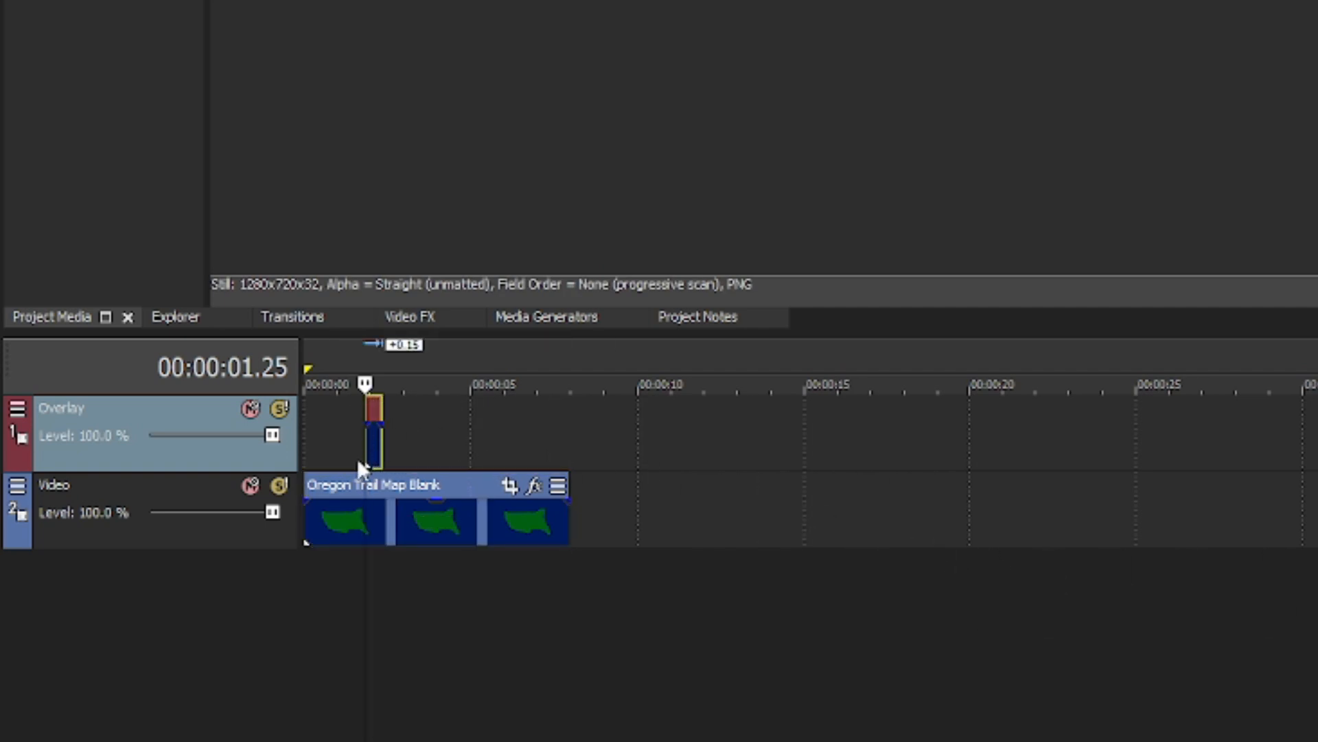
- Move the Oregon Trail Map Line event to the start of the timeline and extend it to match the blank map event's length
left_click_drag(366, 450, 305, 446)
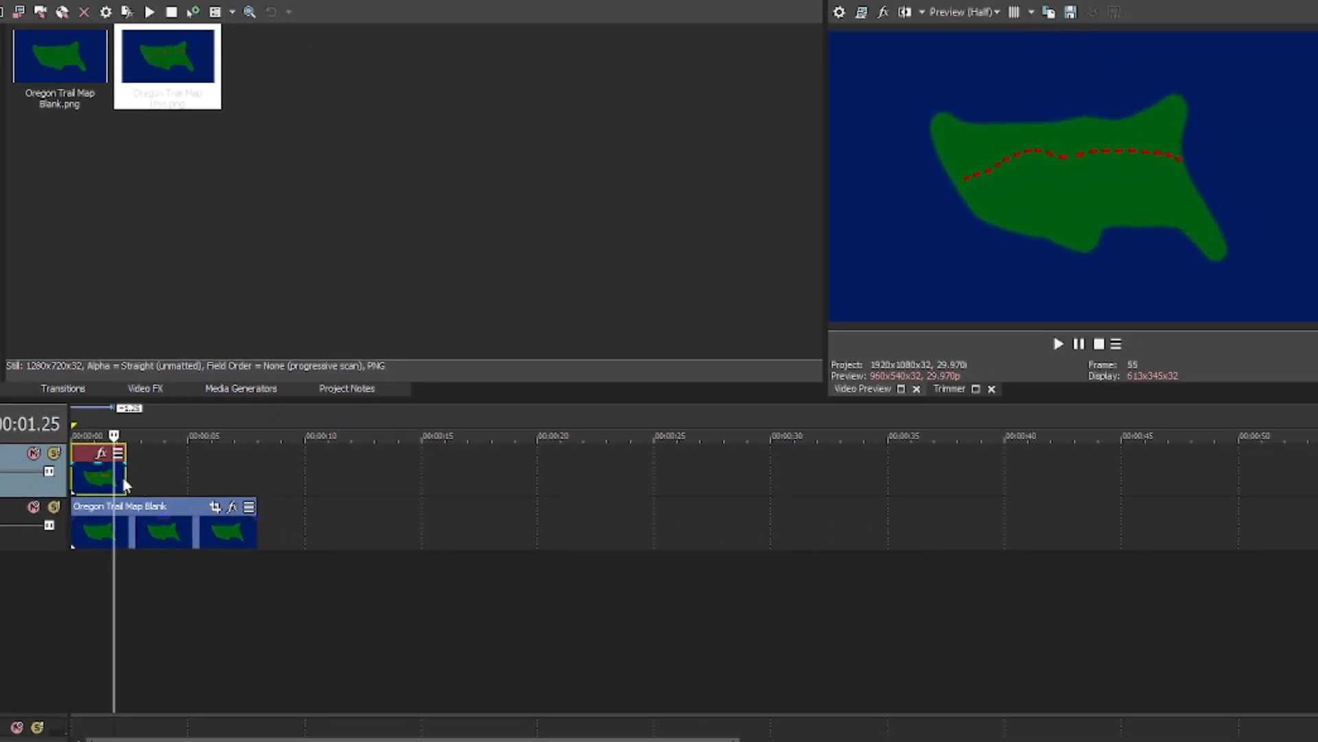
left_click_drag(125, 475, 254, 474)
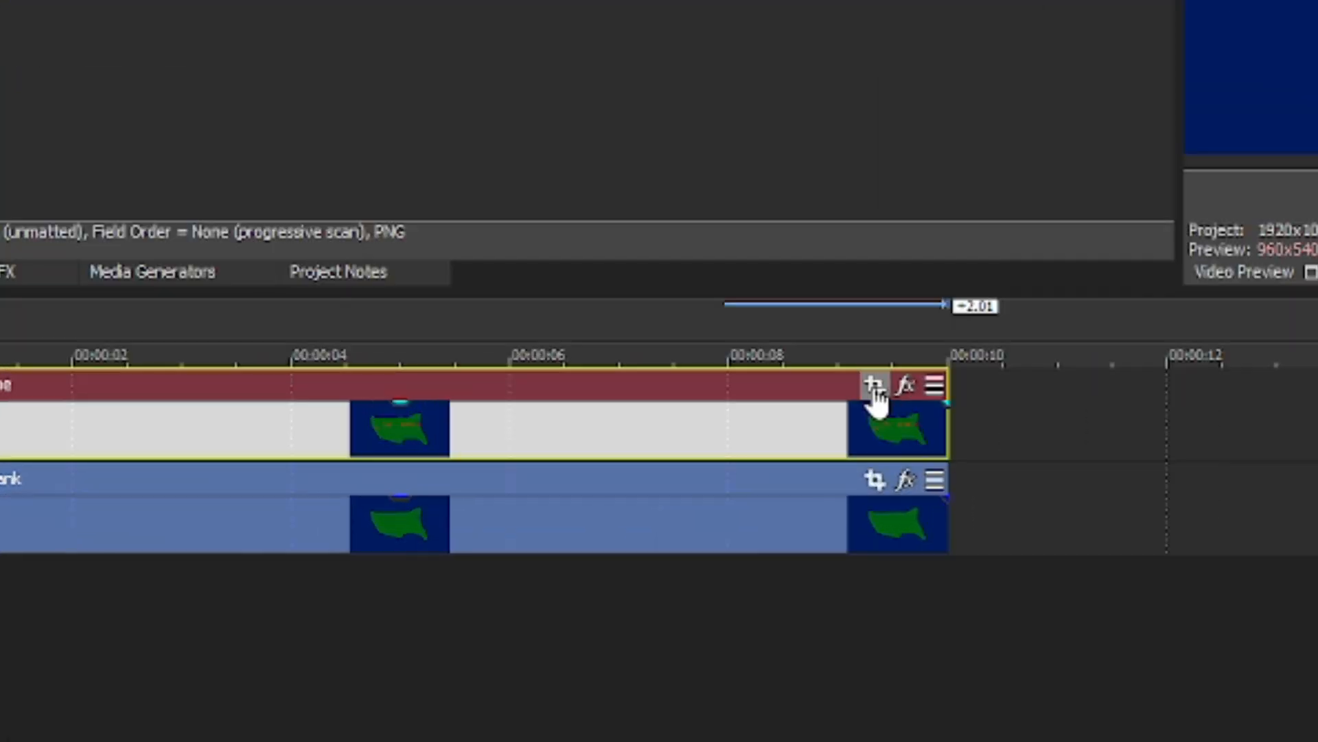
- Open Event Pan/Crop for the Oregon Trail Map Line event and enable its mask
left_click(874, 385)
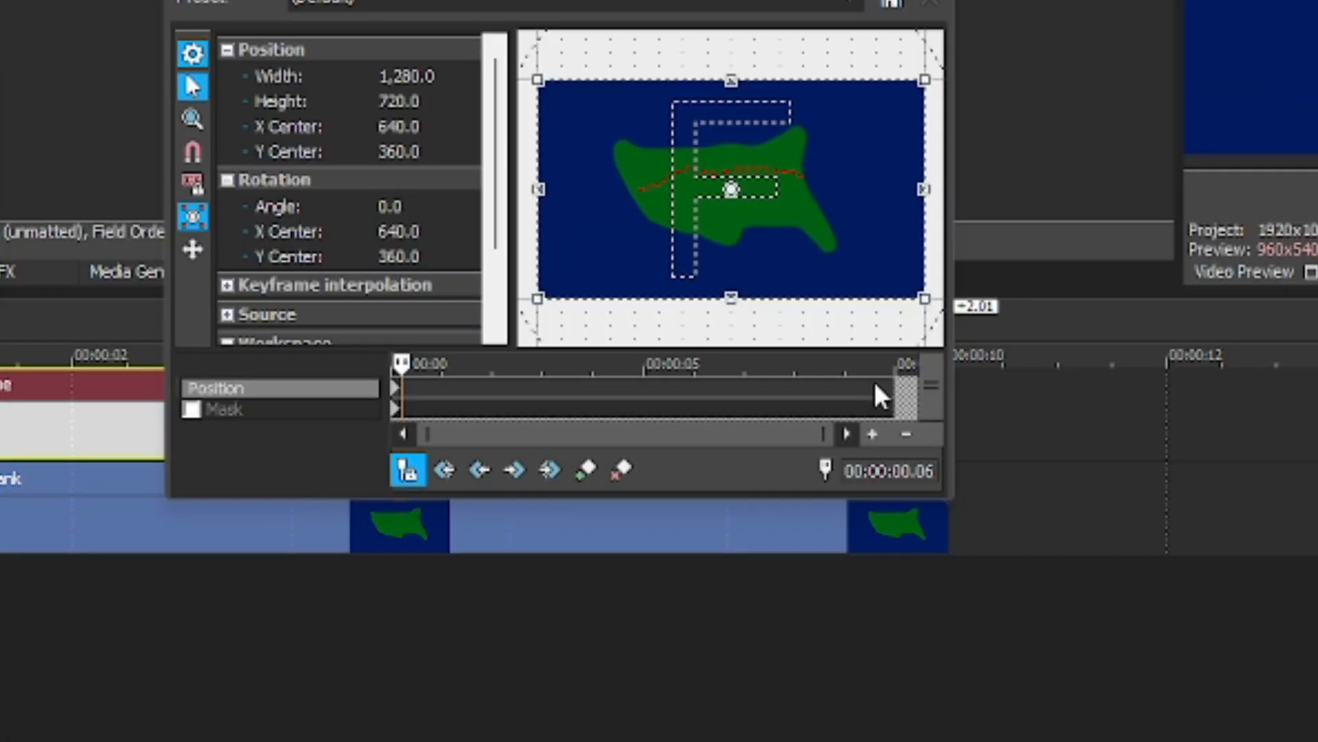
left_click_drag(559, 2, 349, 0)
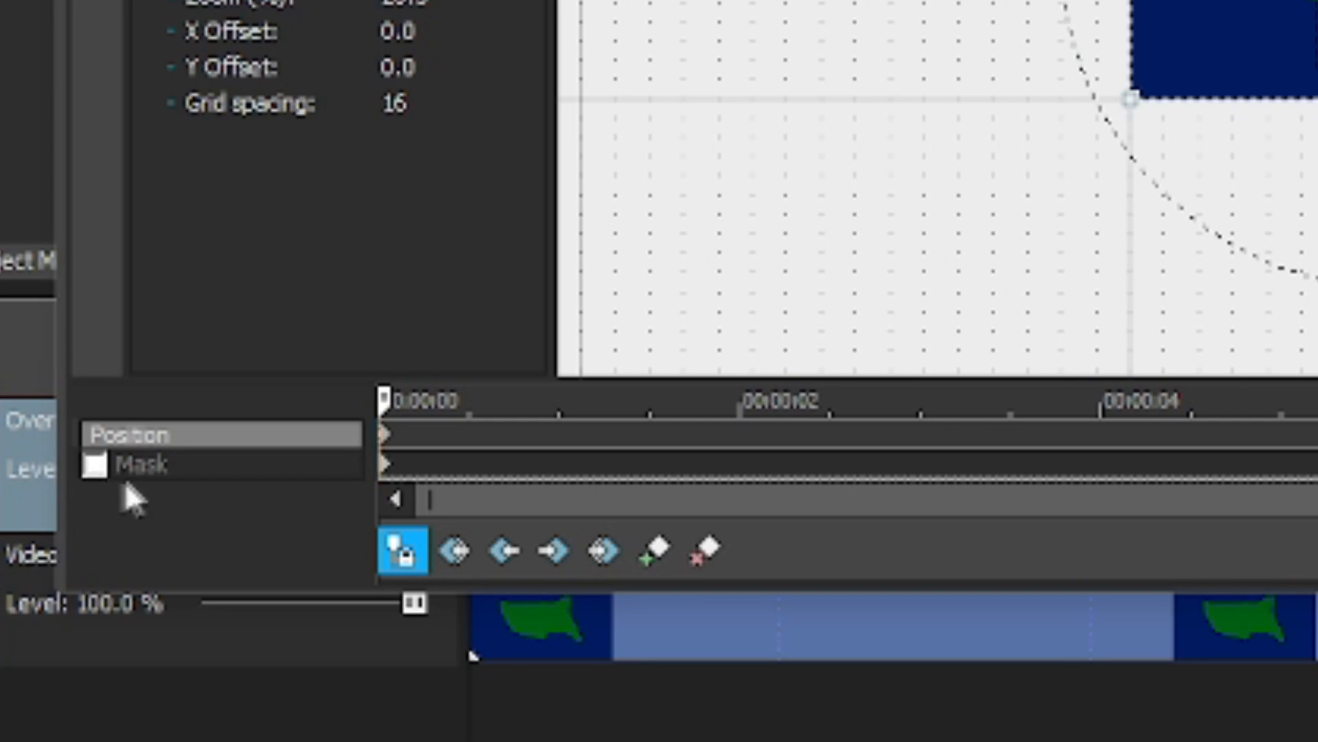
left_click(94, 467)
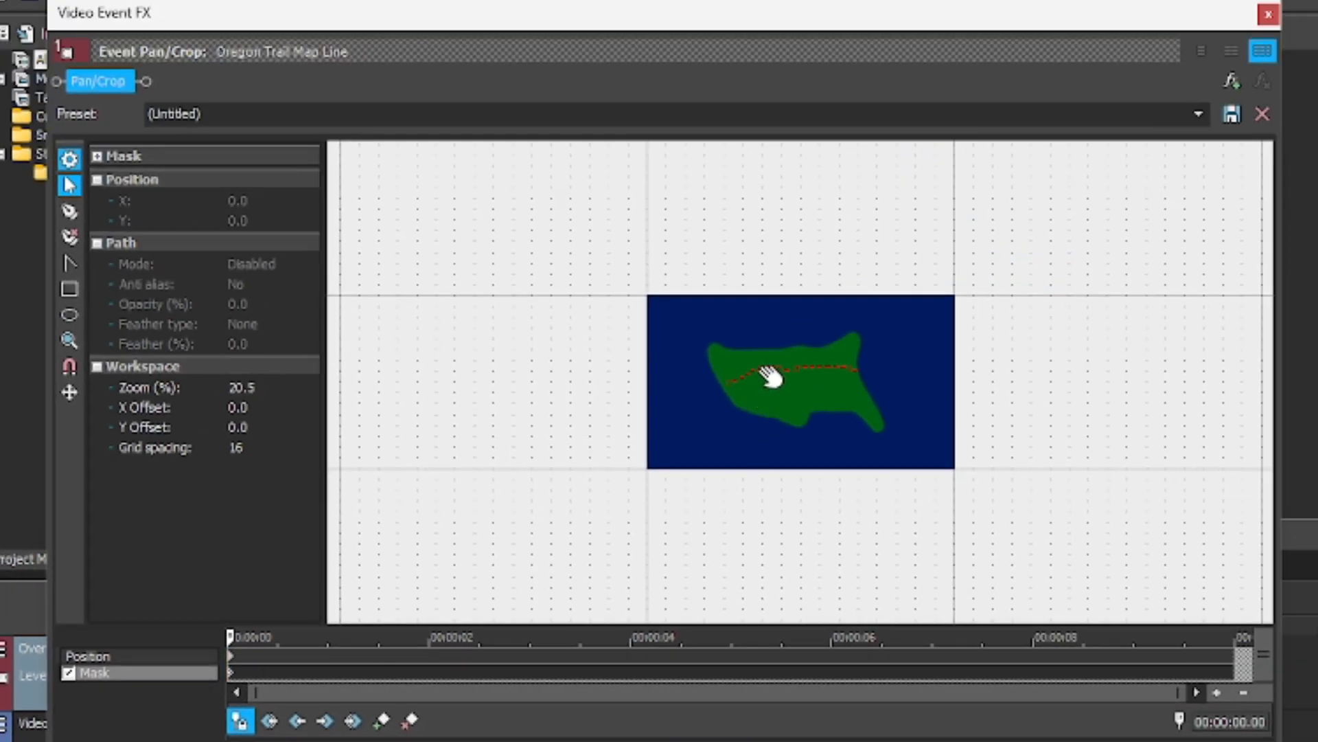
scroll(772, 376, "up", 3)
scroll(772, 376, "up", 3)
left_click_drag(776, 377, 829, 405)
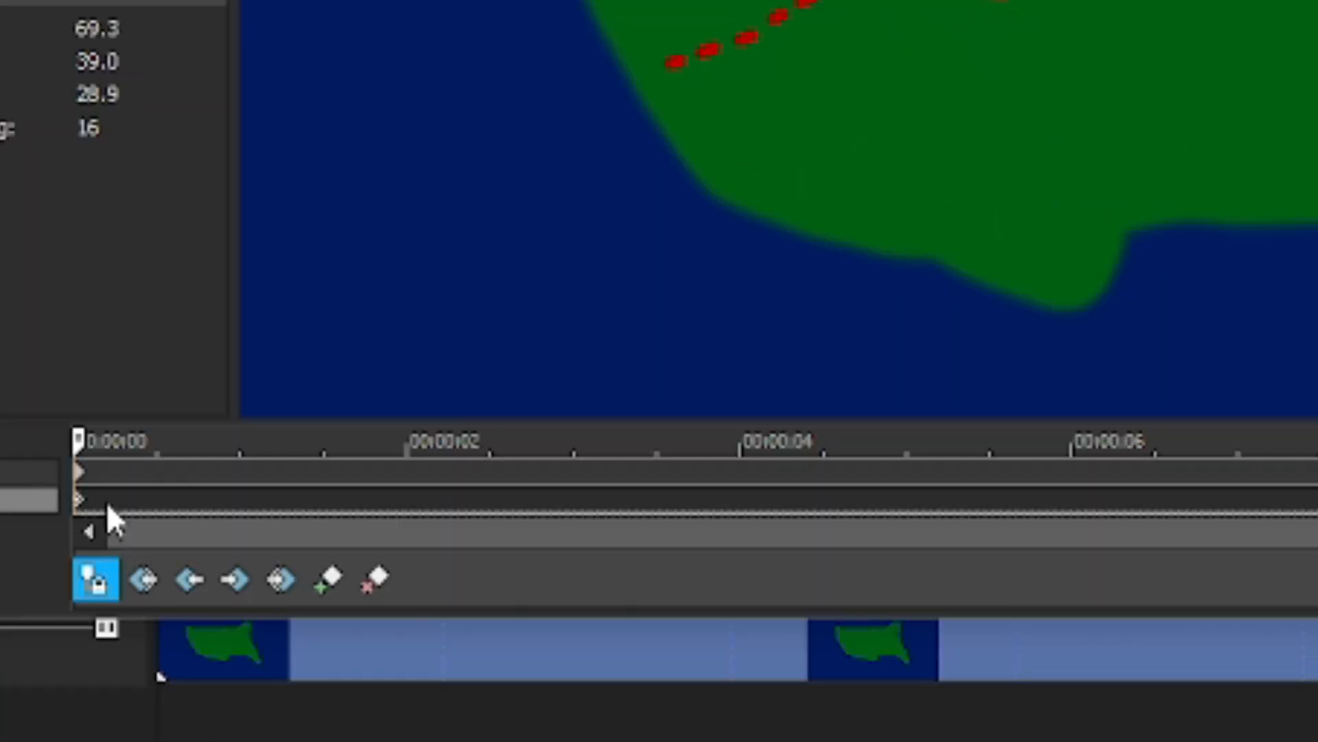
left_click_drag(220, 504, 1147, 506)
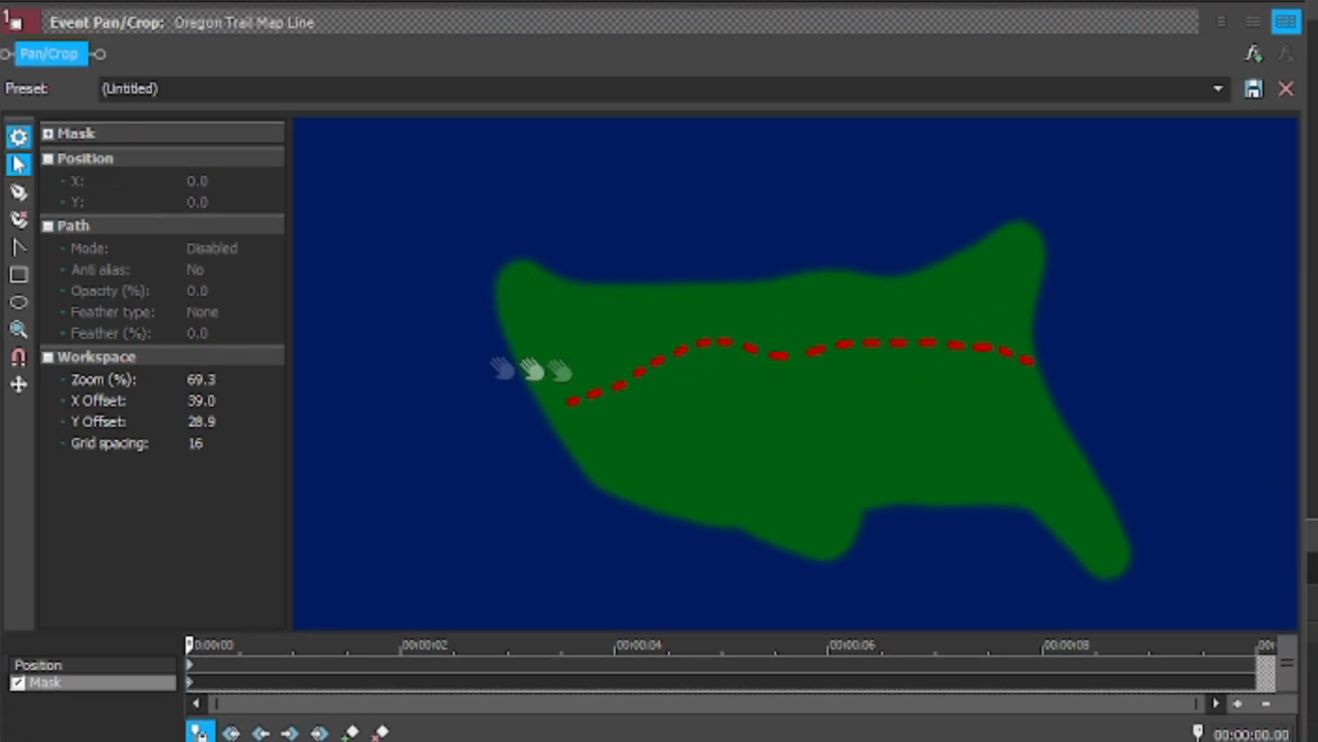
left_click_drag(809, 359, 785, 320)
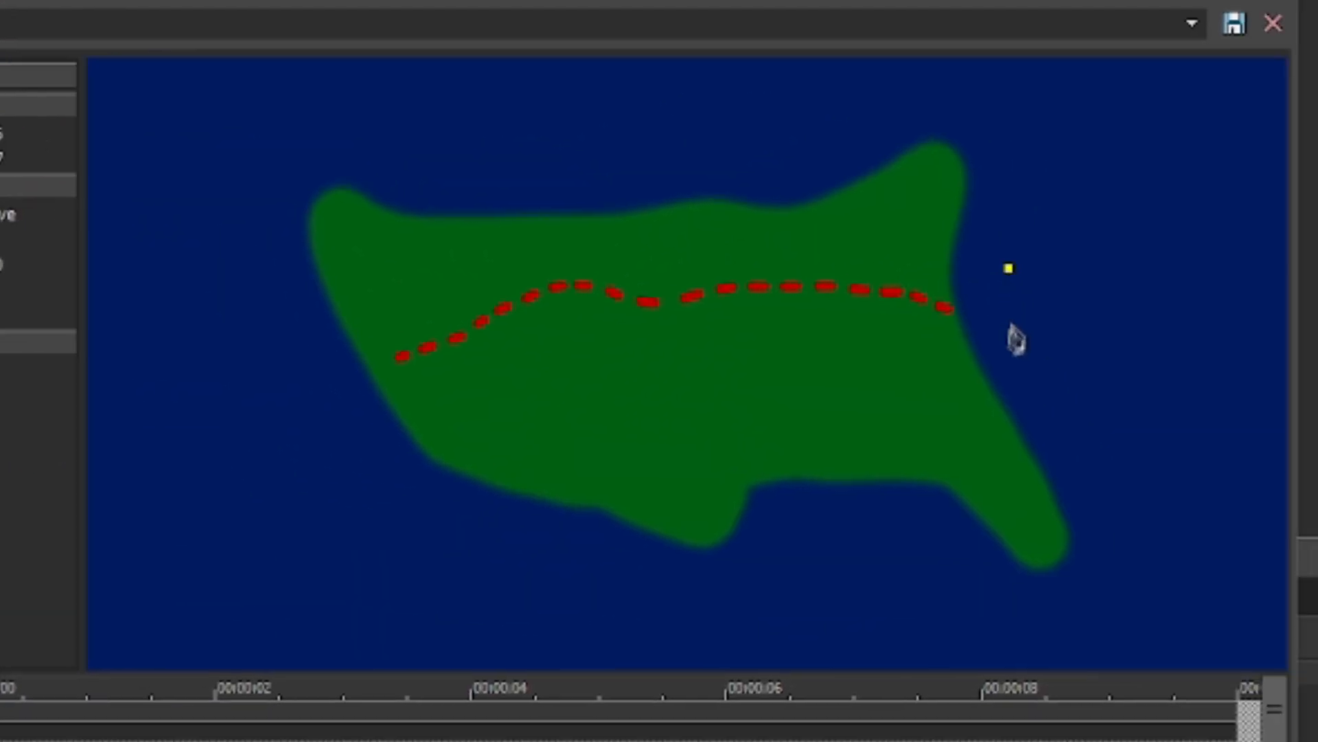
- Draw a closed freeform mask shape around the water just off the dashed trail's eastern end
left_click(1007, 339)
left_click(1066, 266)
left_click(974, 214)
left_click(929, 265)
left_click(1009, 268)
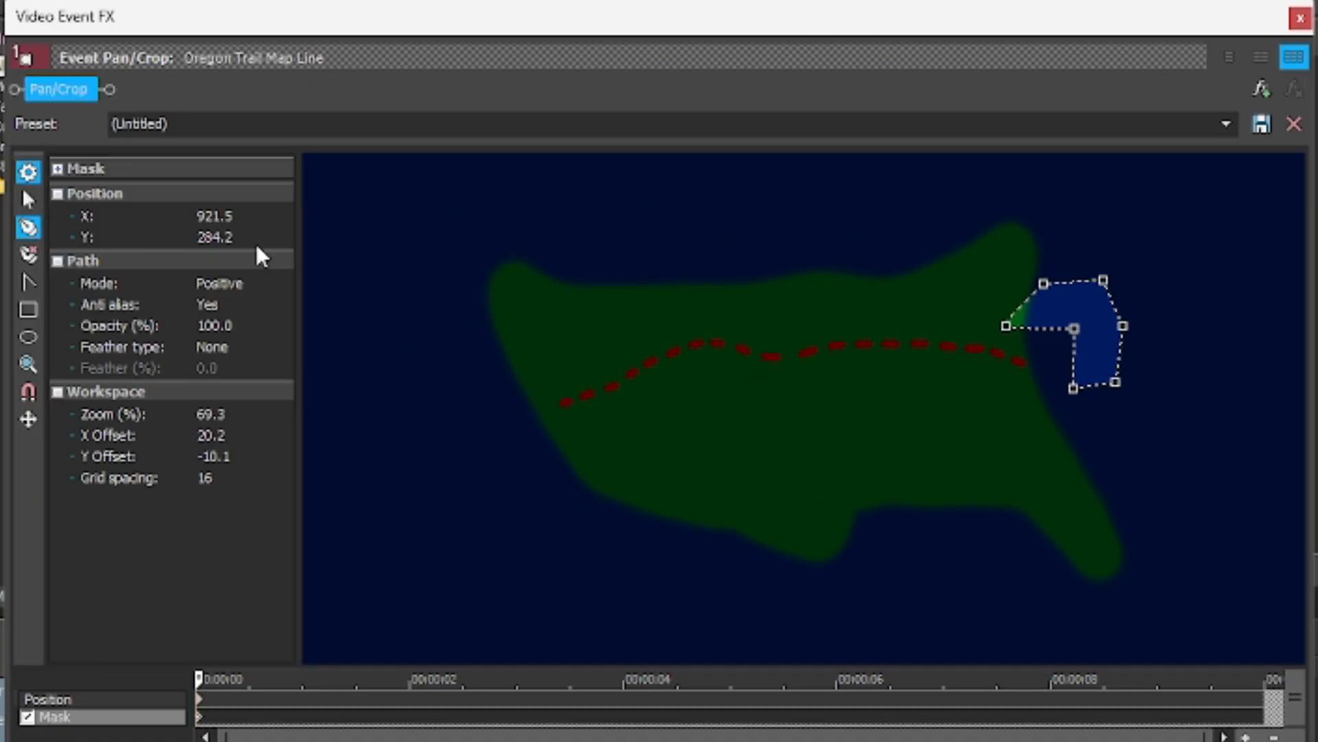
- Select the freeform mask shape and move its inner corner point slightly down and toward the trail
left_click(30, 198)
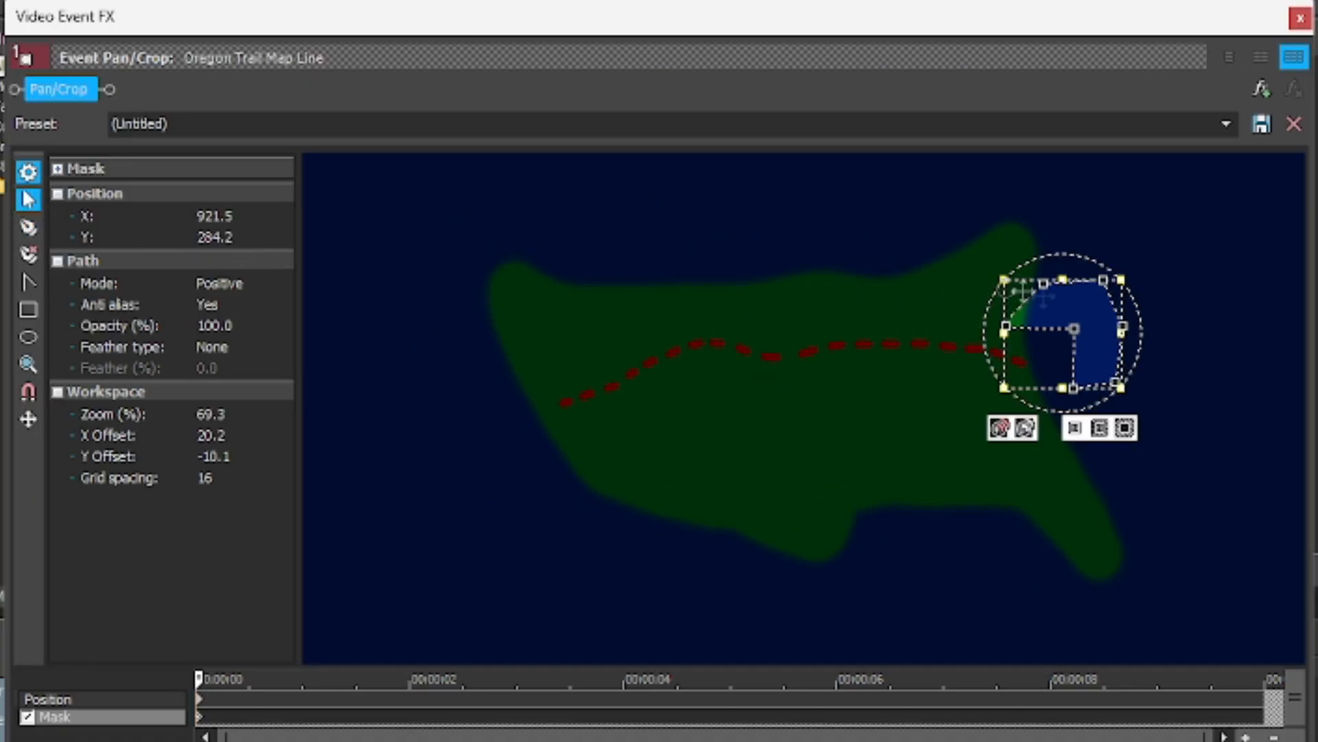
left_click(954, 507)
left_click_drag(1074, 329, 1062, 354)
- Delete all anchor points of the freeform mask one by one with the Anchor Deletion tool
left_click(28, 254)
left_click(1006, 325)
left_click(1043, 283)
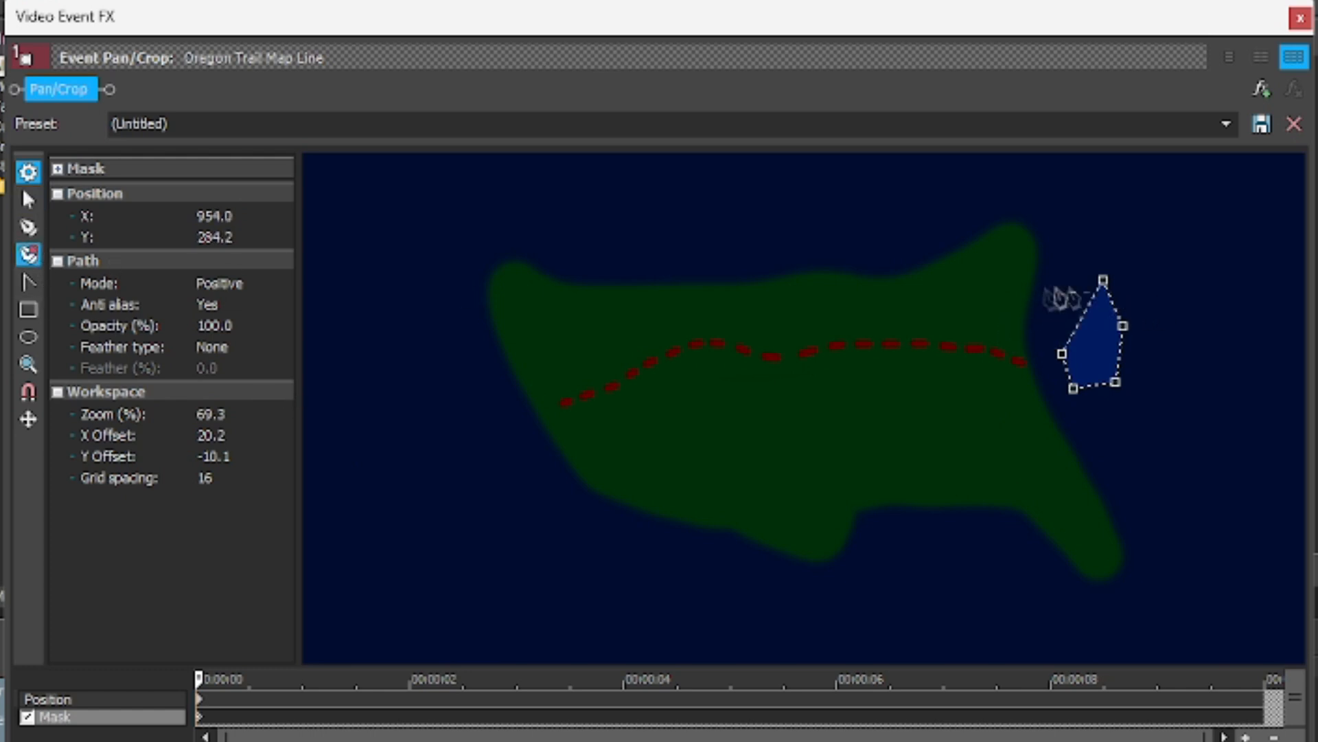
left_click(1103, 280)
left_click(1123, 325)
left_click(1115, 381)
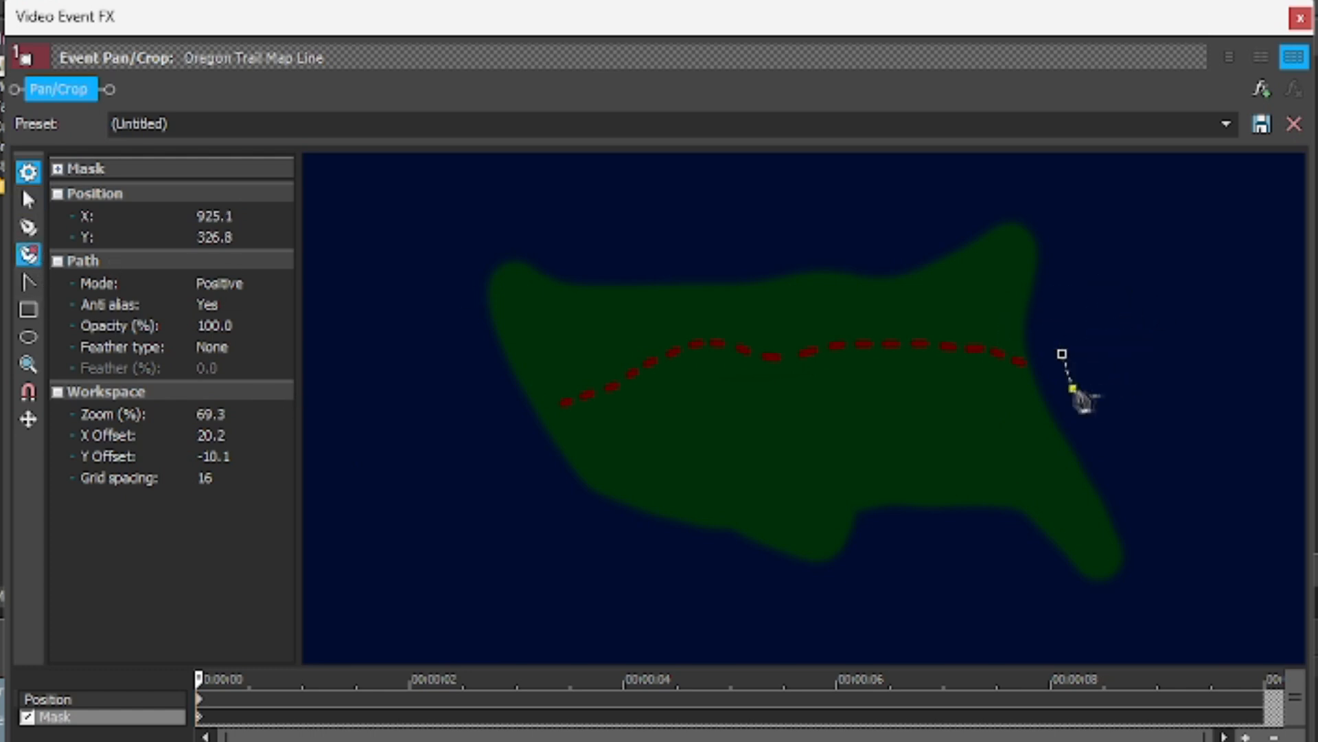
left_click(1073, 388)
left_click(1062, 354)
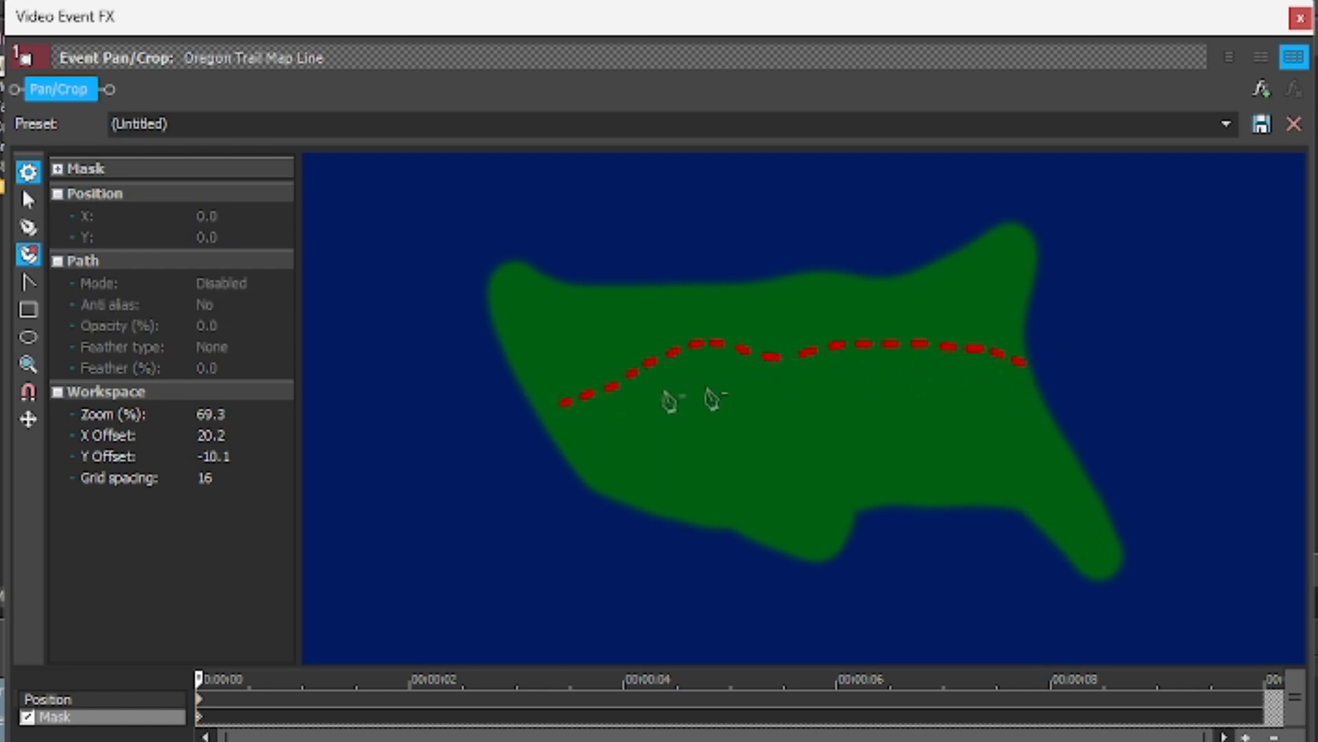
- Draw a rectangular mask just east of the dashed trail and shift it over the trail's eastern end, at about X 972.1, Y 318.1
left_click(28, 309)
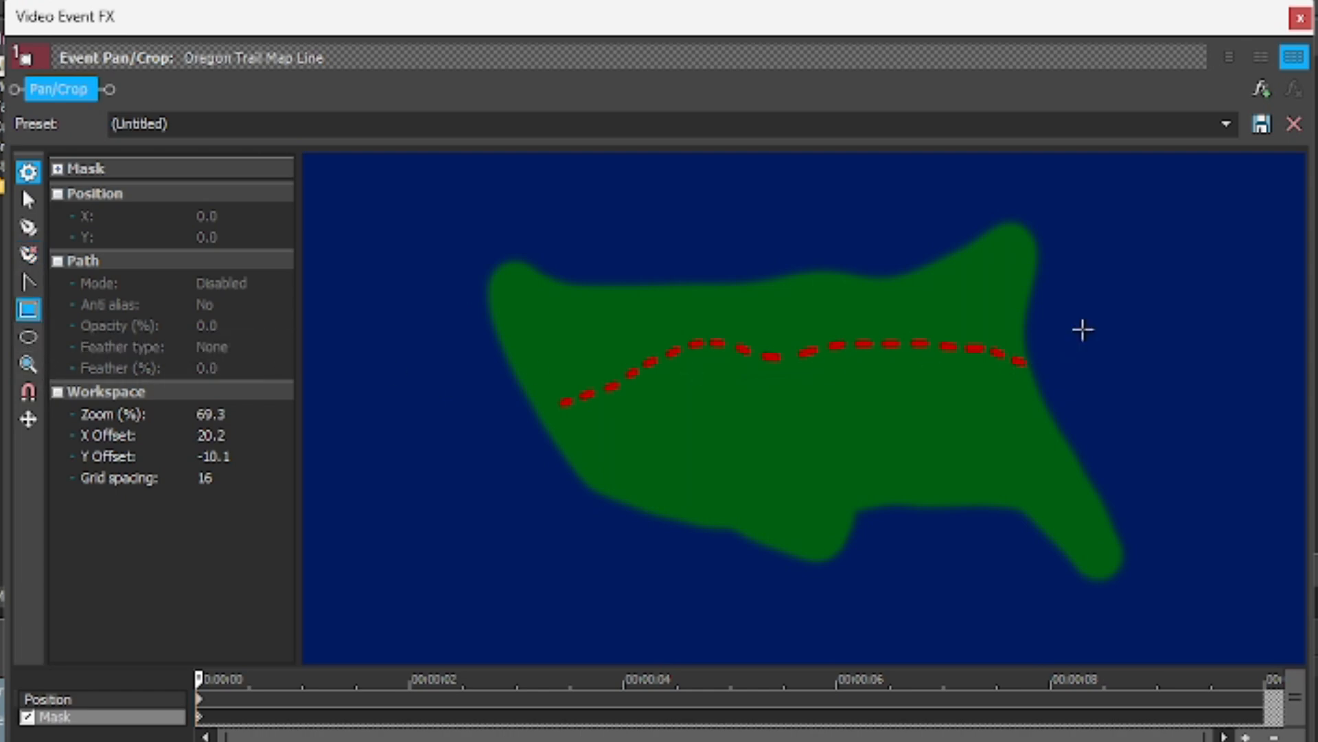
left_click_drag(1046, 296, 1264, 416)
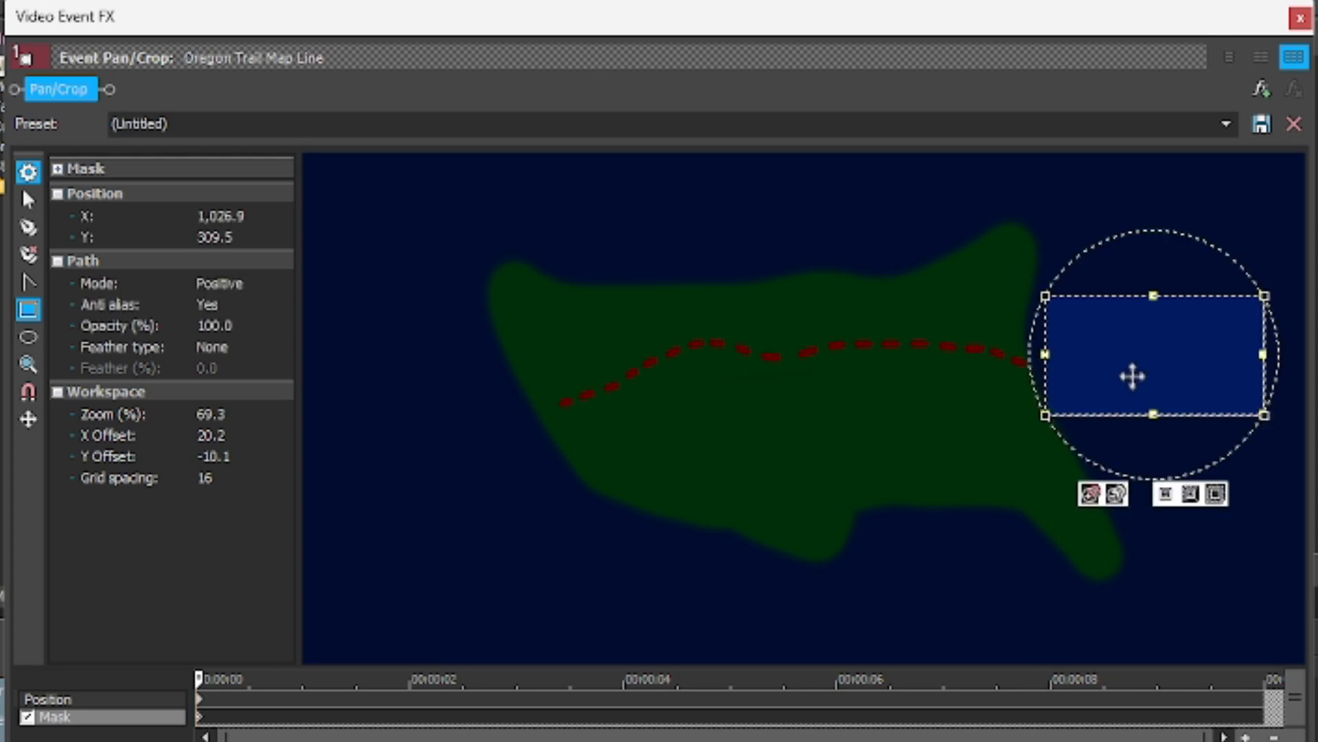
left_click_drag(1133, 374, 1143, 378)
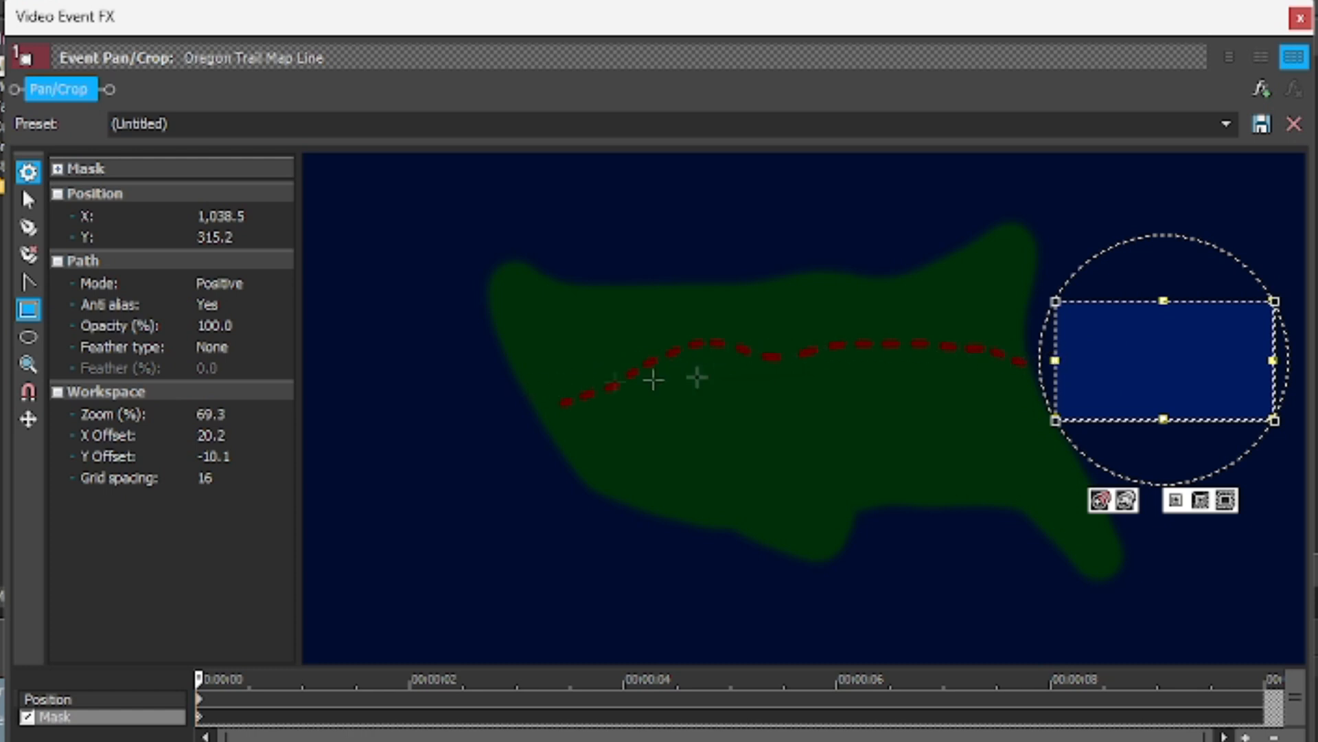
left_click_drag(1111, 356, 1013, 361)
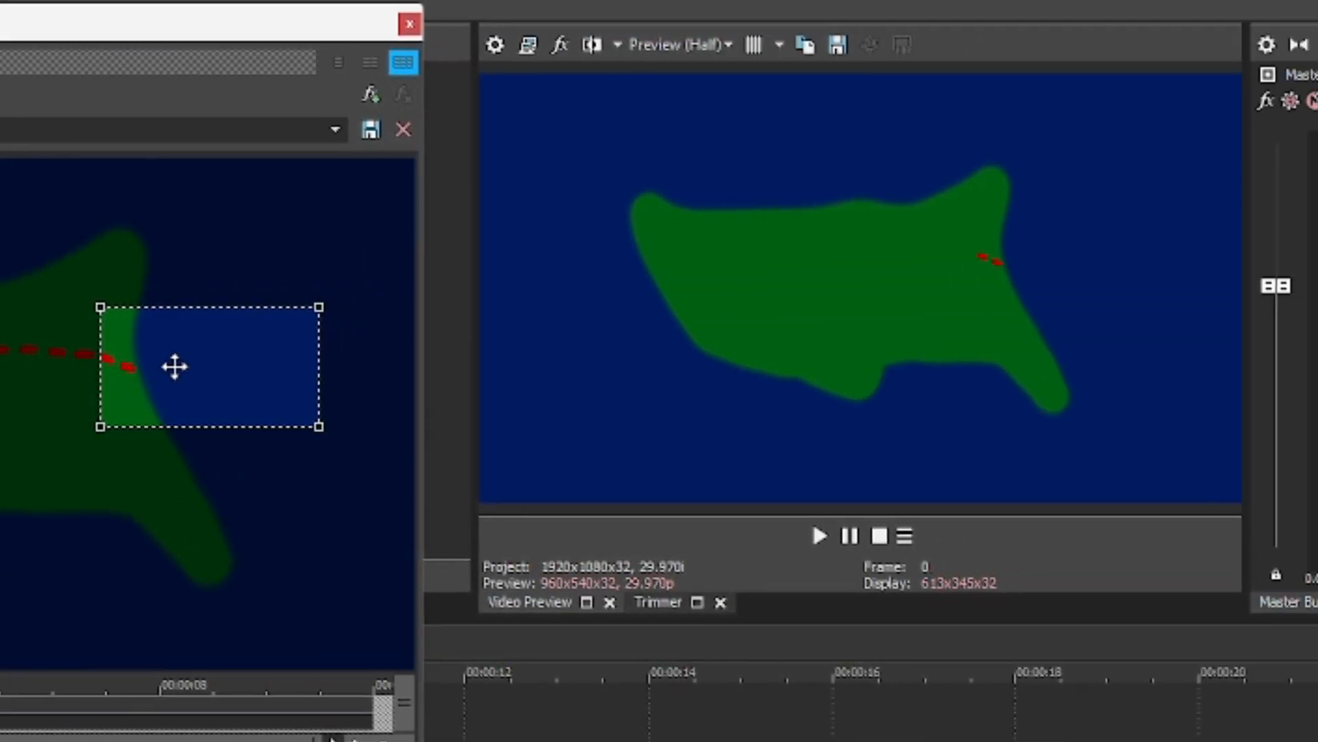
left_click_drag(175, 366, 181, 366)
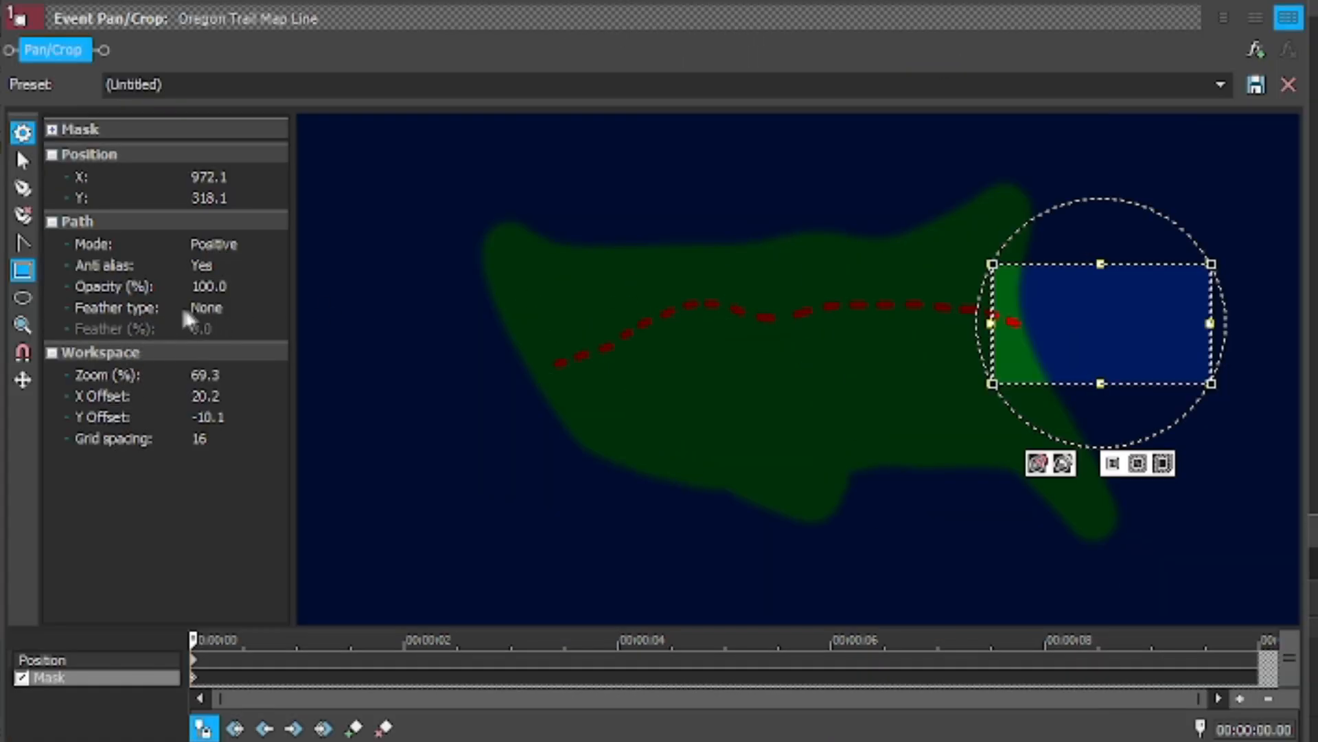
- Set the mask's feather type to Out and its feather amount to 1%, increasing it to 2%
left_click(204, 308)
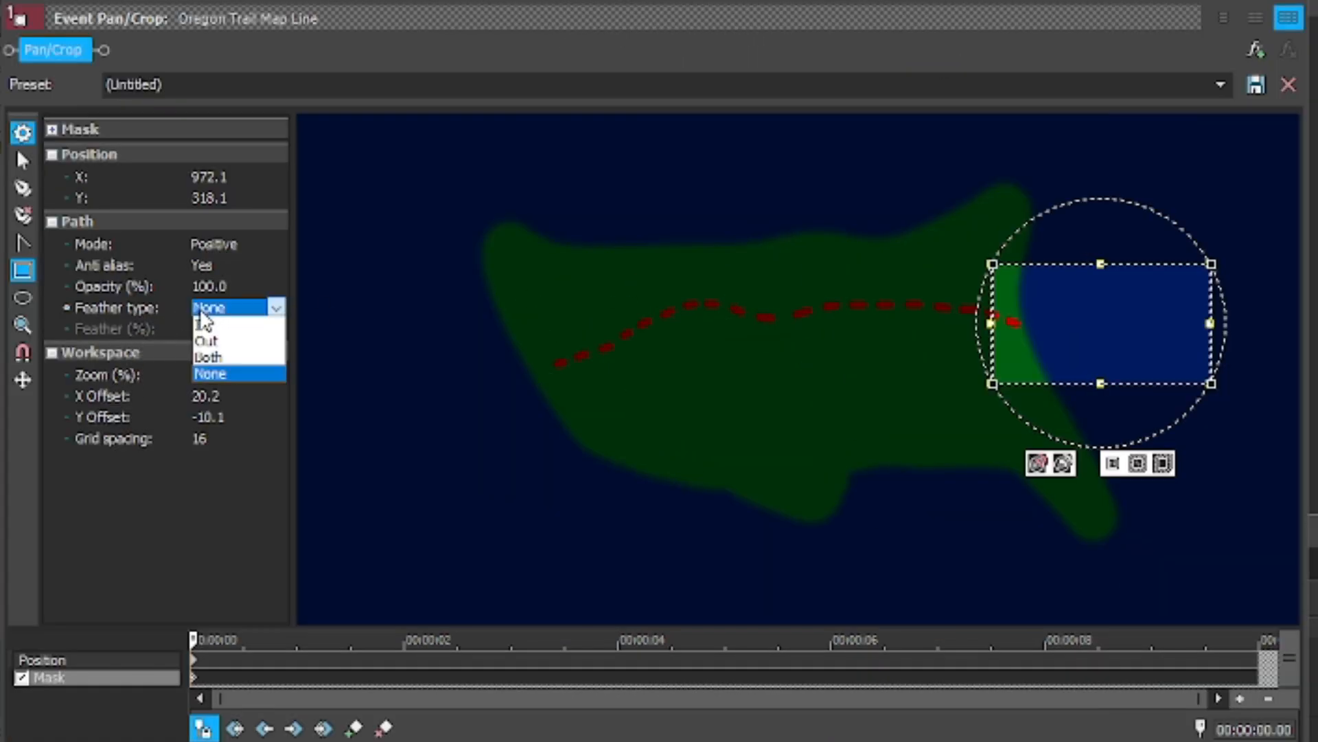
left_click(225, 341)
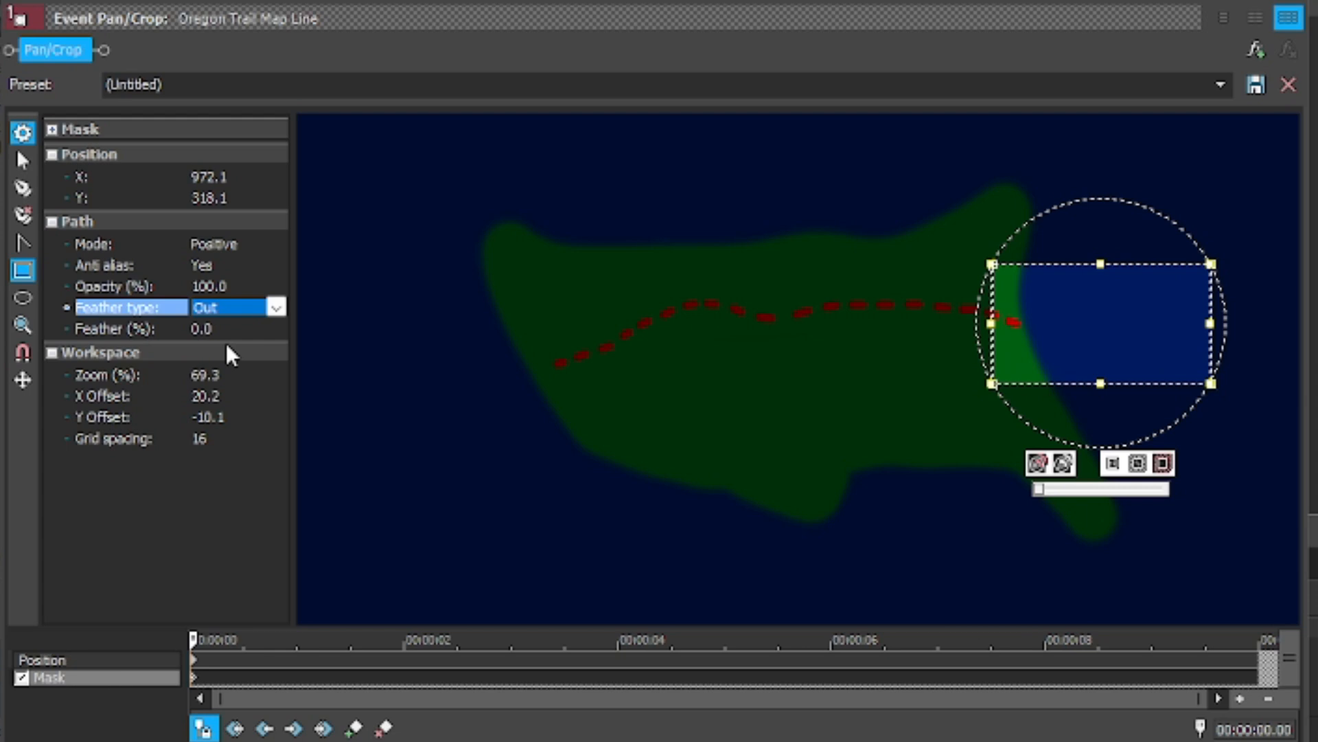
left_click(205, 330)
type("1")
key("Return")
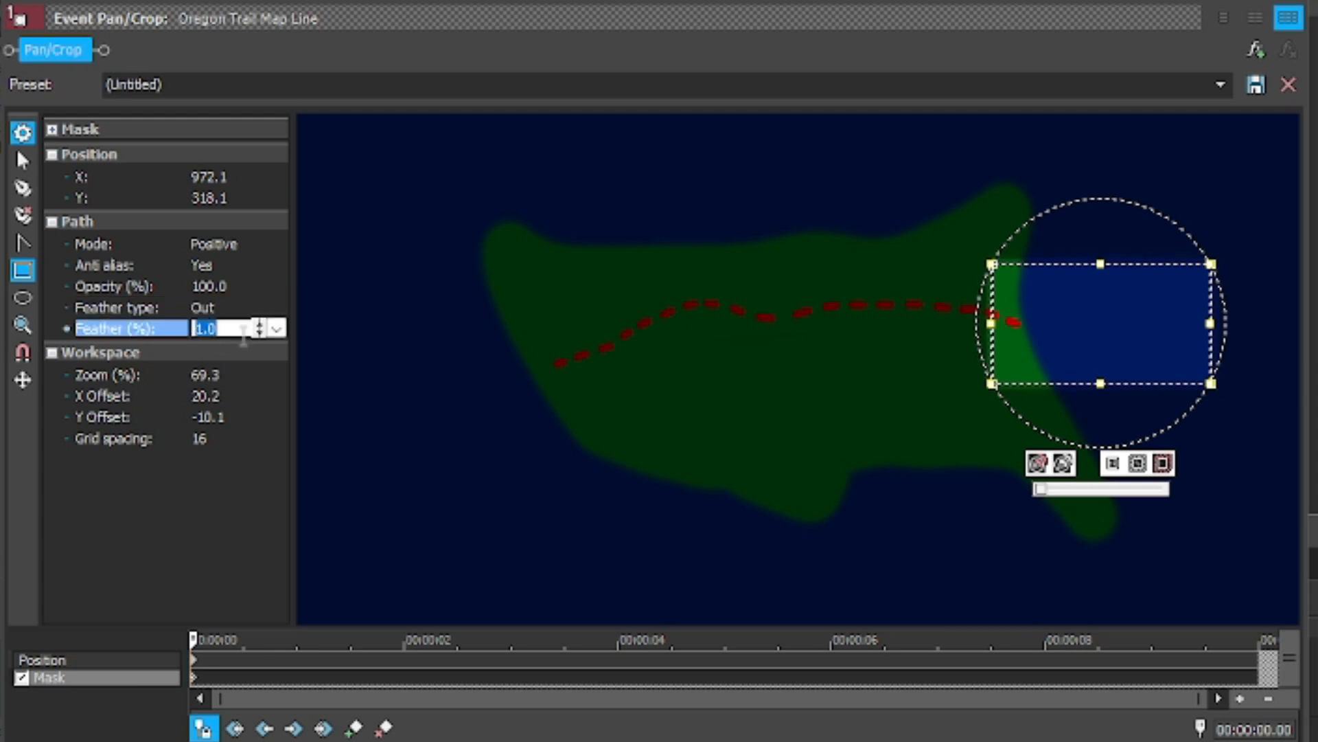
type("2")
key("Return")
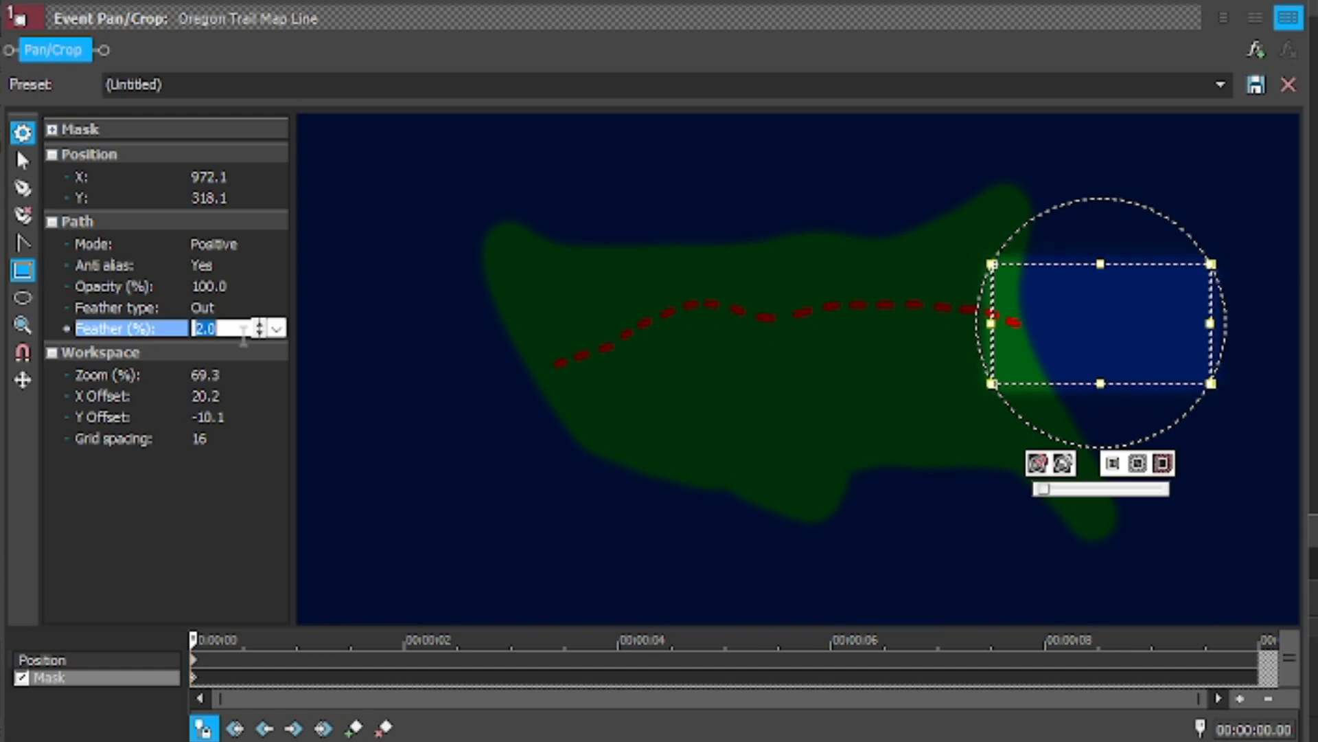
- Shift the feathered mask around the trail's eastern end to about X 1,002.4, Y 323.9, checking the edge in the preview
left_click_drag(1112, 320, 1129, 322)
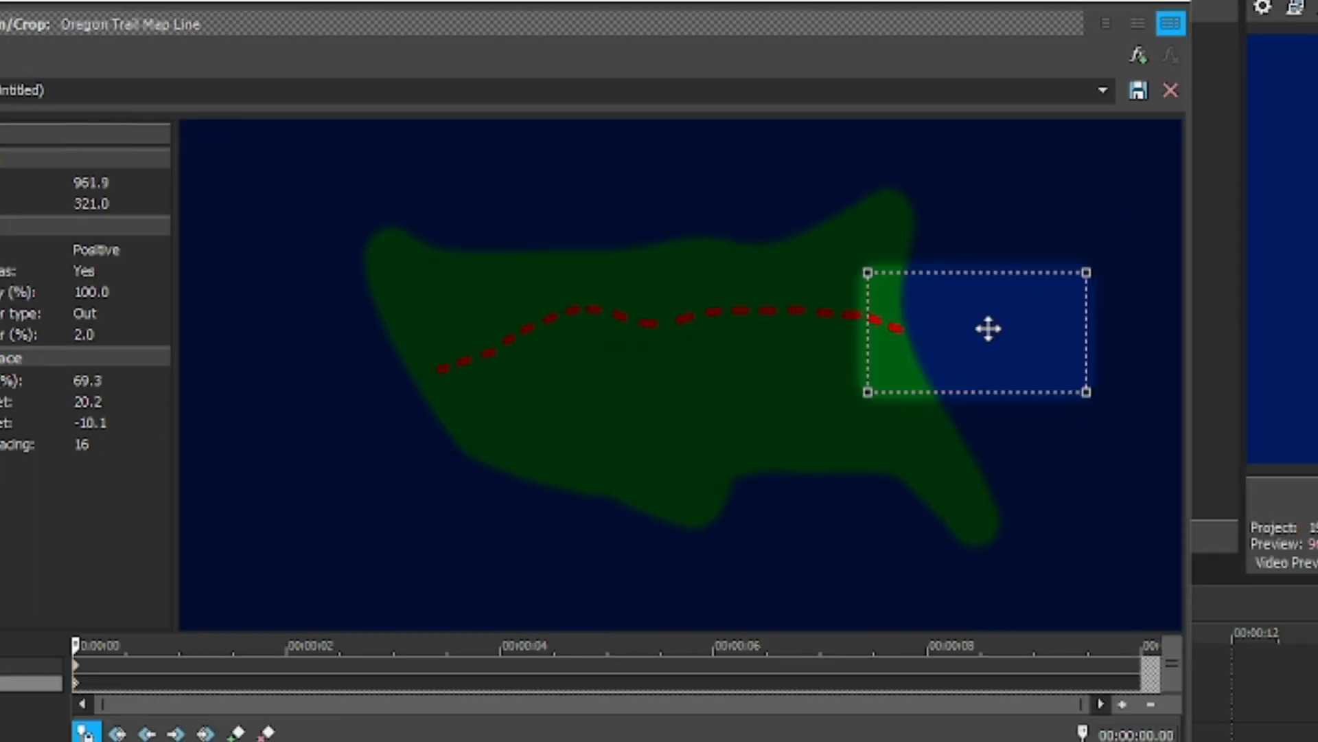
left_click_drag(304, 362, 304, 362)
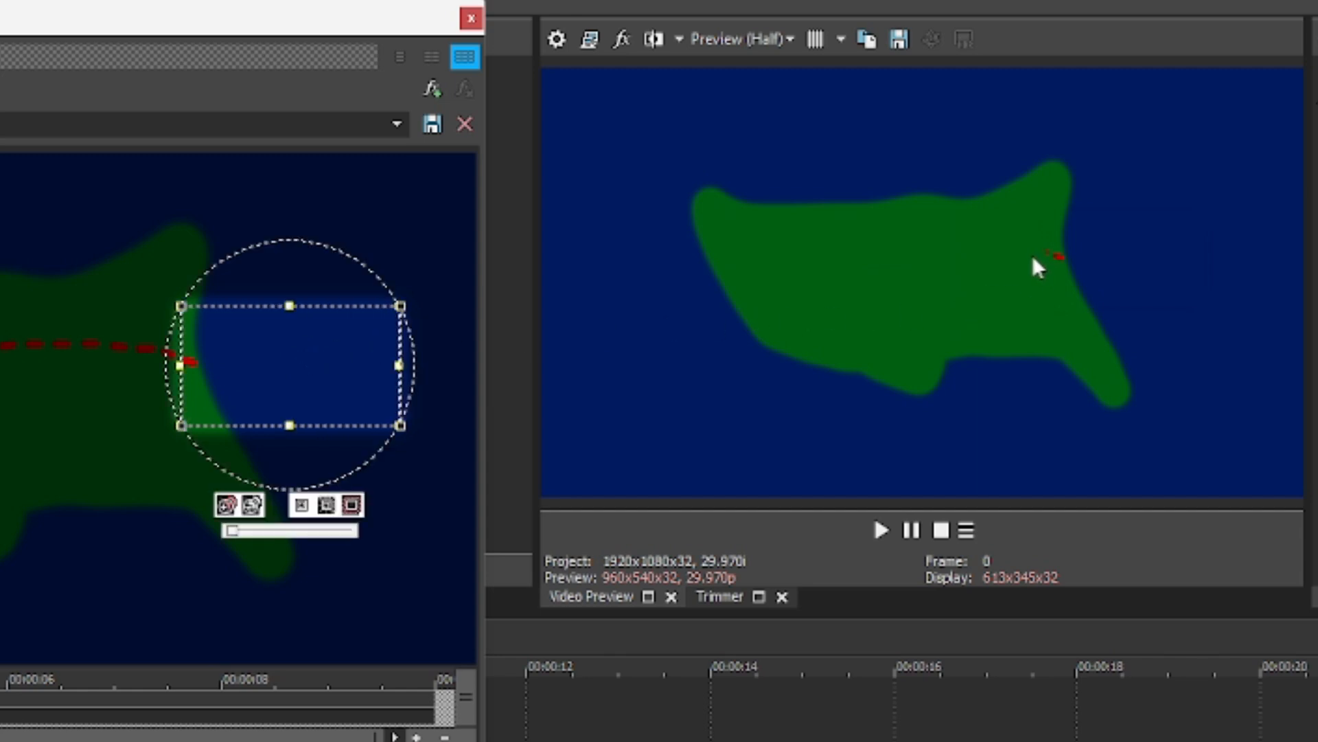
mouse_move(302, 345)
left_mouse_down()
mouse_move(294, 353)
mouse_move(315, 356)
mouse_move(303, 356)
left_mouse_up()
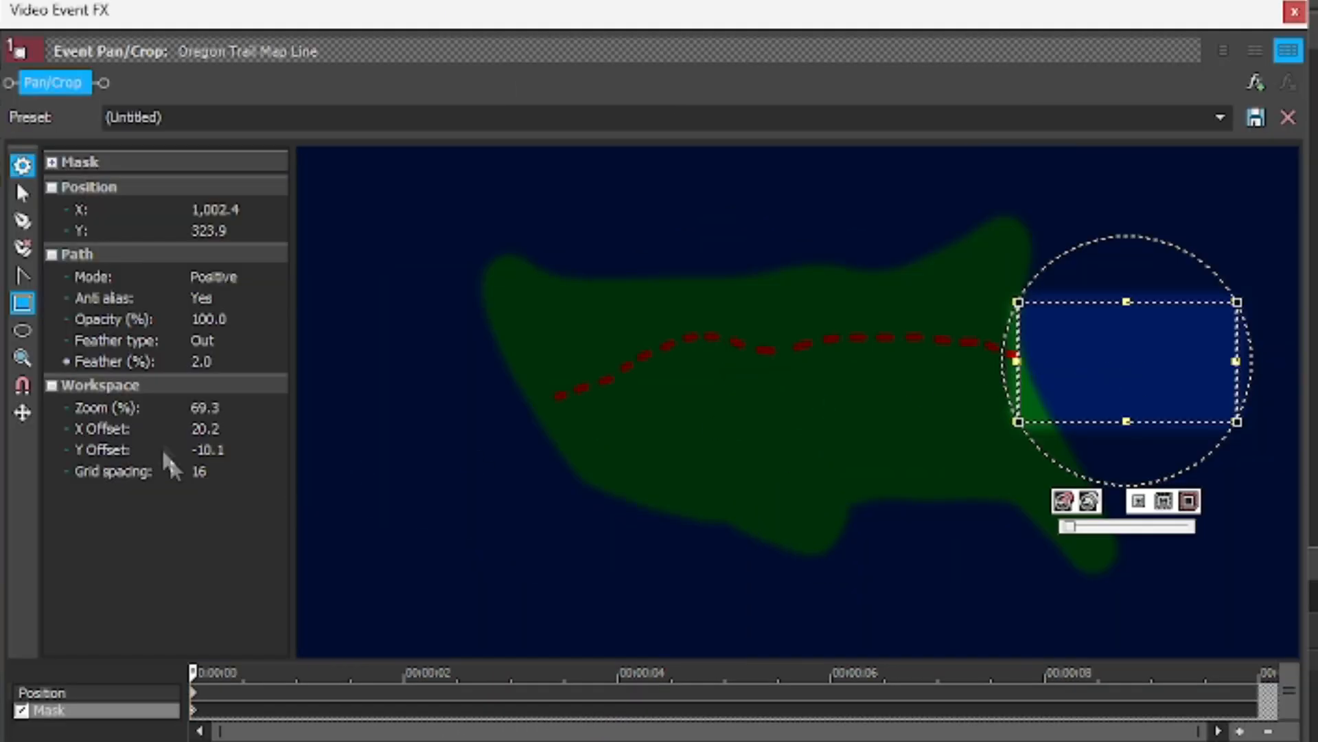
- Reduce the mask's feather to 1% and place it just off the trail's eastern end at about X 1,025.5, Y 318.1
left_click(204, 362)
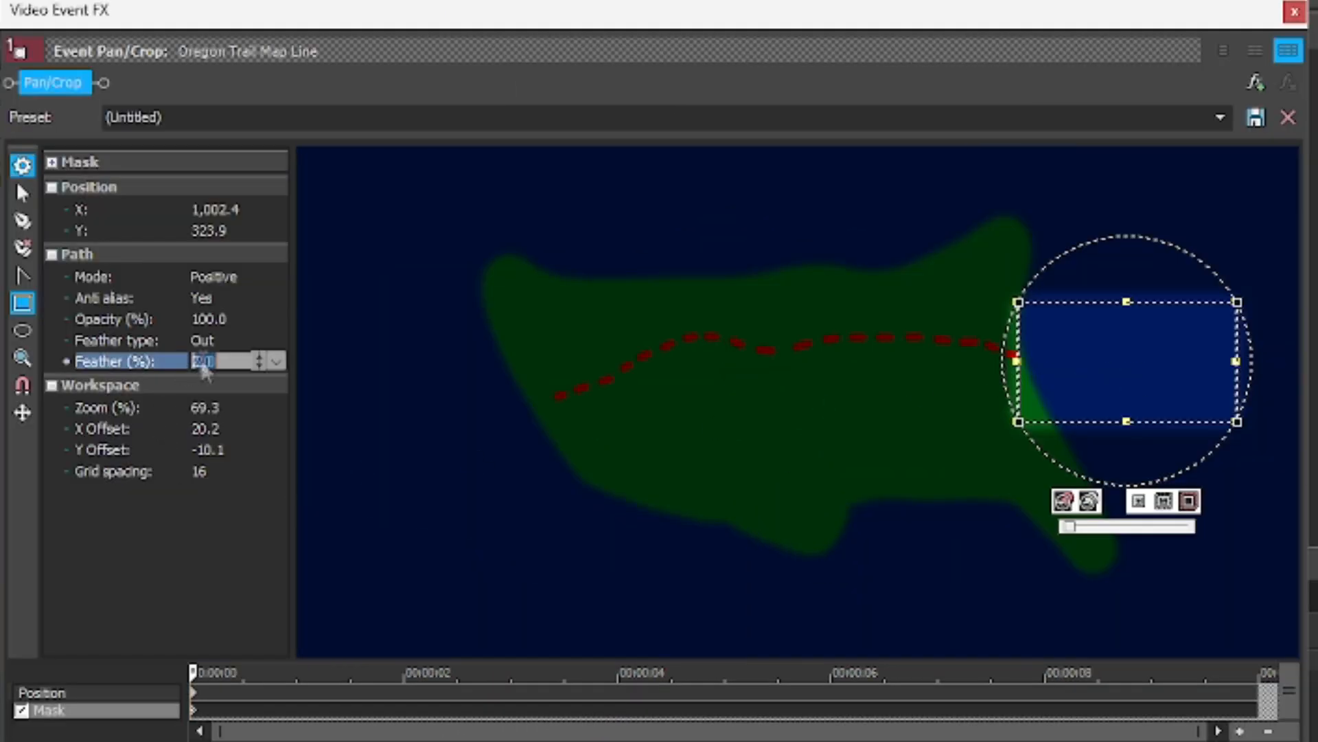
left_click(262, 369)
left_click_drag(1145, 370, 1151, 369)
mouse_move(289, 387)
left_mouse_down()
mouse_move(257, 379)
mouse_move(298, 387)
left_mouse_up()
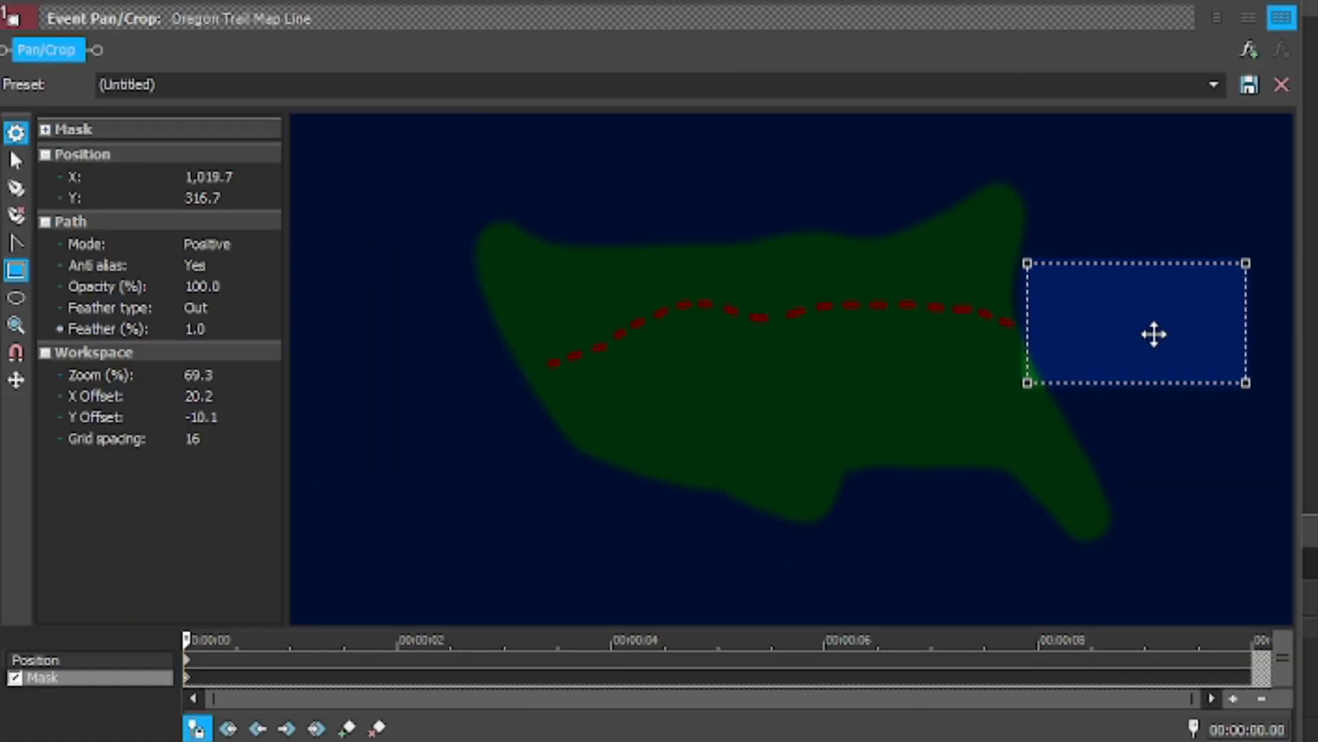
left_click_drag(1154, 335, 1159, 334)
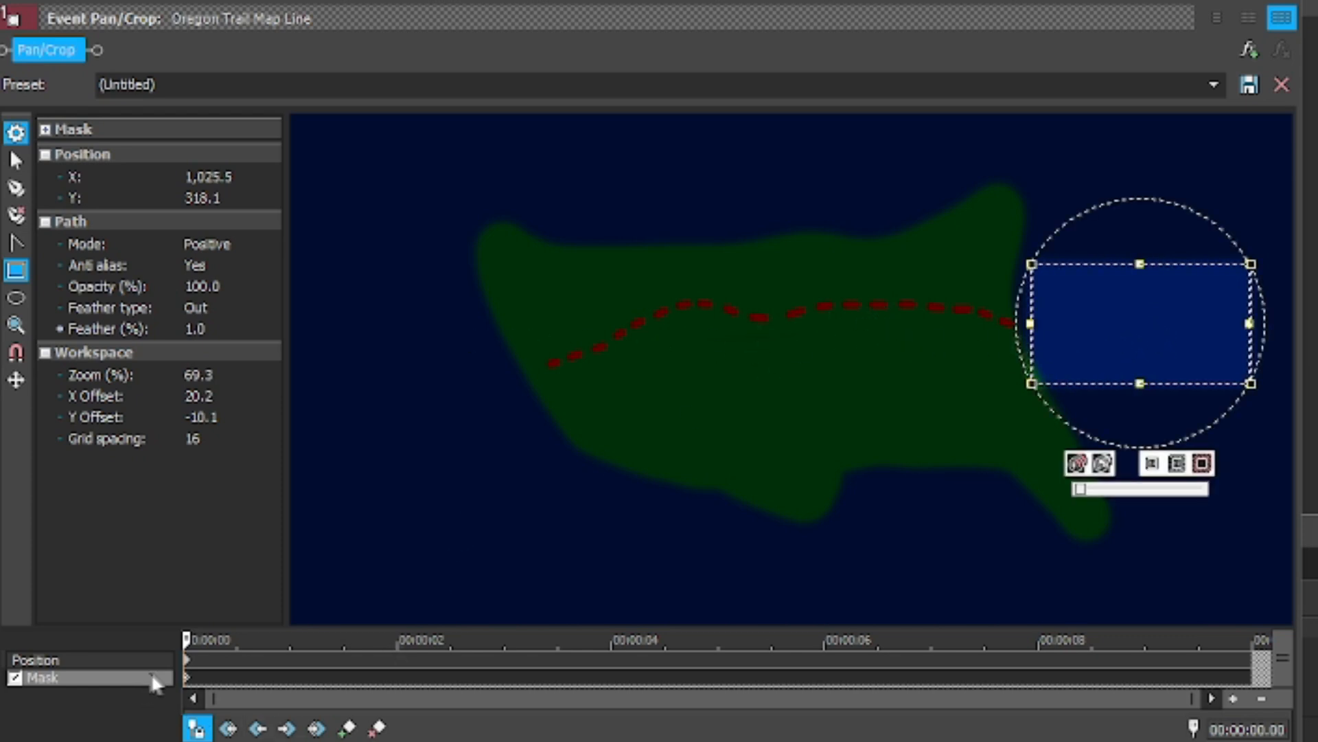
- At the 4-second mark of the mask timeline, rotate the rectangular mask slightly counterclockwise
left_click_drag(185, 639, 612, 678)
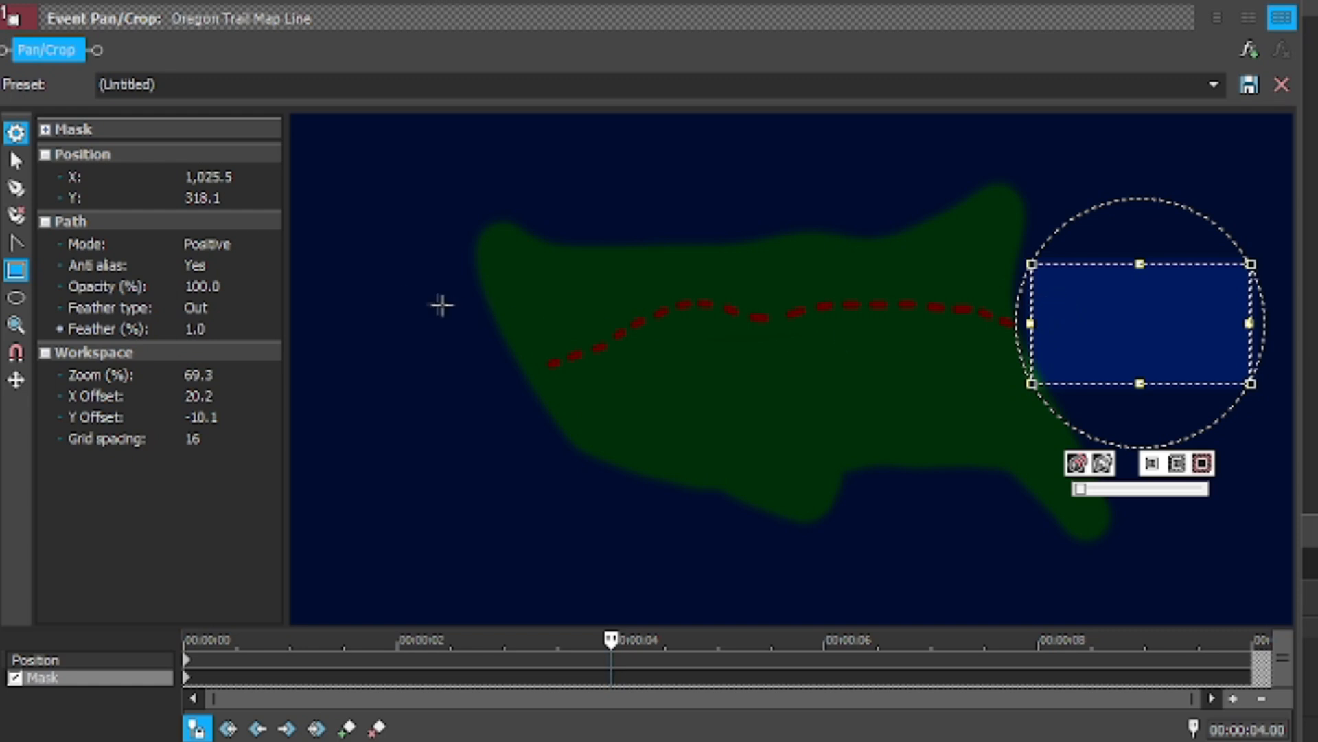
left_click(16, 163)
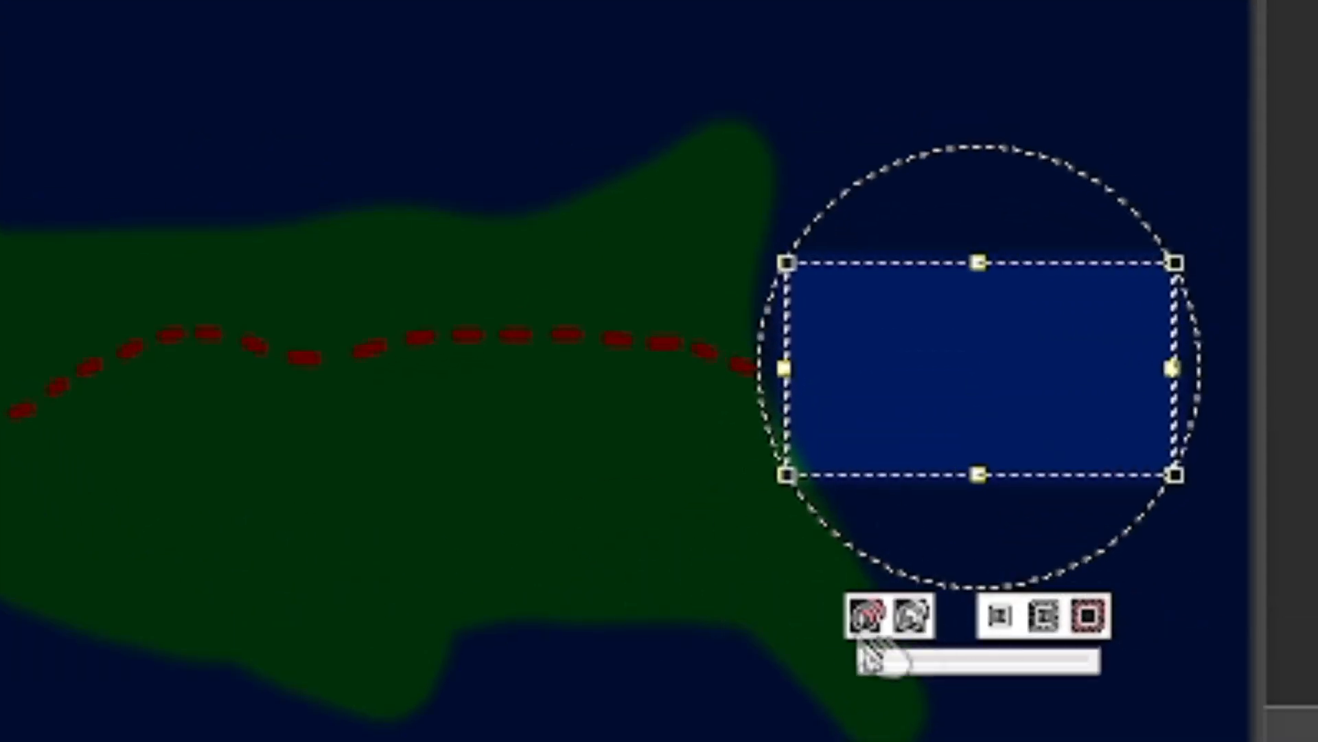
left_click_drag(935, 152, 932, 182)
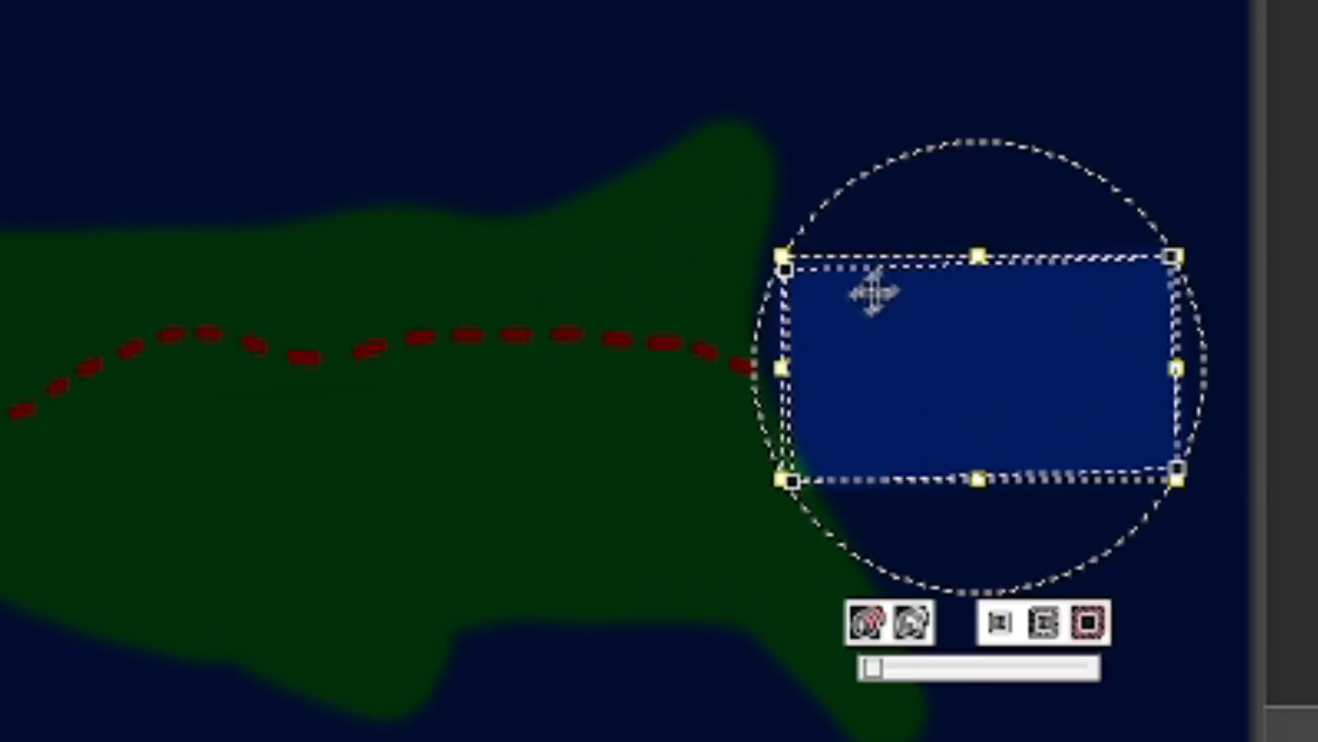
- Stretch the mask's western edge past the trail's far end, to about X 312.3, Y 342.4, and return the playhead to the start
left_click(762, 720)
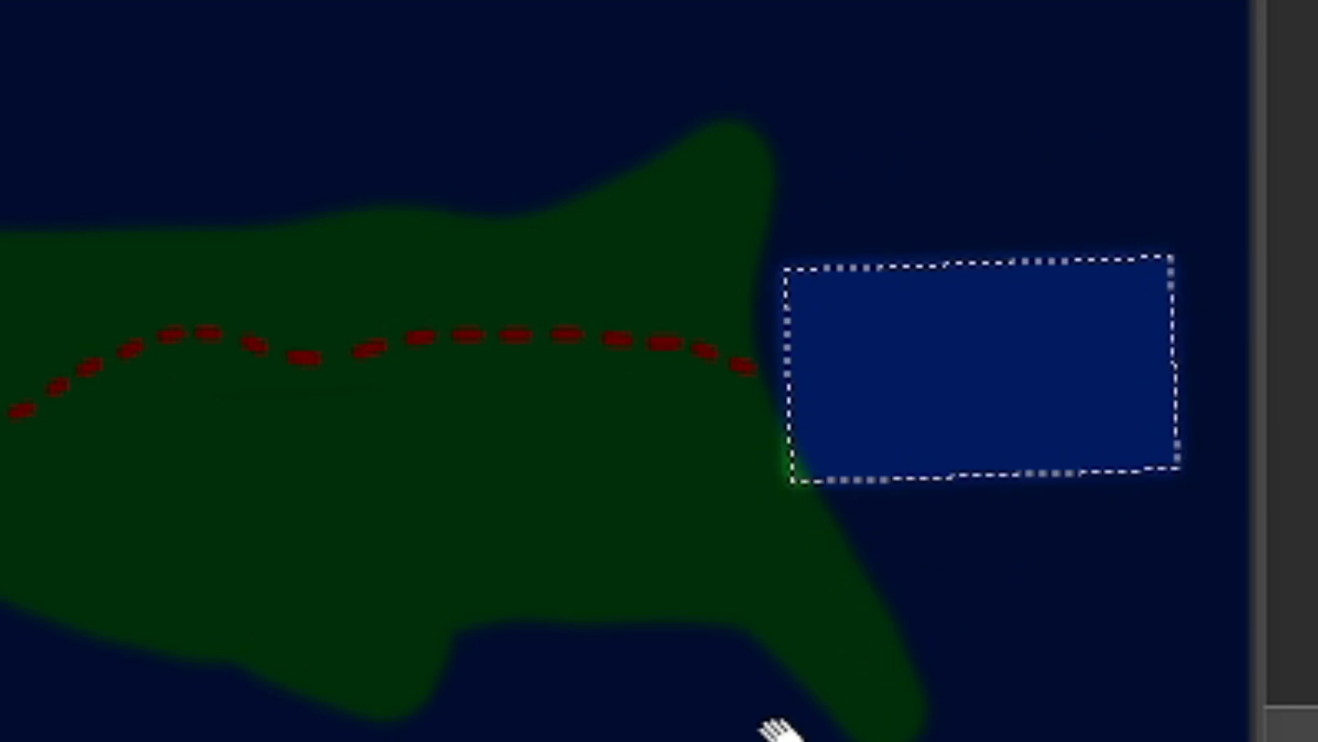
mouse_move(801, 330)
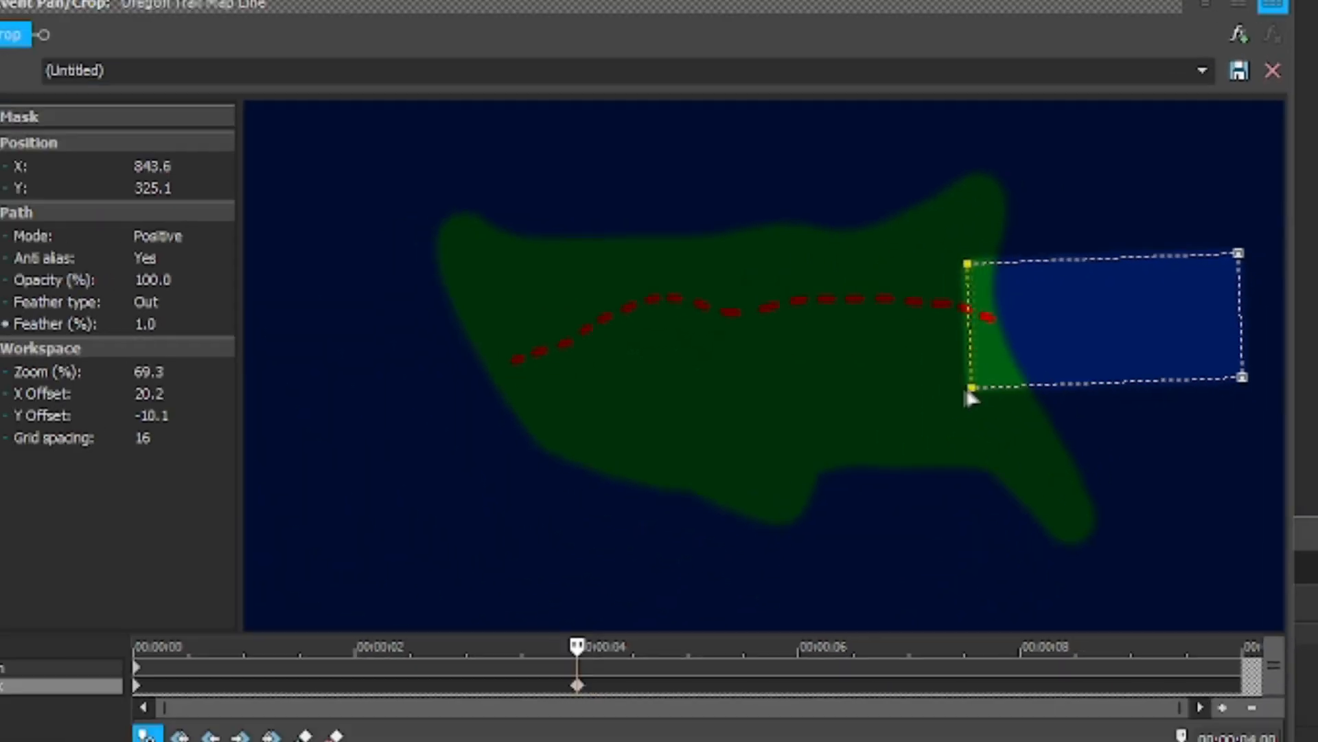
left_click_drag(793, 486, 124, 493)
left_click_drag(652, 384, 530, 400)
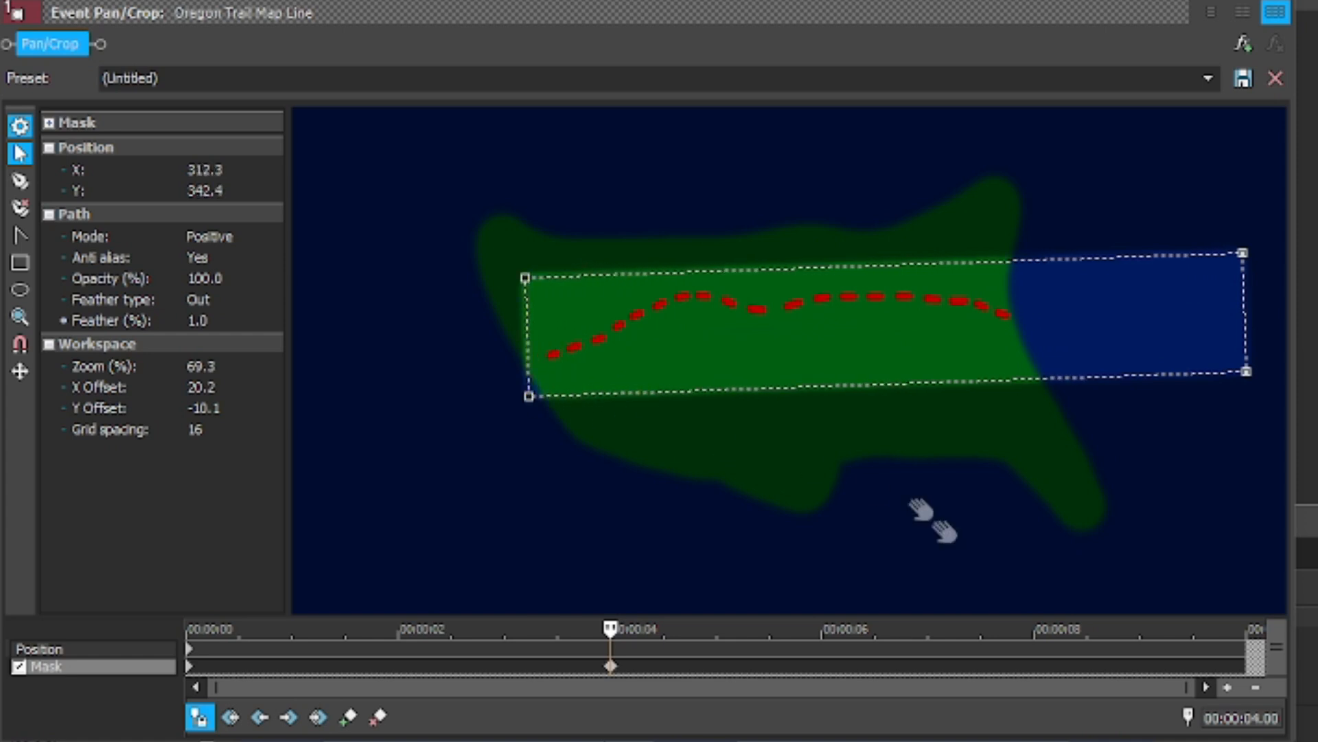
left_click_drag(587, 669, 187, 665)
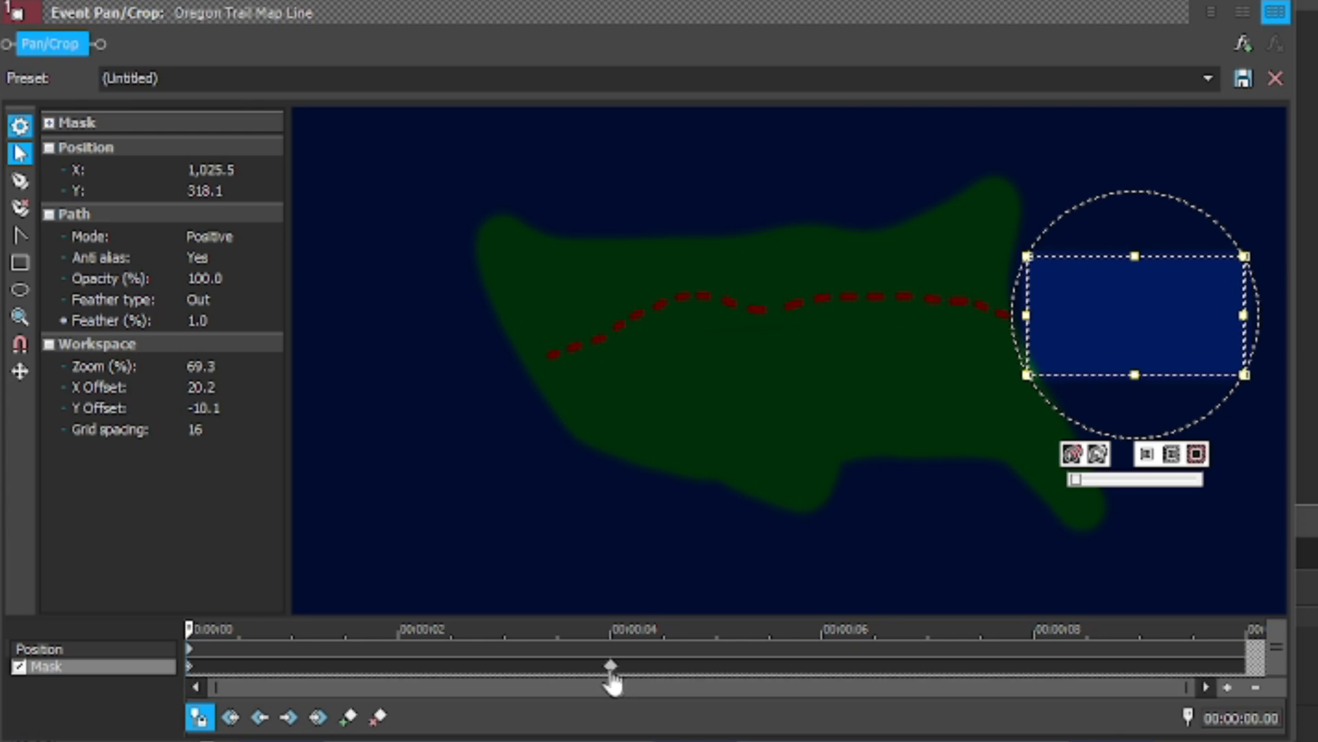
- Scrub the mask timeline between its first keyframe and the 4-second keyframe to check how the trail line is revealed
left_click(610, 666)
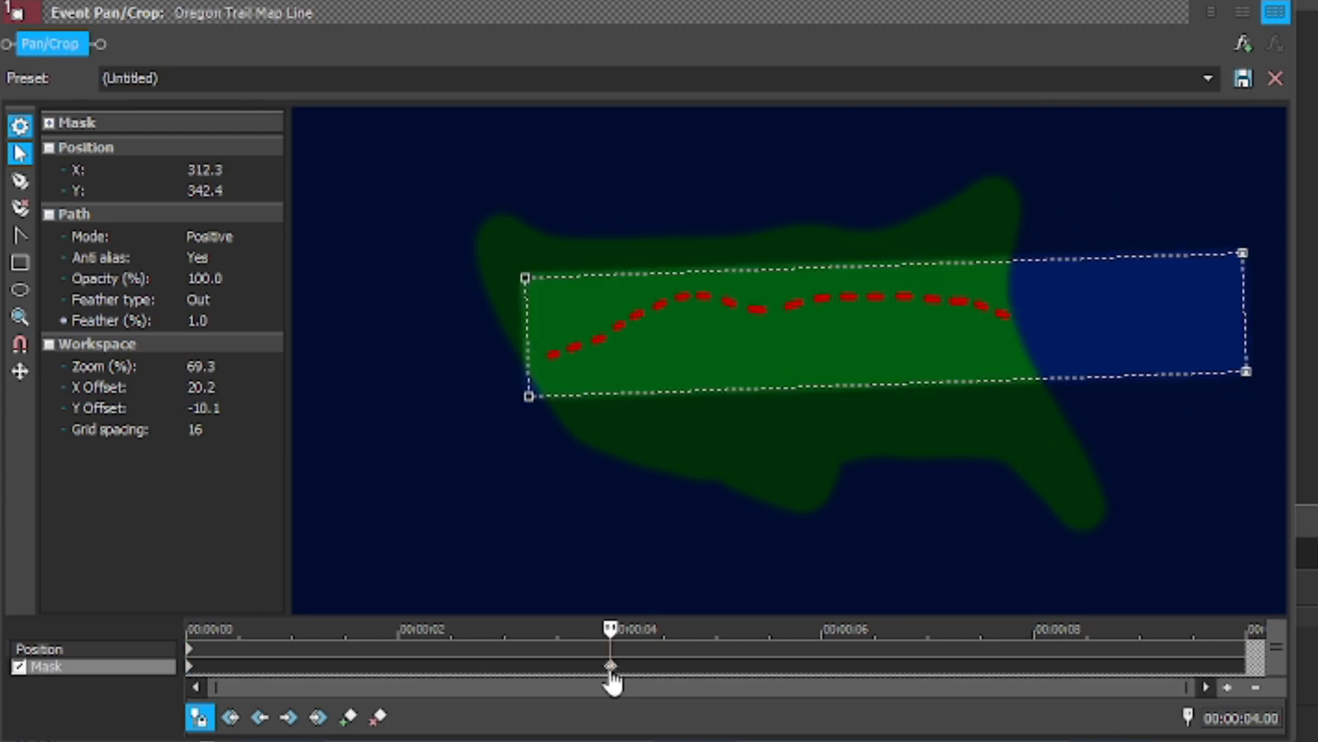
left_click(190, 667)
left_click_drag(282, 660, 610, 666)
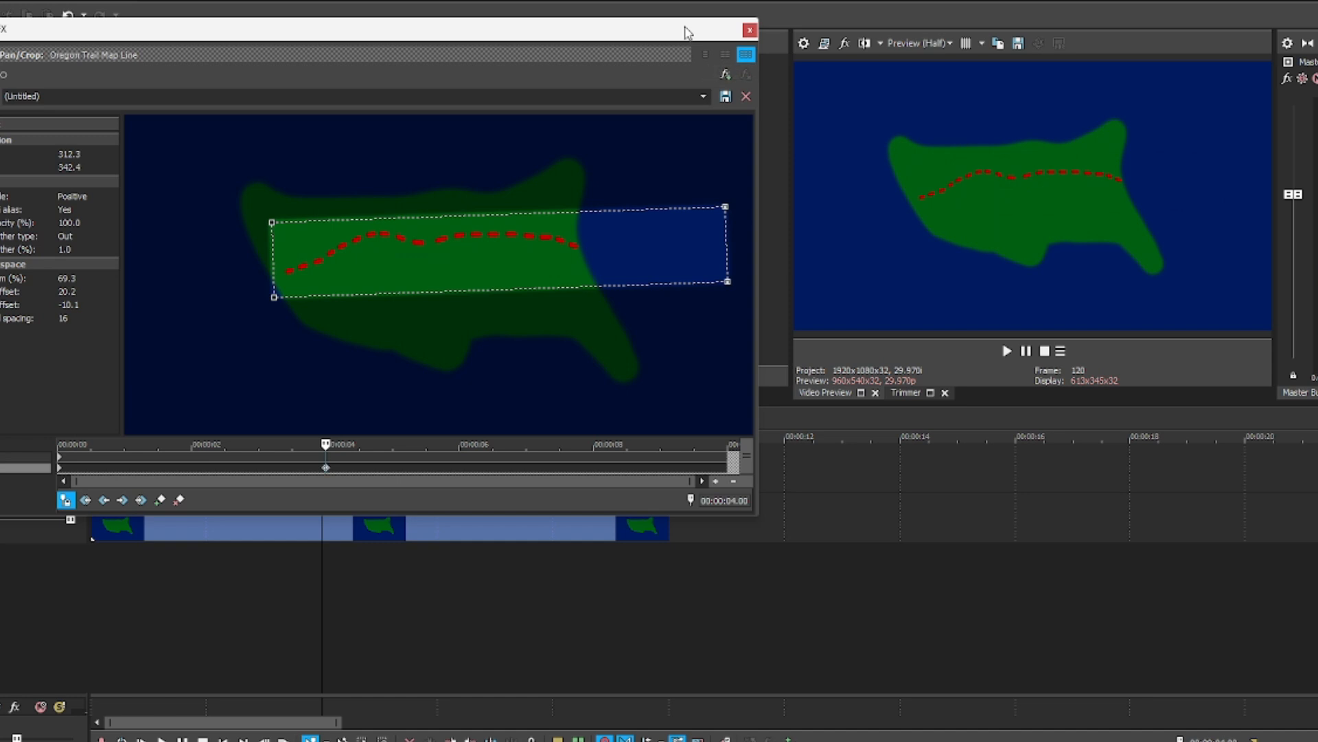
- Close the line event's Pan/Crop window, play the project to check the line animation, and return to the project start
left_click(749, 31)
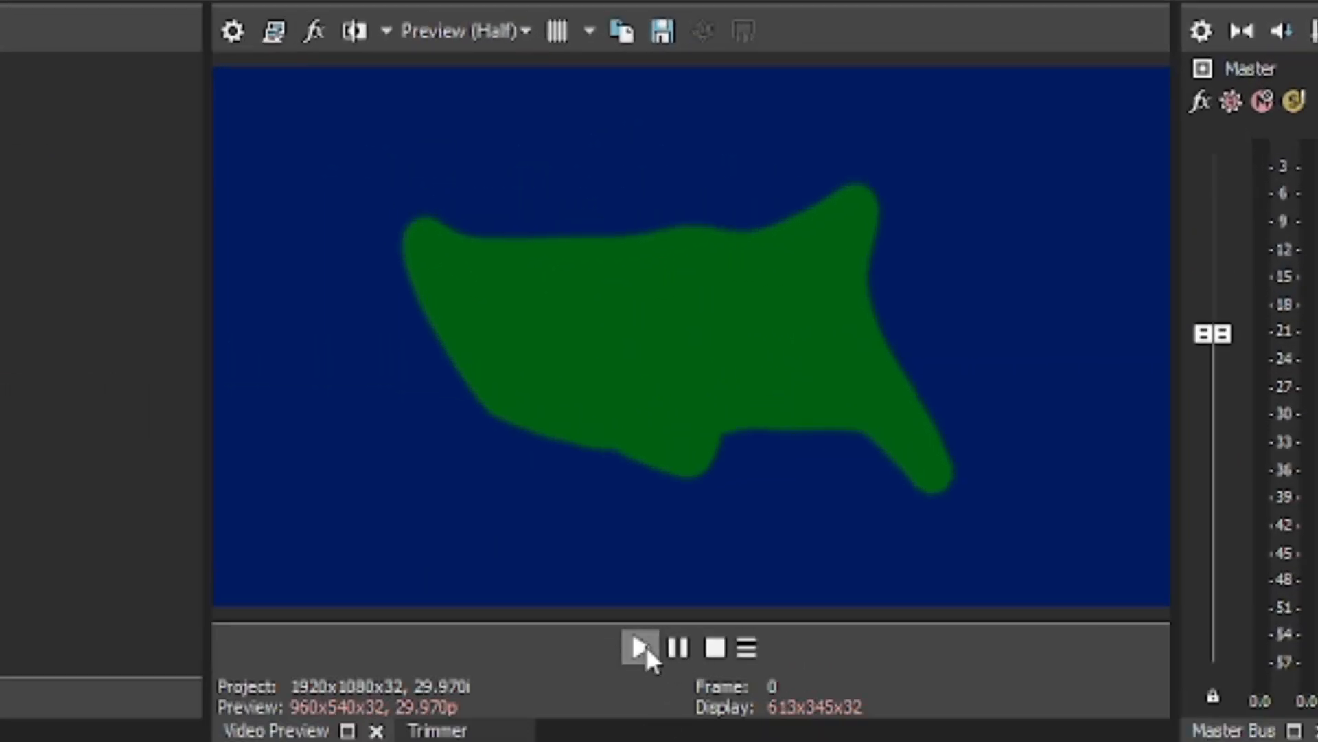
left_click(641, 647)
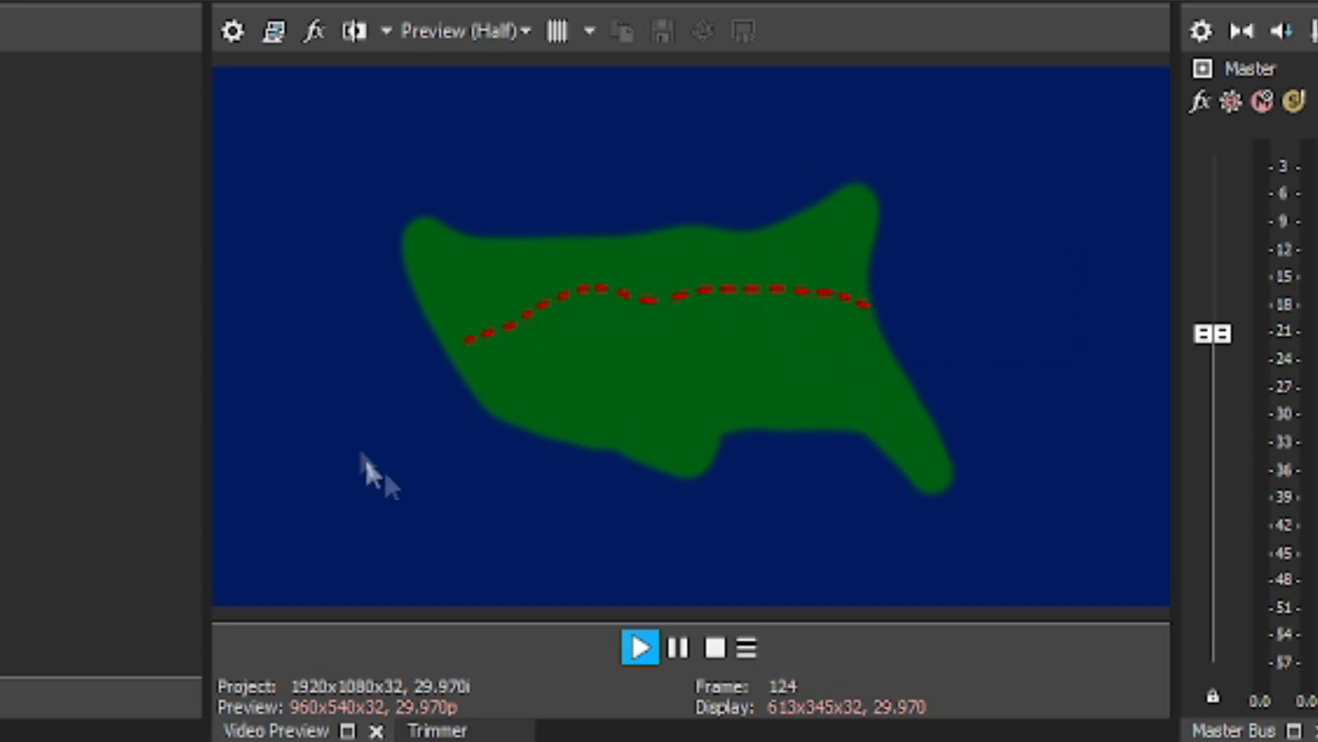
left_click(678, 647)
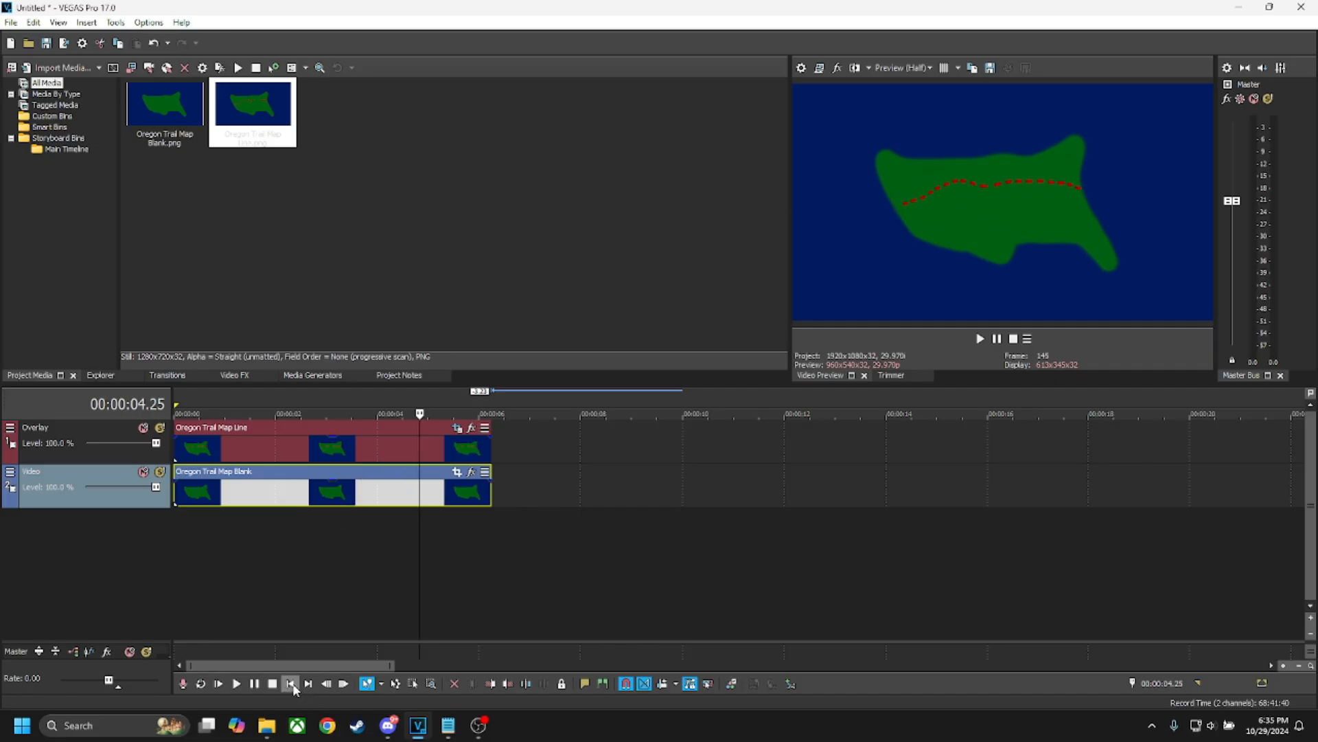
left_click(291, 684)
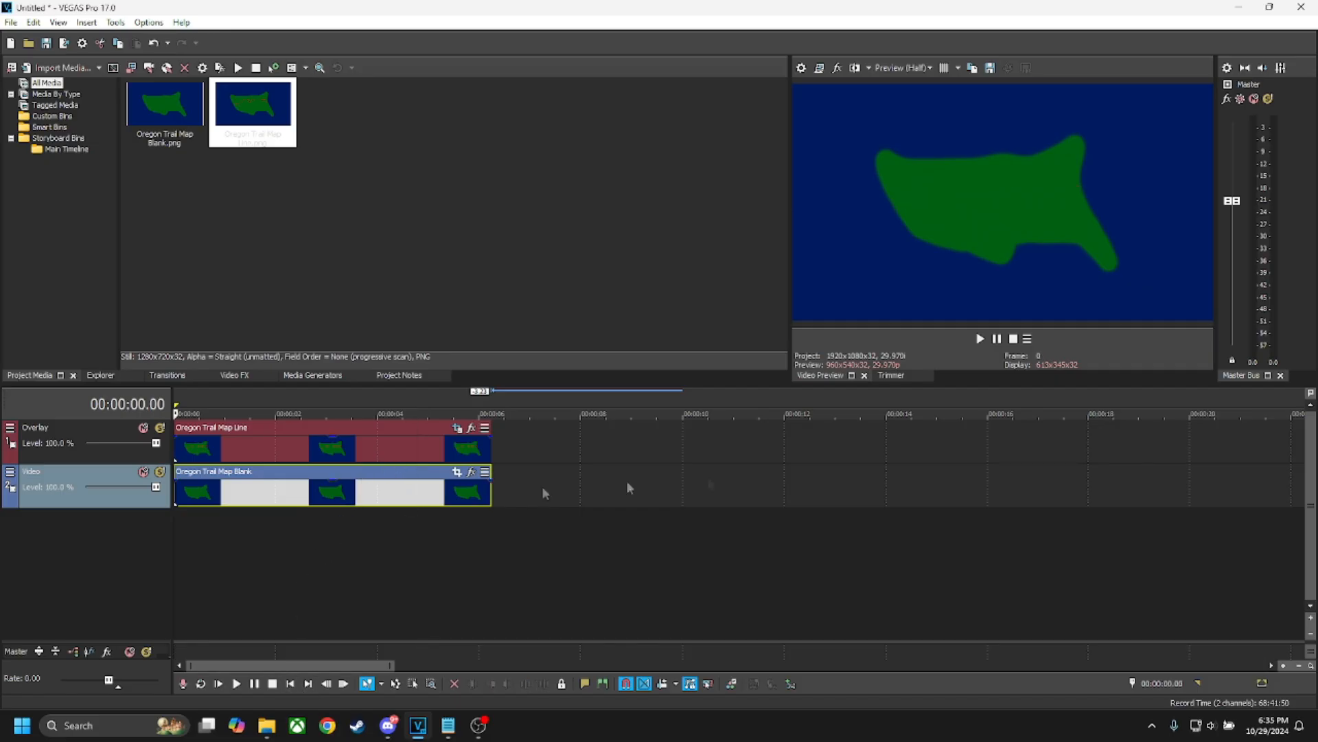
- Insert a new video track above the Overlay track and name it Over overlay
right_click(75, 432)
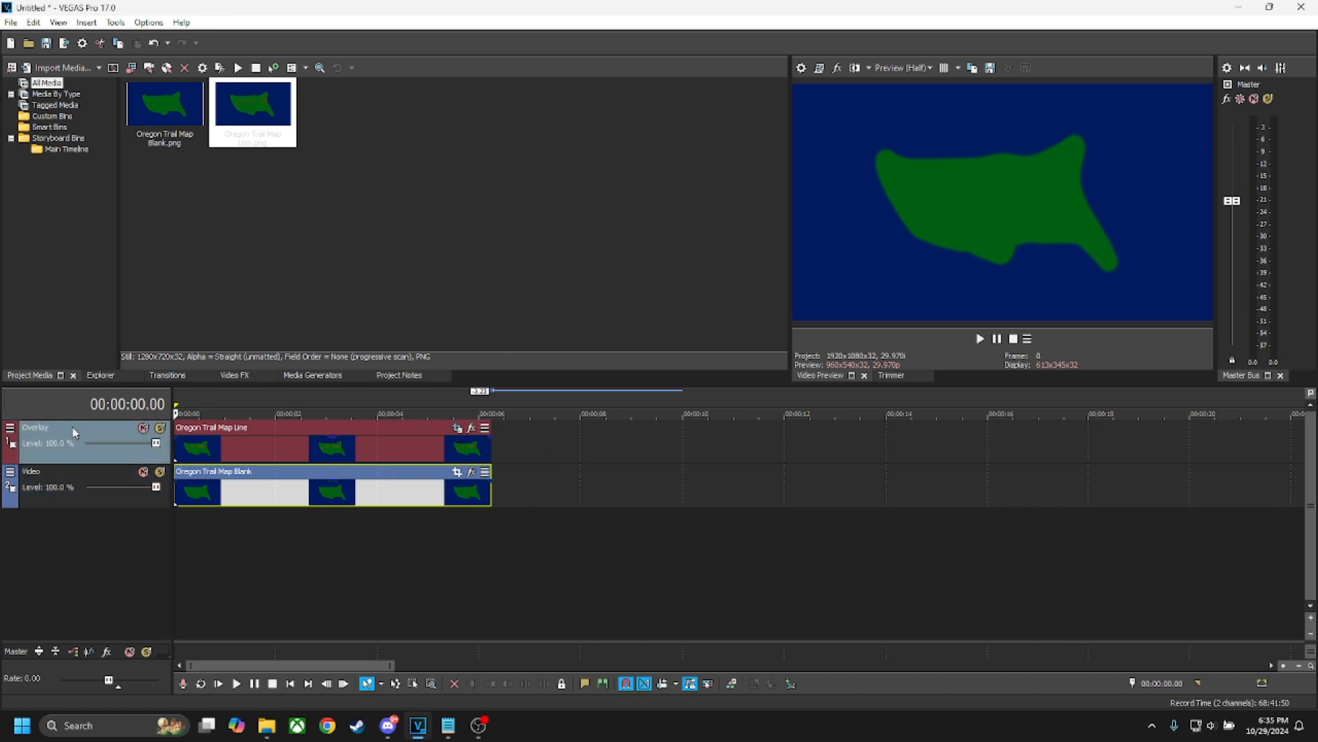
left_click(103, 457)
double_click(62, 433)
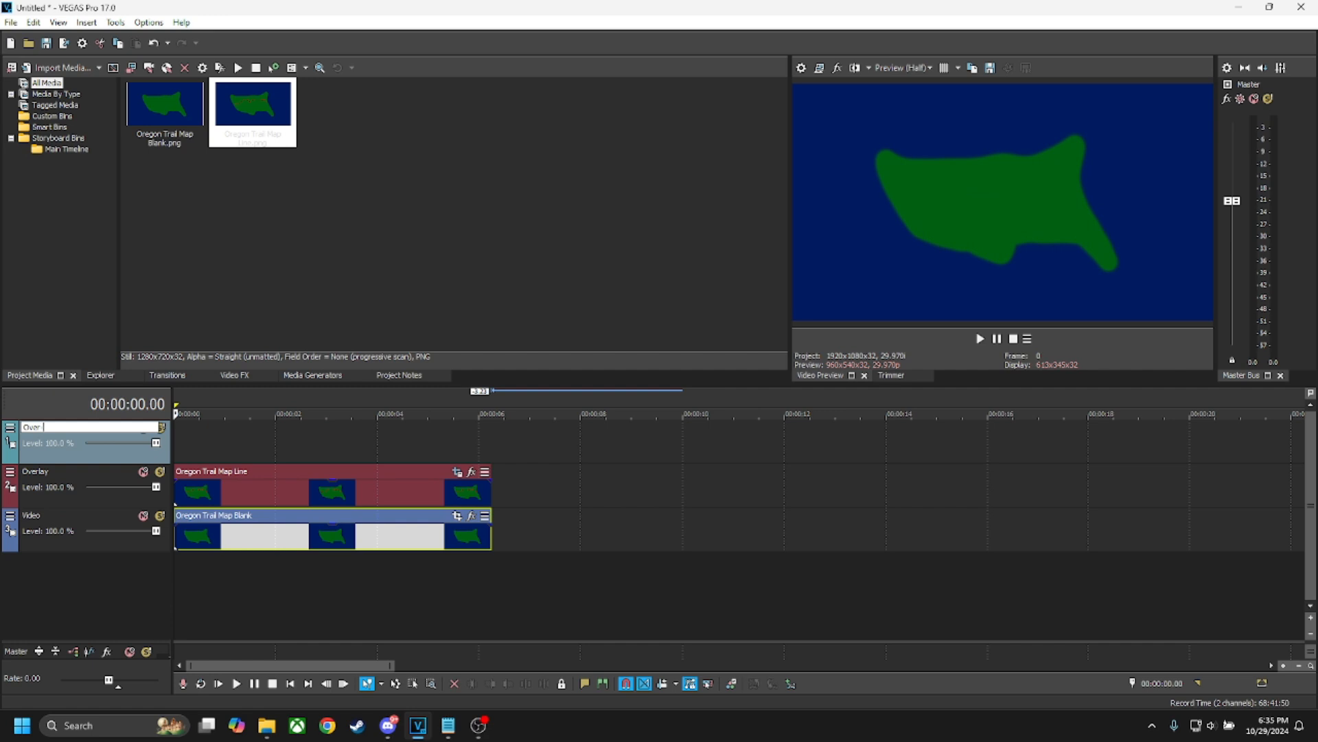
type("y")
key("Return")
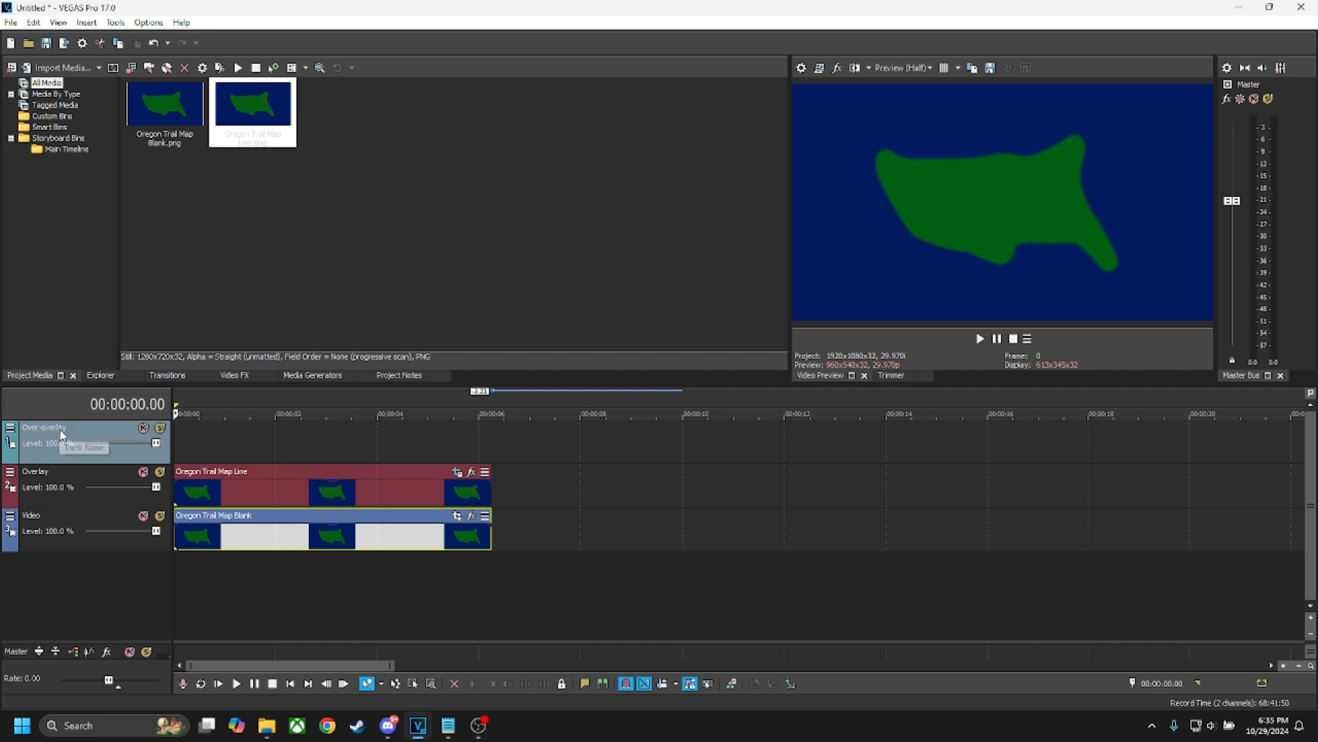
- Trim the Oregon Trail Map Wagon event on the Over overlay track to match the map events' length, and return to the project start
left_click_drag(1317, 411, 491, 455)
left_click(283, 453)
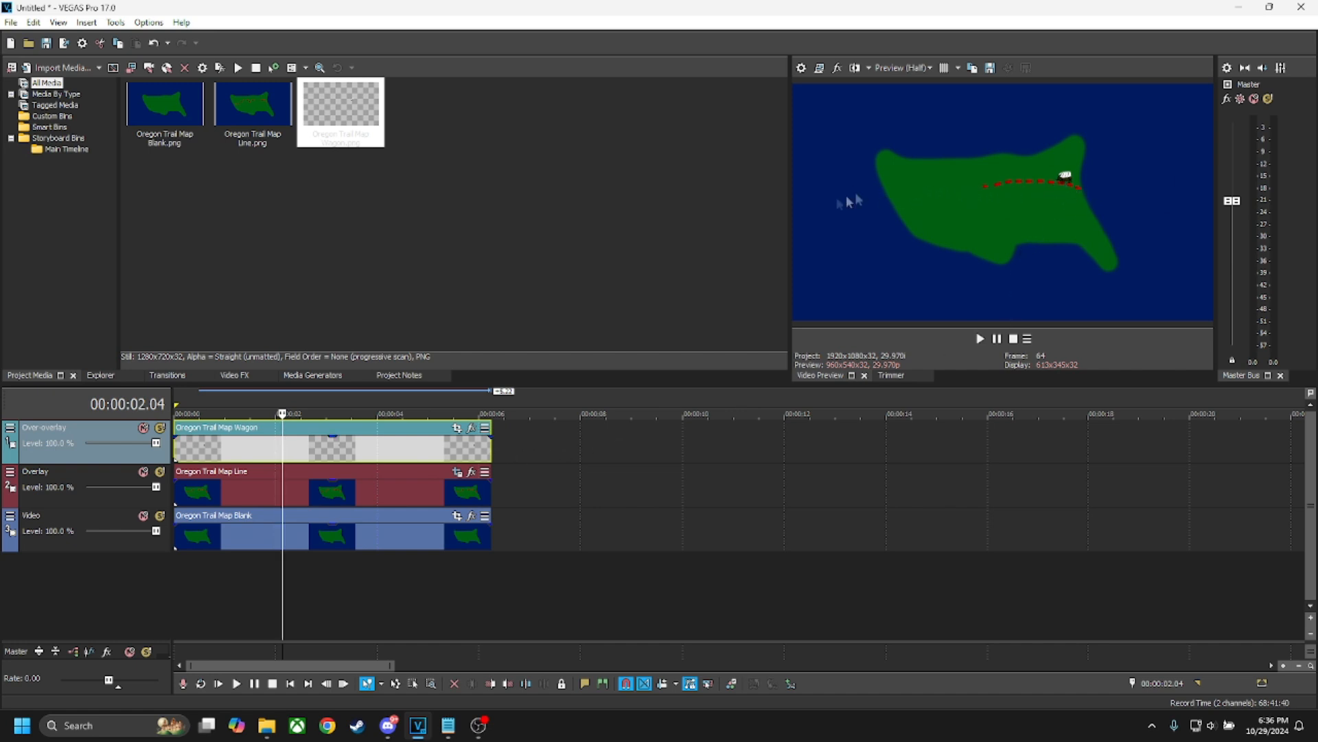
left_click(177, 455)
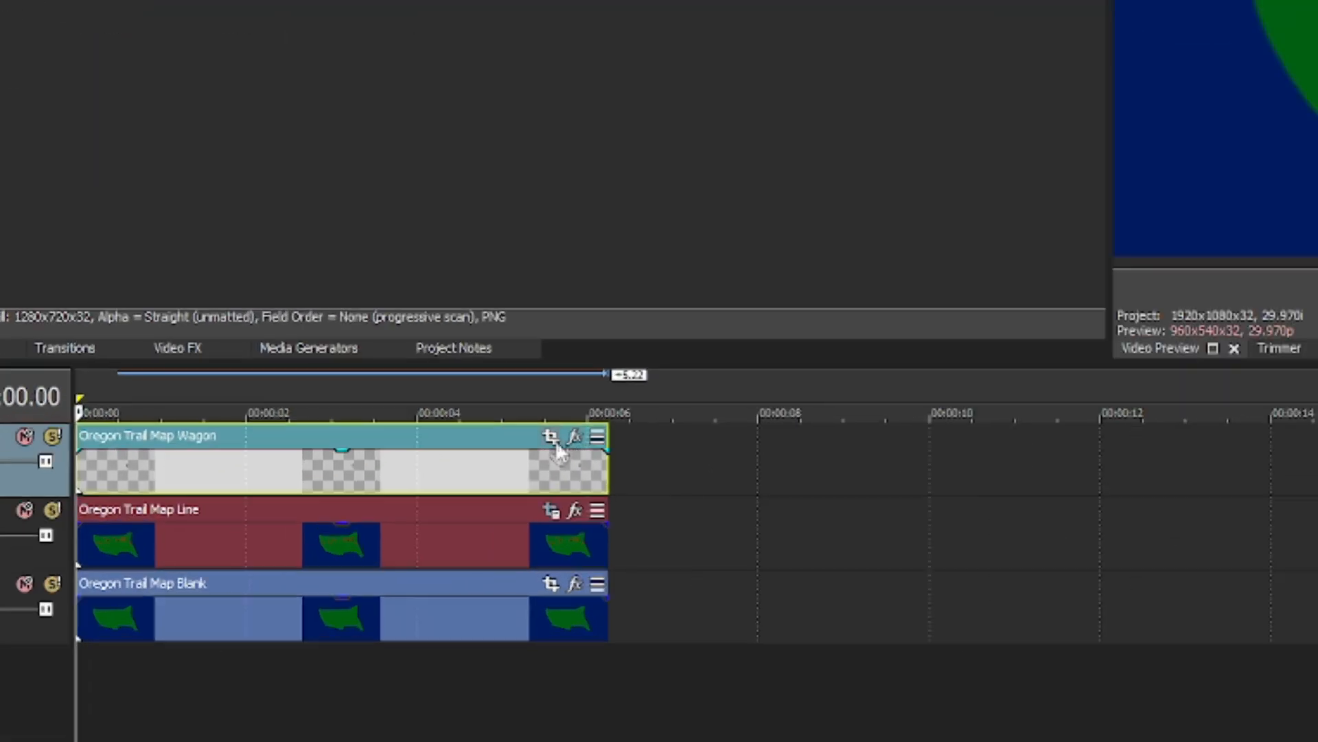
- Open Pan/Crop for the wagon event and shift its starting position to about X Center 603.4, Y Center 334.9
left_click(457, 428)
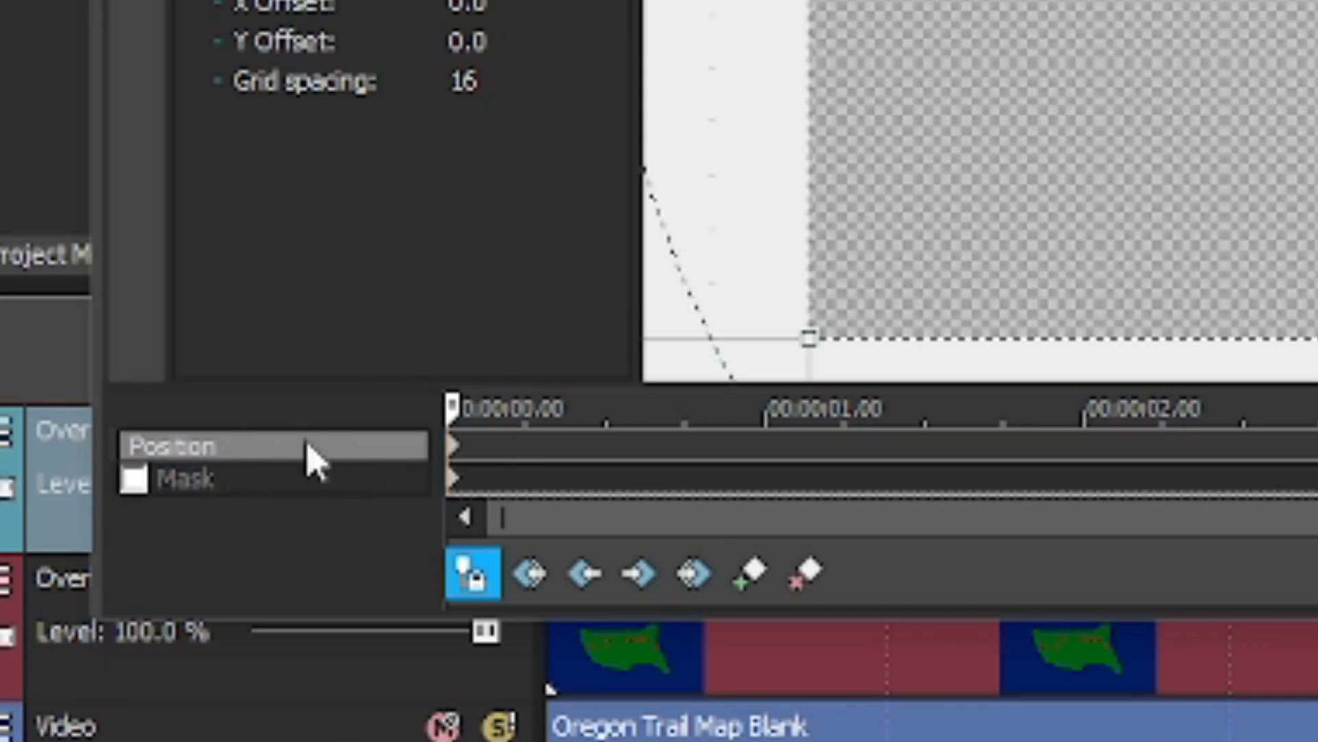
left_click(256, 481)
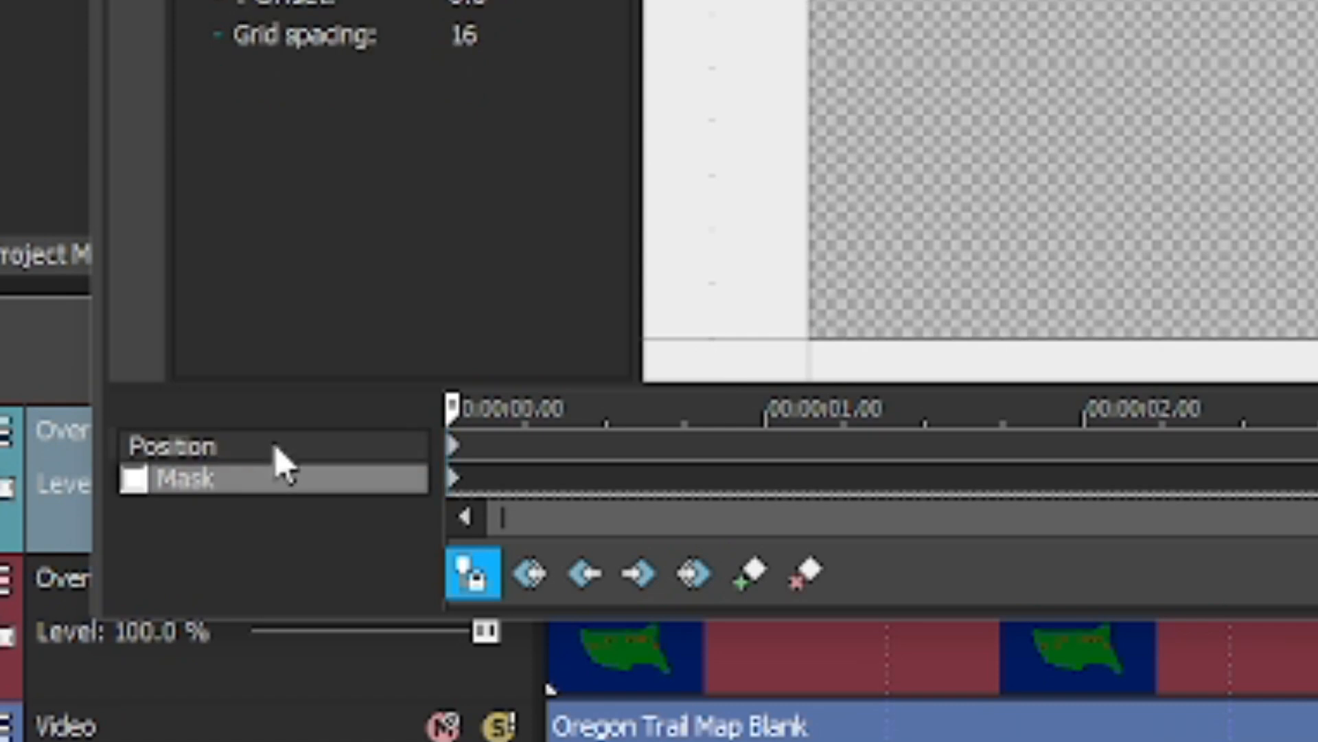
left_click(276, 447)
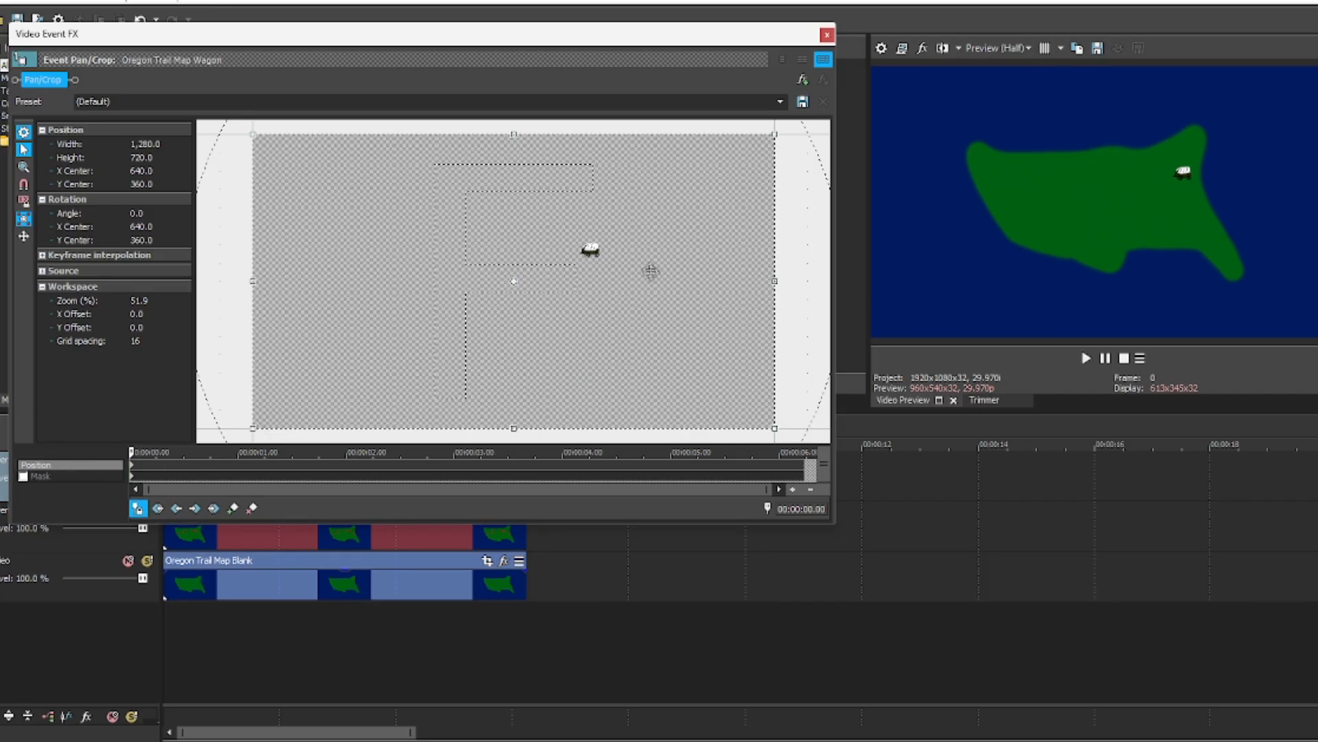
mouse_move(670, 278)
left_mouse_down()
mouse_move(666, 259)
mouse_move(652, 284)
left_mouse_up()
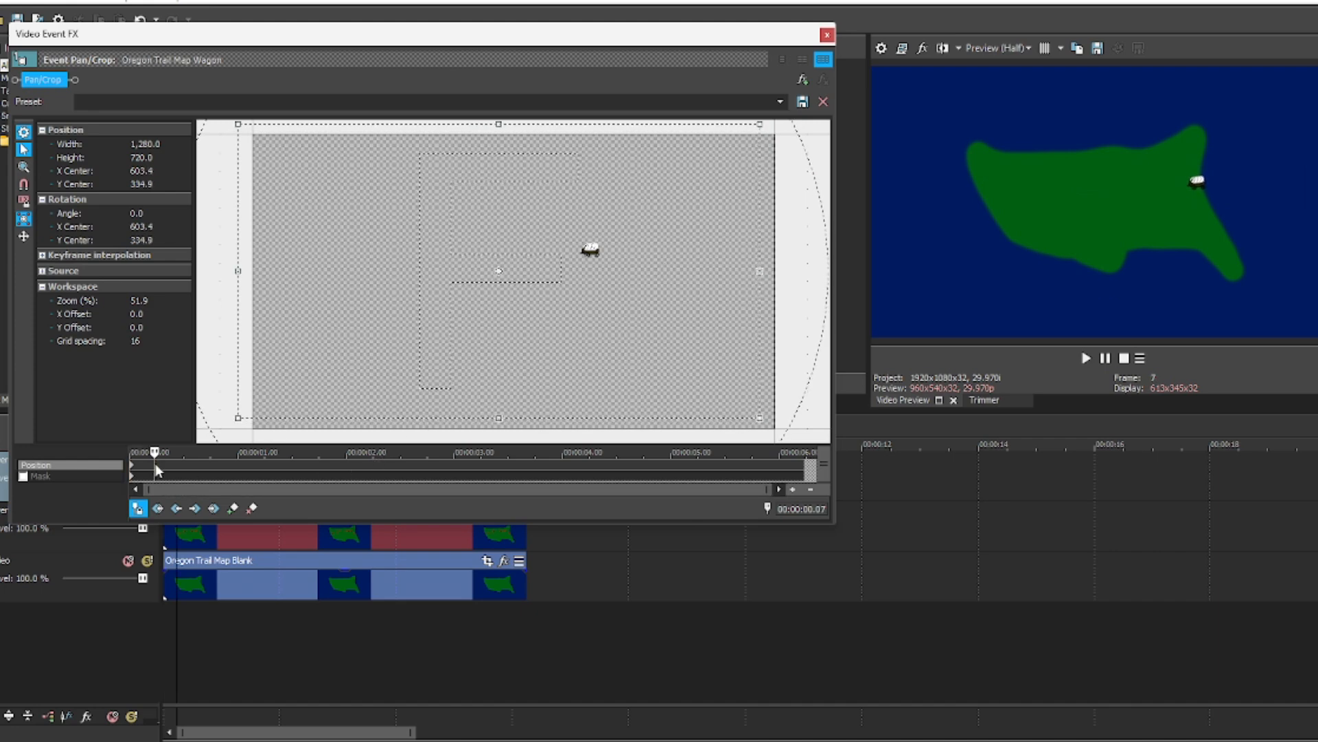
- Position the wagon at about X Center 616.9, Y Center 342.7 on frame 7, and move that keyframe to the start in place of the original
left_click_drag(642, 274, 650, 281)
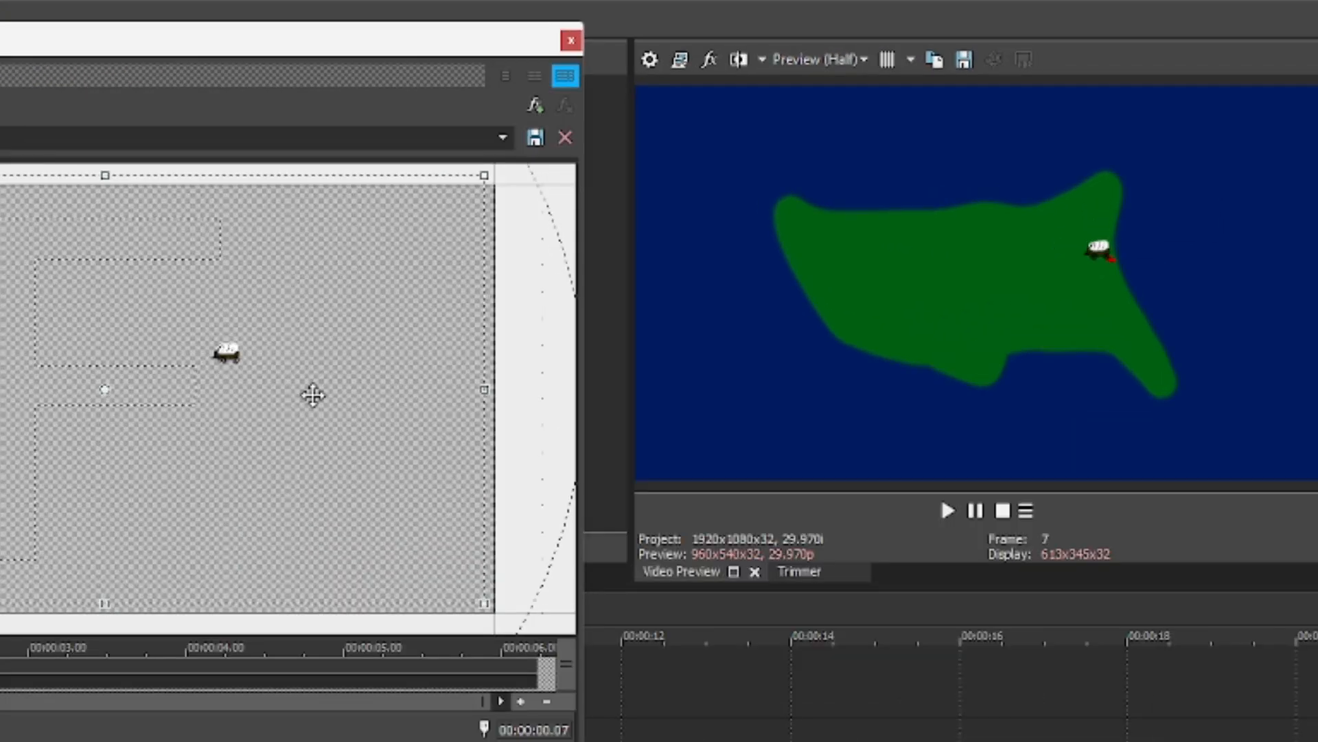
left_click_drag(311, 395, 310, 393)
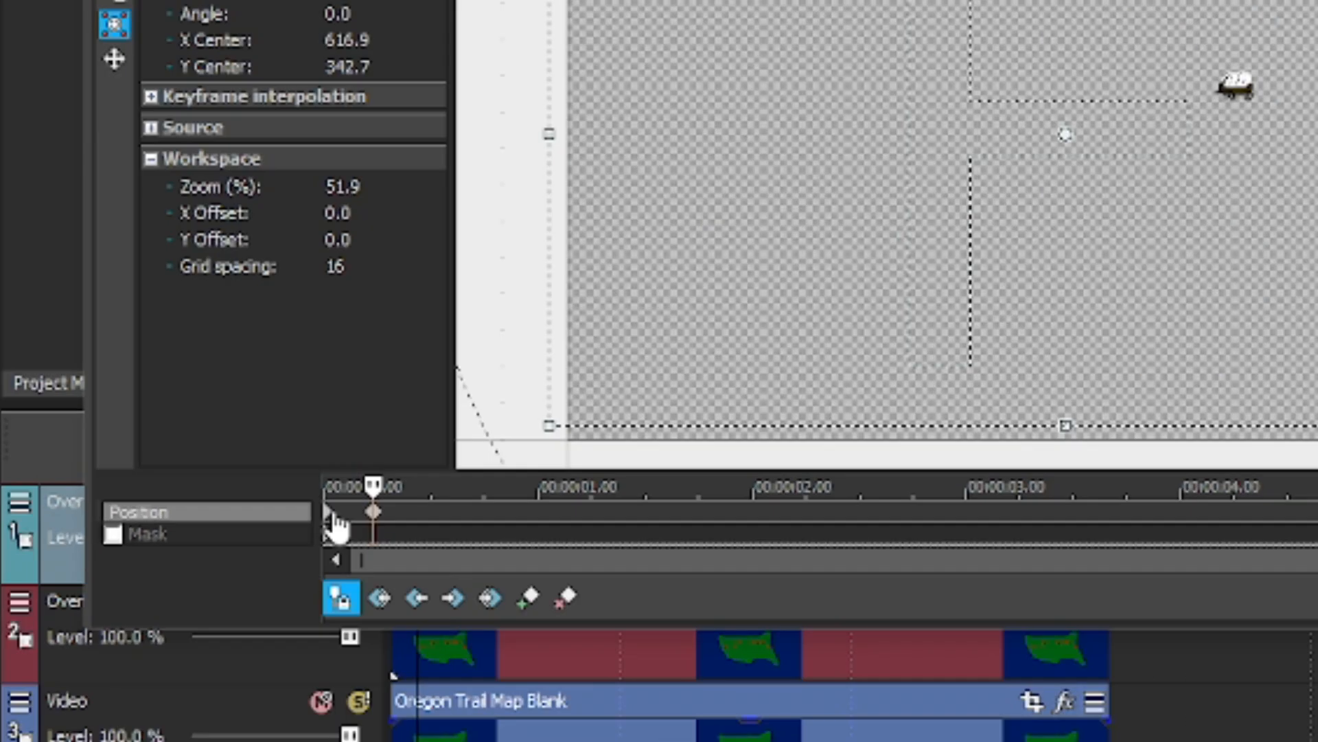
left_click(46, 546)
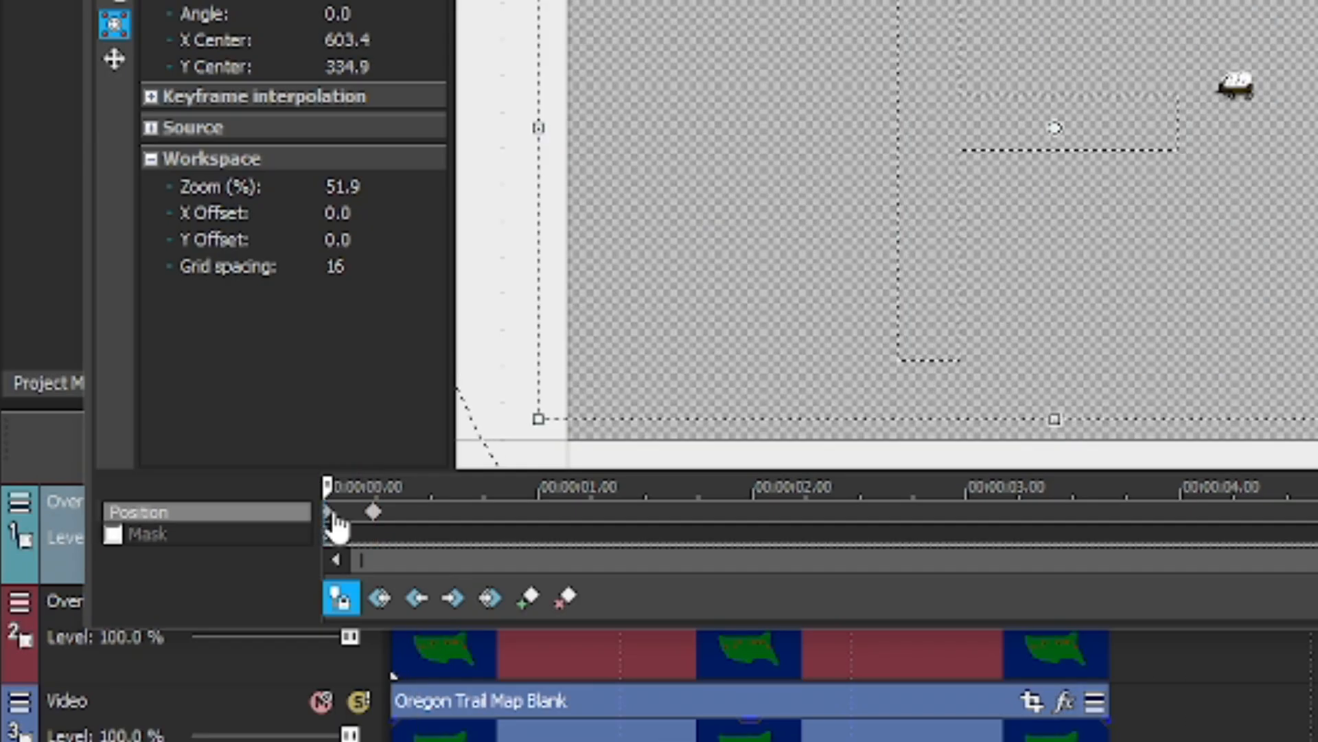
key("Delete")
left_click_drag(373, 515, 320, 523)
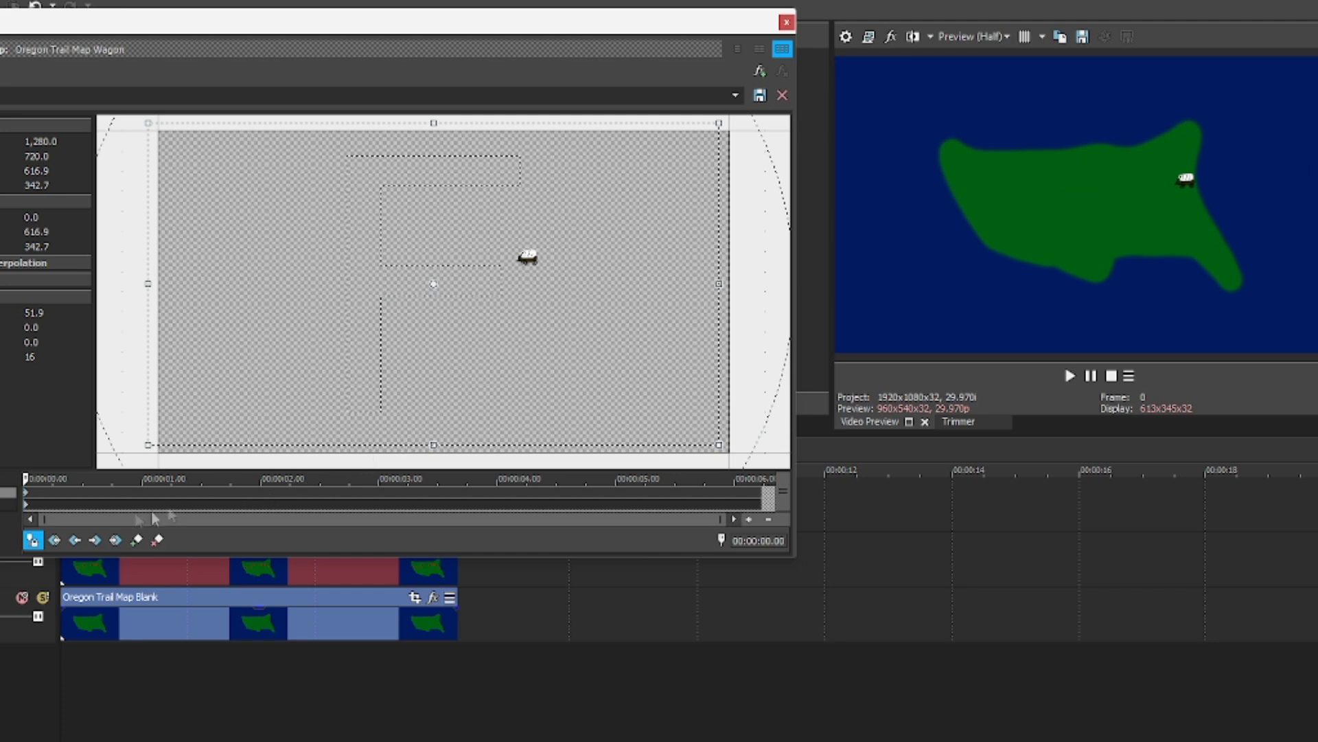
- Keyframe the wagon along the trail at about X 697.8, Y 360.0 at 00:00:00.22 and X 792.2, Y 361.9 at 00:00:01.12
left_click(76, 501)
left_click(110, 496)
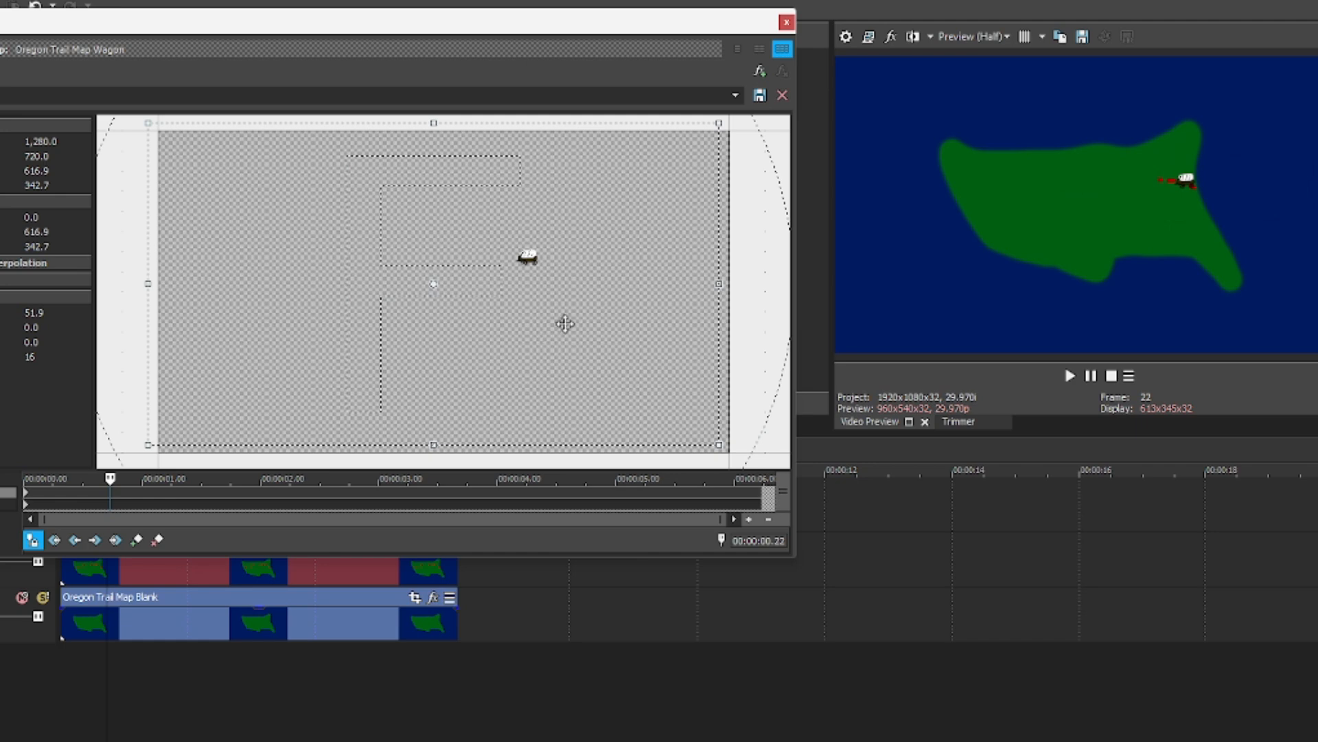
left_click_drag(567, 324, 593, 334)
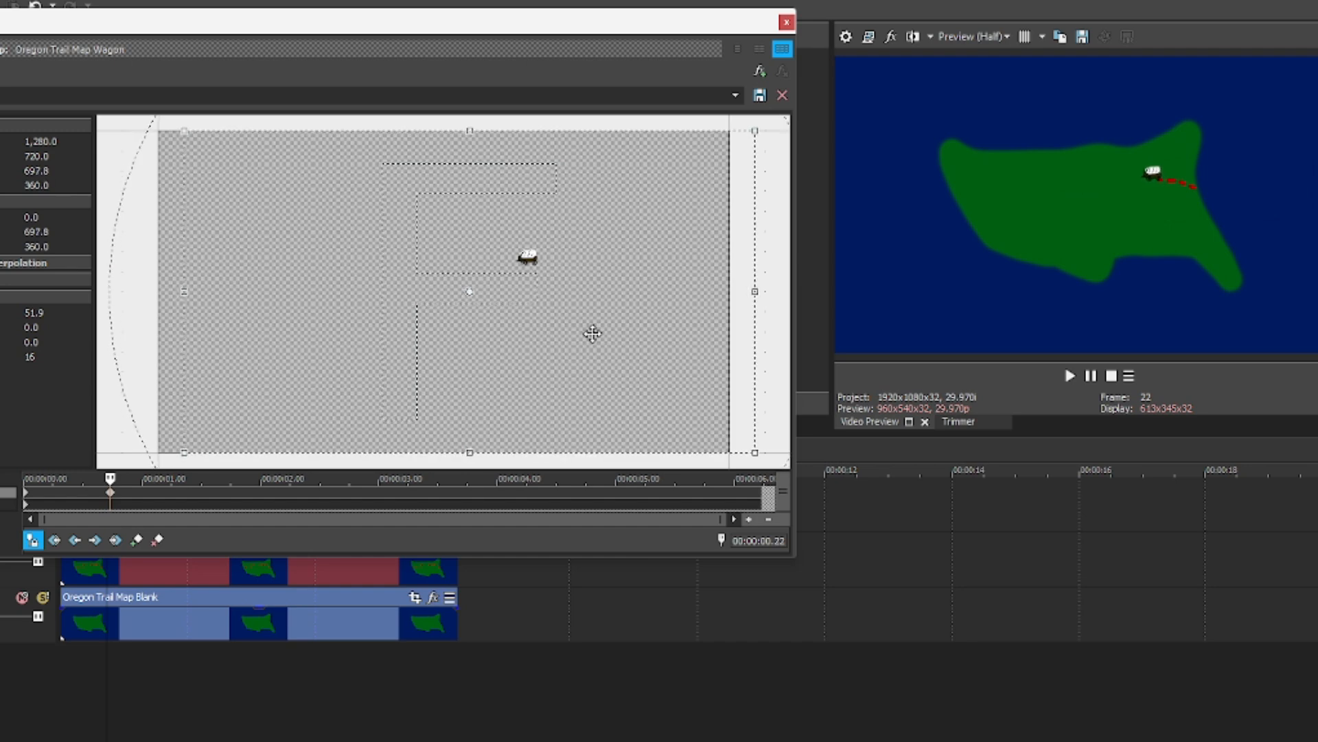
left_click(190, 504)
left_click_drag(612, 323, 612, 325)
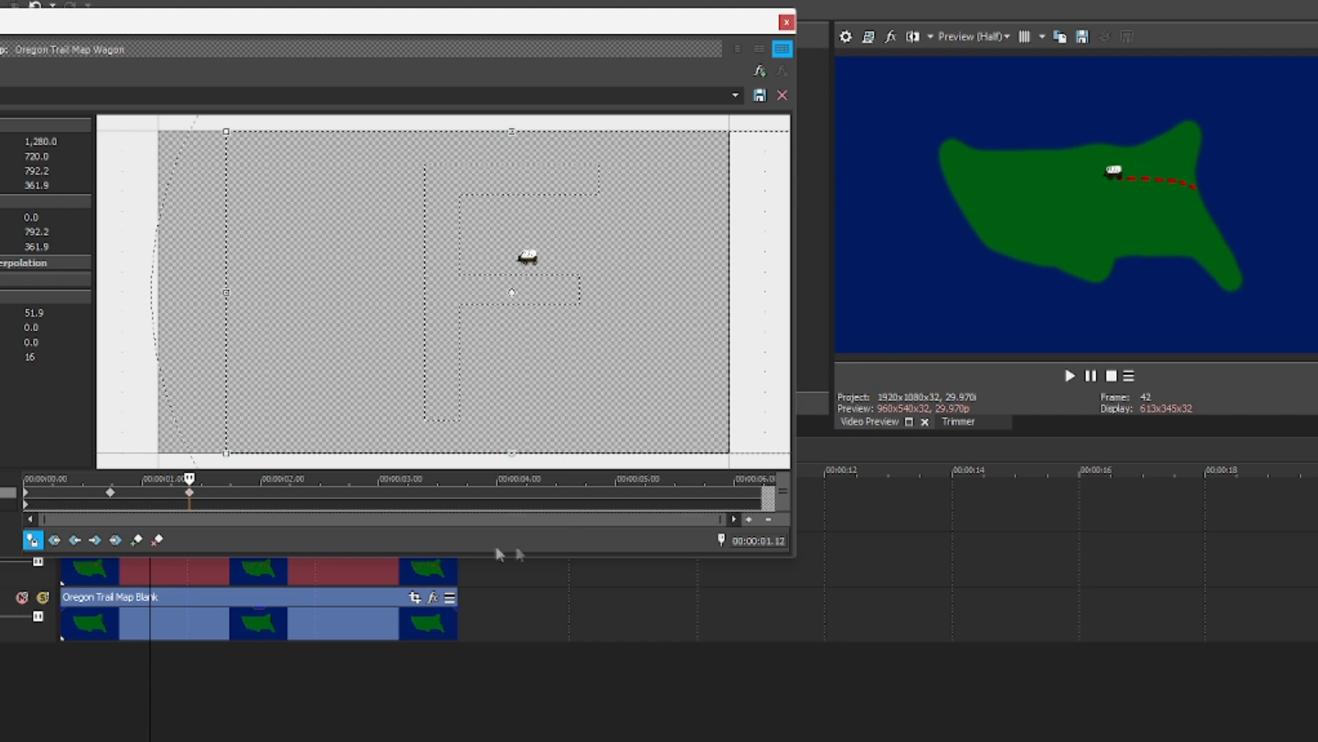
- At 00:00:02.01, move the wagon to the line's leading end with position center about X 867.4, Y 350.4
left_click(265, 498)
left_click_drag(581, 336, 580, 334)
key("Up")
key("Right")
key("Right")
key("Right")
key("Right")
key("Right")
key("Right")
key("Right")
key("Right")
key("Right")
key("Right")
key("Right")
key("Right")
key("Right")
key("Right")
key("Right")
key("Right")
key("Right")
key("Right")
key("Right")
key("Right")
key("Right")
key("Right")
key("Right")
key("Right")
key("Right")
key("Right")
key("Right")
key("Right")
key("Up")
key("Up")
key("Up")
key("Right")
key("Right")
key("Right")
key("Right")
key("Right")
key("Right")
key("Right")
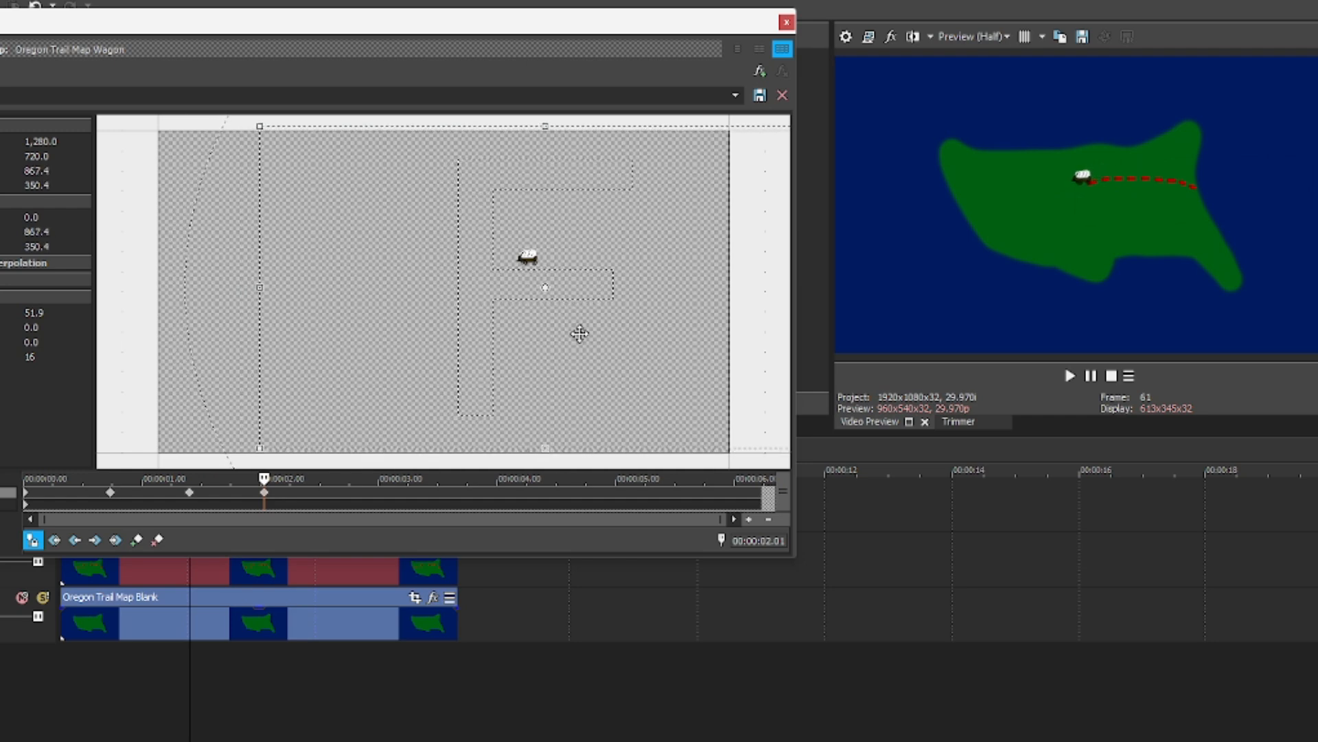
- Midway between the 2- and 3-second marks, nudge the wagon farther west so it follows the trail line's leading end
left_click(331, 496)
key("Right")
key("Right")
key("Right")
key("Right")
key("Right")
key("Right")
key("Right")
key("Right")
key("Right")
key("Right")
key("Right")
key("Right")
key("Right")
key("Right")
key("Right")
key("Right")
key("Right")
key("Right")
key("Right")
key("Right")
key("Down")
key("Down")
key("Down")
key("Down")
key("Down")
- Keyframe the wagon just past 3 seconds and at 00:00:04.00, ending at the trail's western end at about X 1,144.9, Y 294.5
left_click(410, 494)
left_click_drag(596, 335, 672, 349)
left_click(497, 497)
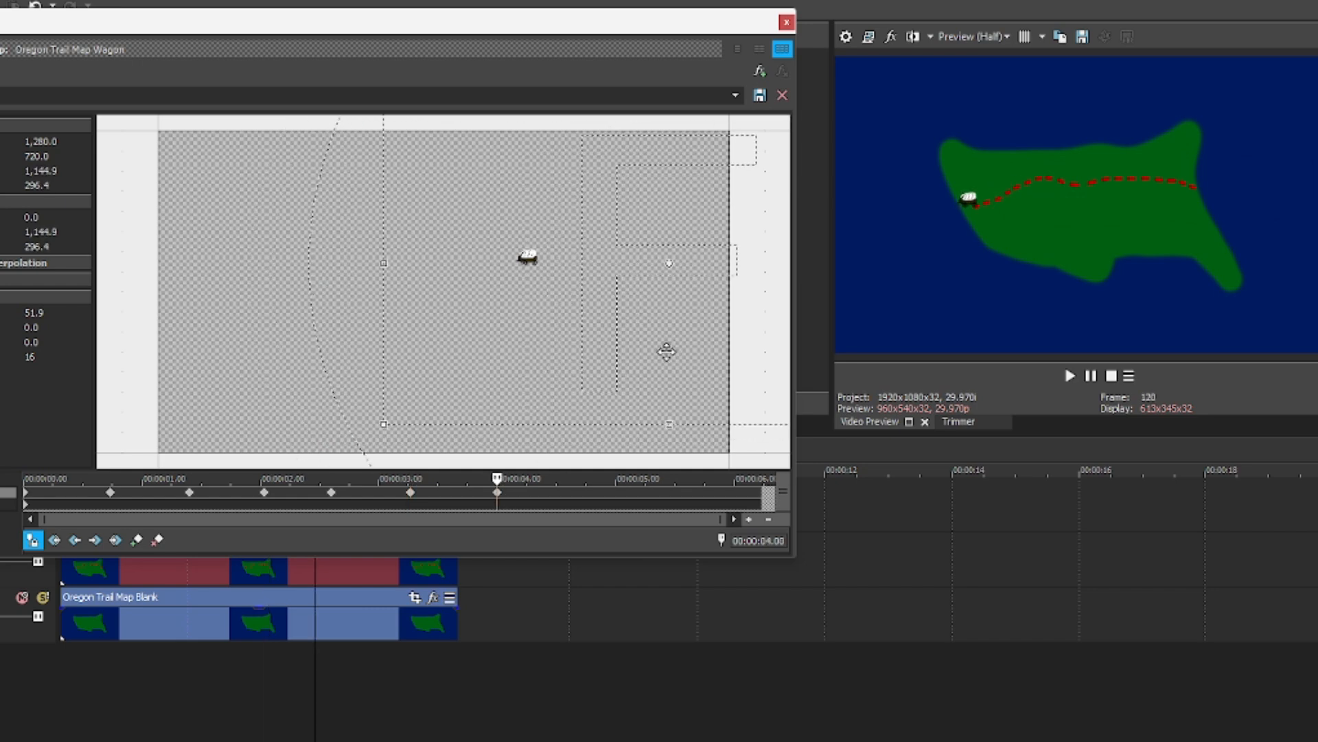
left_click_drag(548, 495, 503, 495)
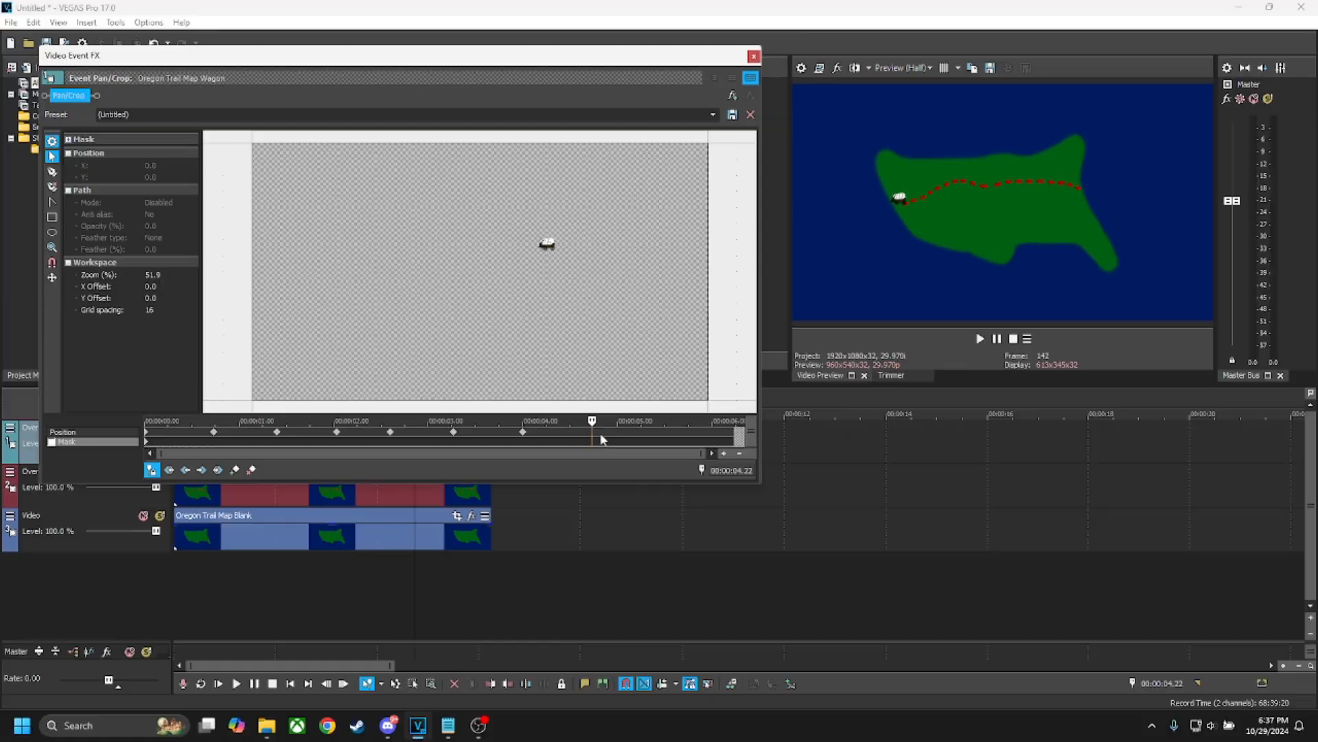
- Play the project from the start to check the wagon's movement along the trail line
left_click(273, 682)
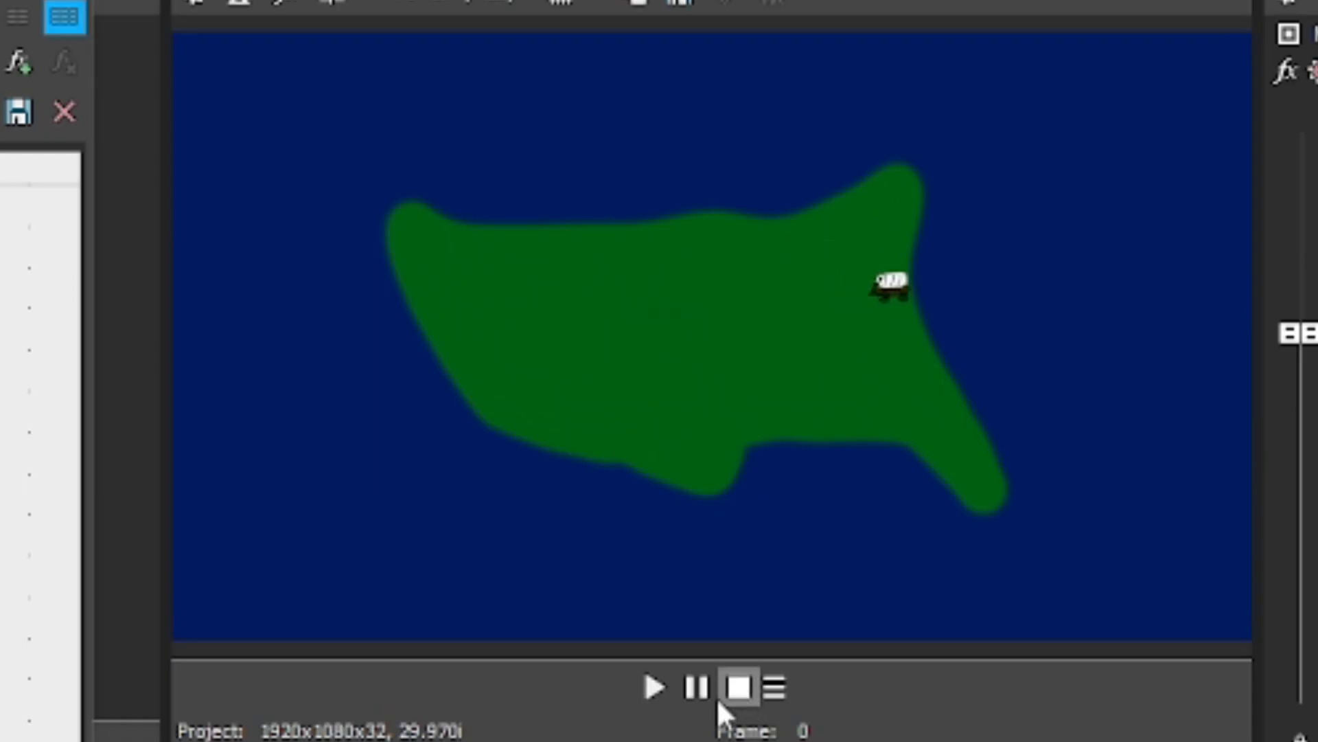
left_click(658, 688)
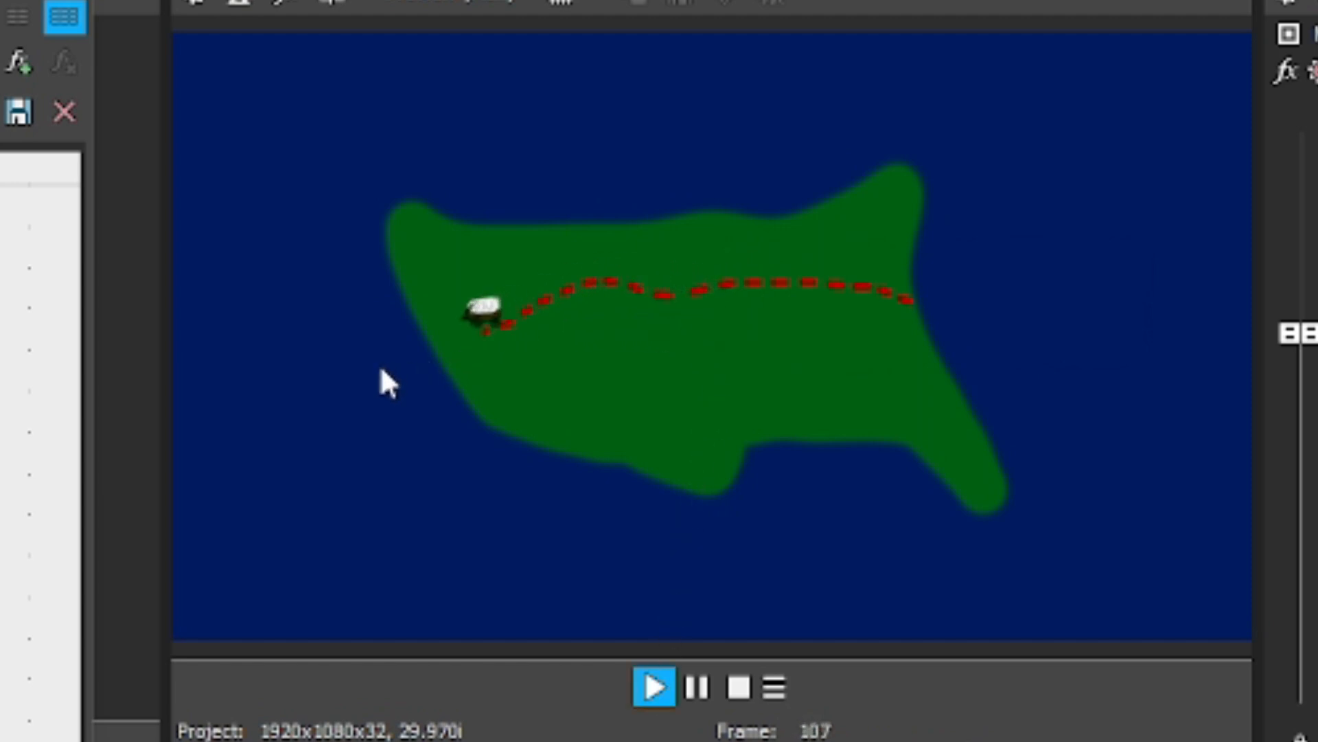
left_click(698, 687)
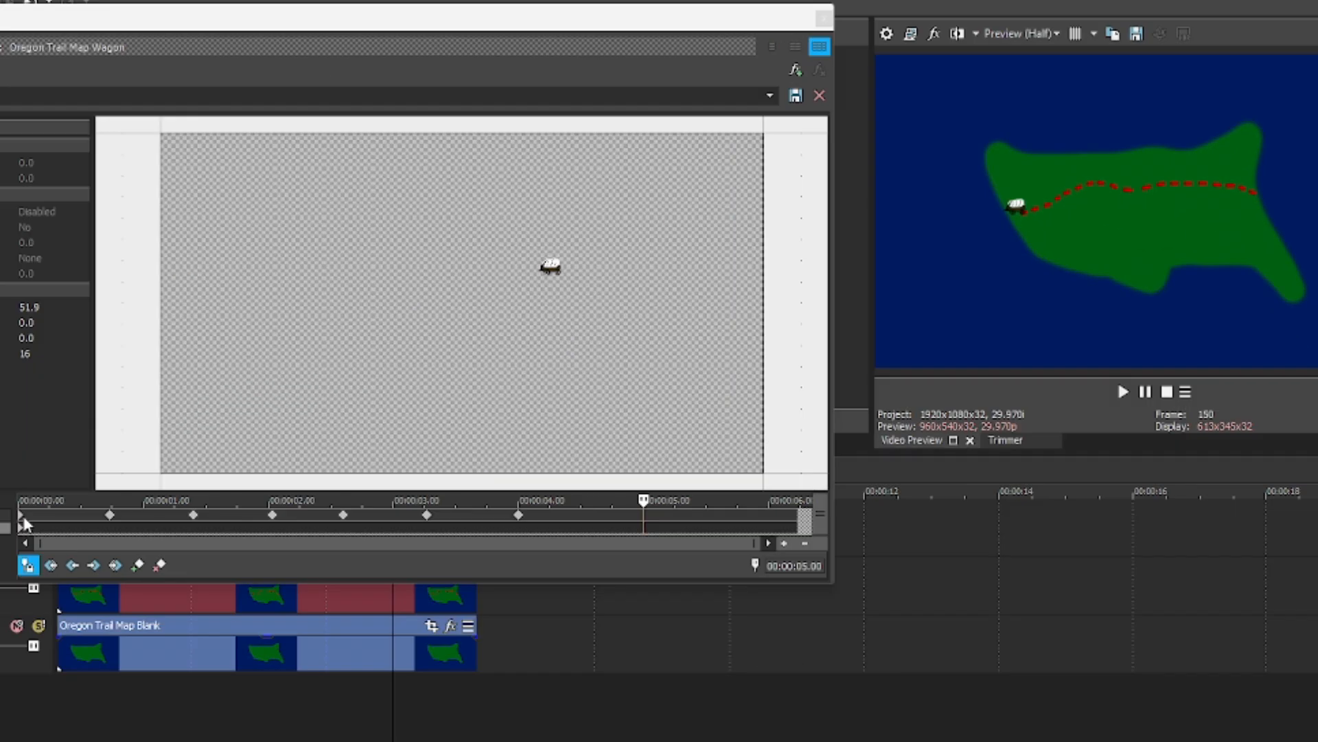
- Add a wagon position keyframe at 00:00:00.09, nudging the wagon slightly east to about X Center 638.4, Y Center 349.8
left_click(22, 516)
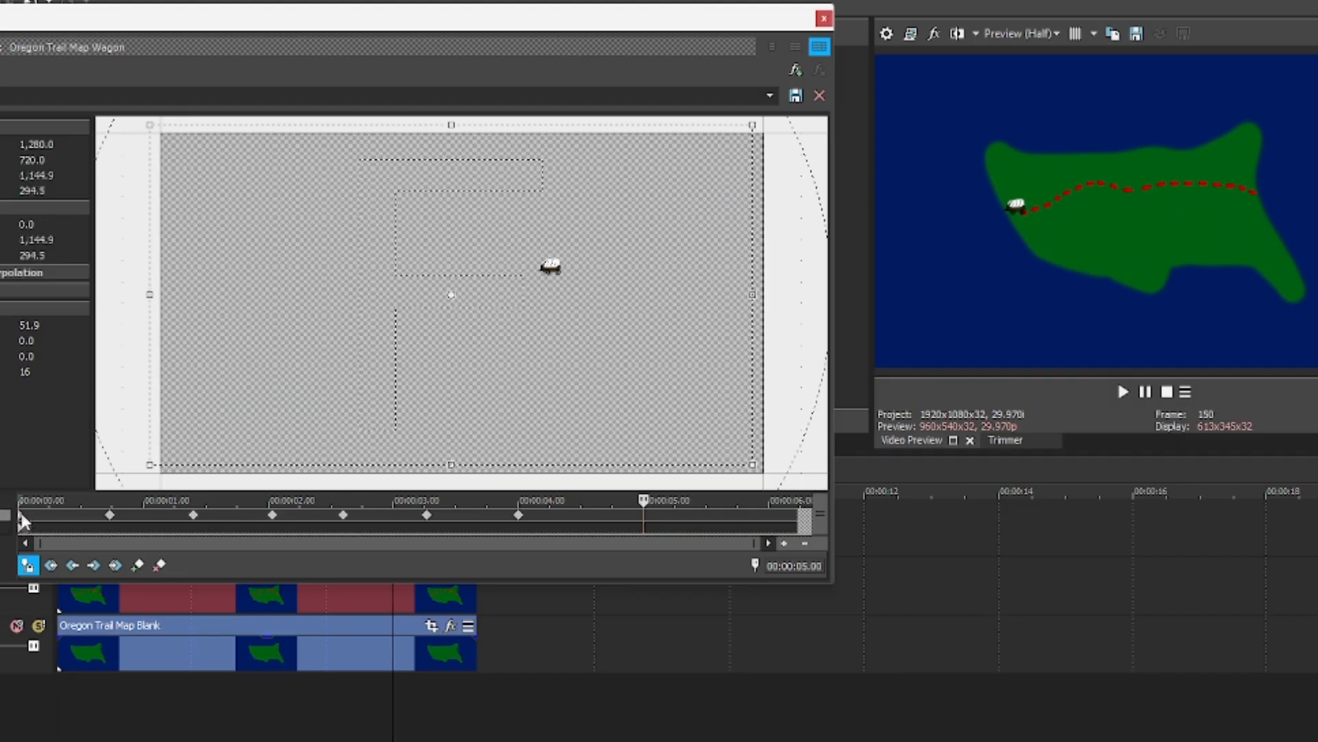
left_click(56, 520)
scroll(59, 524, "up", 4)
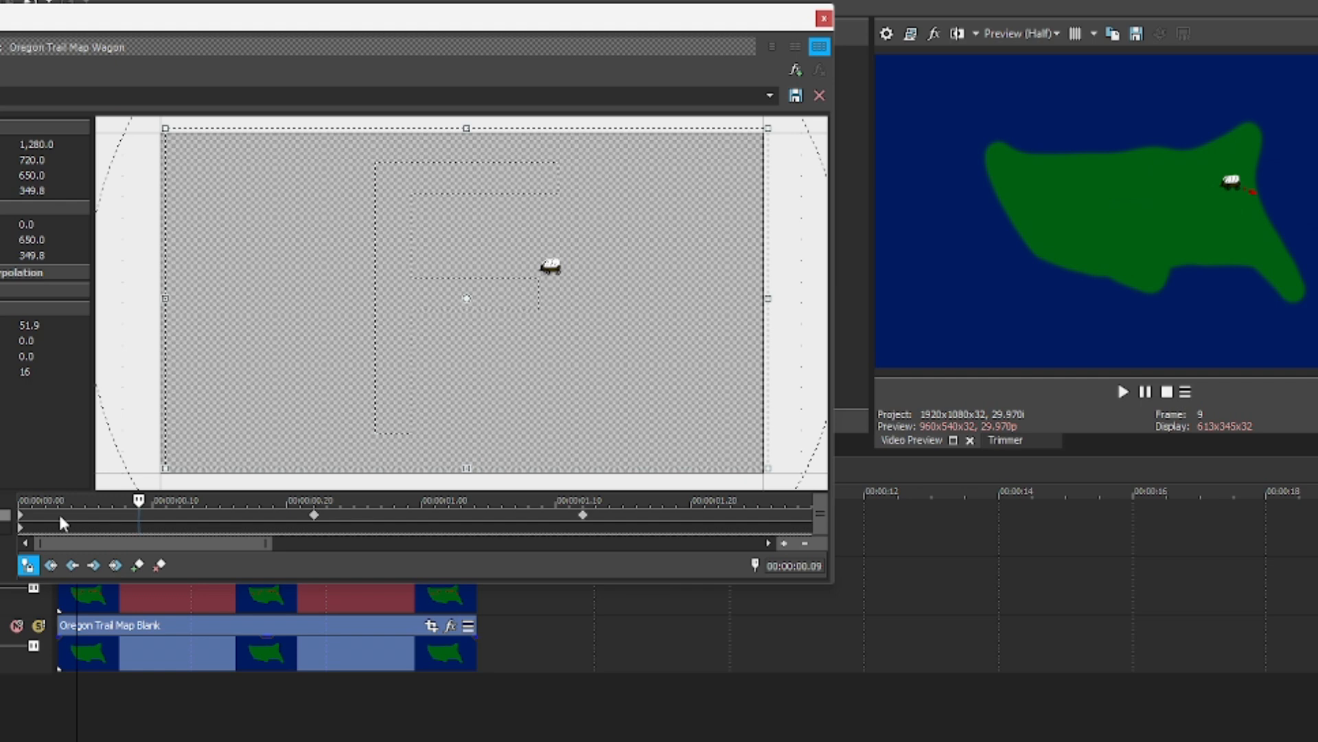
left_click(220, 525)
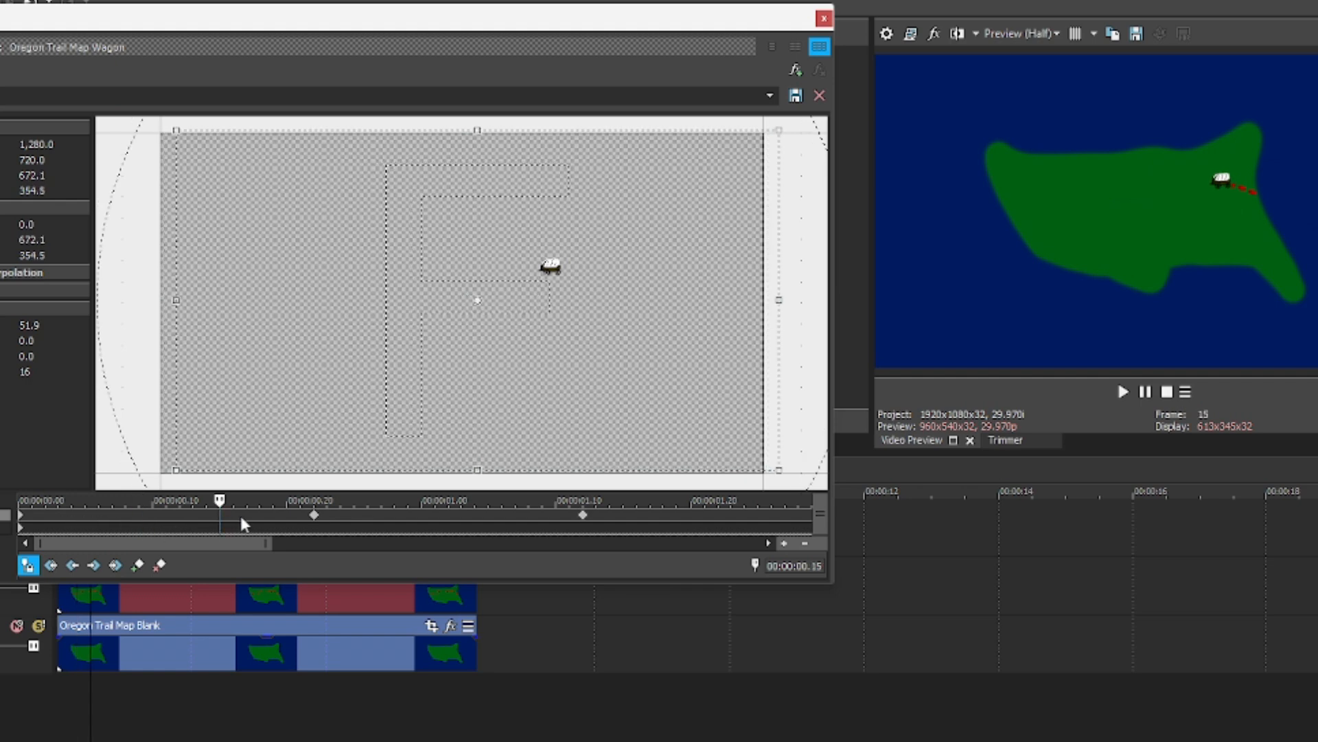
left_click(261, 520)
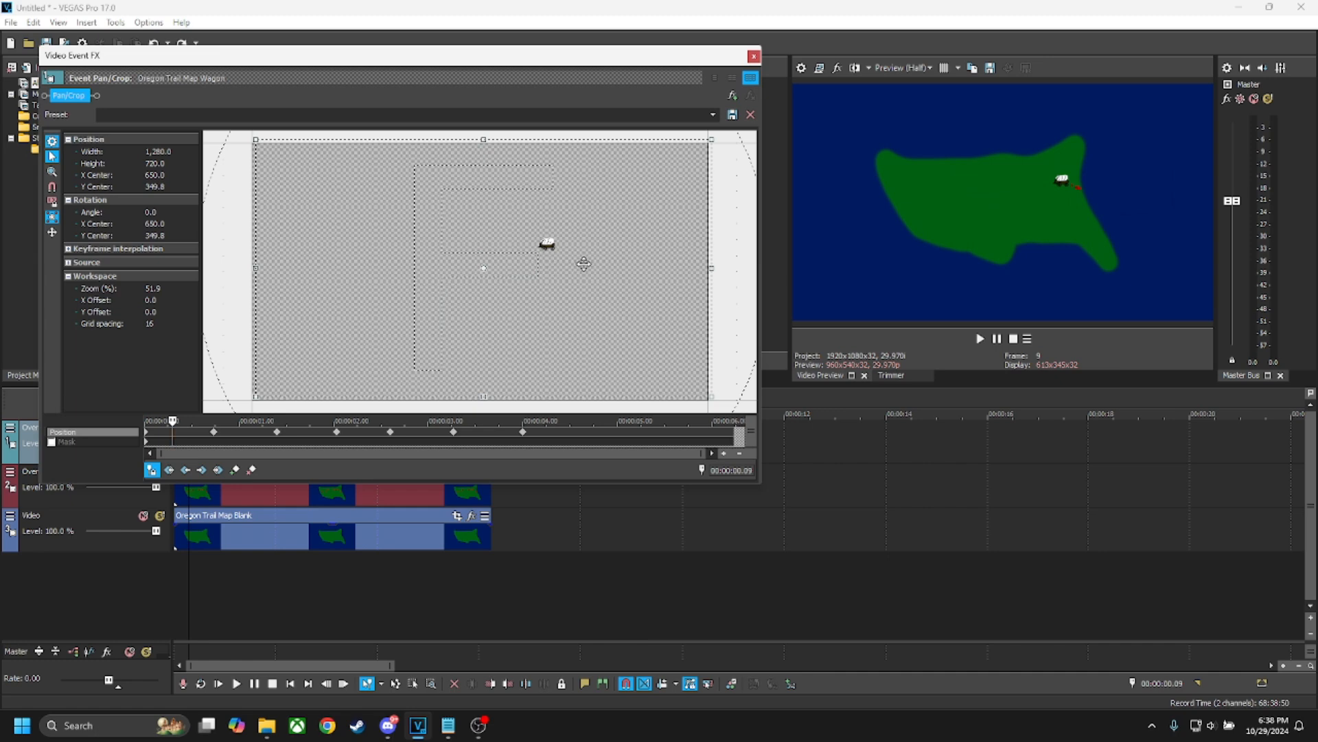
key("Left")
key("Left")
key("Left")
key("Left")
key("Left")
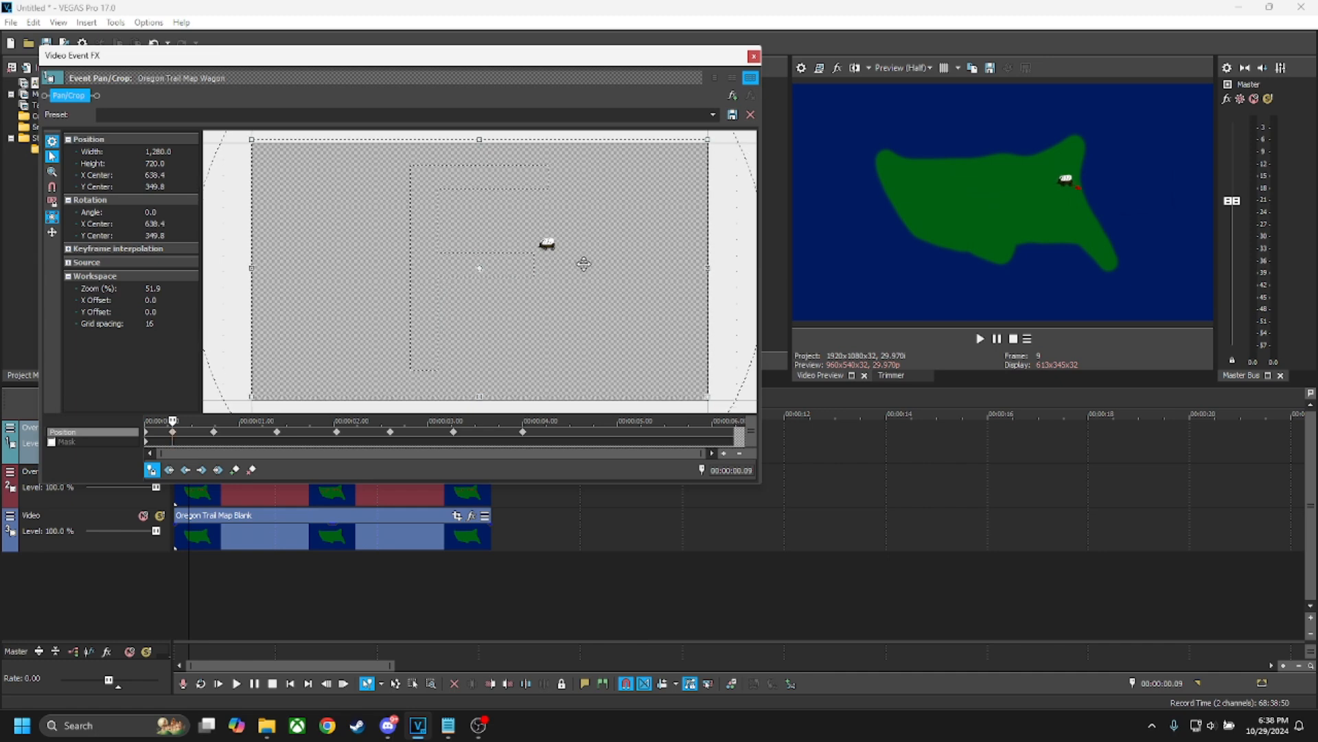
- Step frame by frame from the 9-frame keyframe to 00:00:00.24, checking the wagon's alignment with the trail line
left_click(195, 440)
key("Right")
key("Right")
key("Right")
key("Right")
key("Right")
key("Right")
key("Right")
key("Right")
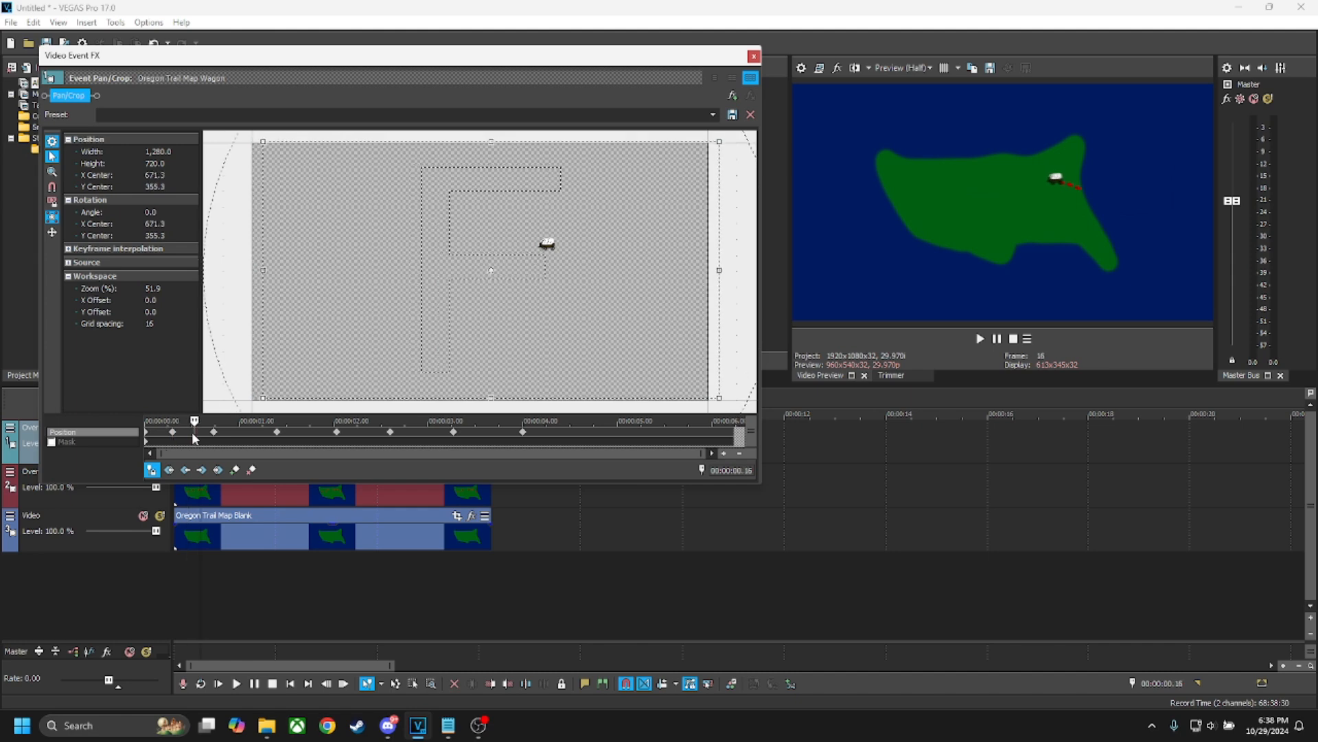
key("Right")
key("Right")
key("Right")
key("Right")
key("Right")
key("Right")
key("Right")
key("Right")
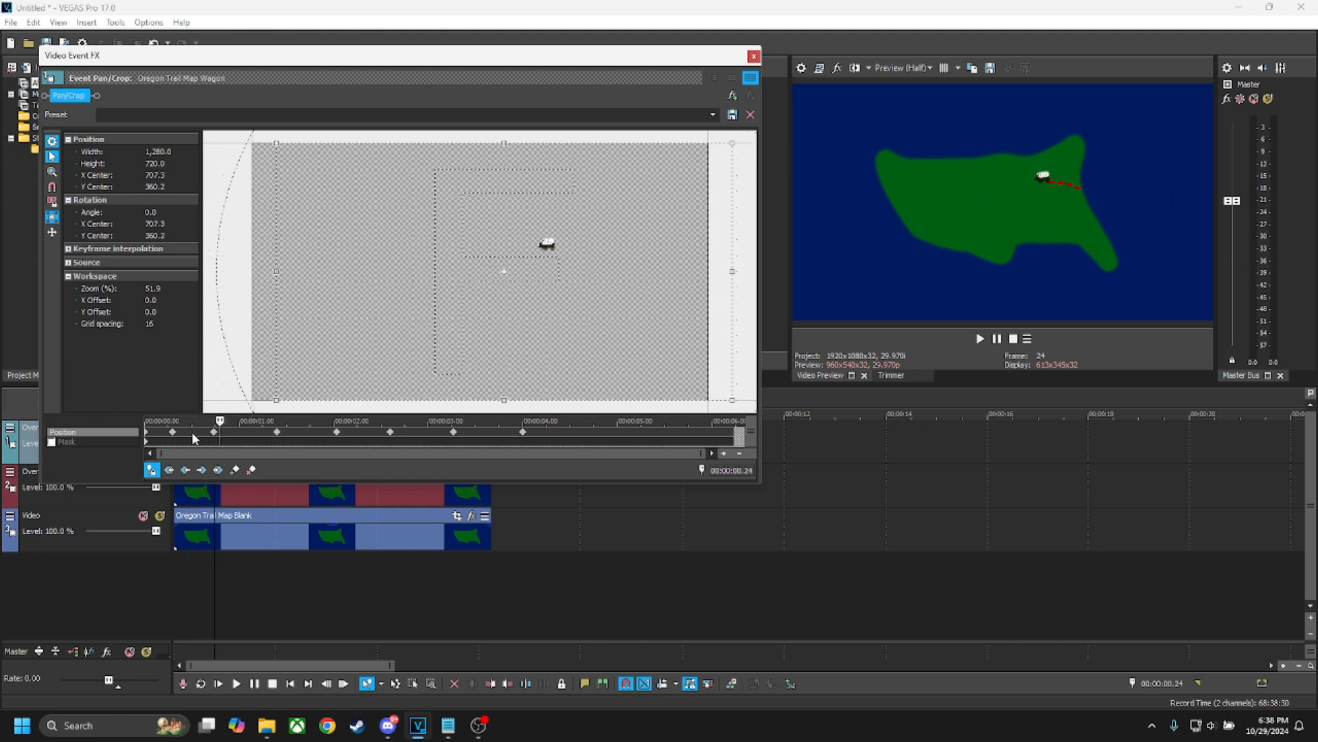
- Step frame by frame from 00:00:00.24 to 00:00:01.22, checking the wagon's alignment with the leading end of the trail line
key("Right")
key("Right")
key("Right")
key("Right")
key("Right")
key("Right")
key("Right")
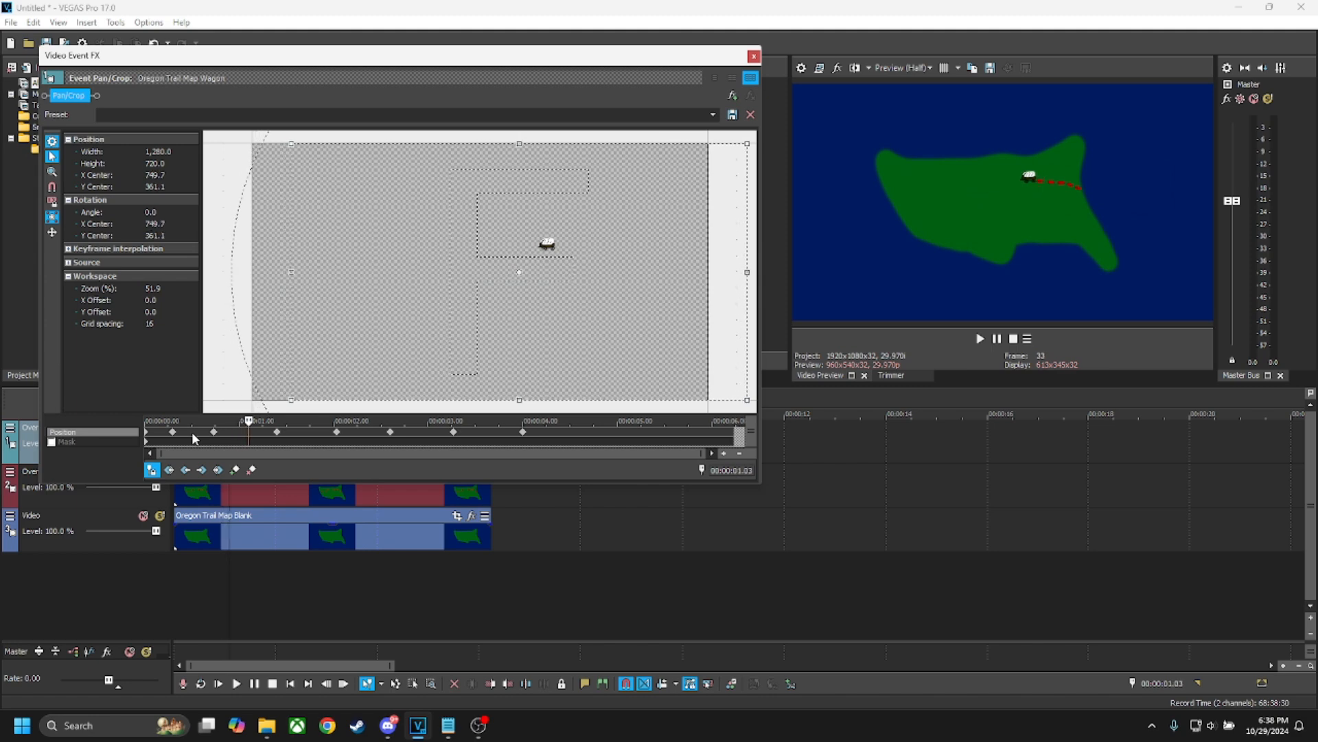
key("Right")
key("Right")
key("Right")
key("Right")
key("Right")
key("Right")
key("Right")
key("Right")
key("Right")
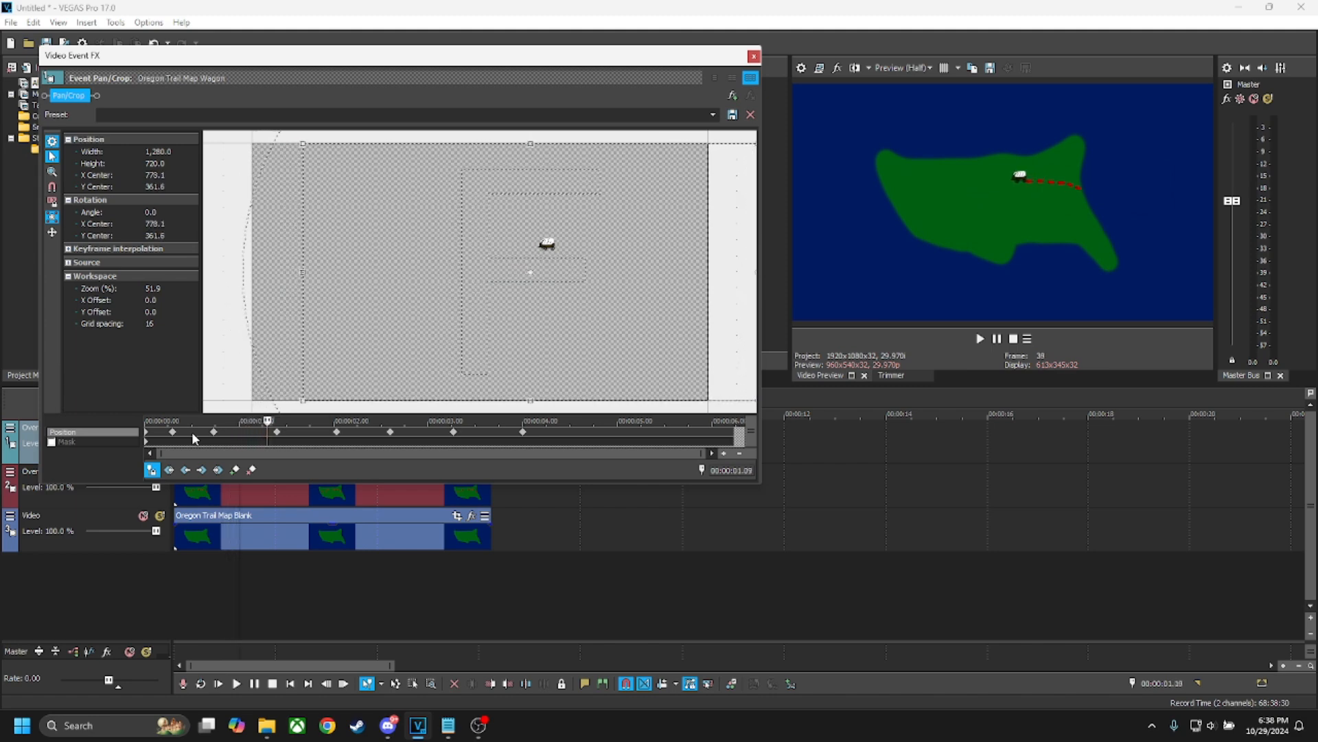
key("Right")
key("Right")
key("Right")
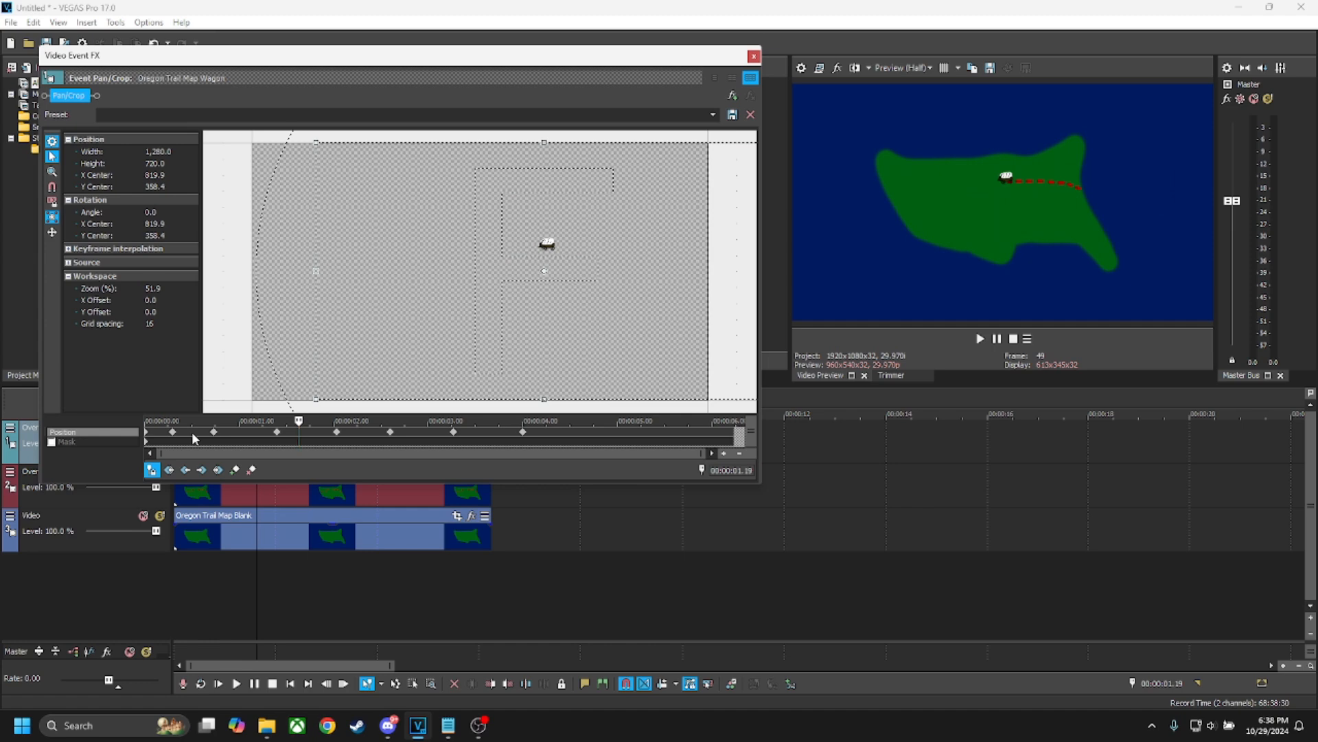
key("Right")
key("Right")
key("Right")
key("Right")
key("Right")
key("Right")
key("Right")
key("Right")
key("Right")
key("Right")
key("Right")
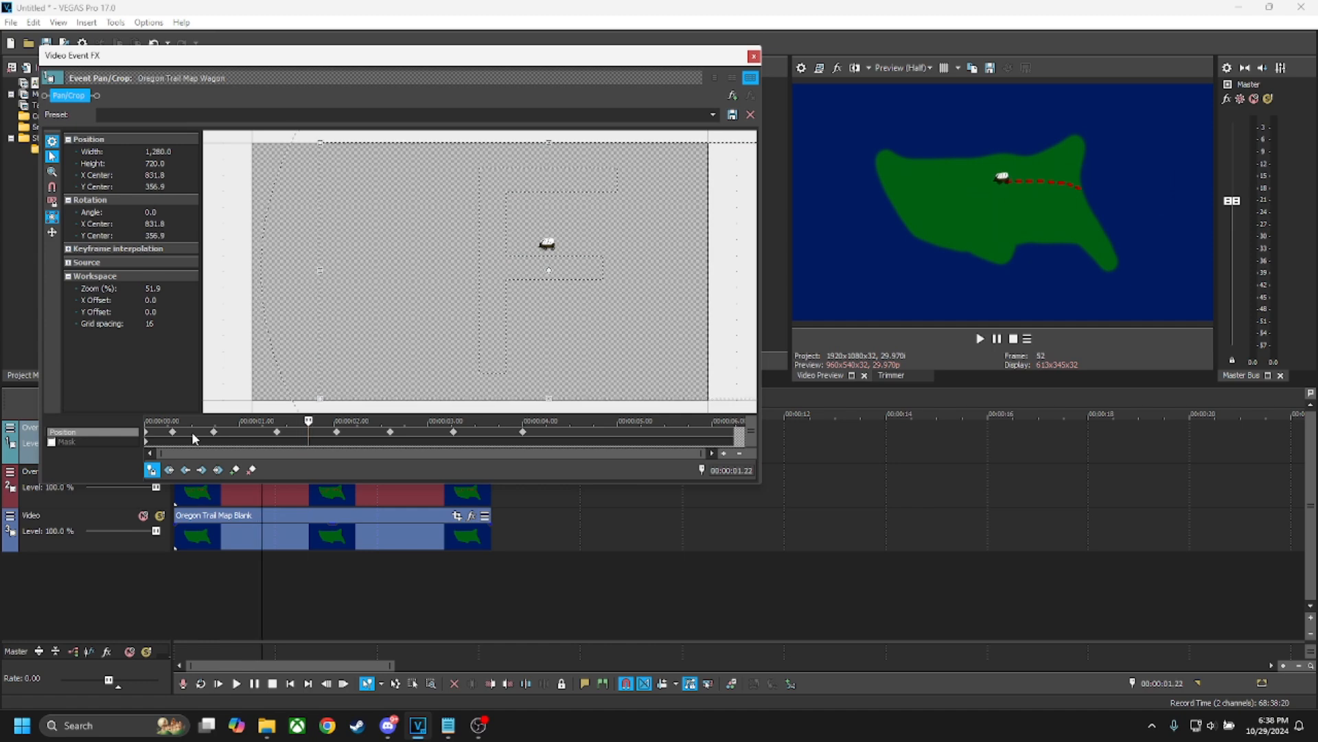
- Add a wagon position keyframe at 00:00:02.03, nudging the wagon to about X Center 894.6, Y Center 347.6
key("Right")
key("Right")
key("Right")
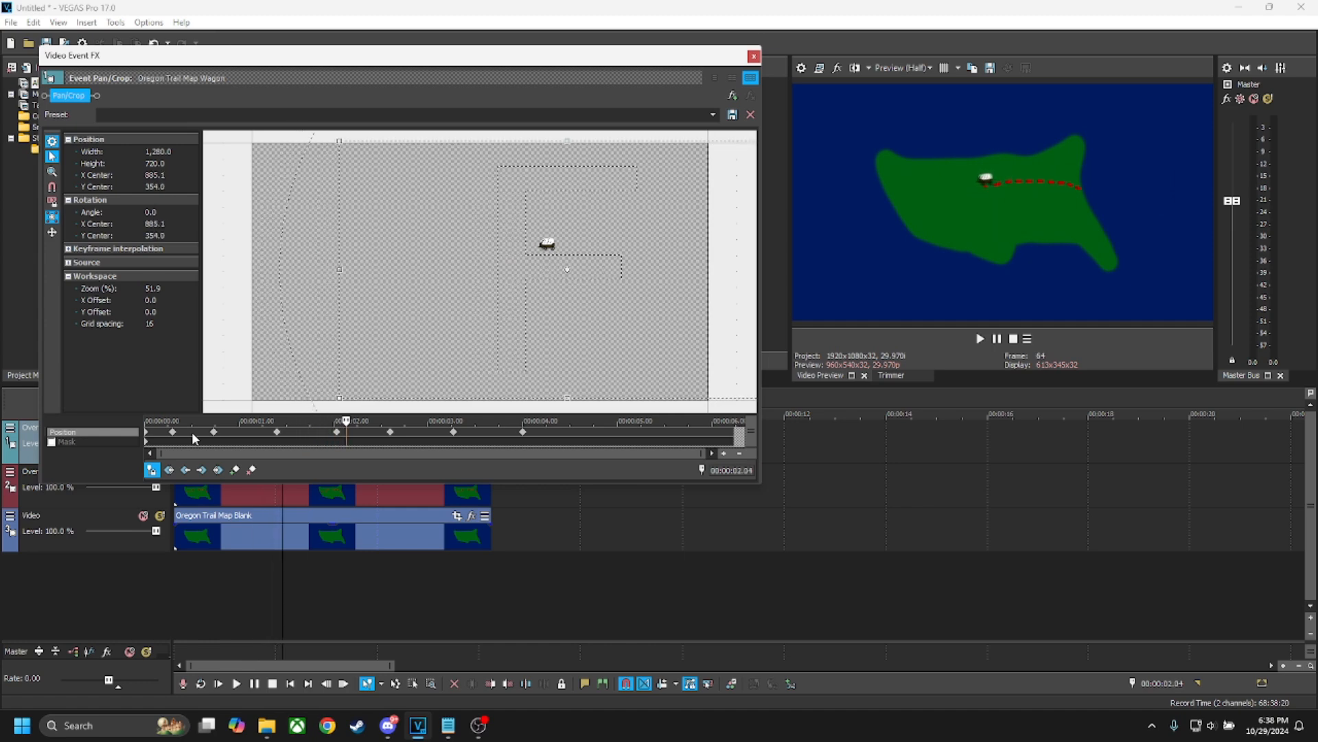
key("Left")
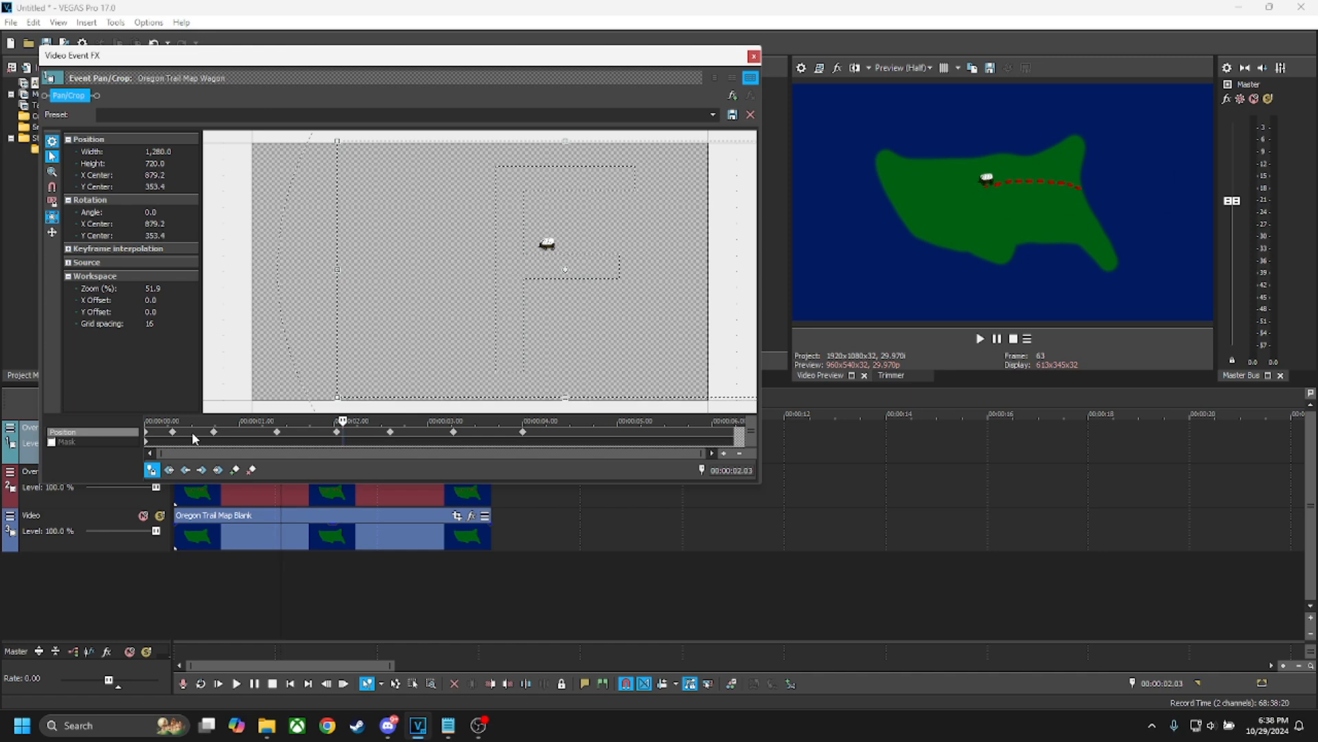
left_click_drag(652, 249, 651, 249)
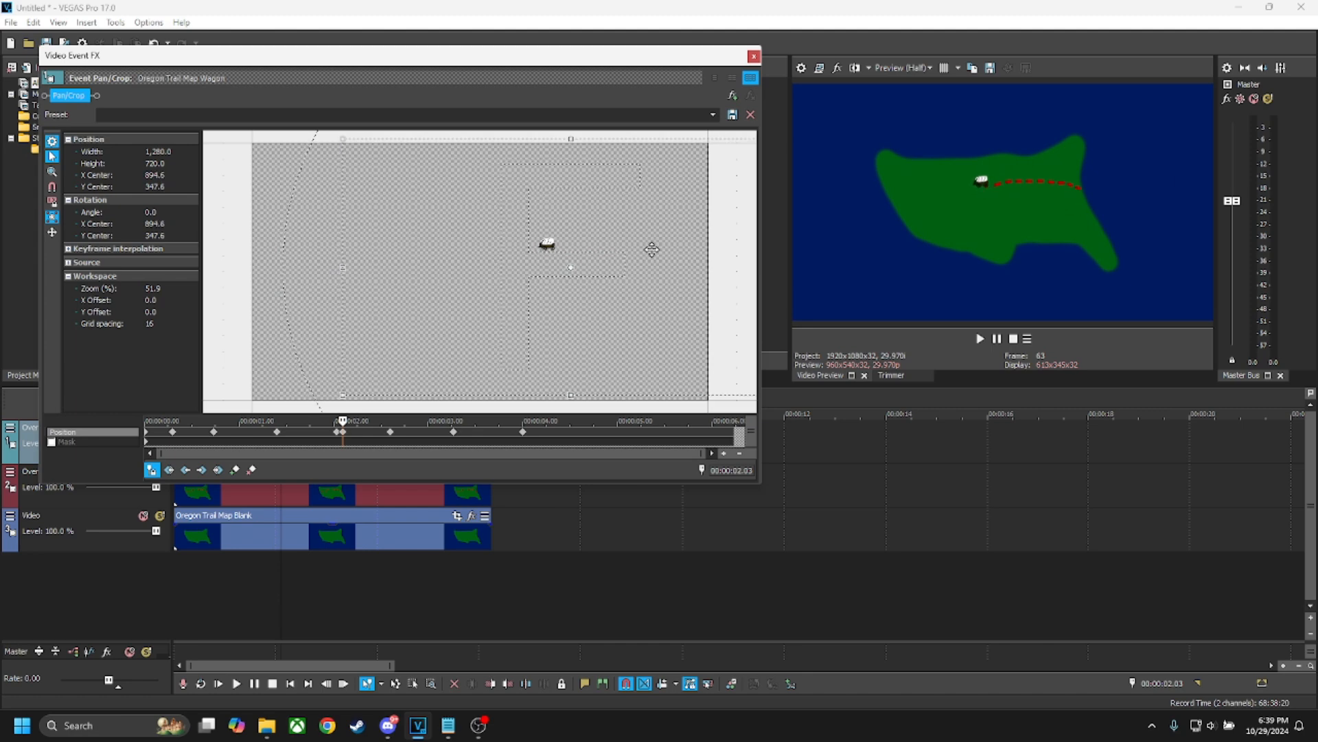
- Add a wagon position keyframe at 00:00:02.22, nudging the wagon to about X Center 991.1, Y Center 360.8
left_click(337, 437)
key("Right")
key("Right")
key("Right")
key("Right")
key("Right")
key("Right")
key("Right")
key("Right")
key("Right")
key("Right")
key("Right")
key("Right")
key("Right")
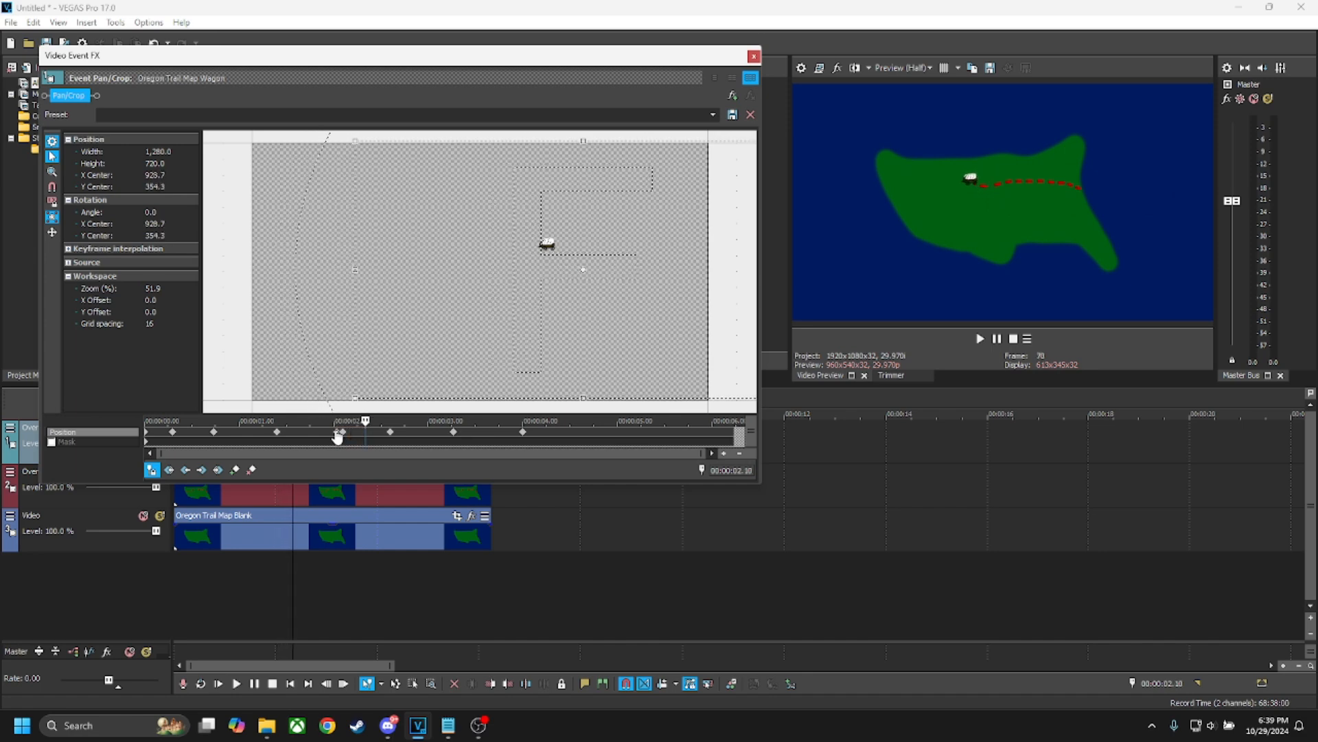
key("Right")
key("Right")
key("Right")
key("Right")
key("Right")
key("Right")
key("Right")
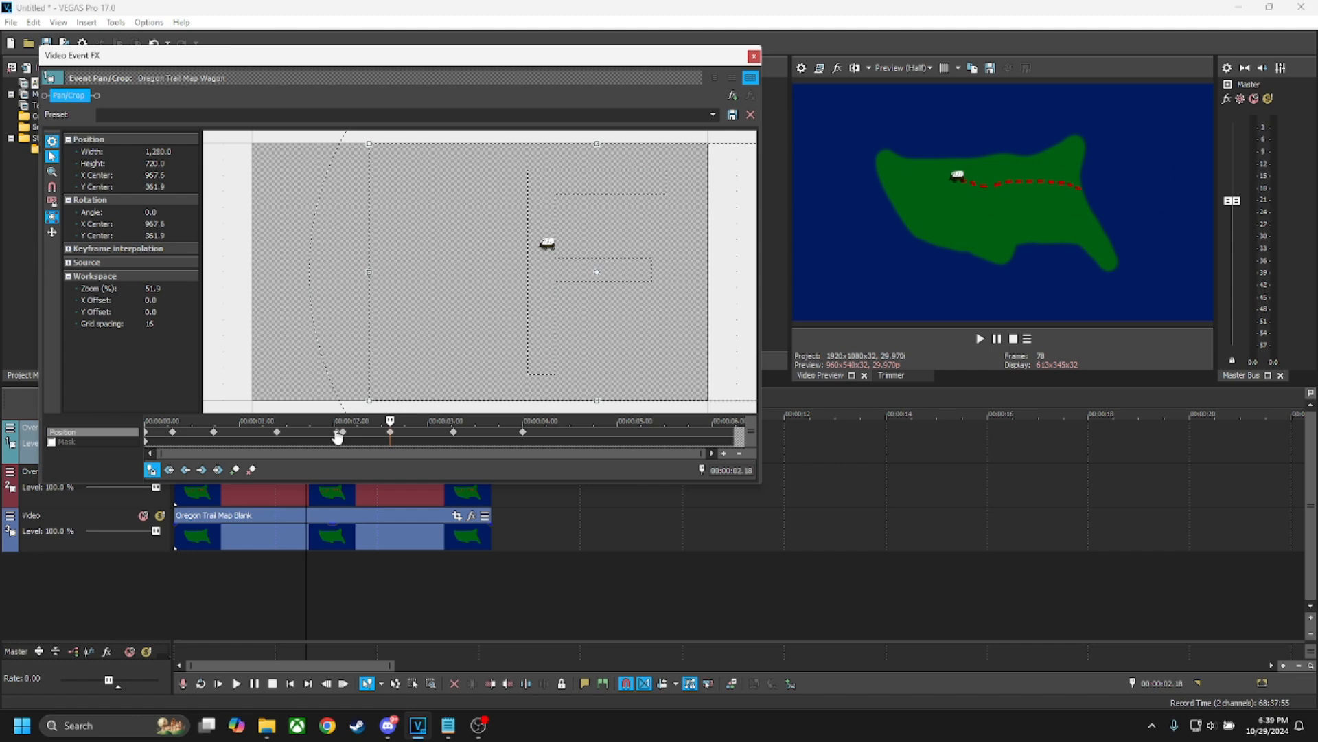
key("Right")
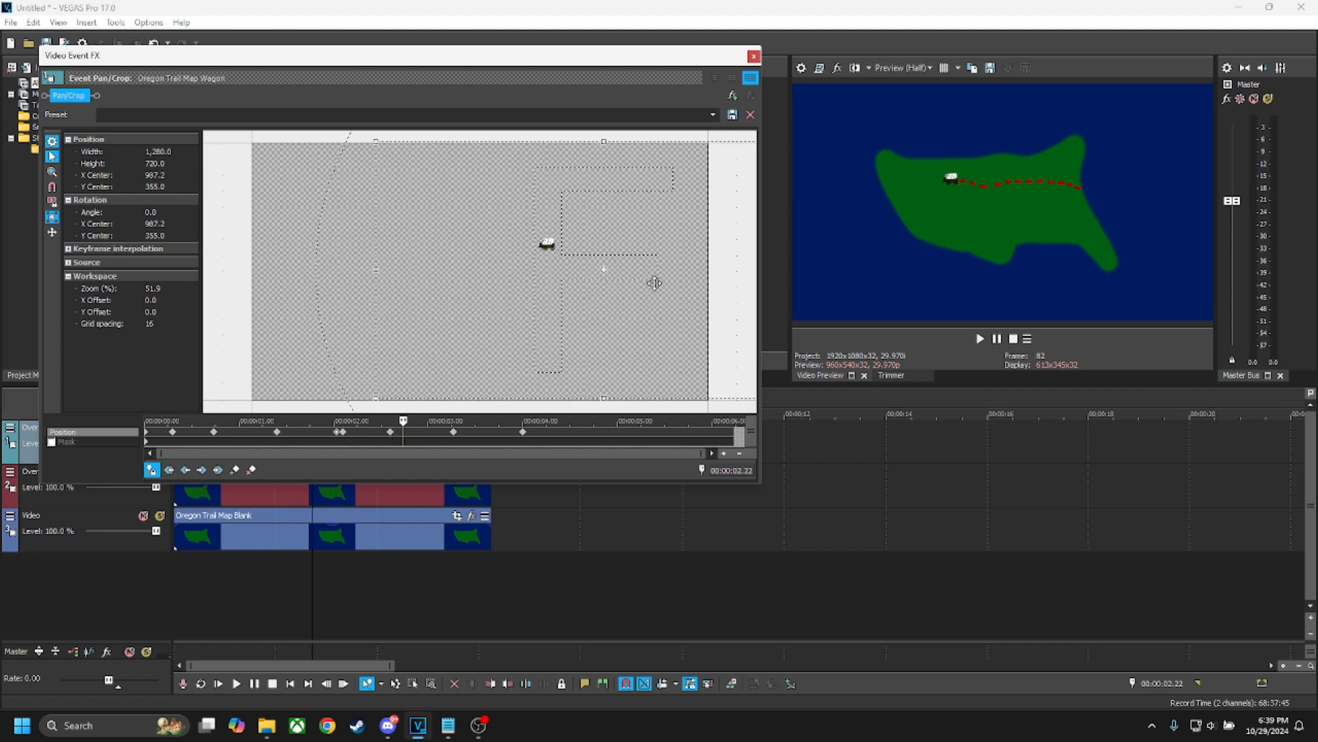
left_click_drag(653, 281, 654, 283)
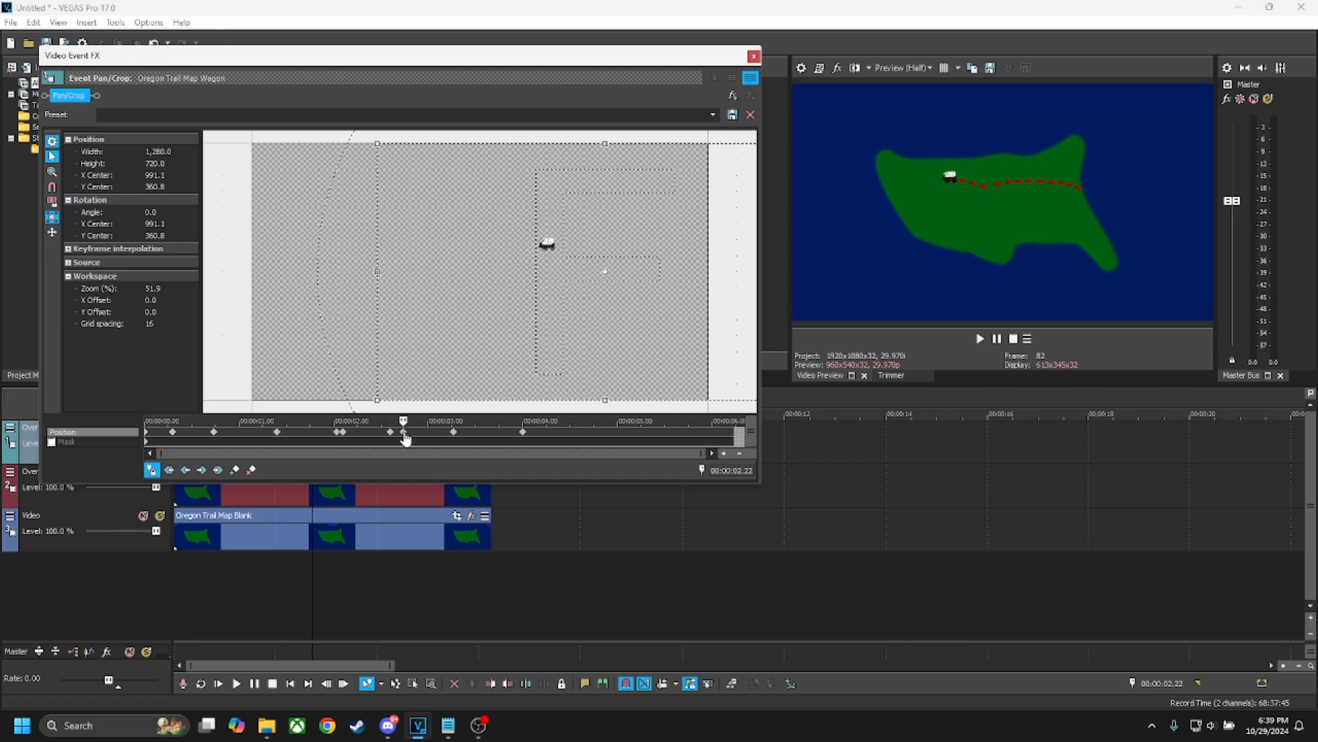
- Add a wagon position keyframe at 00:00:03.11, nudging the wagon to about X Center 1,084.4, Y Center 313.1
key("Right")
key("Right")
key("Right")
key("Right")
key("Right")
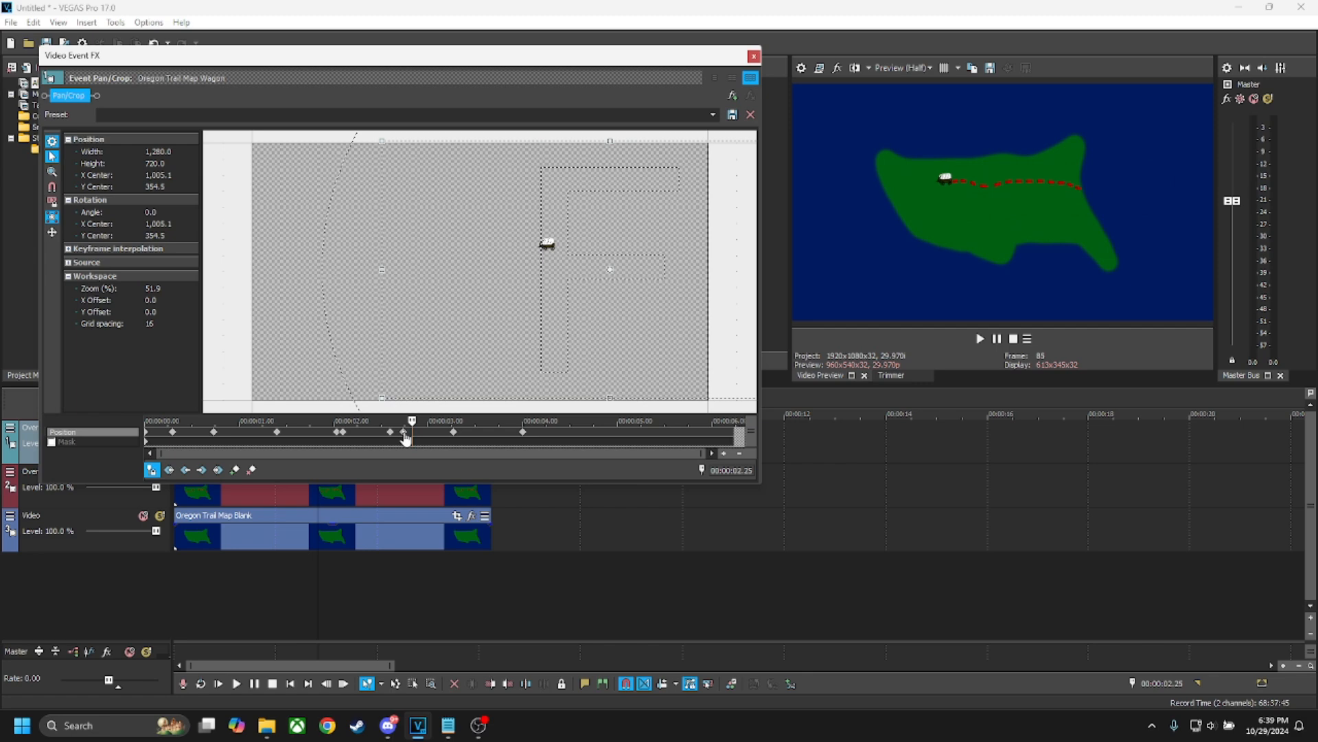
key("Right")
key("Right")
key("Right")
key("Right")
key("Right")
key("Right")
key("Right")
key("Right")
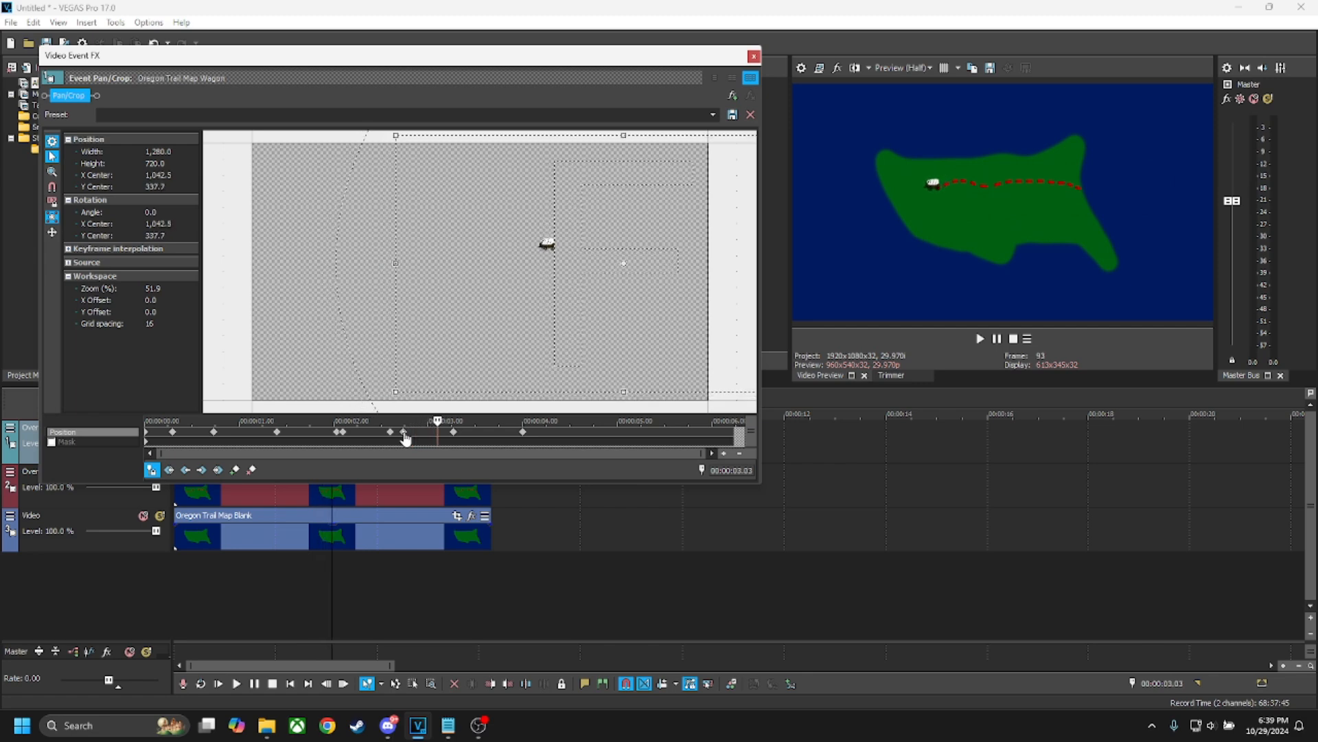
key("Right")
key("Right")
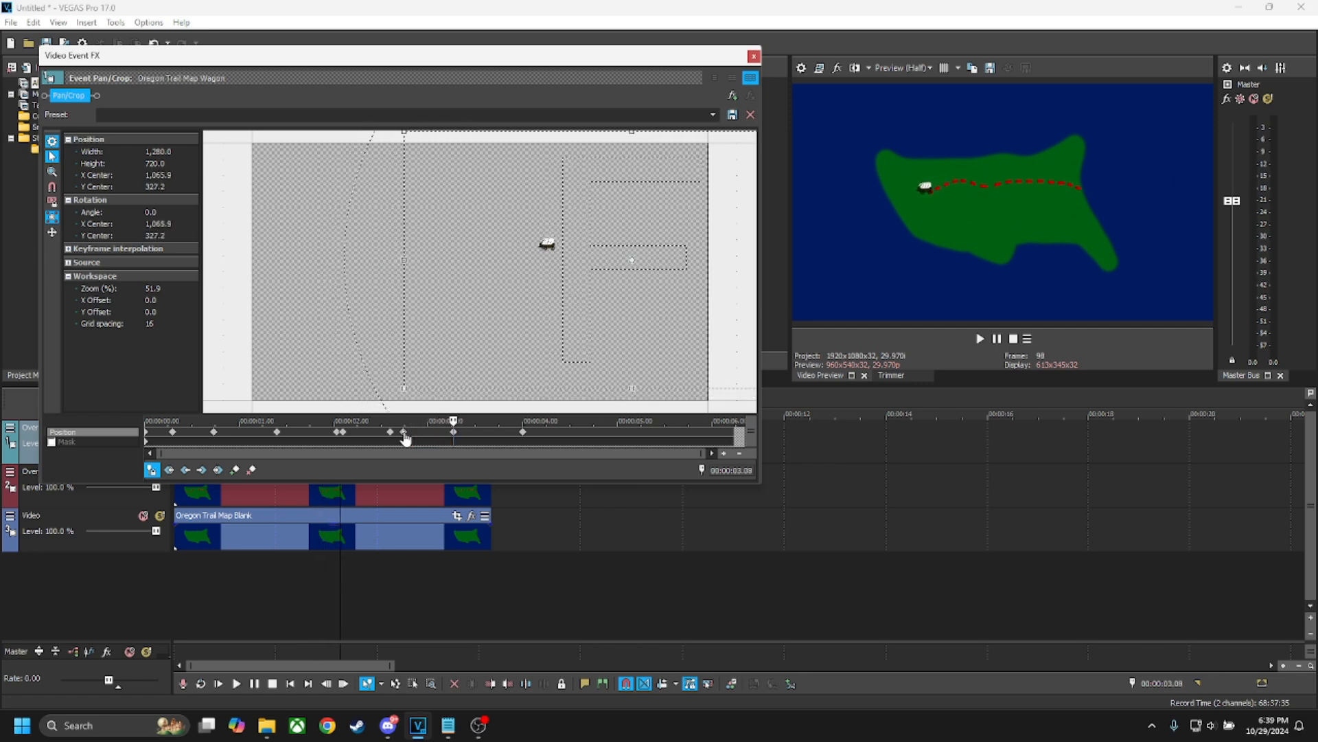
key("Right")
key("Right")
key("Right")
key("Right")
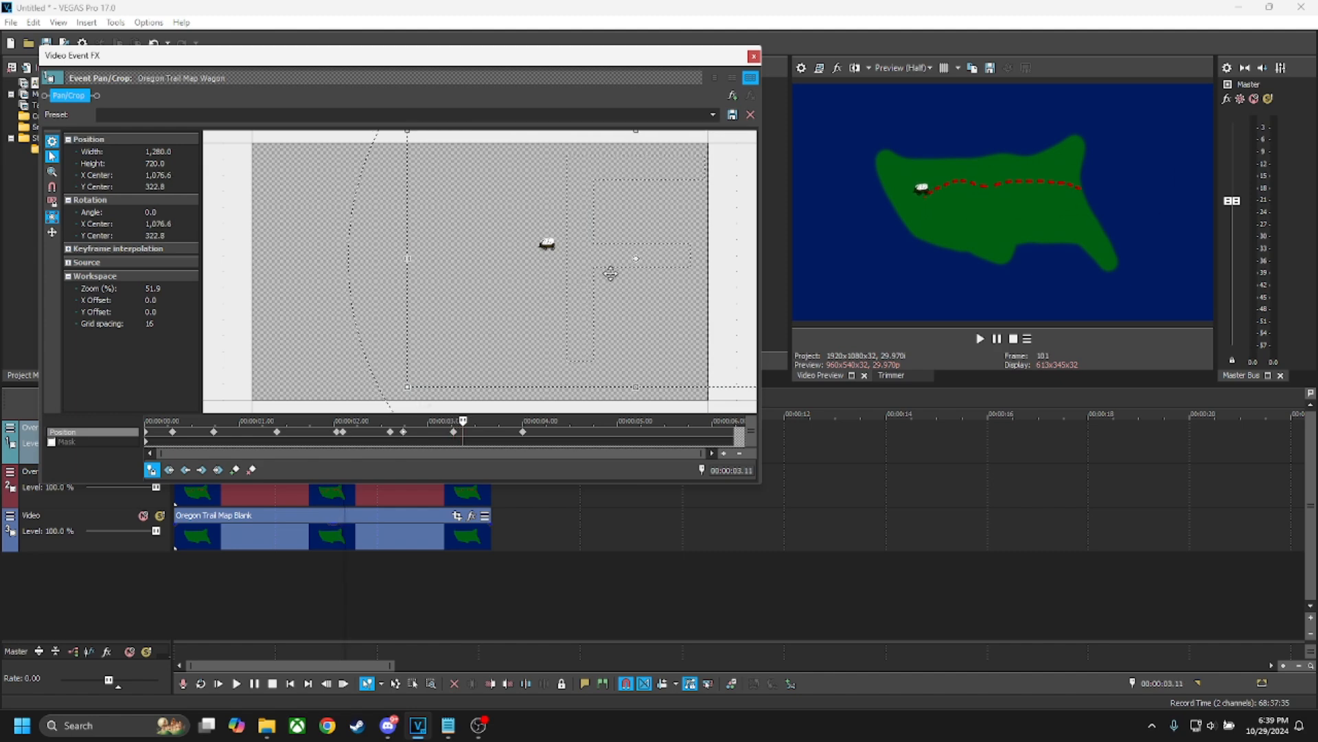
left_click_drag(610, 274, 610, 272)
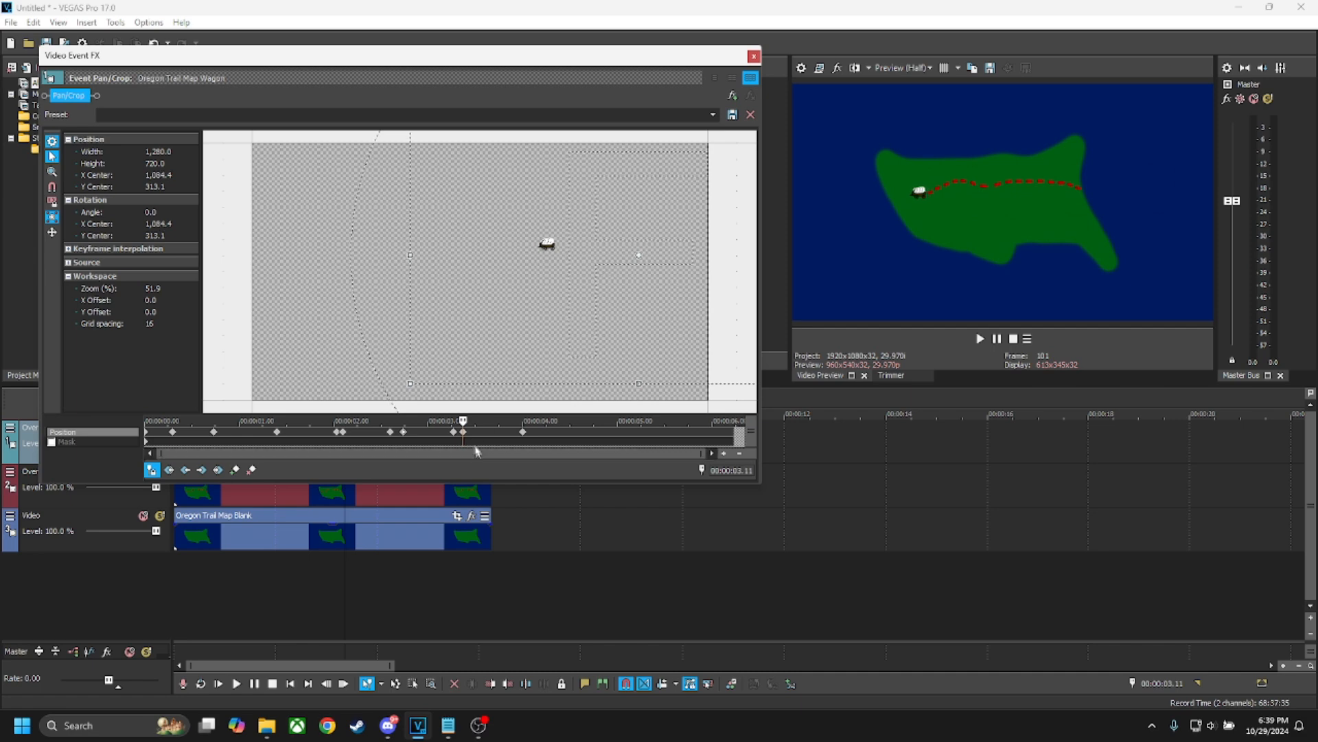
- Add a wagon position keyframe at 00:00:03.19, nudging the wagon to about X Center 1,119.5, Y Center 301.4
key("Right")
key("Right")
key("Right")
key("Right")
key("Right")
key("Right")
key("Right")
key("Right")
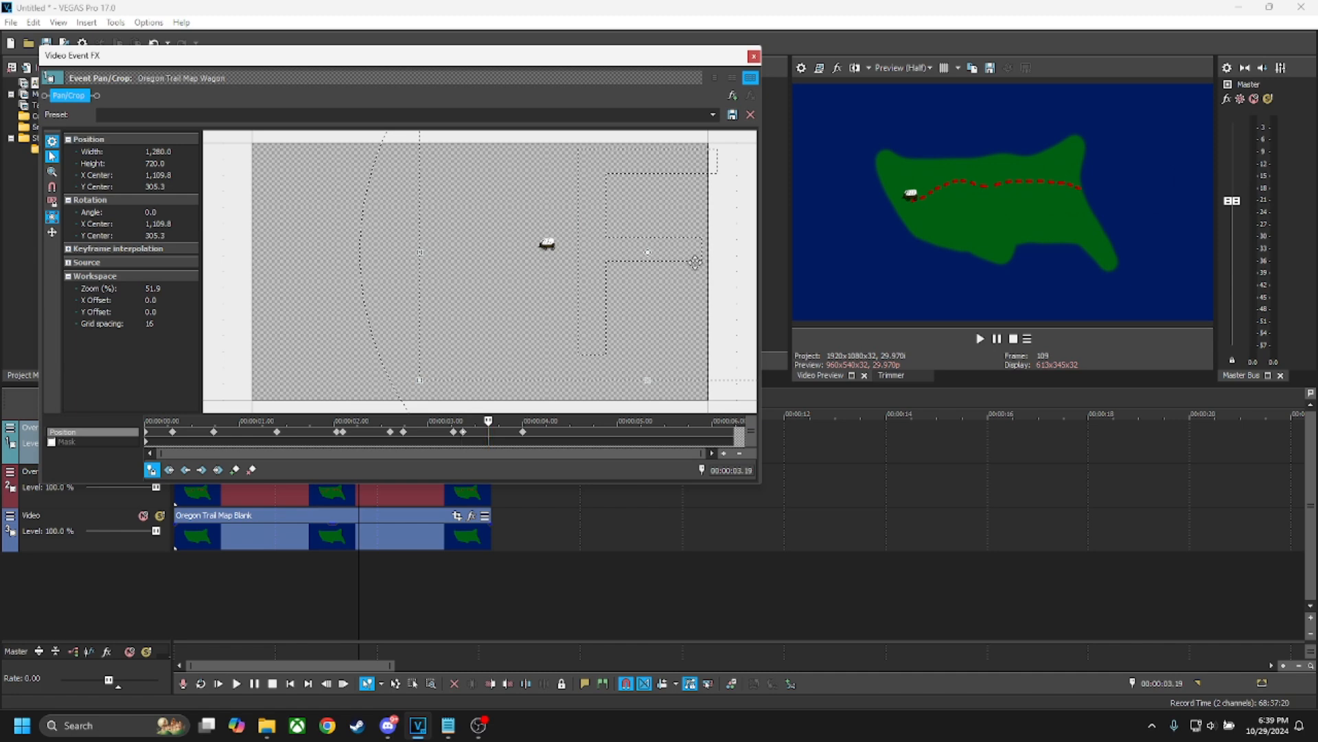
left_click_drag(695, 262, 695, 263)
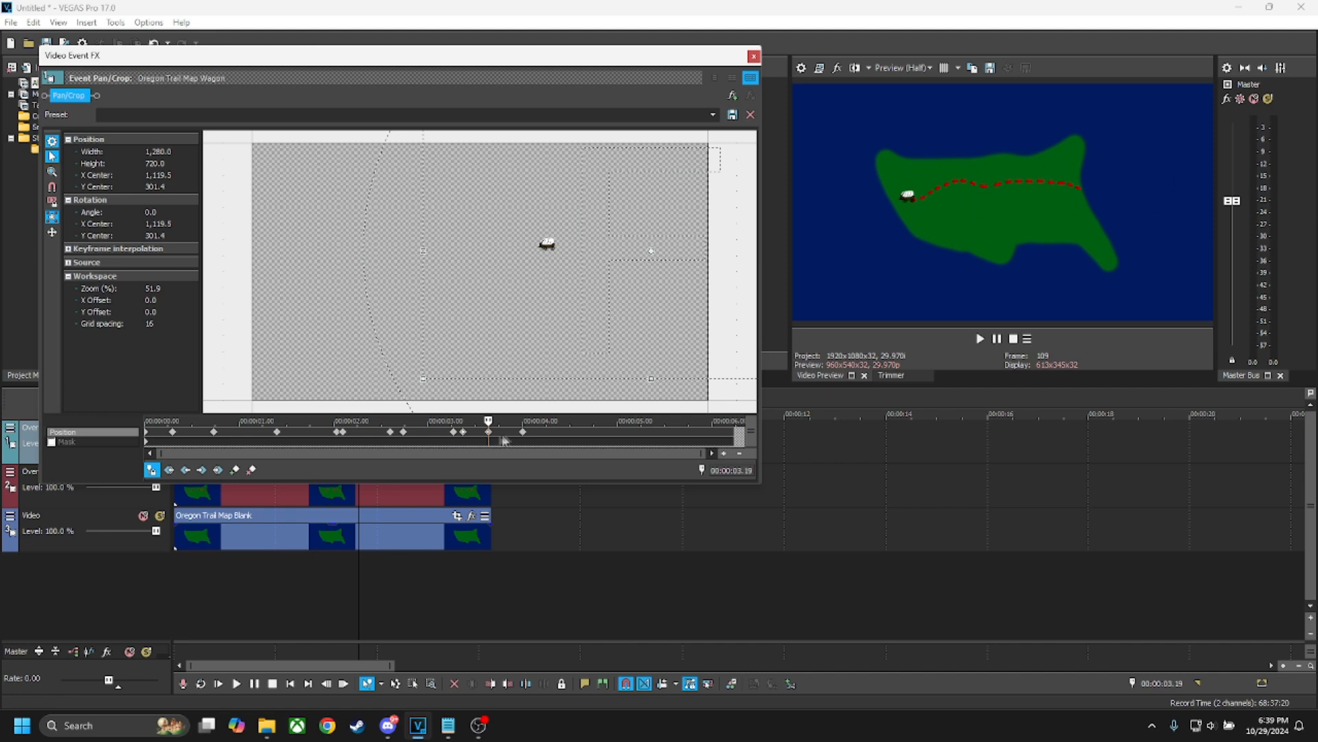
- Add a wagon position keyframe at 00:00:03.24, placing the wagon at the trail's western end at about X Center 1,142.6, Y Center 292.5
key("Right")
key("Right")
key("Right")
key("Right")
key("Right")
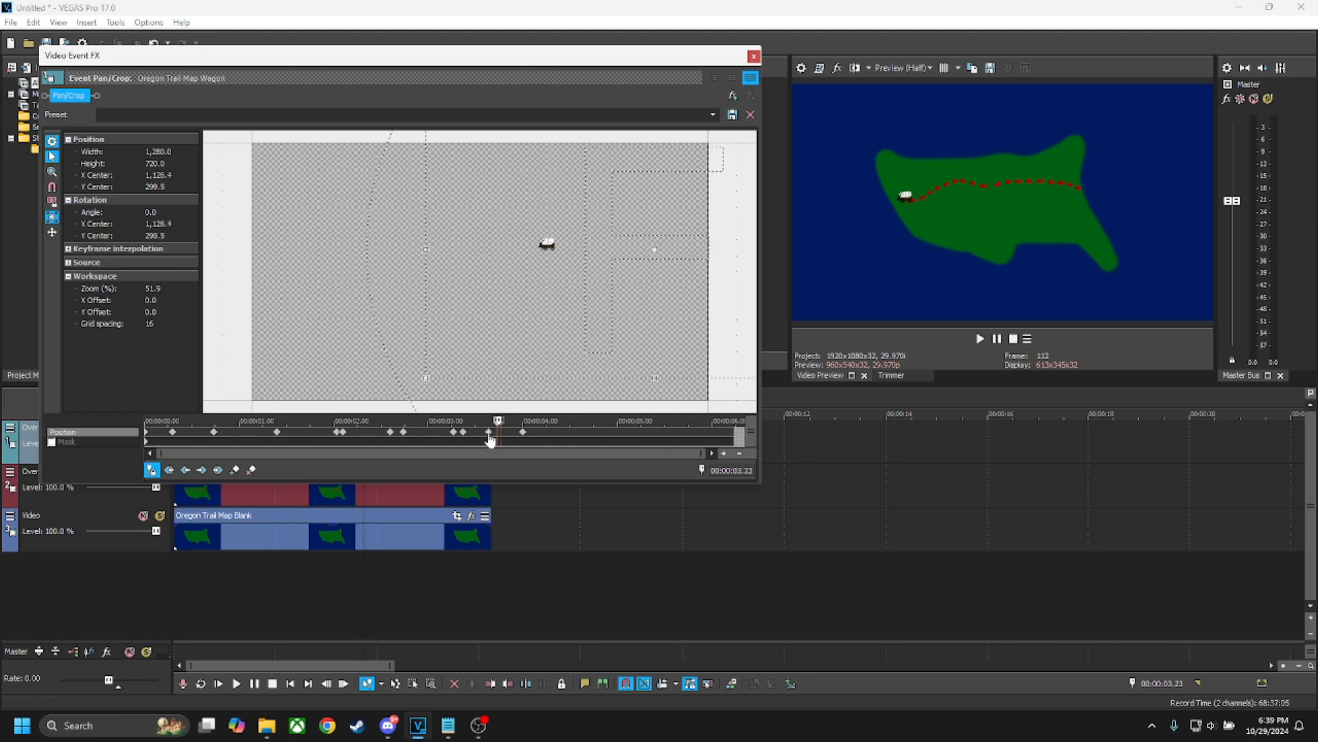
left_click_drag(630, 311, 631, 311)
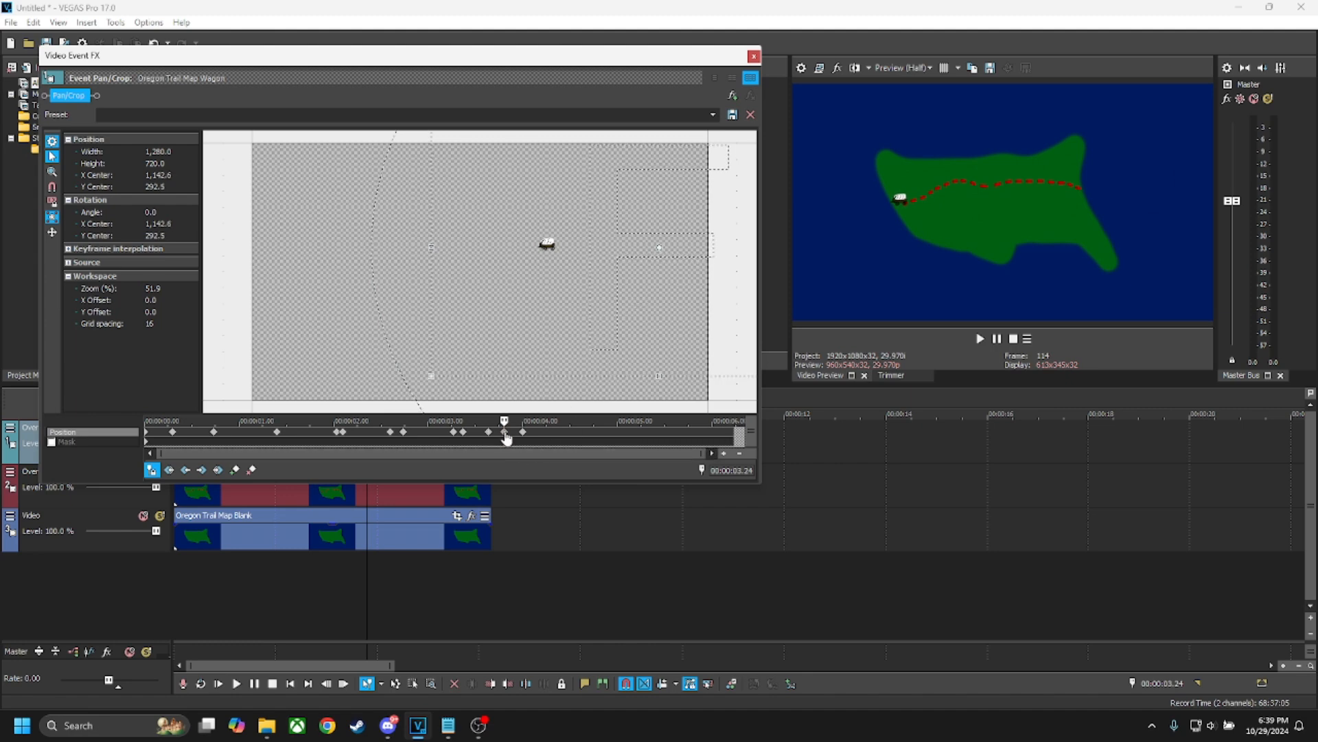
- Delete the wagon's position keyframe at 00:00:04.00
key("Right")
key("Right")
key("Right")
key("Right")
key("Right")
scroll(515, 440, "up", 5)
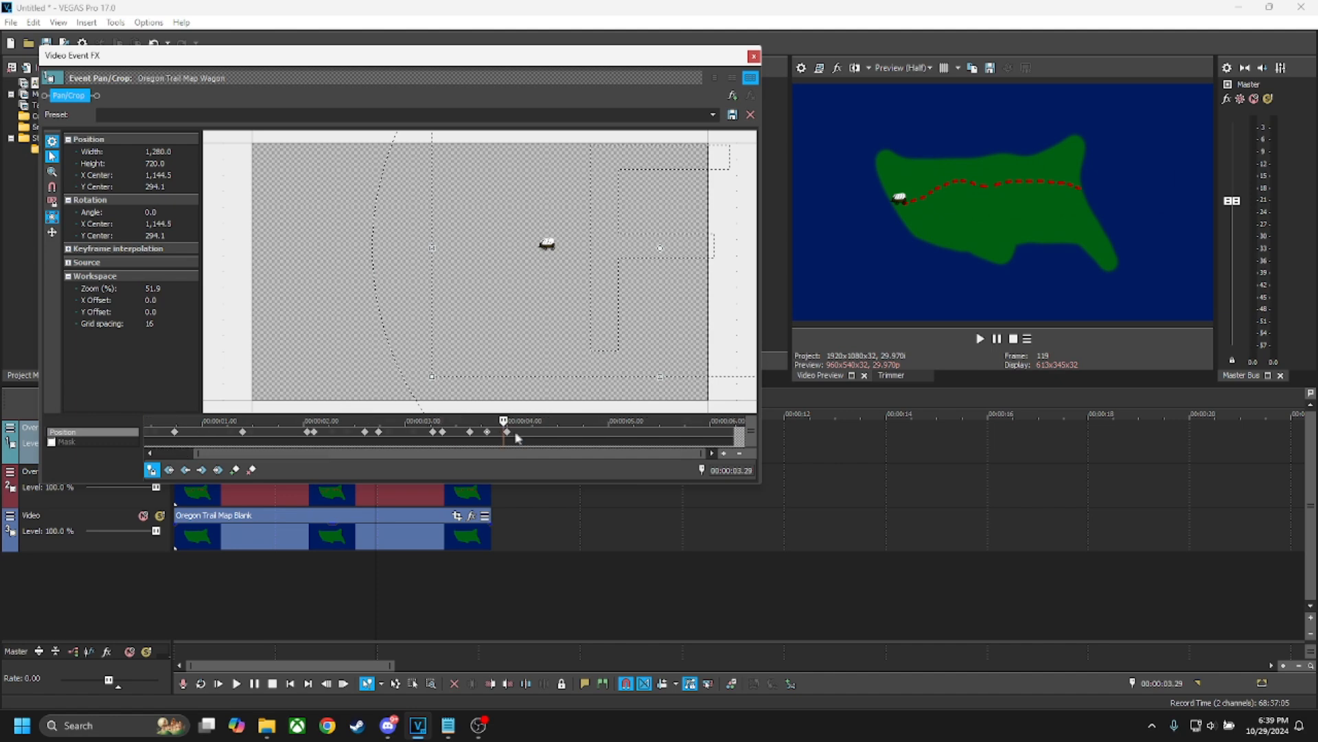
left_click(453, 433)
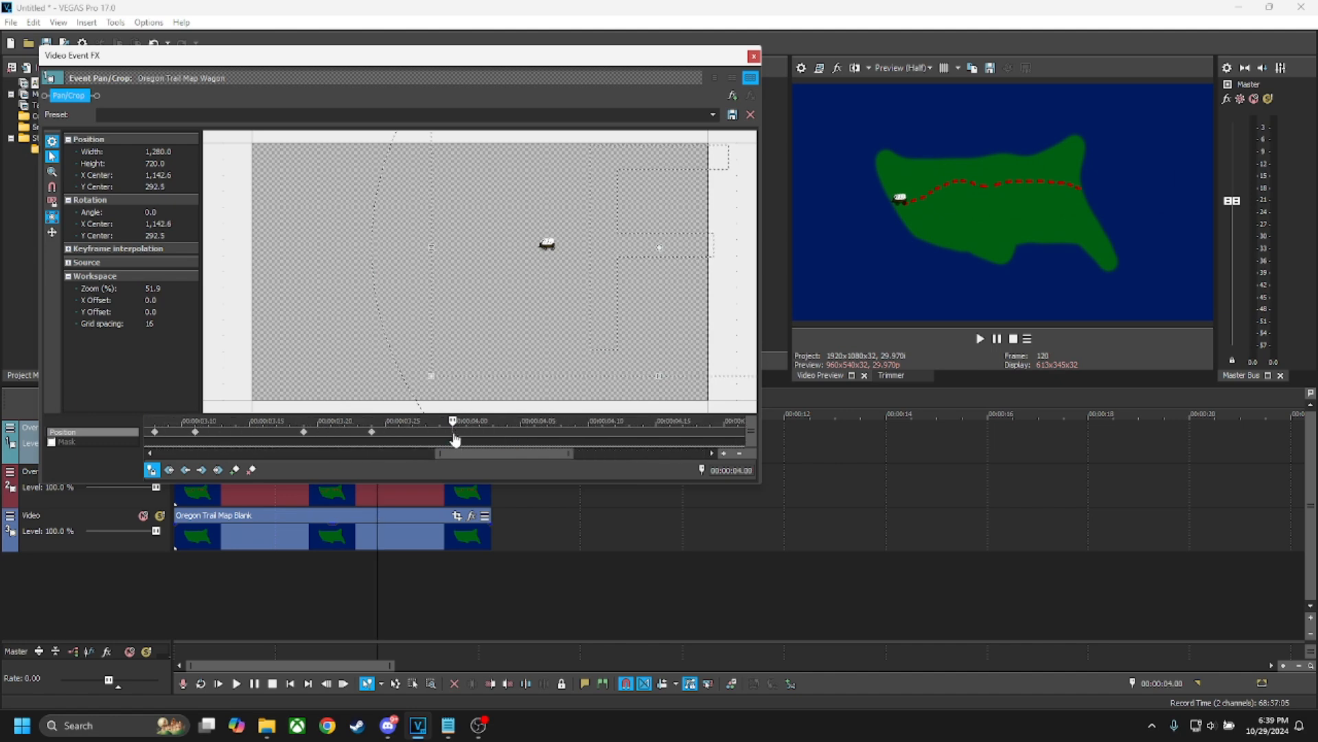
- Check the wagon's last two keyframes and play the animation from the start to review its movement along the trail
left_click(374, 432)
left_click(304, 431)
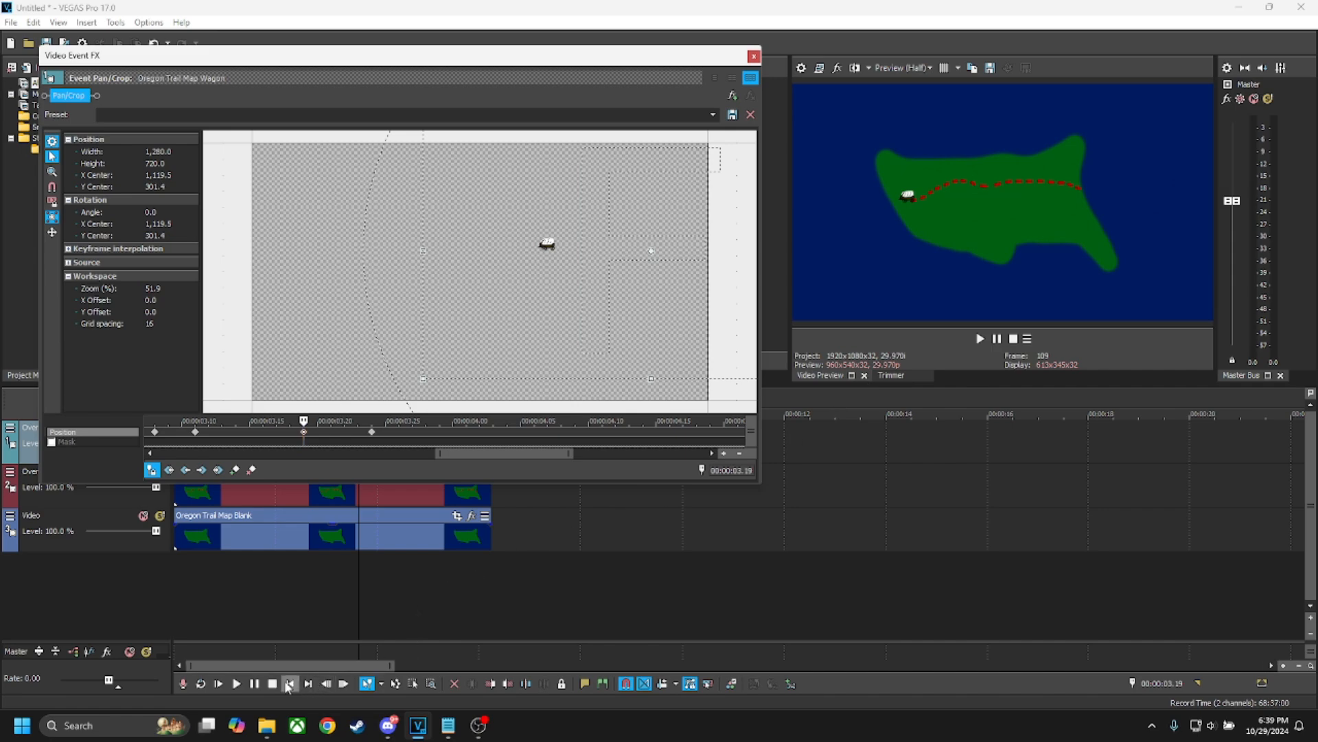
left_click(289, 685)
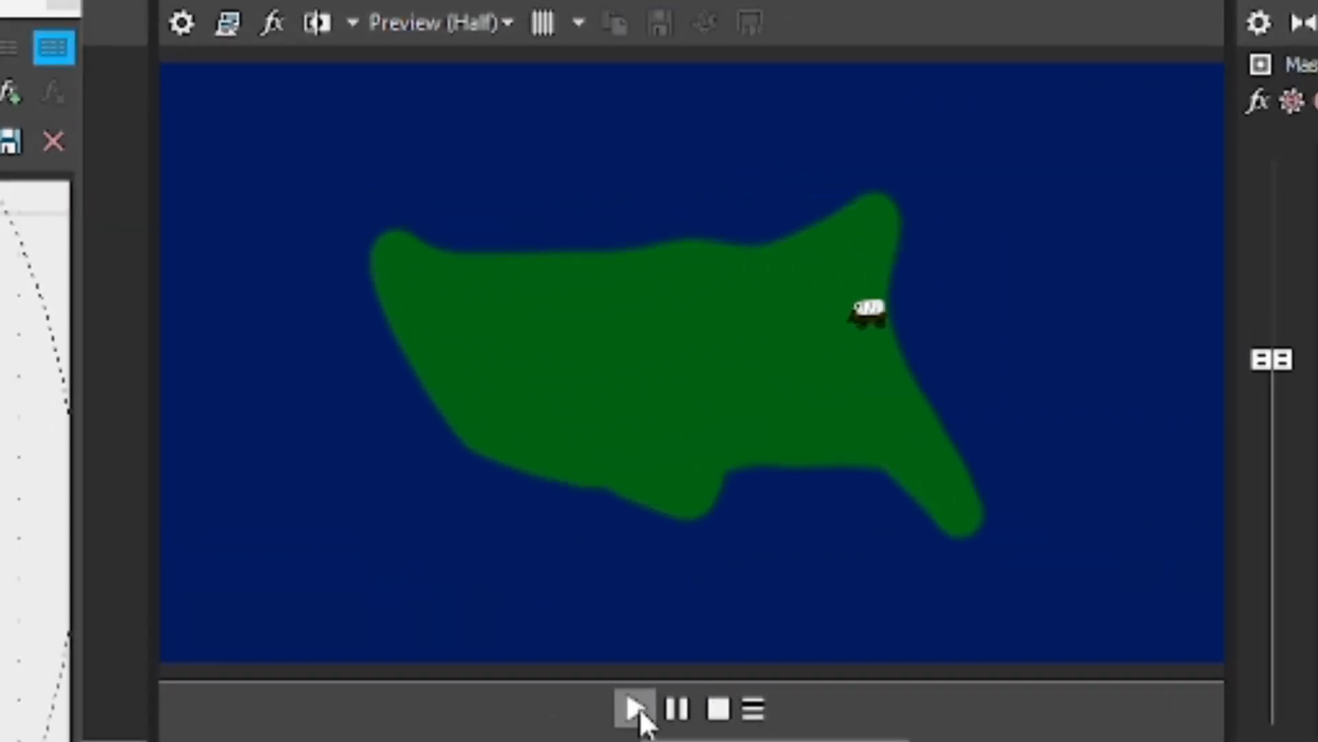
left_click(635, 709)
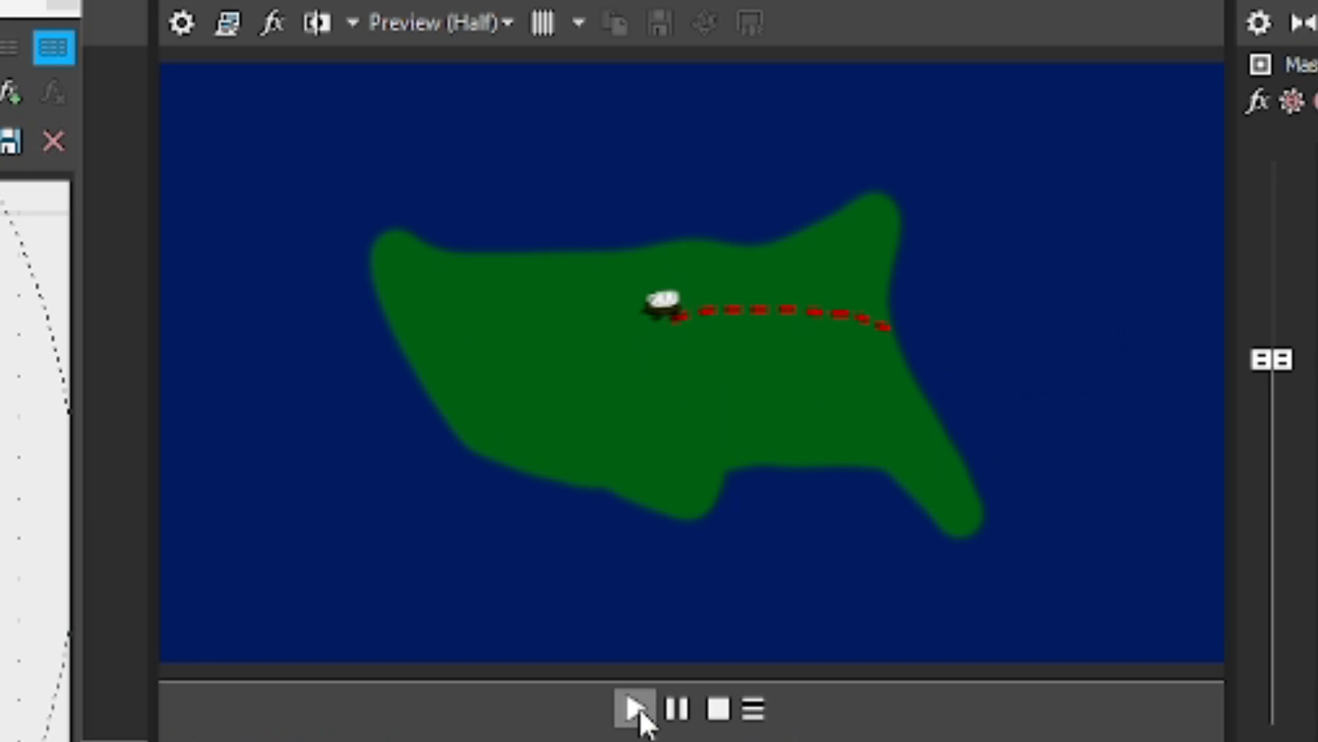
left_click(677, 709)
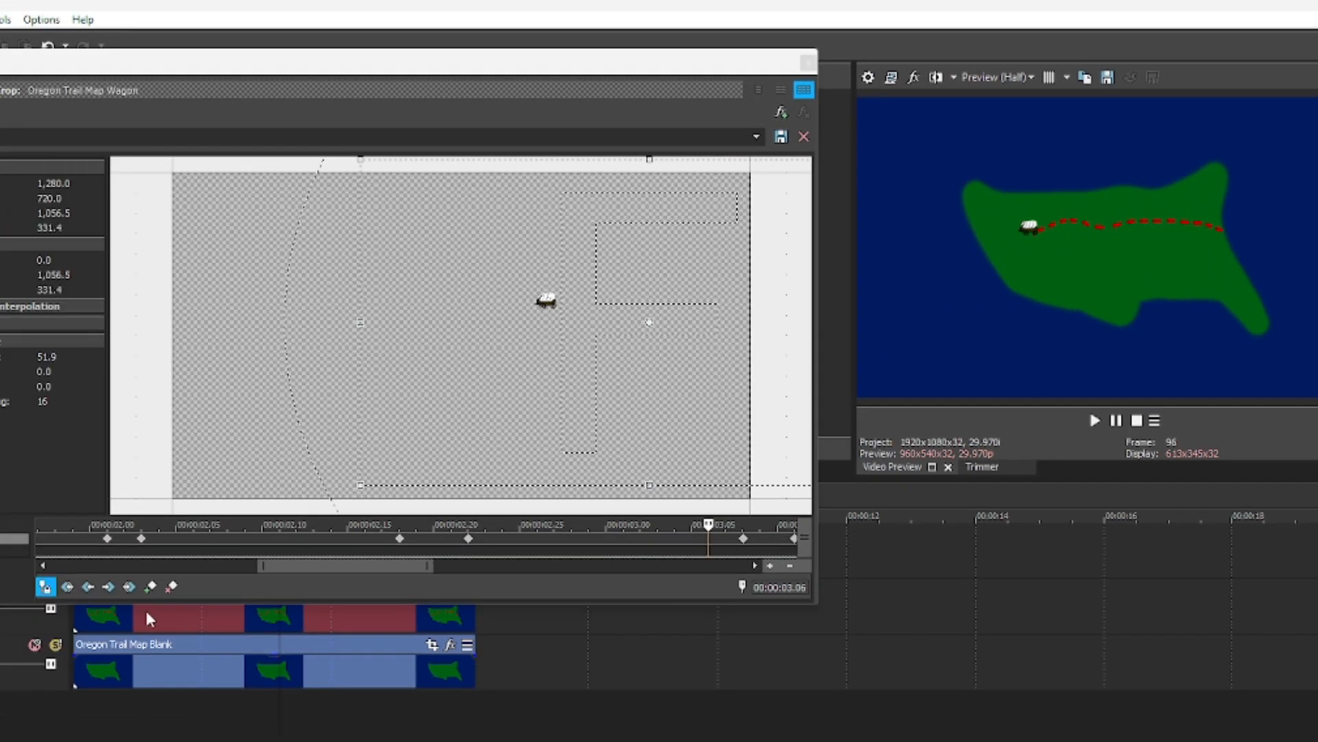
- Replay the middle of the animation and compare the wagon's position at the 00:00:02.01 and 00:00:02.03 keyframes
left_click(146, 612)
key("space")
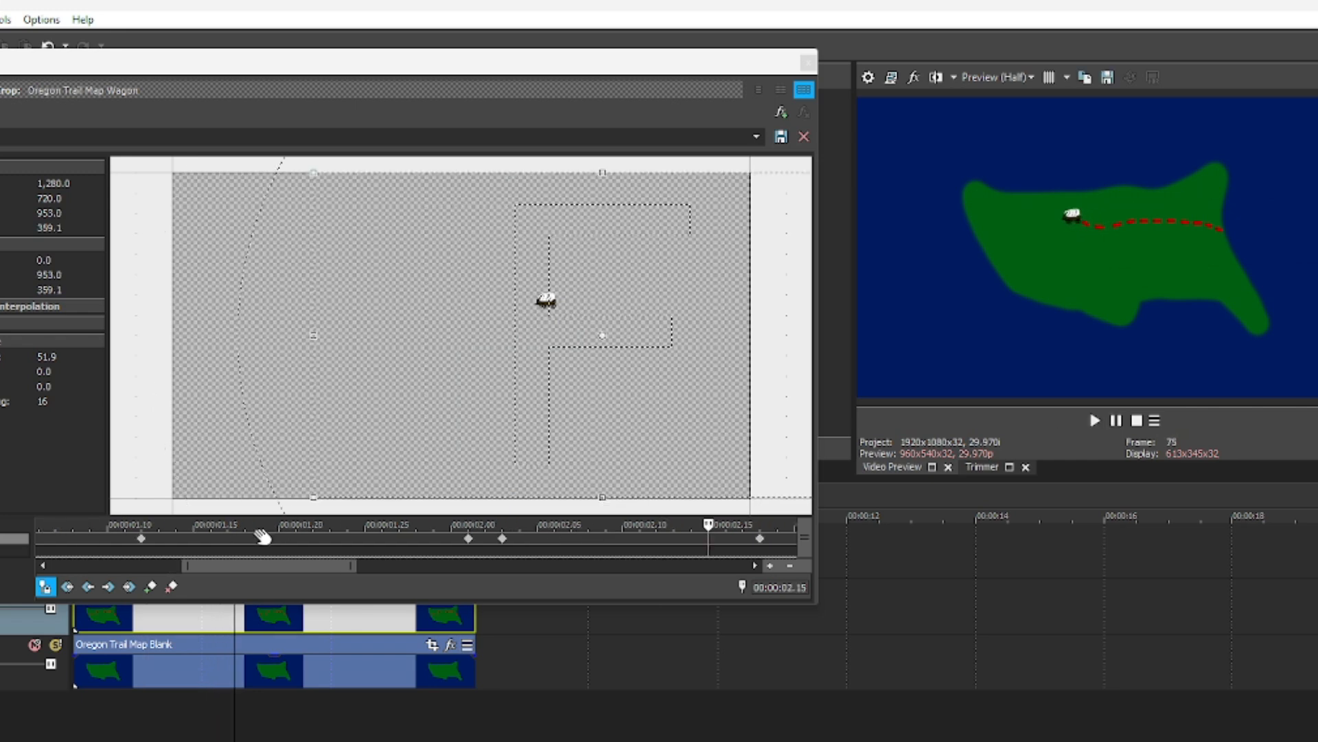
scroll(265, 536, "down", 3)
left_click(334, 540)
left_click(335, 540)
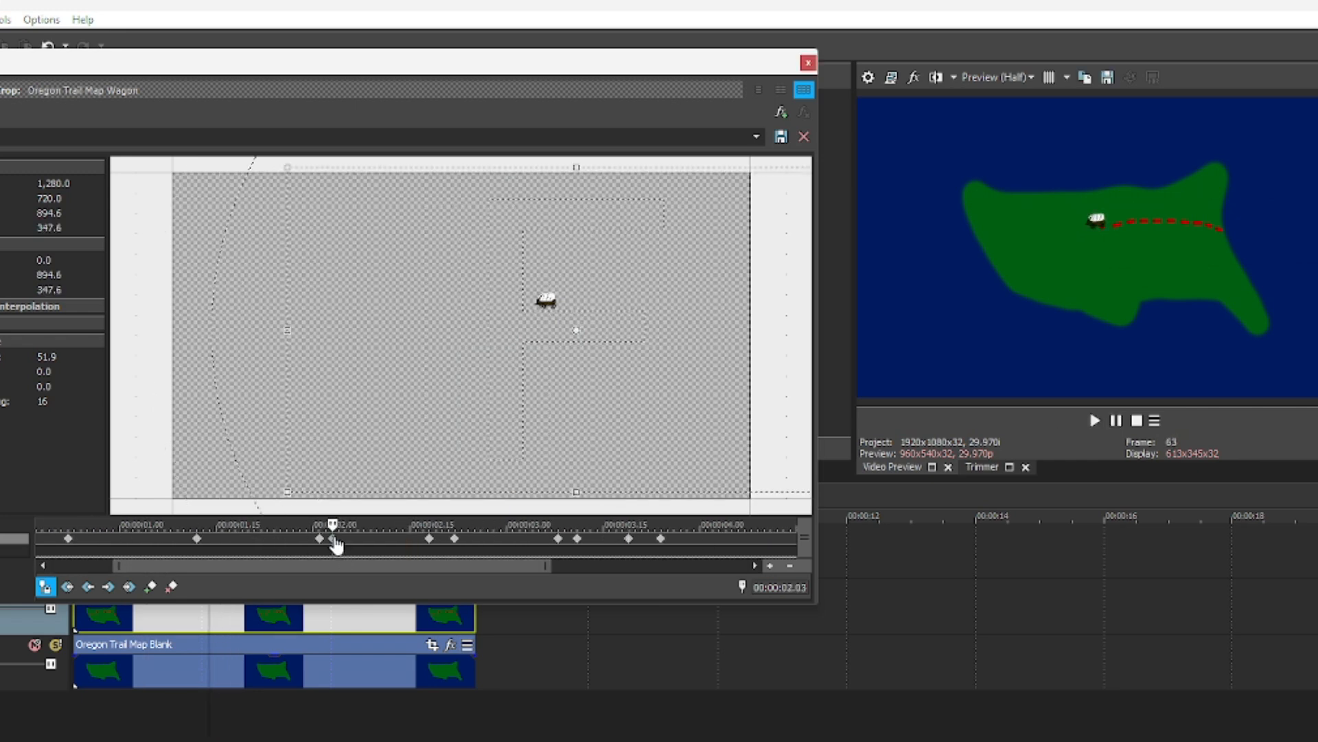
key("Left")
key("Left")
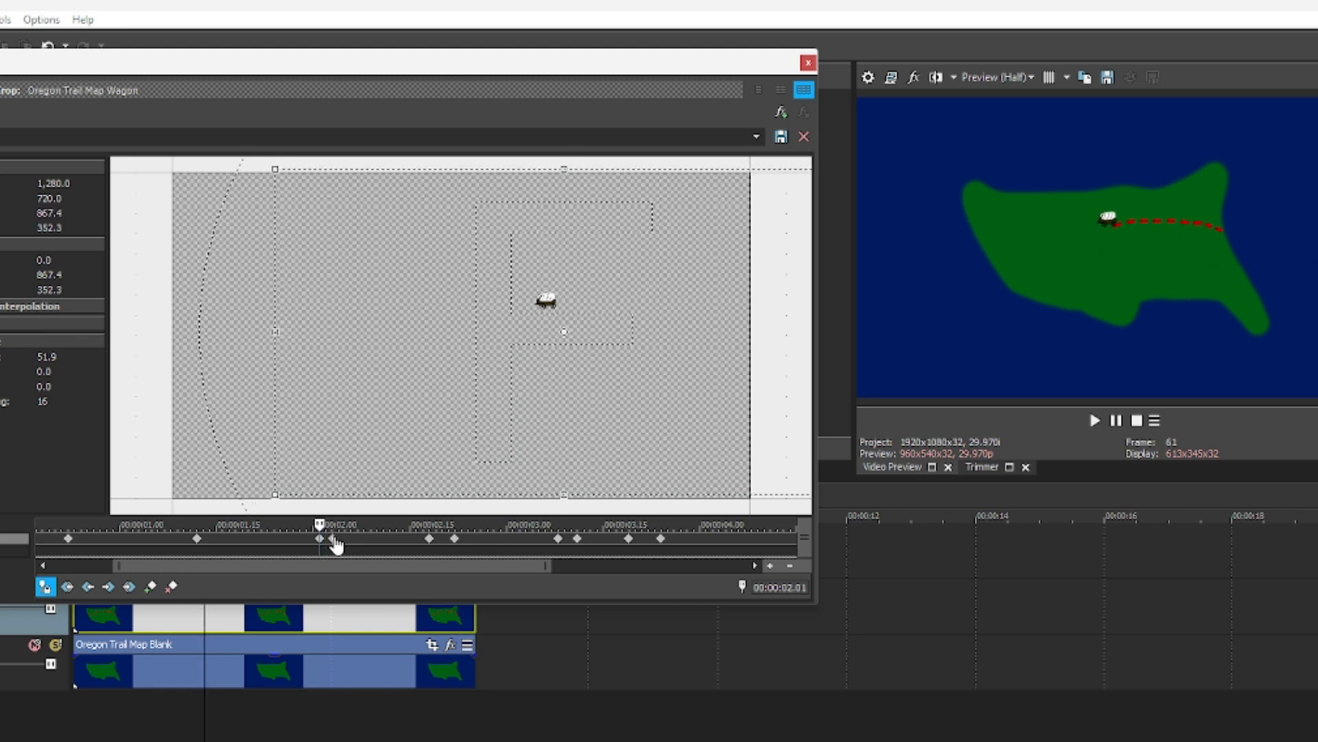
- Spread the two close wagon keyframes apart, moving the 00:00:02.01 one to about 00:00:01.28 and the 00:00:02.03 one to about 00:00:02.05
key("Right")
key("Right")
key("Left")
key("Left")
left_click_drag(322, 539, 303, 538)
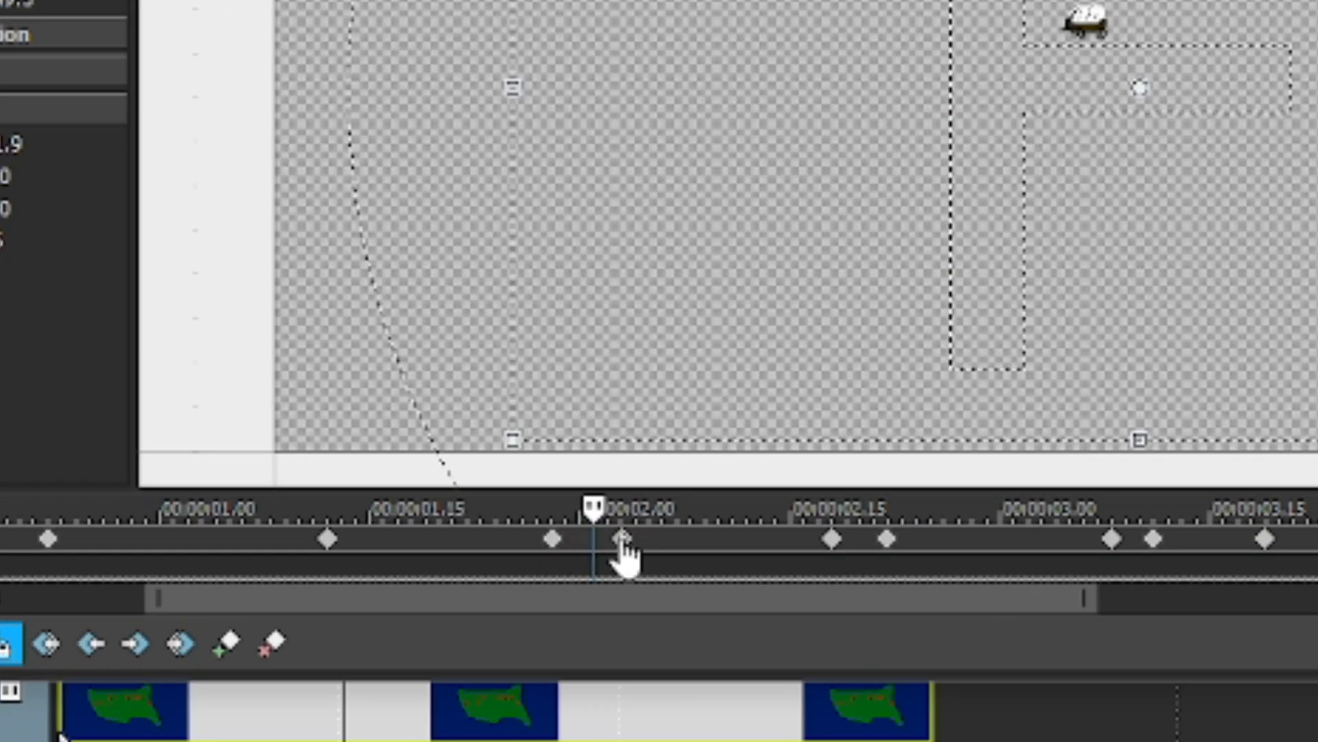
left_click_drag(622, 540, 649, 540)
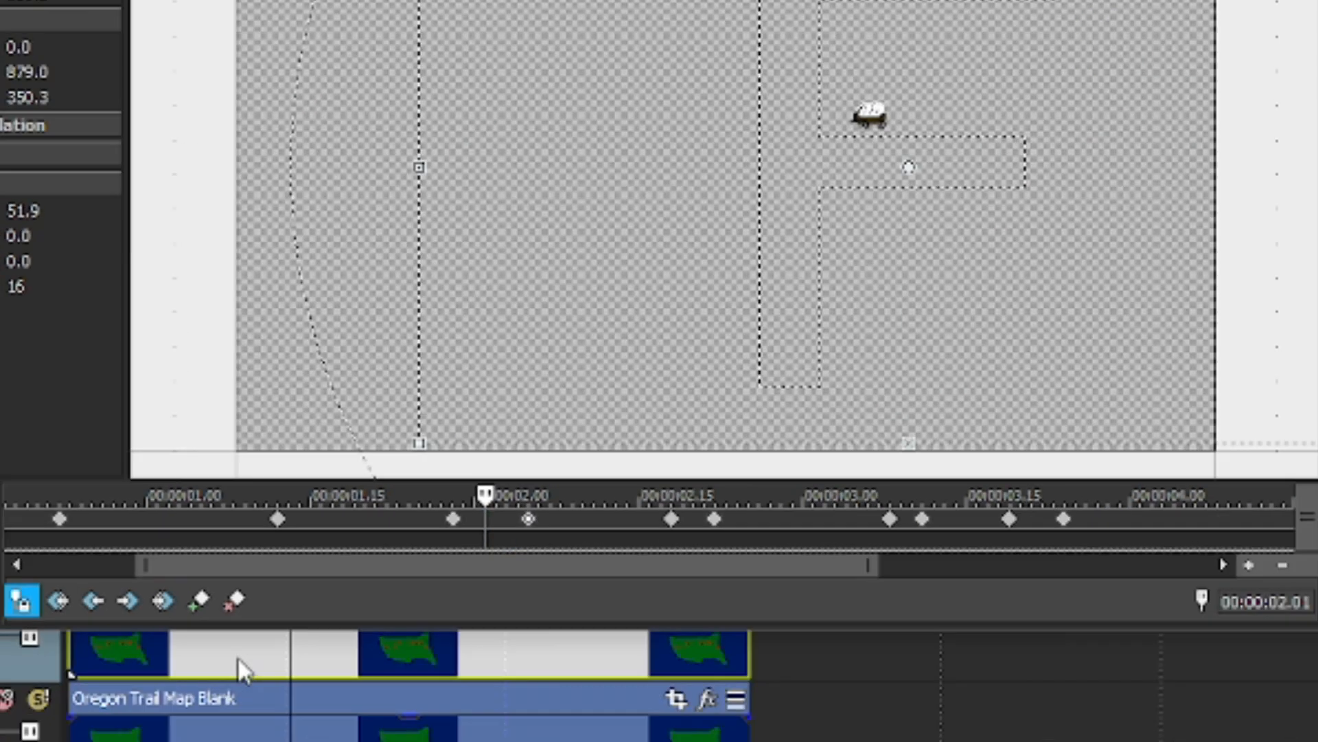
- Replay the animation from about 00:00:01.07 to check the wagon's movement with the retimed keyframes
left_click(231, 721)
left_click(1081, 375)
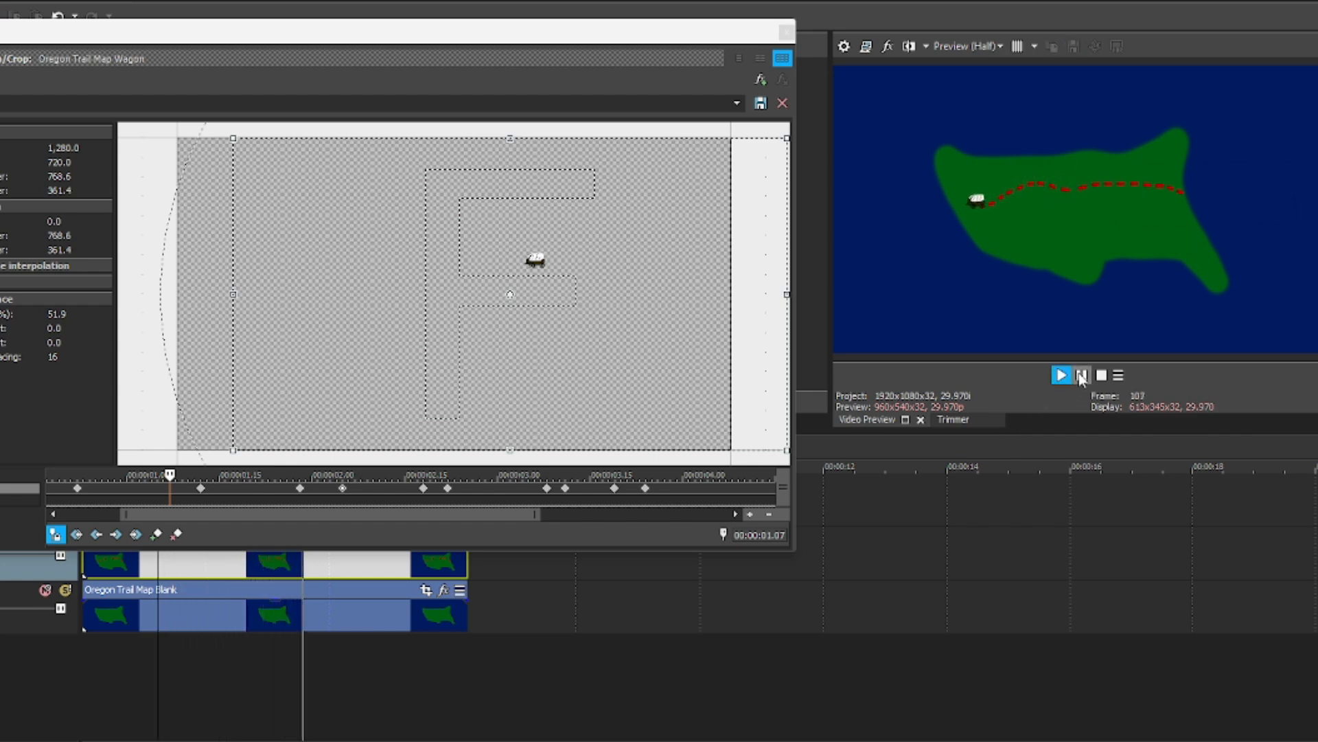
left_click(1080, 375)
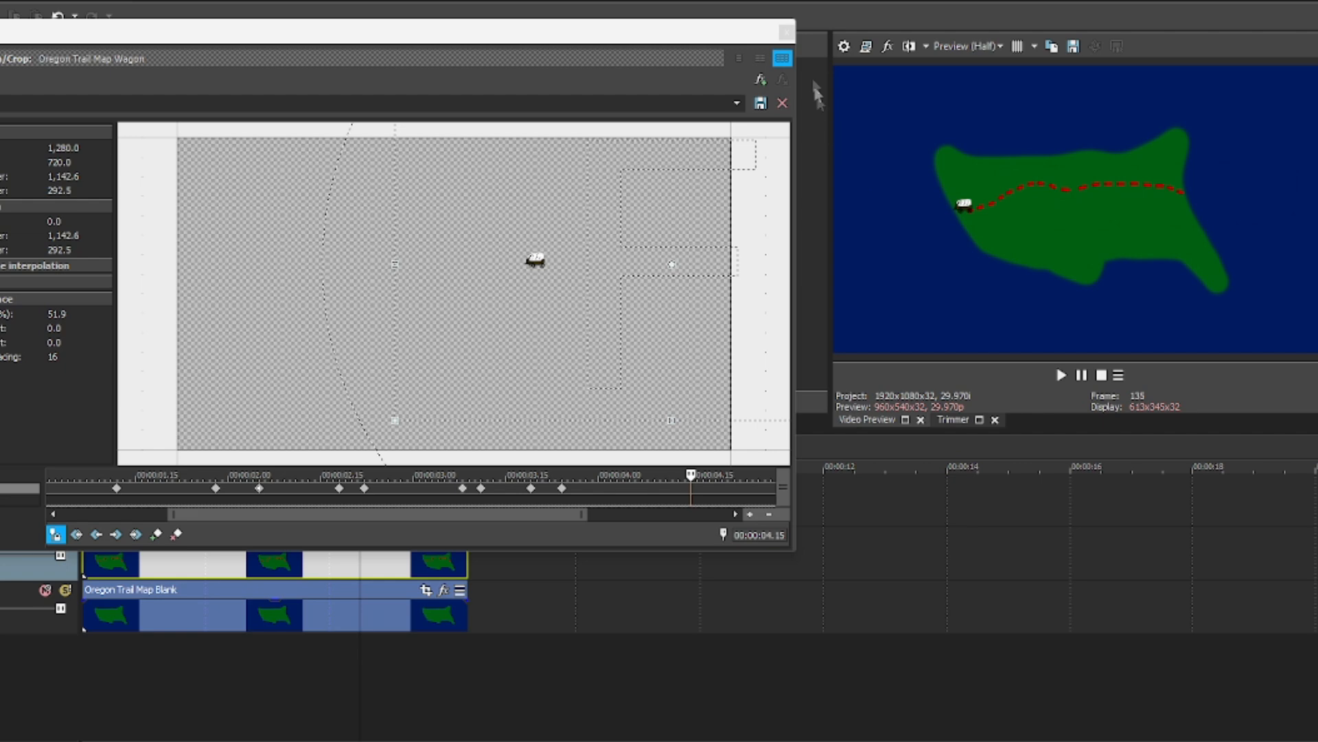
- Close the wagon's Event Pan/Crop window and play the finished map animation from the start
left_click(786, 33)
scroll(300, 621, "down", 4)
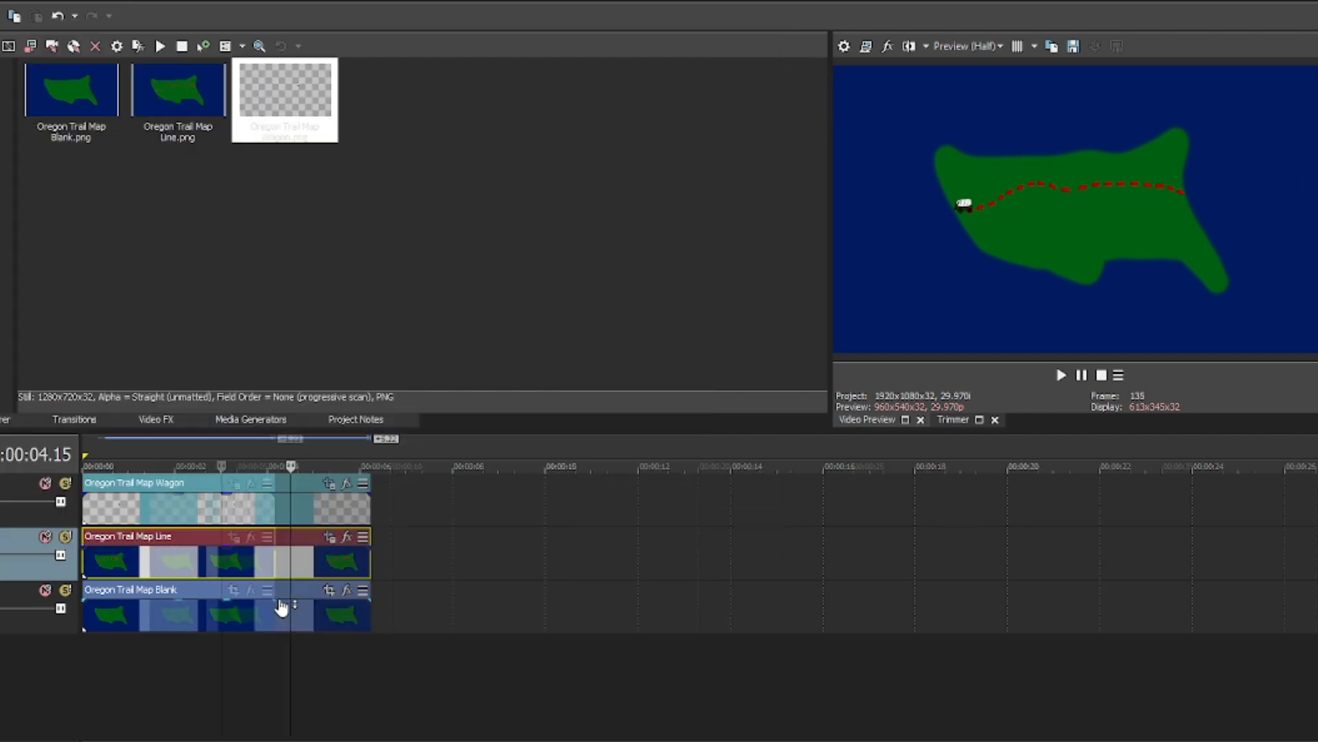
key("ctrl+Home")
key("space")
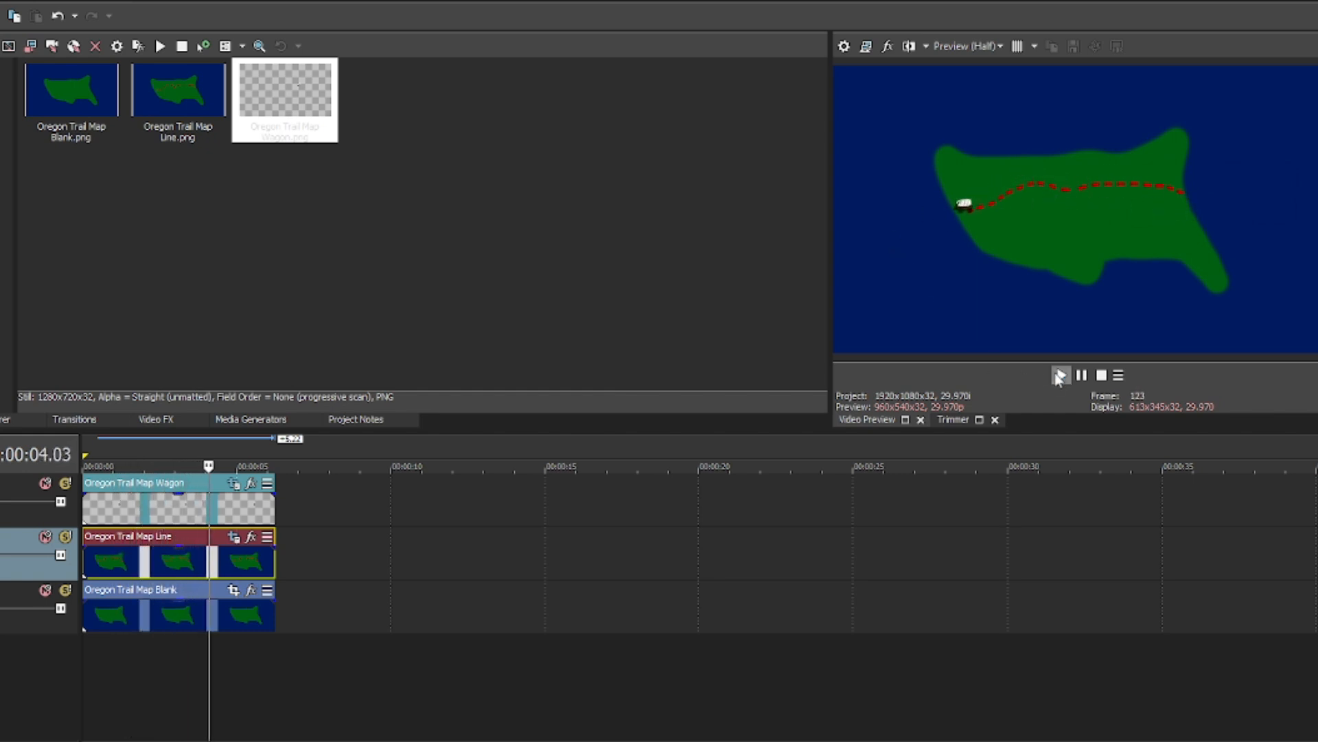
- Pause playback, mute the wagon and line tracks, and unmute them one at a time to show each map layer
left_click(1081, 375)
left_click(45, 536)
left_click(45, 482)
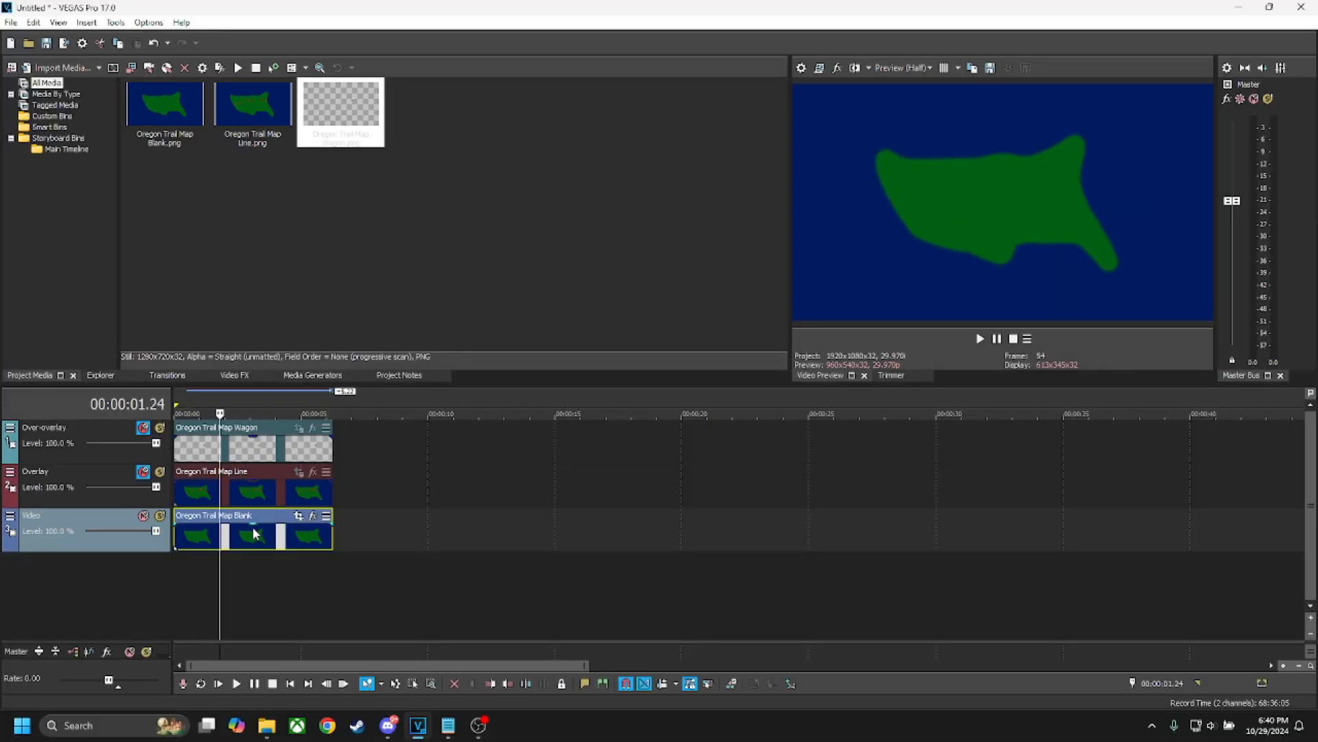
left_click(143, 471)
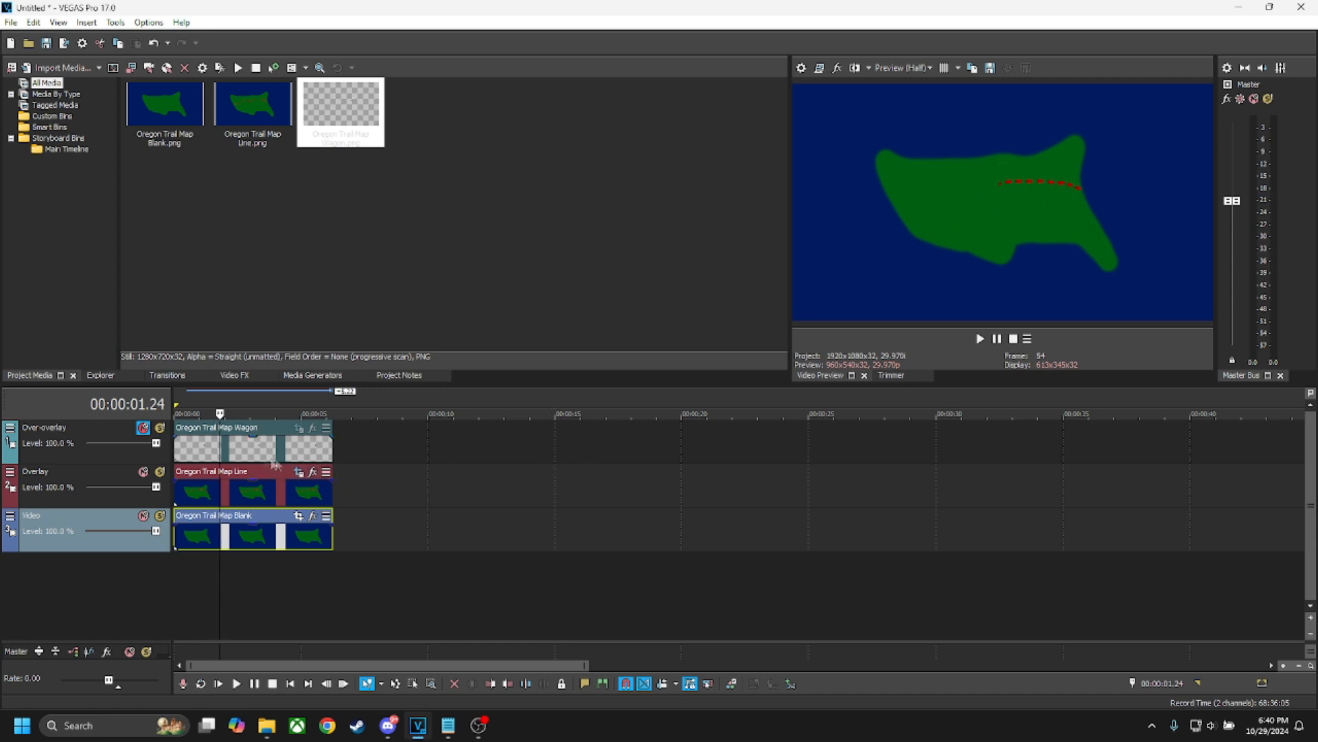
left_click(143, 427)
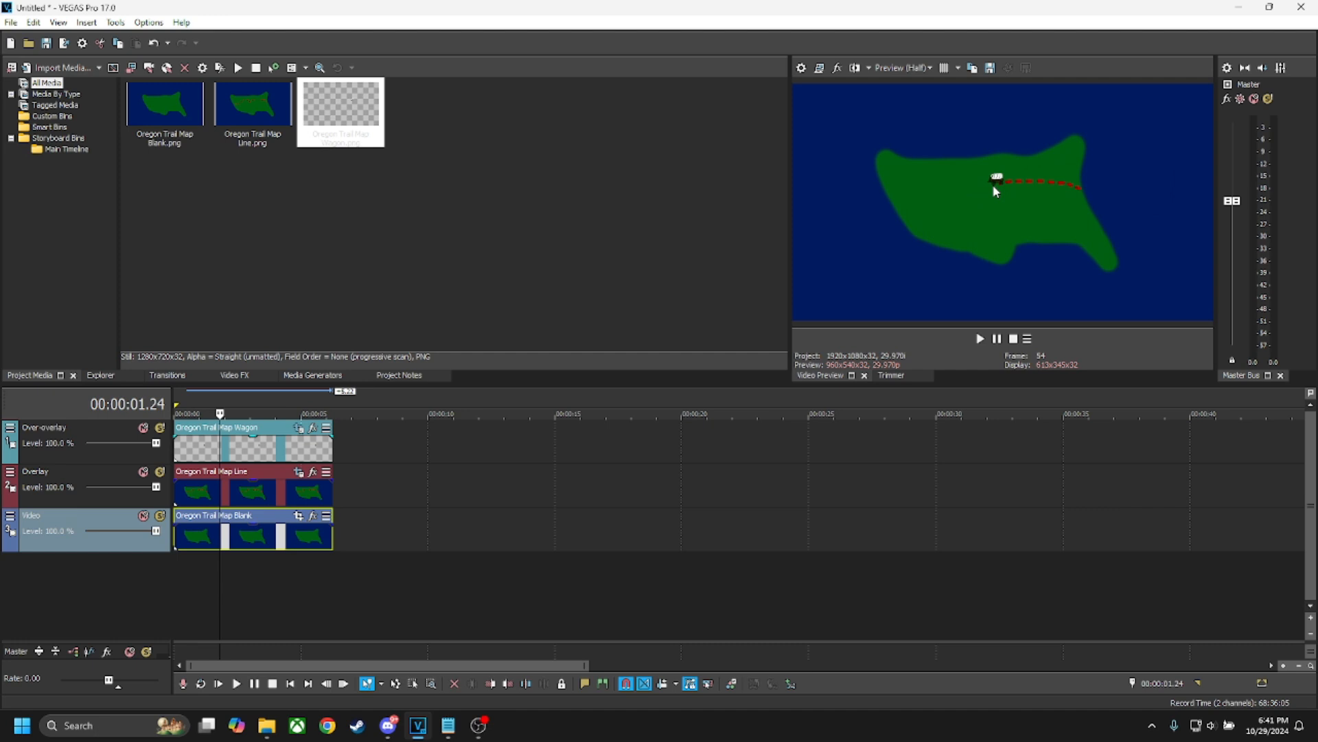
- Mute the wagon track and open Event Pan/Crop for the Oregon Trail Map Line event
left_click(145, 430)
left_click(273, 493)
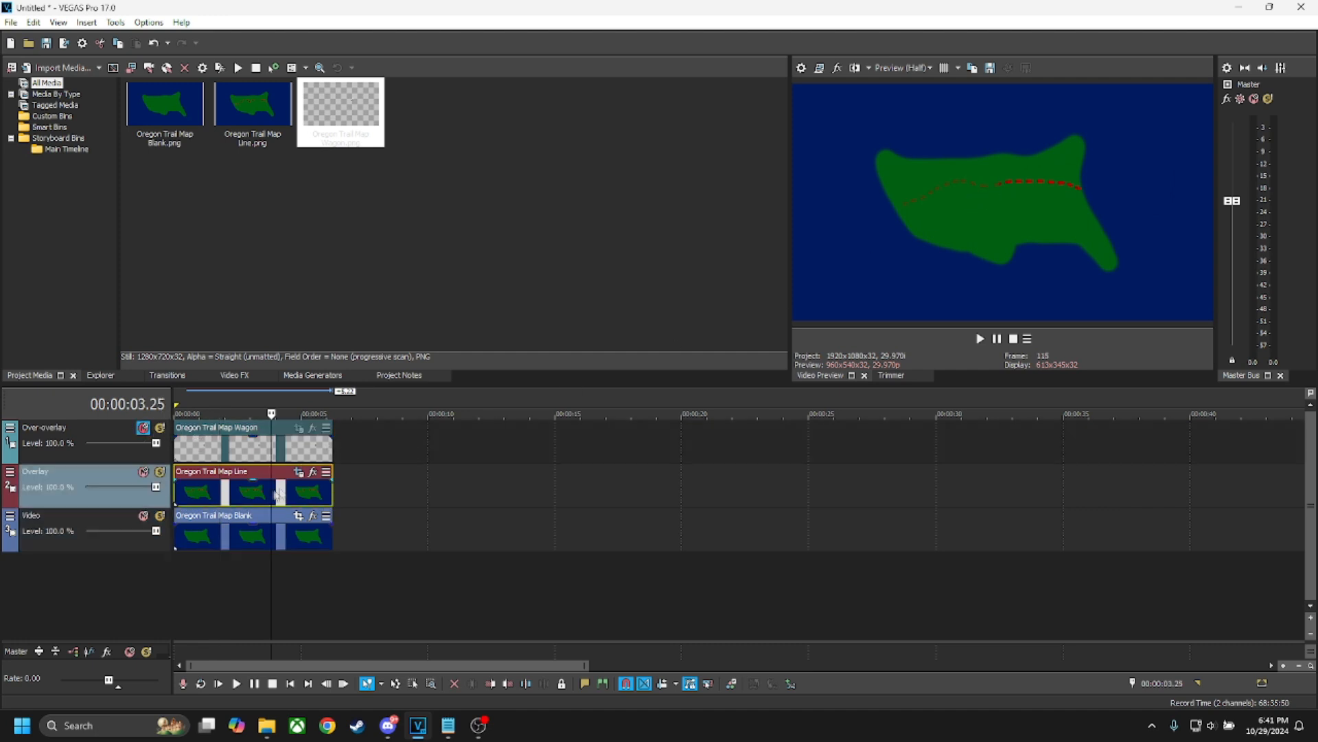
left_click(300, 473)
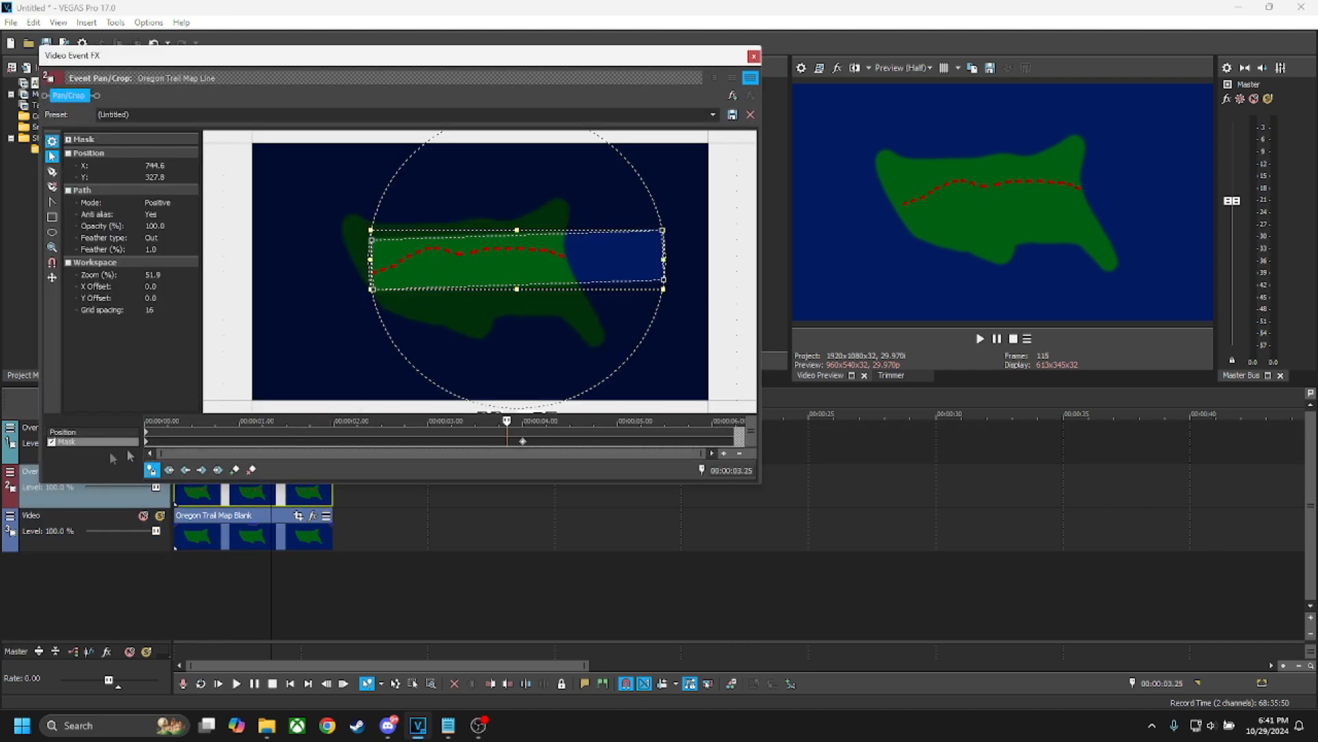
- Scrub through the line's mask animation, compare its start and 00:00:04.00 keyframes, and close Event Pan/Crop
left_click(198, 433)
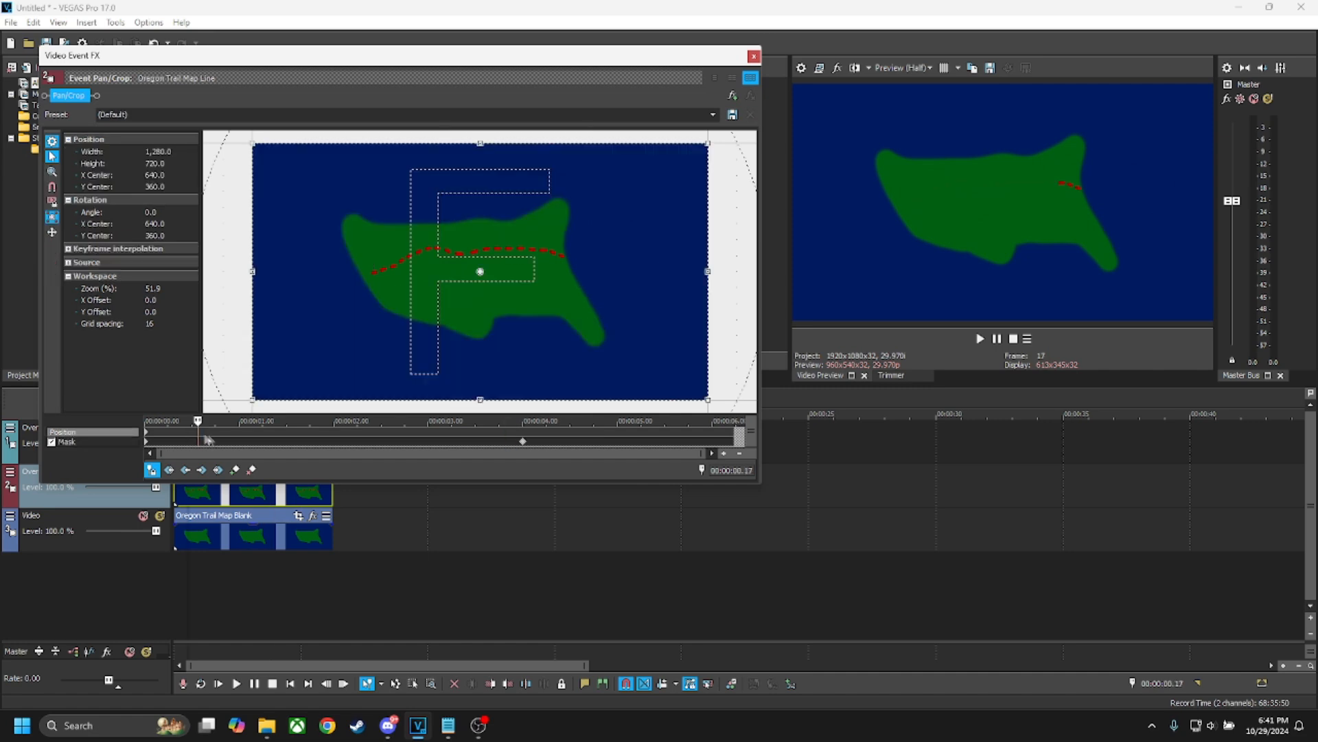
left_click(244, 439)
left_click(289, 435)
left_click(308, 443)
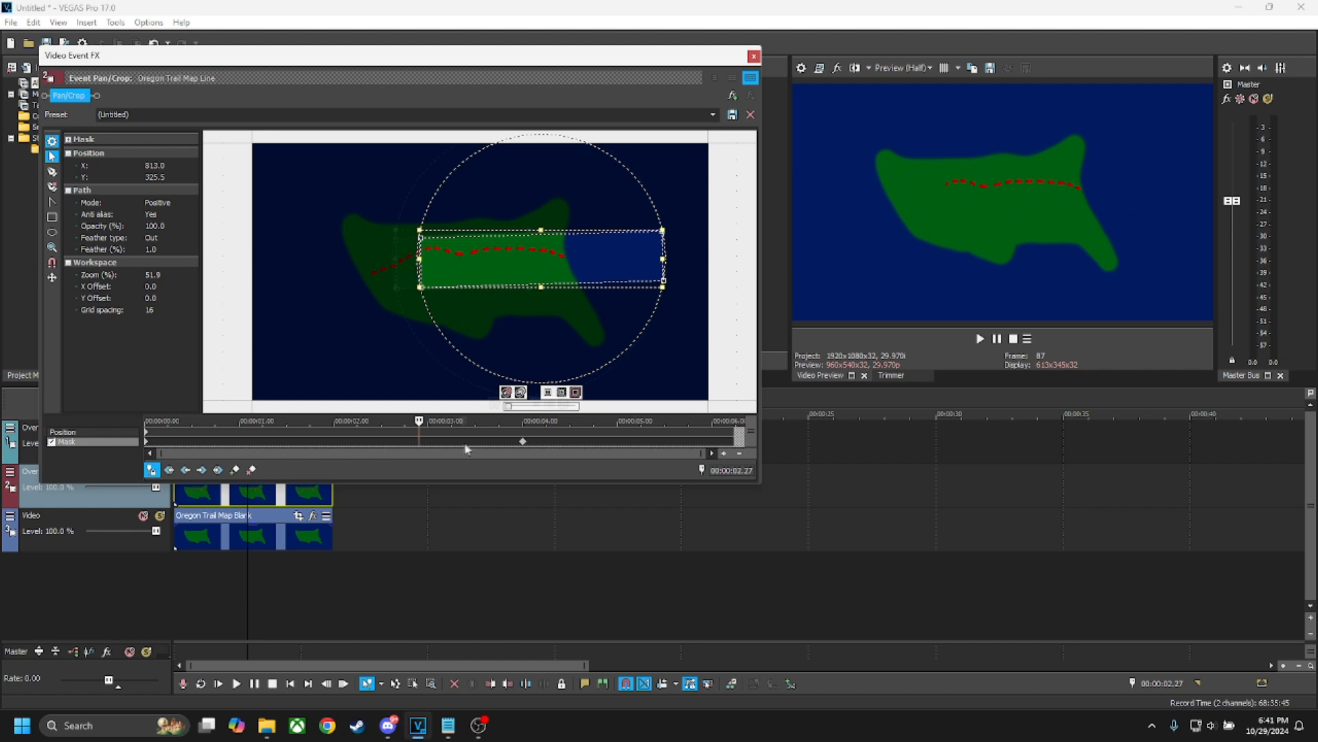
left_click(147, 445)
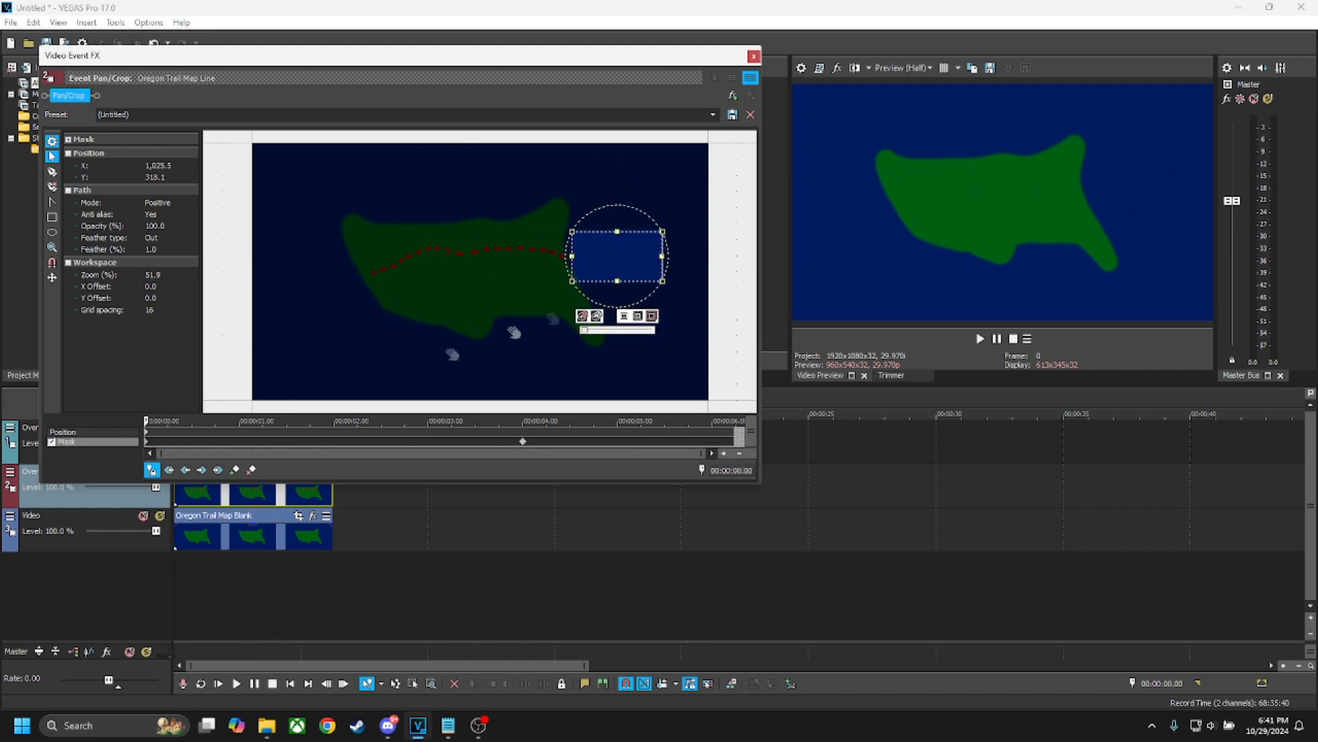
left_click(522, 444)
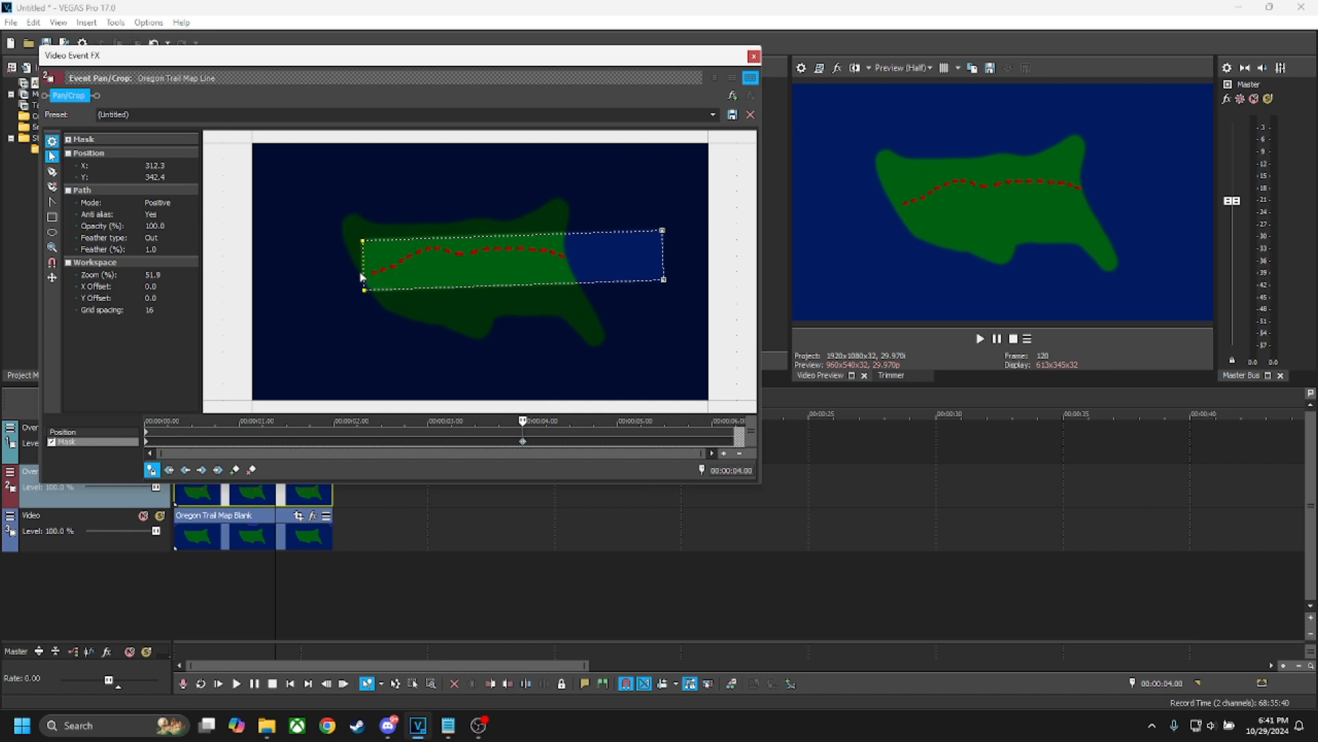
left_click_drag(483, 447, 198, 451)
left_click(754, 56)
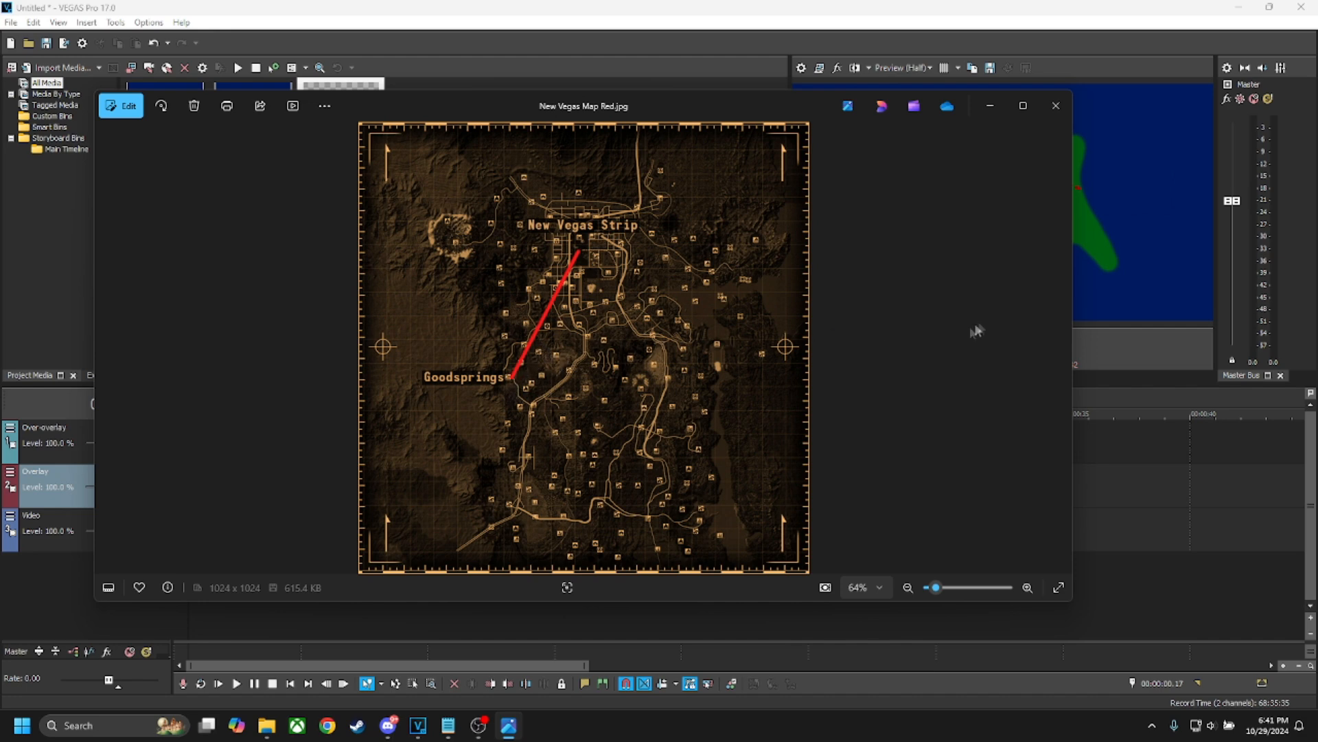
- Bring up the New Vegas Map Blue image in the image viewer and close the viewer
key("Left")
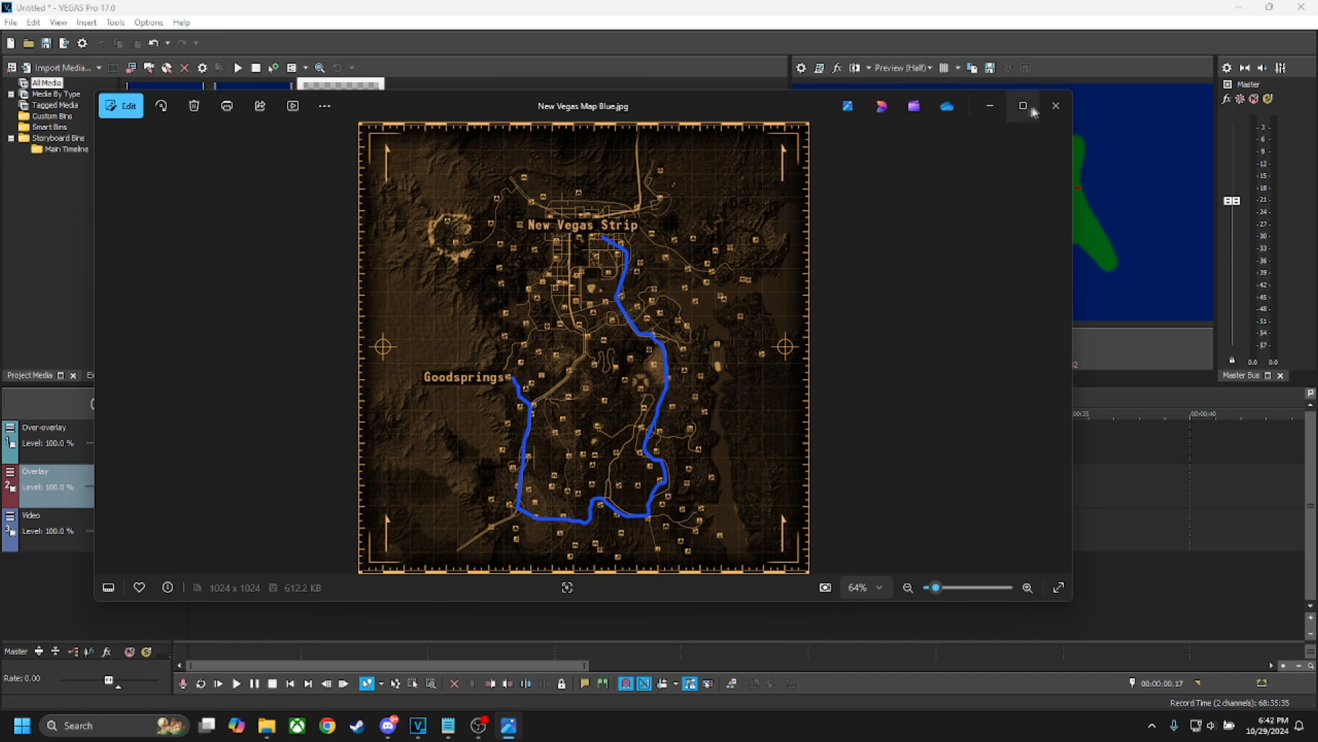
left_click(1056, 105)
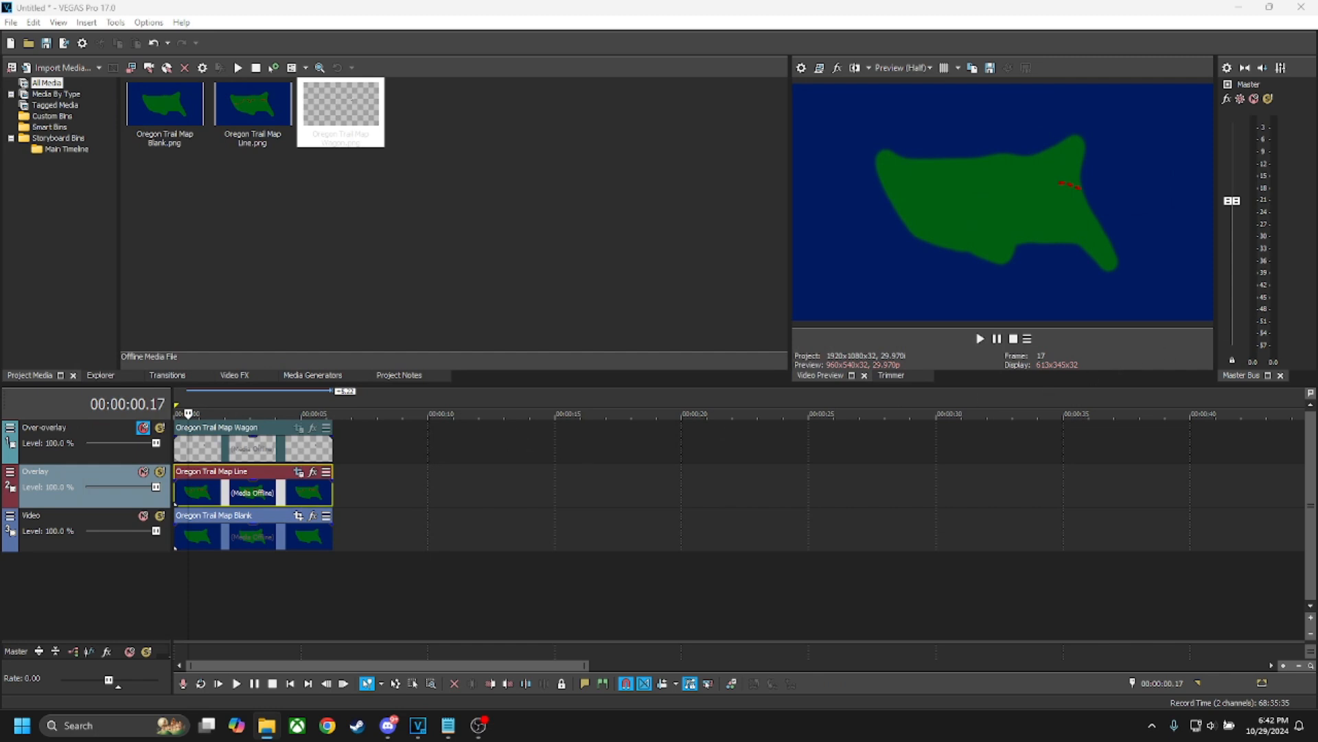
- Trim the New Vegas Map and New Vegas Map Blue events to end together at about 00:00:25
left_click_drag(1317, 542, 814, 542)
left_click(435, 546)
left_click(399, 540)
left_click_drag(1317, 486, 814, 486)
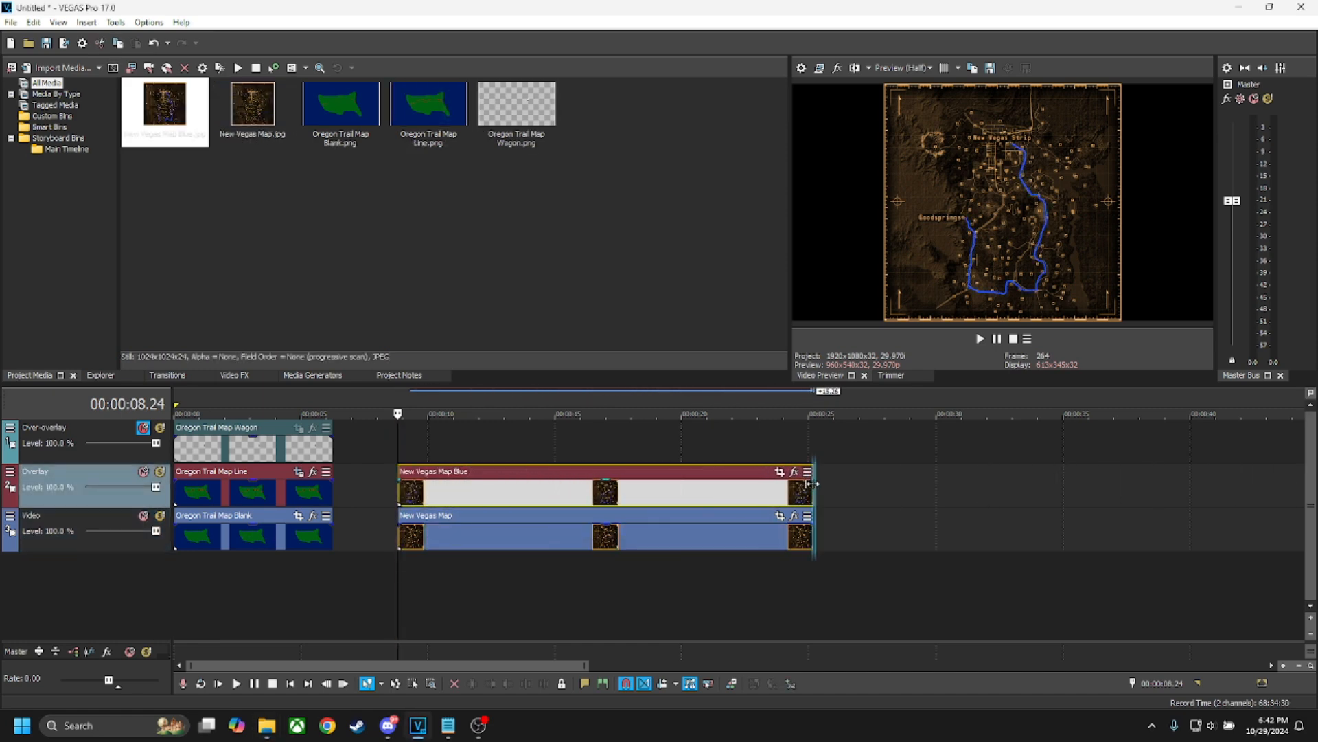
- Return to the start of the New Vegas Map Blue event and enable its mask in Event Pan/Crop
left_click(488, 492)
left_click(602, 499)
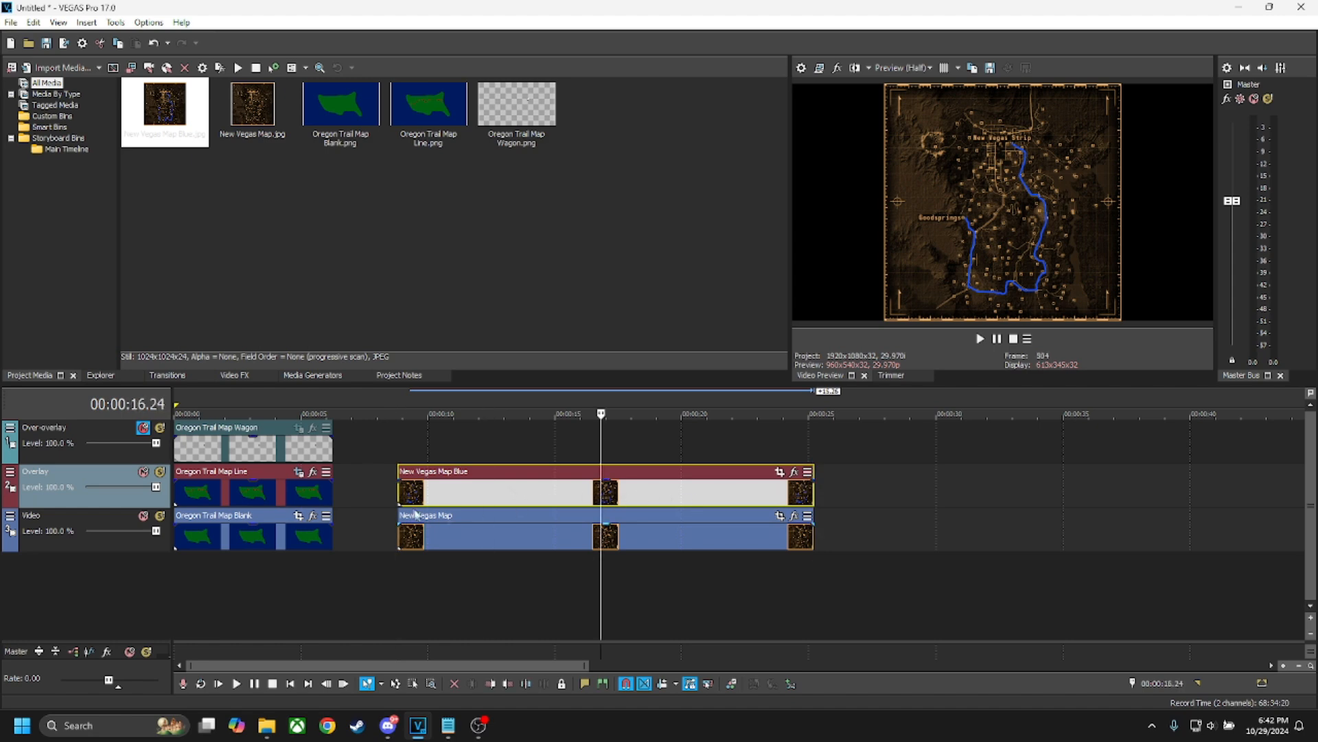
left_click(400, 493)
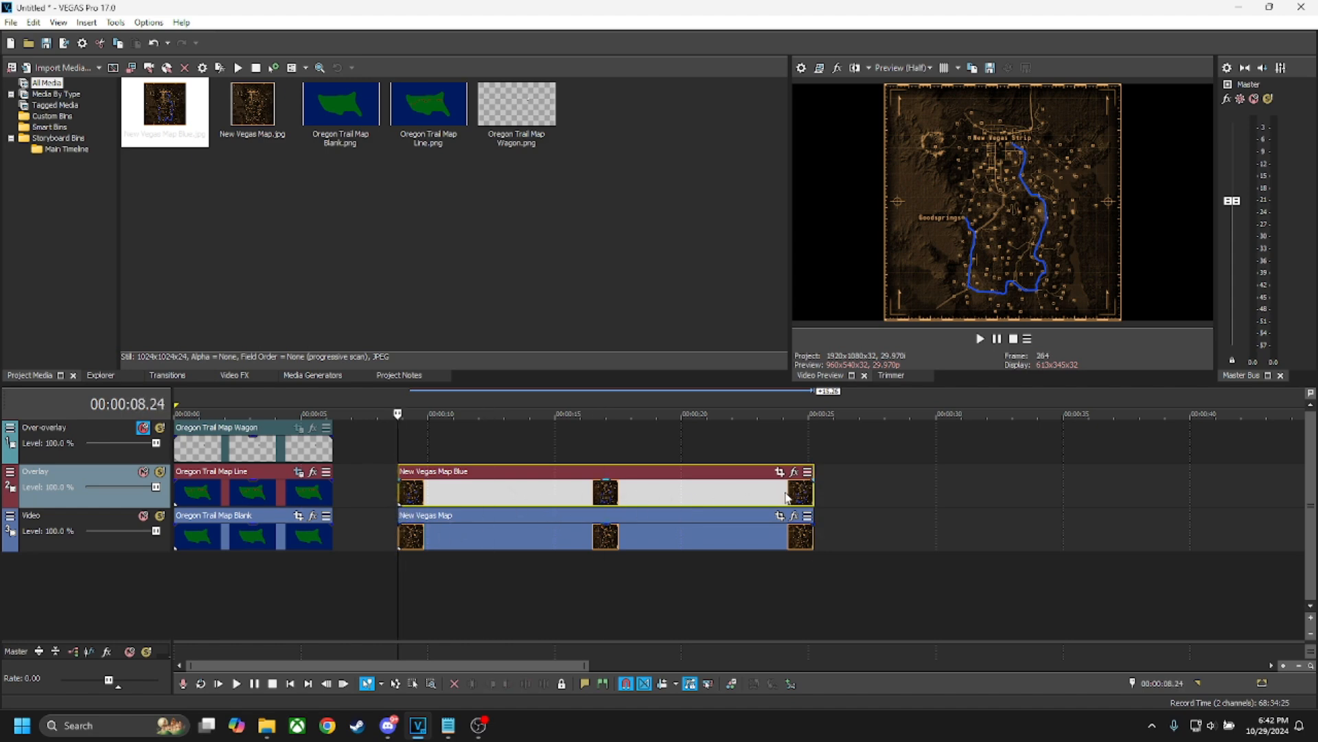
left_click(780, 473)
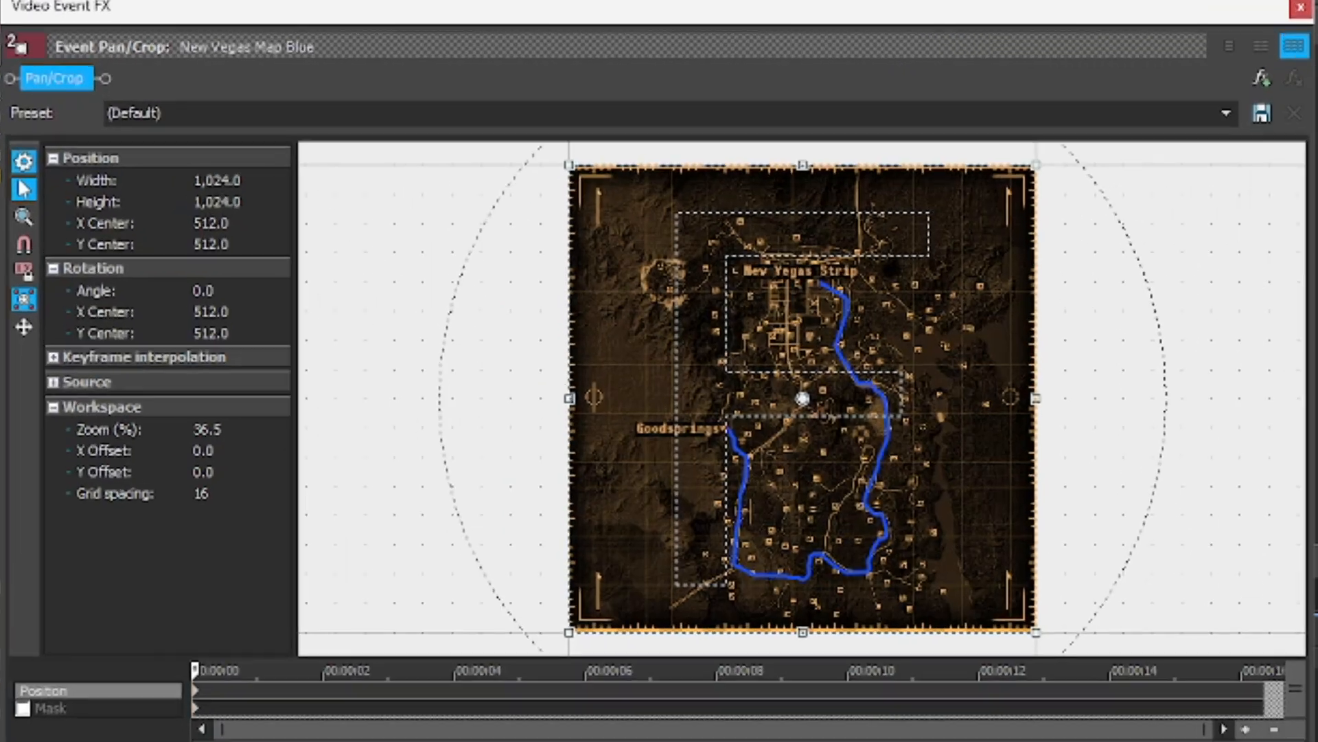
left_click(198, 709)
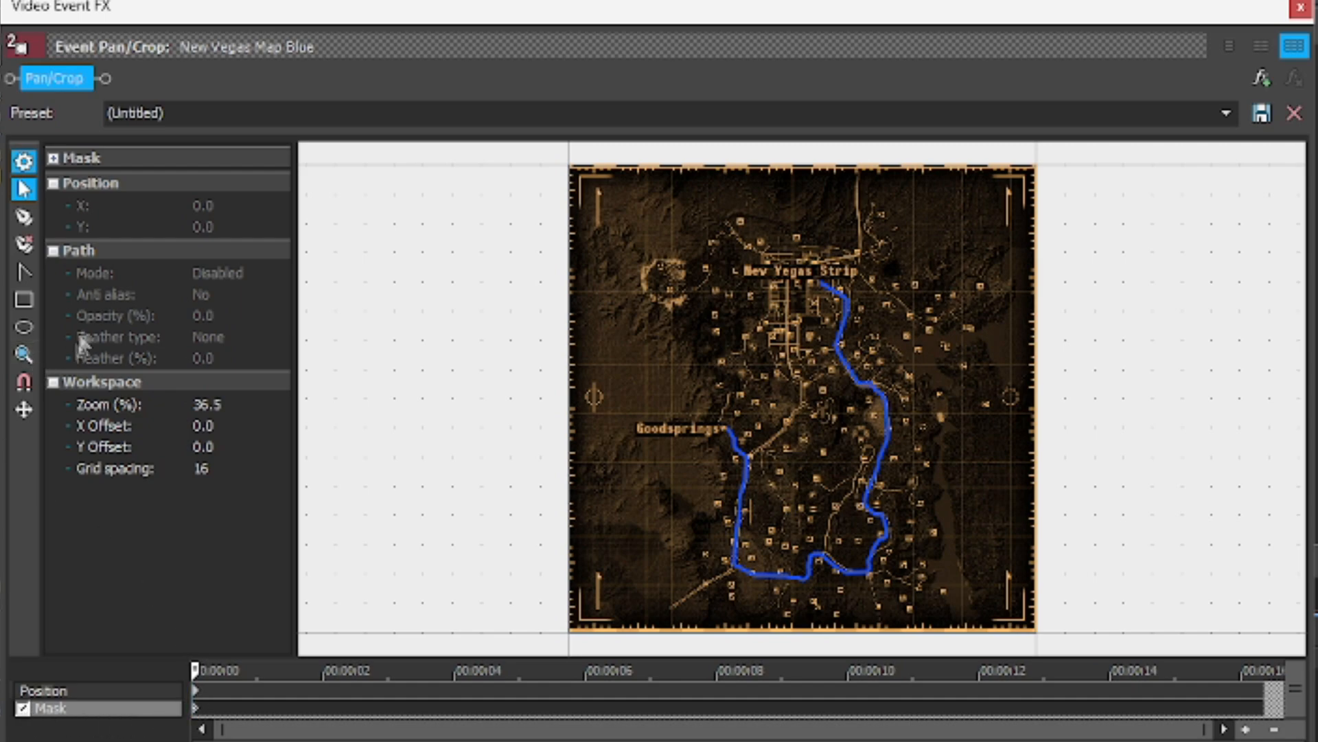
- Draw a rectangular mask above the Goodsprings label and rotate it to sit just before the blue route's start, centred at about X 305.9, Y 519.9
scroll(734, 451, "up", 10)
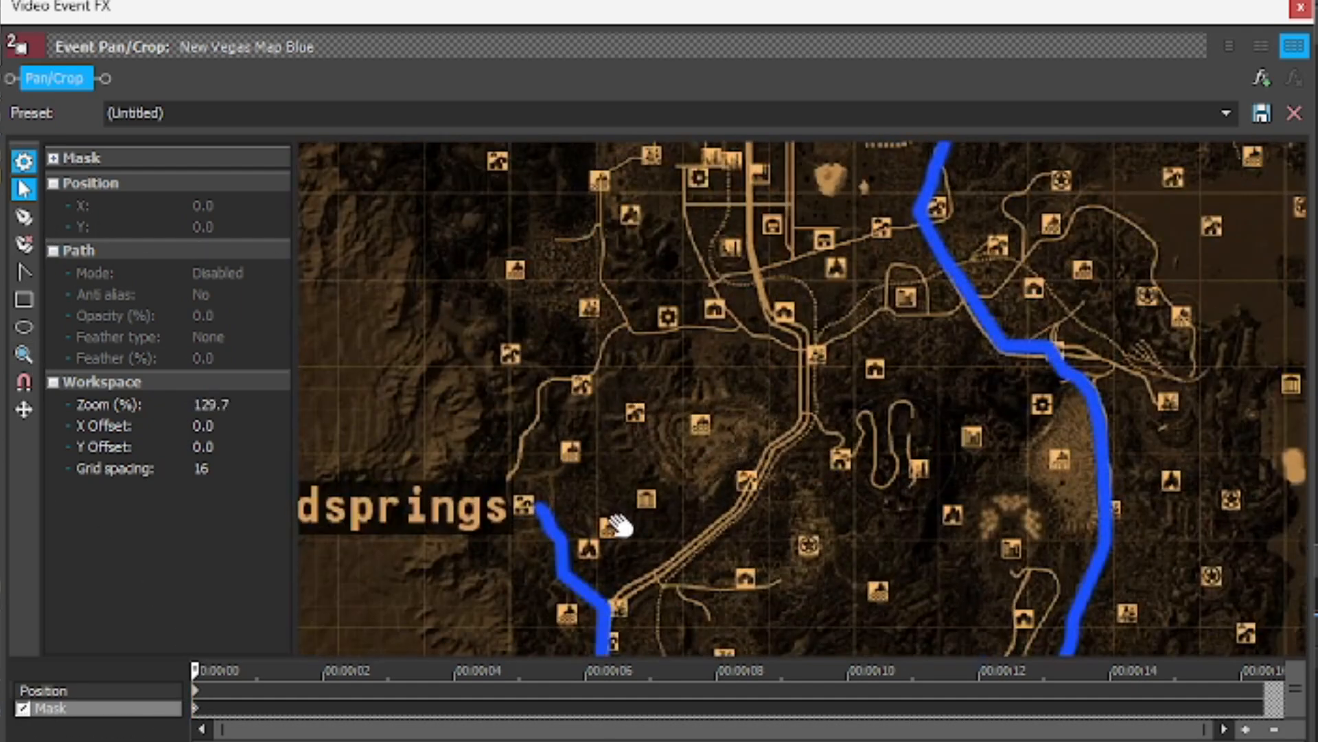
left_click_drag(620, 525, 874, 454)
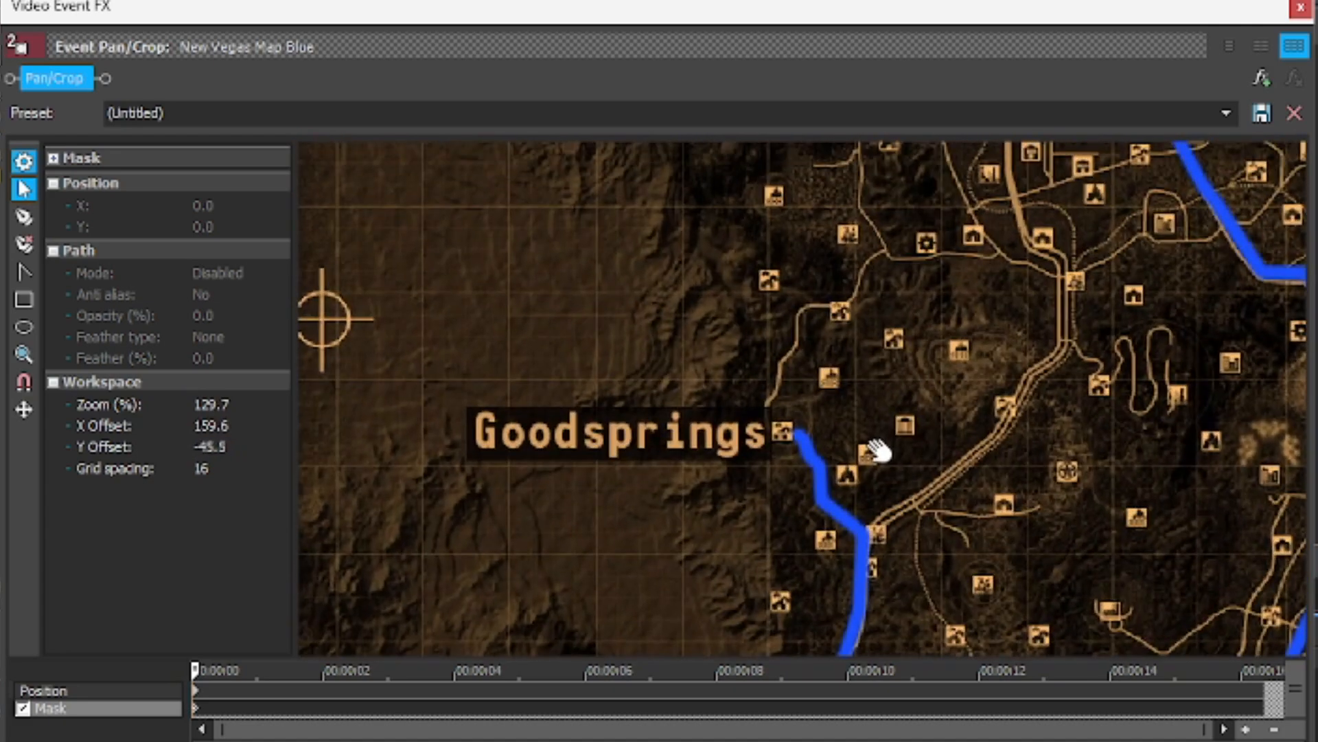
scroll(924, 391, "down", 1)
left_click(23, 300)
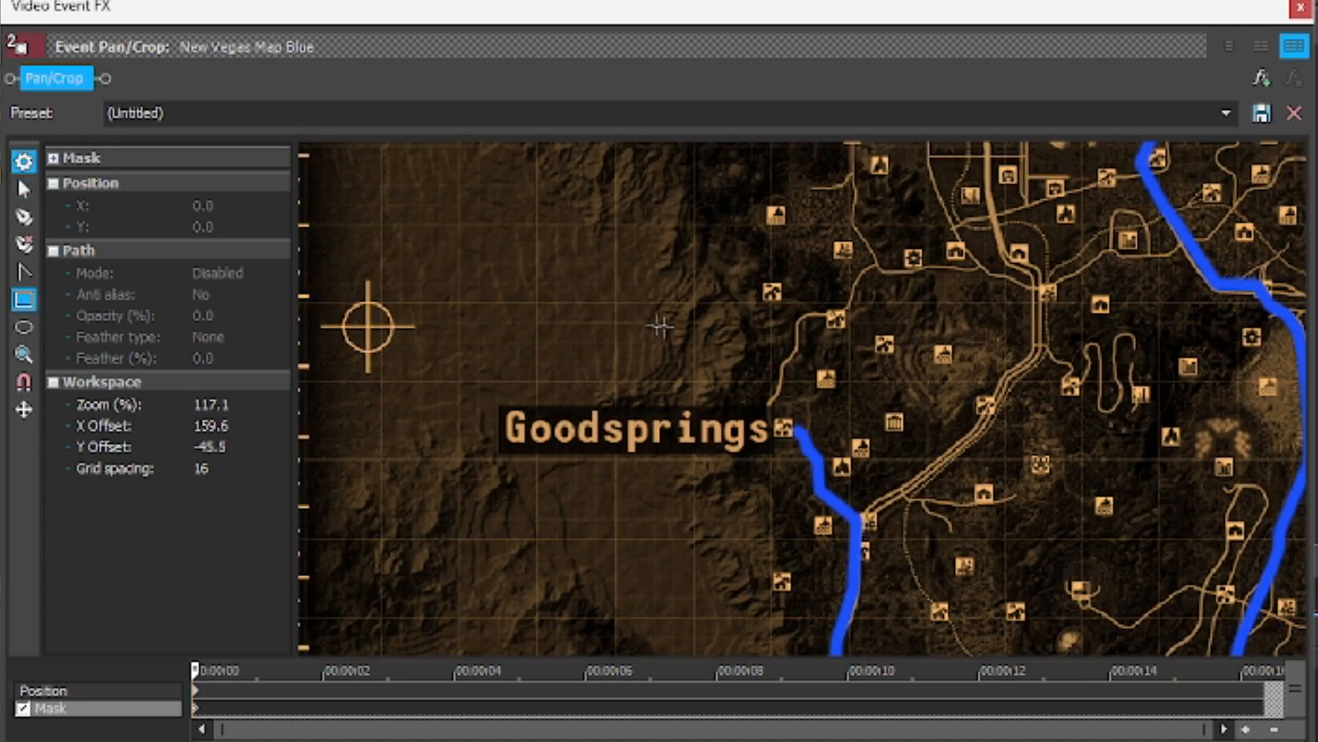
left_click_drag(618, 291, 780, 412)
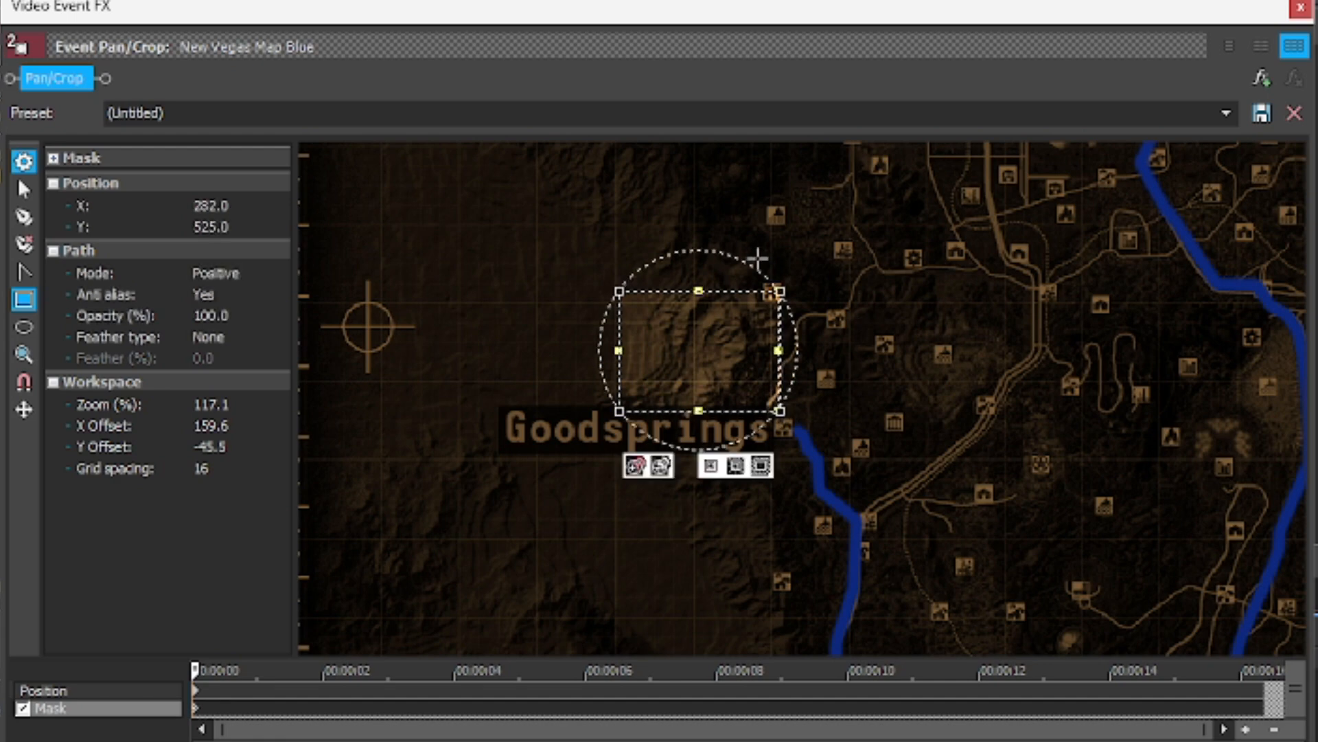
left_click_drag(737, 265, 776, 364)
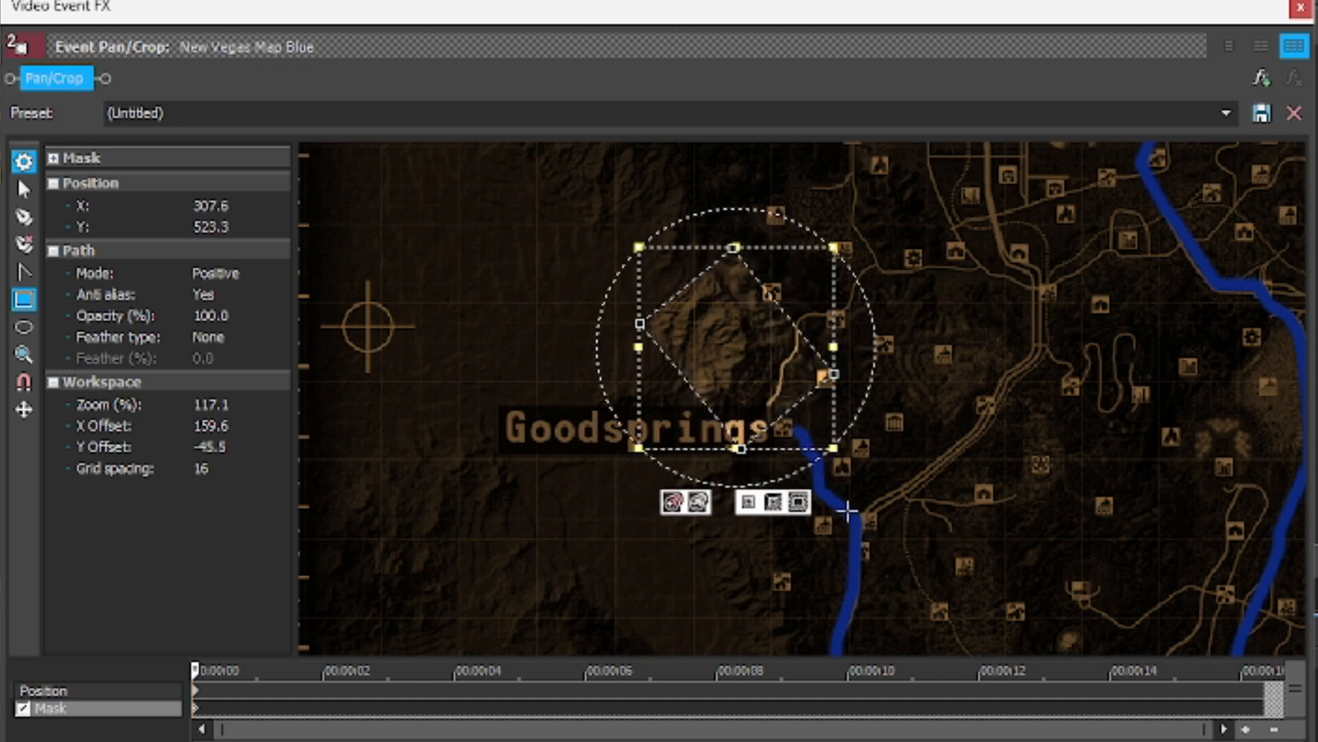
left_click_drag(868, 303, 872, 321)
left_click_drag(747, 356, 745, 349)
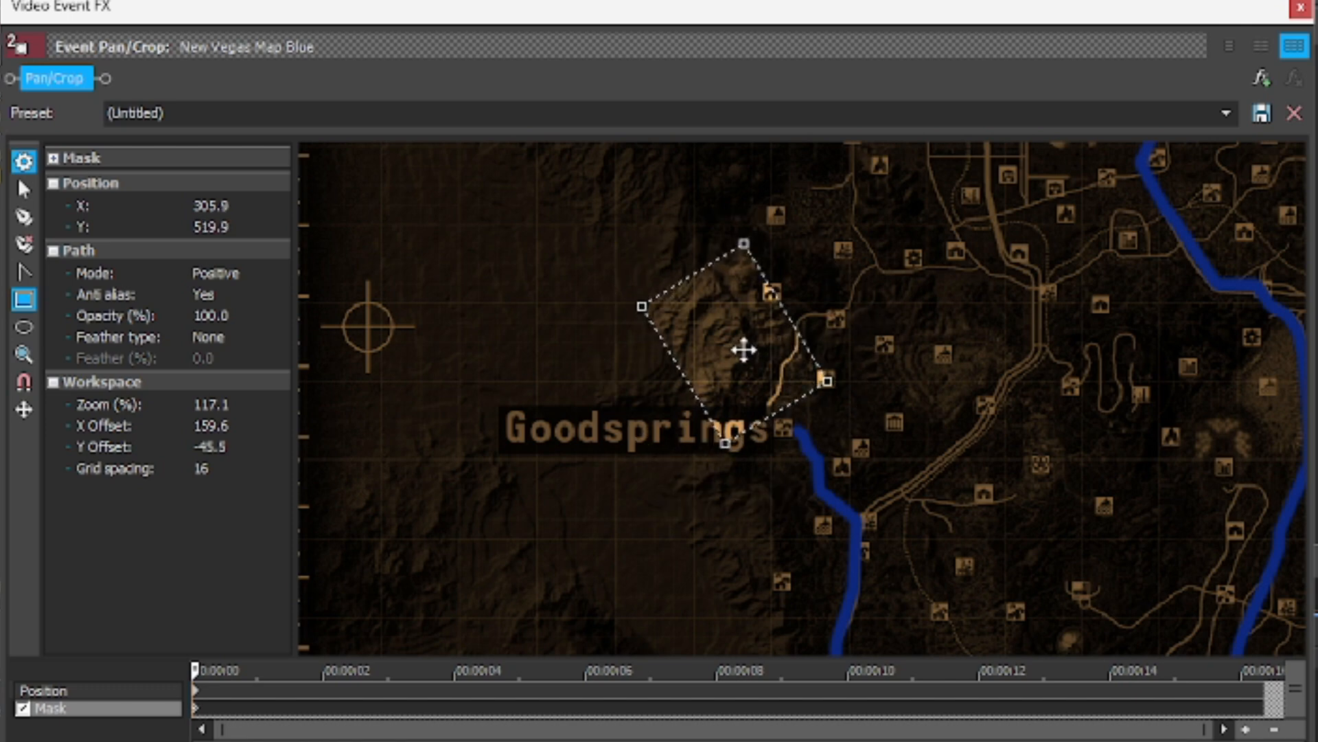
- Set the mask's feather type to Out and its feather amount to 1.0%
left_click(93, 341)
left_click(278, 336)
left_click(235, 376)
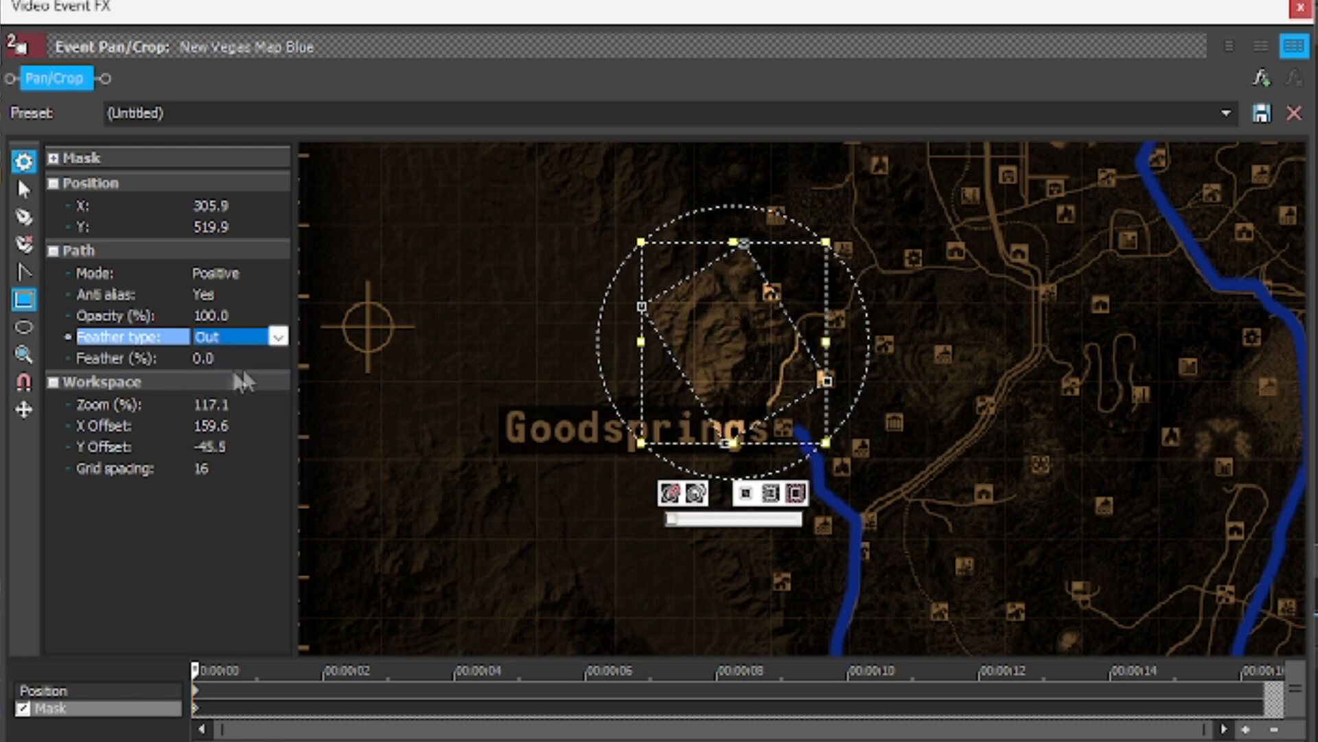
left_click(226, 366)
scroll(225, 365, "up", 1)
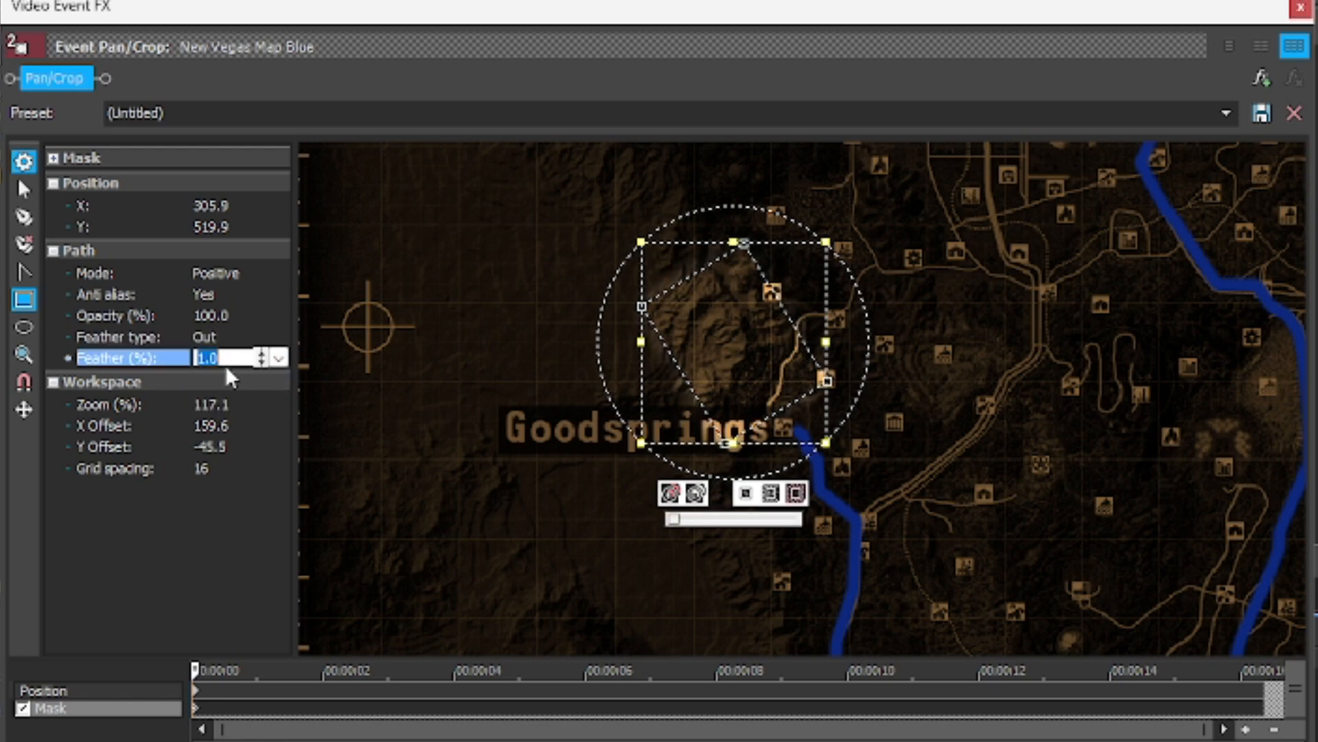
left_click(217, 560)
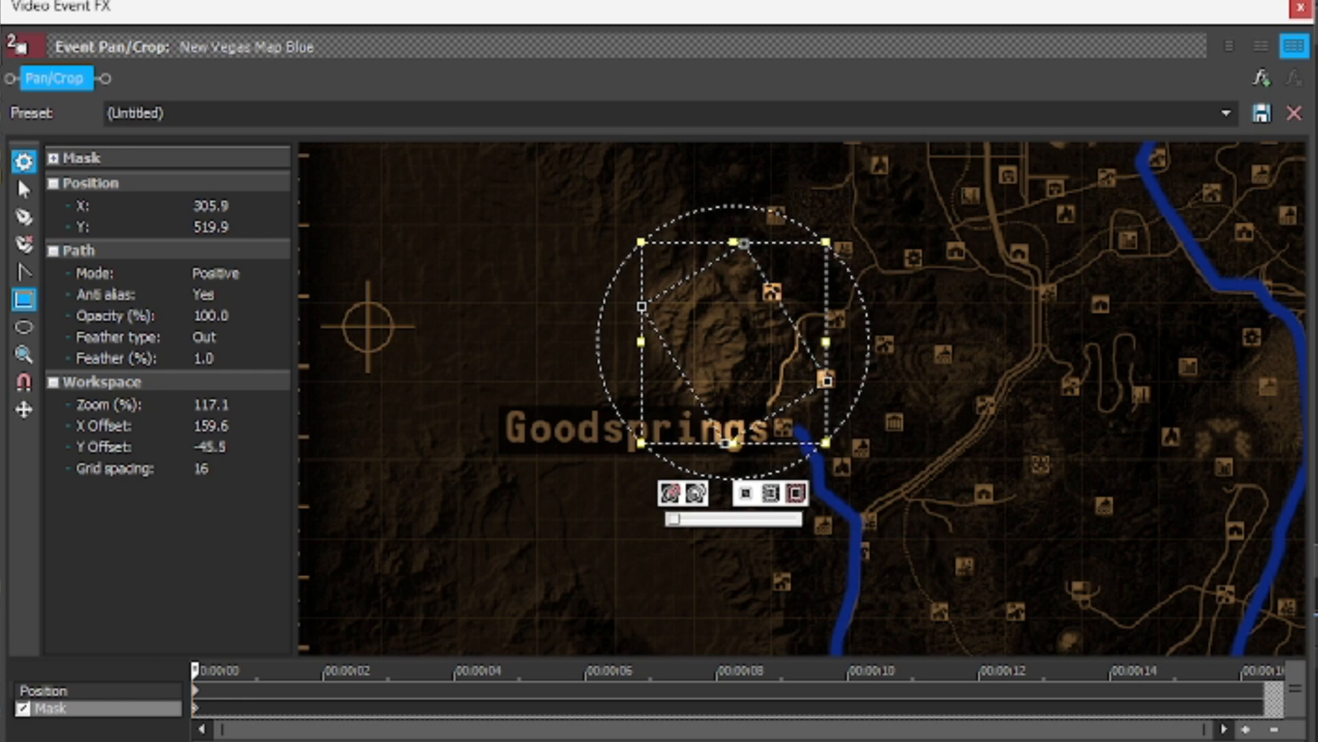
- Examine the bends of the blue route between Goodsprings and the New Vegas Strip against the start of the mask timeline
left_click(21, 181)
left_click_drag(1022, 584, 898, 485)
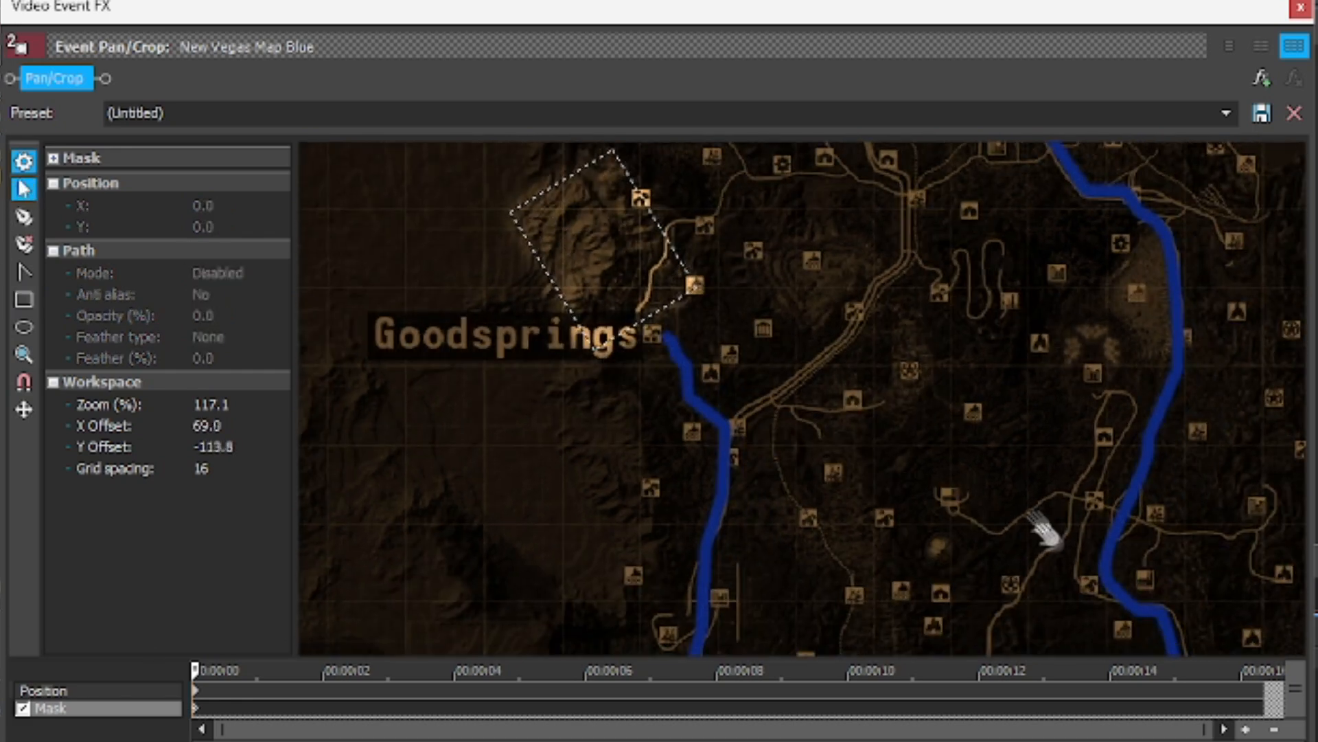
left_click_drag(1051, 543, 922, 403)
scroll(921, 404, "down", 3)
scroll(922, 404, "down", 3)
left_click_drag(835, 442, 861, 398)
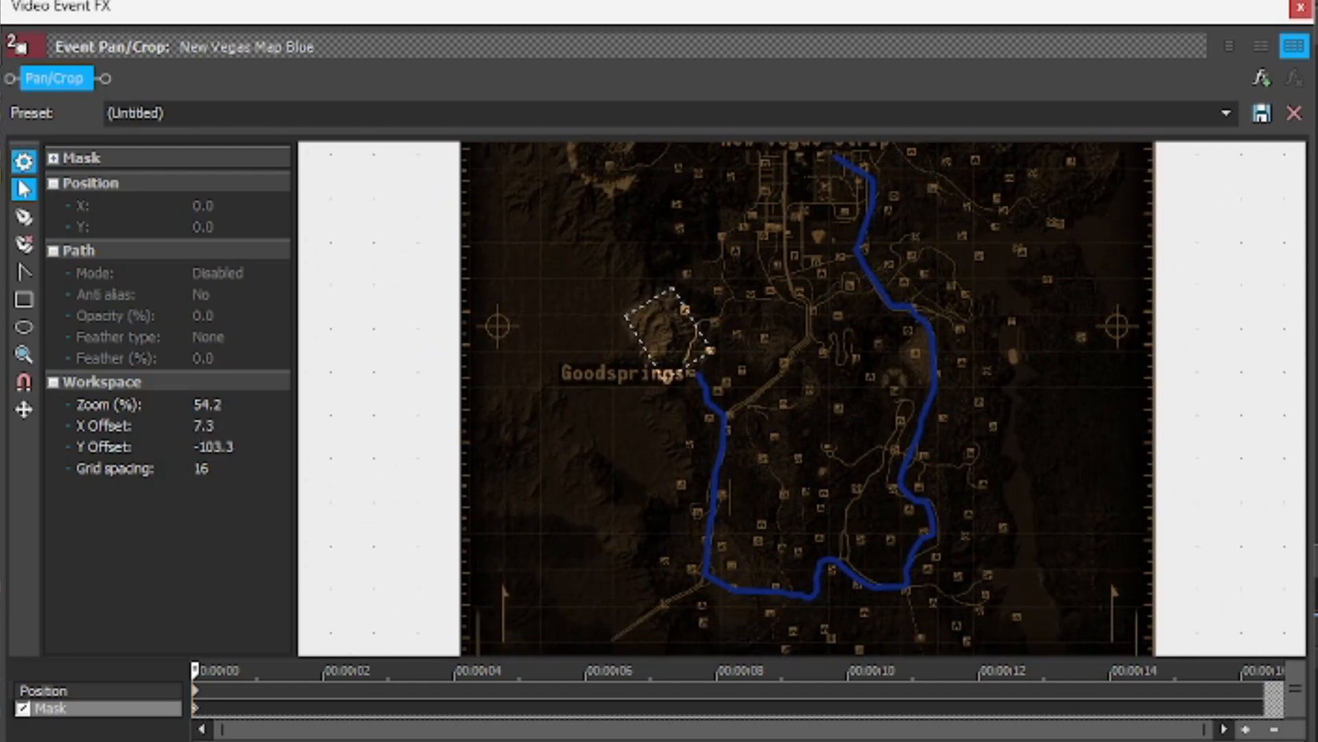
left_click(217, 706)
left_click(266, 709)
left_click(196, 709)
left_click_drag(744, 415, 724, 309)
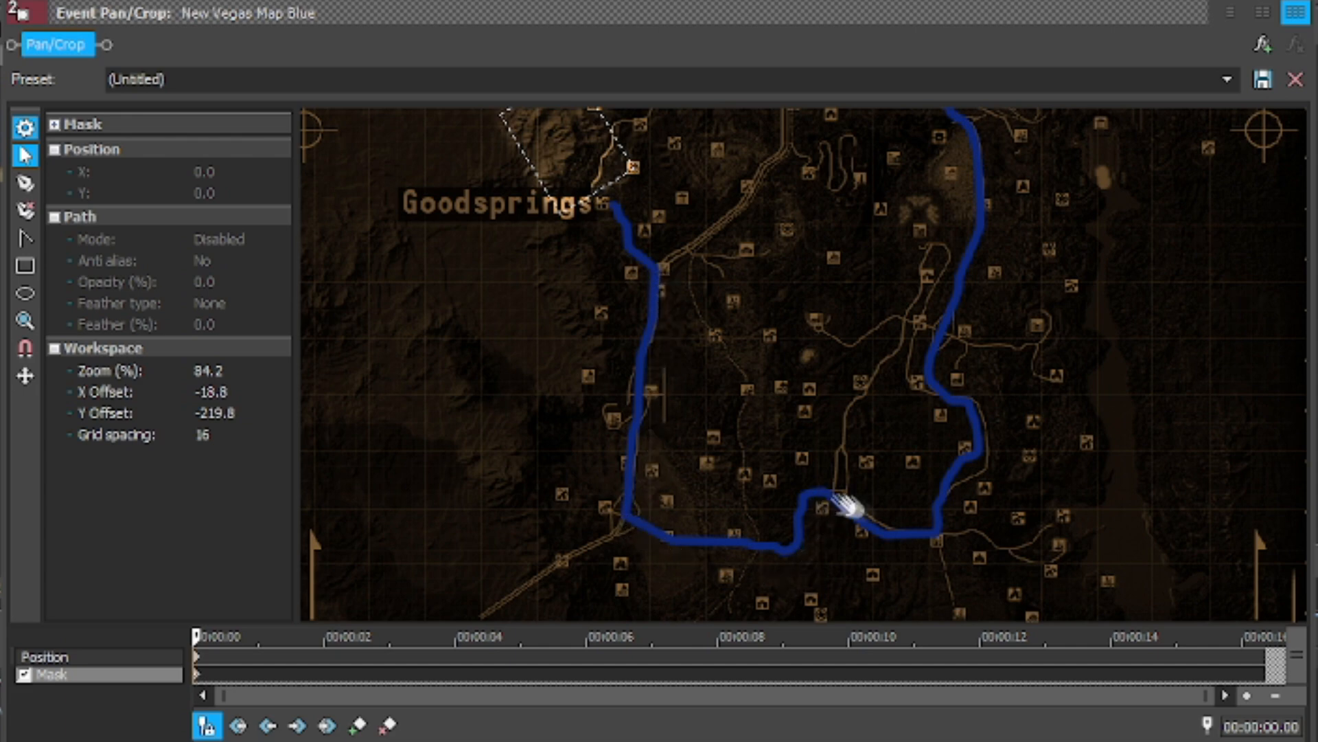
left_click_drag(1025, 339, 1036, 432)
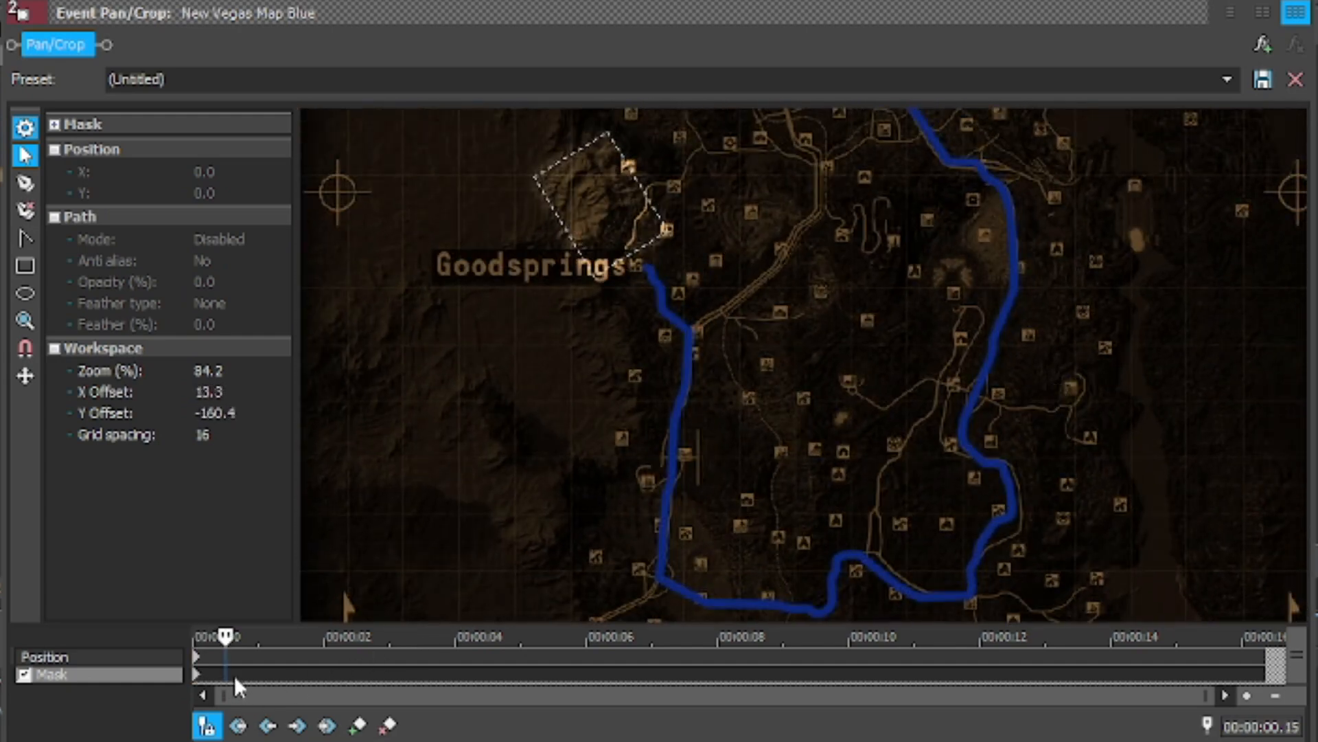
- At 00:00:01.01, stretch the mask's lower edge over the route's first bend and move its lower-right corner to about X 453.5, Y 668.7
left_click(261, 674)
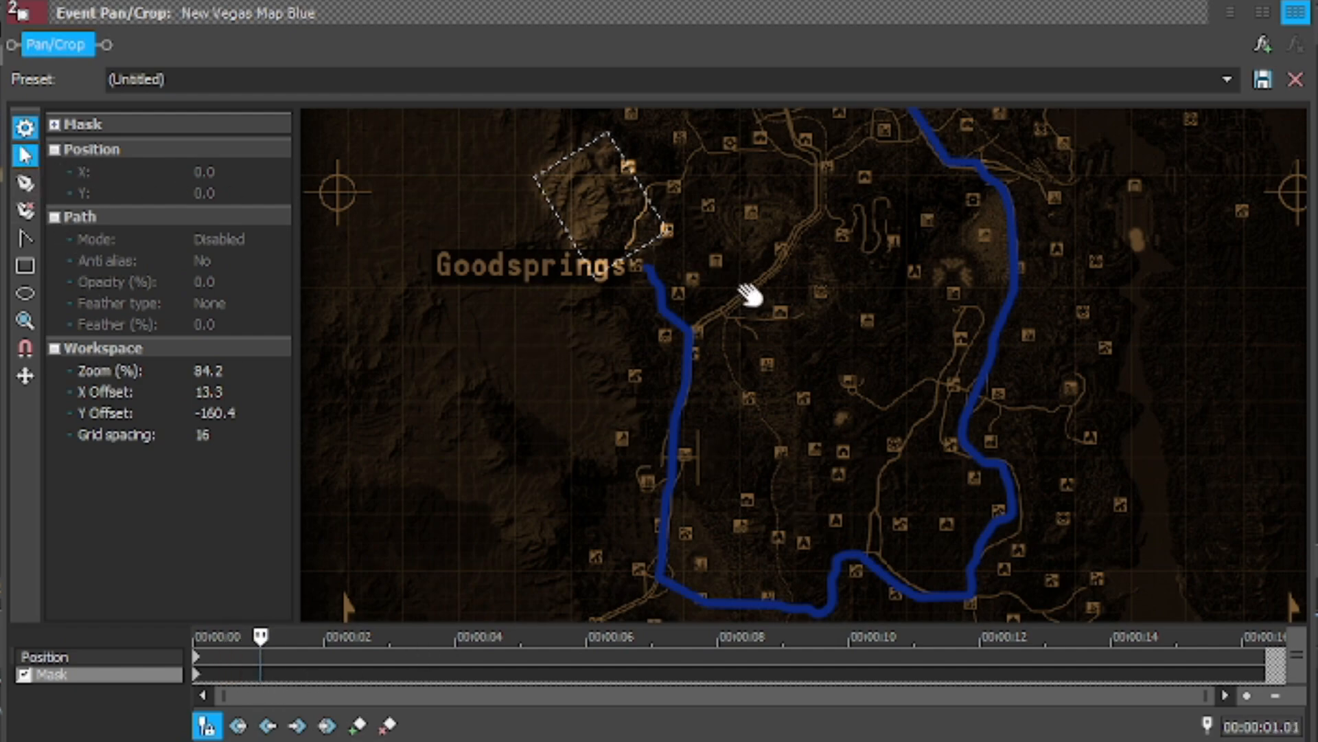
scroll(751, 294, "up", 4)
left_click_drag(713, 235, 881, 448)
scroll(804, 423, "up", 3)
left_click_drag(820, 496, 824, 328)
left_click(736, 199)
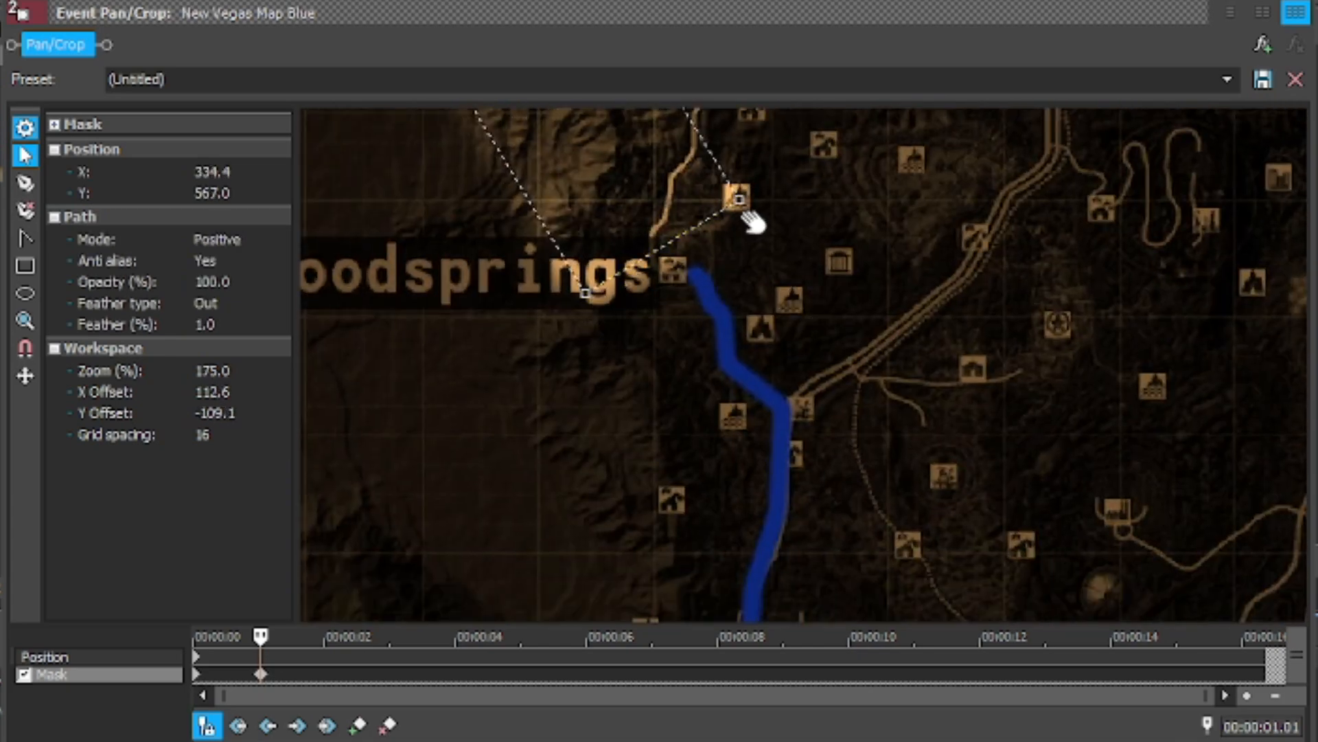
left_click_drag(740, 200, 868, 369)
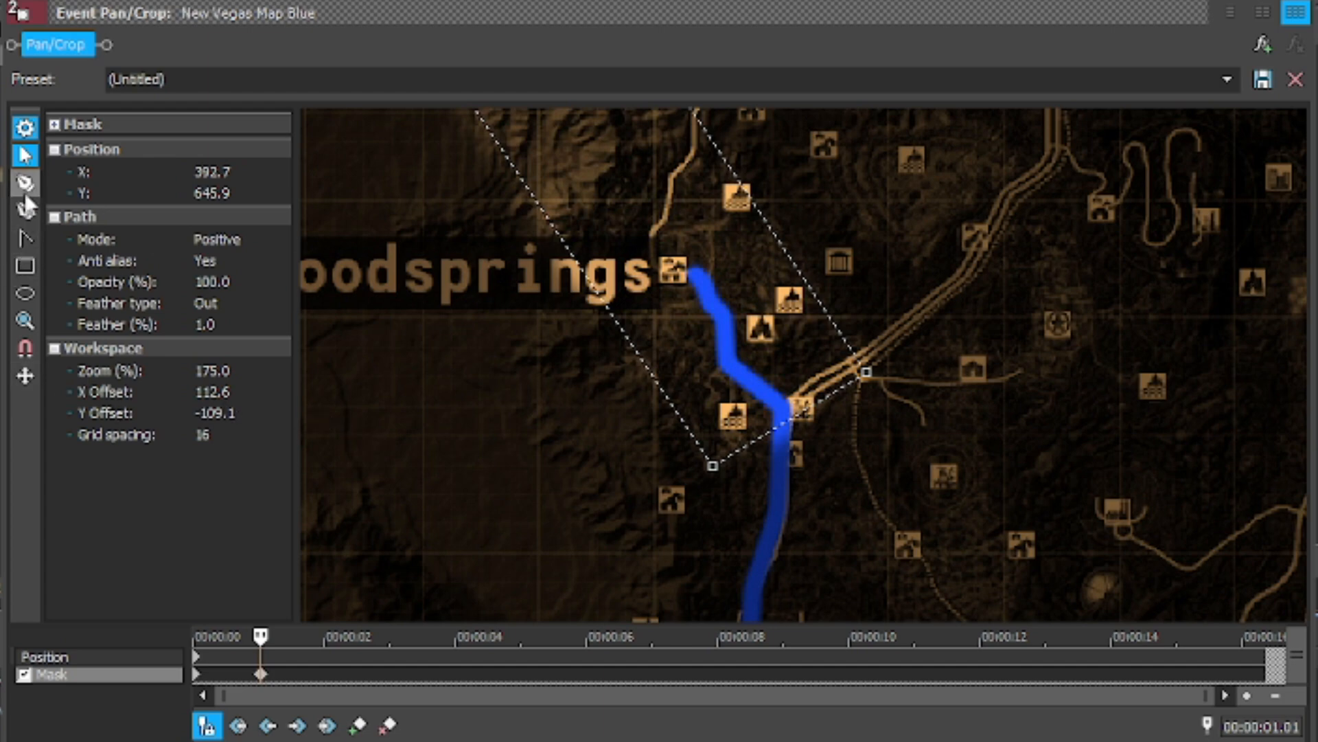
left_click(863, 372)
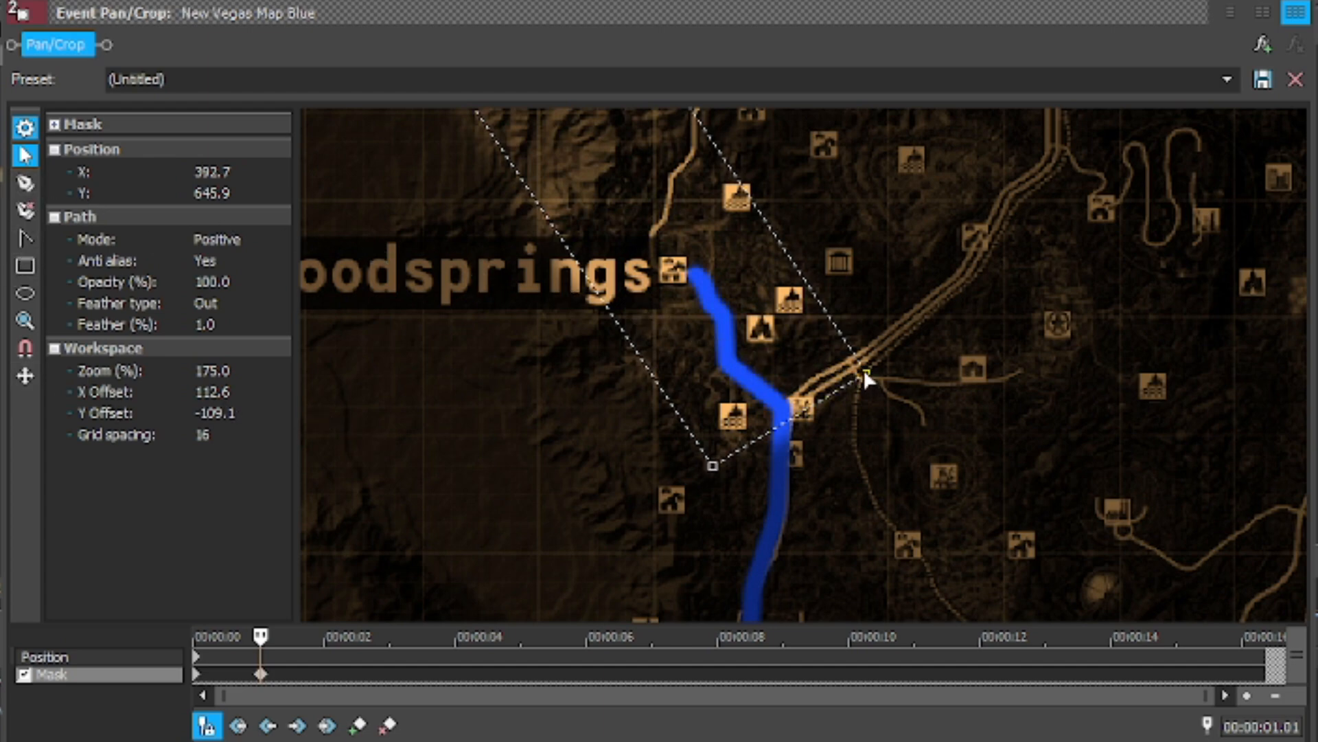
left_click_drag(867, 374, 923, 472)
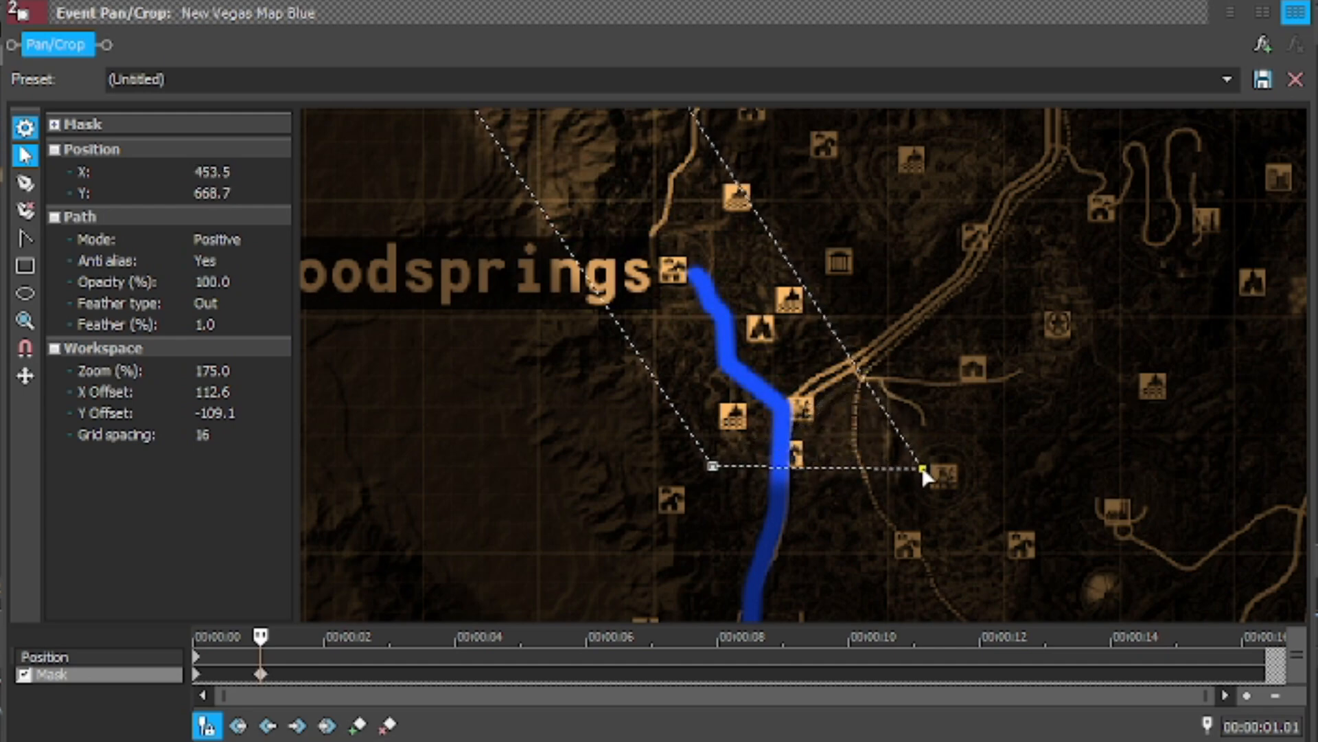
- Try tilting the mask's lower edge across the route by moving its lower-right corner to about X 439.5, Y 633.5
scroll(923, 474, "down", 5)
left_click_drag(928, 545, 1034, 383)
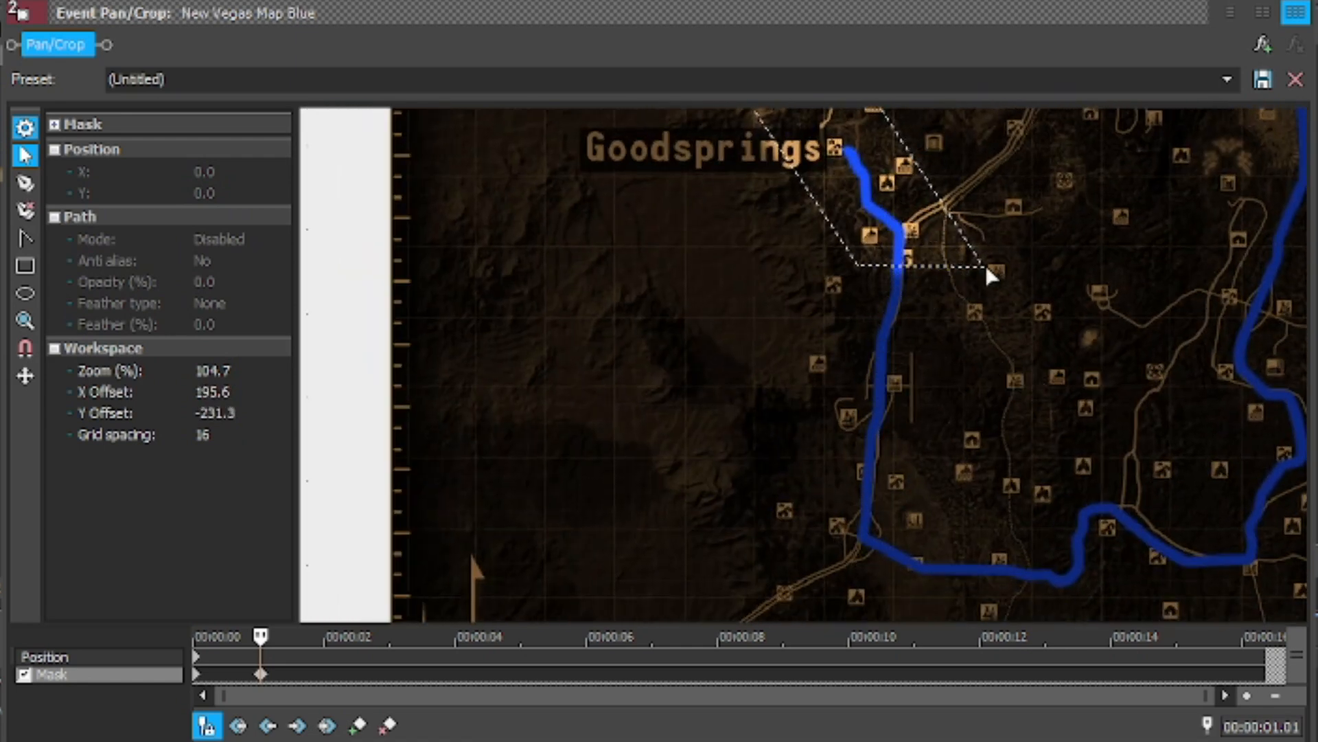
scroll(991, 275, "up", 5)
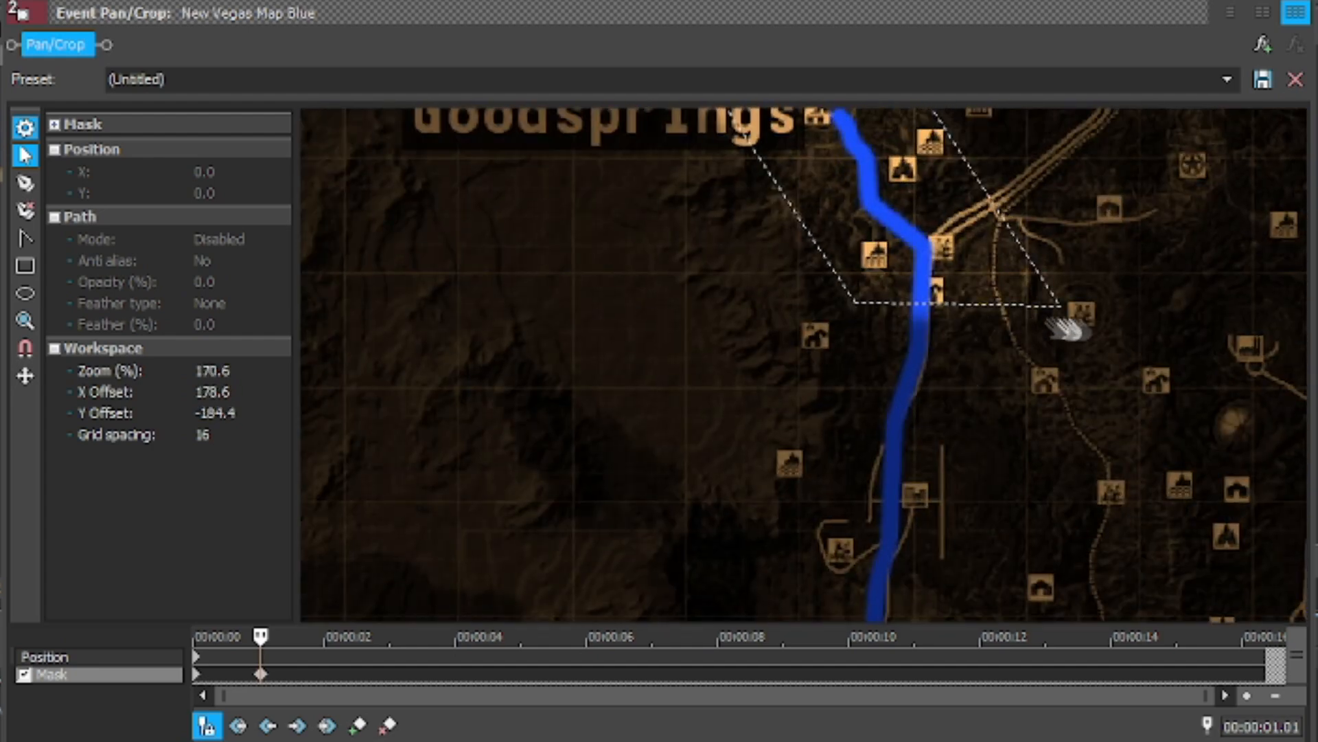
left_click_drag(1057, 309, 1031, 231)
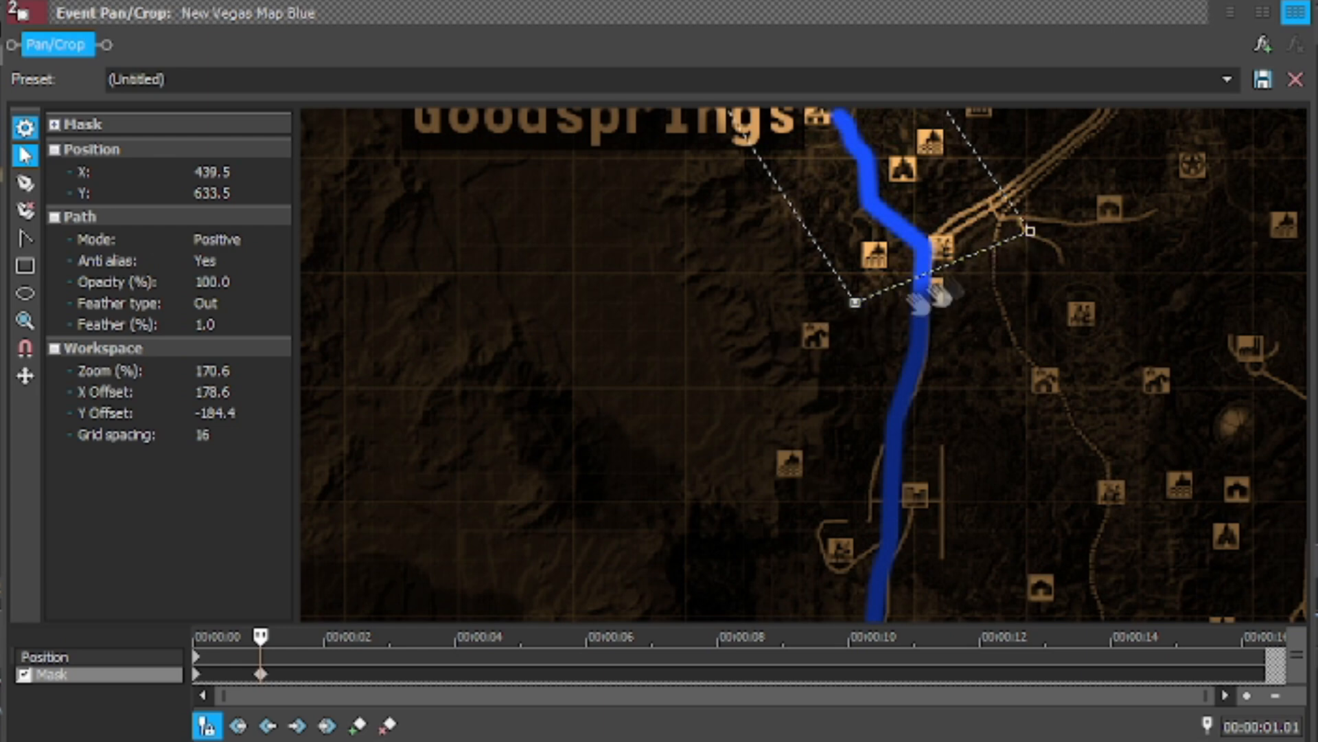
- Switch the mask's feather type to None to compare the hard edge, and restore it to Out
left_click(200, 306)
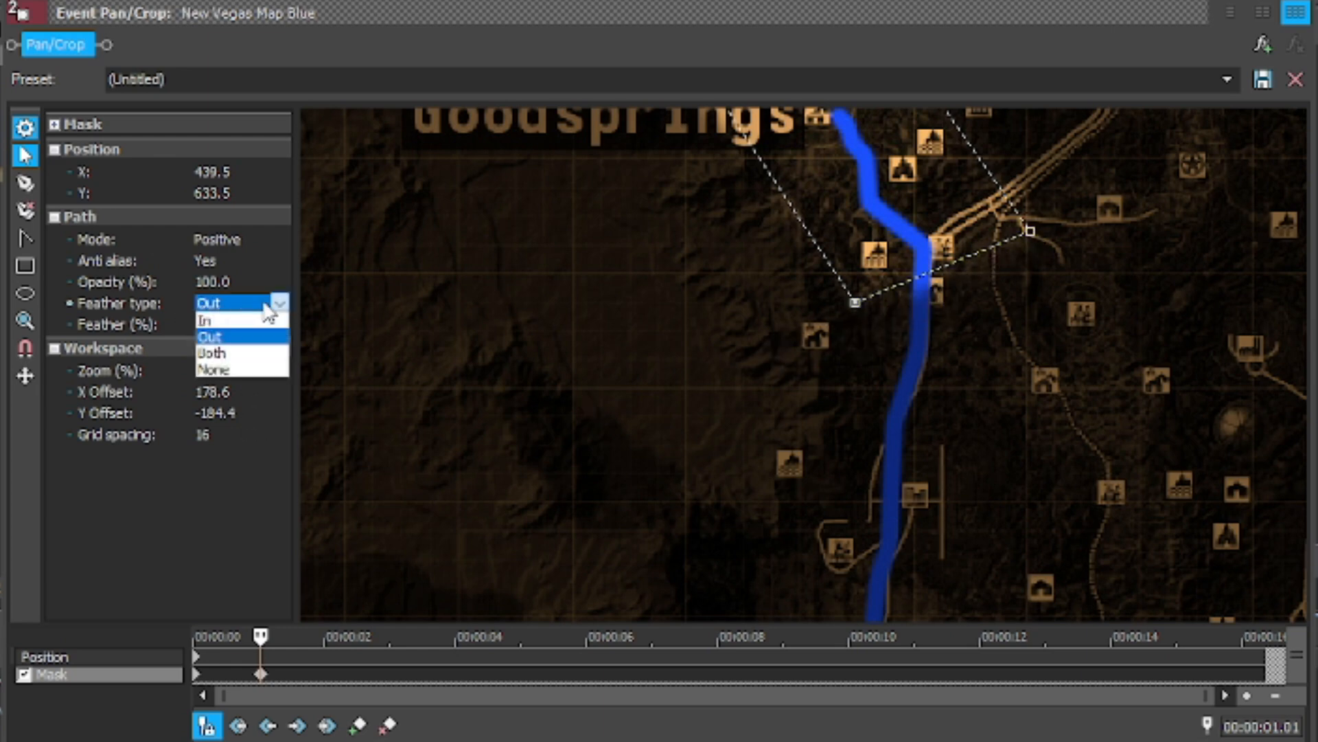
left_click(220, 369)
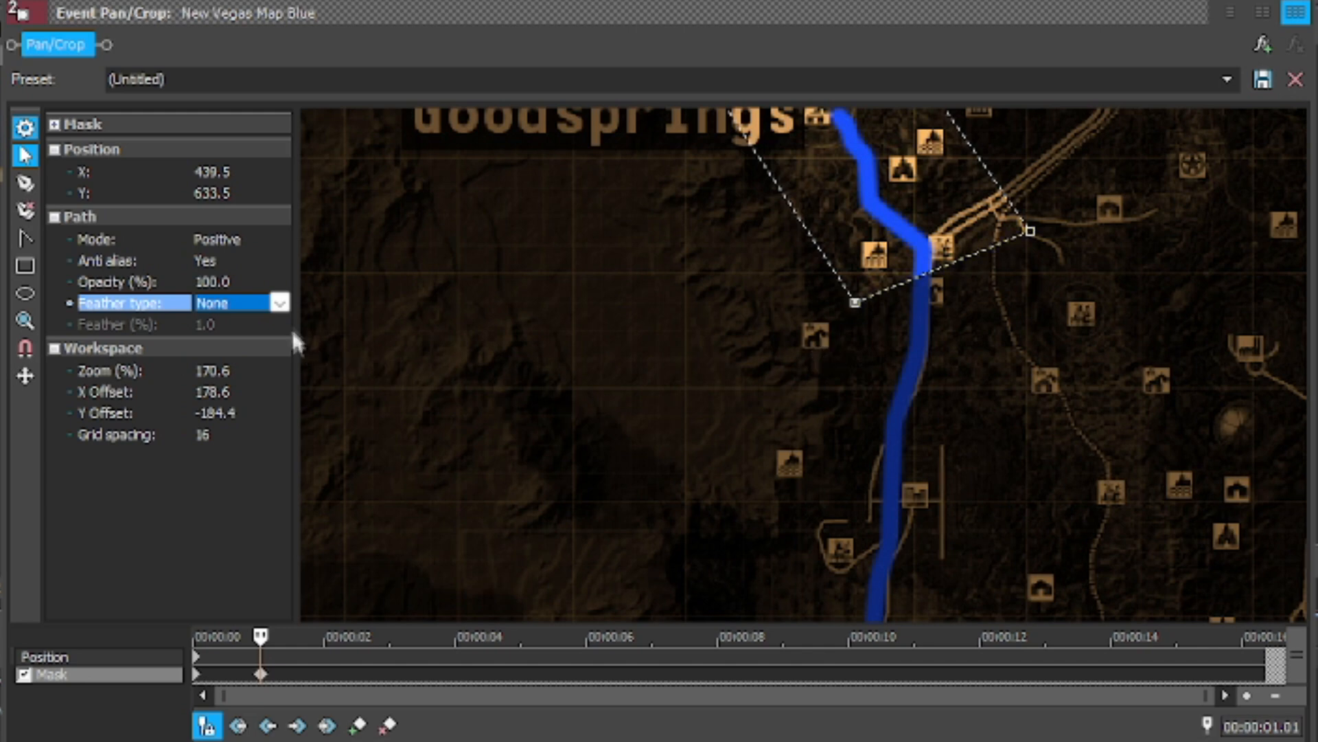
left_click(280, 303)
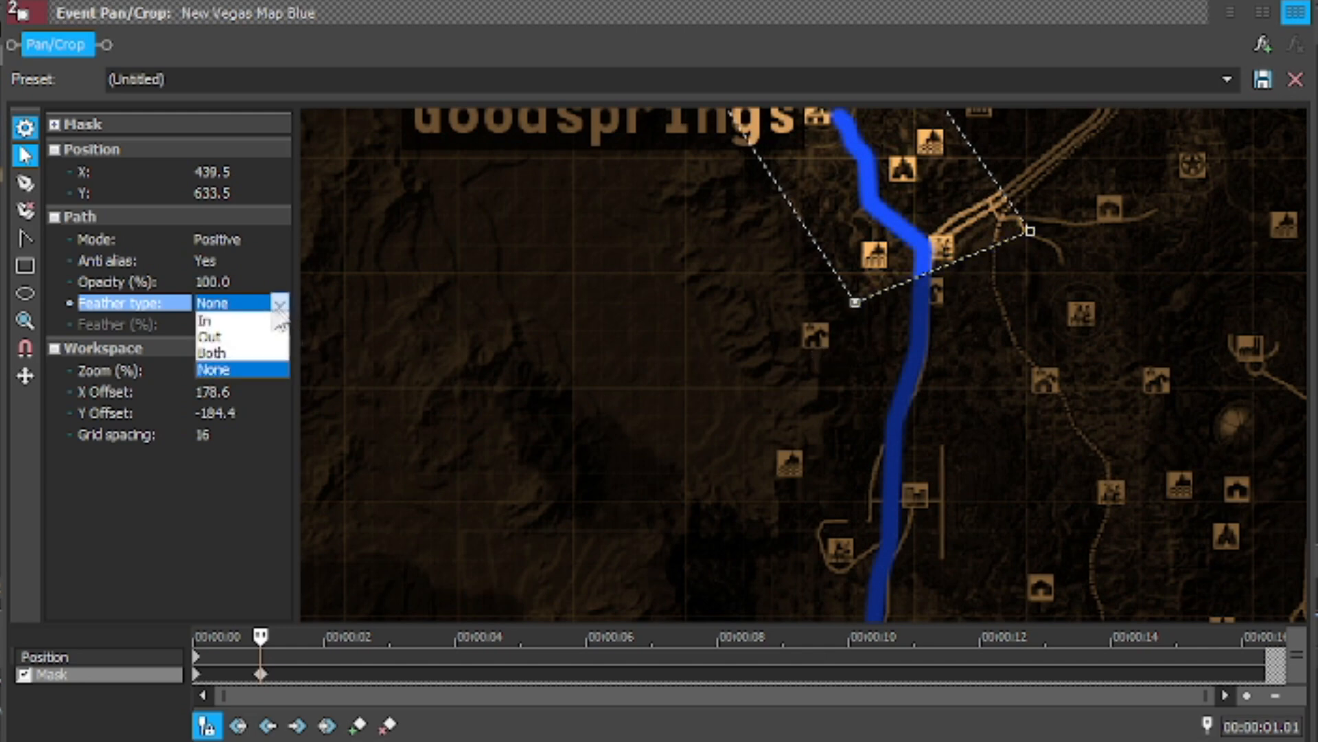
left_click(209, 336)
- Level the mask's lower edge by moving its lower-right corner to about X 448.2, Y 669.3, and compare the first two mask keyframes
left_click_drag(1030, 231, 1049, 308)
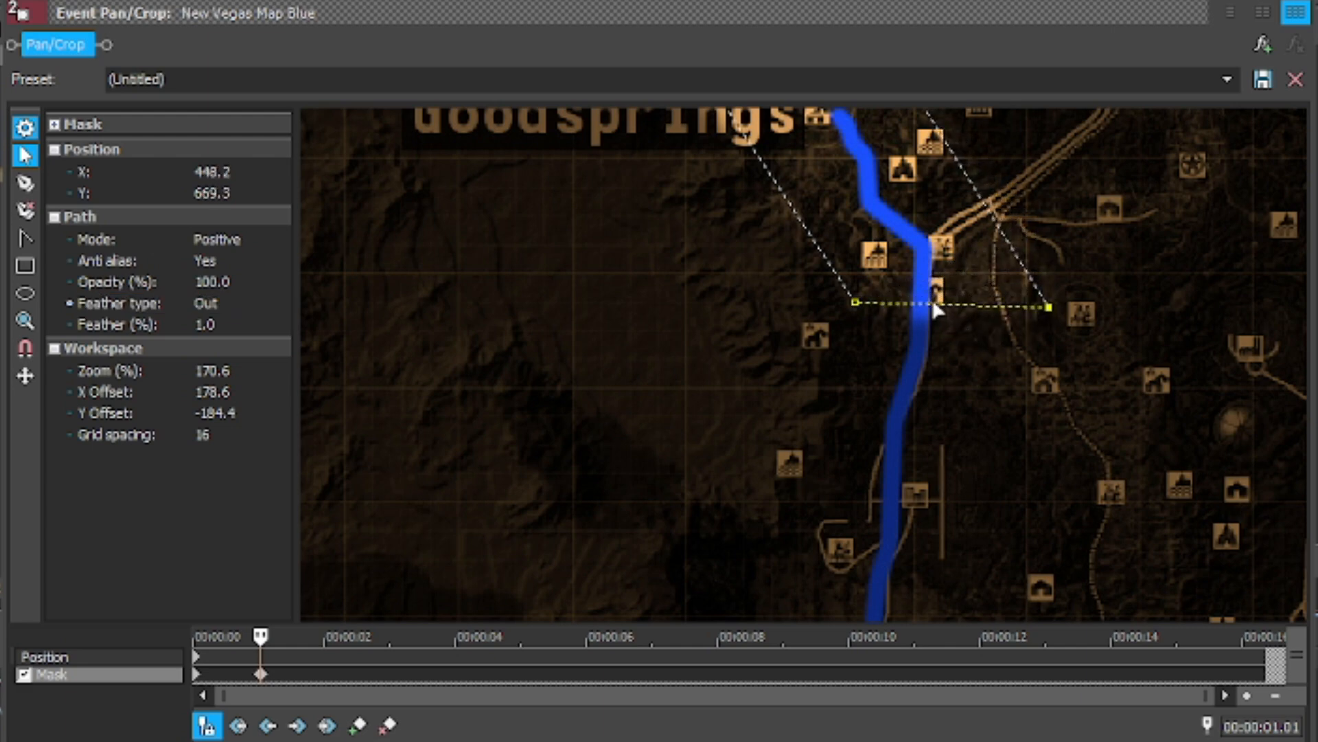
scroll(647, 545, "down", 10)
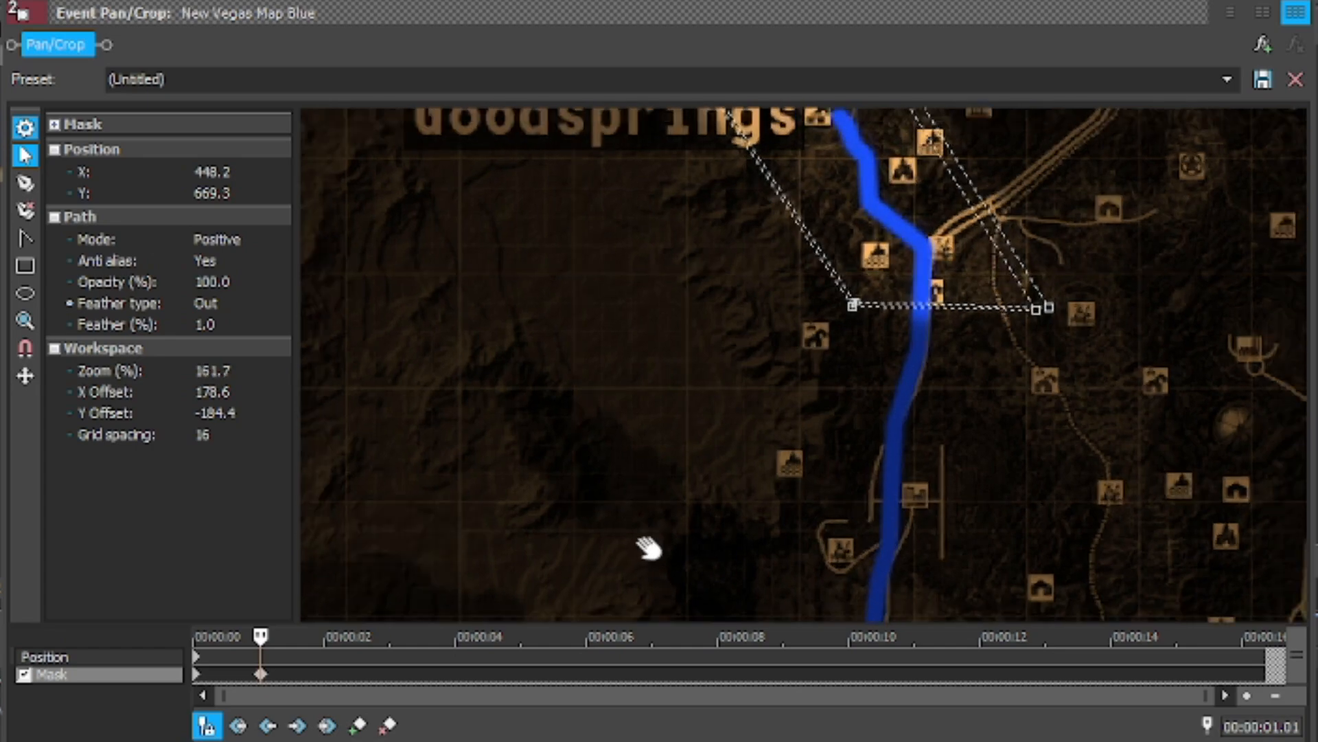
left_click(875, 480)
left_click_drag(875, 480, 848, 455)
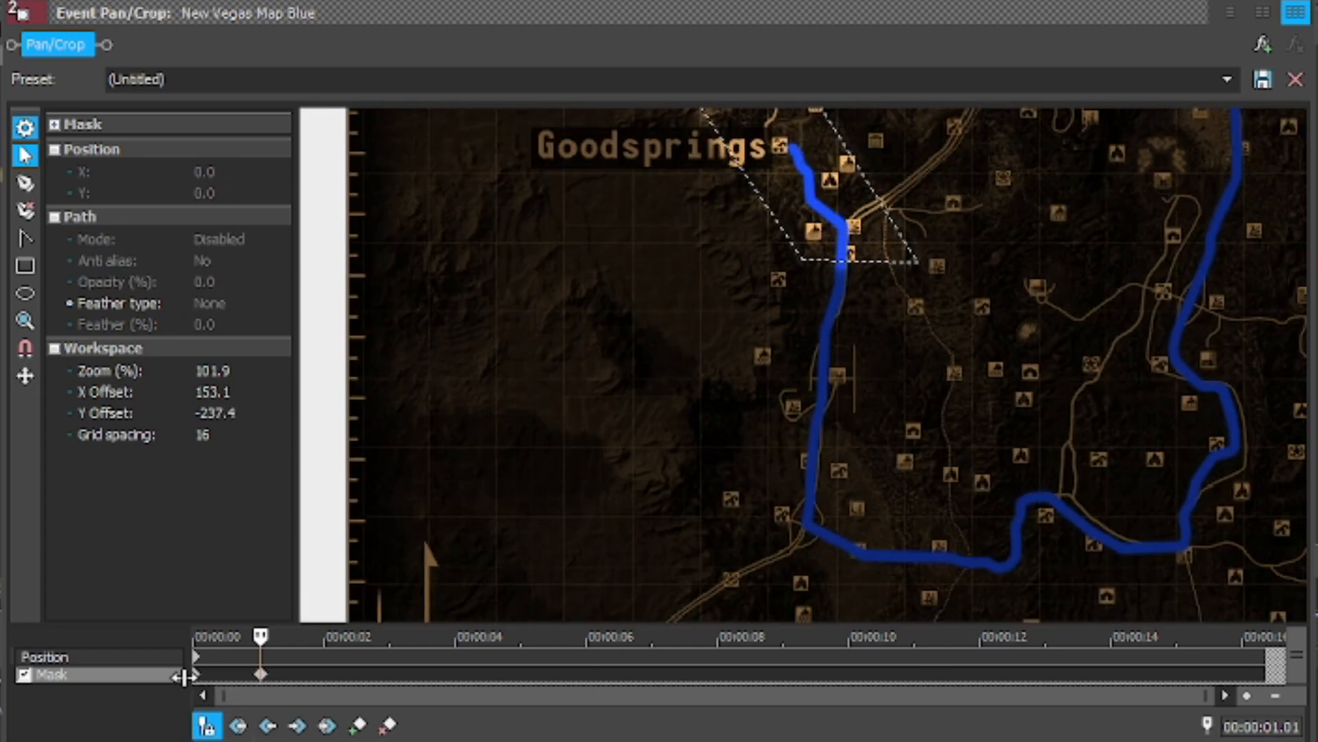
left_click(199, 676)
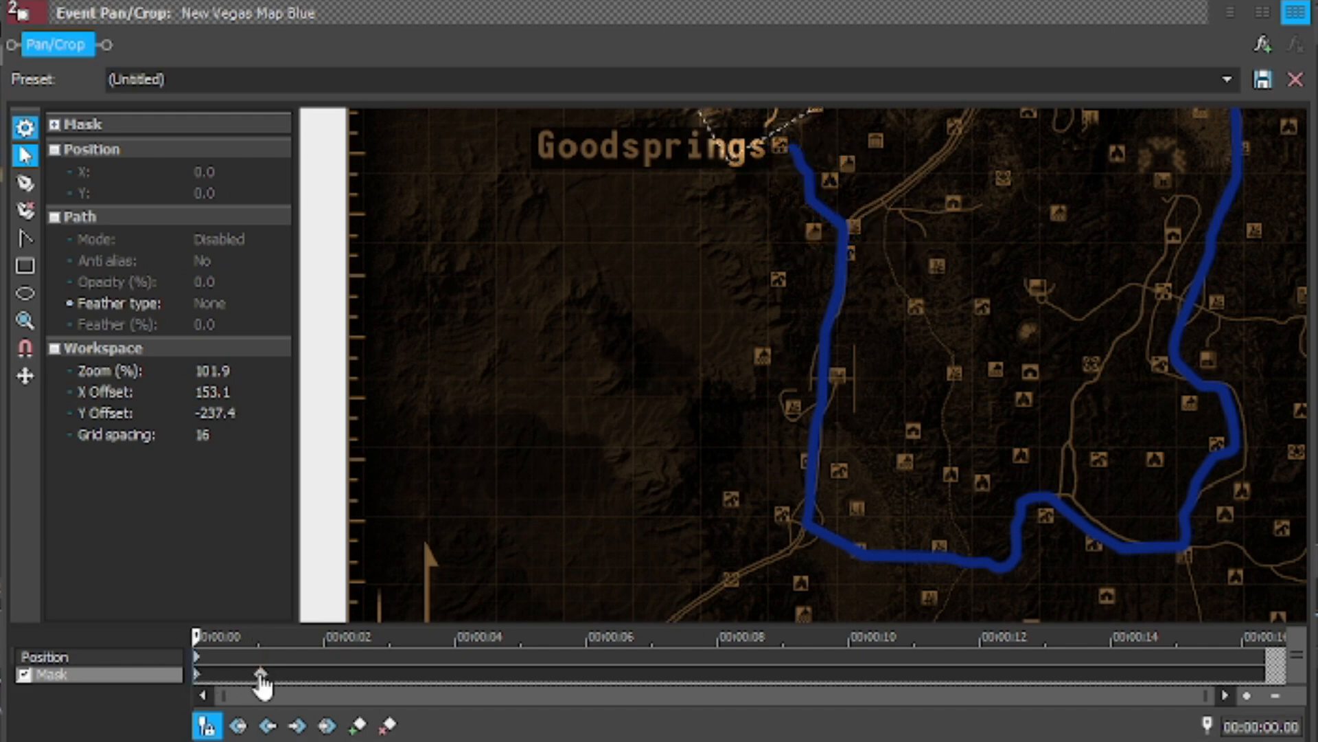
left_click(260, 675)
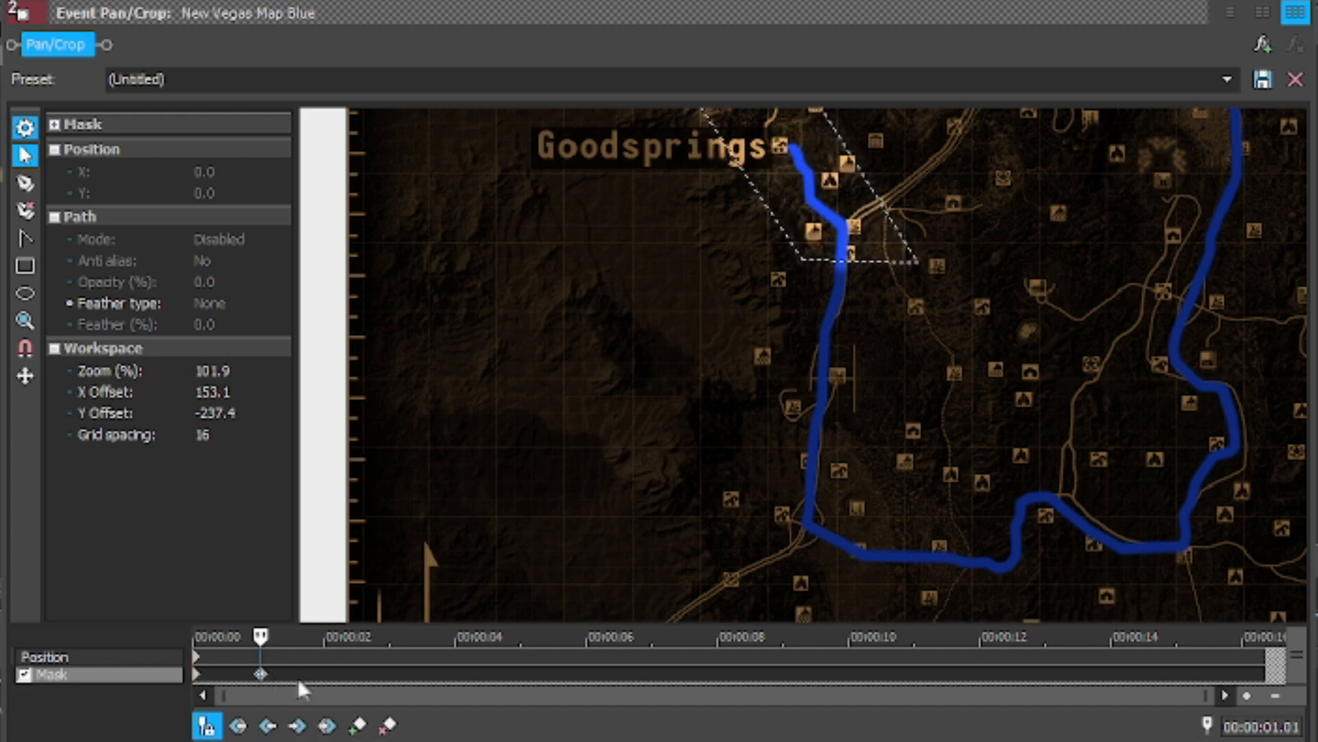
- Create a third mask keyframe at 00:00:03.12
left_click(417, 677)
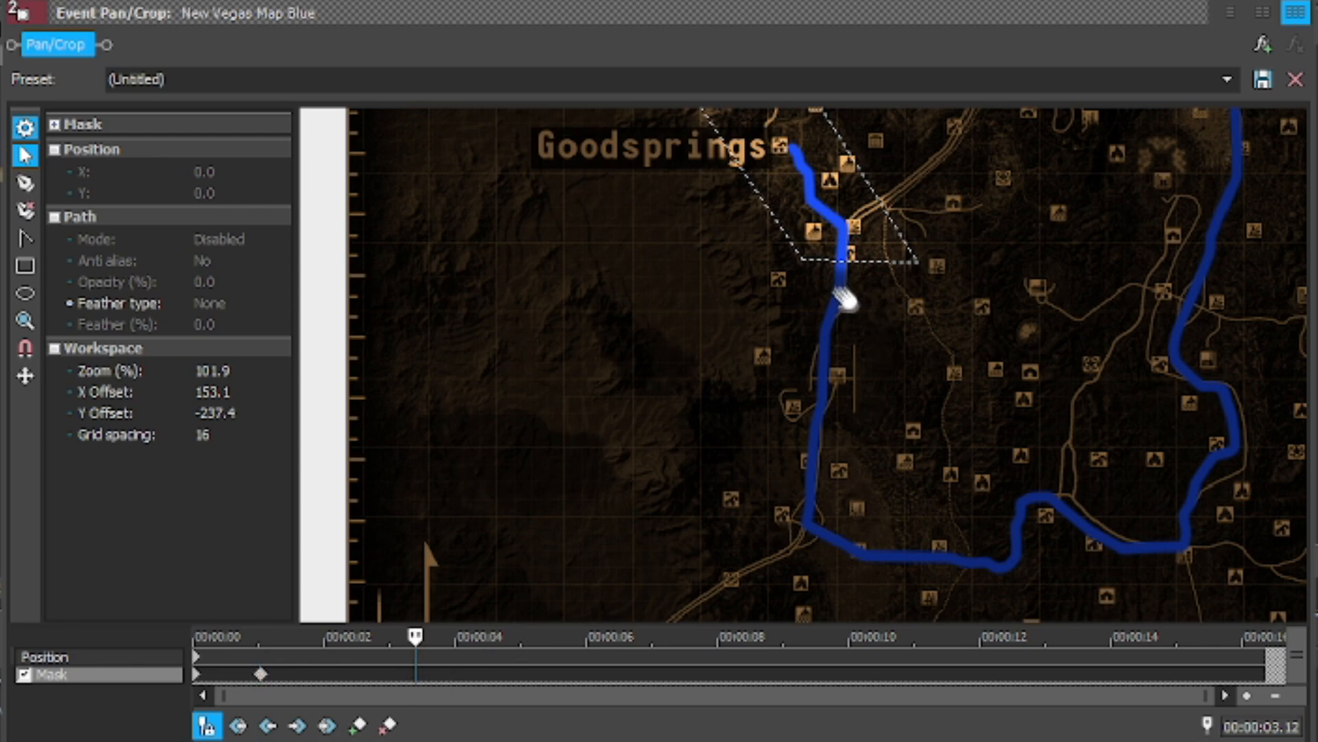
scroll(869, 295, "up", 3)
left_click_drag(872, 354, 879, 343)
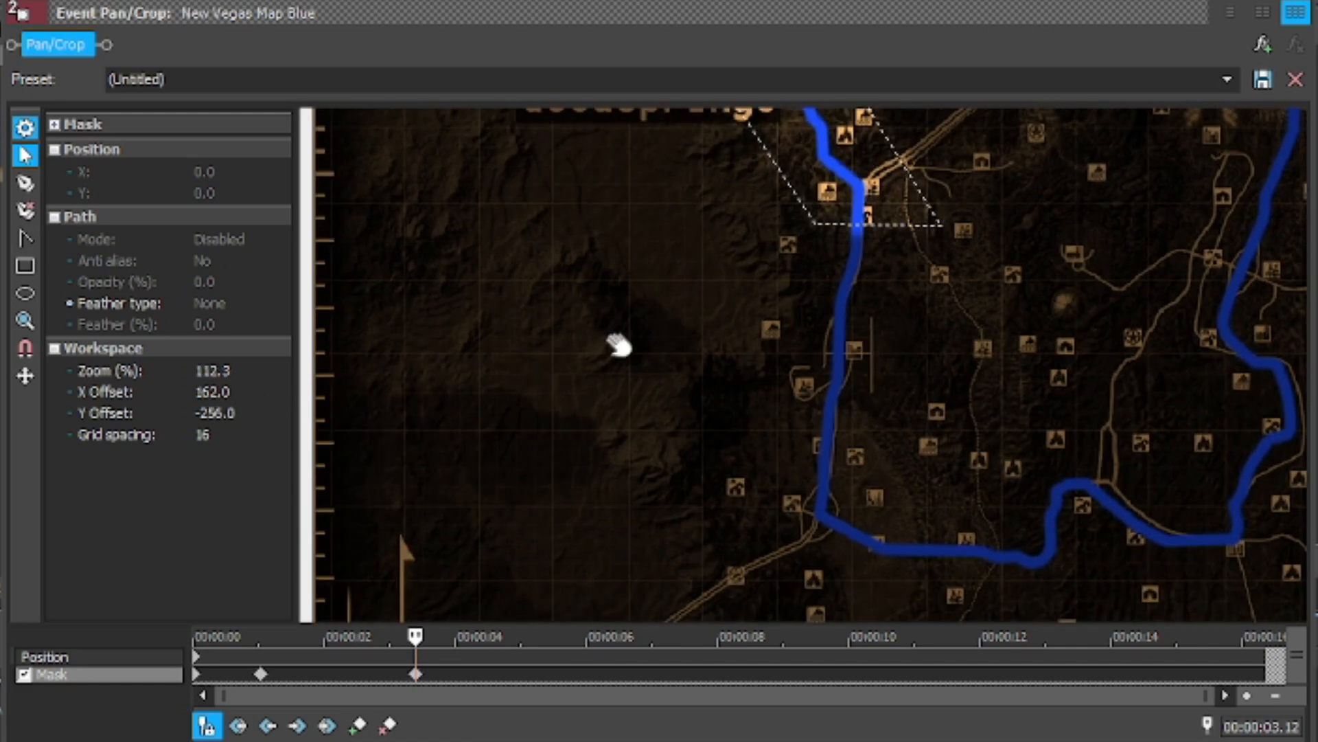
- Try to pull the mask's existing lower edge down the route to about X 374.5, Y 819.5, and undo it
left_click(942, 227)
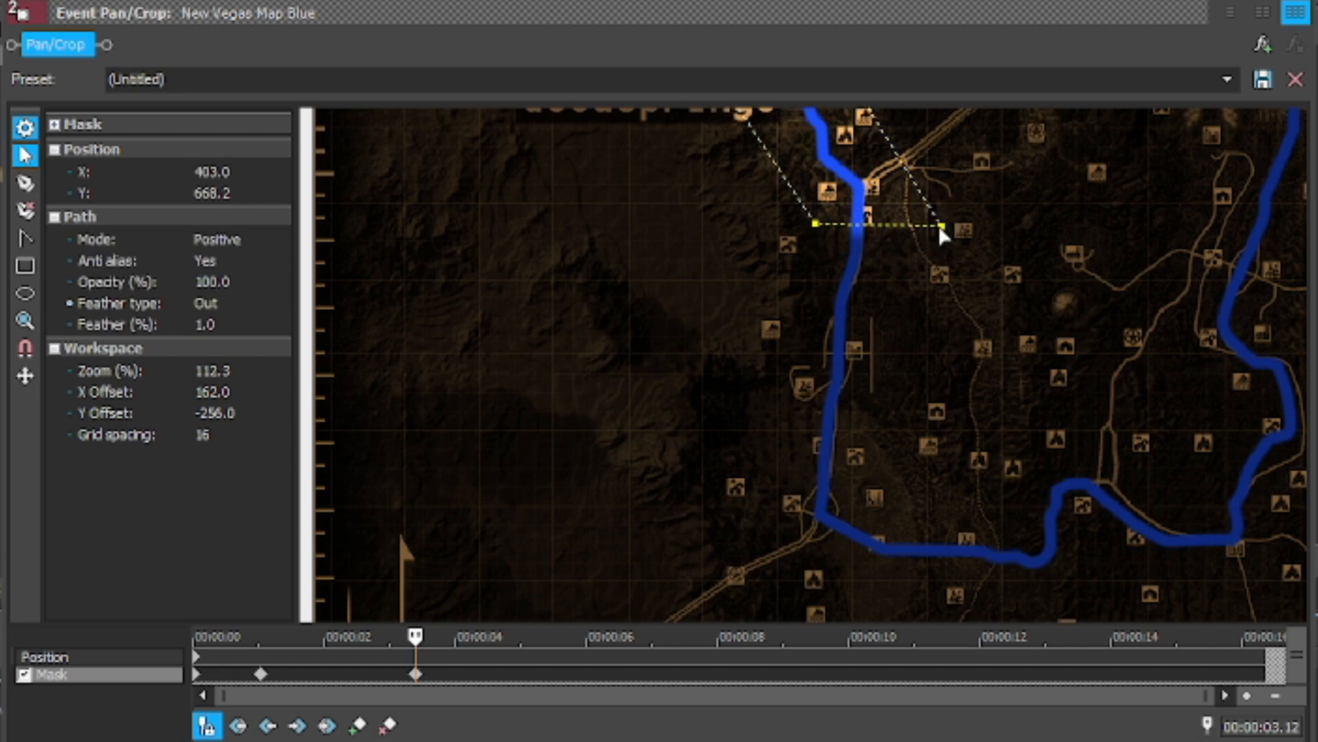
left_click_drag(944, 236, 901, 440)
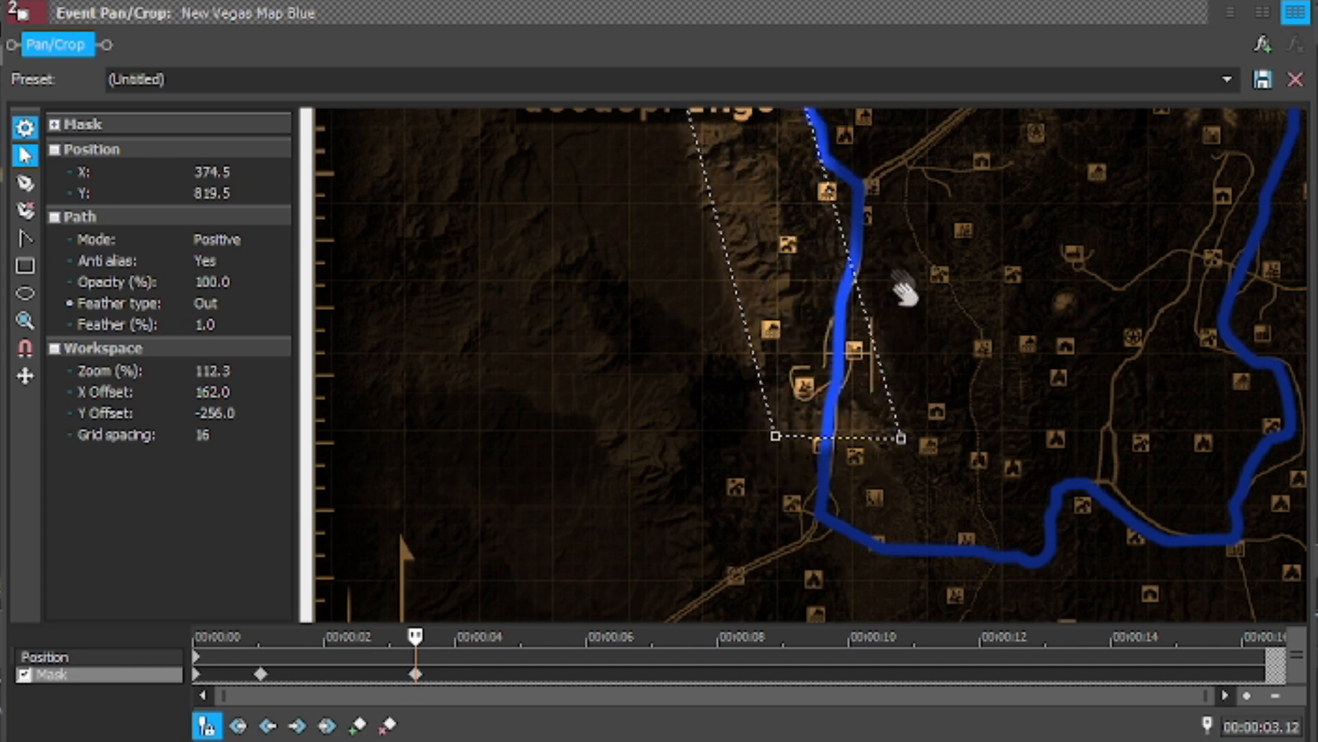
left_click_drag(903, 446, 921, 383)
key("ctrl+z")
key("ctrl+z")
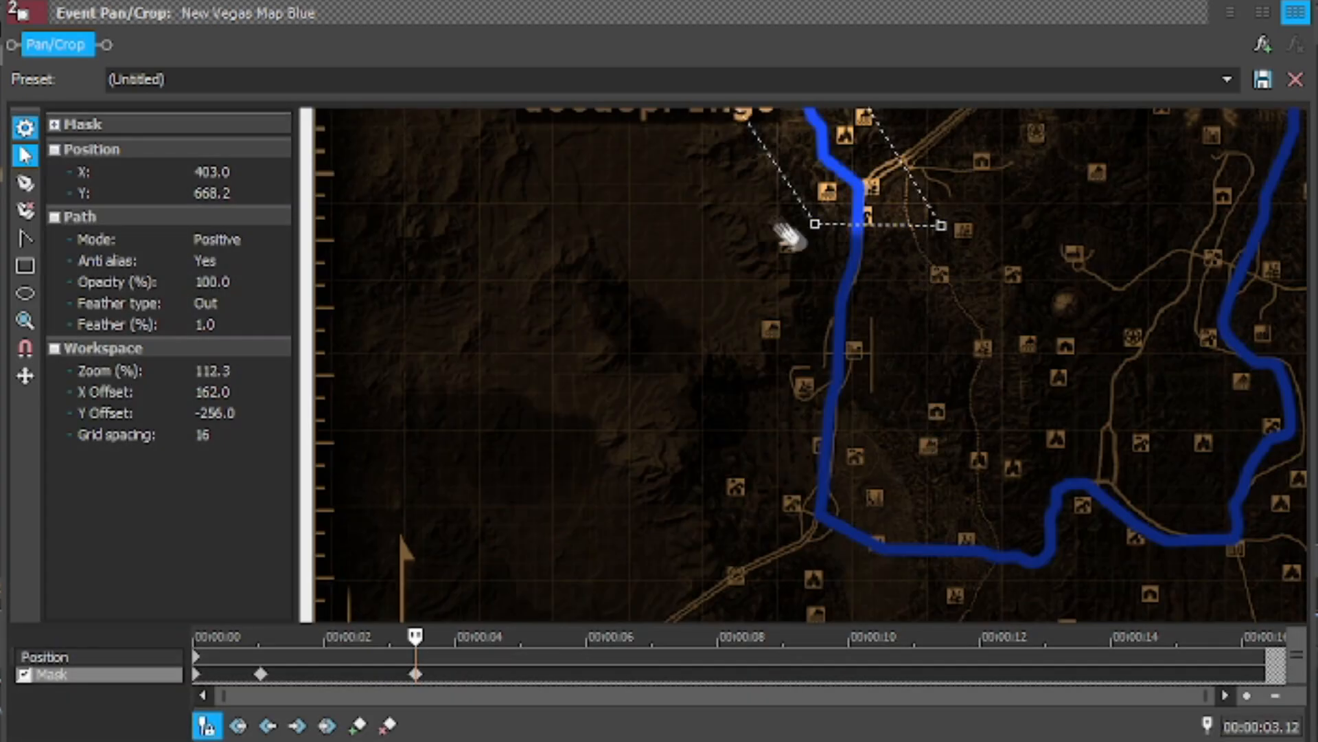
- Add two anchor points on the mask's lower edge at about X 369.6 and X 425.6, and move the lower-left corner outward
left_click(24, 183)
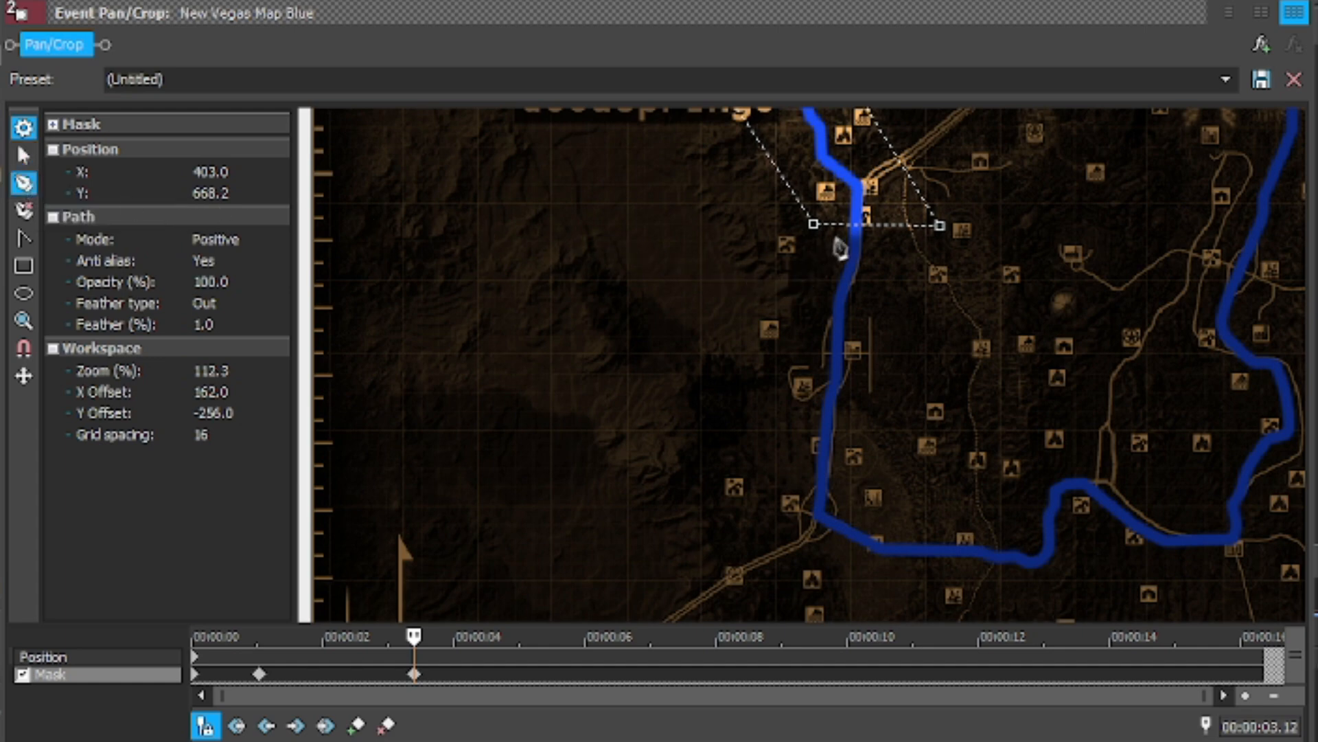
left_click(831, 224)
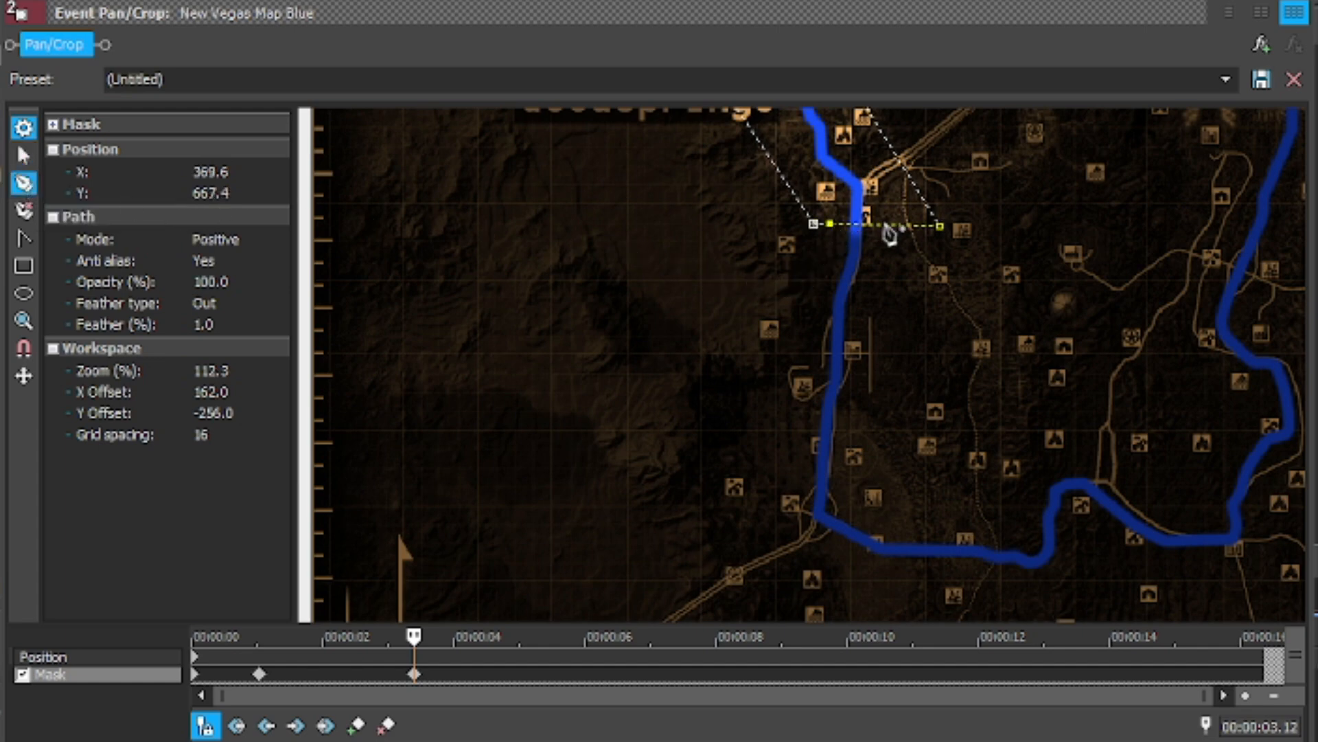
left_click(909, 225)
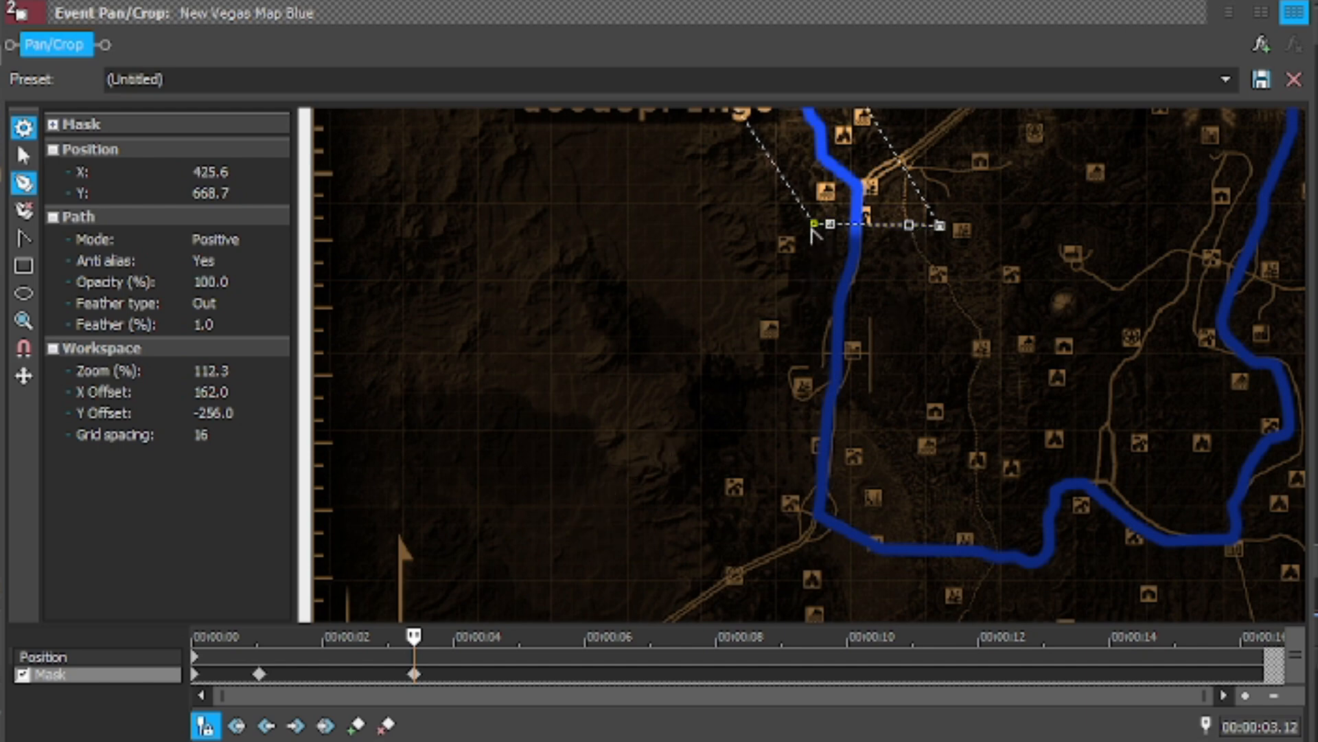
left_click(25, 156)
left_click_drag(815, 227, 786, 223)
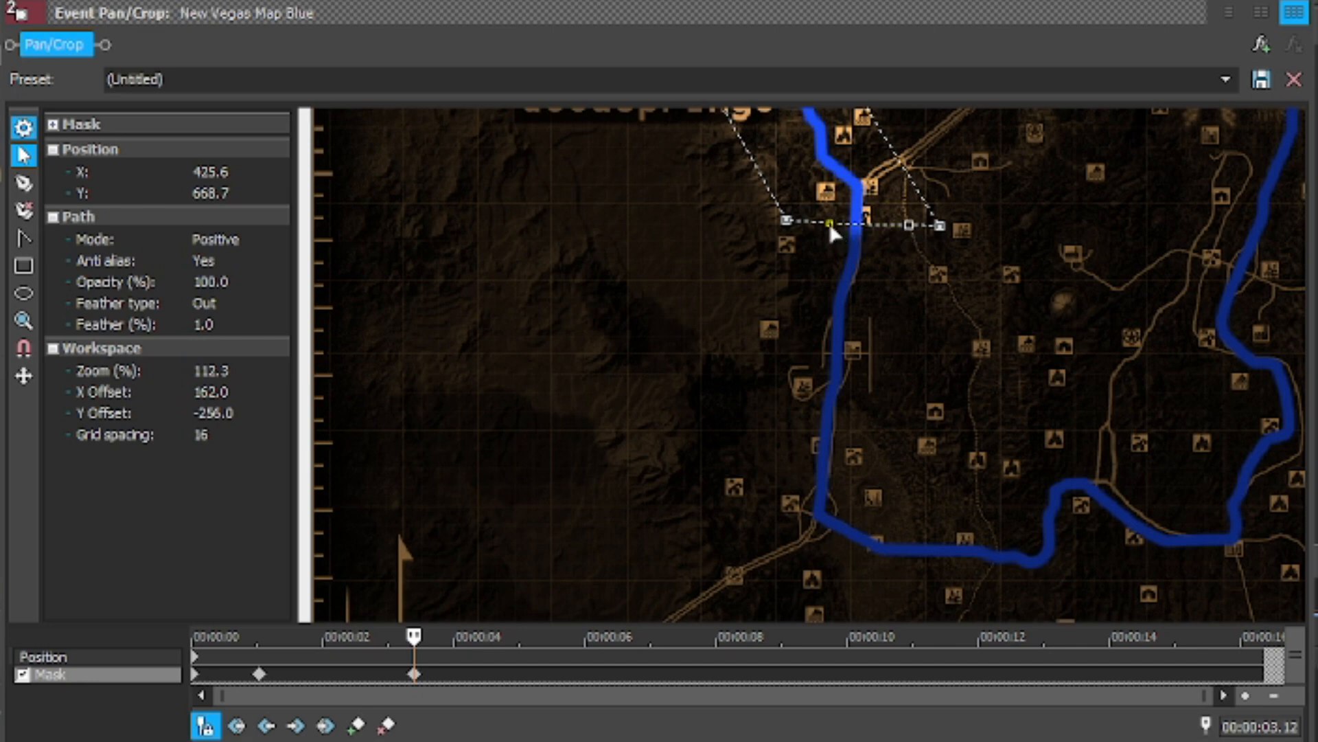
- Extend the two added anchors down to the route's lower corner, place the left one at about X 334.9, Y 936.2, and preview the animation
left_click_drag(909, 227, 885, 375)
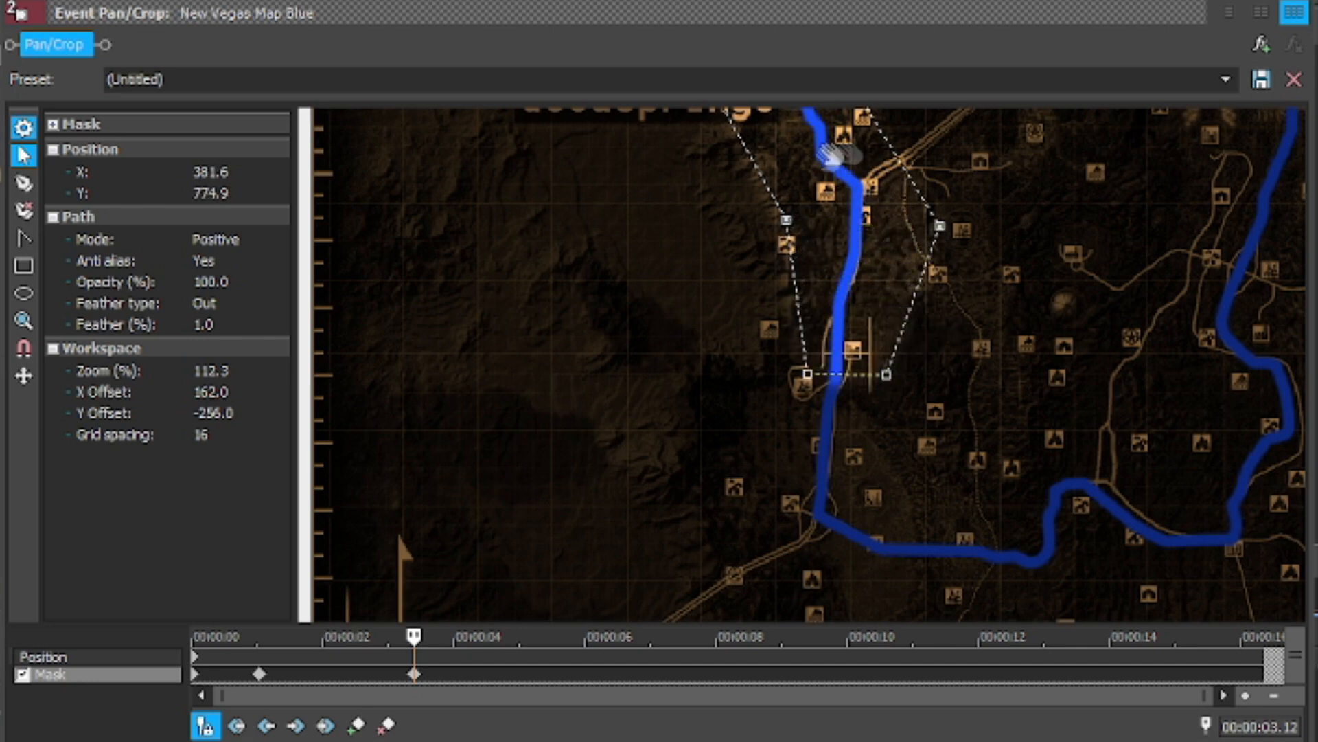
left_click_drag(887, 381, 863, 521)
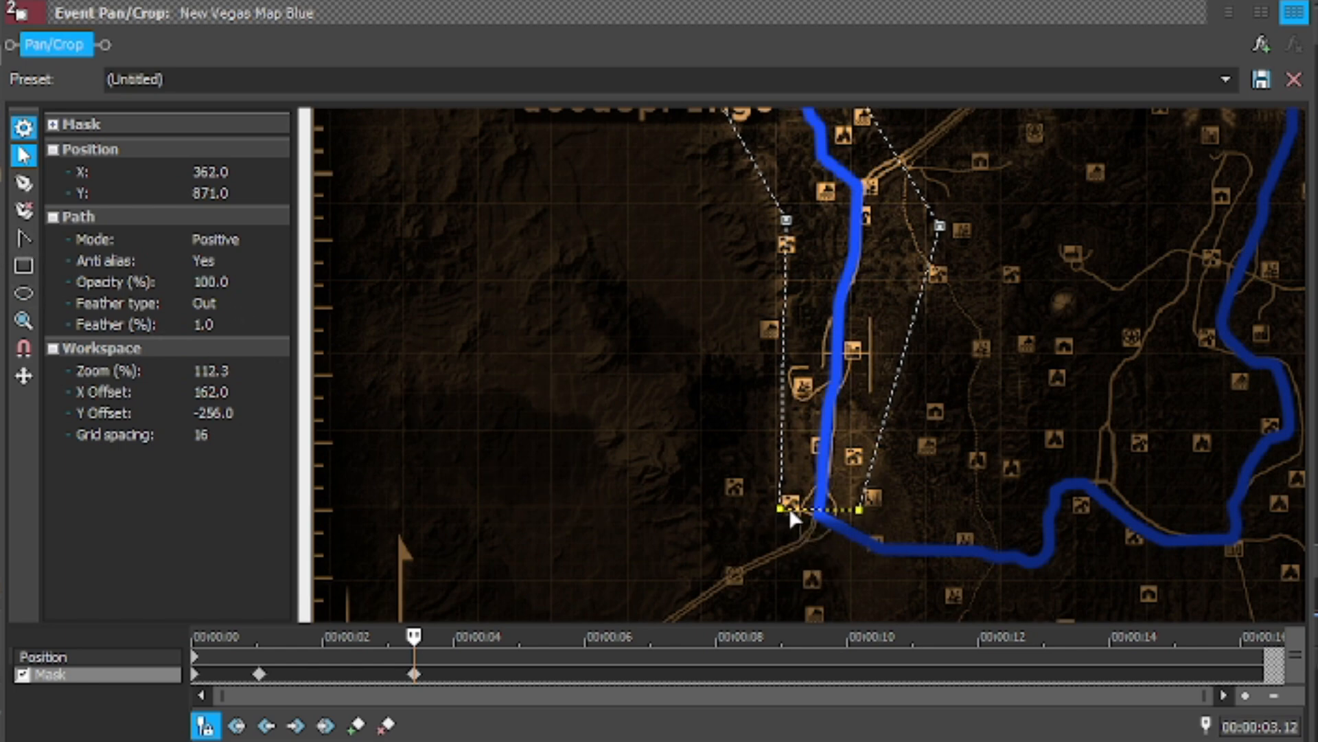
left_click_drag(781, 513, 784, 610)
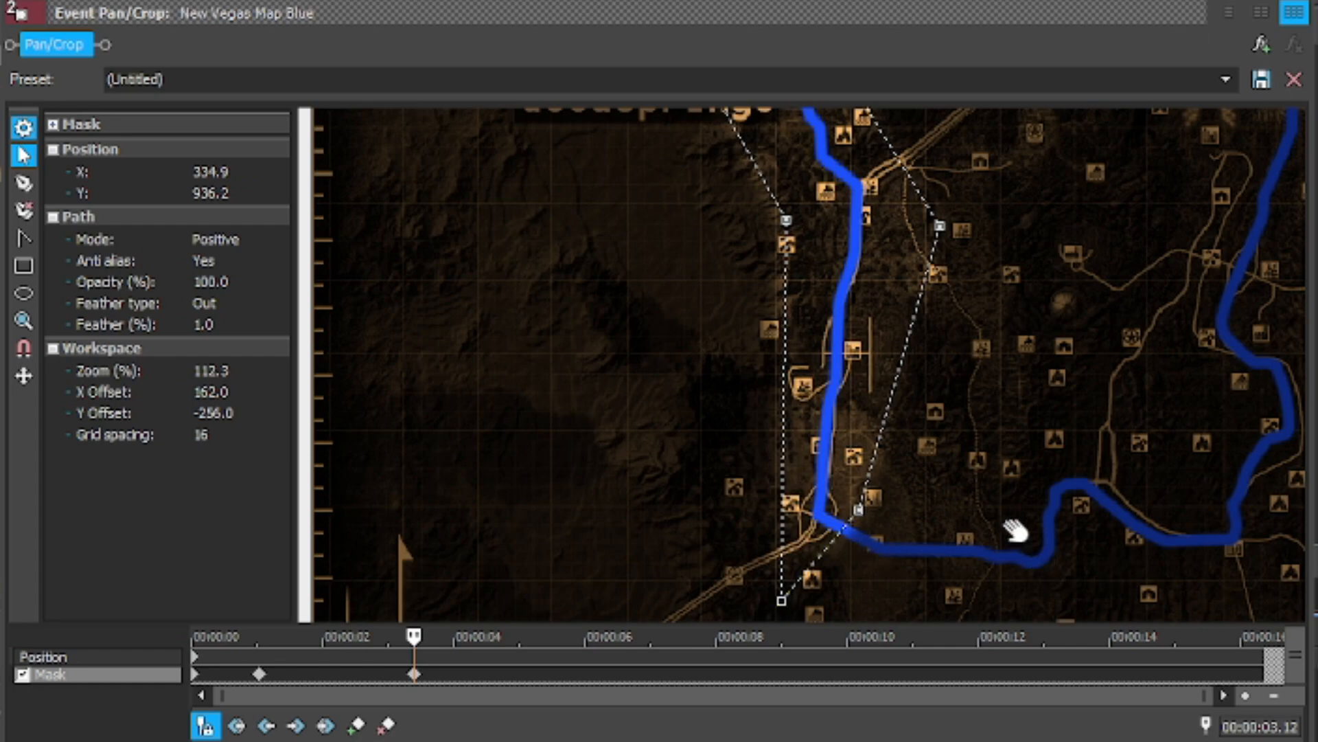
scroll(1014, 529, "up", 2)
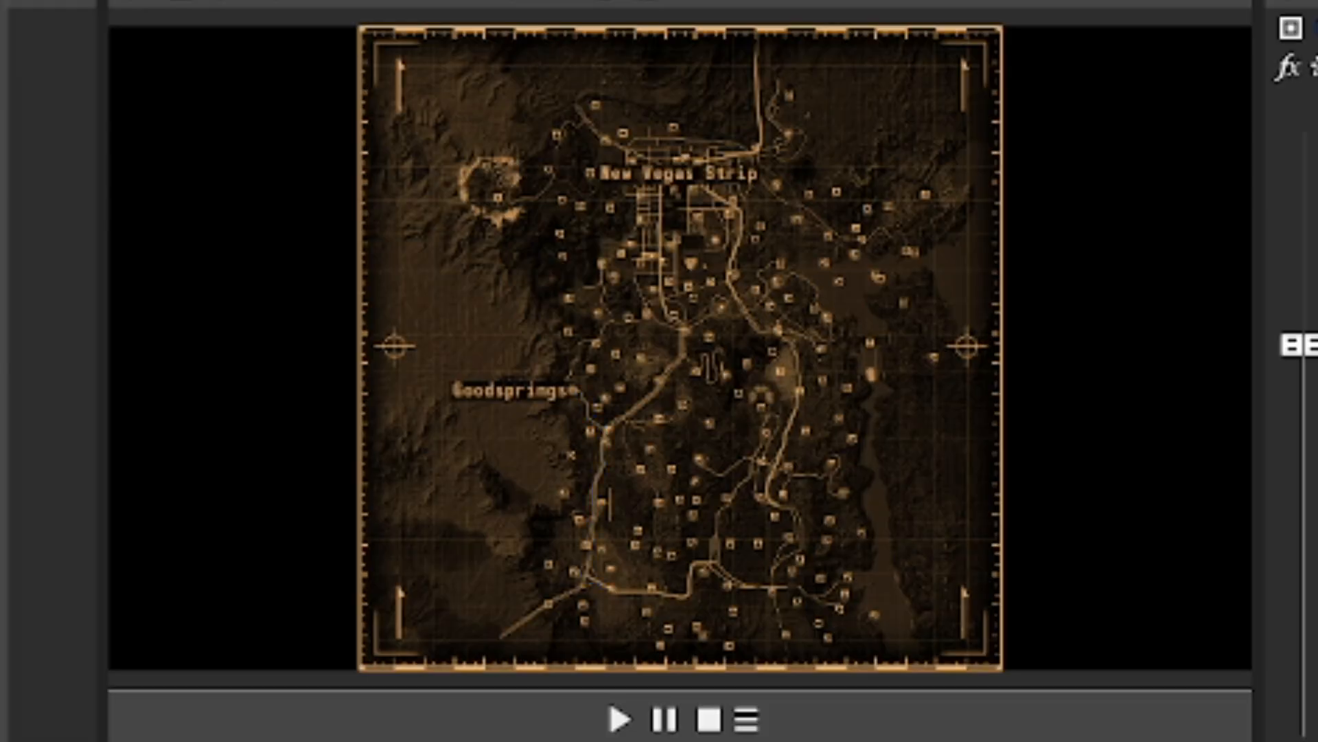
left_click(620, 719)
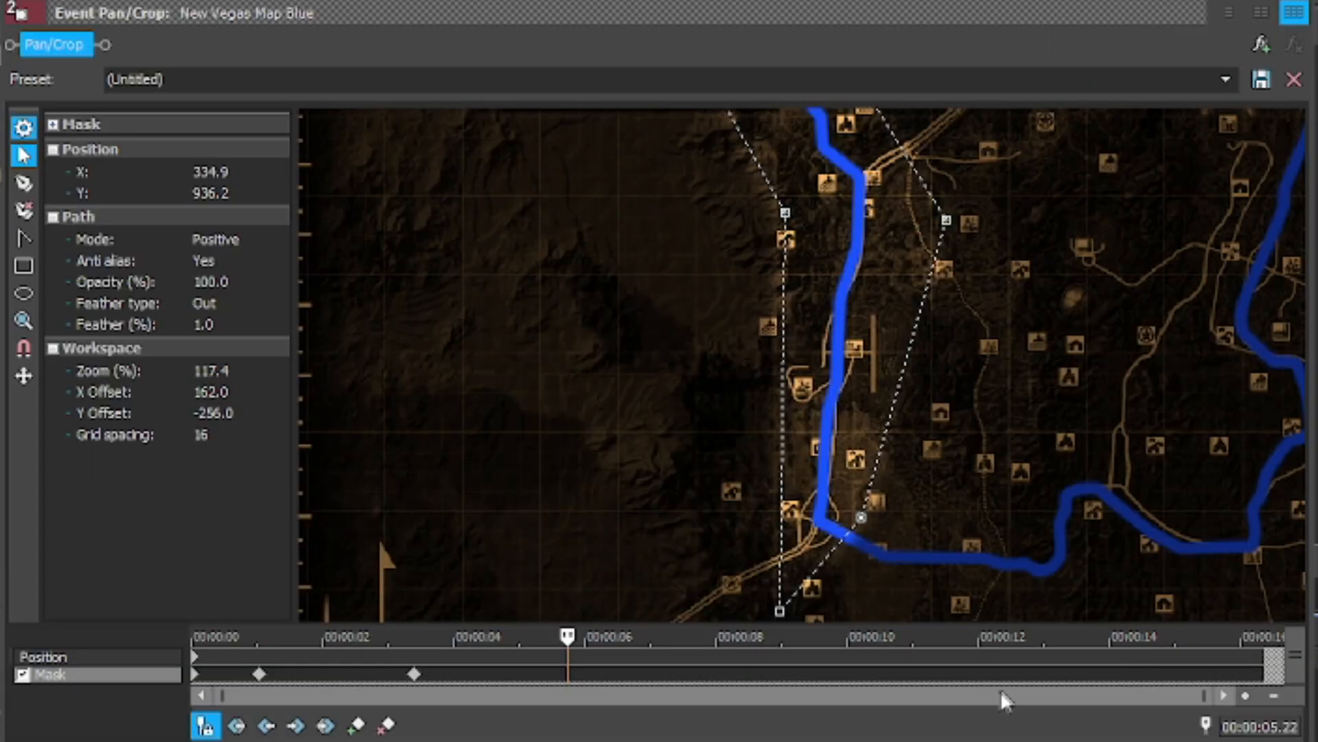
- Create a fourth mask keyframe and shift it to 00:00:05.11
scroll(976, 590, "down", 3)
left_click_drag(968, 534, 862, 505)
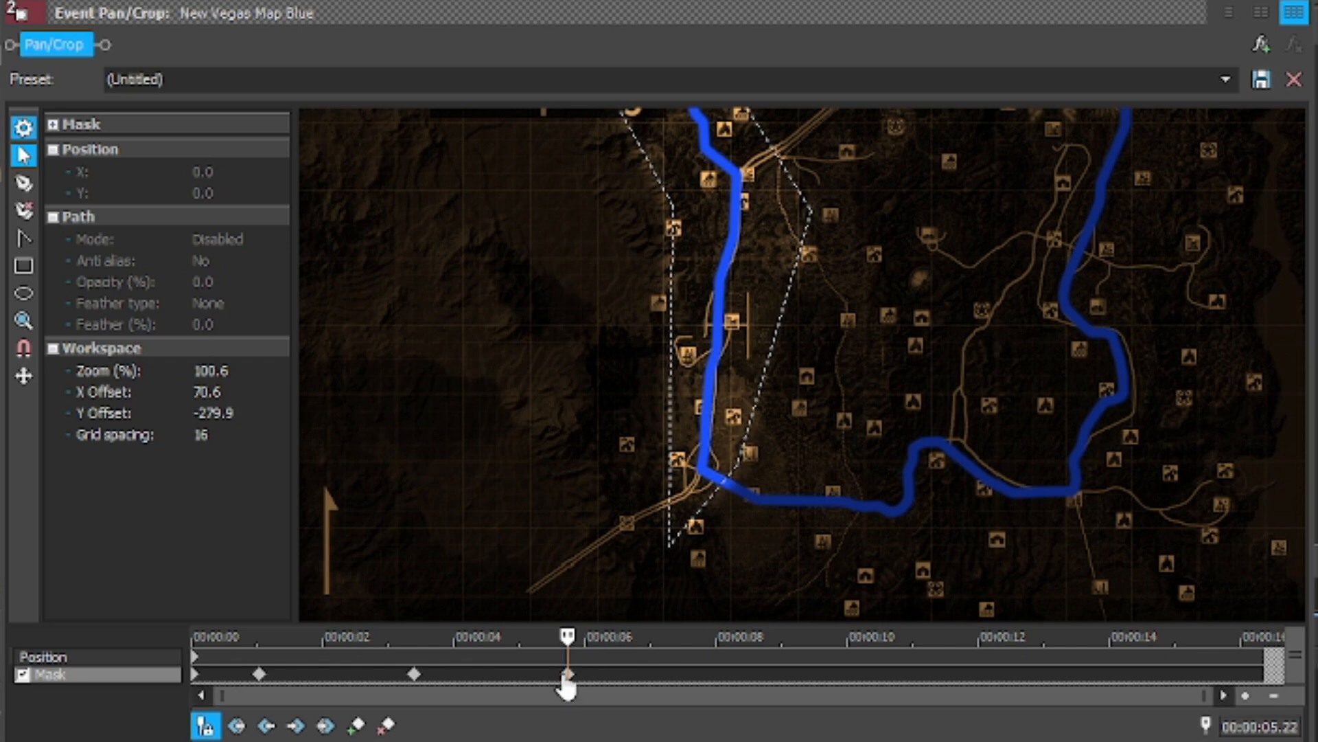
left_click_drag(565, 675, 536, 676)
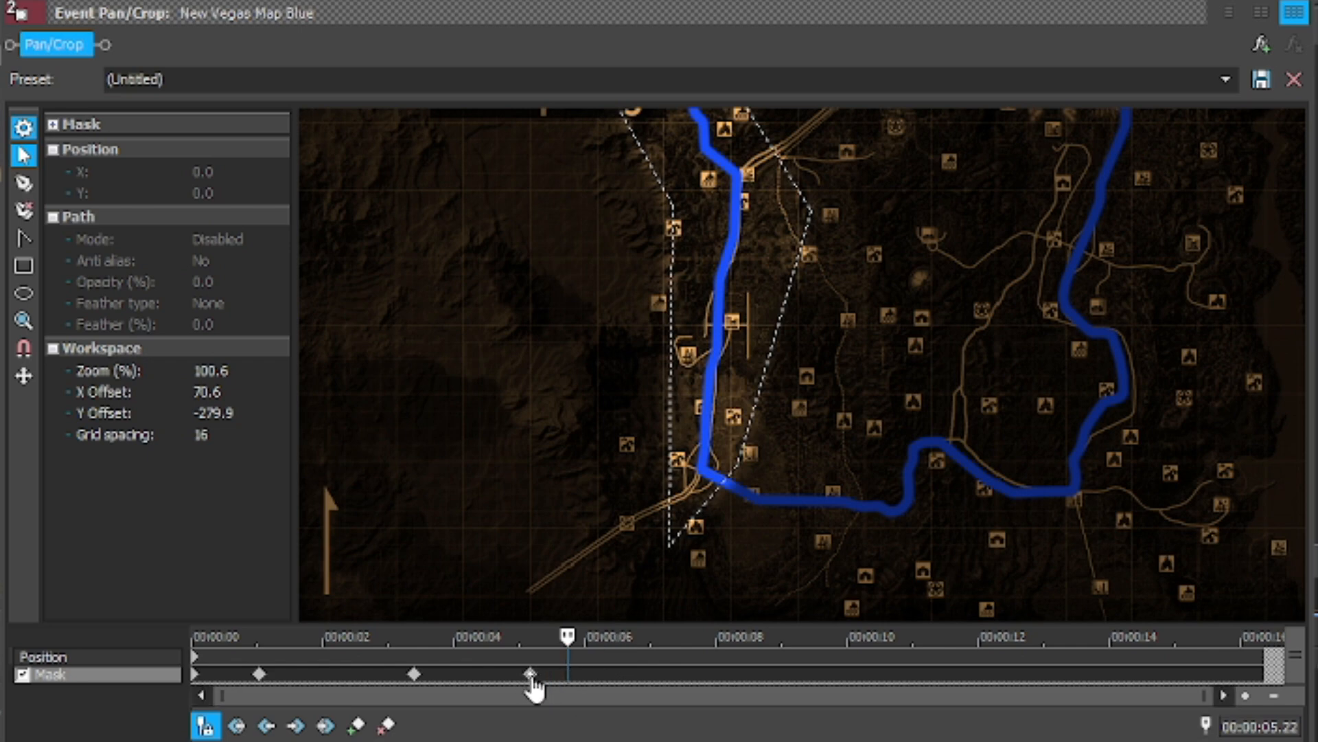
left_click(544, 674)
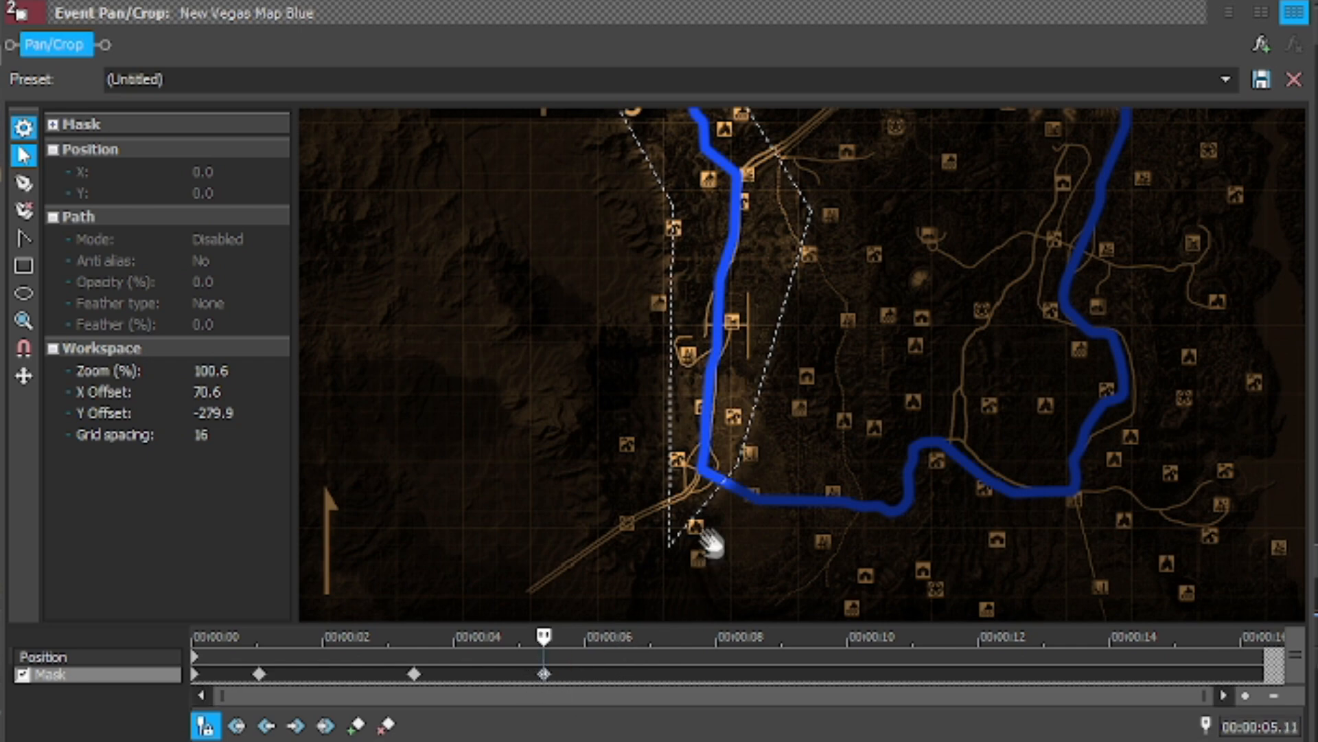
- Move the mask's lower-right anchor to about X 403.9, Y 848.8 and add two anchor points along the slanted lower edge
left_click(701, 507)
left_click_drag(692, 525, 755, 436)
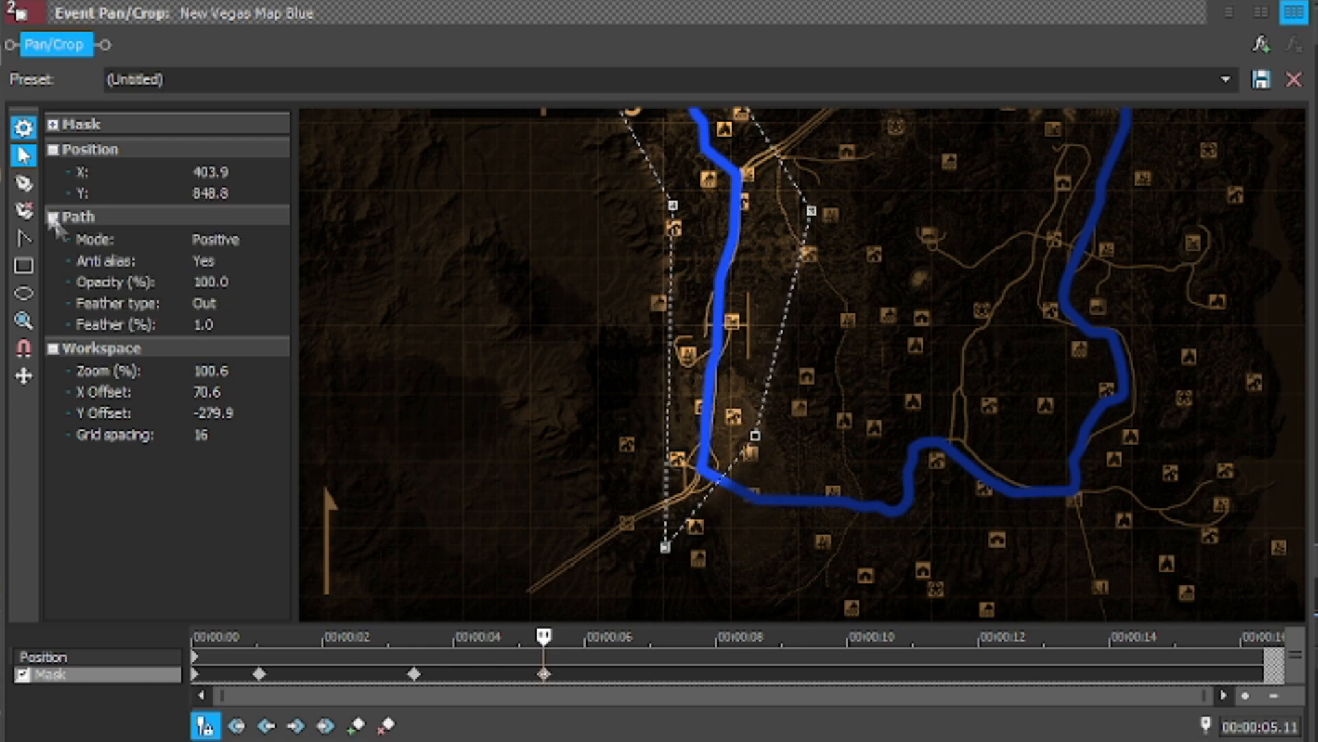
left_click(23, 183)
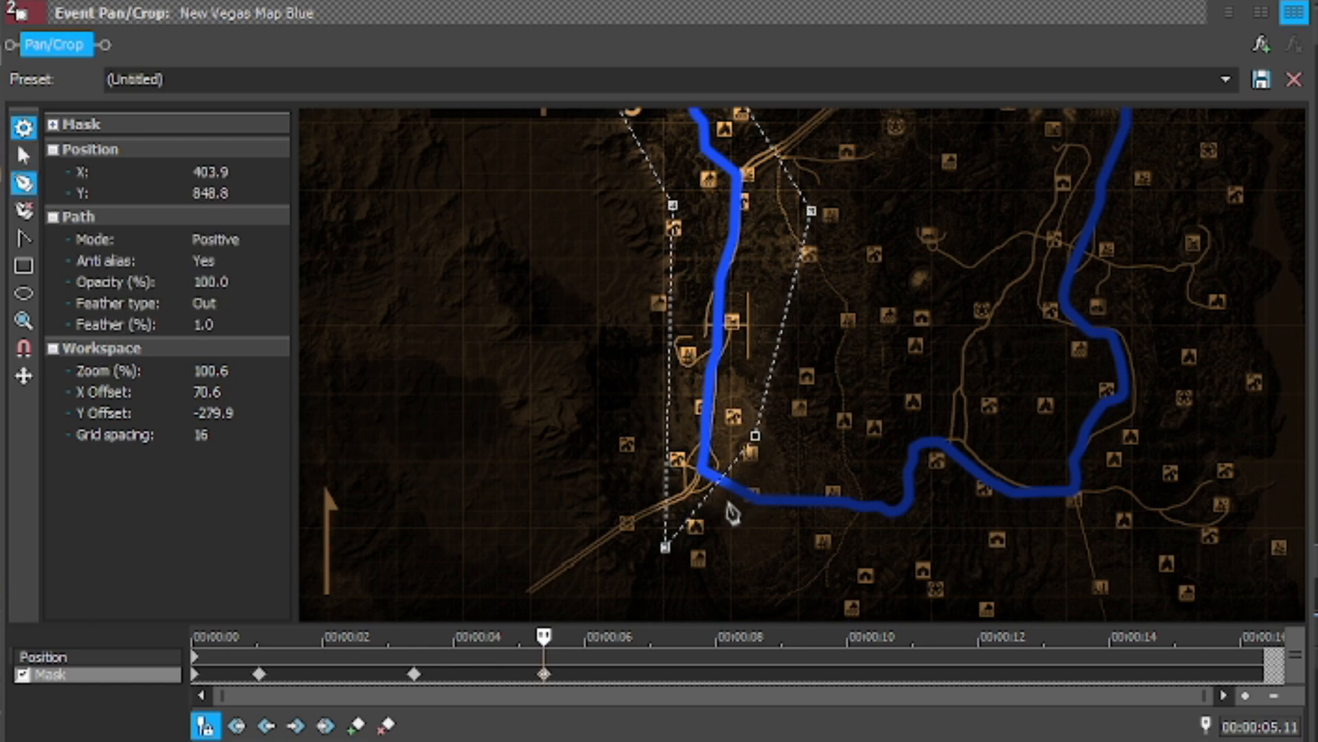
left_click(687, 524)
left_click(741, 455)
left_click(23, 155)
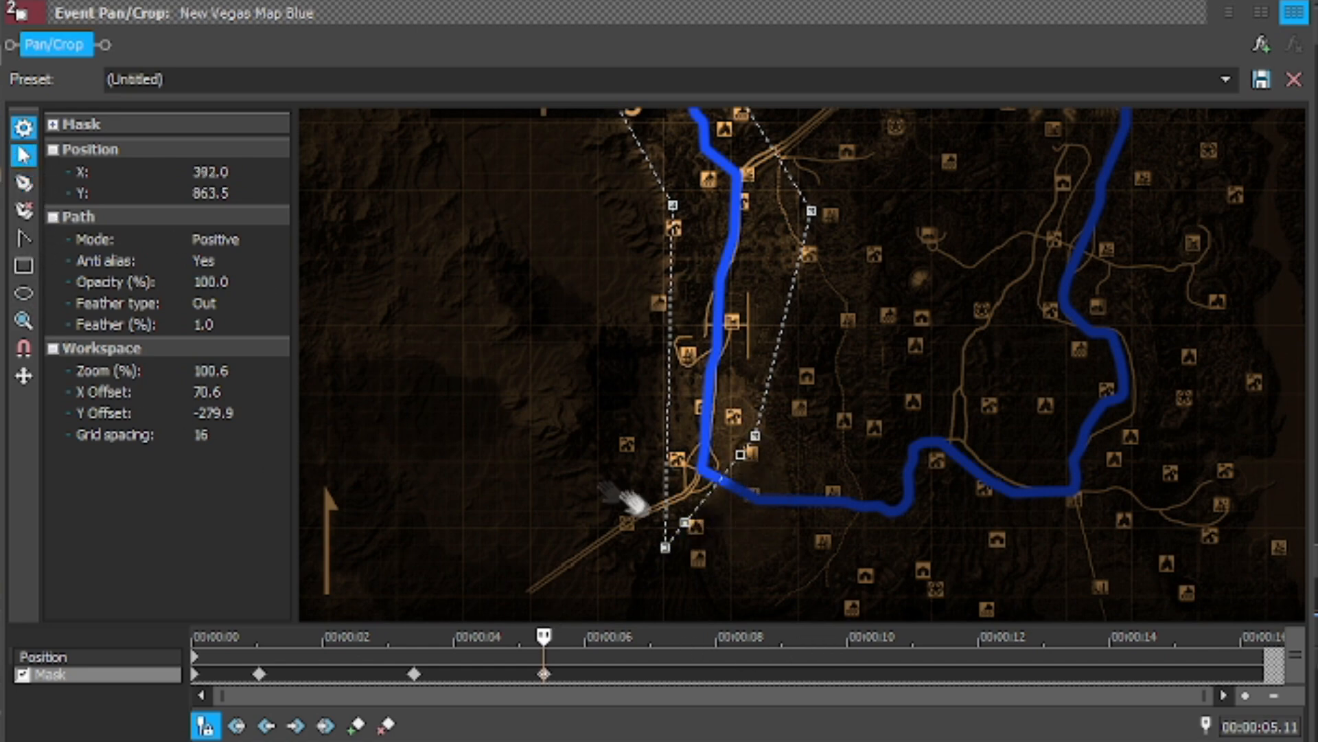
- Stretch the two newest anchors east along the route's lower section to its next bend, and preview the line drawing
left_click(688, 524)
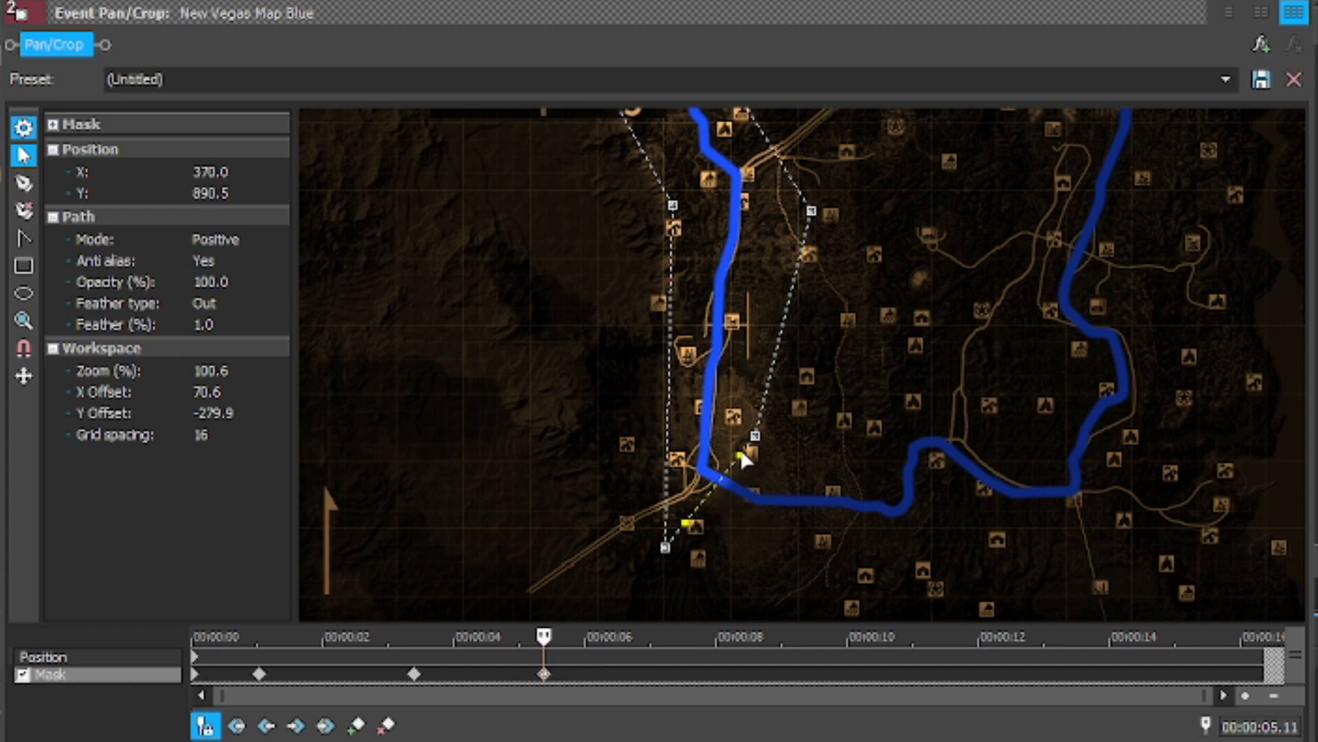
left_click_drag(689, 527, 837, 556)
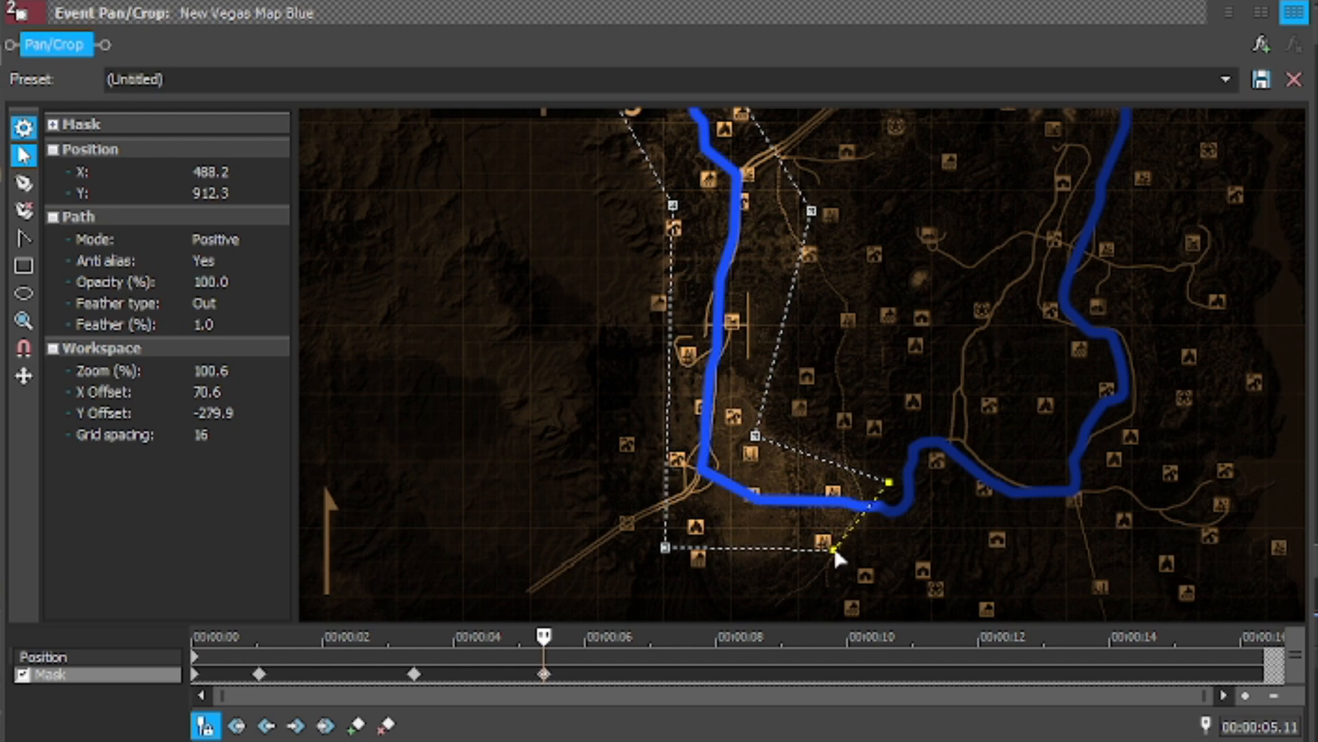
left_click_drag(832, 553, 936, 567)
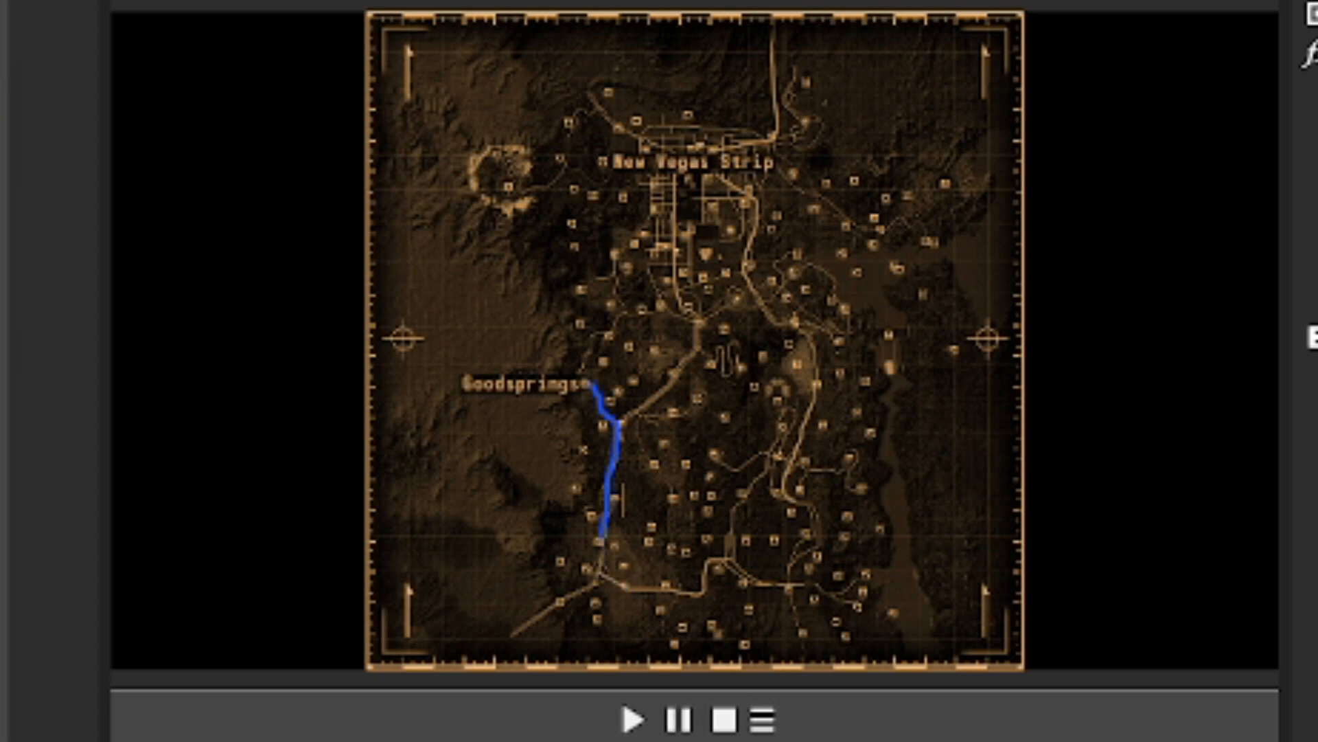
key("space")
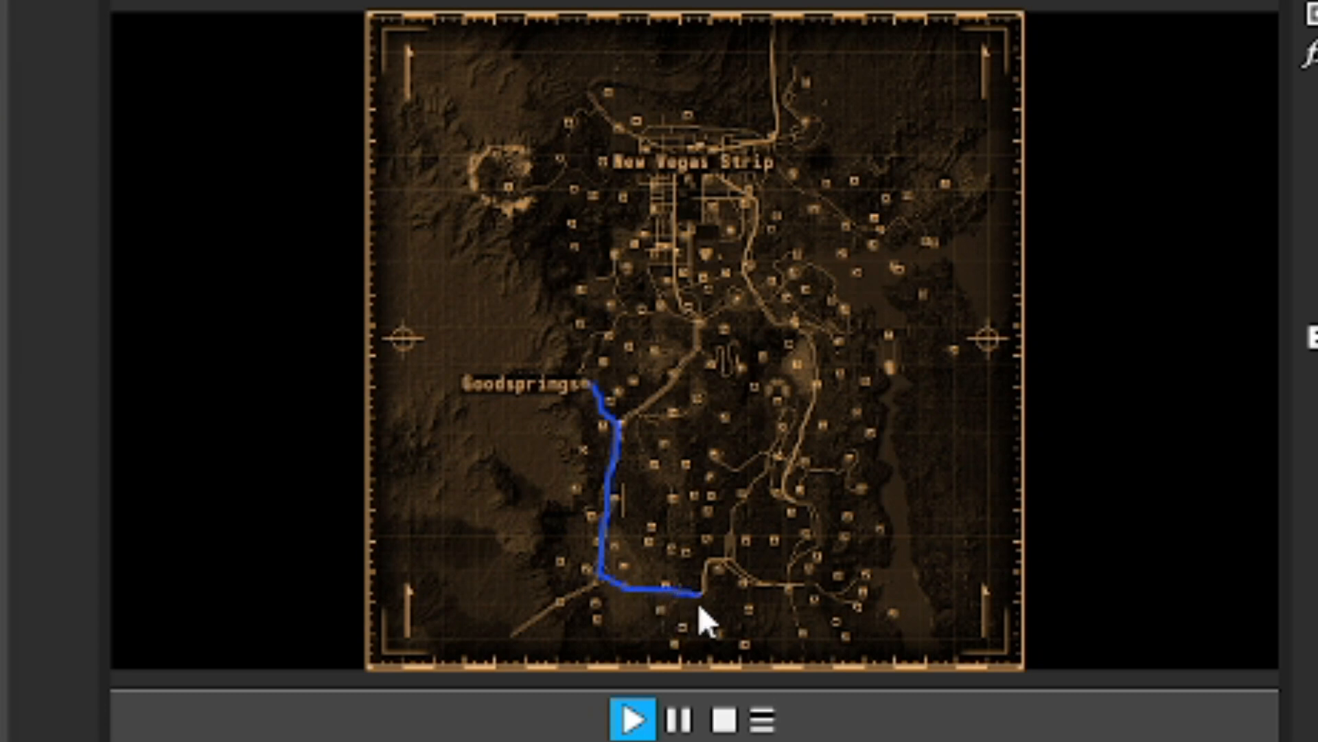
- Stop the preview, add an anchor on the mask's slanted lower-right edge at 00:00:06.06, and raise it to about X 551.2, Y 878.1
left_click(680, 709)
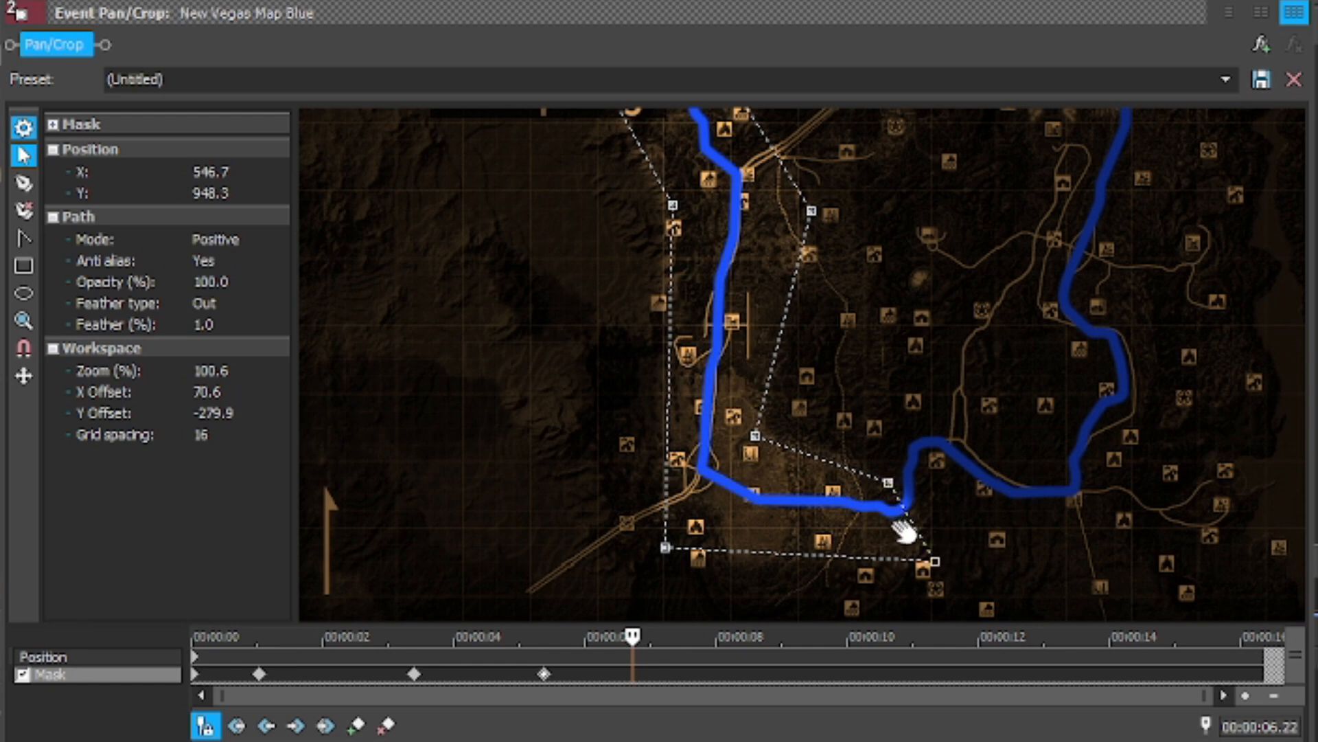
left_click(610, 681)
left_click(598, 679)
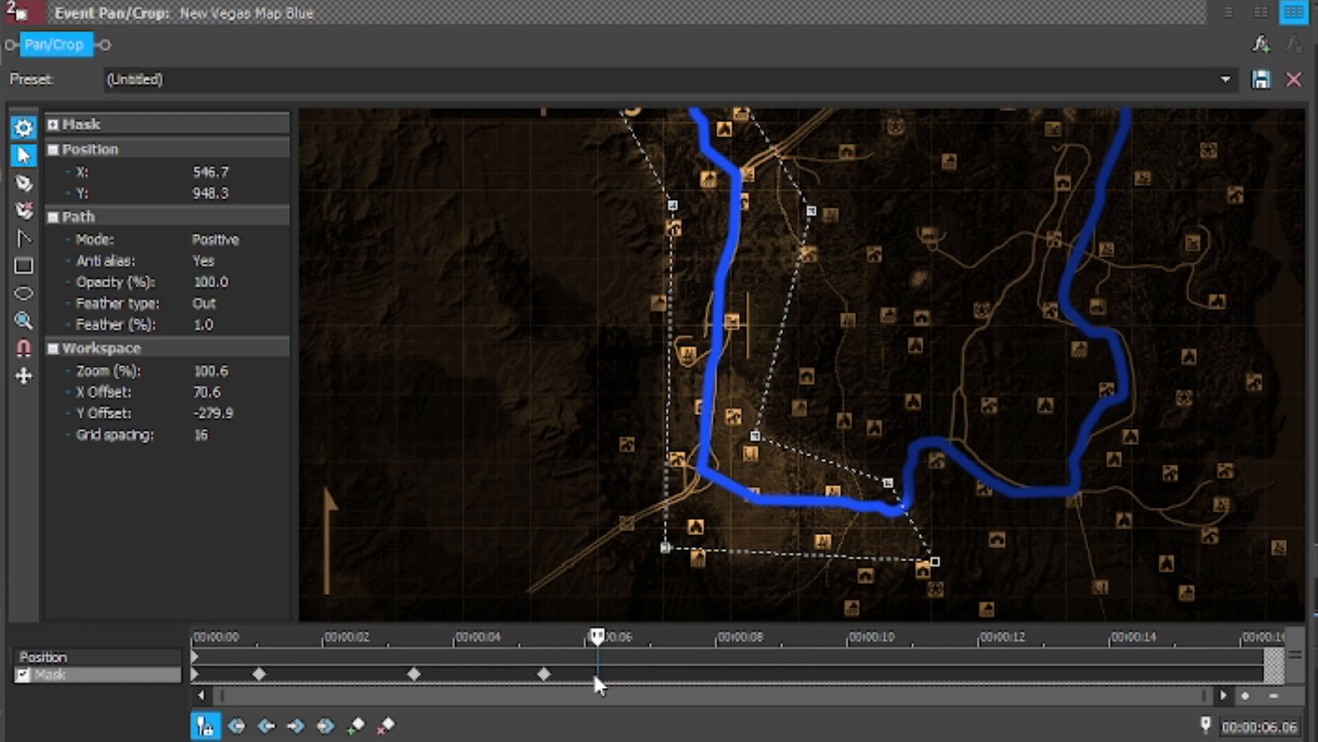
scroll(916, 512, "up", 3)
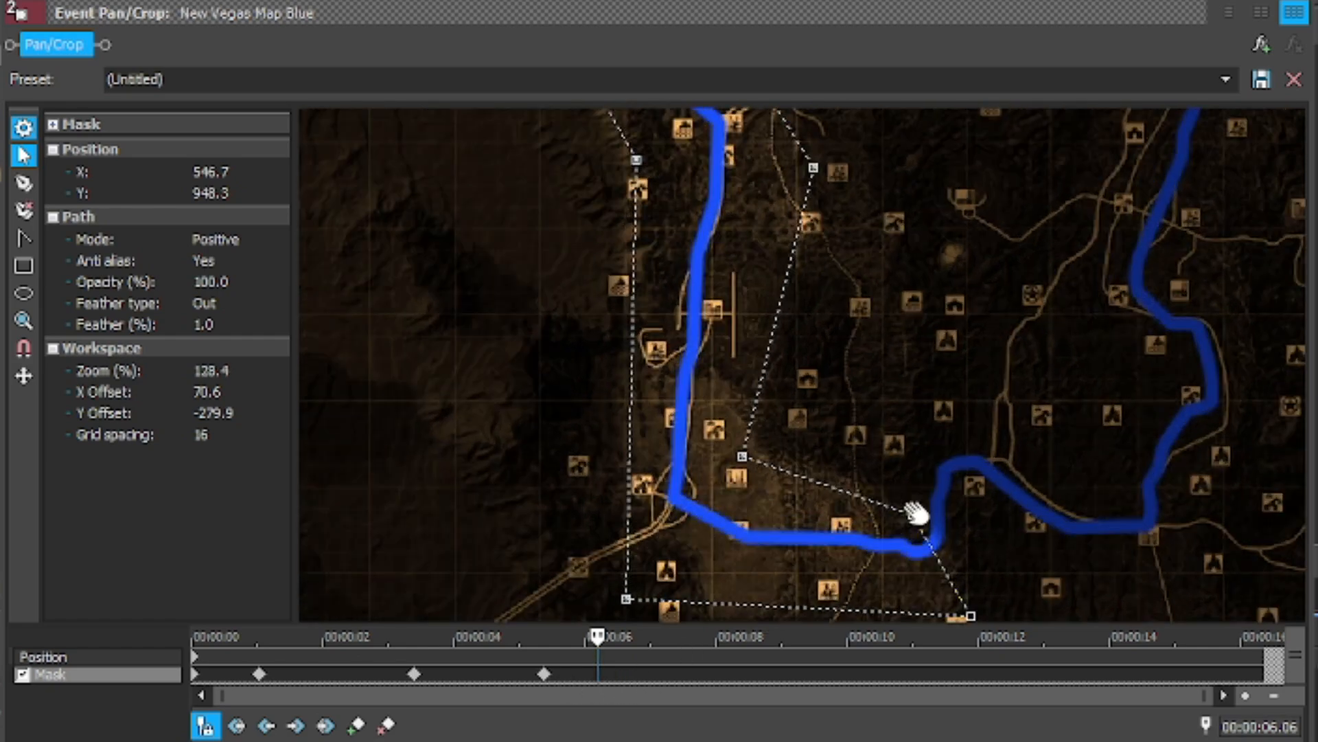
scroll(916, 512, "up", 3)
left_click_drag(1092, 584, 944, 343)
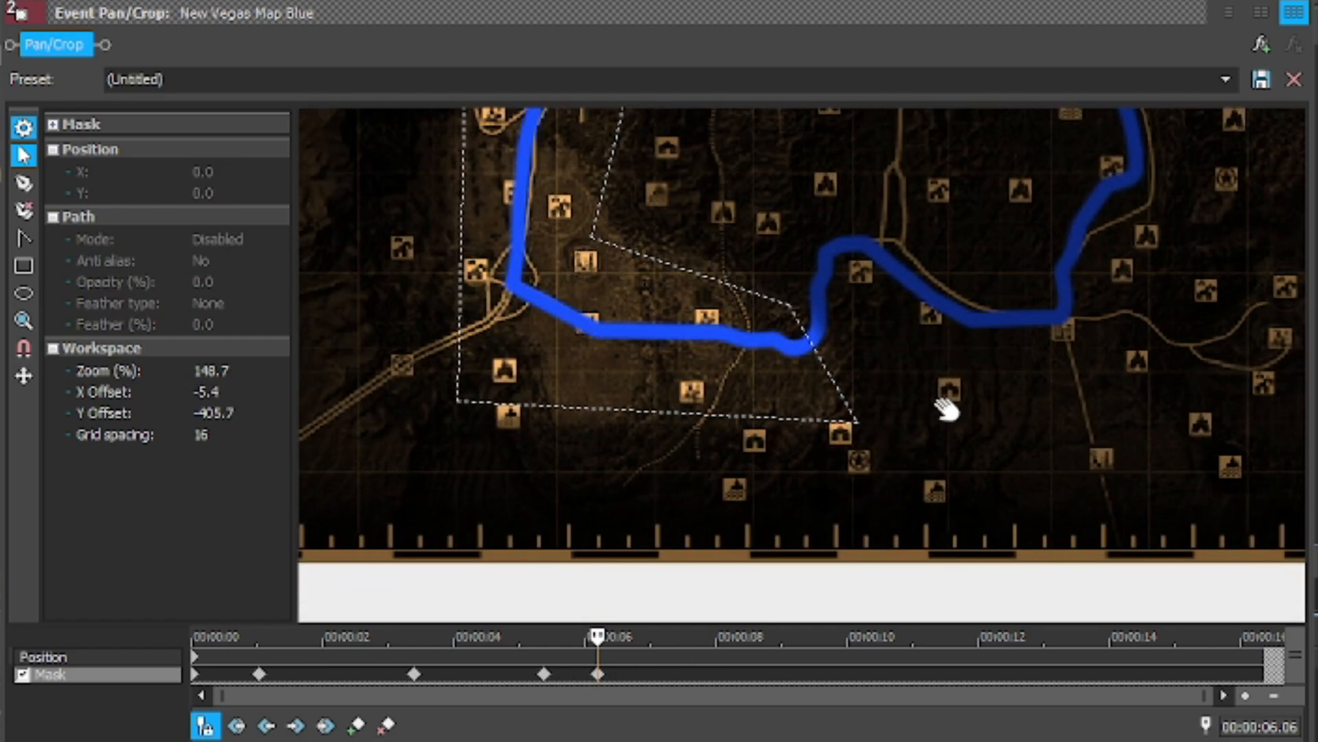
left_click(24, 183)
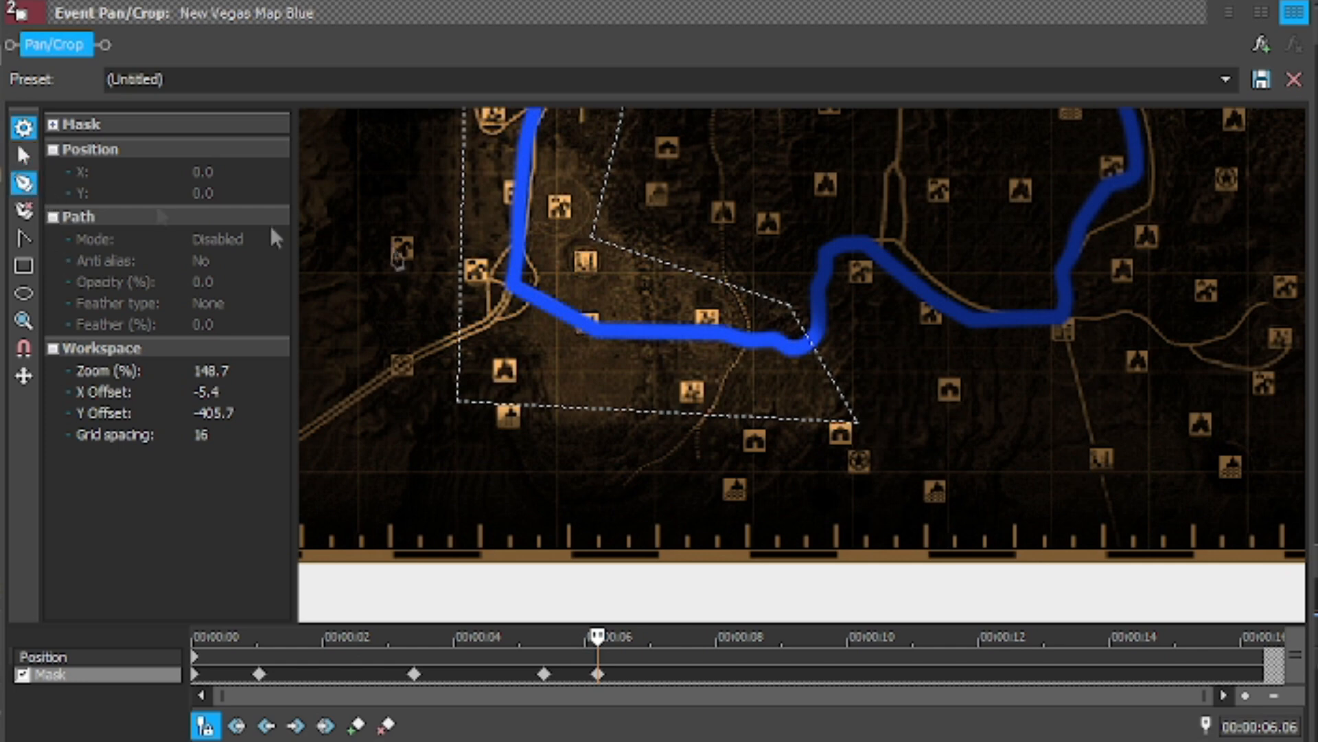
left_click(834, 380)
left_click(23, 155)
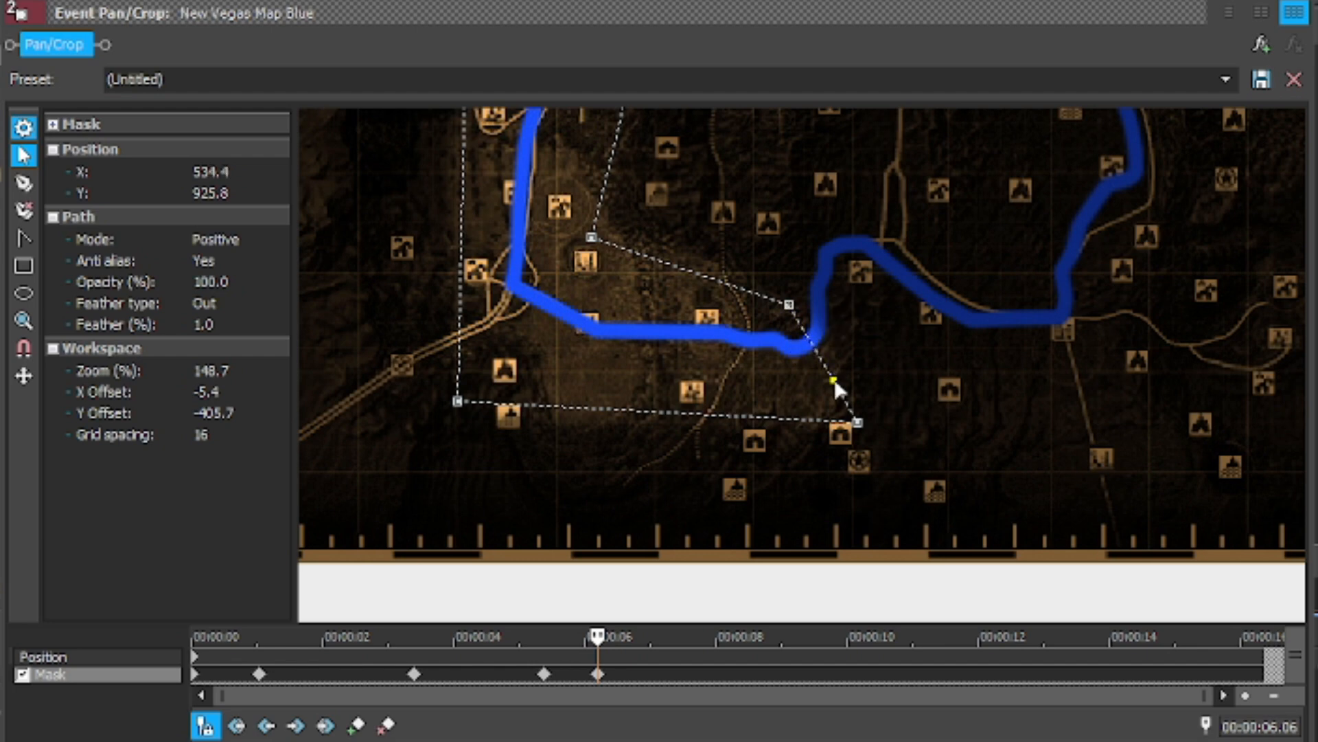
left_click_drag(835, 382, 869, 300)
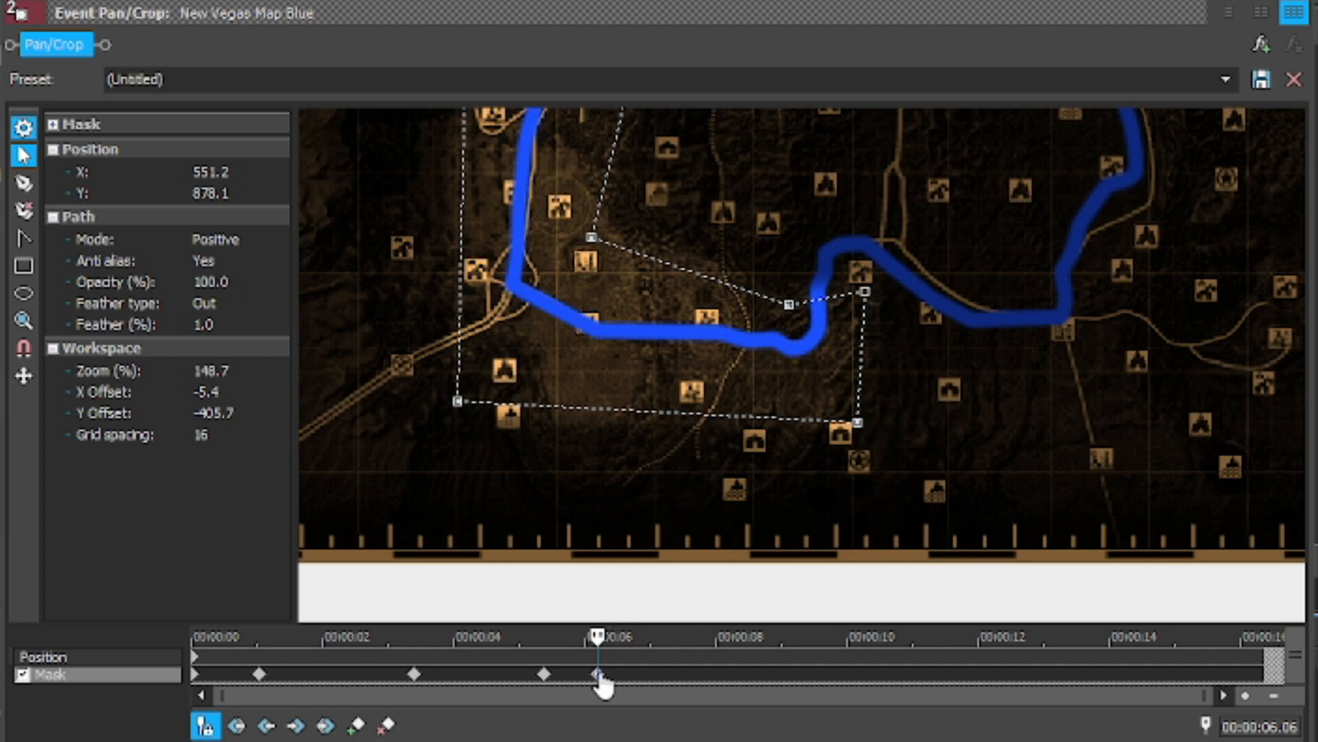
- Shift the newest mask keyframe slightly earlier, then move the anchor above the route's bend to about X 488.7, Y 881.3 at 00:00:06.06
left_click_drag(597, 674, 574, 674)
left_click(23, 158)
left_click(790, 304)
left_click_drag(789, 304, 749, 298)
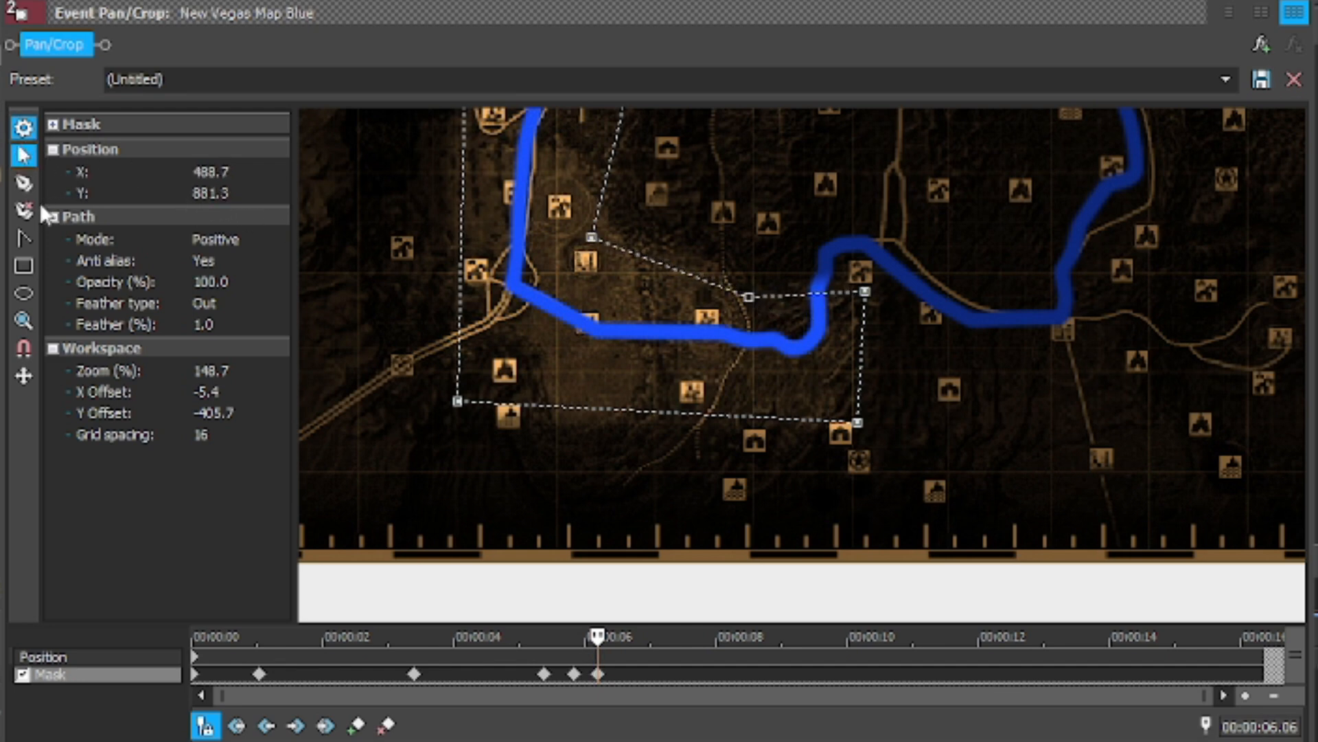
- Add an anchor on the mask edge crossing the rising route section and pull it up to about X 584.0, Y 776.8
left_click(23, 183)
left_click(782, 296)
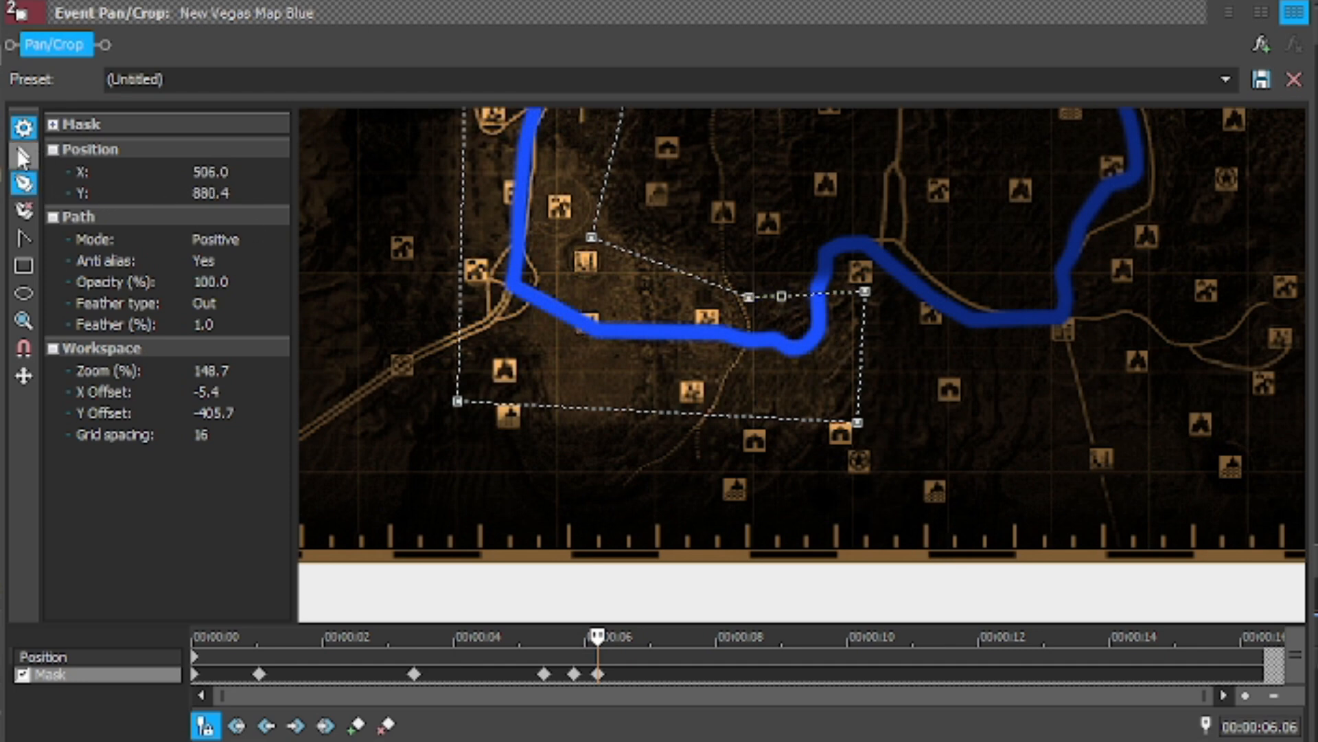
left_click(23, 157)
left_click_drag(782, 296, 927, 104)
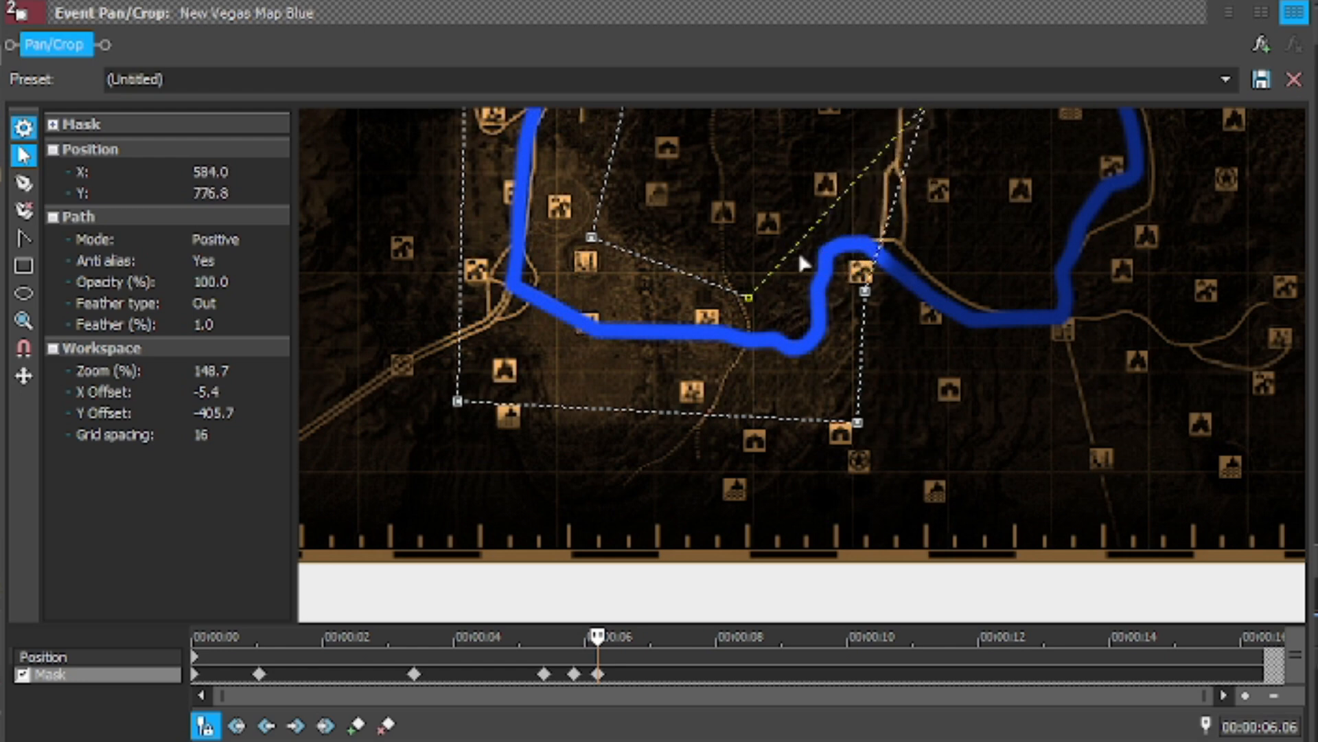
left_click_drag(1016, 258, 793, 357)
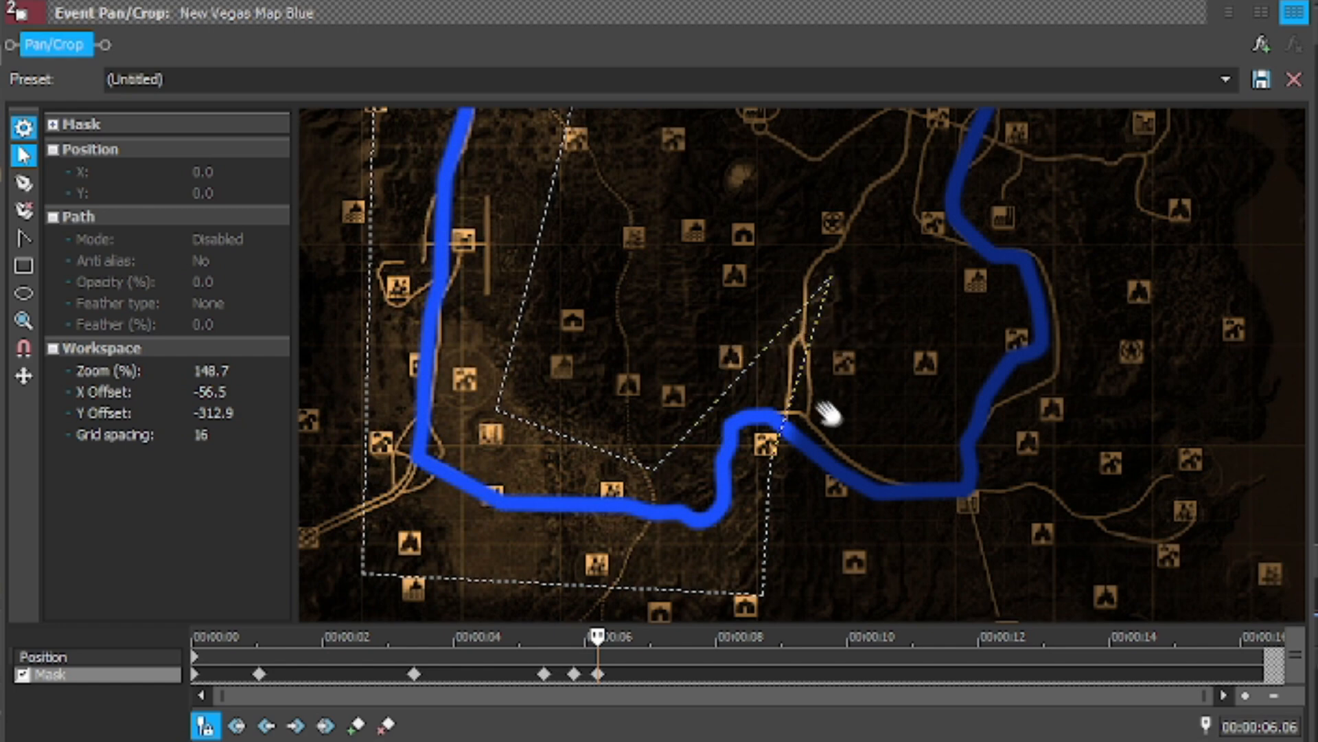
left_click_drag(845, 382, 755, 263)
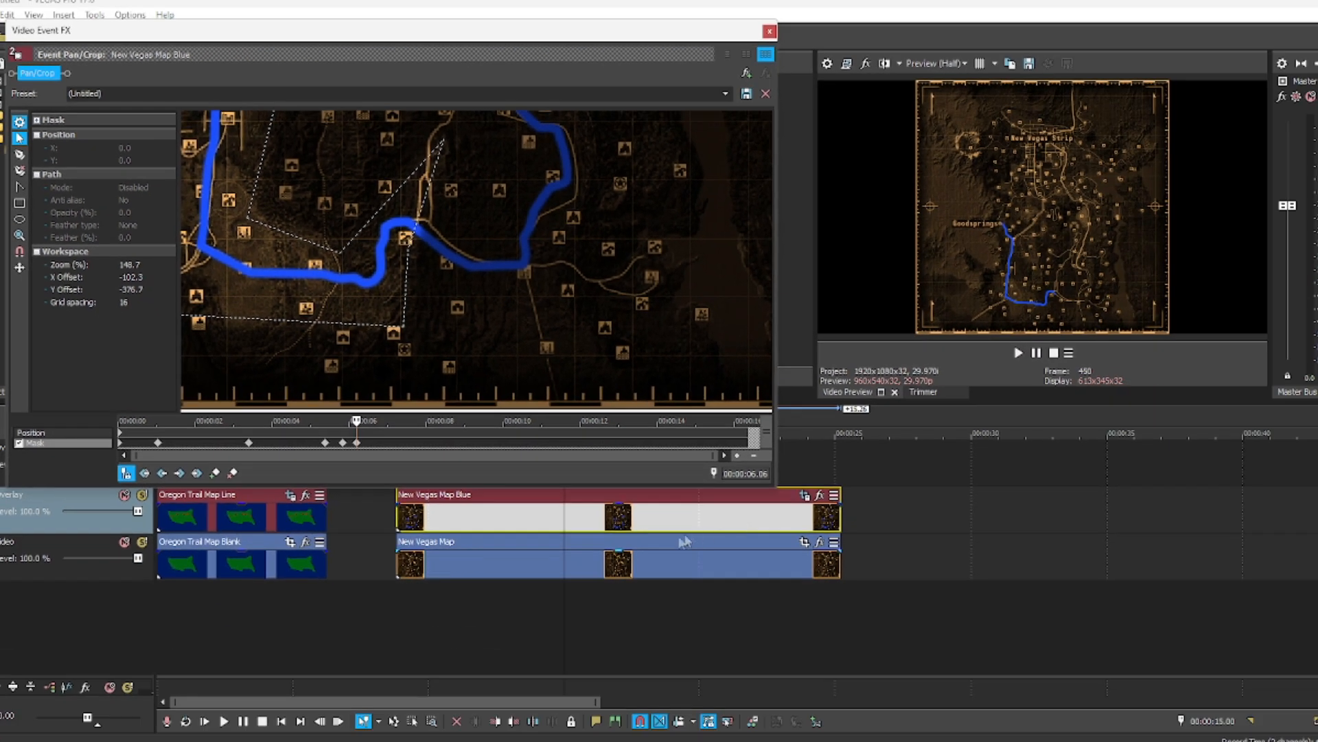
- Shorten the Oregon Trail Map Wagon event to about 15 frames and move it down onto the Overlay track
left_click_drag(1286, 471, 863, 471)
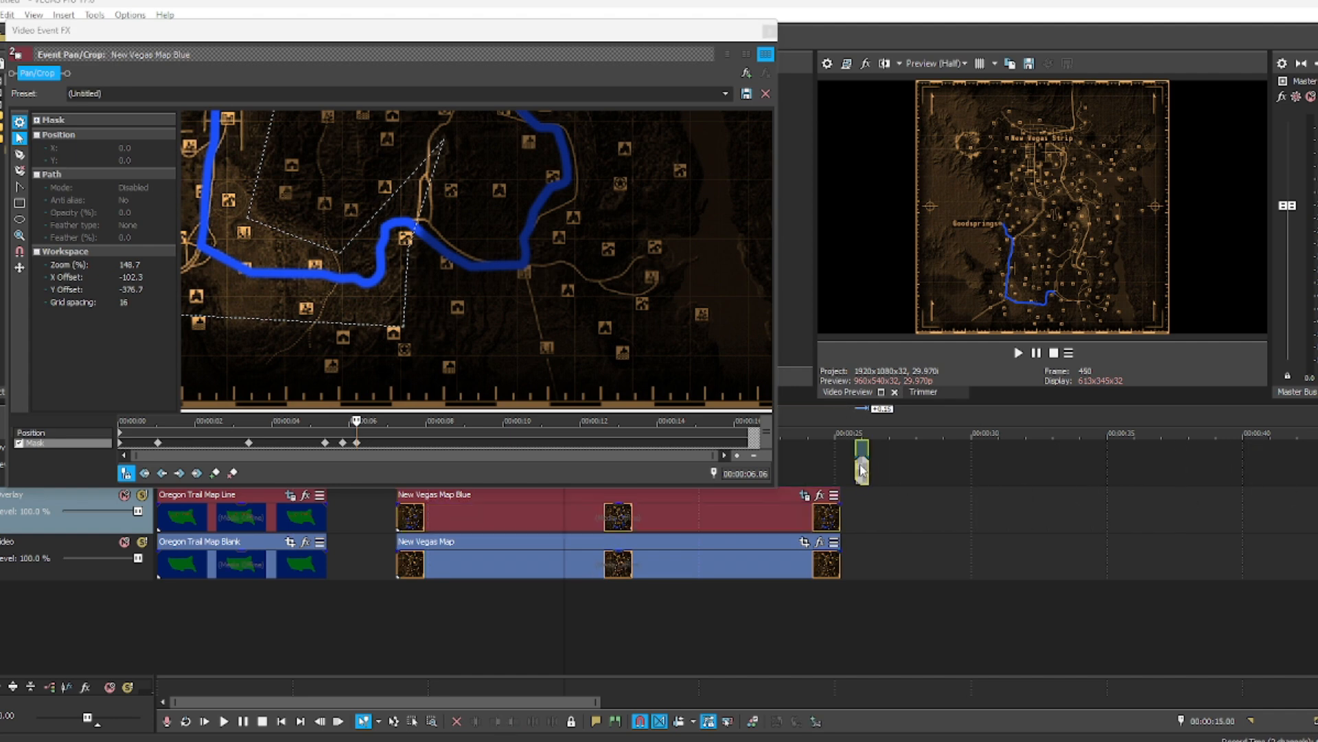
left_click(857, 465)
scroll(866, 477, "up", 8)
left_click(868, 481)
left_click(978, 479)
scroll(822, 471, "down", 4)
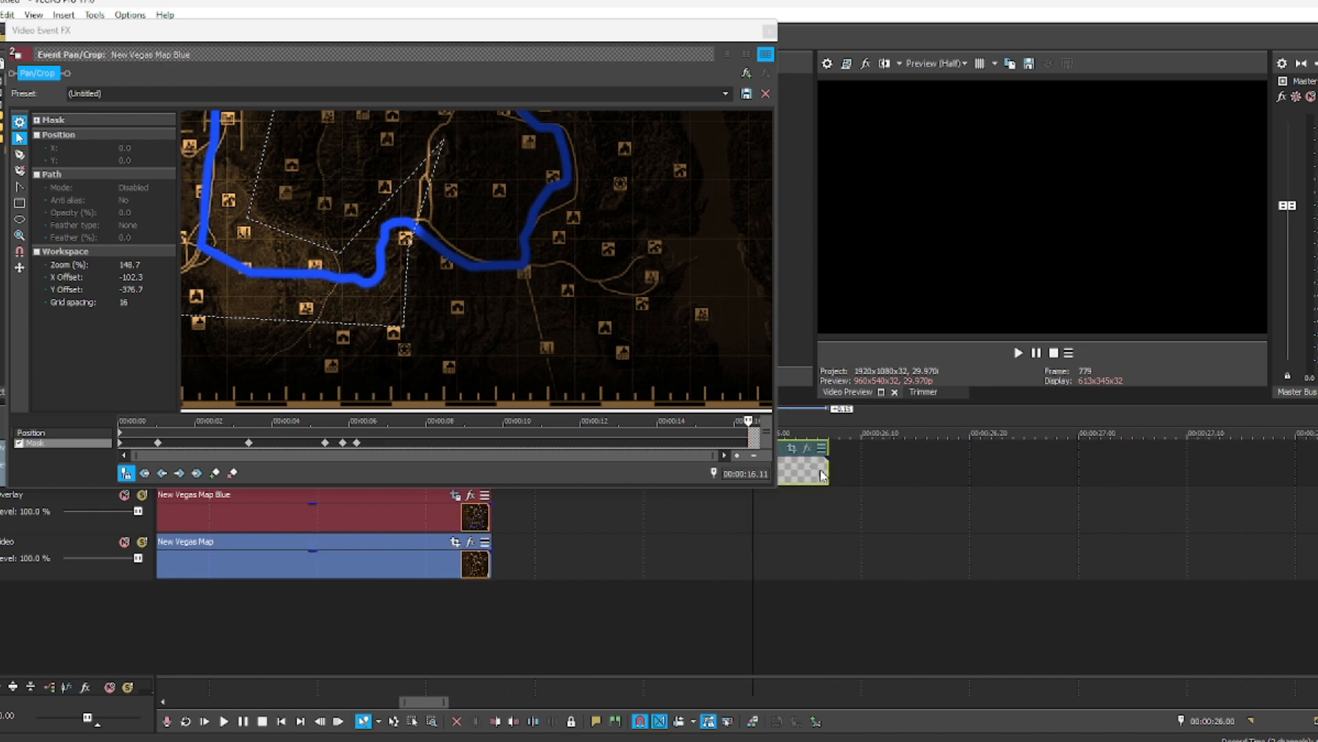
left_click_drag(822, 474, 804, 511)
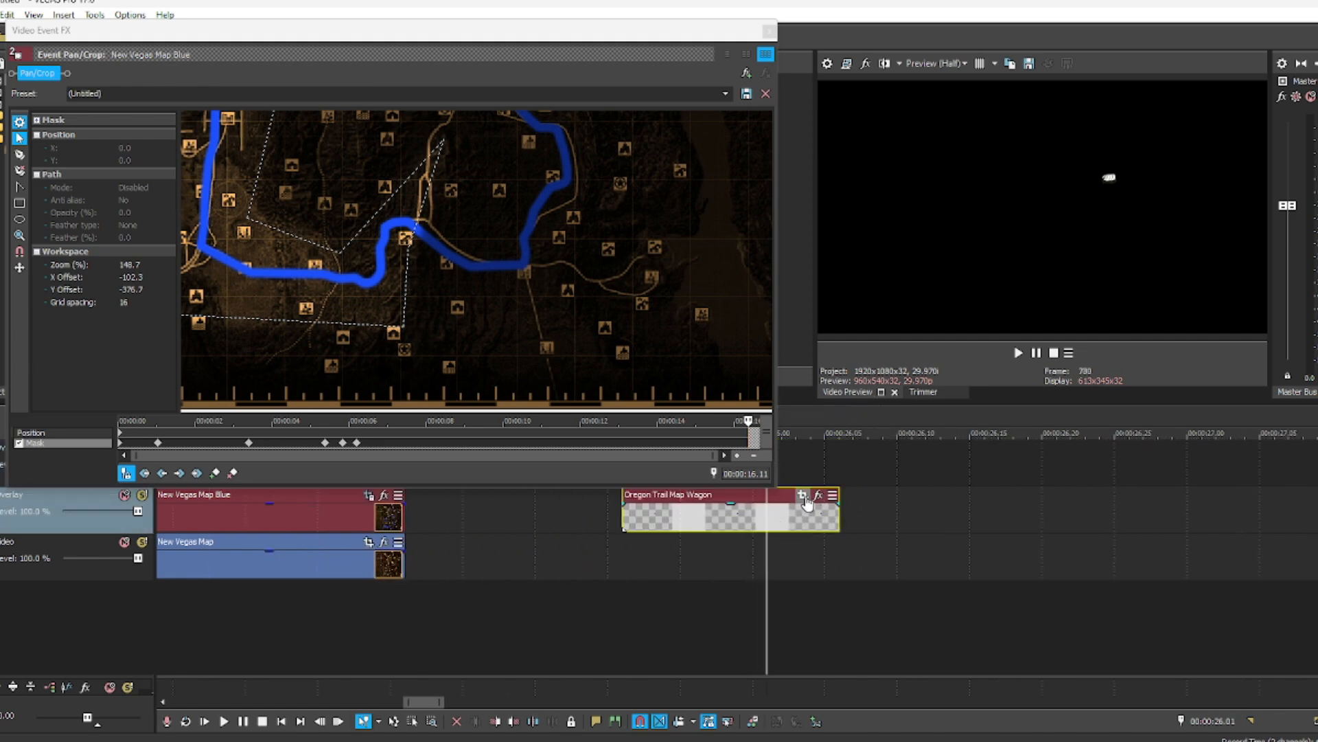
- Trim the end of the New Vegas Map Blue event and slide the wagon event over the end of the New Vegas Map event
scroll(678, 520, "down", 3)
left_click_drag(682, 516, 624, 516)
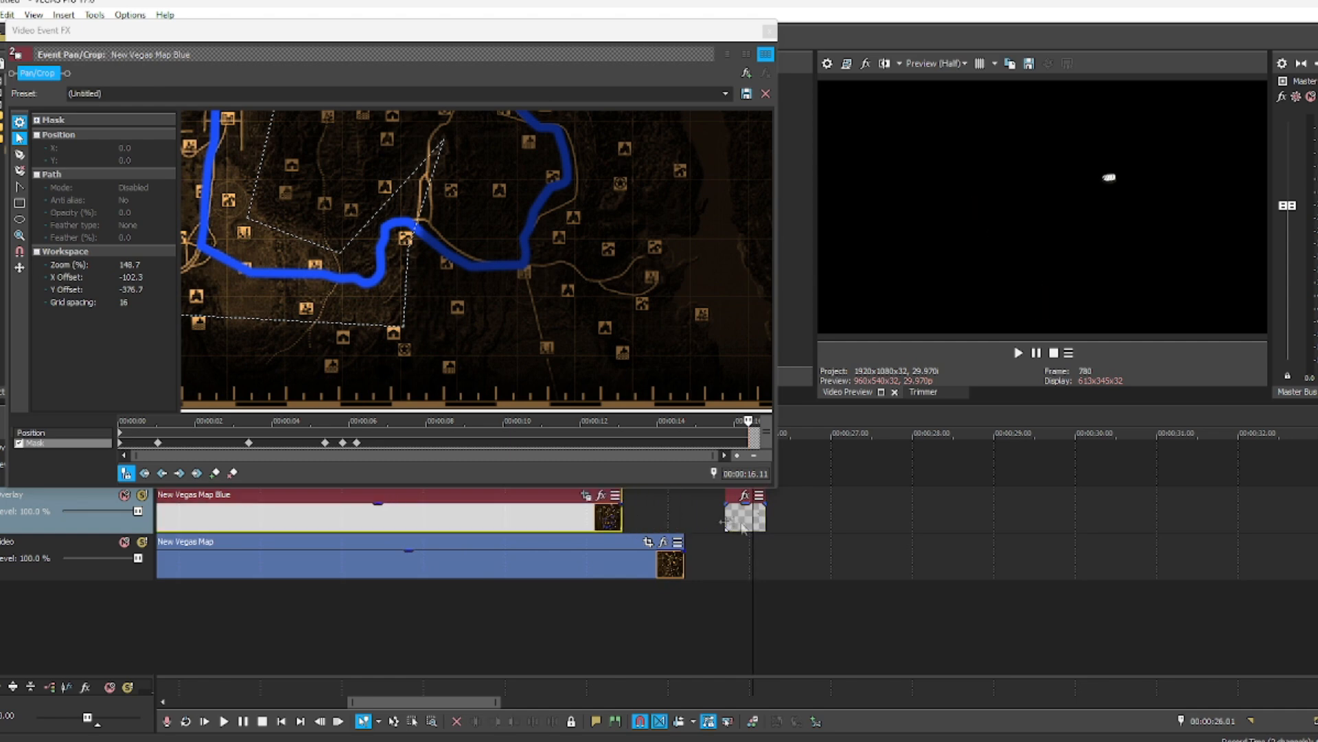
left_click_drag(747, 520, 680, 520)
scroll(678, 520, "up", 5)
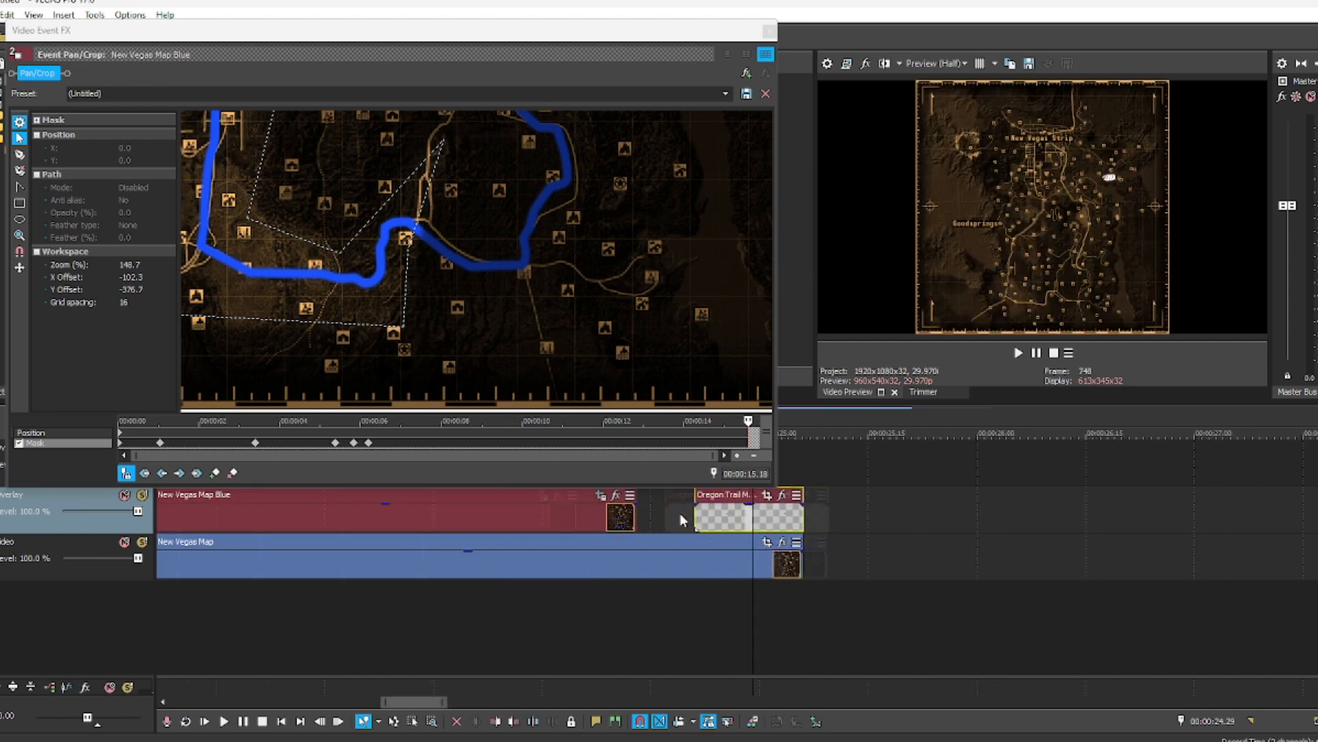
- Open Pan/Crop for the wagon event, enable its mask, and draw a rectangular mask around the wagon at about X 827.1, Y 282.4
left_click(817, 495)
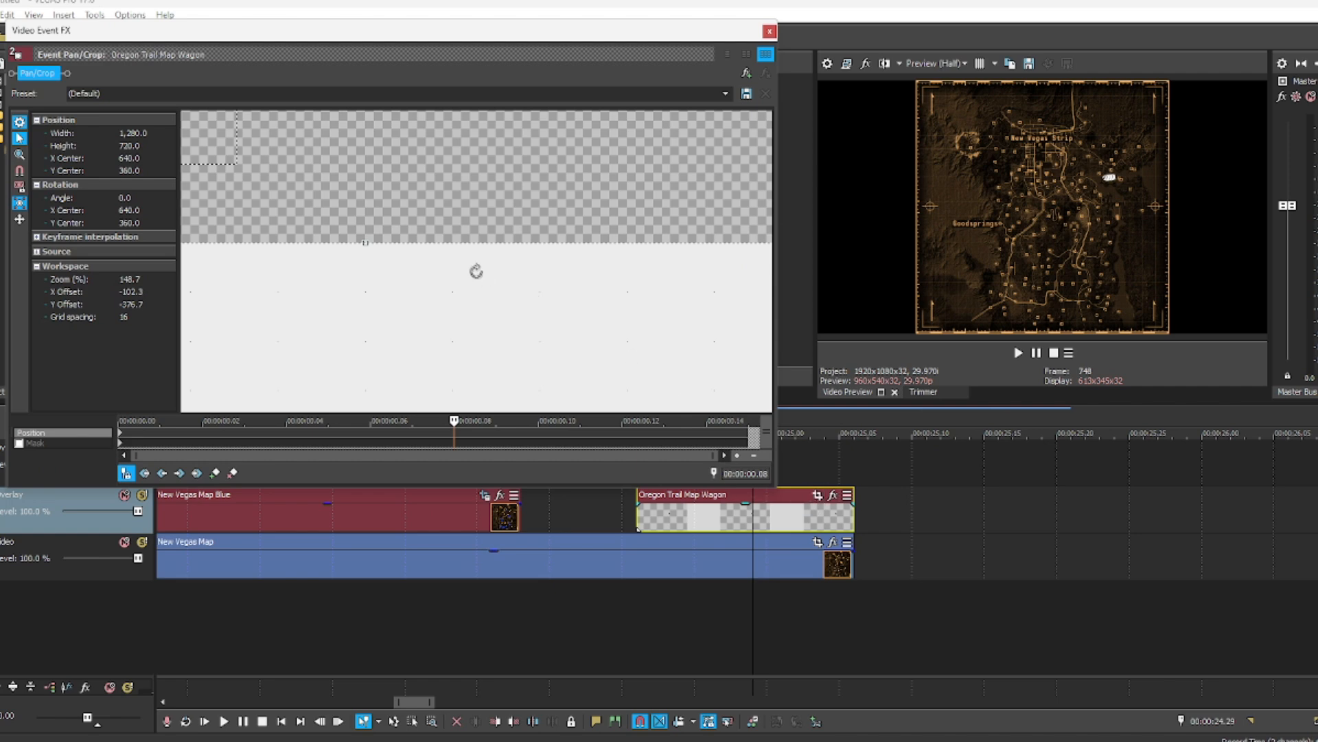
scroll(476, 271, "down", 3)
left_click_drag(483, 203, 517, 327)
key("ctrl+z")
scroll(492, 294, "down", 13)
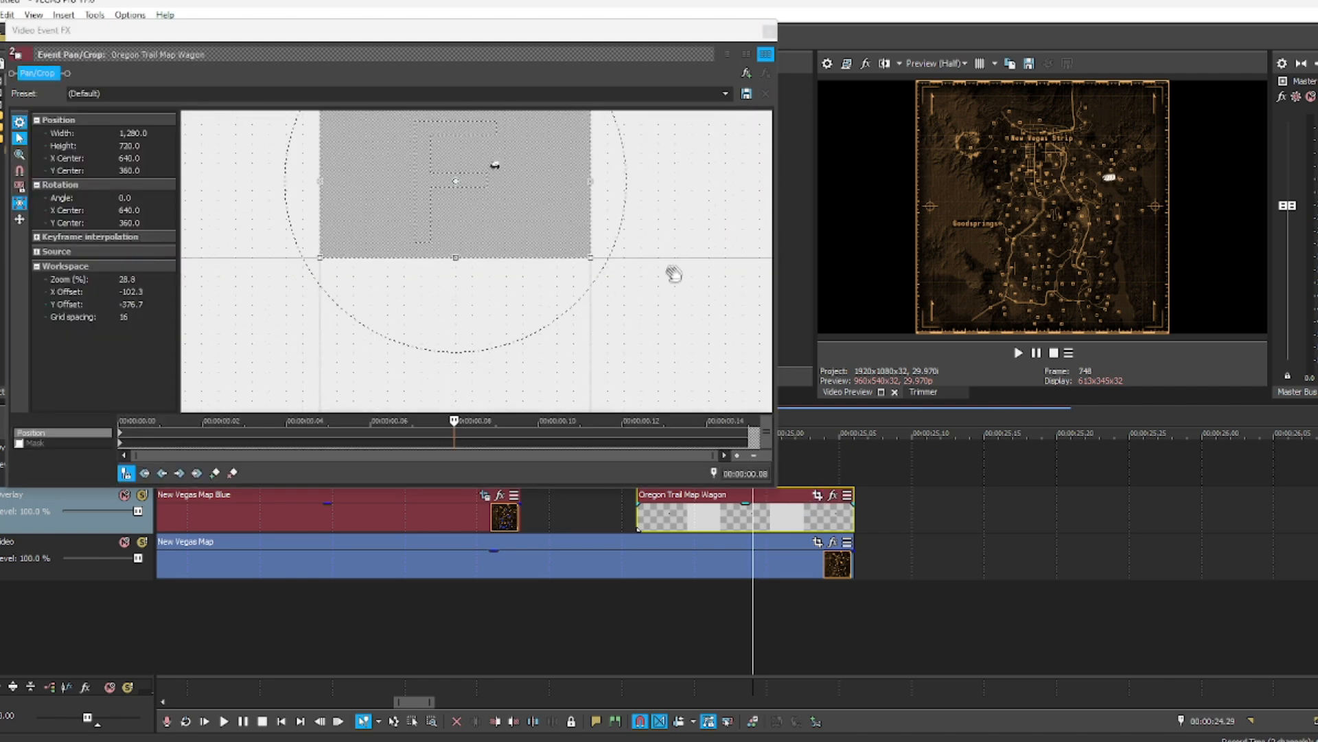
left_click_drag(674, 273, 680, 351)
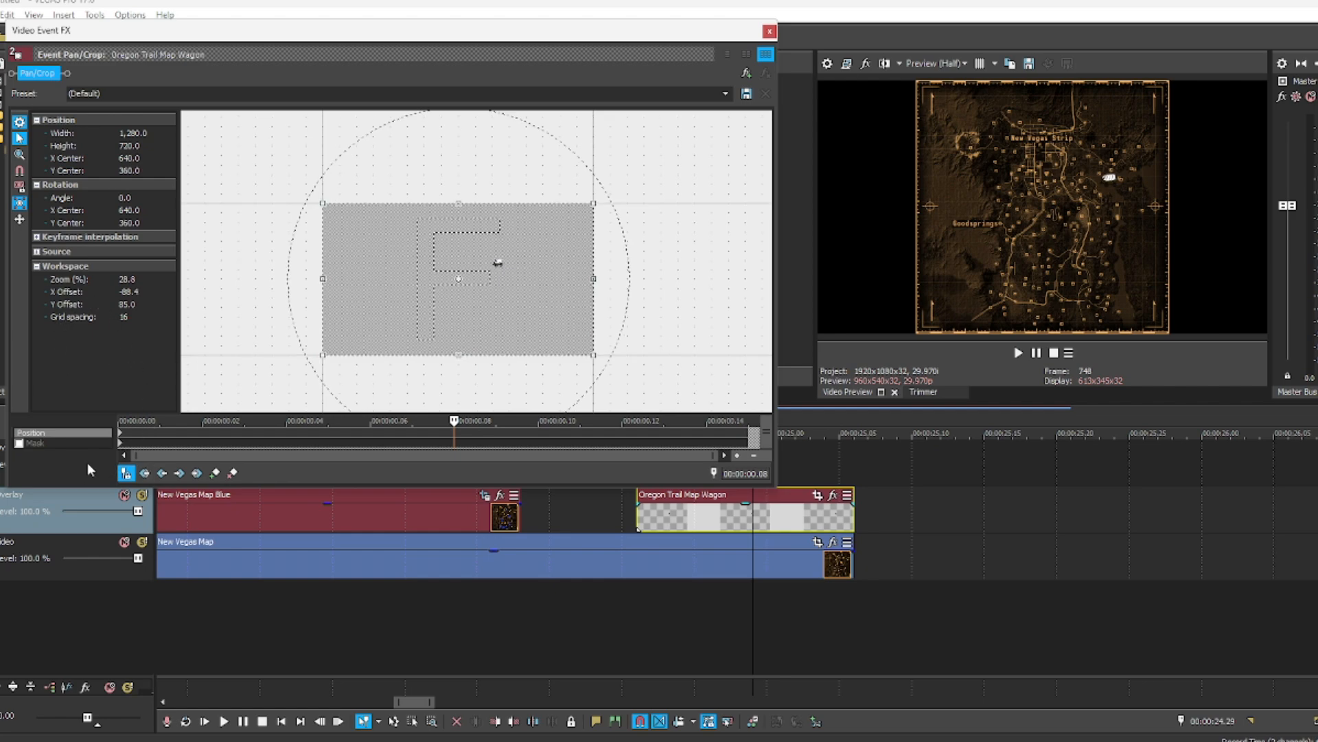
left_click(20, 444)
scroll(498, 262, "up", 14)
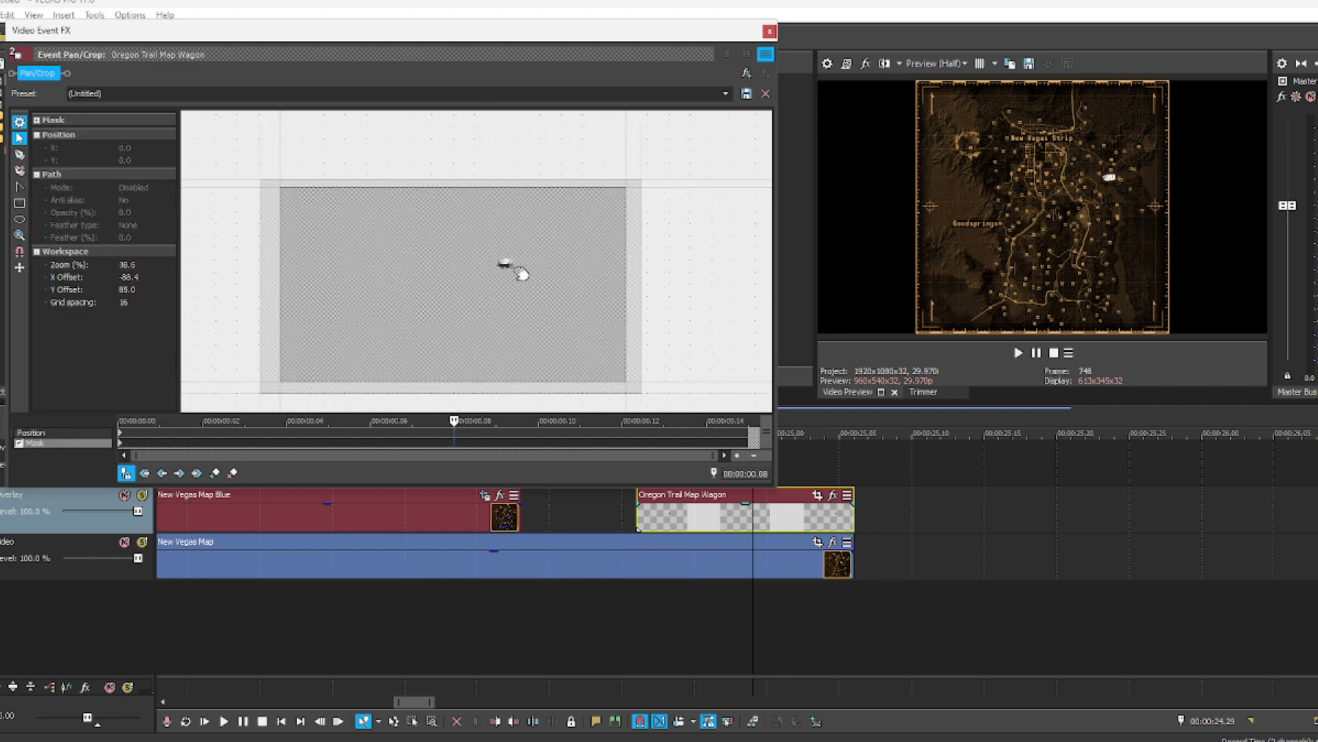
scroll(601, 266, "up", 3)
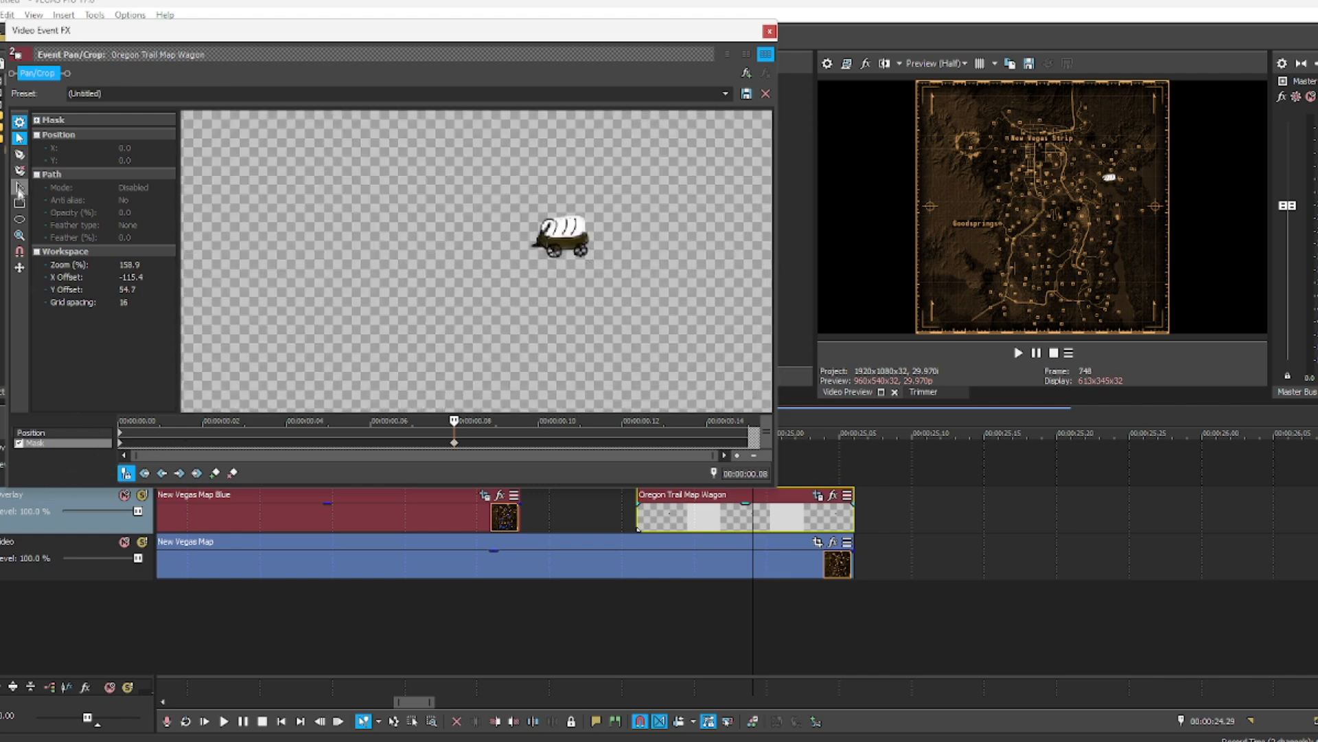
left_click_drag(503, 189, 569, 300)
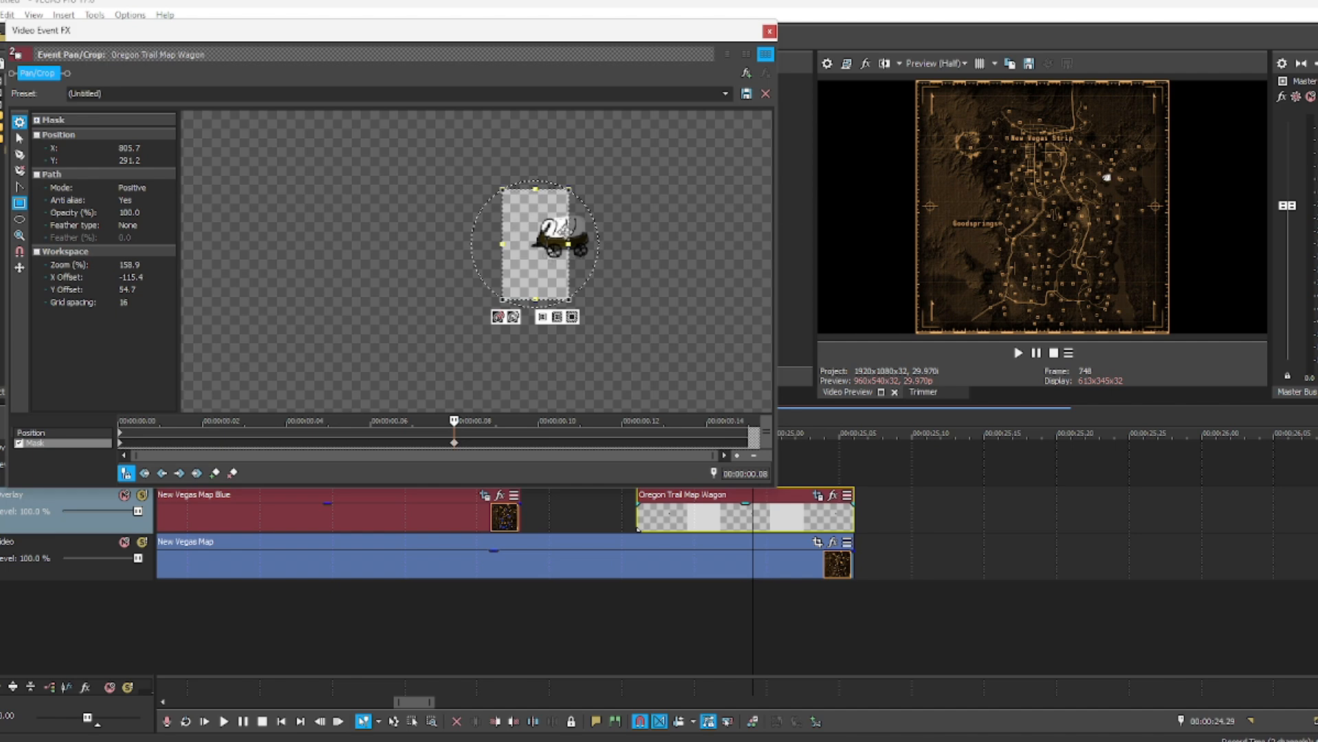
left_click_drag(531, 266, 556, 265)
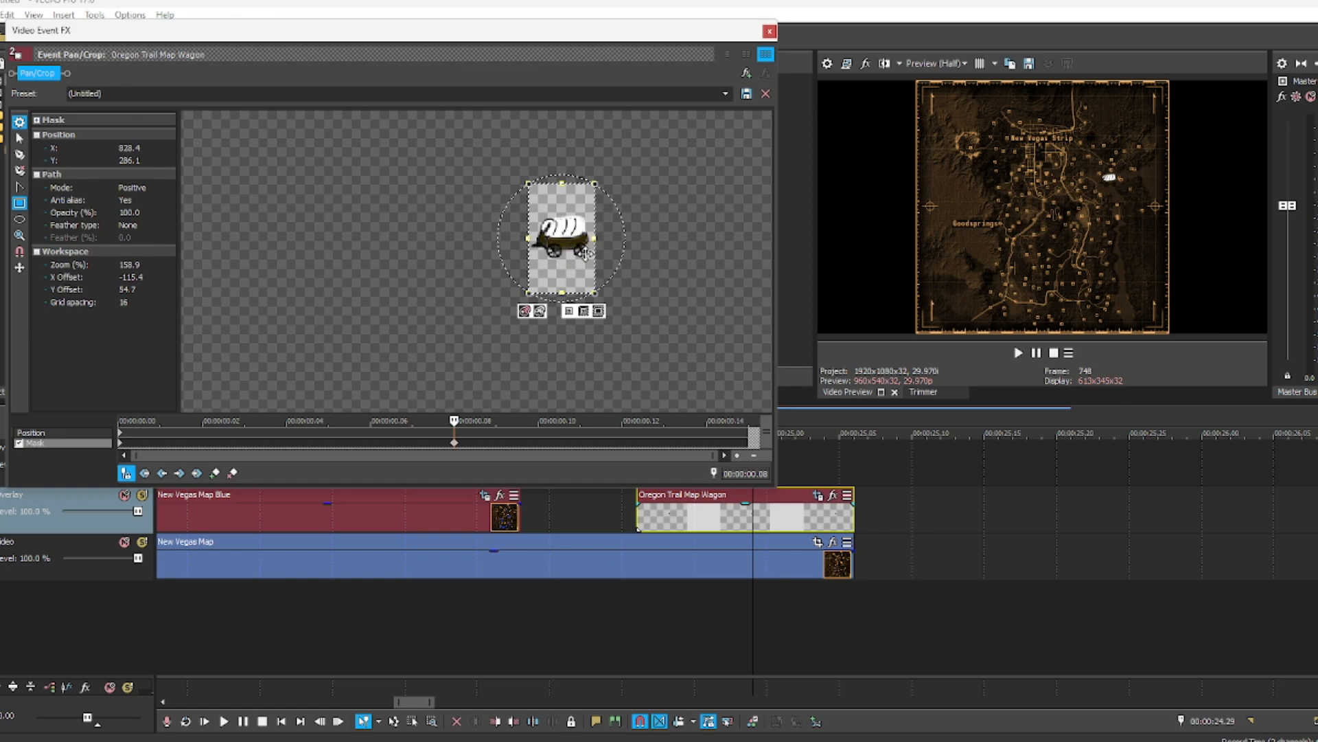
left_click_drag(555, 262, 553, 258)
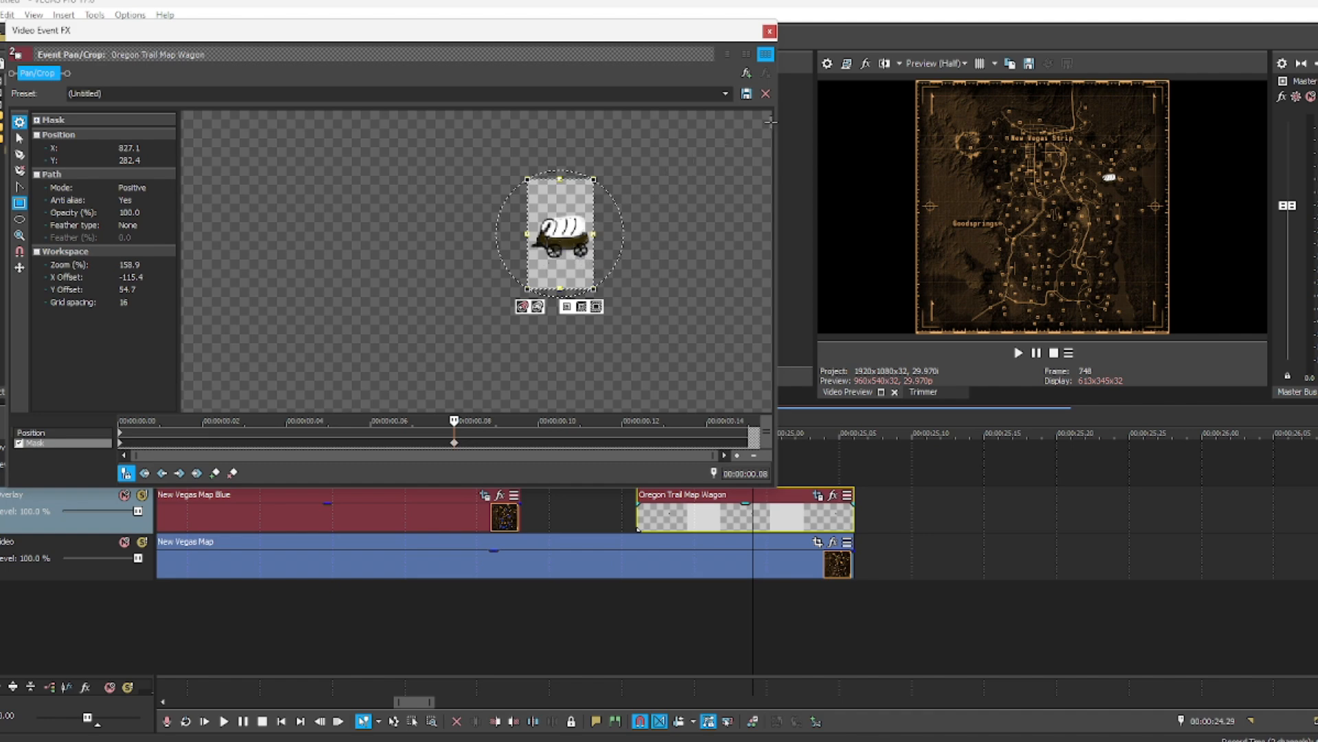
- Close Pan/Crop, delete the wagon event, and extend New Vegas Map Blue to the end of the New Vegas Map event
left_click(769, 31)
left_click(710, 515)
key("Delete")
scroll(707, 508, "down", 8)
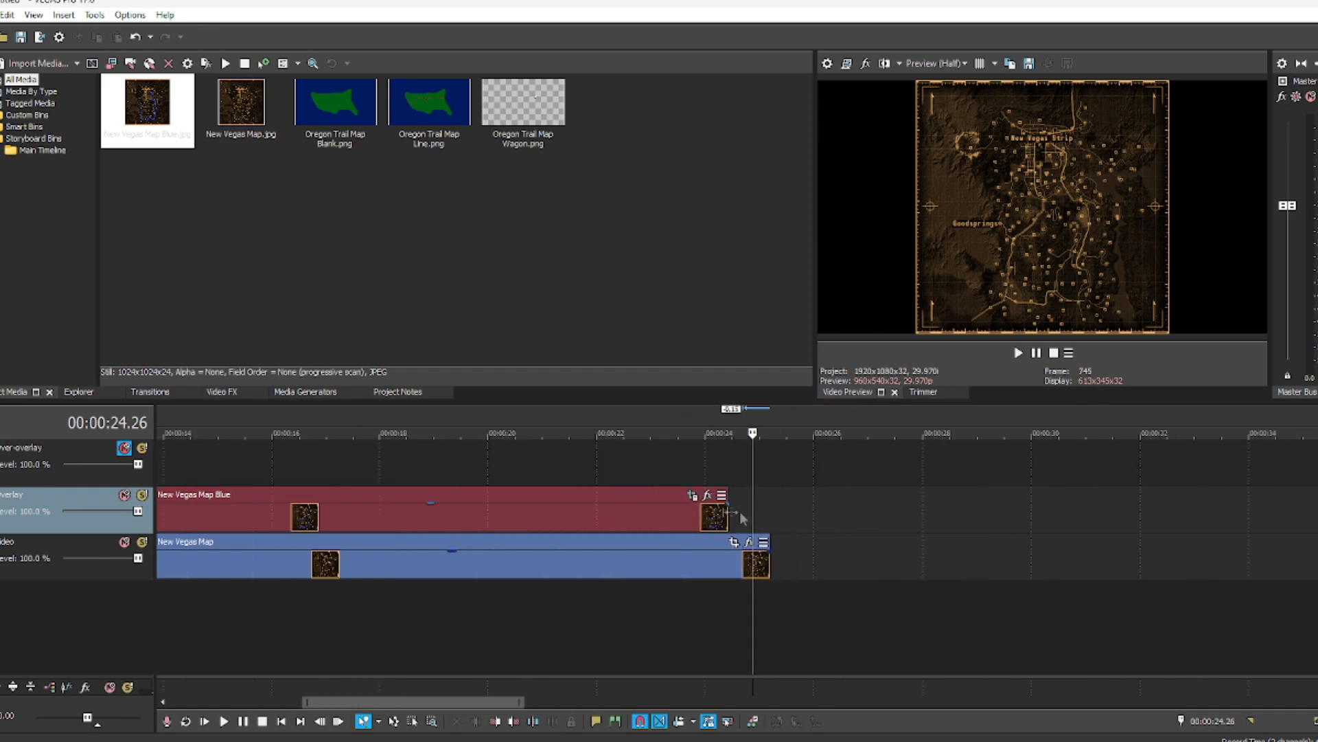
left_click_drag(730, 515, 771, 515)
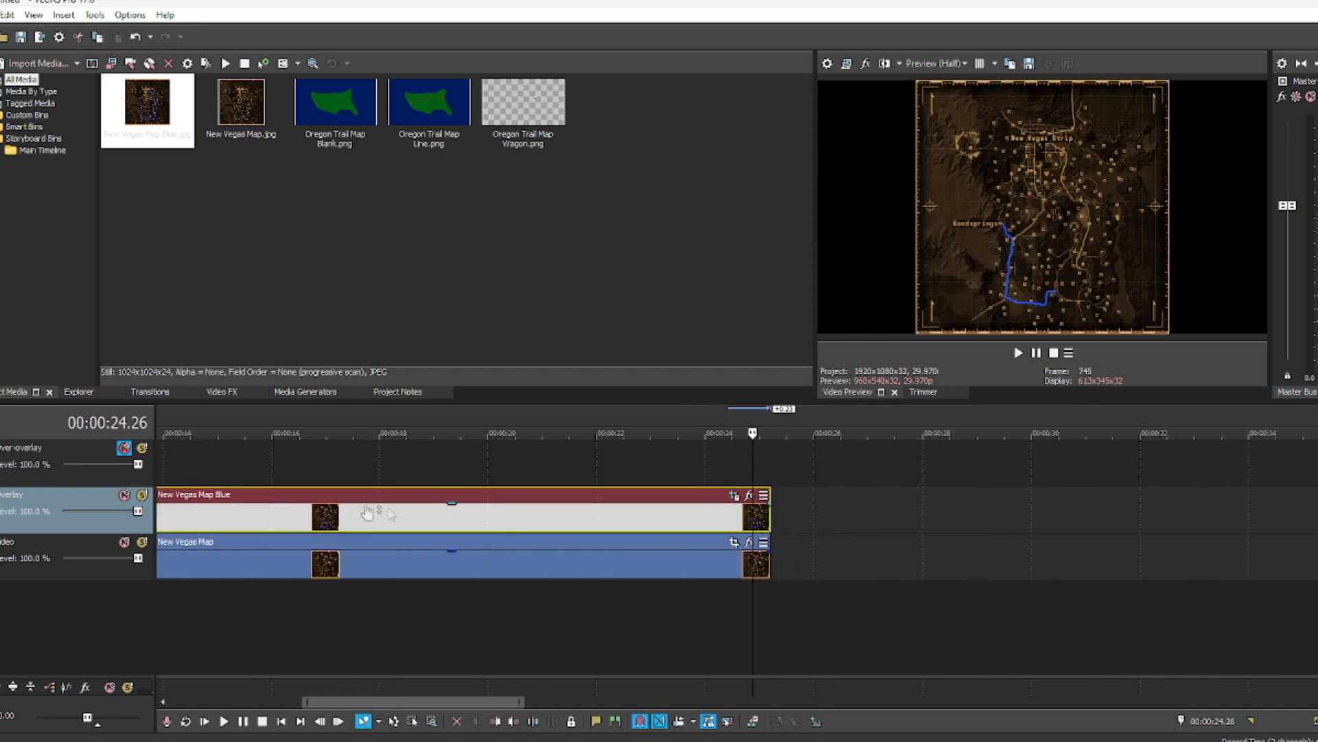
- Move the playhead back to 00:00:15.05 within the New Vegas Map Blue event
left_click(298, 519)
left_click(247, 519)
left_click(227, 519)
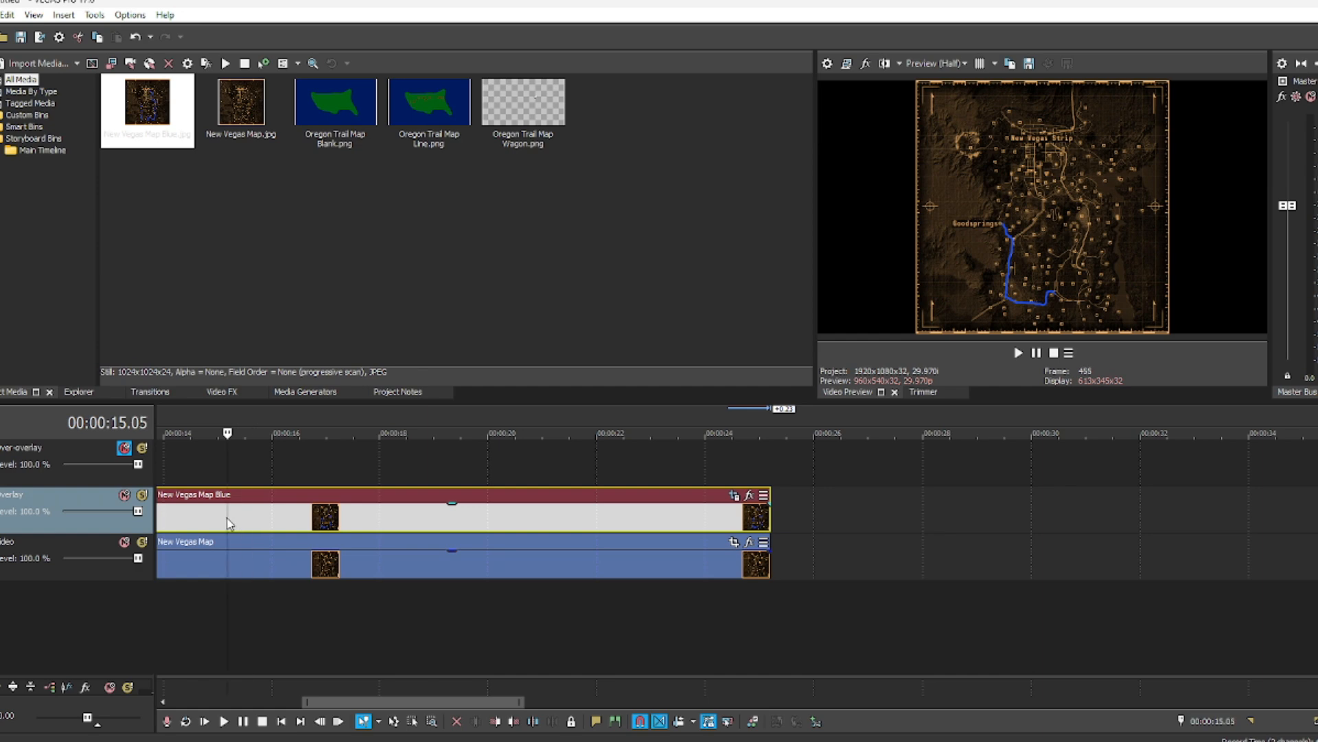
- Open the Pan/Crop settings of the New Vegas Map Blue event and go to the mask keyframe at 00:00:06.06
scroll(230, 519, "up", 5)
scroll(263, 520, "down", 5)
left_click(474, 526)
left_click(506, 526)
left_click(1261, 495)
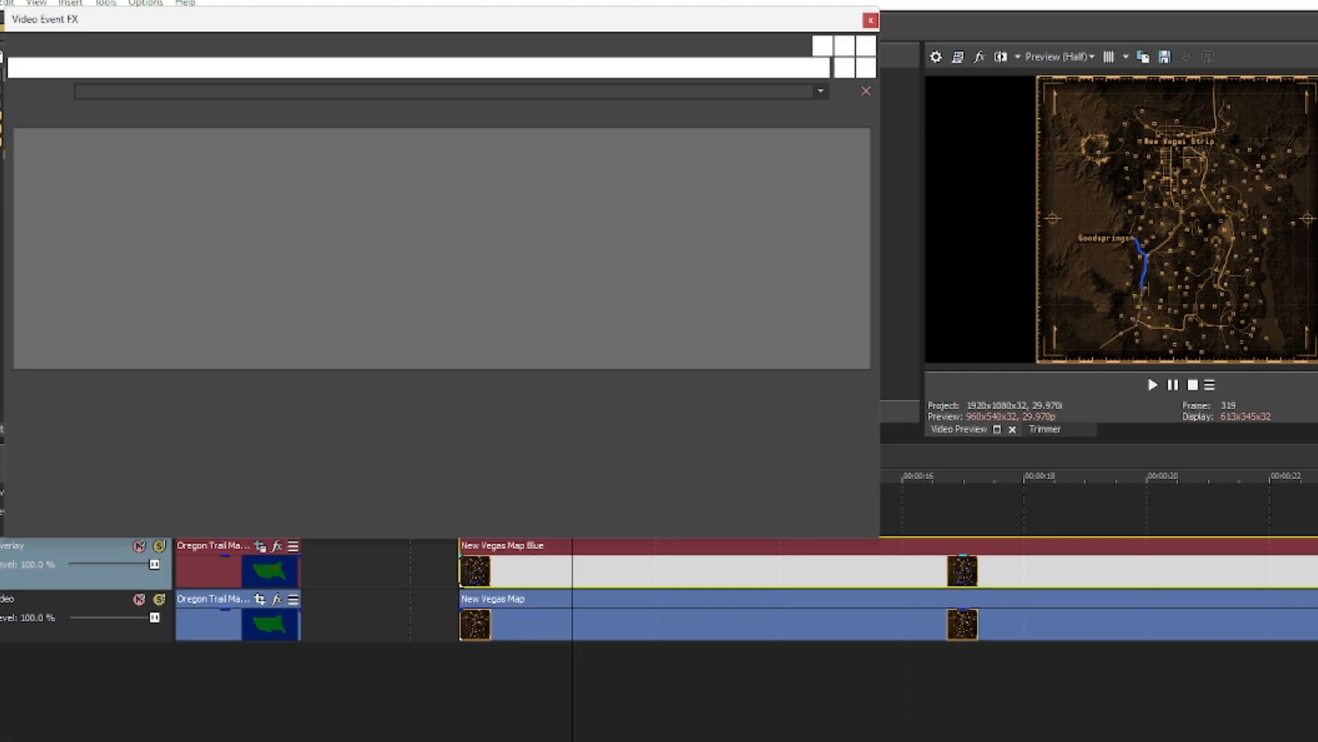
left_click(596, 674)
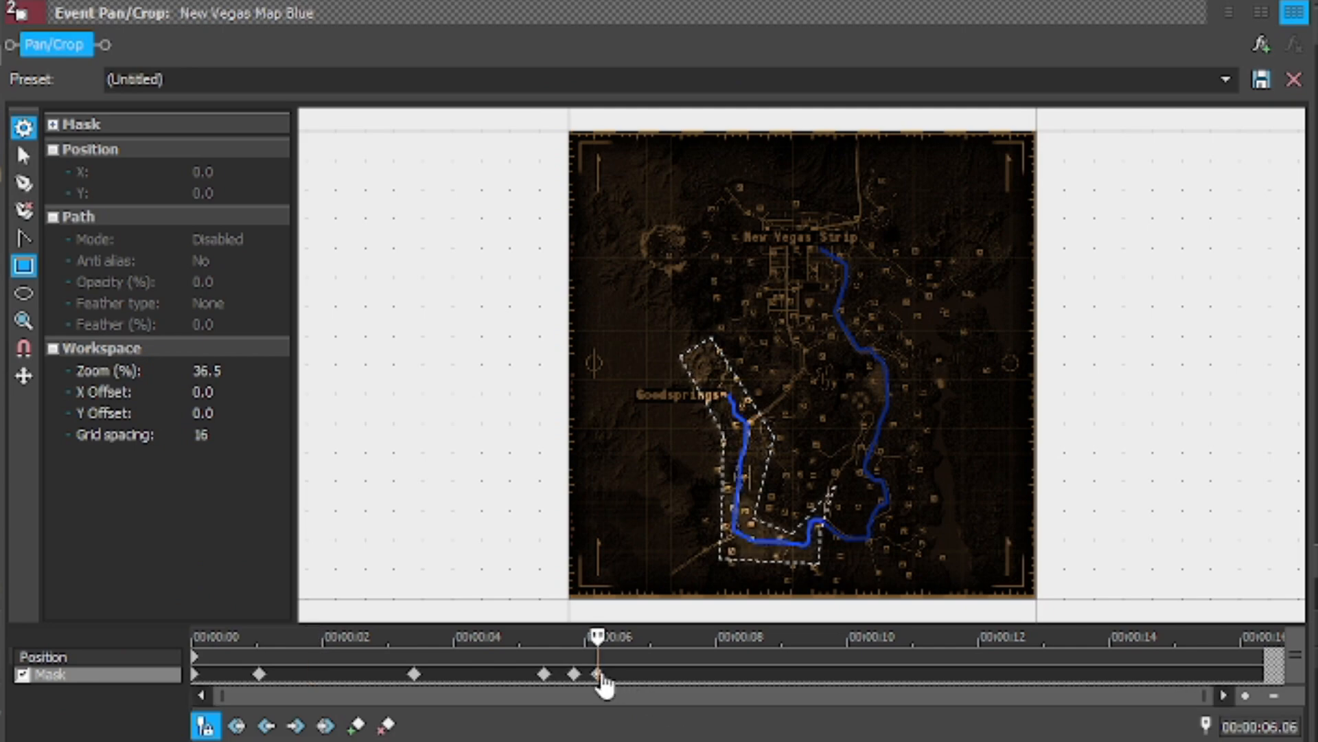
- At 00:00:06.28, add two anchor points to the mask edge, one on each side of where it crosses the blue route
scroll(673, 677, "up", 5)
scroll(859, 542, "up", 6)
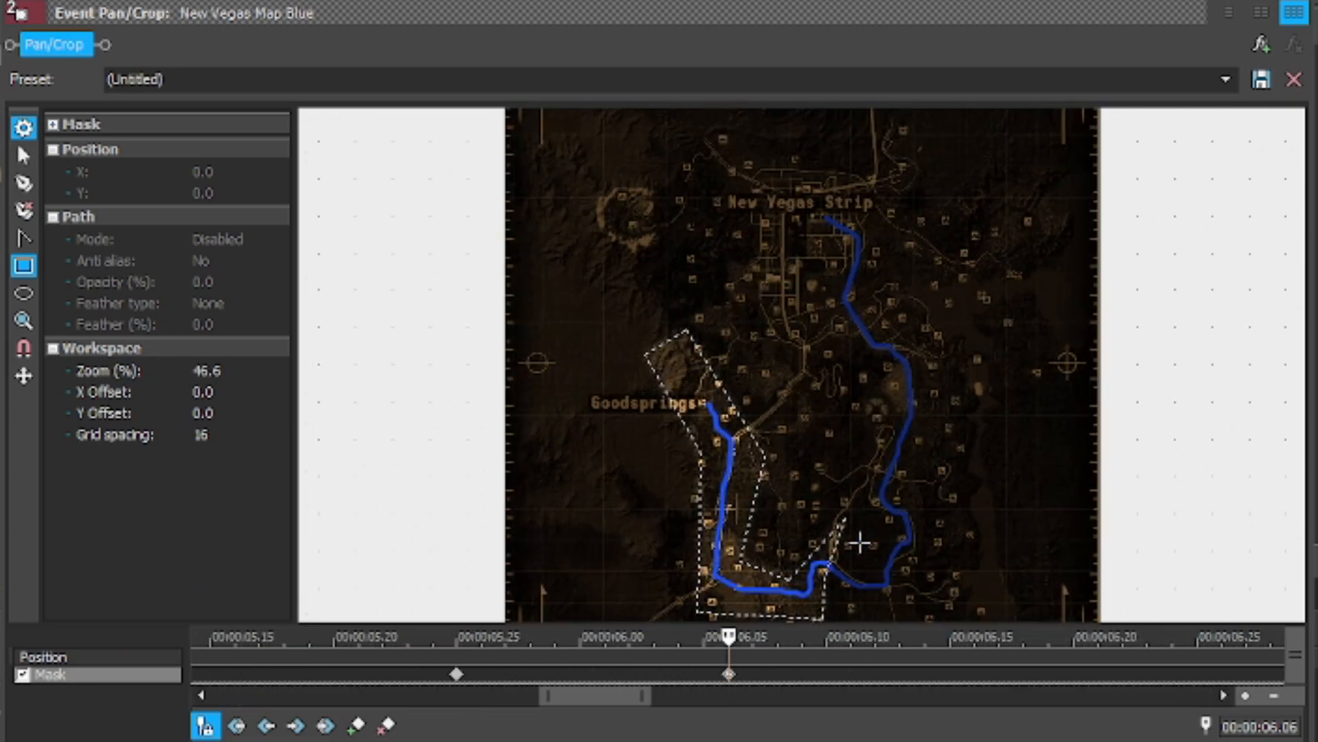
left_click(24, 155)
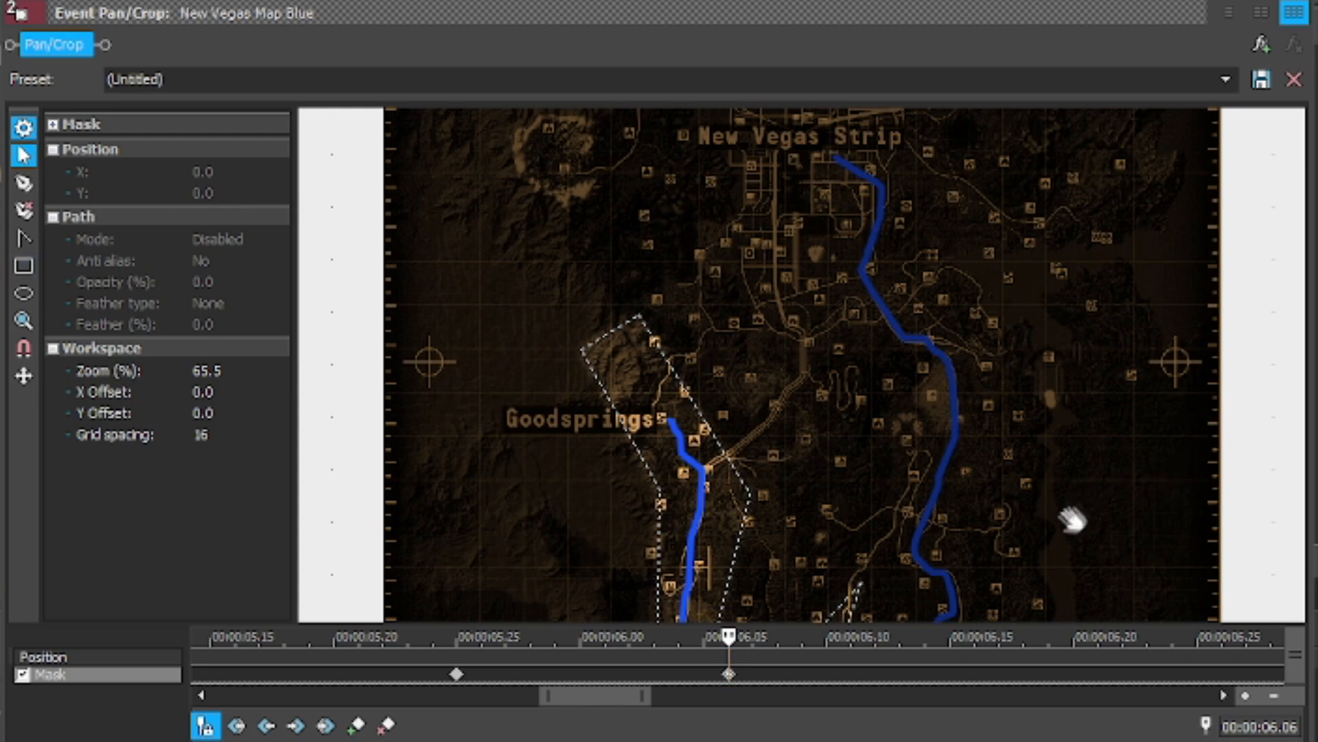
left_click_drag(1074, 521, 1000, 280)
scroll(839, 377, "up", 7)
left_click_drag(1058, 447, 1035, 342)
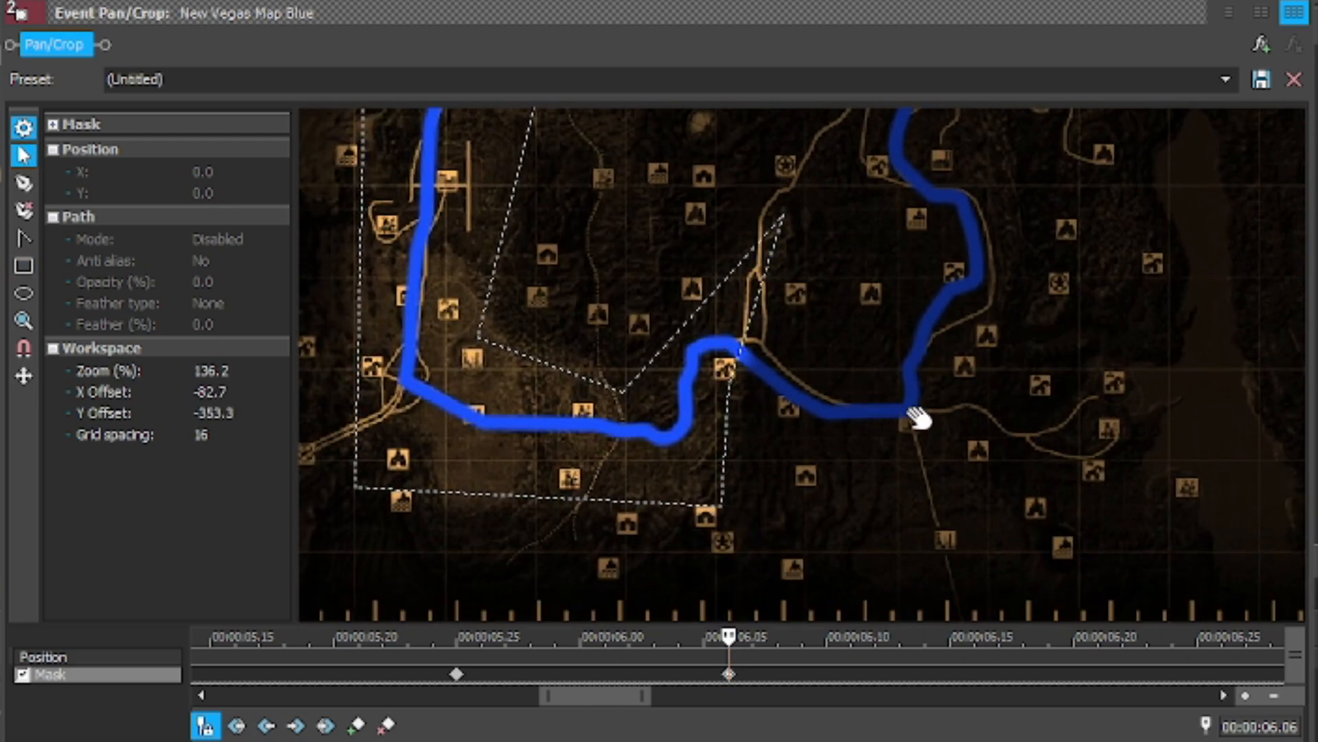
left_click(28, 169)
scroll(749, 676, "down", 5)
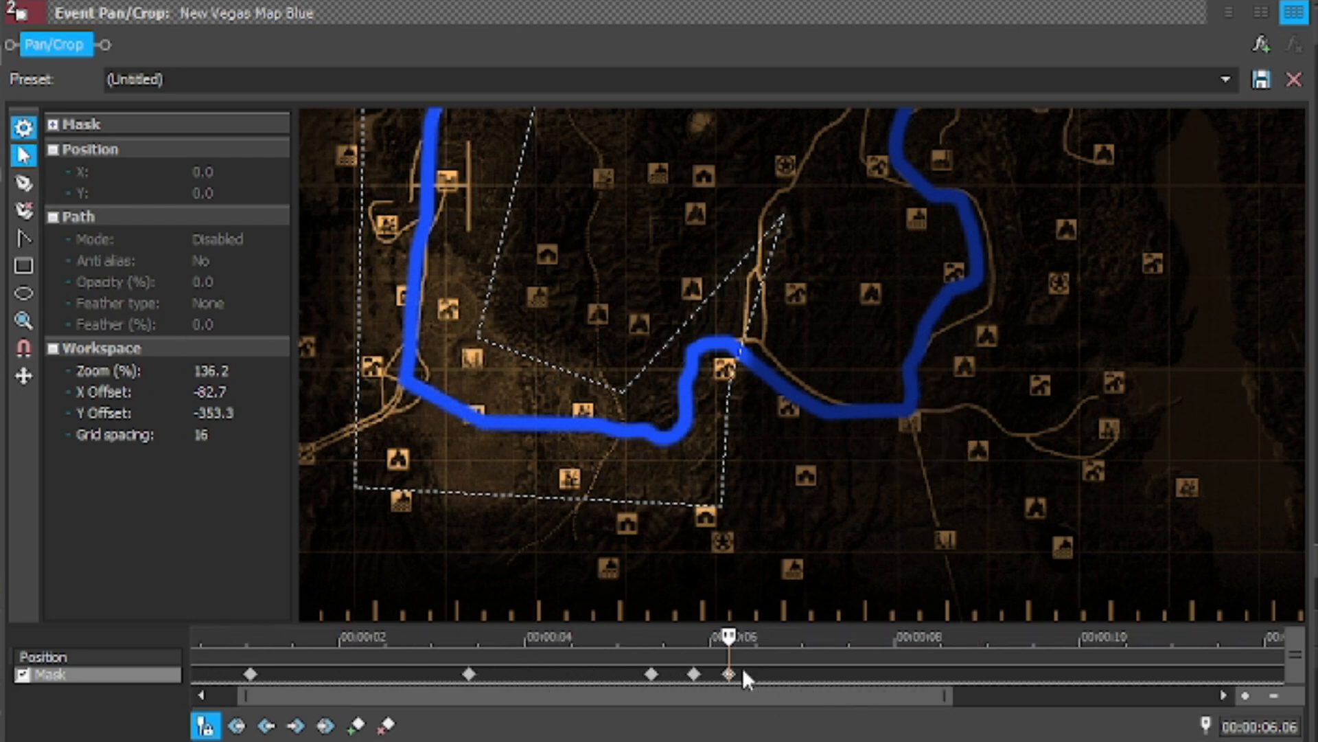
scroll(596, 678, "down", 2)
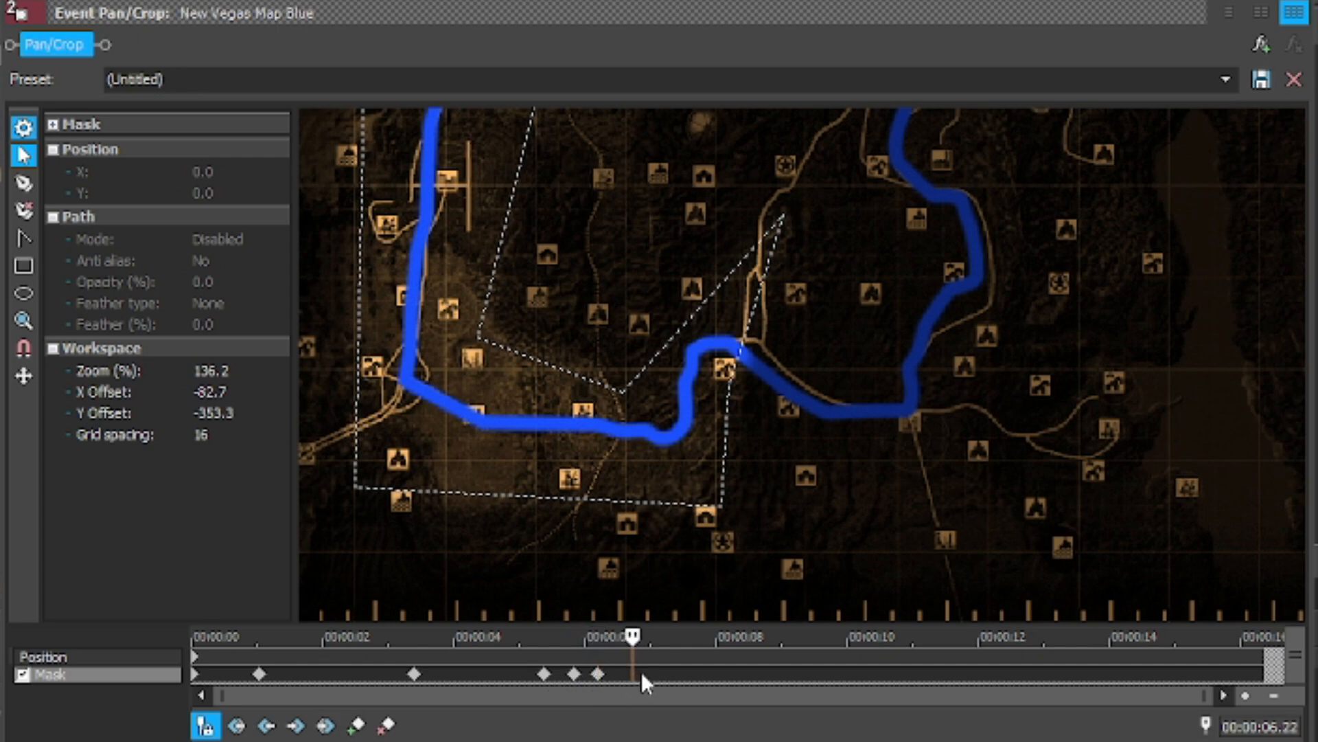
scroll(641, 672, "up", 3)
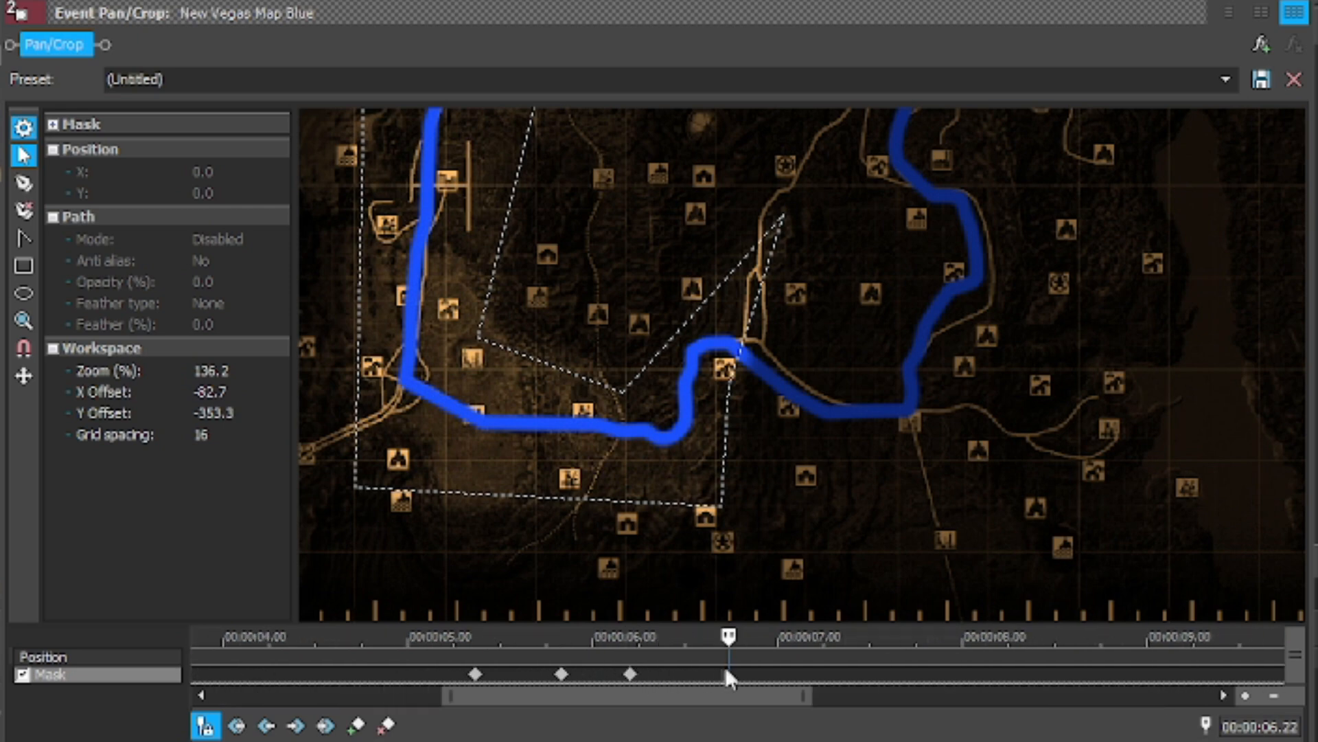
left_click(783, 680)
left_click(765, 674)
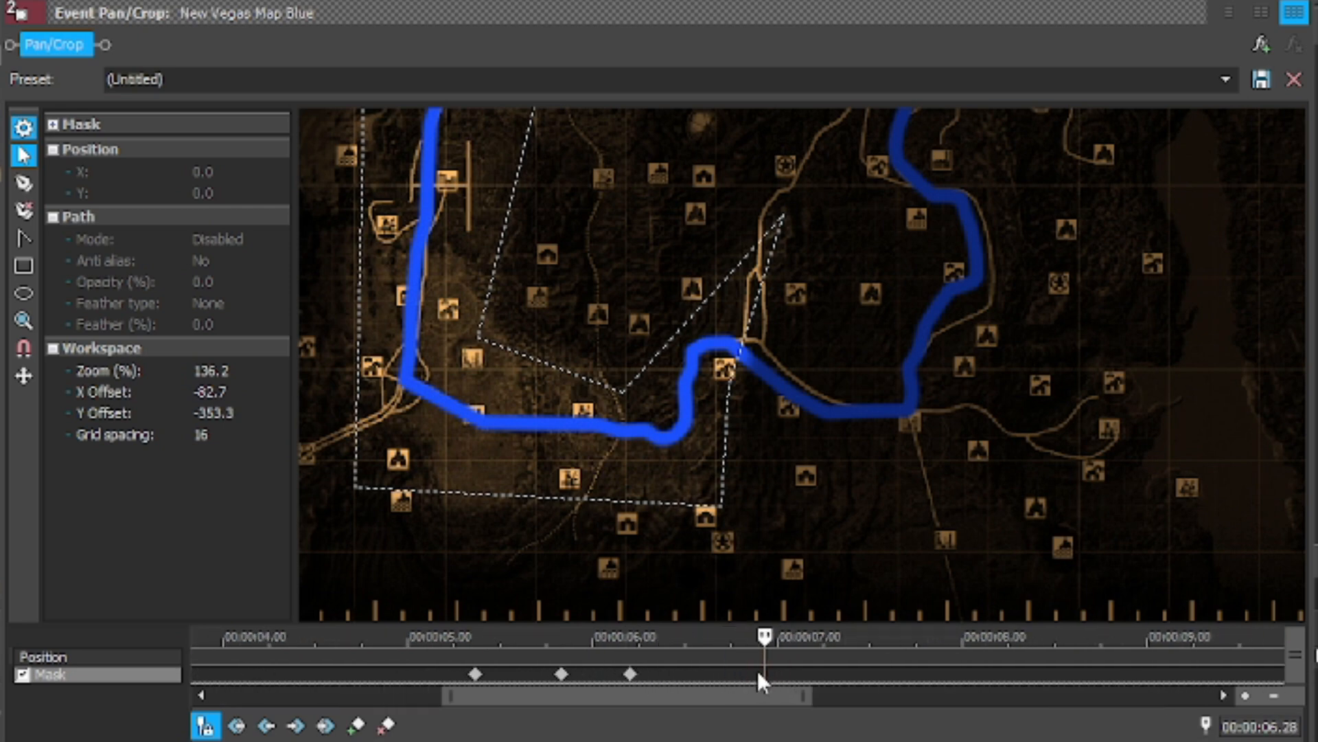
left_click(25, 185)
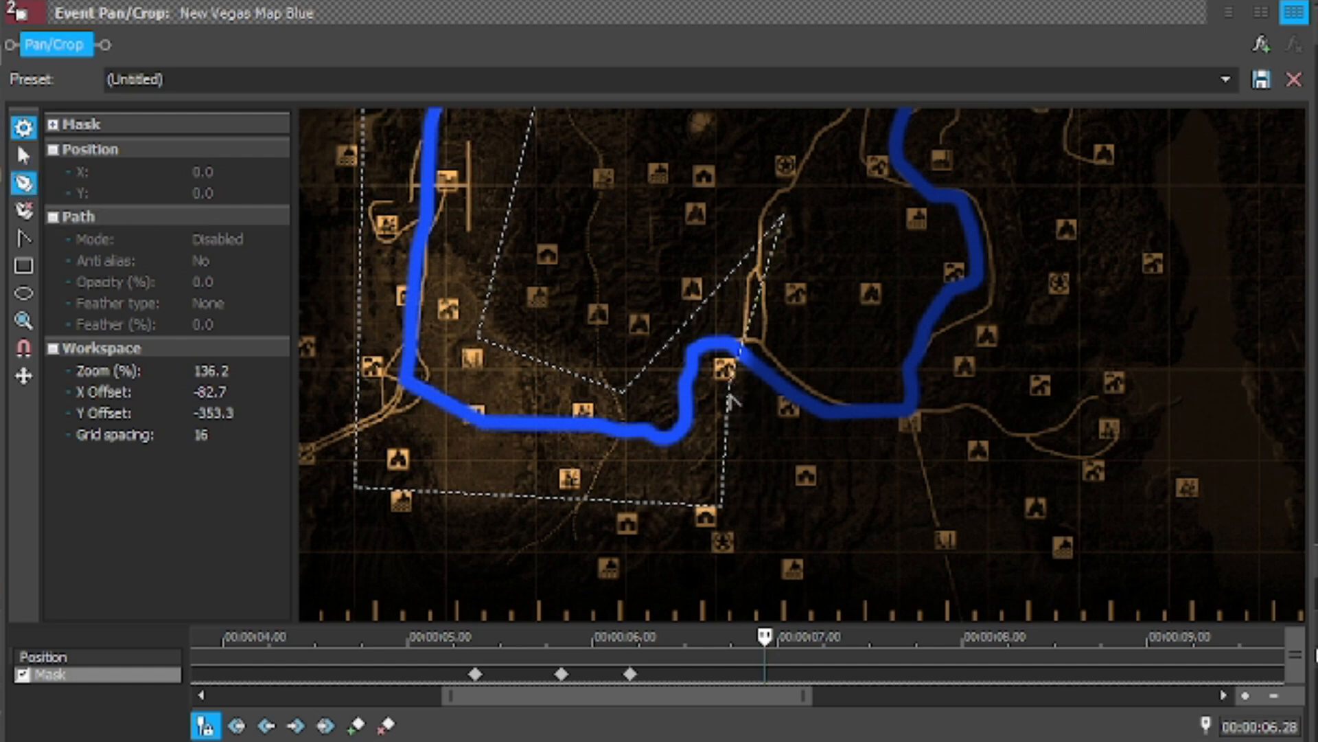
left_click(729, 389)
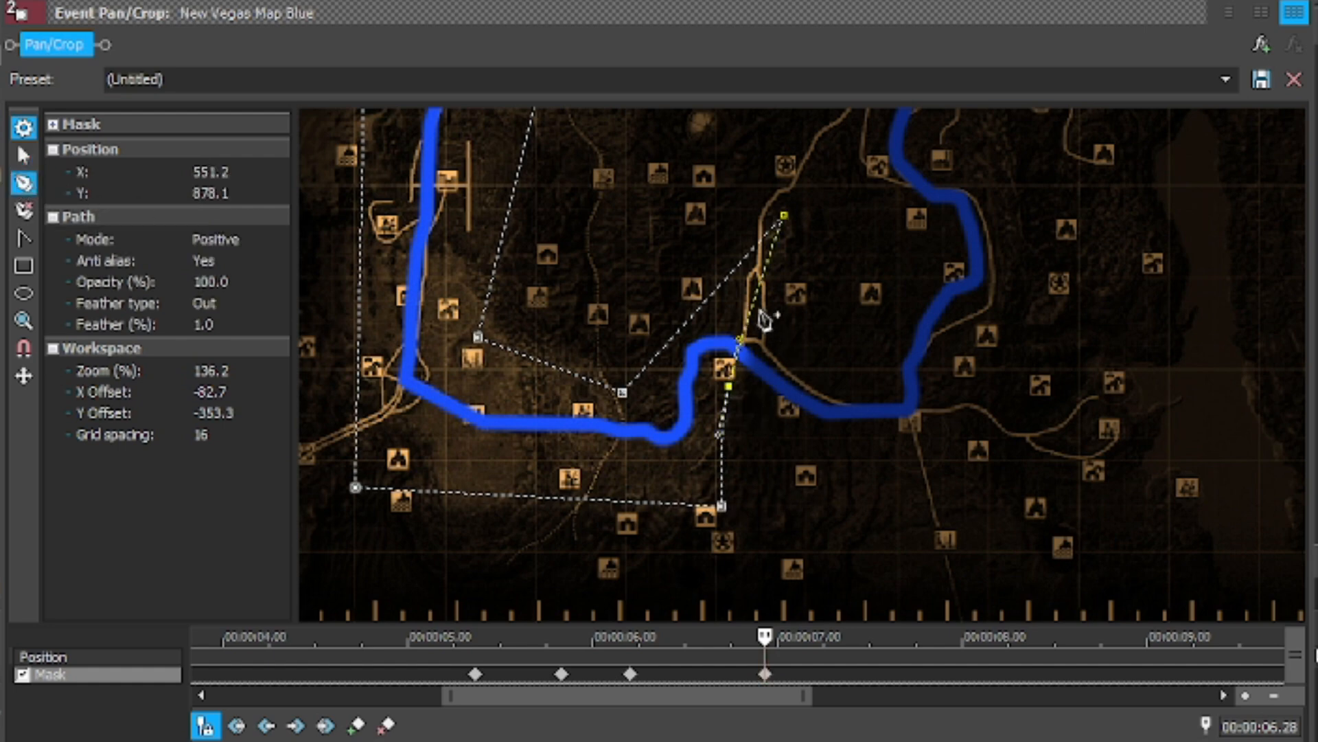
left_click(753, 302)
- Move both new anchor points along the blue route to just before its lower corner and adjust the upper point's curve handle
left_click(23, 155)
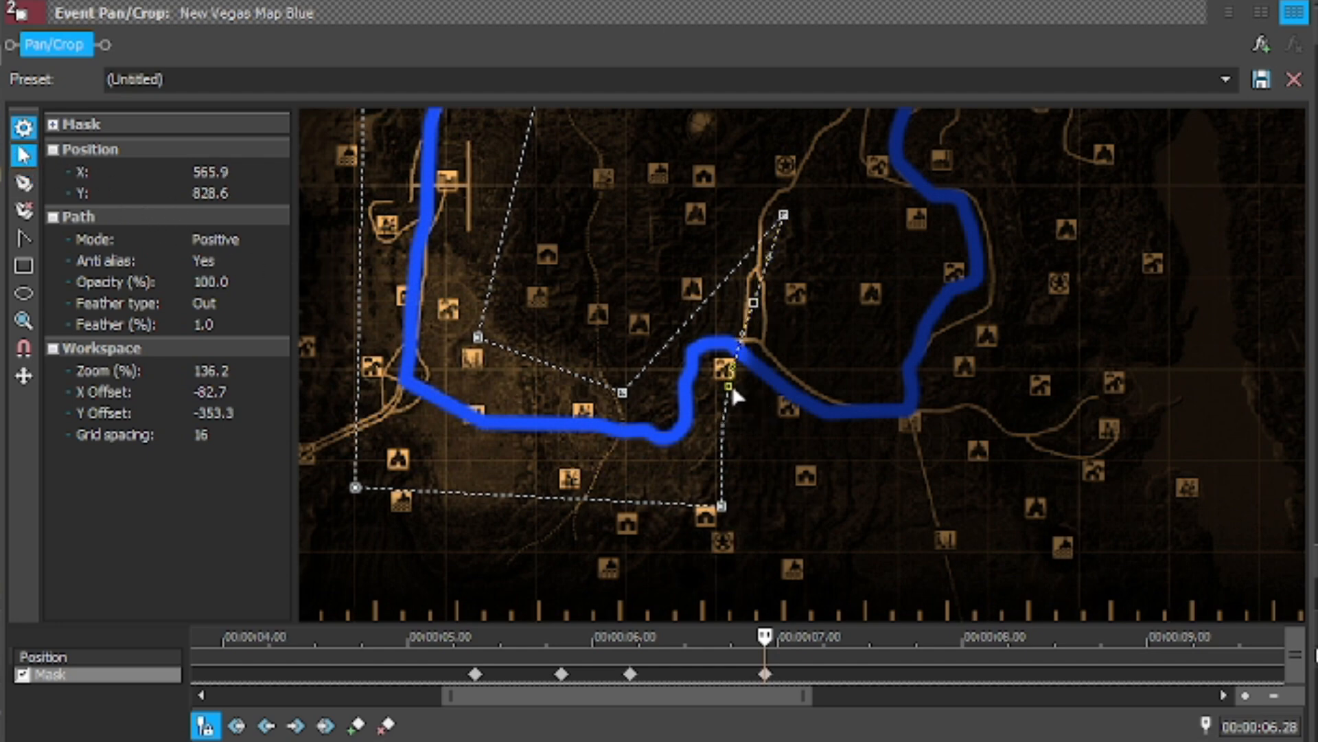
left_click_drag(756, 300, 883, 382)
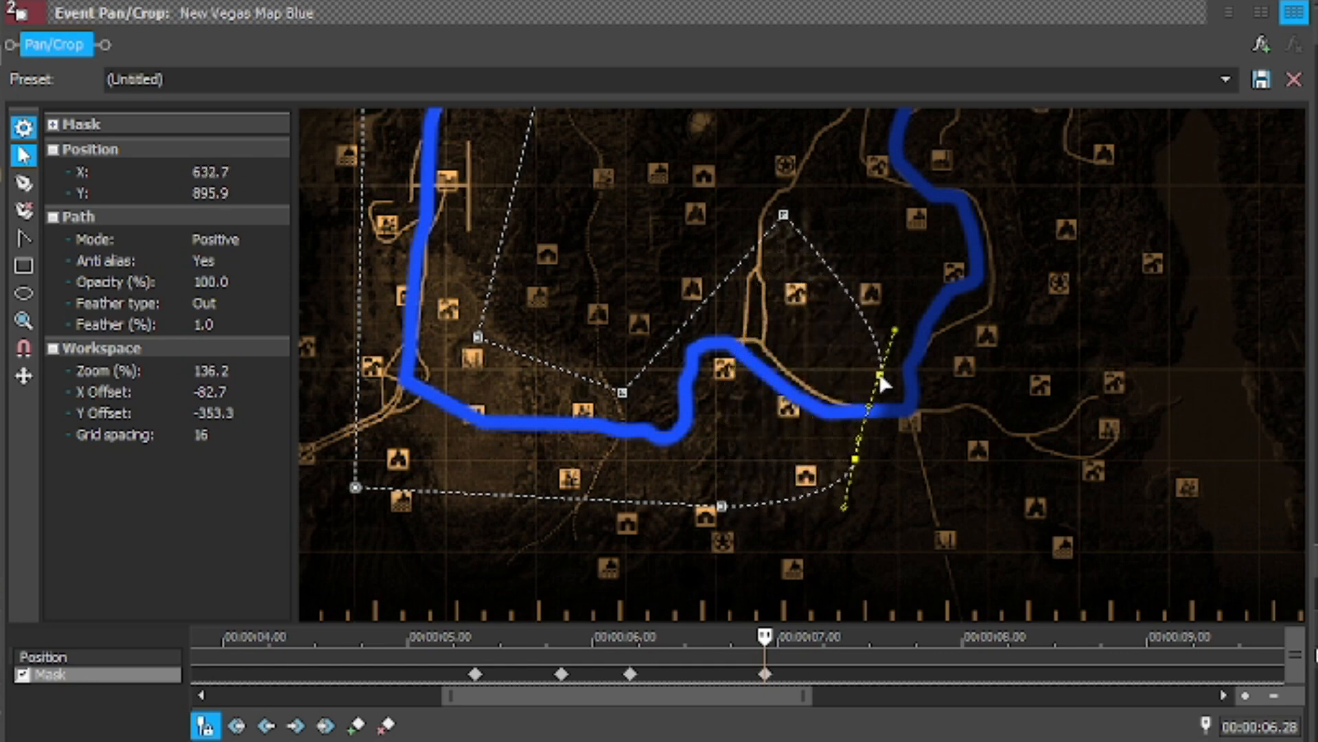
mouse_move(895, 330)
left_mouse_down()
mouse_move(801, 329)
mouse_move(918, 320)
mouse_move(815, 334)
mouse_move(902, 324)
mouse_move(877, 320)
left_mouse_up()
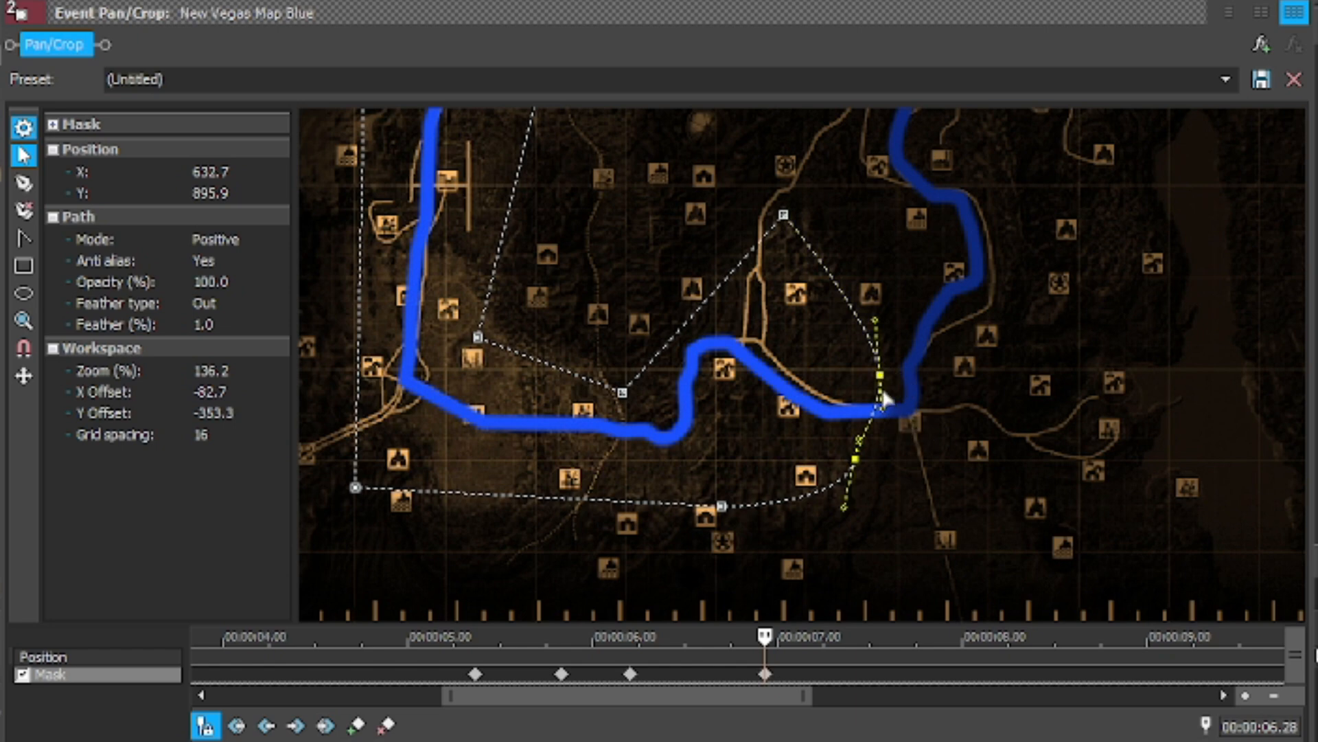
left_click(27, 158)
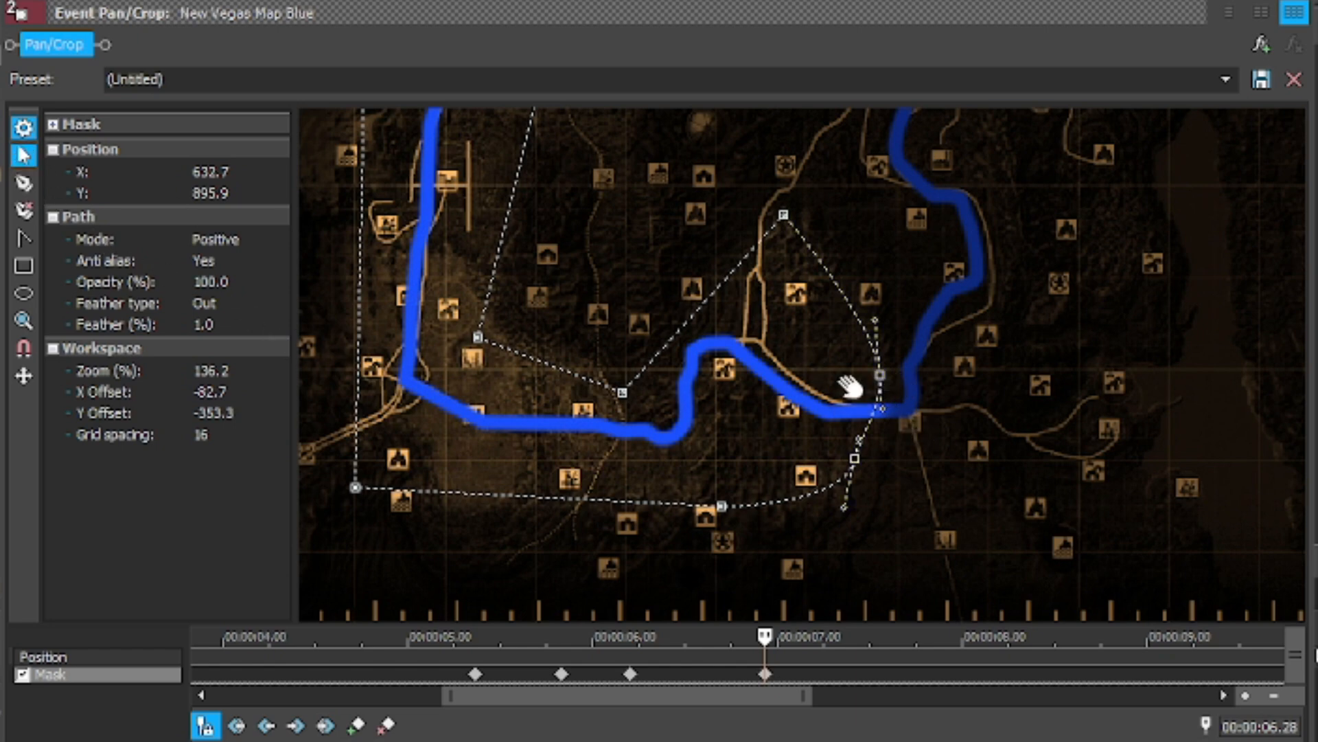
left_click_drag(856, 467, 859, 457)
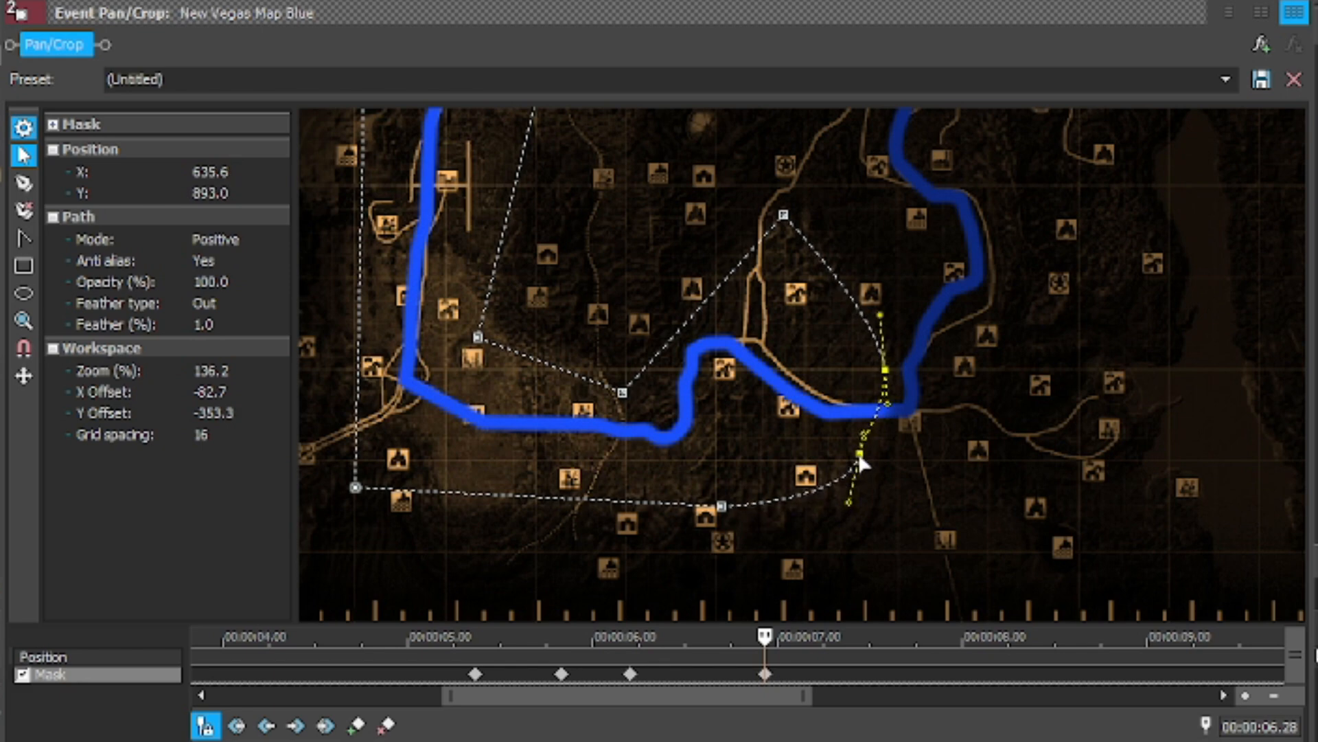
left_click(859, 457)
- Pull the lower of the two anchor points out past the route's corner and play back the route animation
left_click(1001, 540)
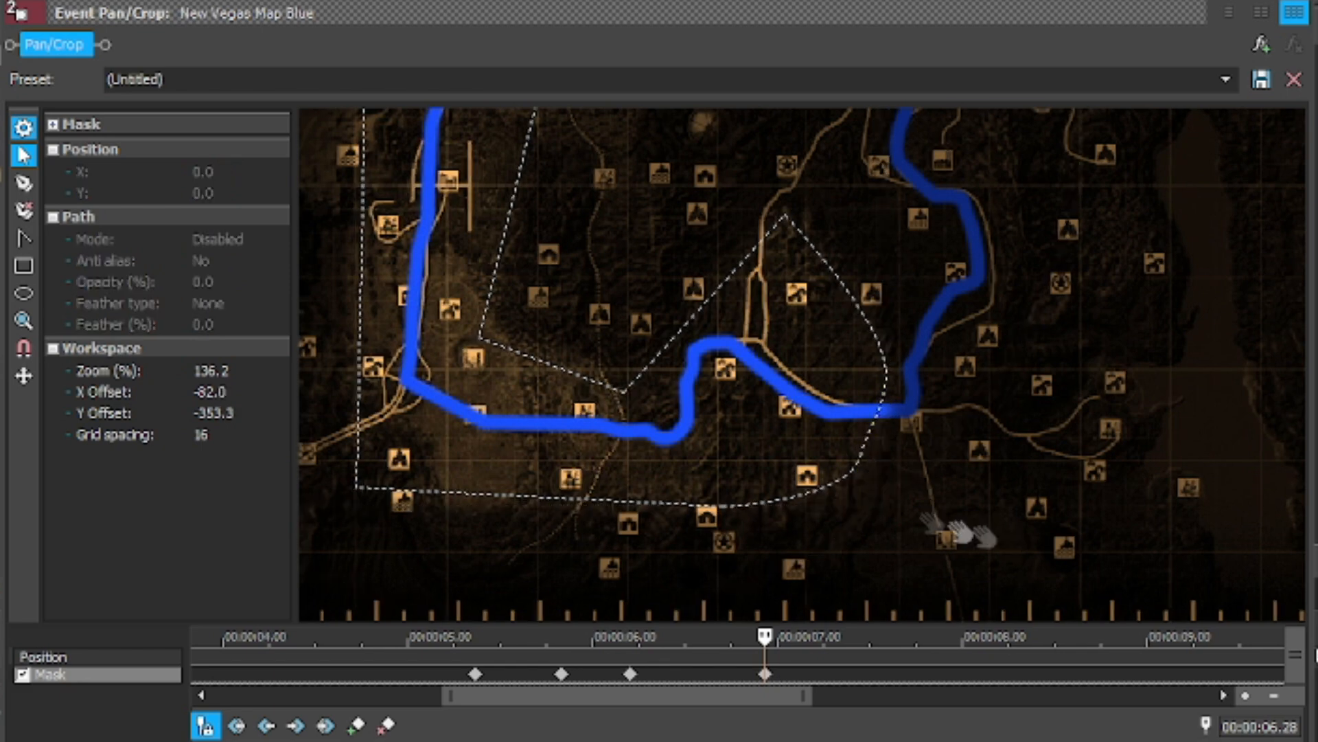
left_click(862, 455)
left_click_drag(863, 456, 982, 458)
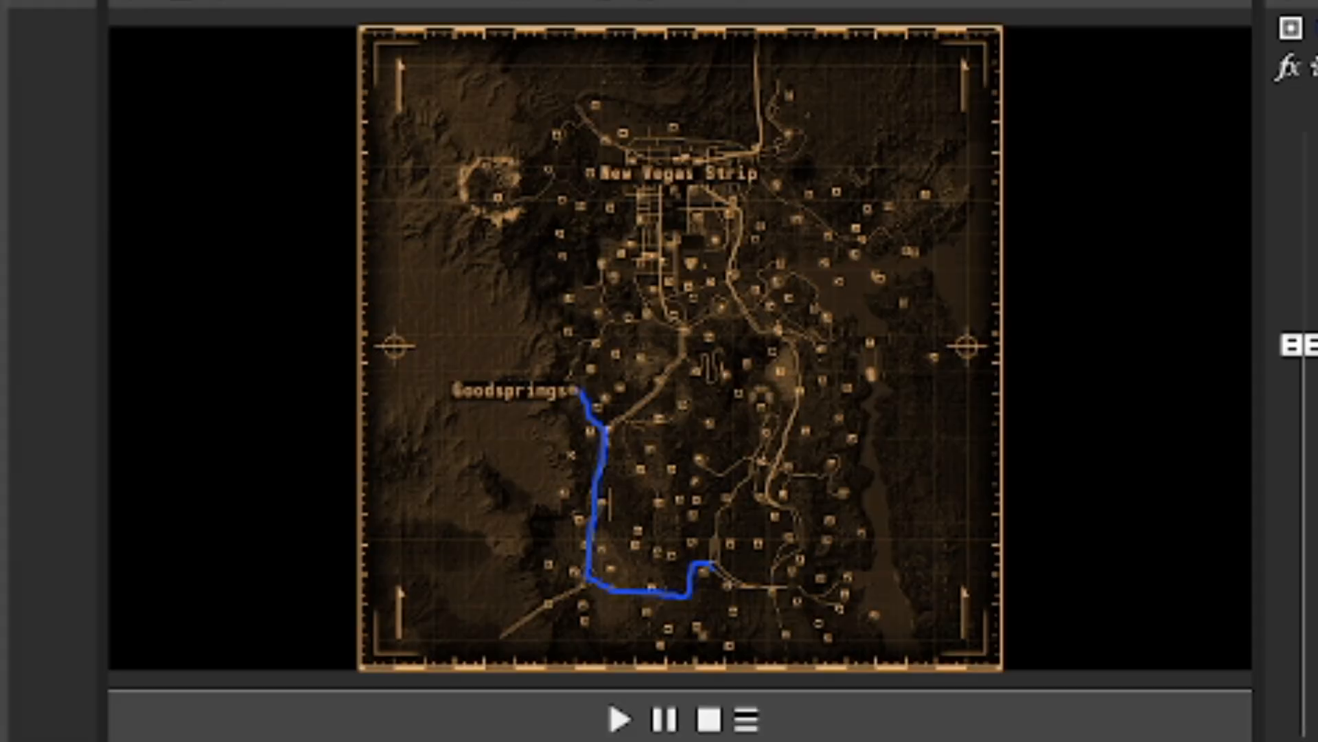
left_click(620, 721)
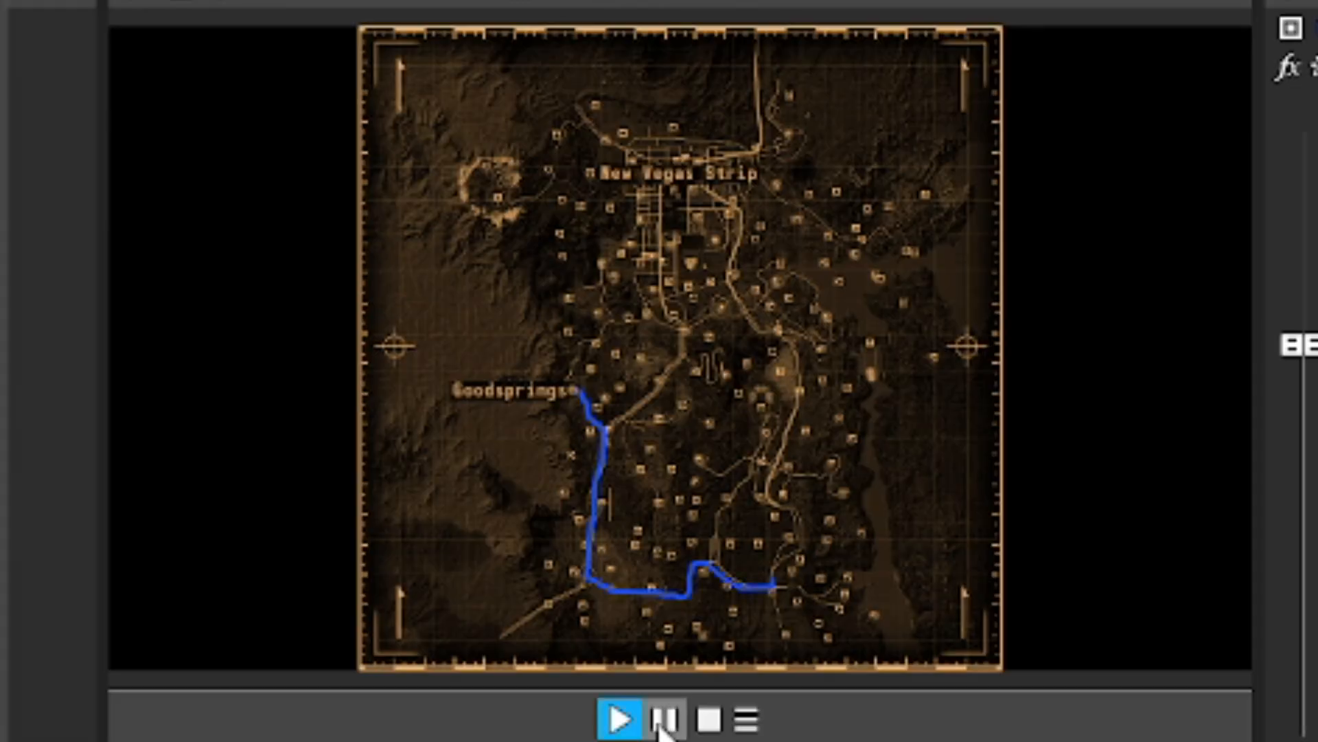
left_click(661, 721)
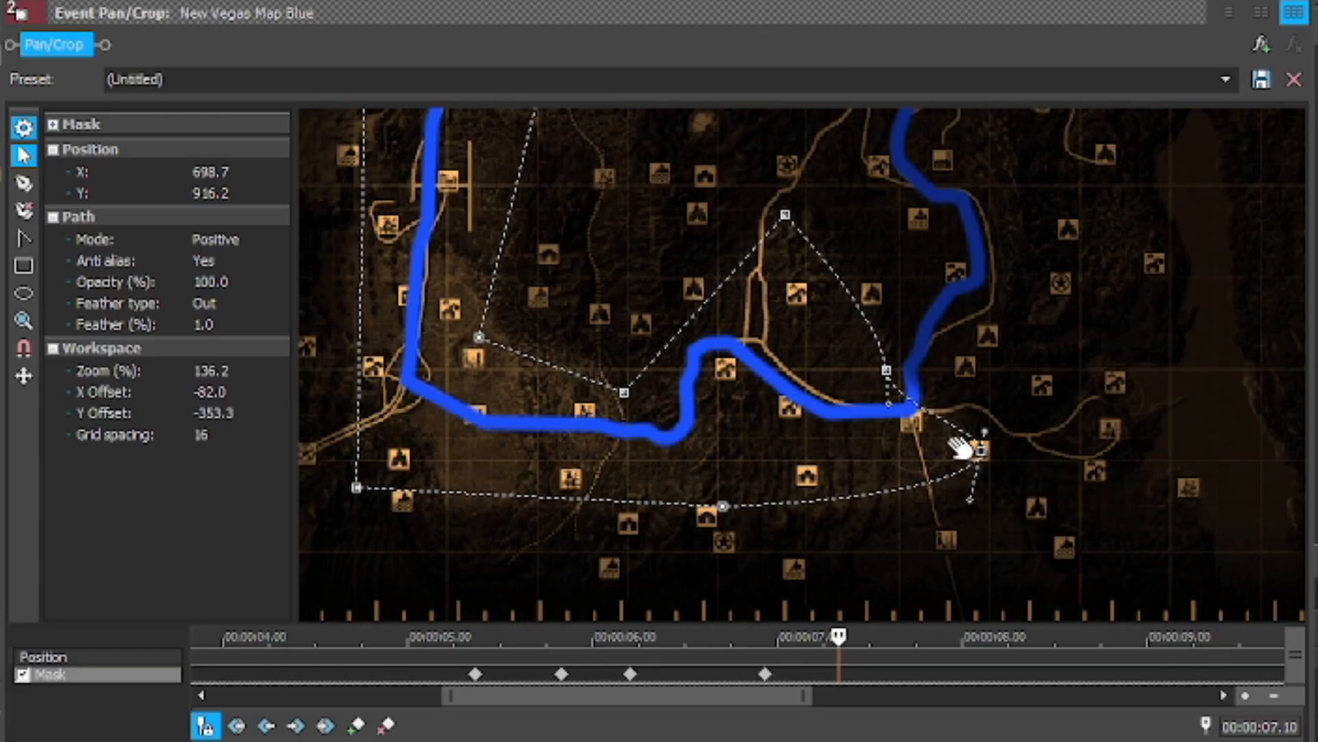
- Examine the remaining blue route between its lower corner and the New Vegas Strip
left_click_drag(1096, 254, 1086, 407)
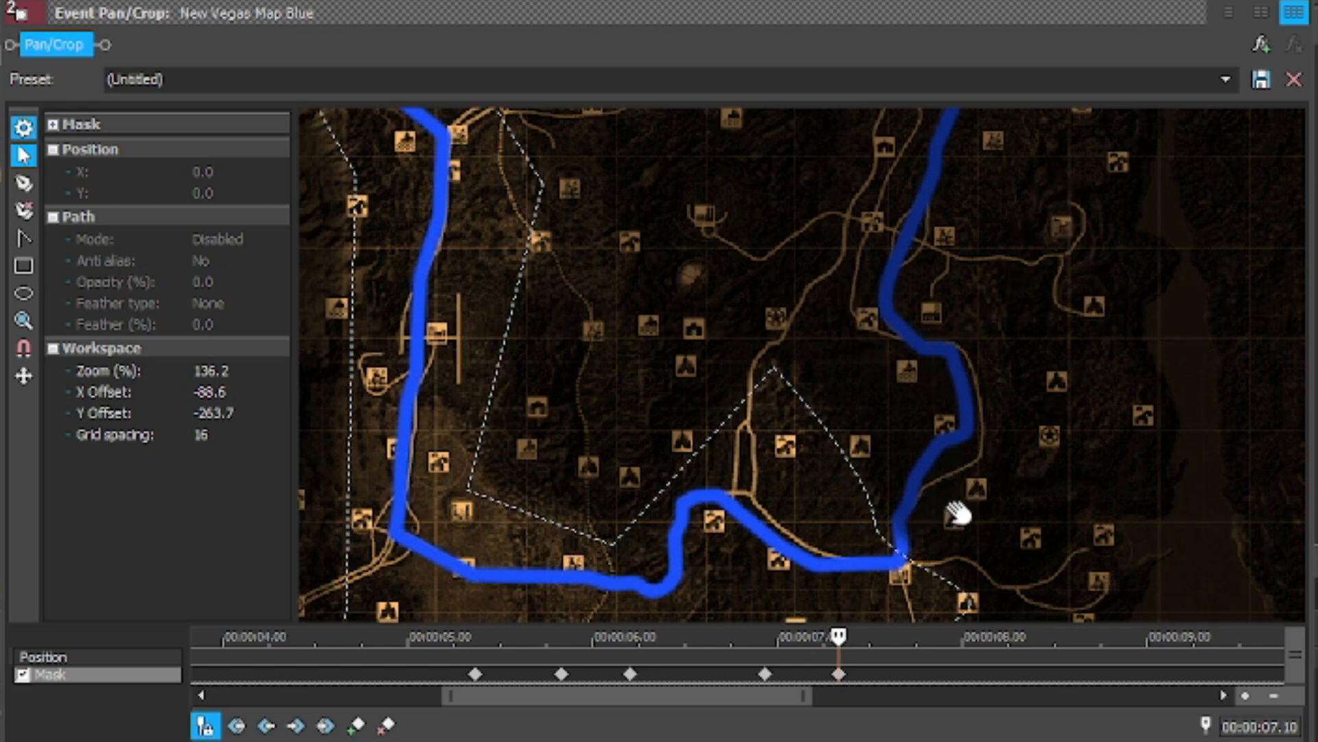
left_click_drag(1061, 384, 1030, 364)
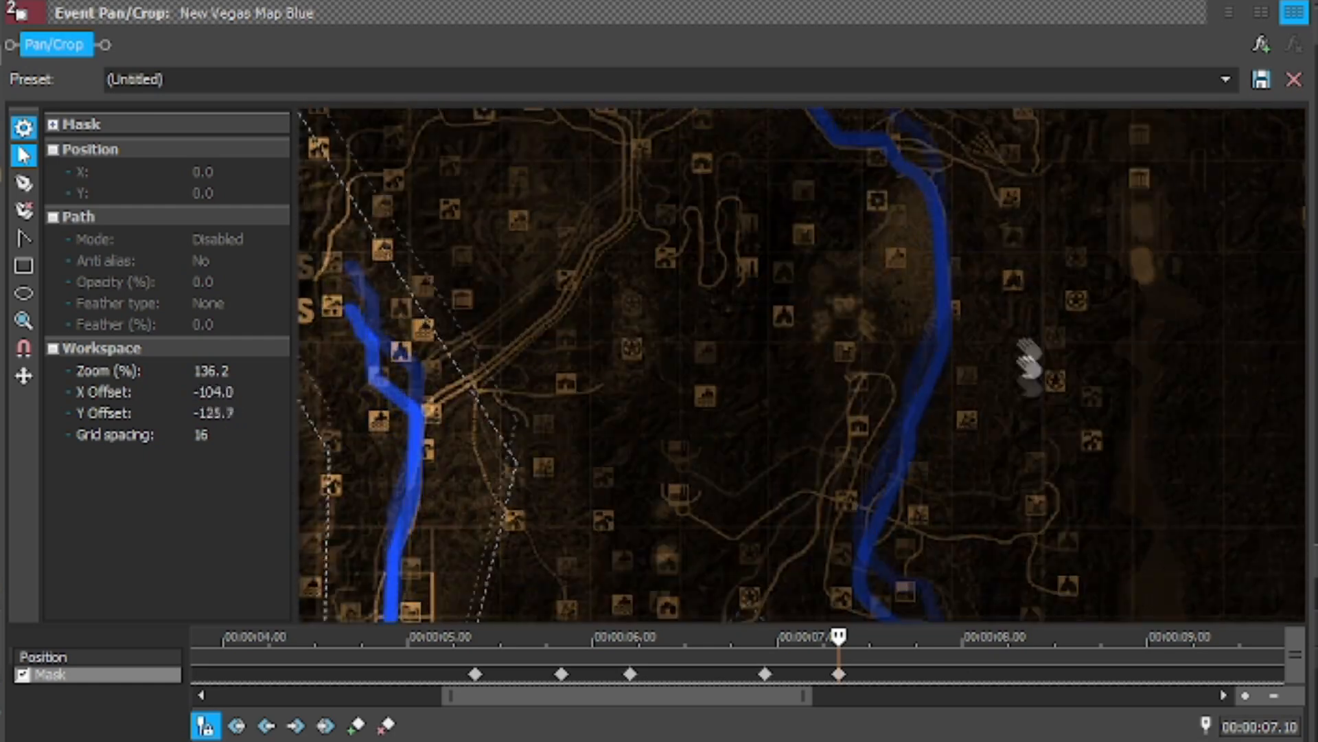
scroll(1010, 359, "down", 5)
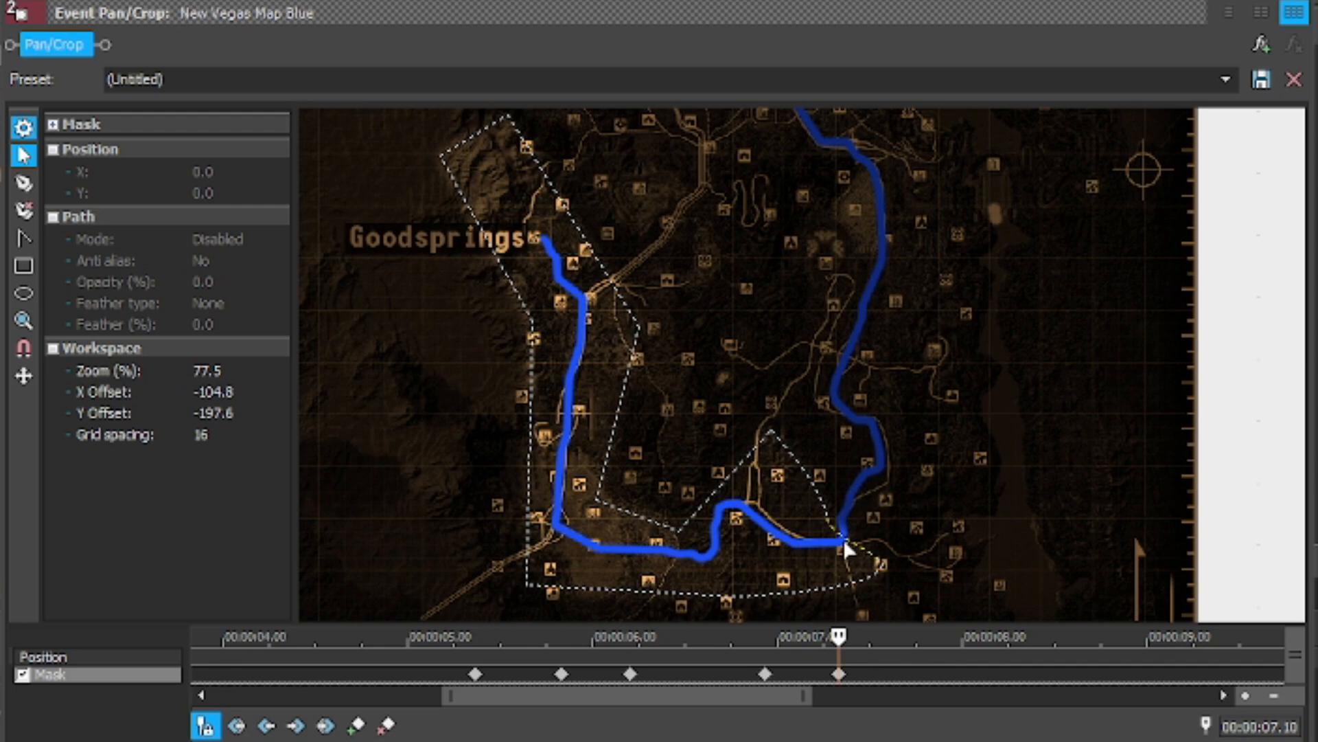
left_click_drag(904, 167, 929, 371)
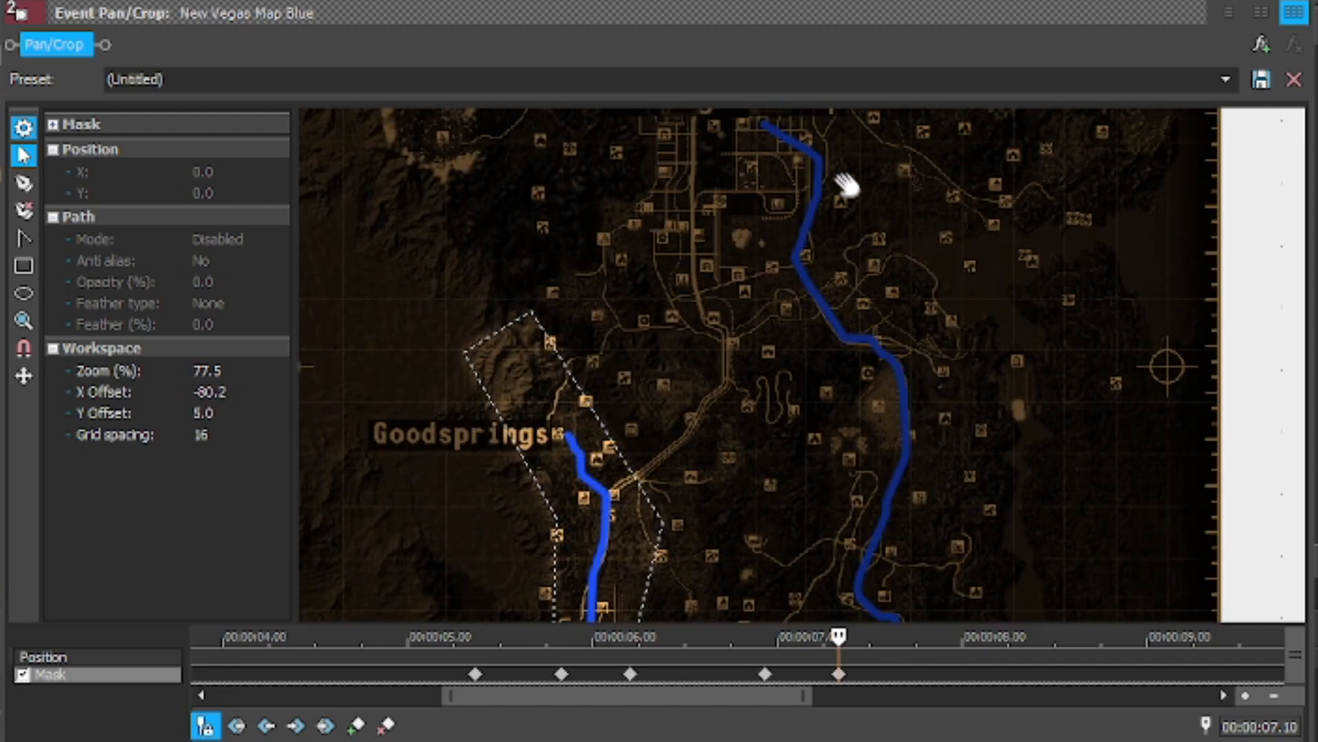
left_click_drag(853, 266, 844, 135)
scroll(991, 405, "down", 2)
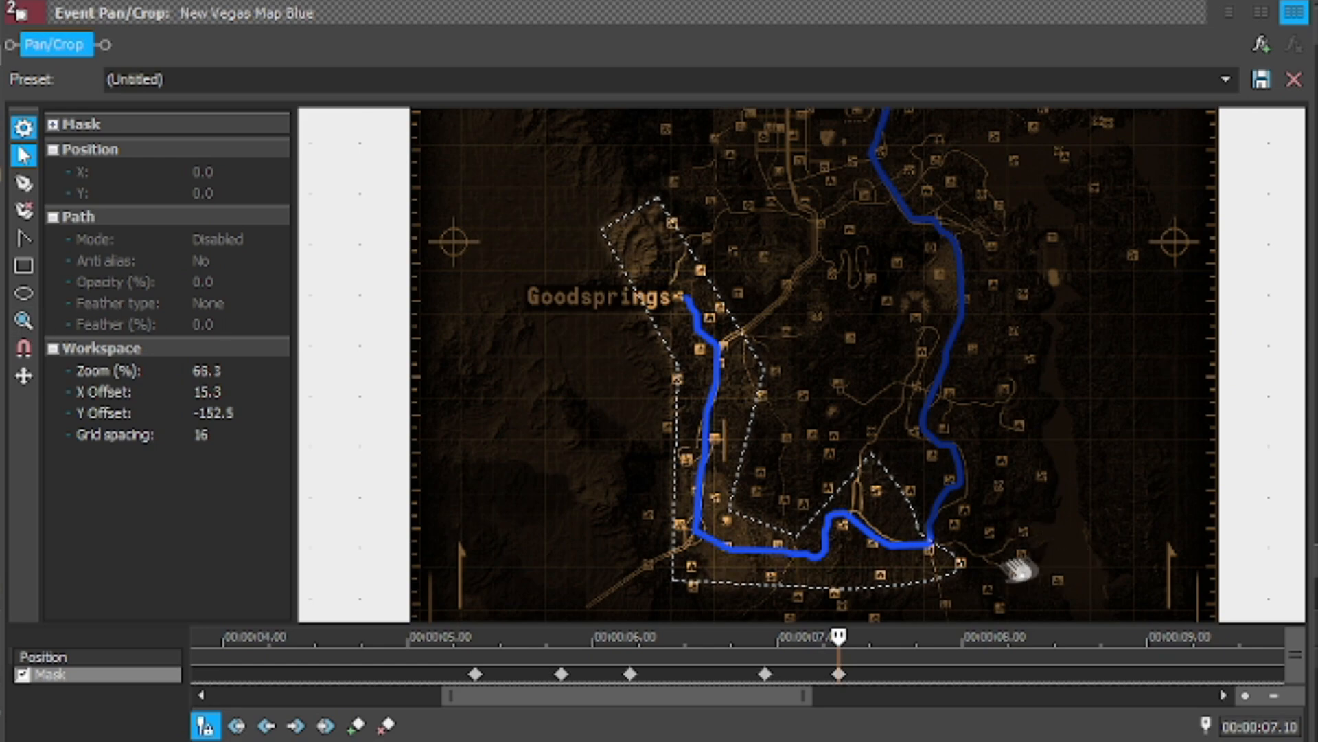
scroll(1015, 568, "up", 4)
left_click_drag(873, 392, 999, 644)
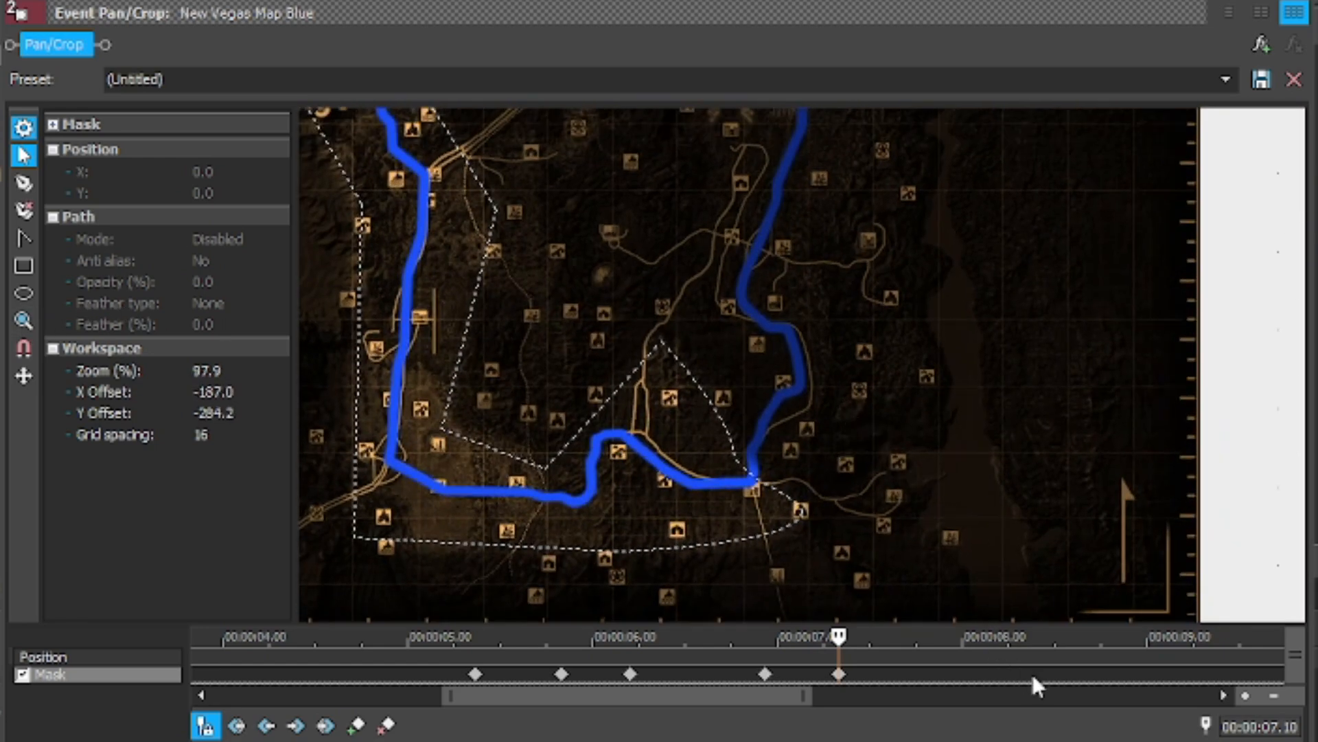
- At 00:00:11.24, move the anchor above the route's corner to about X 641, Y 844 and the outer one to about X 717, Y 920
scroll(1083, 679, "down", 5)
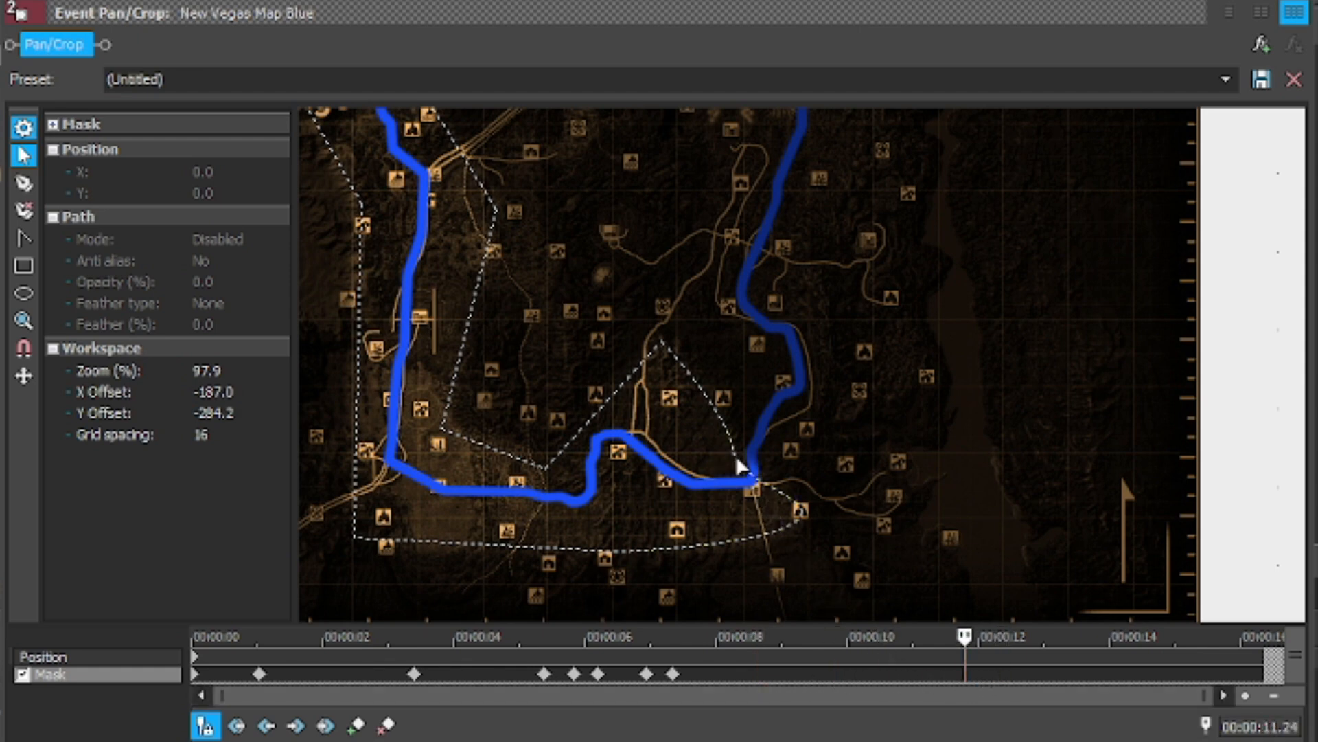
left_click(753, 480)
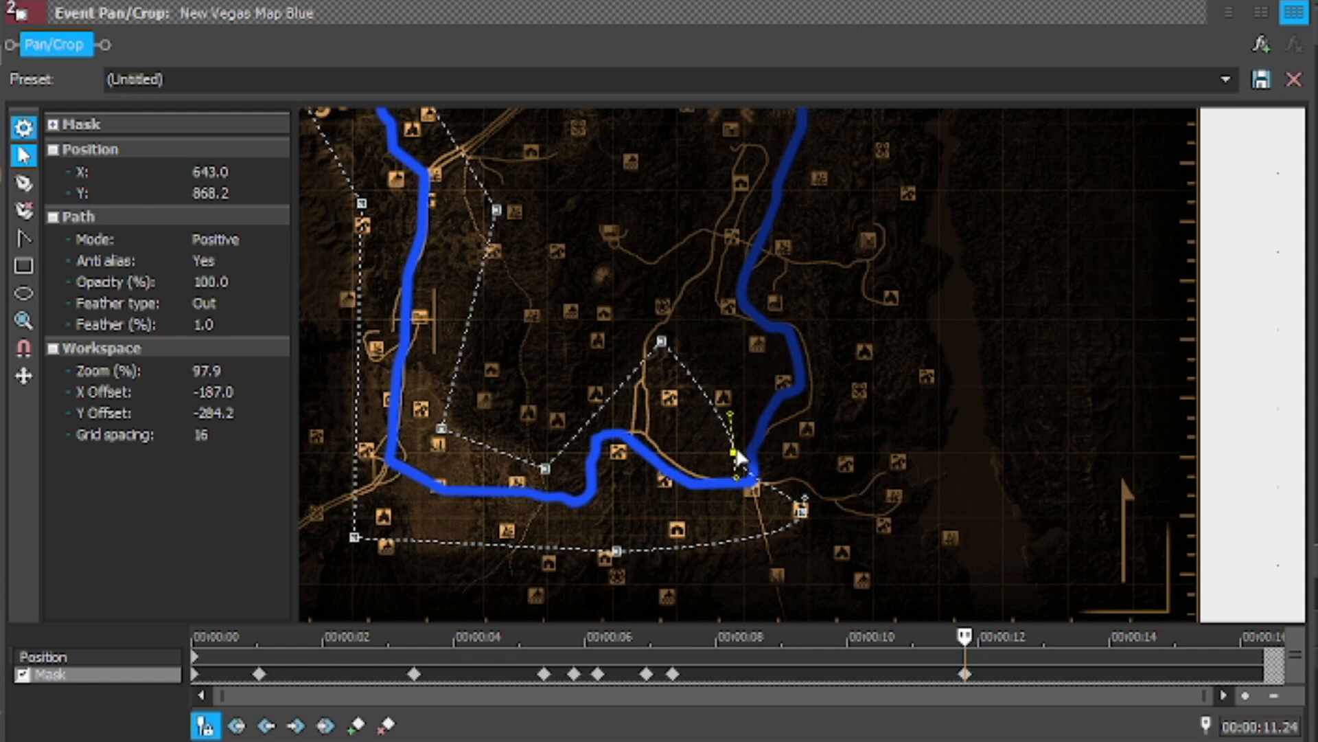
left_click_drag(740, 458, 731, 429)
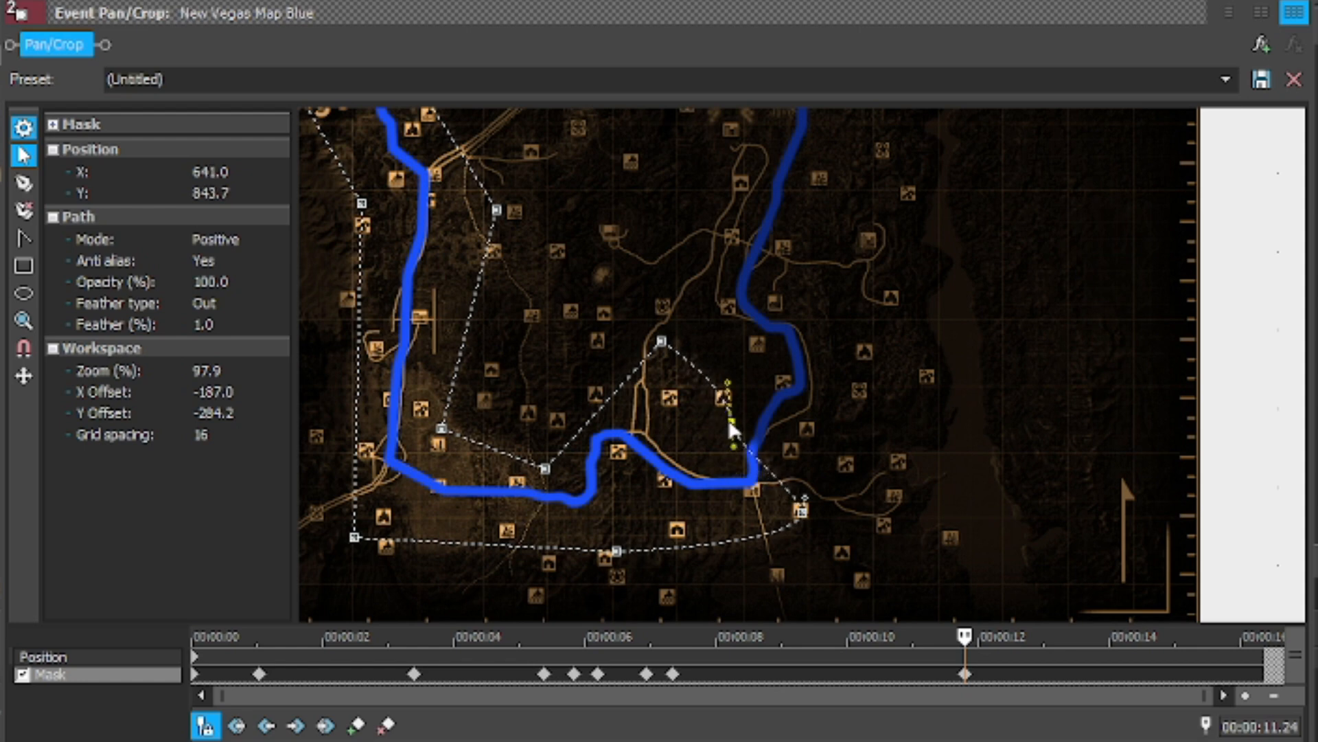
mouse_move(804, 515)
left_mouse_down()
mouse_move(789, 471)
mouse_move(863, 432)
mouse_move(805, 498)
mouse_move(803, 523)
mouse_move(824, 522)
left_mouse_up()
- Add a mask anchor beyond the route's corner, pull it outward, and shift the inner anchor away so the mask spans the route's next stretch
left_click(26, 185)
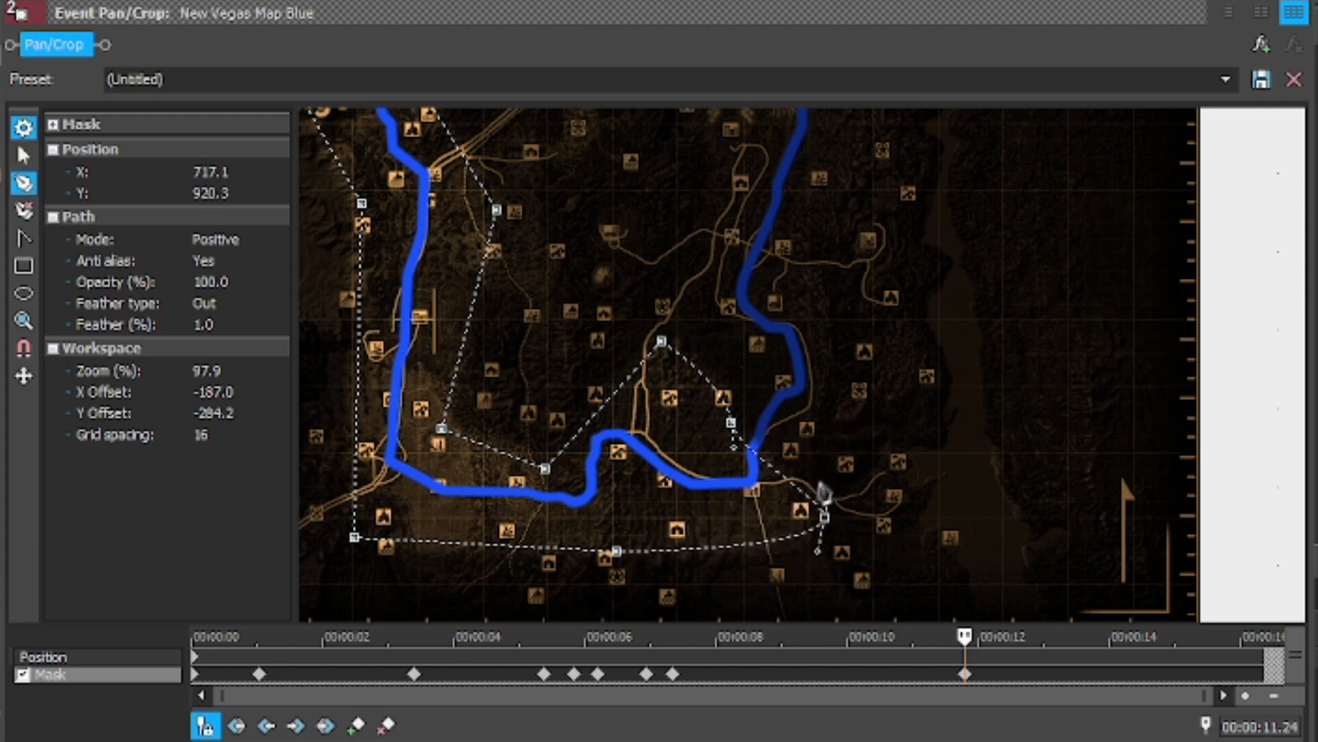
left_click(800, 489)
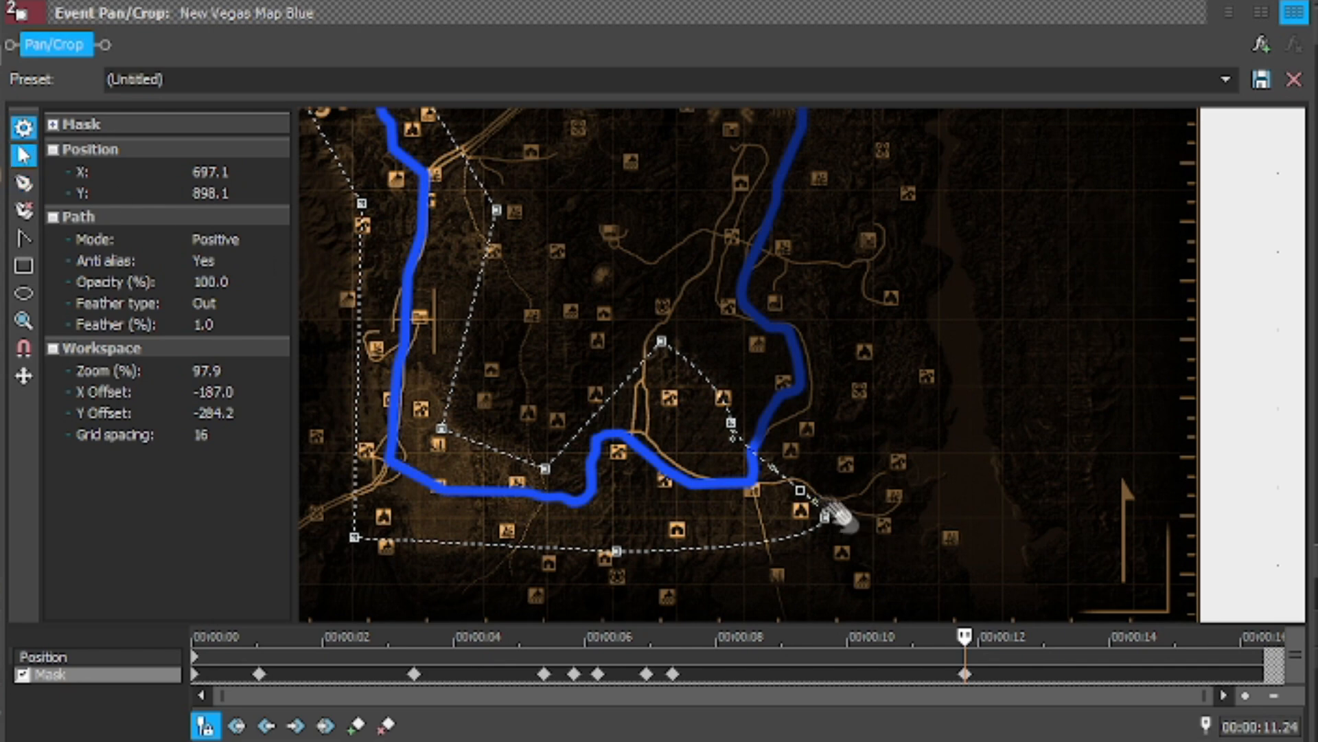
left_click_drag(801, 490, 881, 429)
left_click_drag(731, 425, 685, 424)
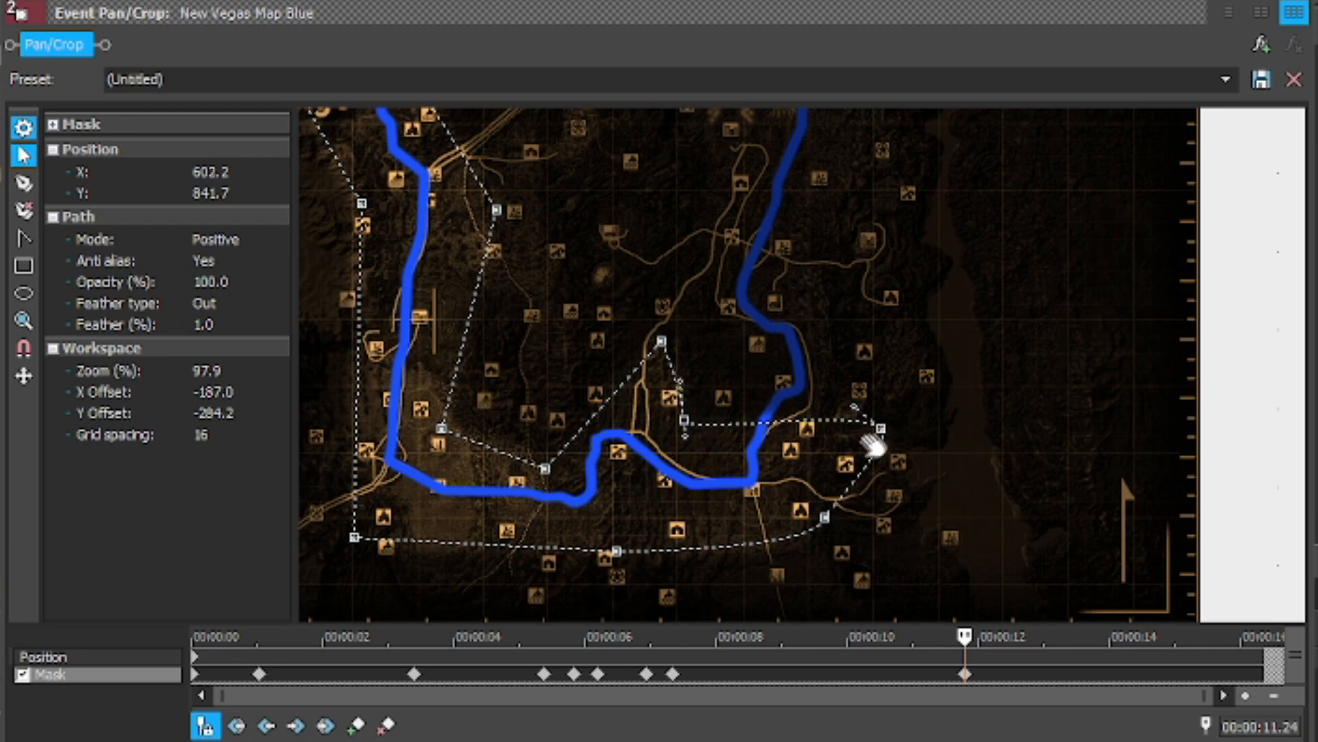
left_click_drag(881, 430, 889, 412)
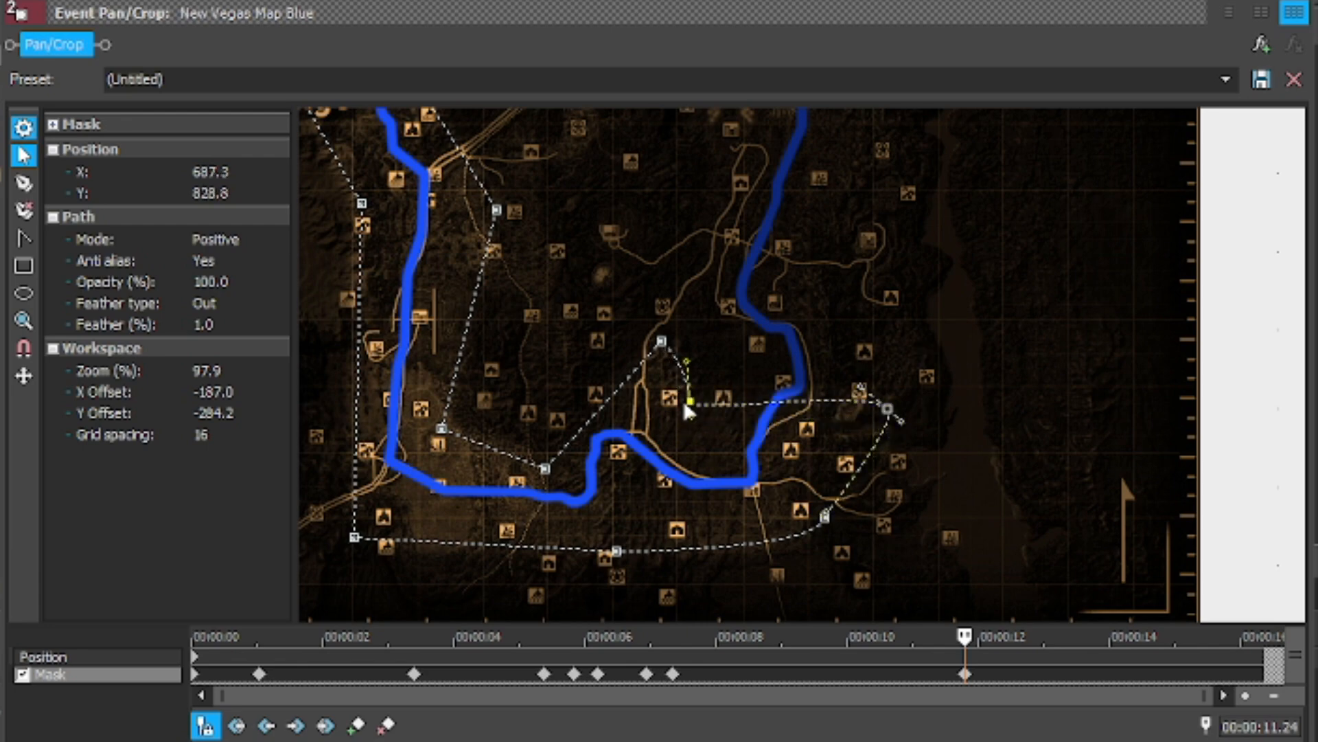
- Fine-tune the mask's outermost anchor beside the route to about X 774, Y 823
scroll(878, 412, "down", 5)
left_click_drag(911, 318, 931, 499)
scroll(920, 508, "down", 1)
left_click(866, 555)
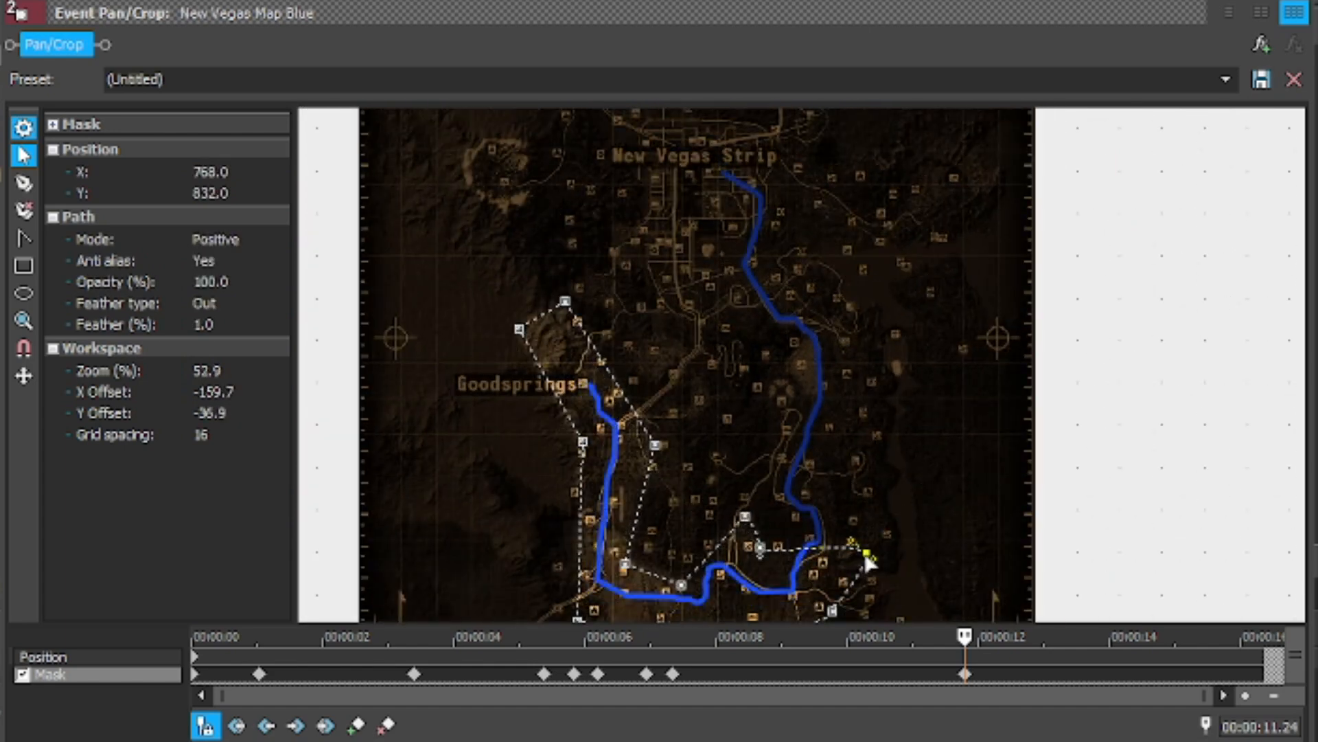
left_click_drag(869, 553, 871, 553)
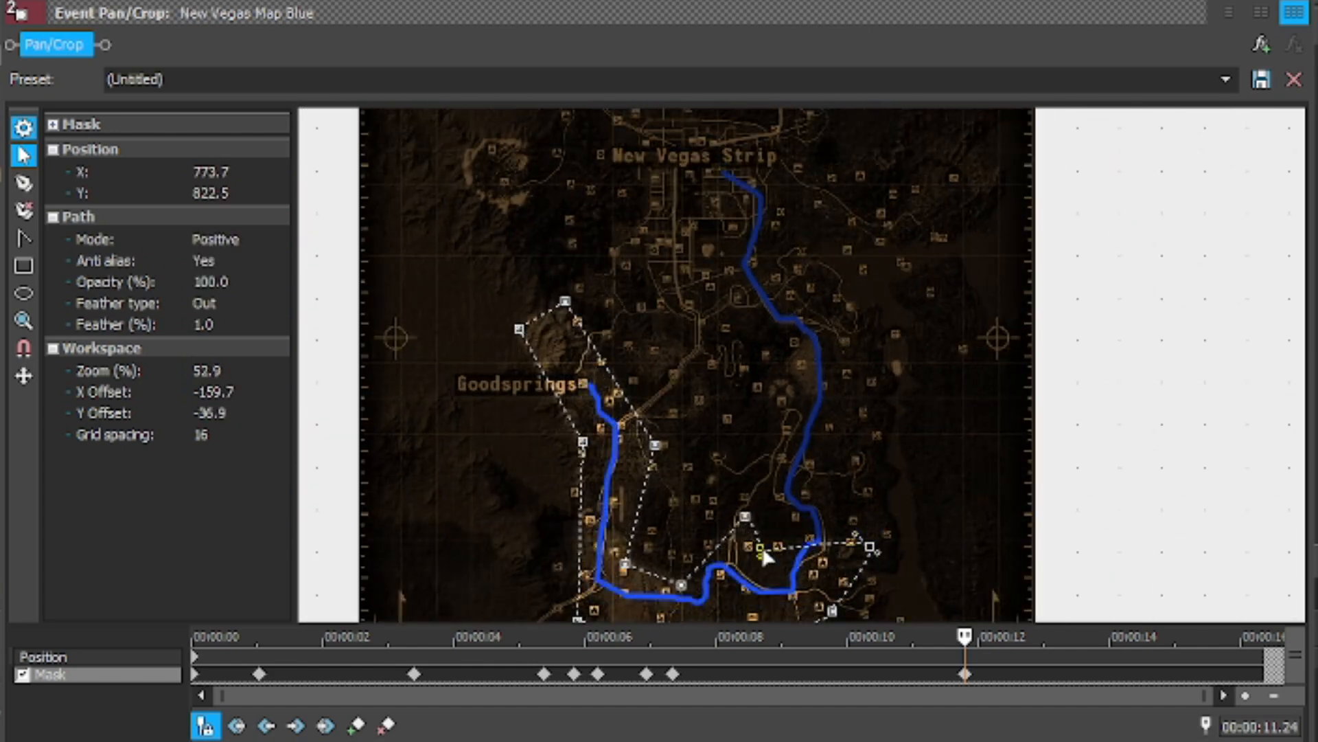
- At 00:00:11.24, move both leading mask anchors beyond the New Vegas Strip, the inner one to about X 499, Y 225, and check earlier frames
left_click_drag(763, 556, 689, 148)
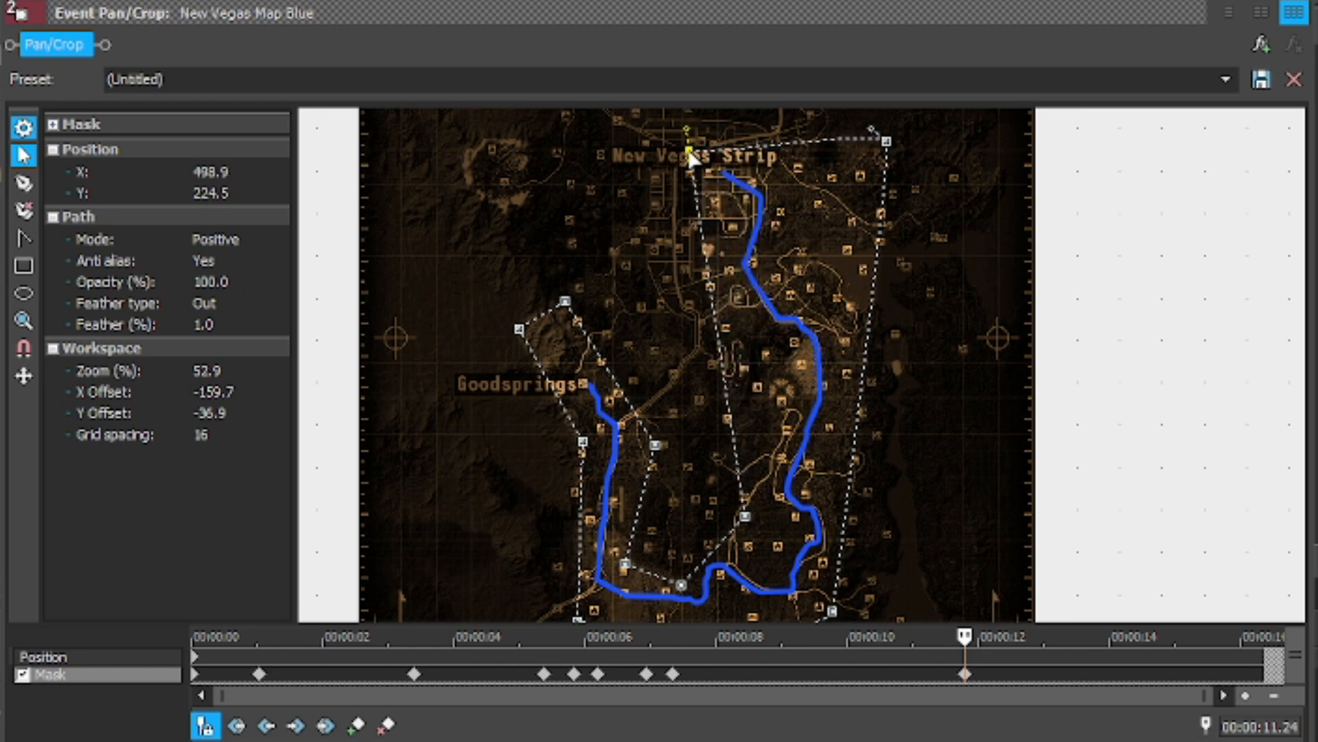
left_click(695, 670)
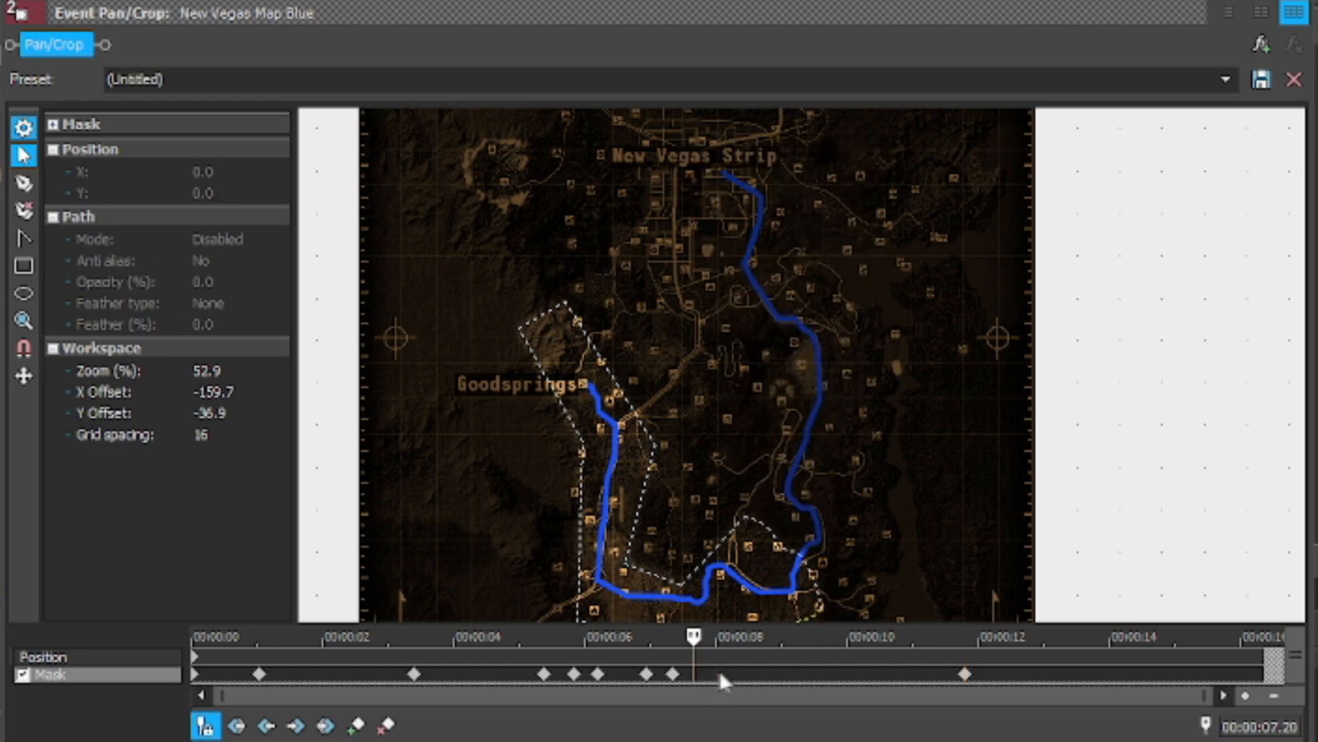
left_click(722, 673)
left_click(763, 672)
left_click(730, 670)
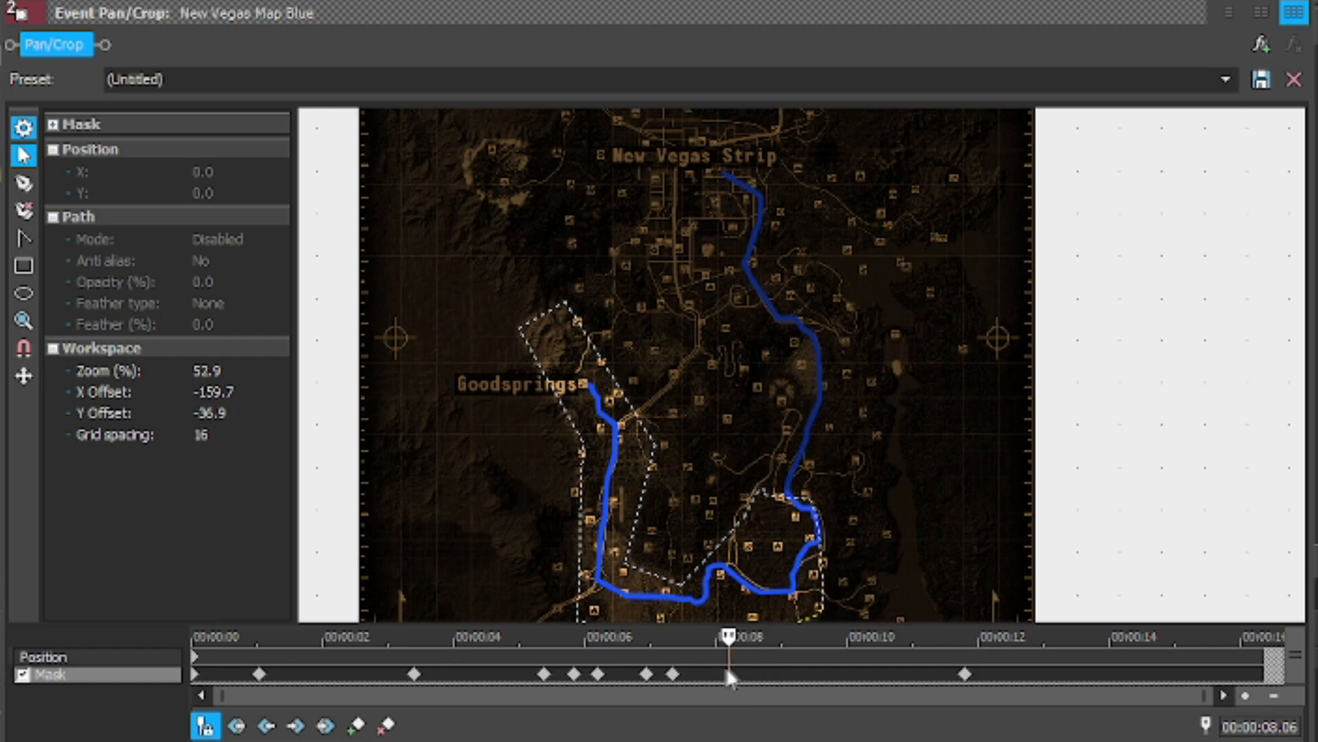
- Add a mask keyframe at 00:00:08.05 for the route's right-hand bend and compare it with the frames just before it
left_click(709, 671)
left_click(726, 671)
scroll(850, 588, "up", 5)
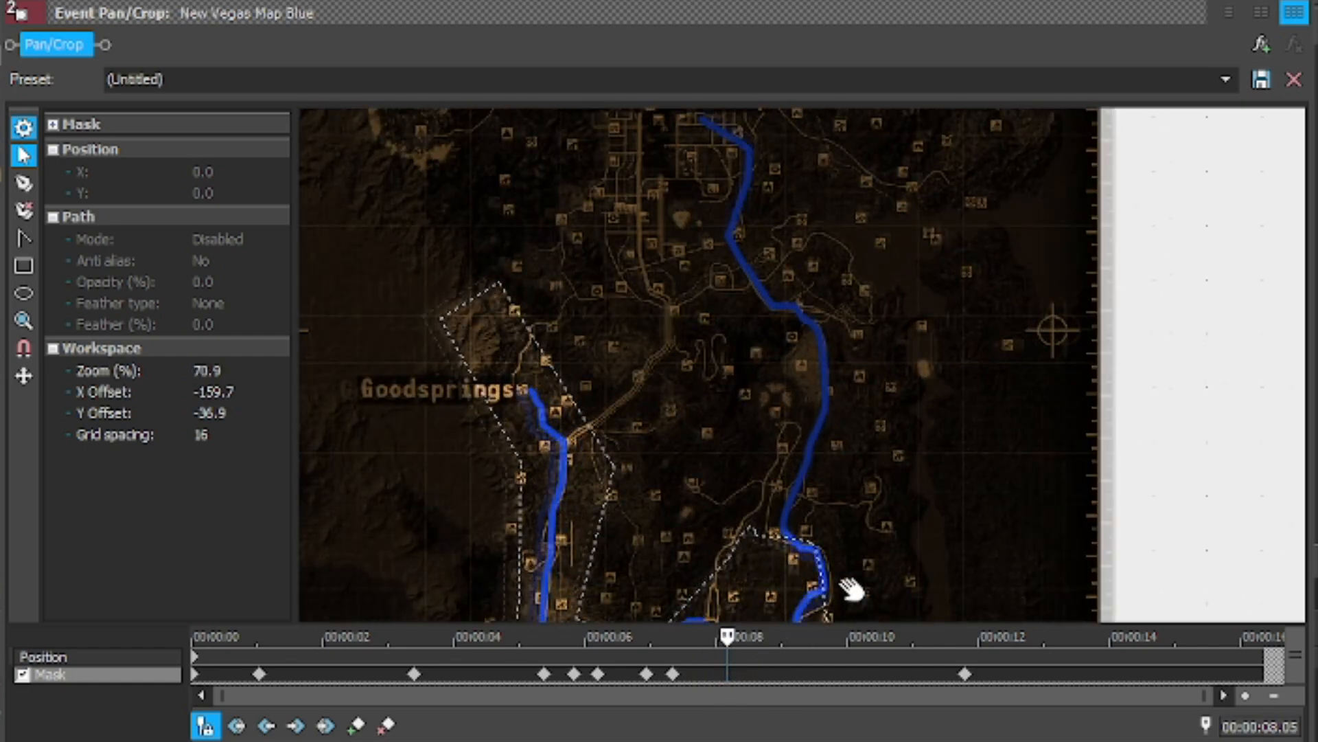
scroll(883, 377, "up", 10)
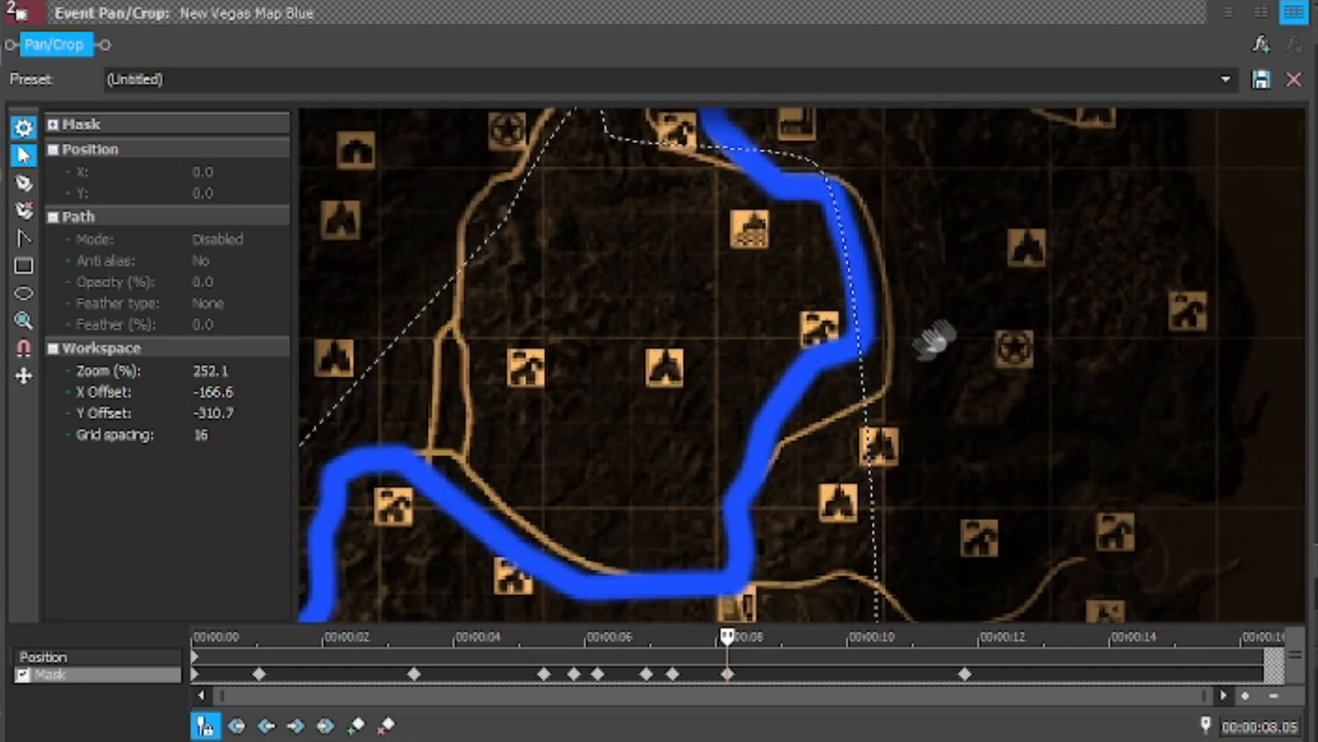
left_click_drag(991, 336, 992, 340)
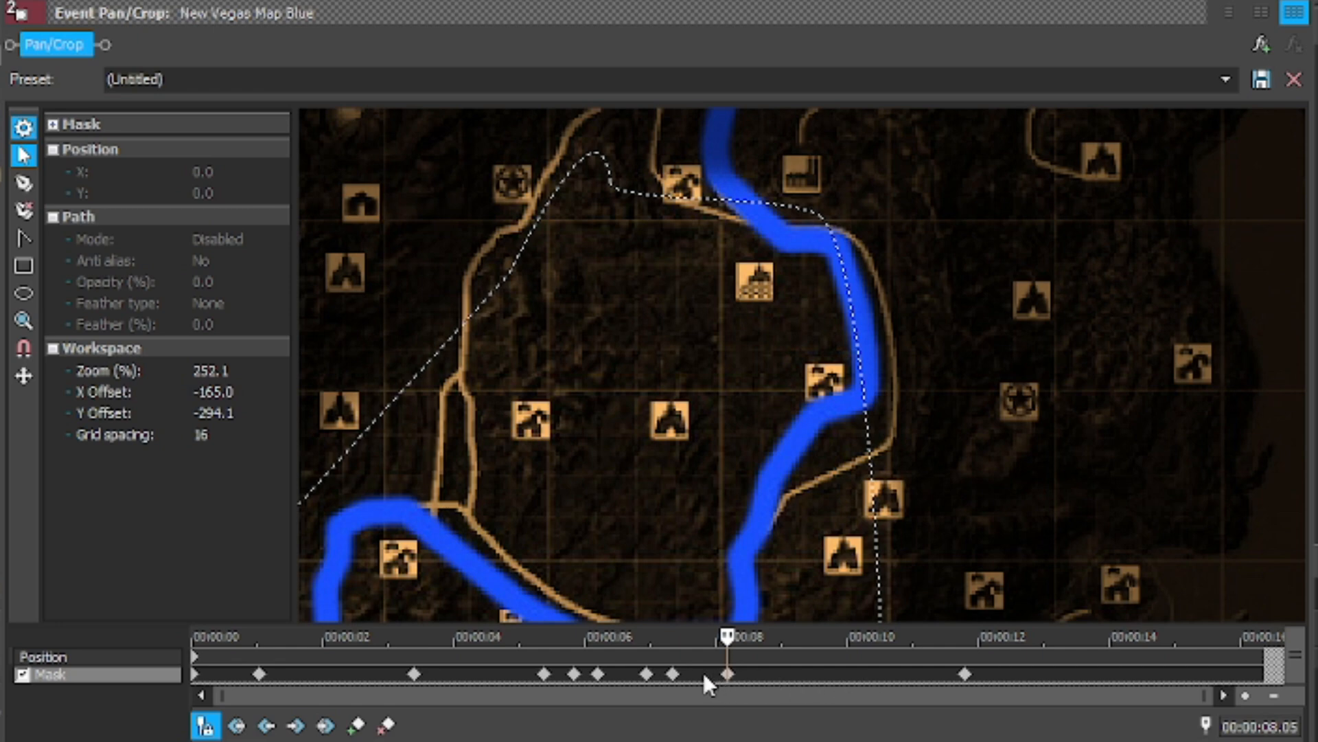
left_click(701, 670)
left_click(715, 673)
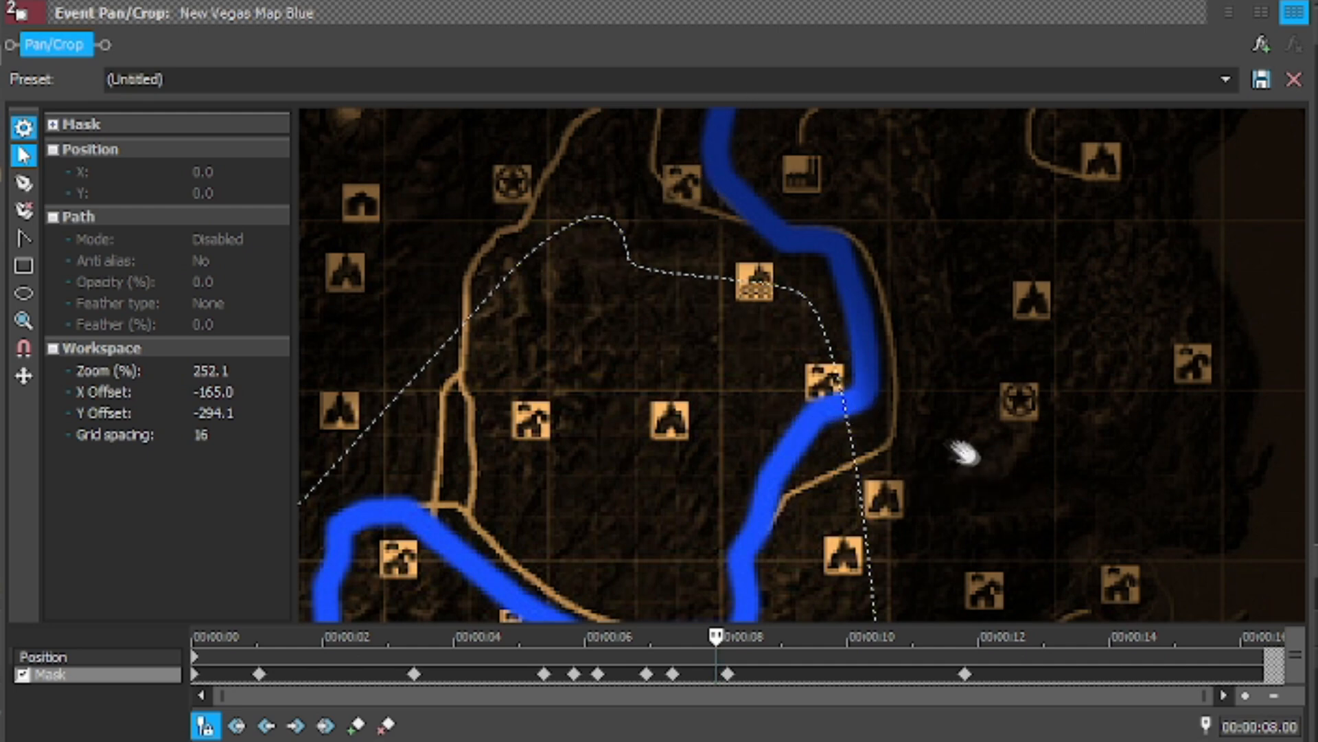
left_click(727, 672)
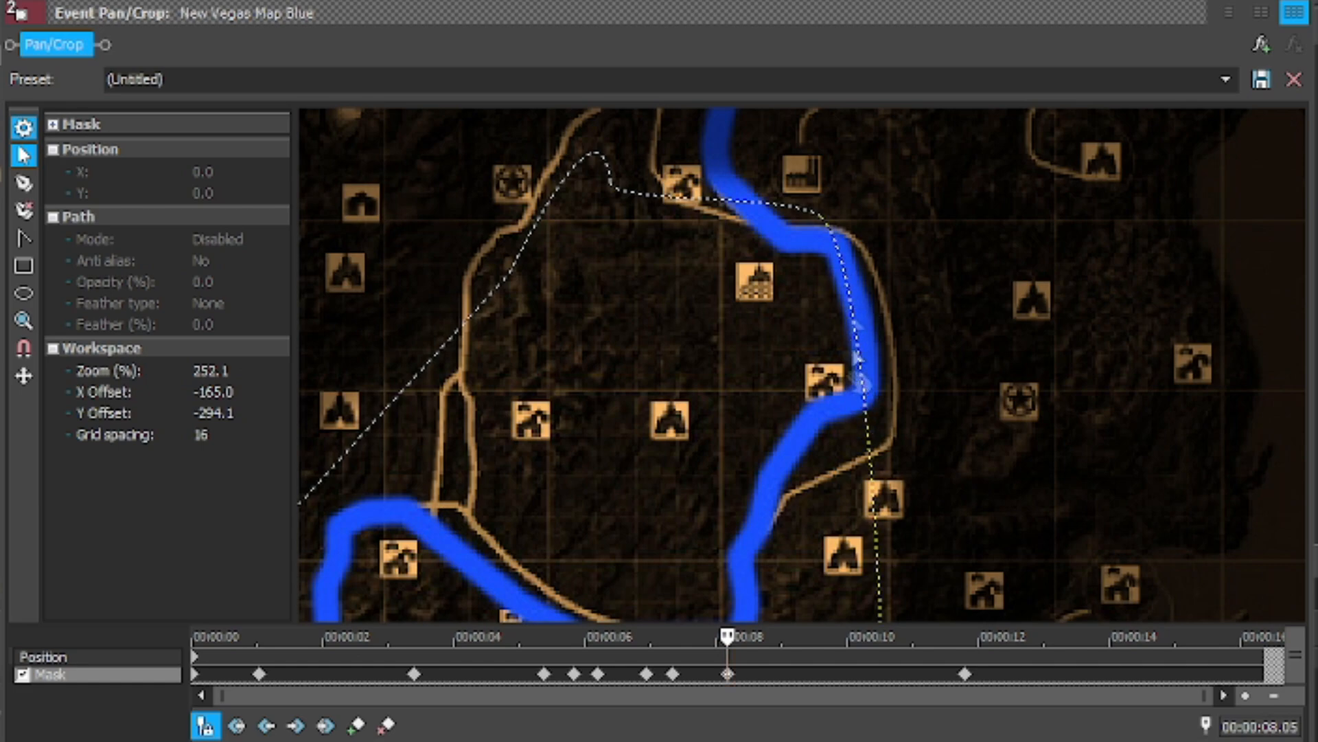
- At 00:00:08.05, move the mask's lower outer anchor away from the route to about X 817, Y 910
scroll(887, 453, "down", 3)
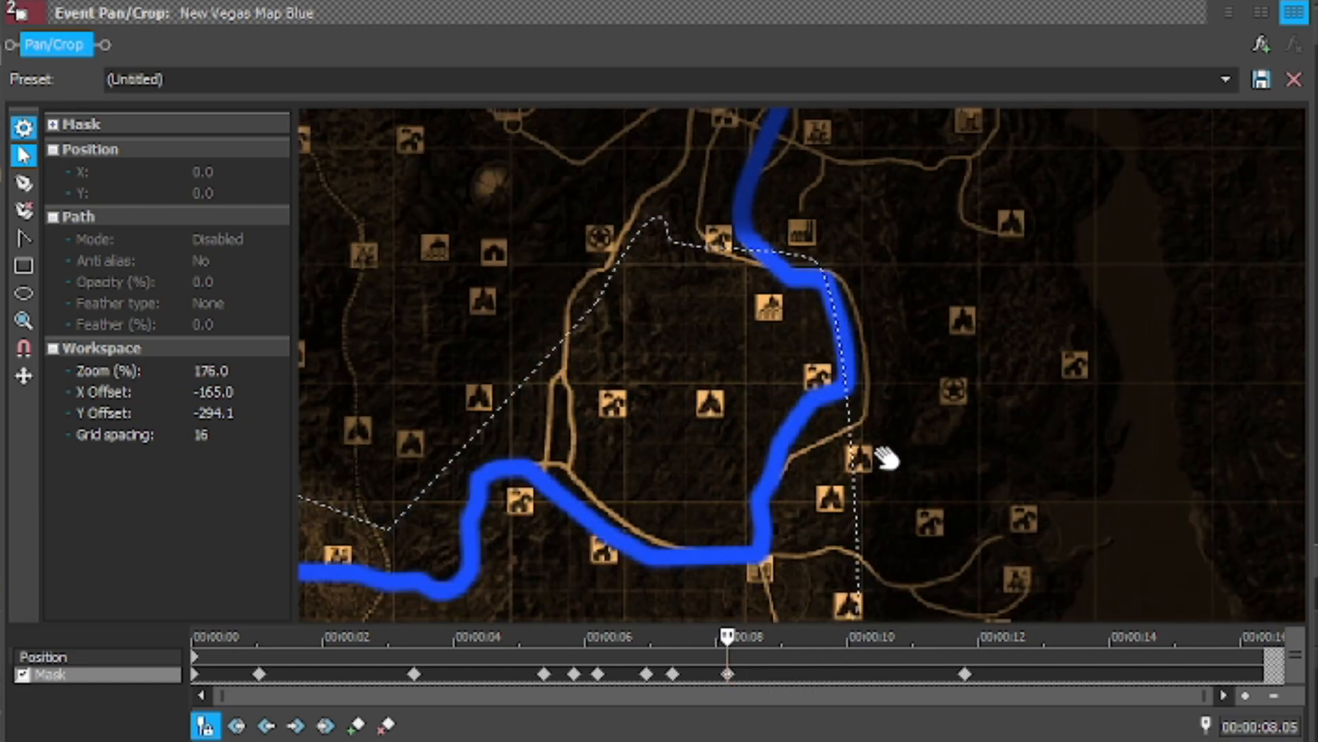
scroll(887, 453, "down", 3)
left_click(837, 518)
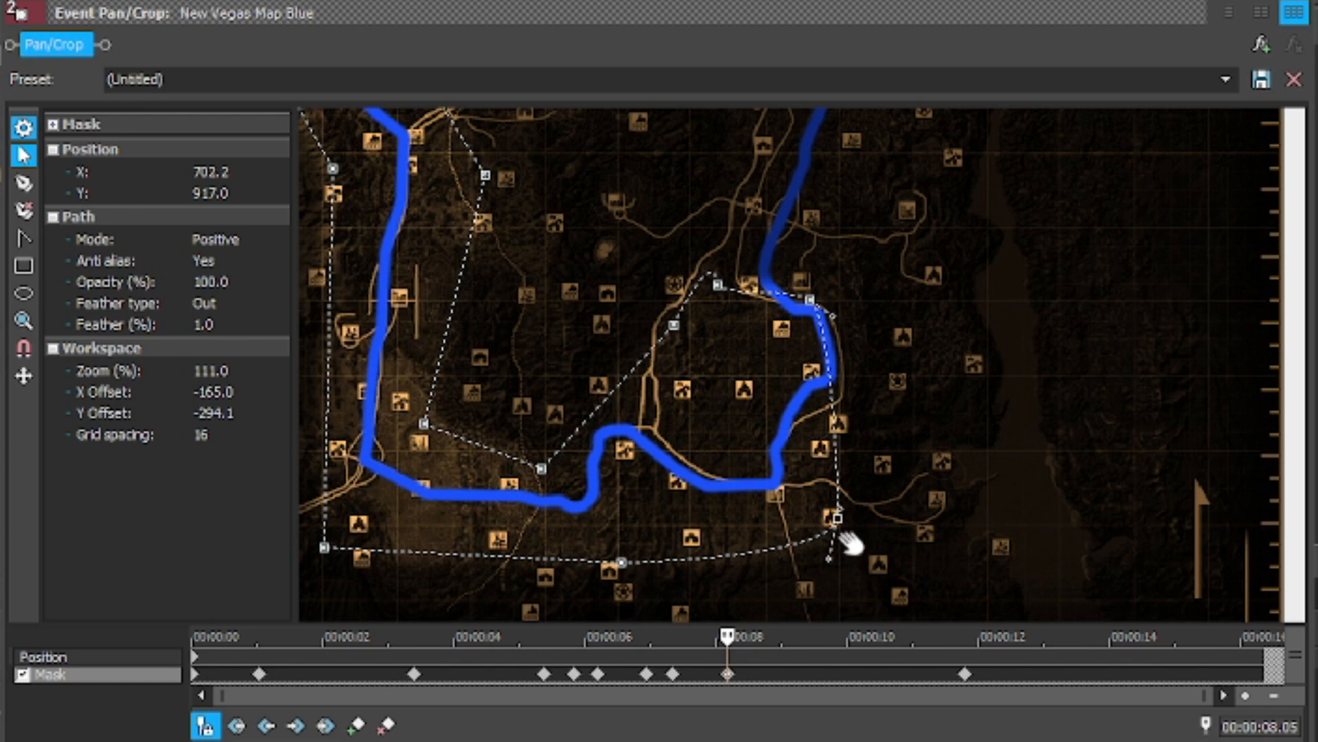
left_click_drag(839, 522, 996, 508)
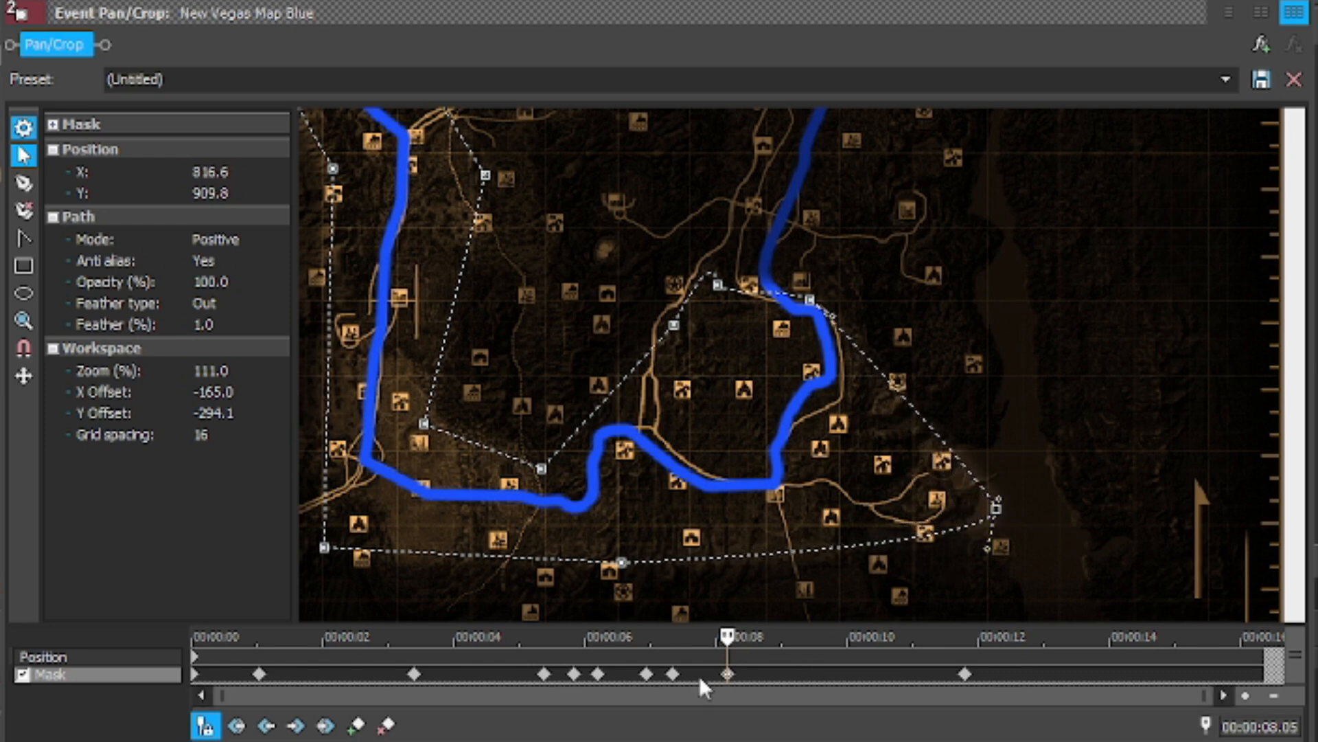
- Review the mask between 00:00:07.10 and 00:00:08.05, and at 00:00:08.05 move the anchor at the route's bend to about X 673, Y 785
left_click(674, 675)
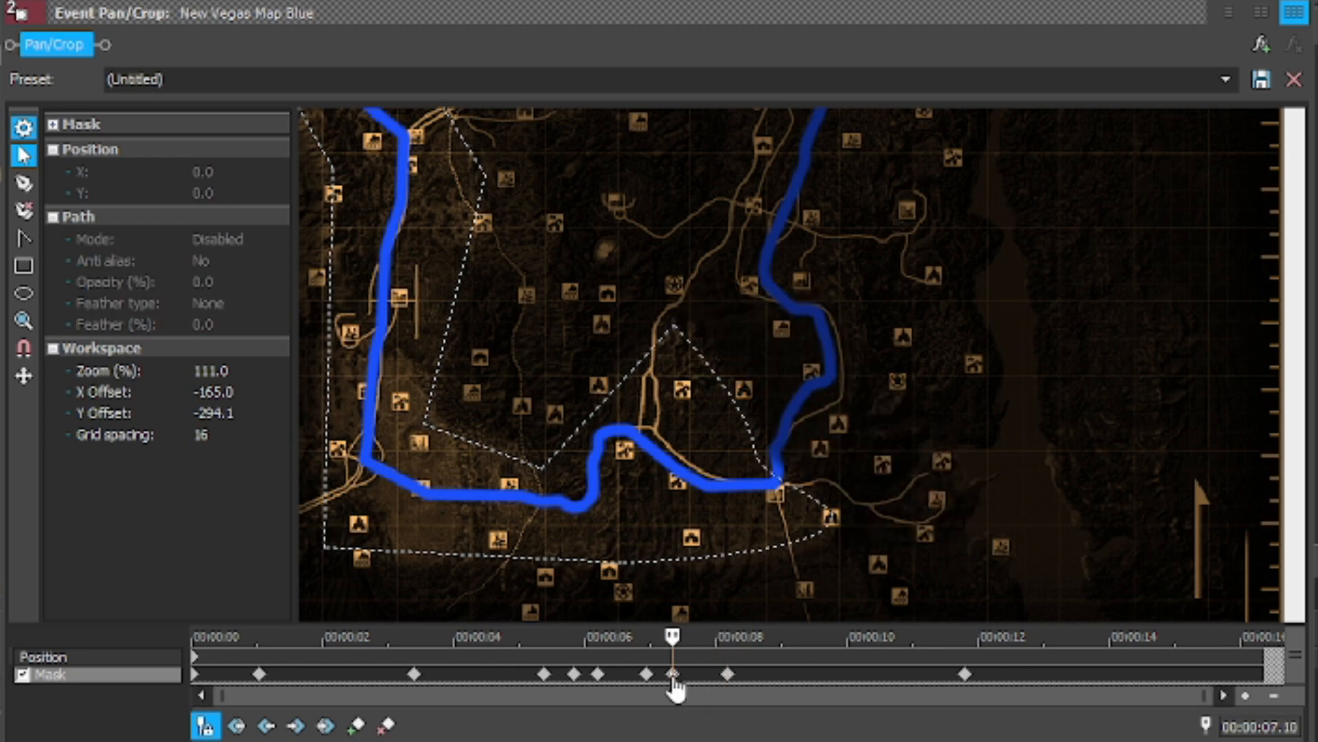
scroll(674, 684, "up", 5)
key("space")
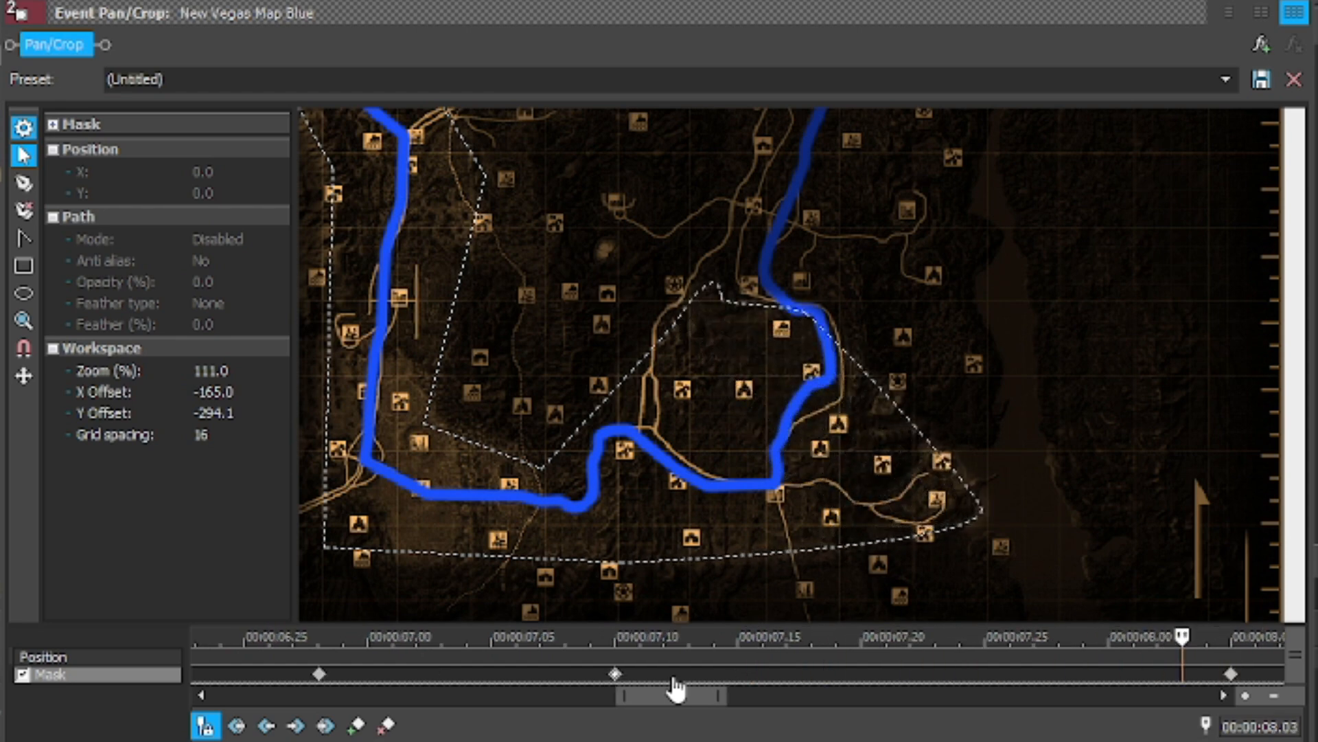
key("Left")
key("Left")
key("Left")
key("Left")
key("Left")
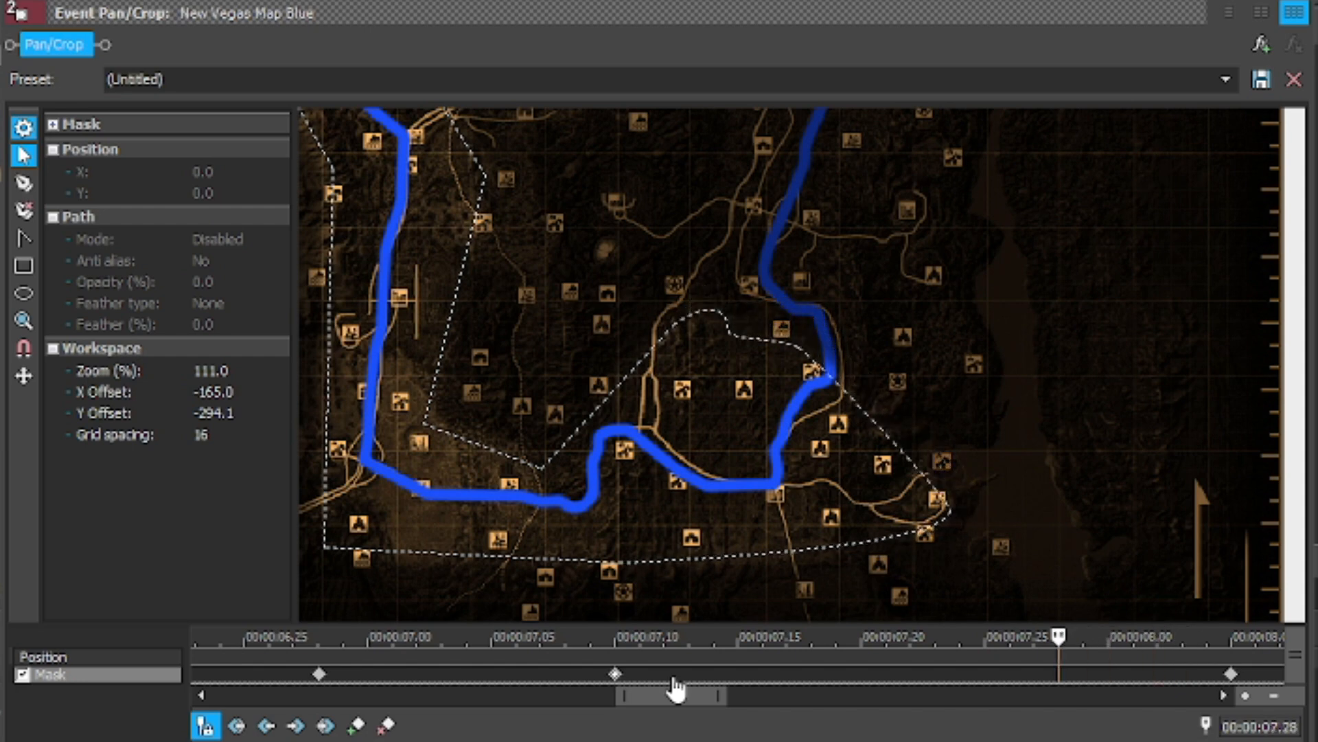
key("Right")
key("Right")
key("Right")
key("Right")
key("Right")
key("Right")
key("Right")
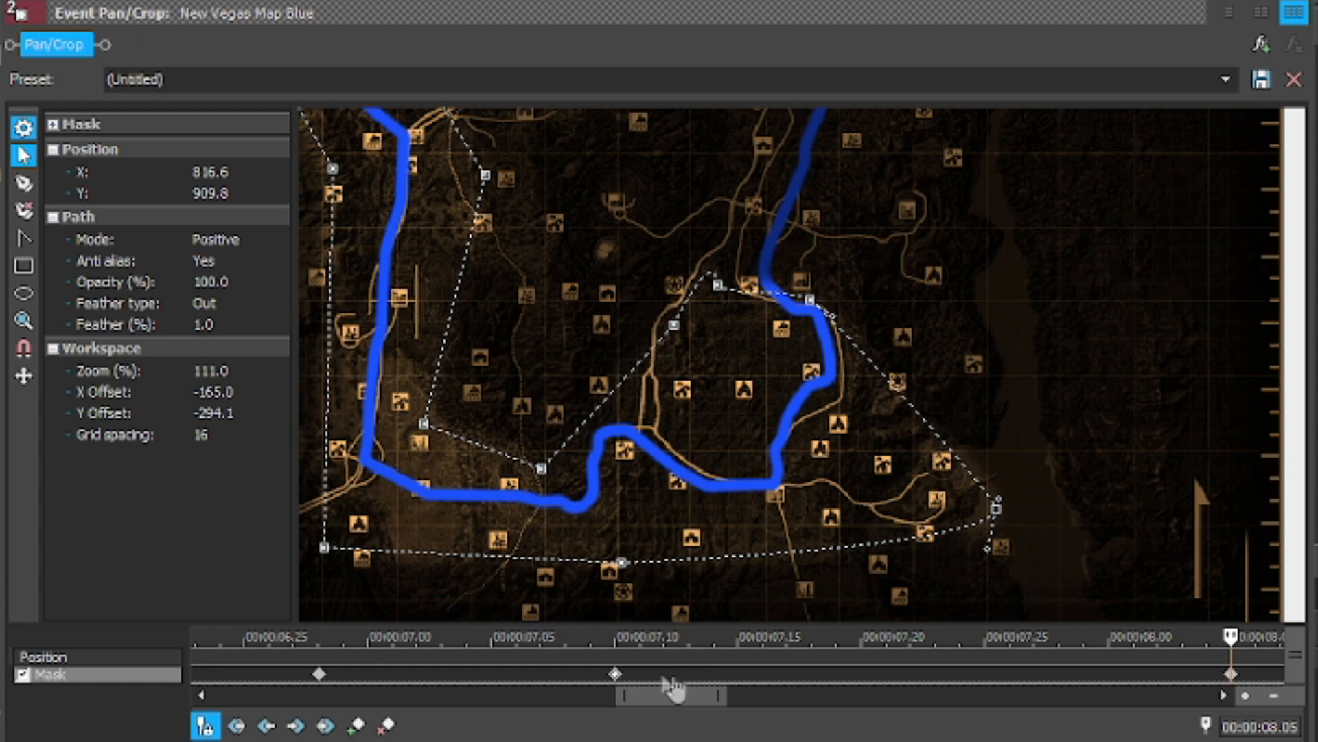
left_click_drag(812, 308, 795, 343)
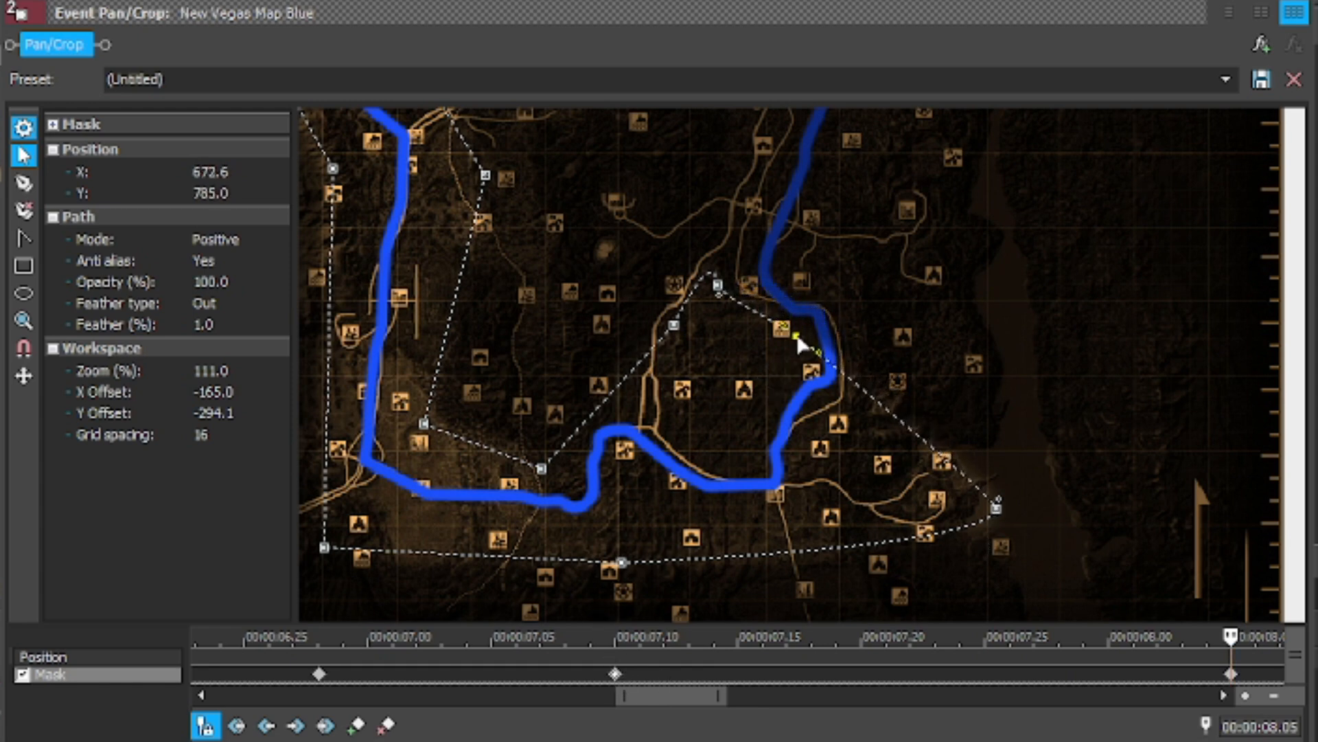
- Play and step through the frames between the 00:00:07.10 and 00:00:08.05 keyframes to examine how the mask edge follows the route
scroll(652, 695, "down", 4)
left_click(654, 676)
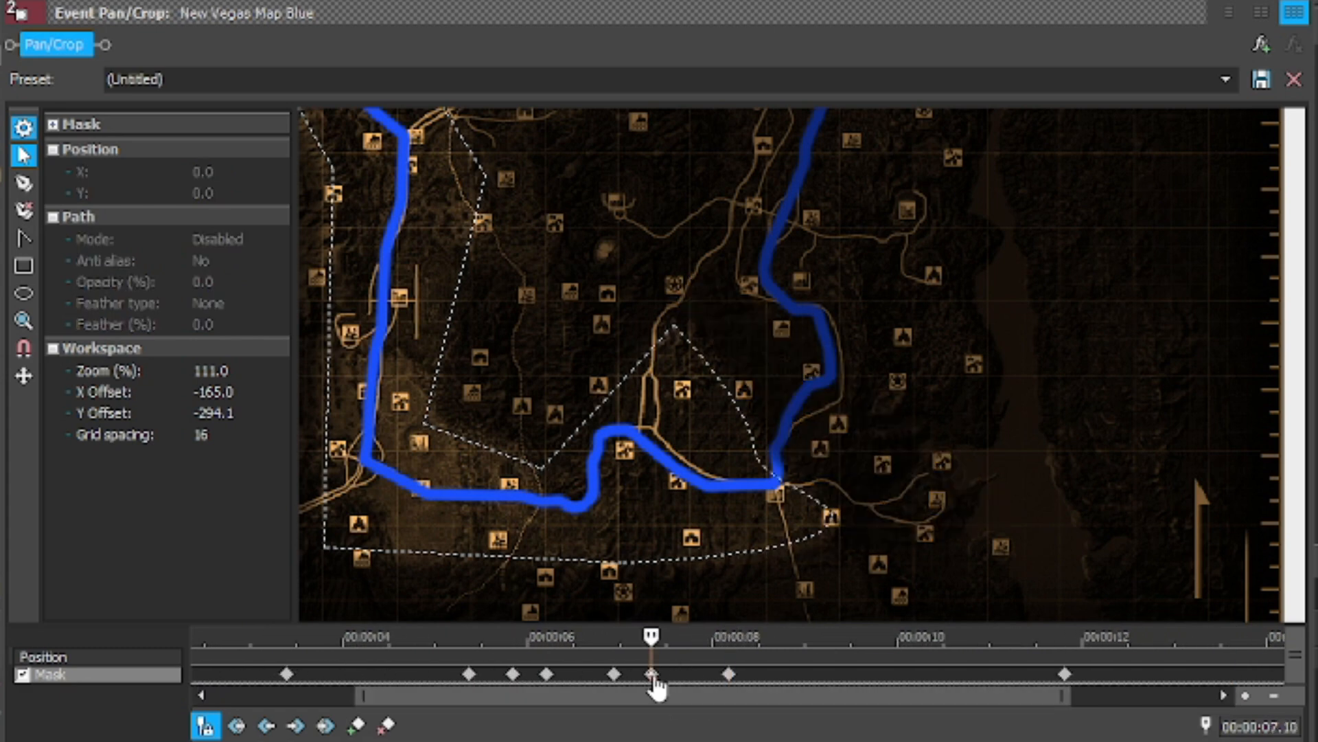
key("space")
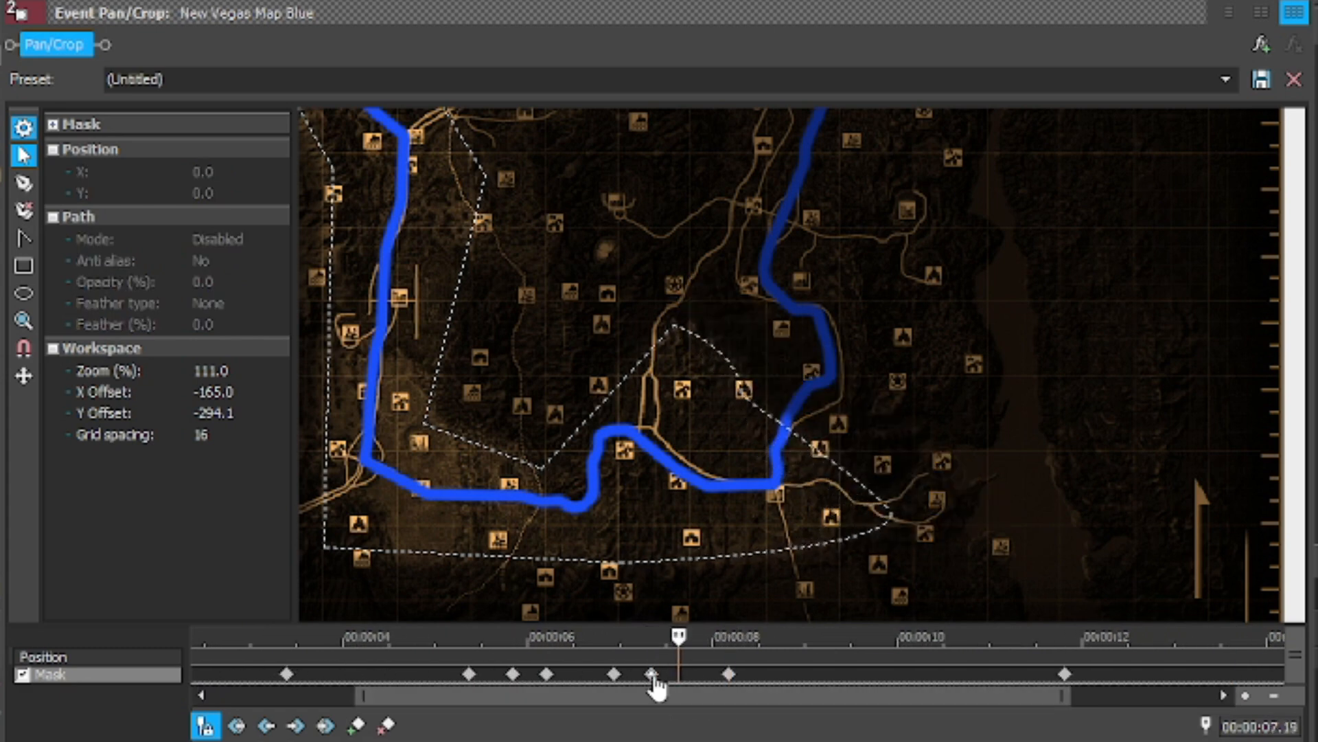
key("Right")
key("Right")
key("Right")
key("Right")
key("Right")
key("Right")
key("Right")
key("Right")
key("Right")
key("Right")
key("Right")
key("Right")
key("Right")
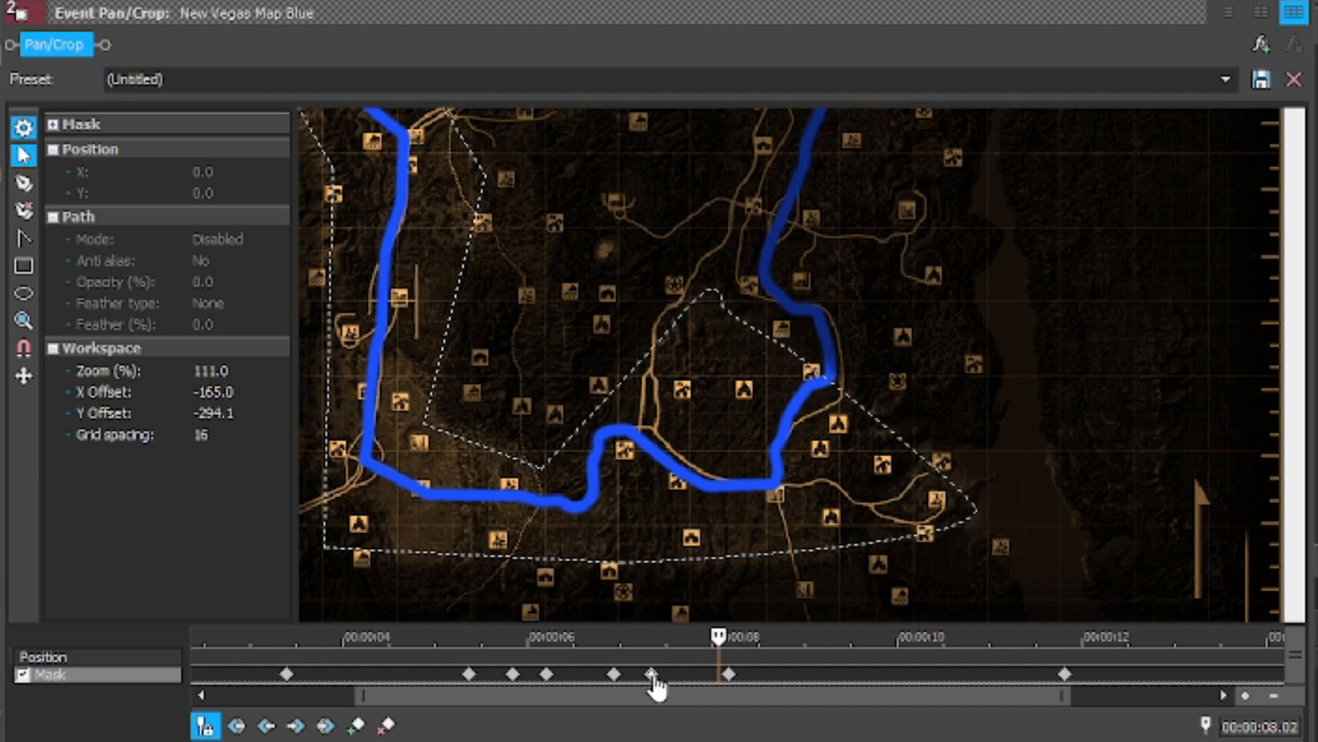
key("Right")
key("Right")
key("Left")
key("Left")
key("Left")
key("Left")
key("Left")
key("Left")
key("Left")
key("Left")
key("Left")
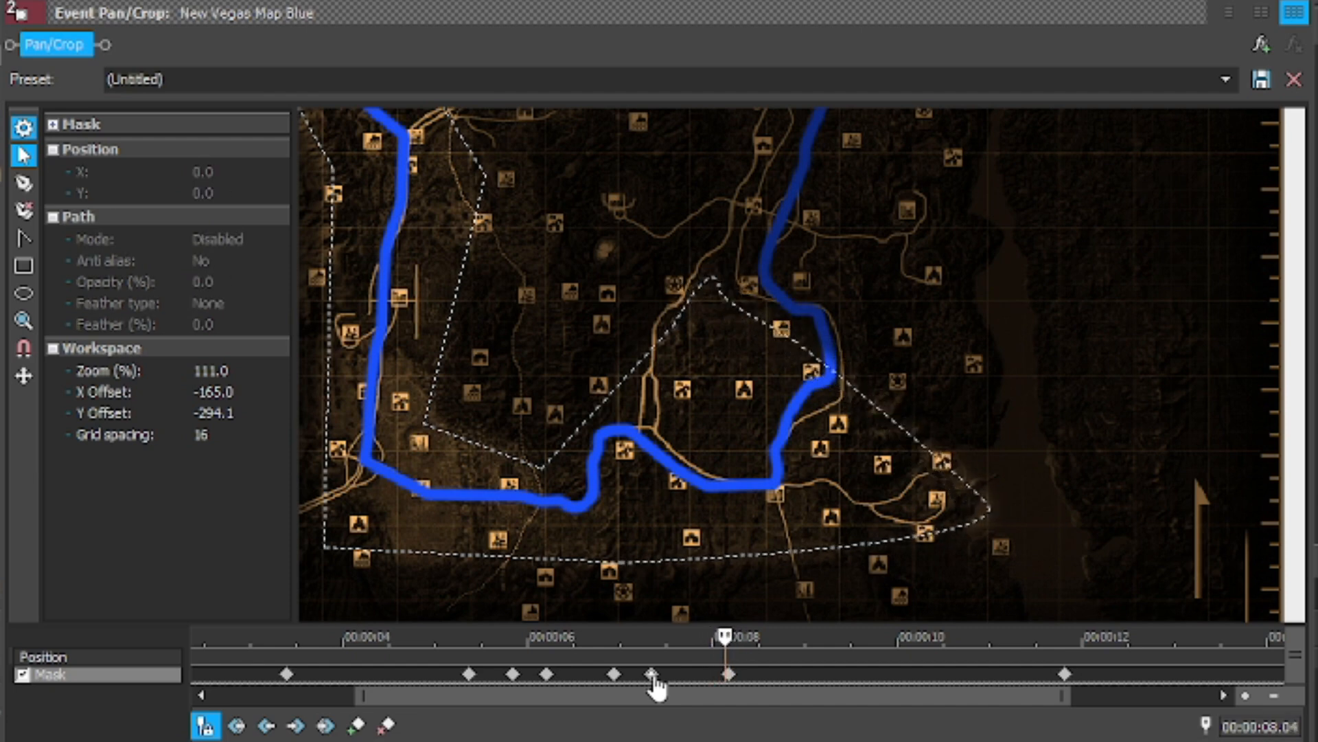
key("Right")
key("Right")
key("Right")
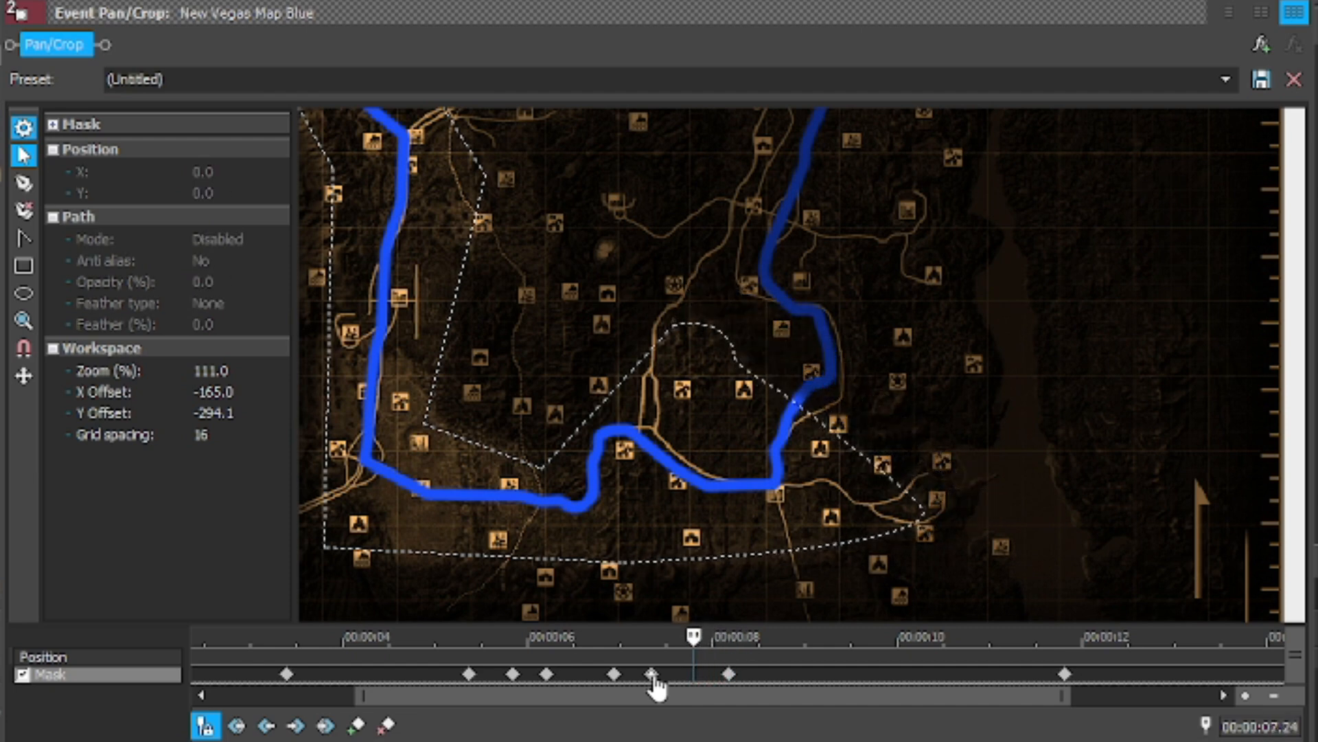
- At 00:00:08.05, lower the mask's peak anchor to about X 617, Y 823 and pull its neighbouring inner anchor back above the route's earlier hump
left_click(728, 673)
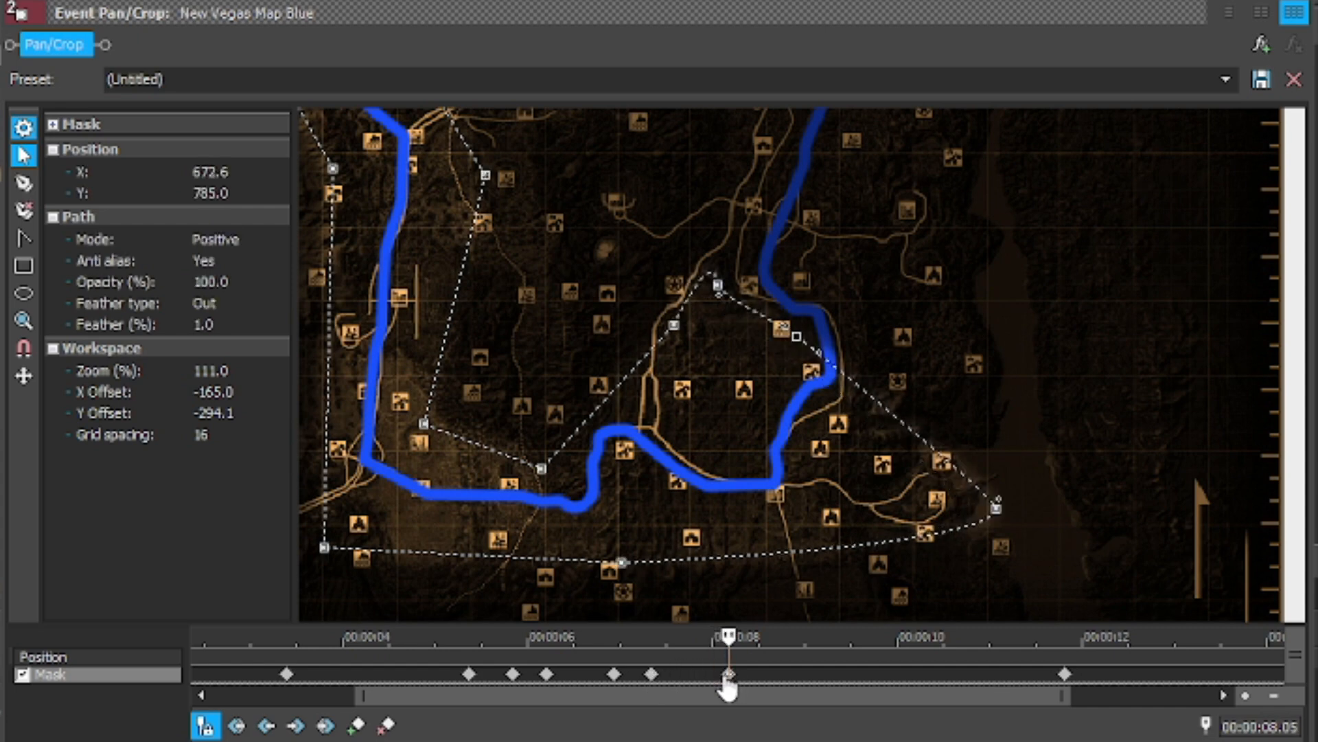
left_click_drag(715, 341, 714, 374)
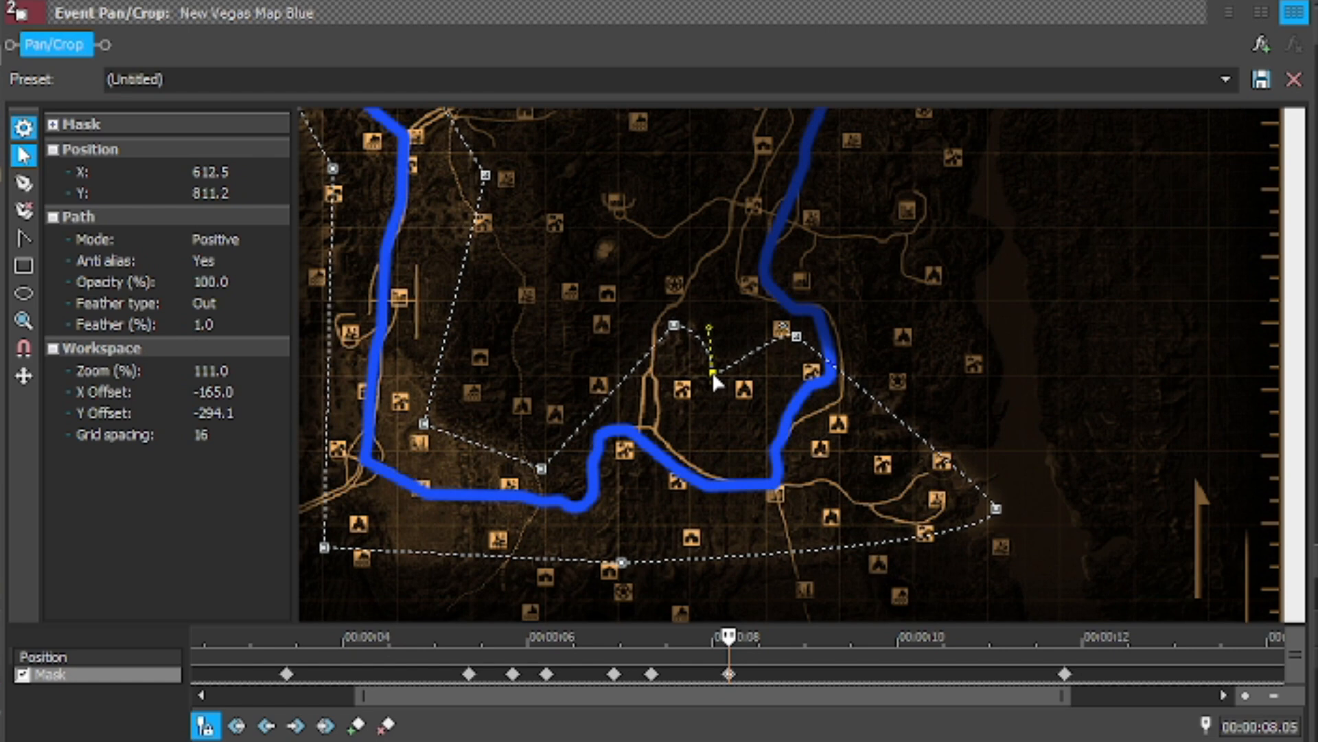
left_click_drag(714, 382, 719, 392)
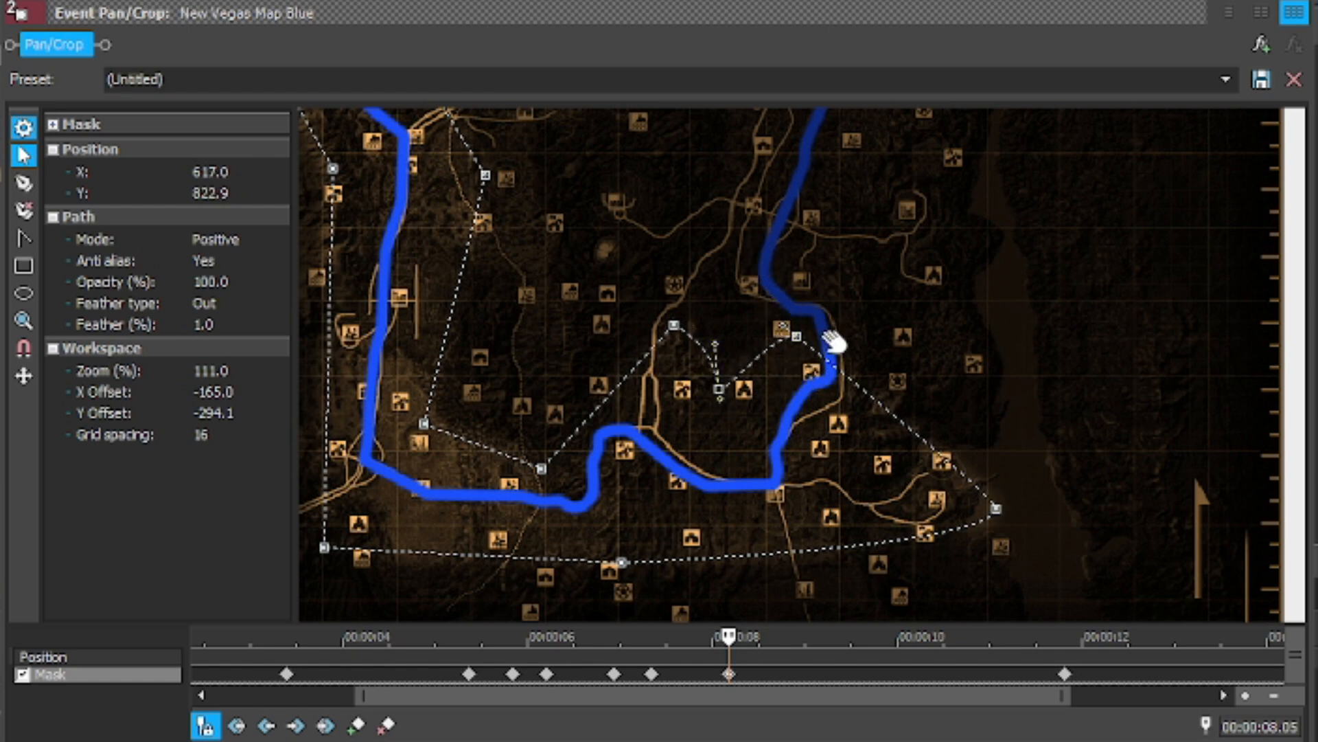
left_click_drag(677, 332, 574, 386)
- Play and step through the frames around 00:00:08.05 to examine how the reshaped mask edge reveals the route's bend
scroll(652, 682, "down", 3)
left_click(647, 674)
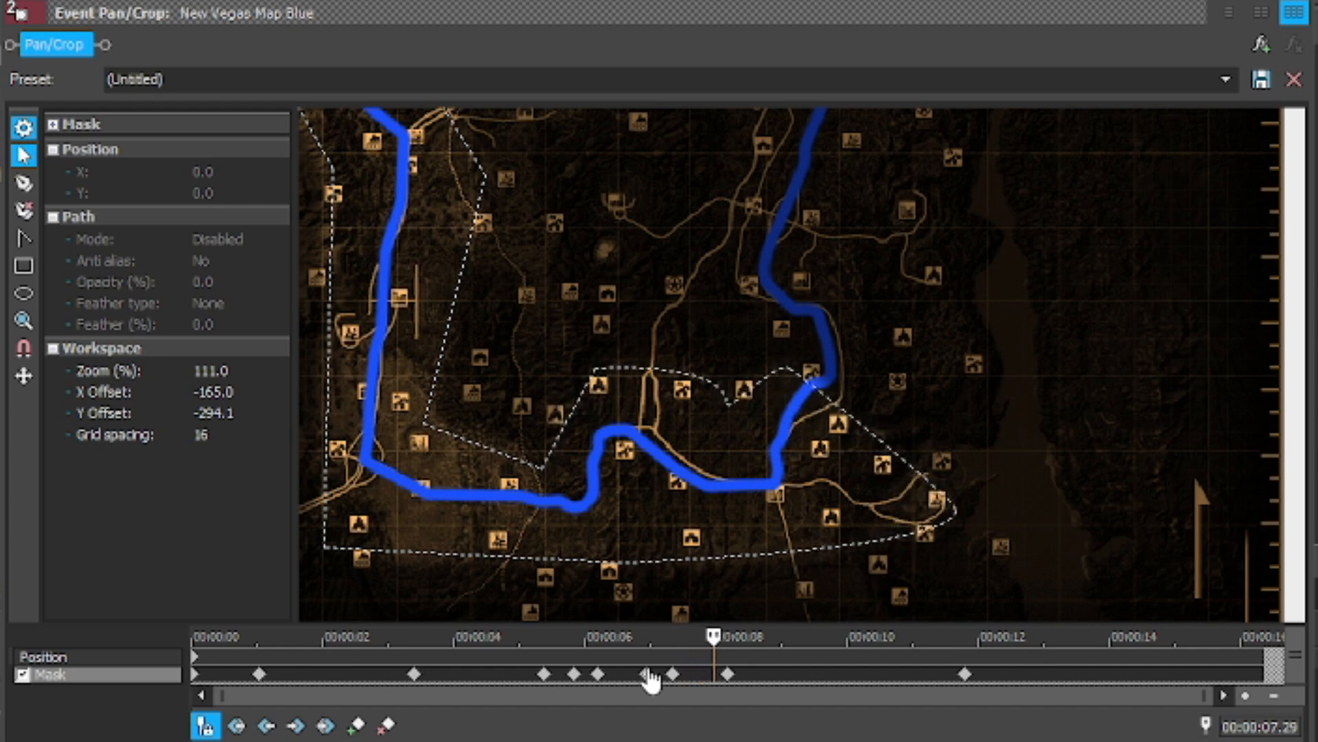
key("Left")
key("Left")
key("Left")
key("Left")
key("Right")
key("Return")
key("Return")
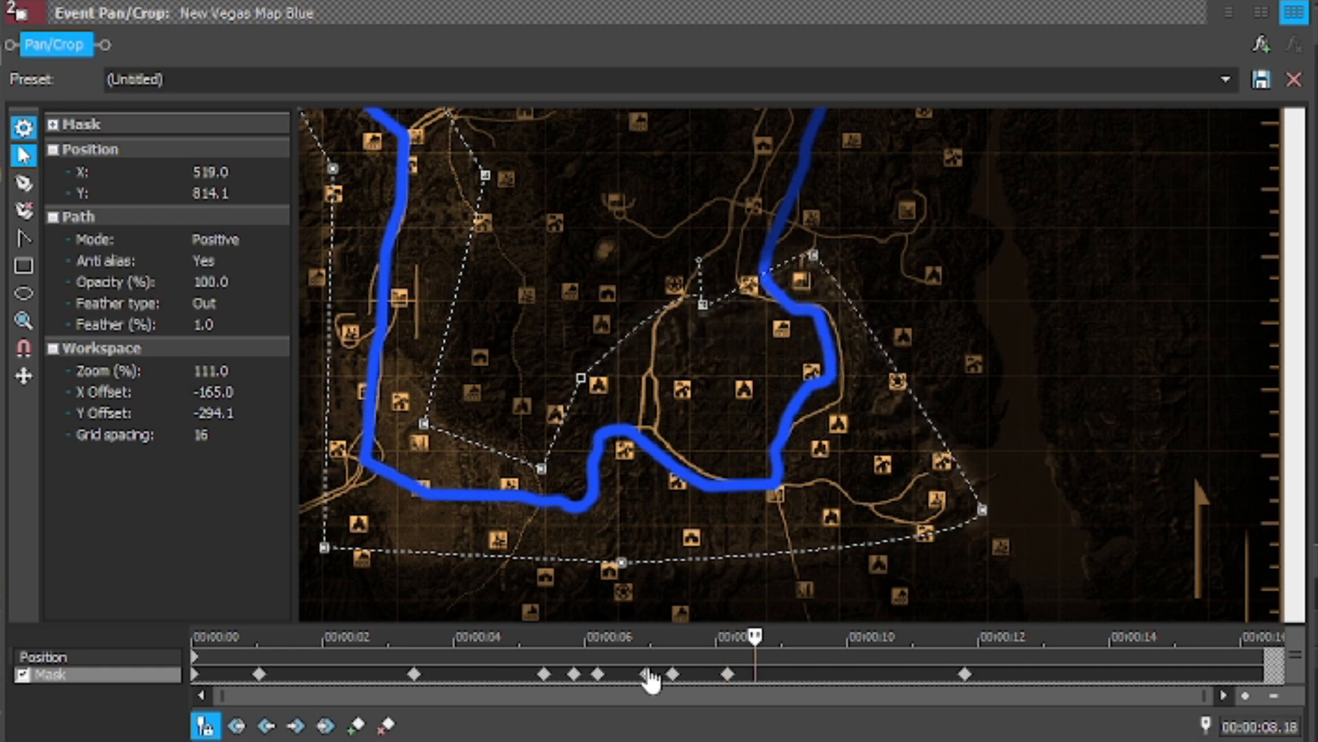
key("Left")
key("Left")
key("Left")
key("Left")
key("Left")
key("Left")
key("Left")
key("Left")
key("Left")
key("Left")
key("Left")
key("Left")
key("Left")
key("Left")
key("Left")
key("Right")
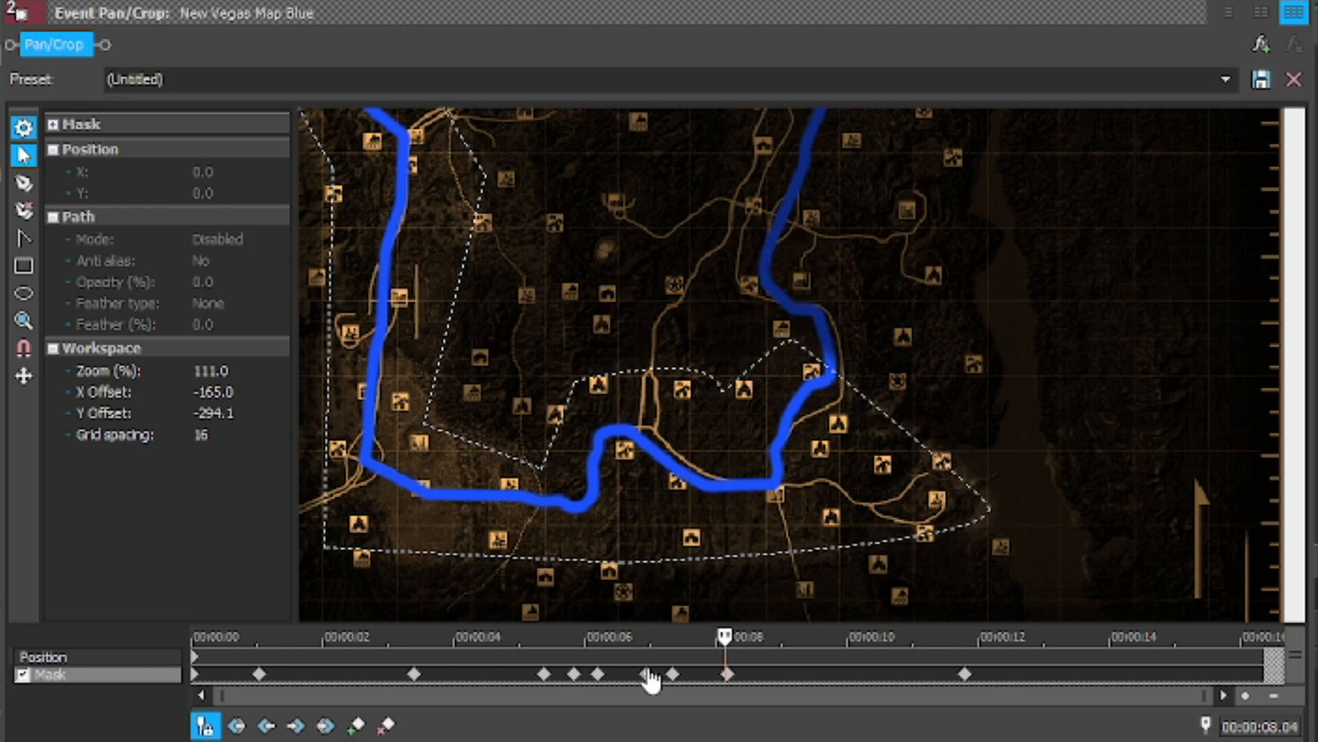
- At 00:00:08.05, move the mask anchor at the bend outward across the route to about X 761, Y 808
key("Left")
key("Left")
key("Left")
key("Left")
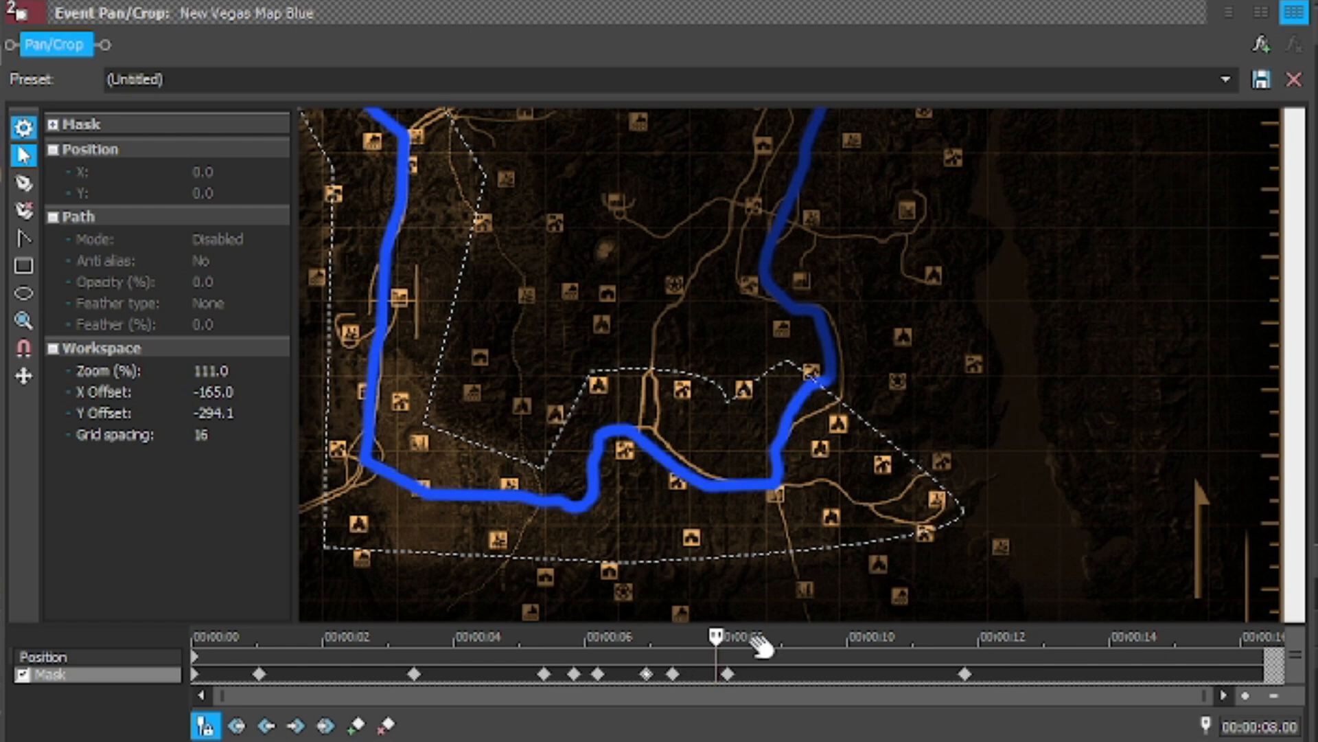
left_click(727, 674)
left_click_drag(796, 335, 923, 377)
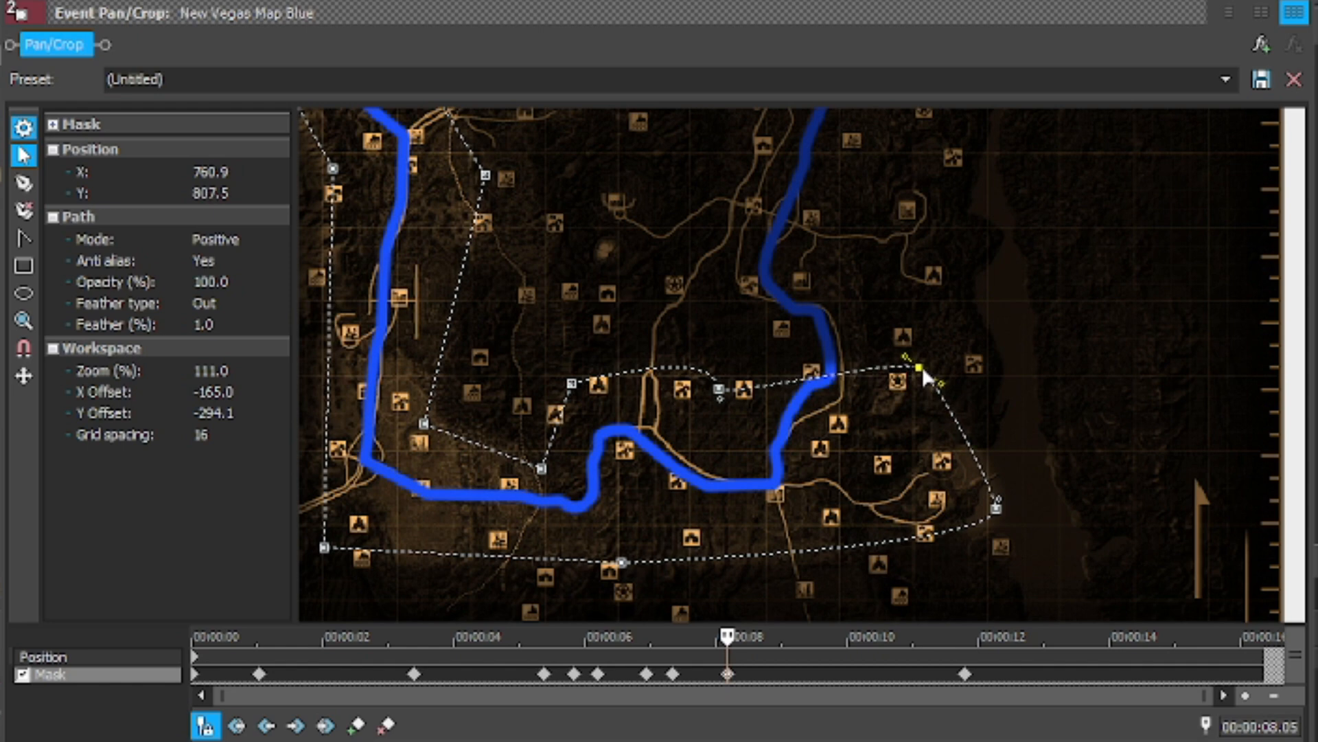
- Compare the mask keyframes at 00:00:06.28 and 00:00:07.10, and delete the one at 00:00:07.10
left_click(652, 674)
left_click(647, 674)
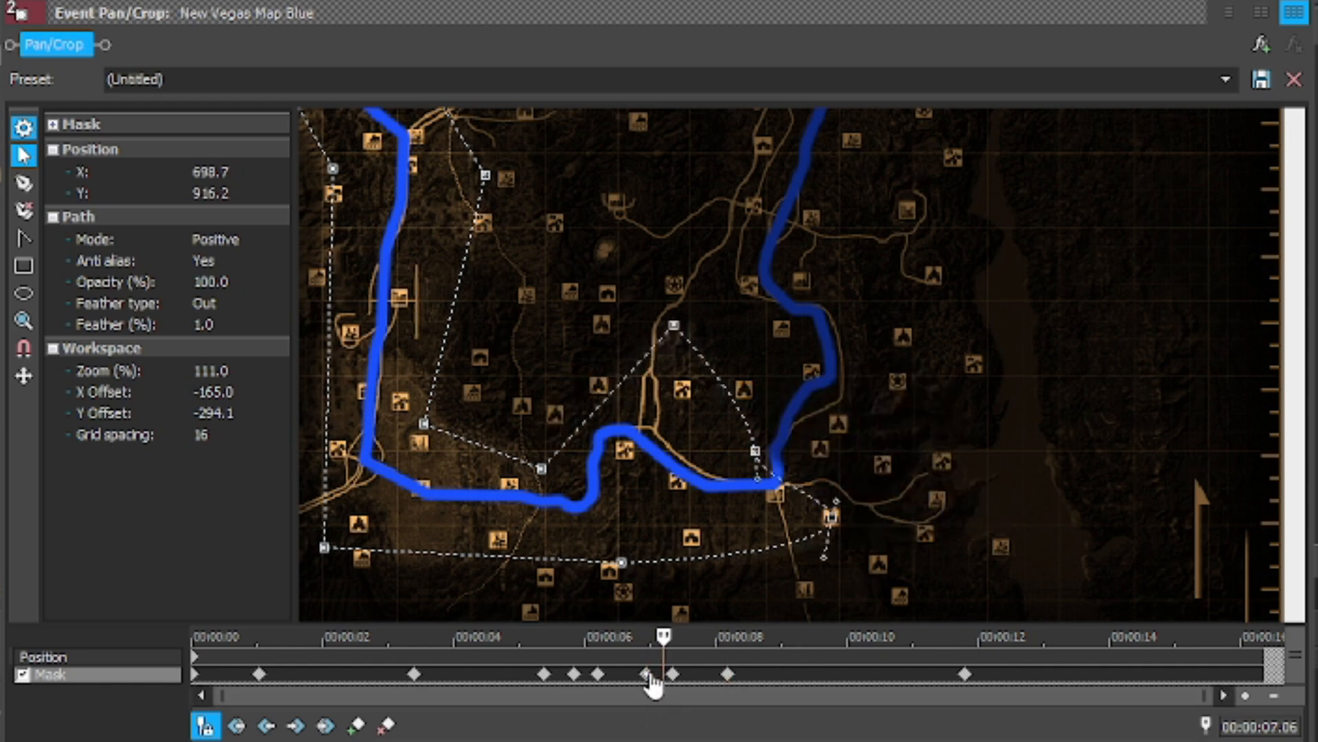
left_click(648, 674)
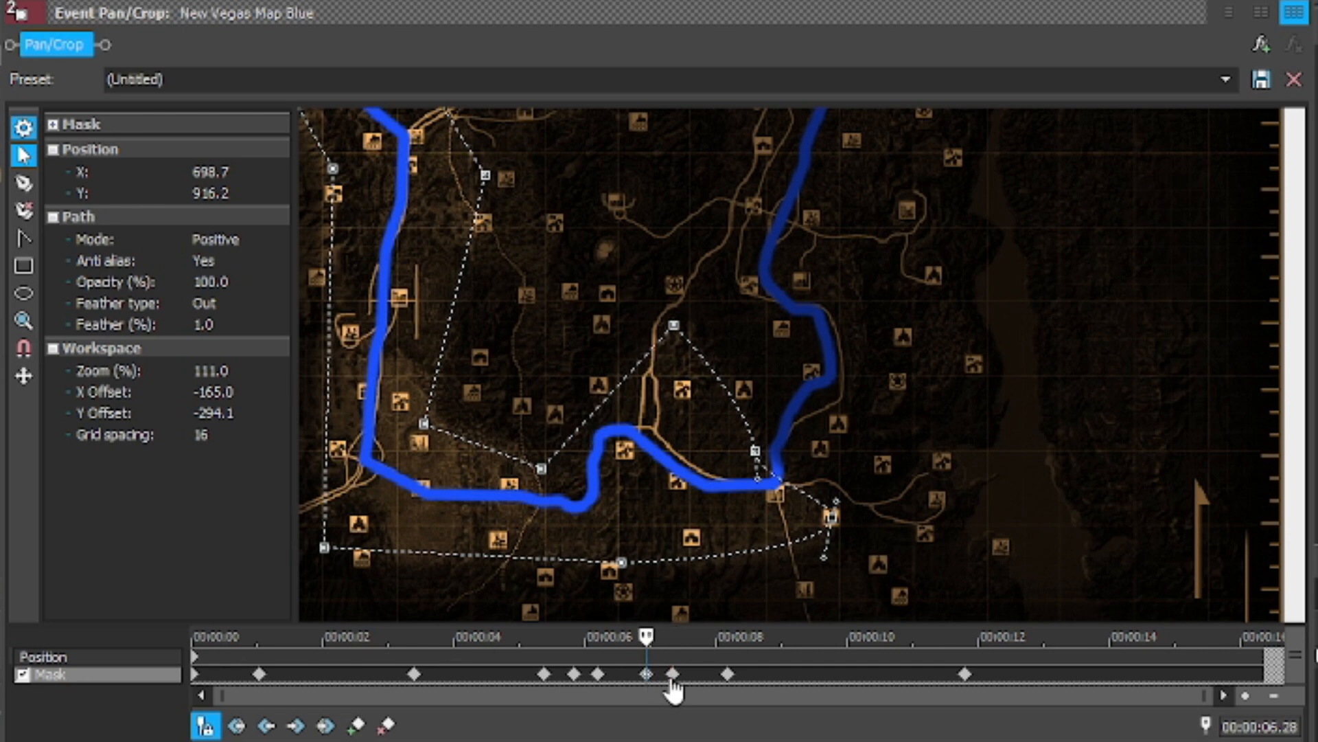
left_click(673, 675)
left_click(647, 675)
left_click(673, 674)
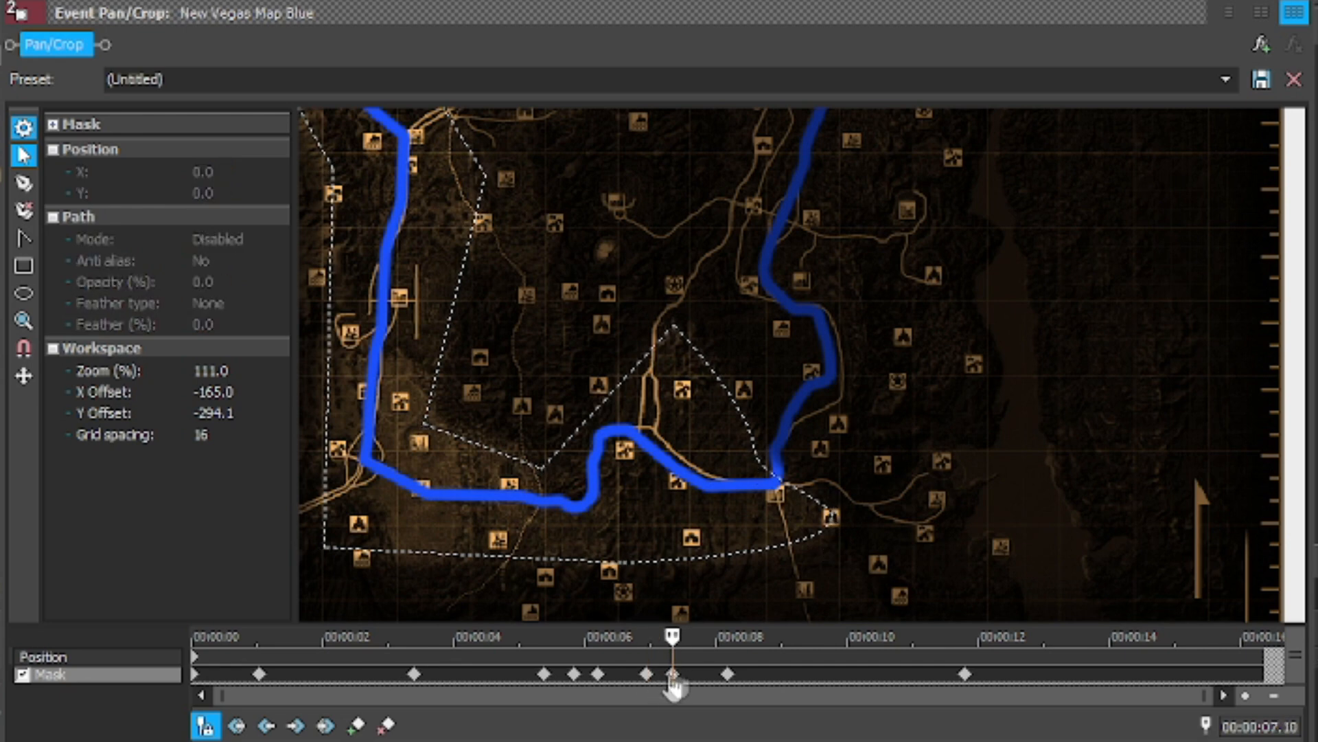
key("Delete")
- Step through the frames from the 00:00:06.28 keyframe past 00:00:08.05 to examine the mask's progress along the route
left_click(646, 674)
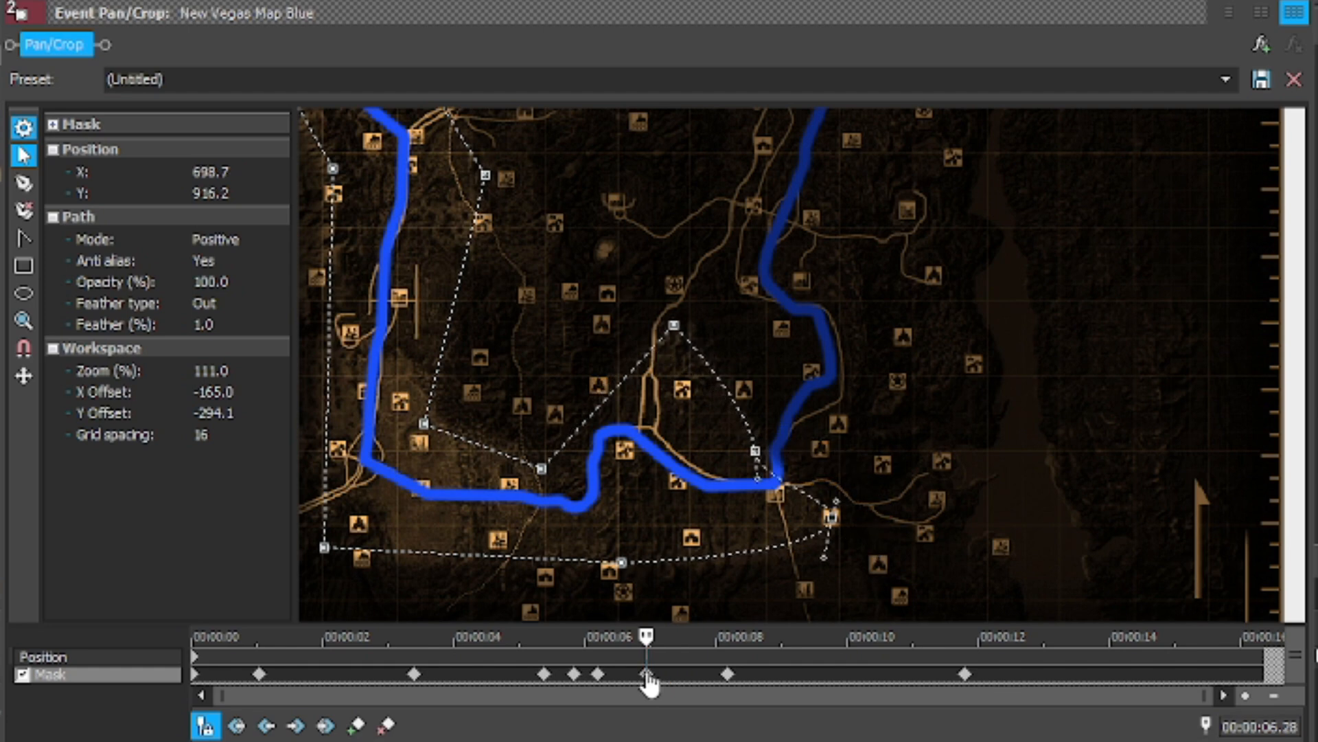
key("Right")
key("Right")
key("Right")
key("Right")
key("Right")
key("Right")
key("Right")
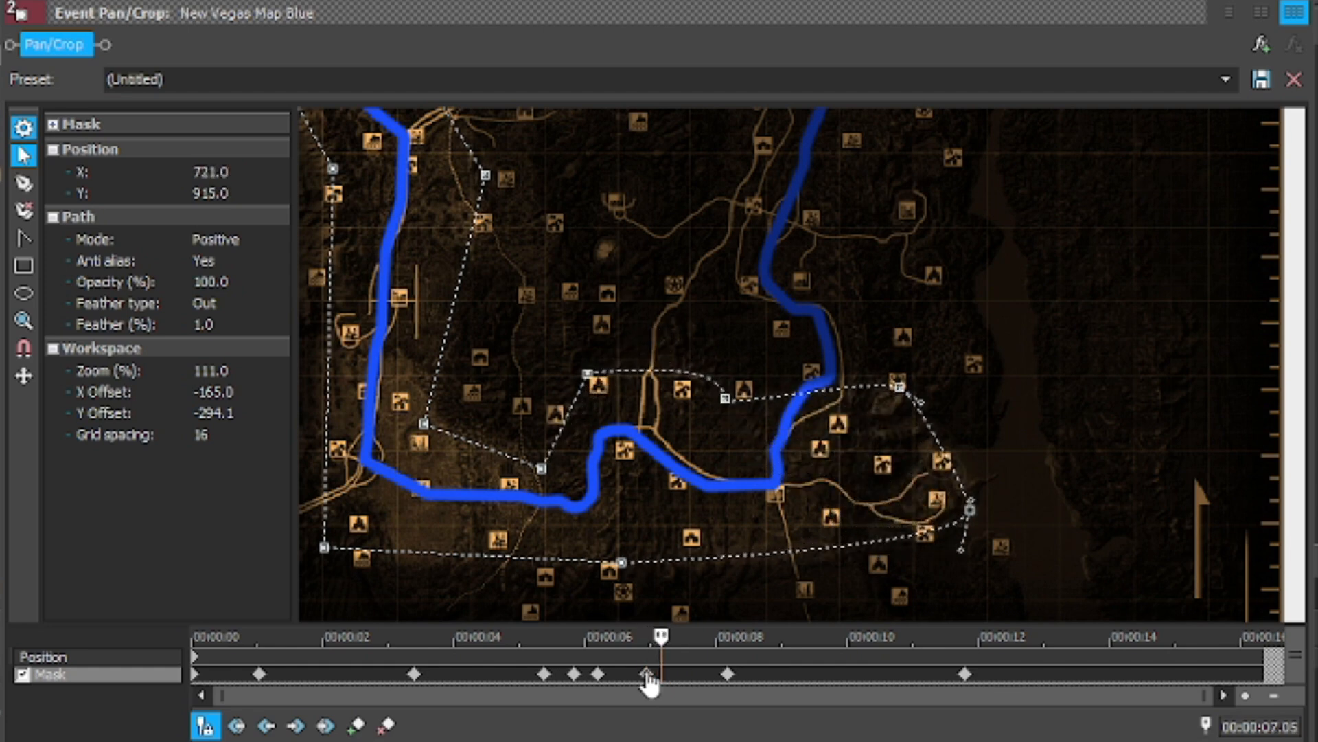
key("Right")
key("Right")
key("Right")
key("Right")
key("Right")
key("Right")
key("Right")
key("Right")
key("Right")
key("Right")
key("Right")
key("Right")
key("Right")
key("Right")
key("Right")
key("Right")
key("Right")
key("Right")
key("Right")
key("Right")
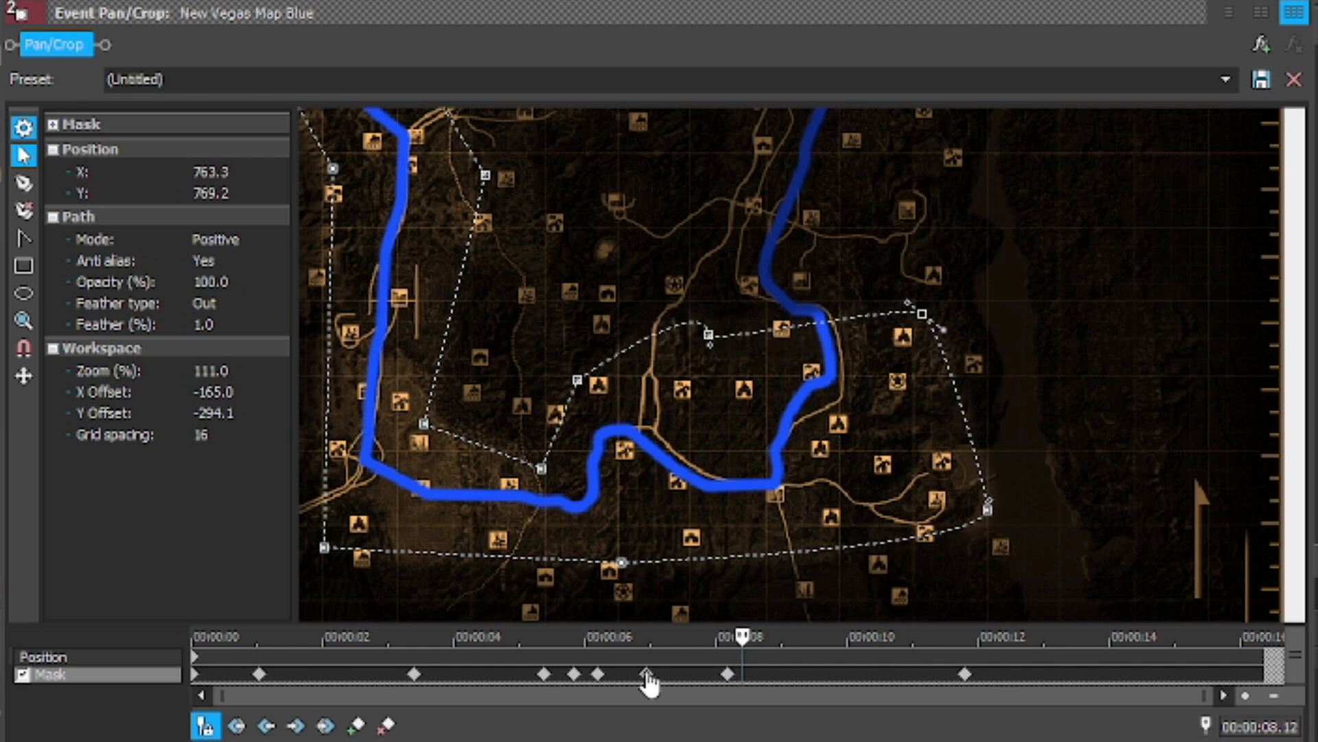
- Step through the frames past 00:00:08.12 and play the preview to examine how the mask reveals the route's lower half
key("Right")
key("Right")
key("Right")
key("Right")
key("Right")
key("Right")
key("Right")
key("Right")
key("Right")
key("Right")
key("Right")
key("Right")
key("Right")
key("Right")
key("Right")
key("Right")
key("Right")
key("Right")
key("Right")
key("Right")
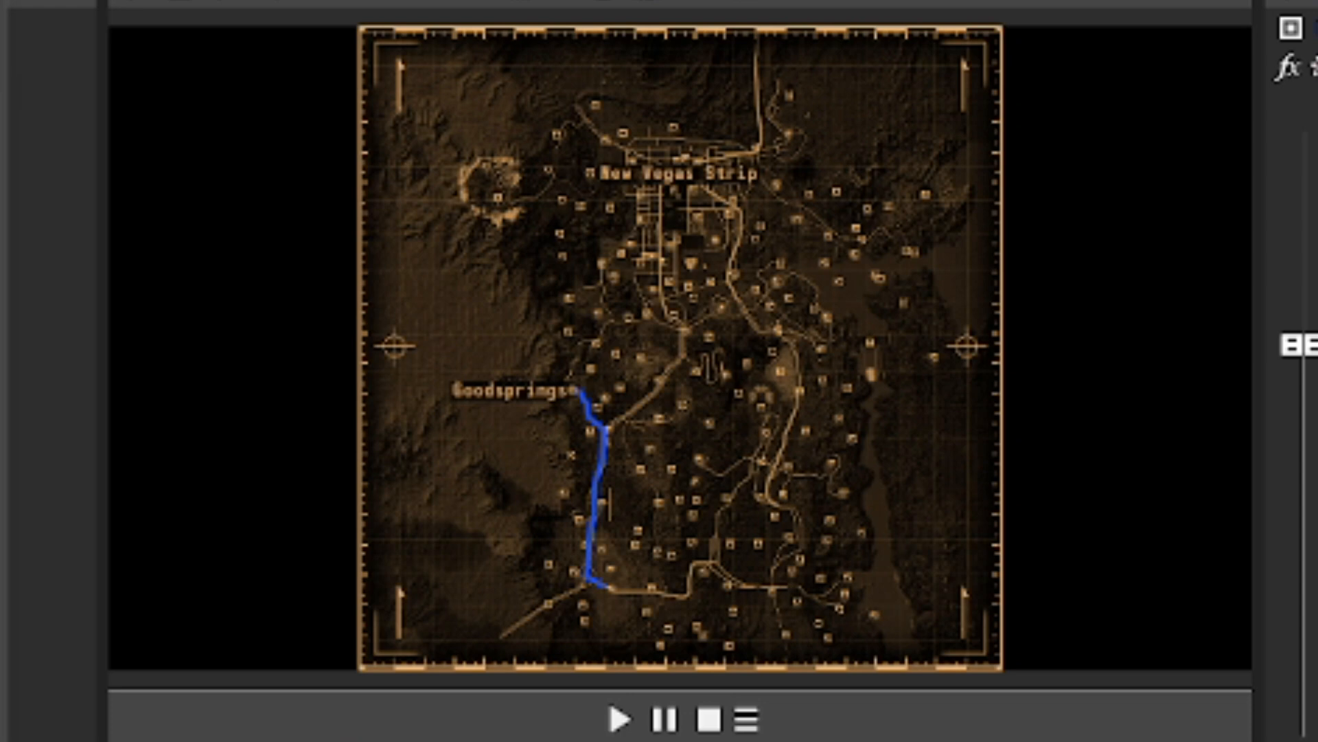
left_click(677, 721)
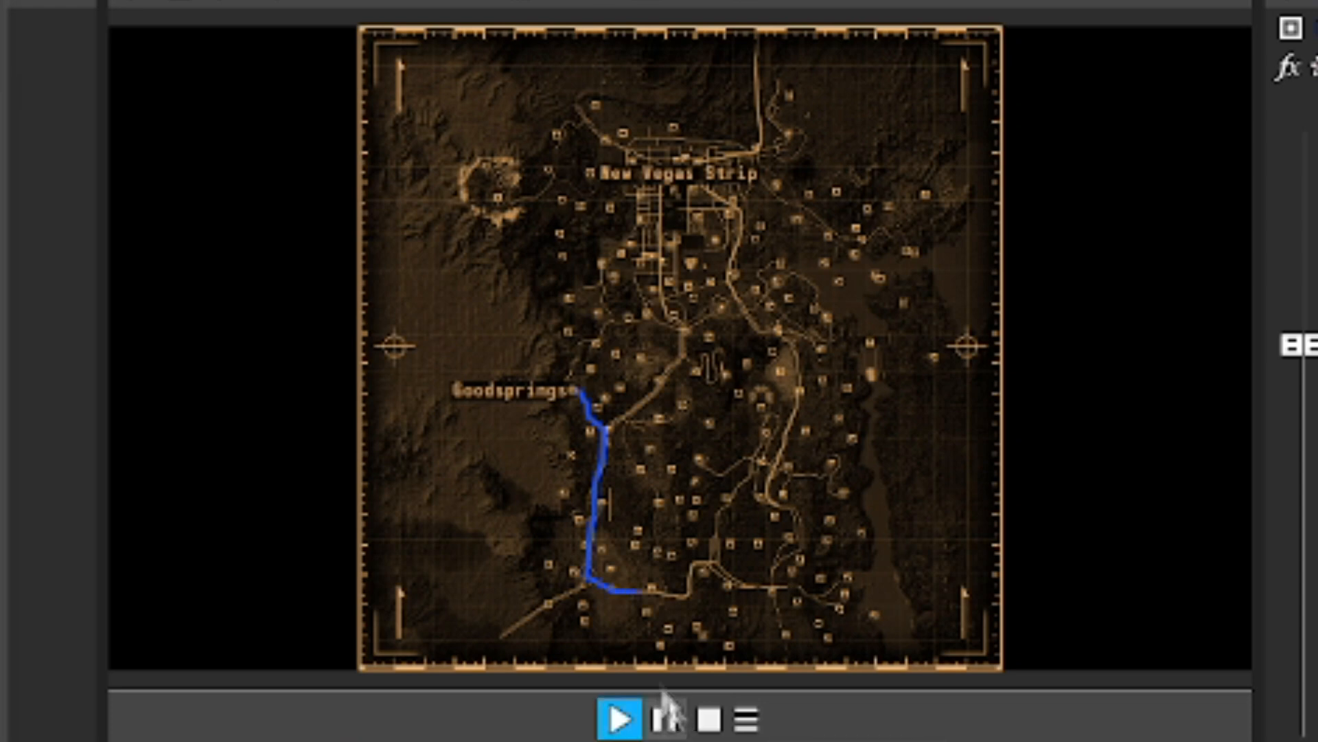
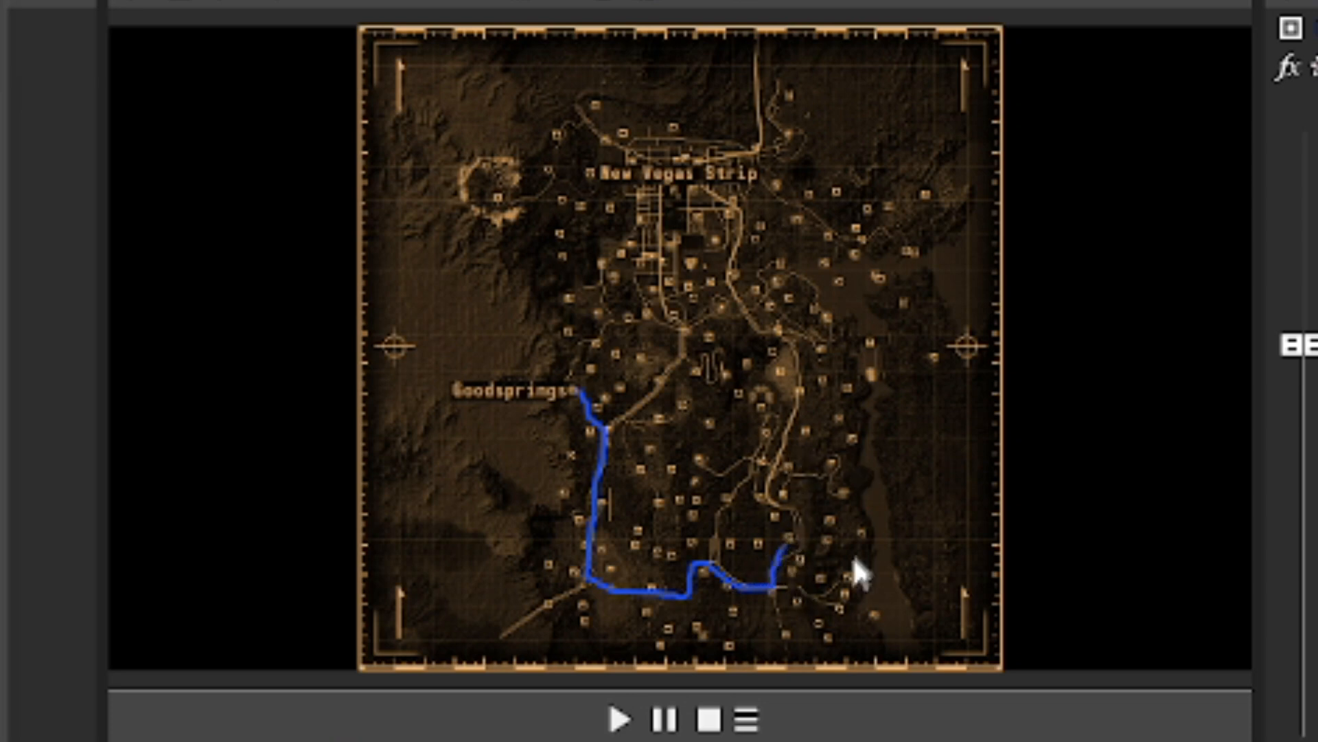
left_click(653, 719)
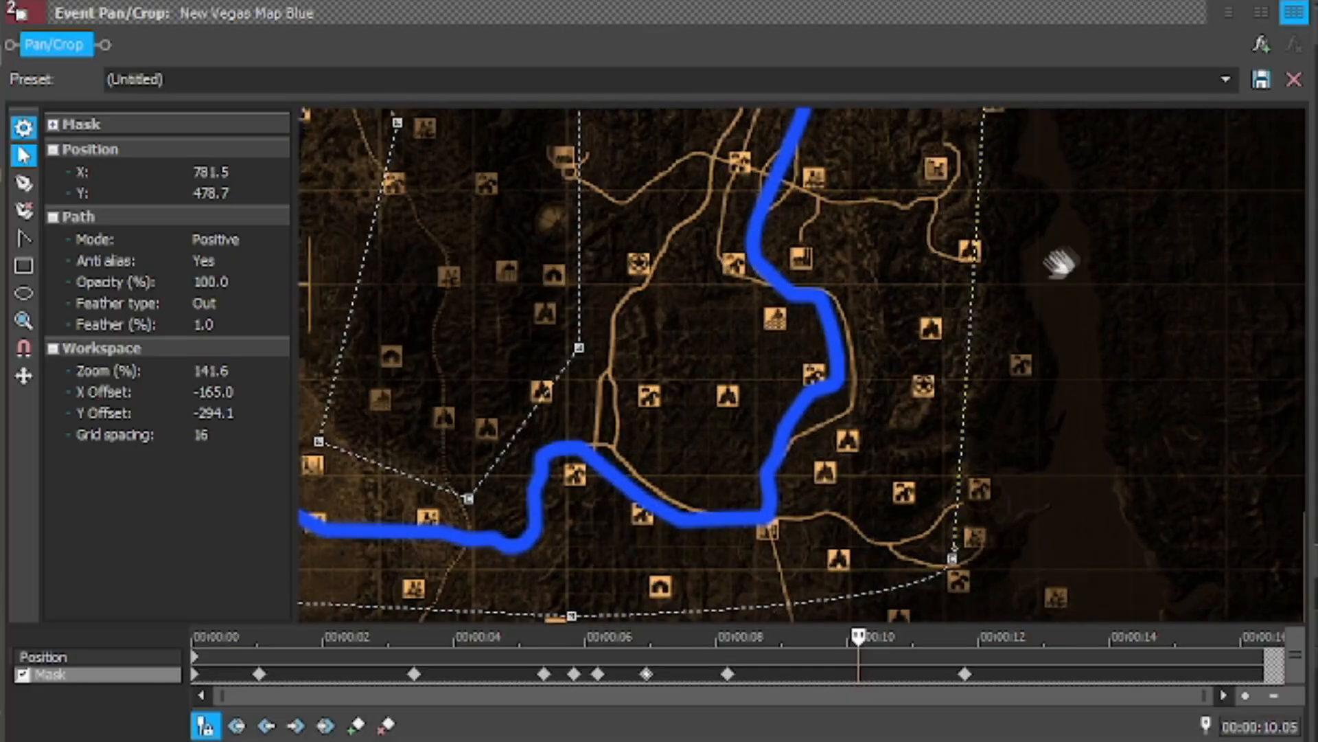
- Near 00:00:10.05, place a mask anchor beside the route on the edge crossing its upper bend, at about X 628, Y 496
scroll(1167, 467, "up", 3)
scroll(883, 331, "up", 1)
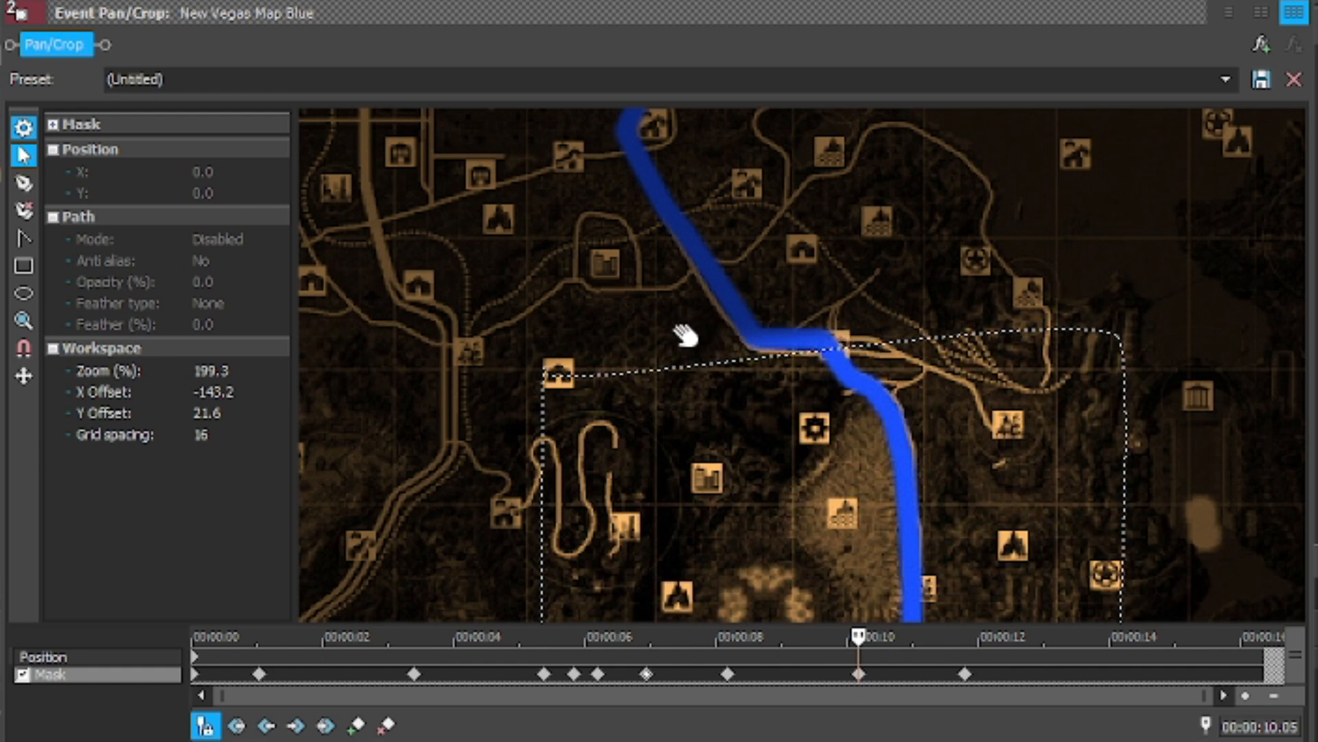
left_click(800, 355)
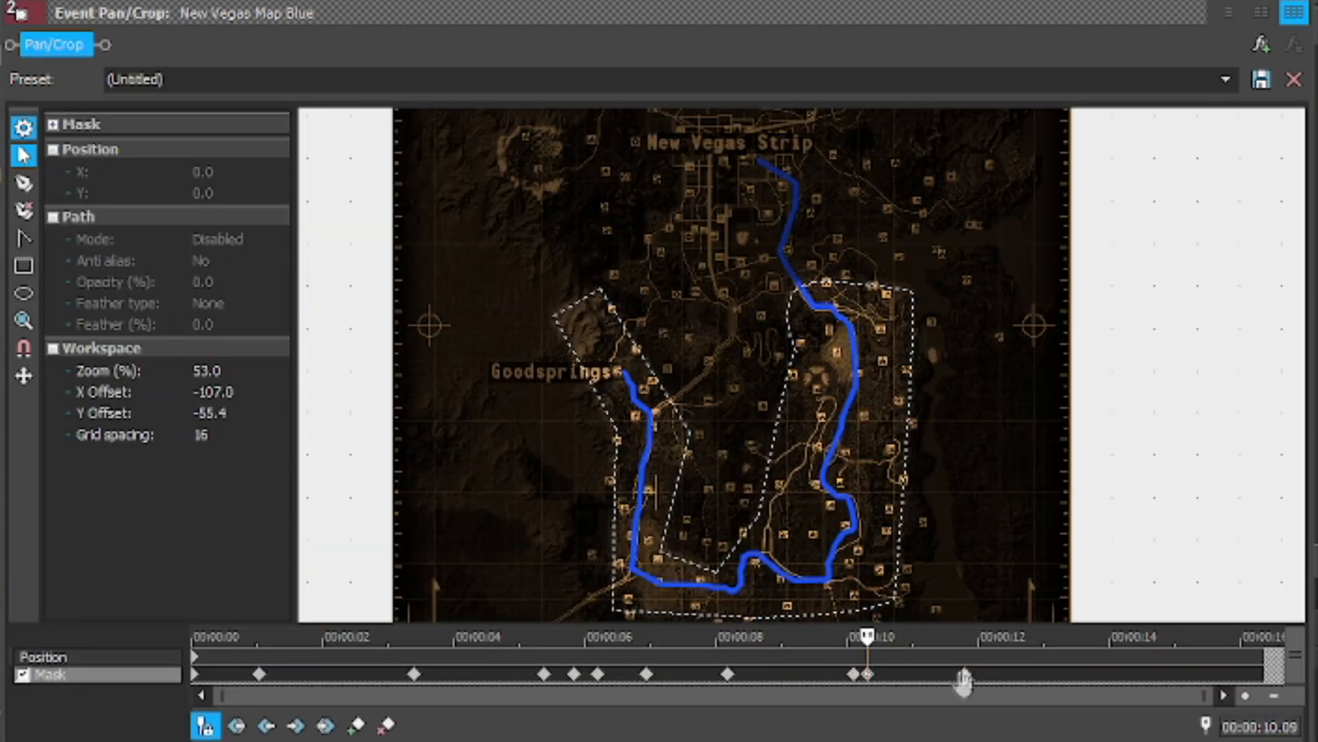
- Delete the mask keyframes at 00:00:11.24 and 00:00:10.09, and return to the keyframe at 00:00:10.03
left_click(964, 674)
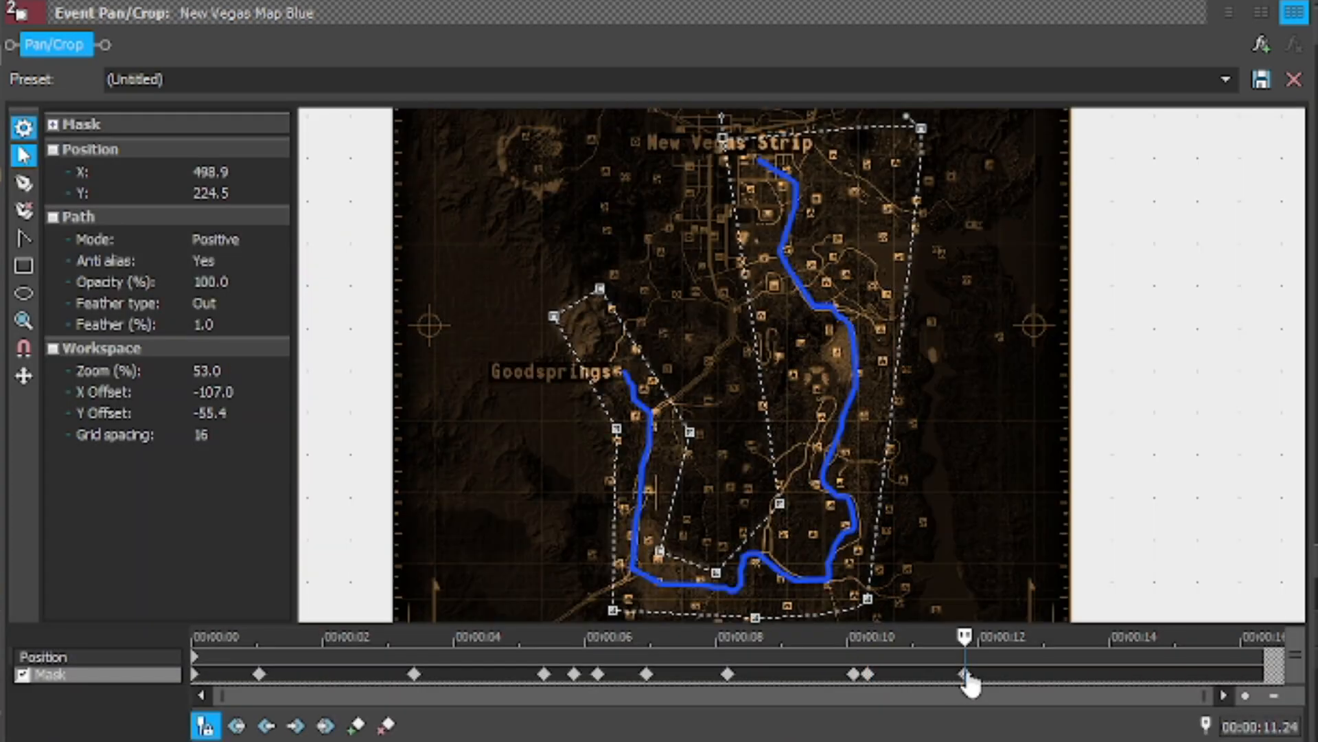
key("Delete")
left_click(867, 674)
left_click(853, 674)
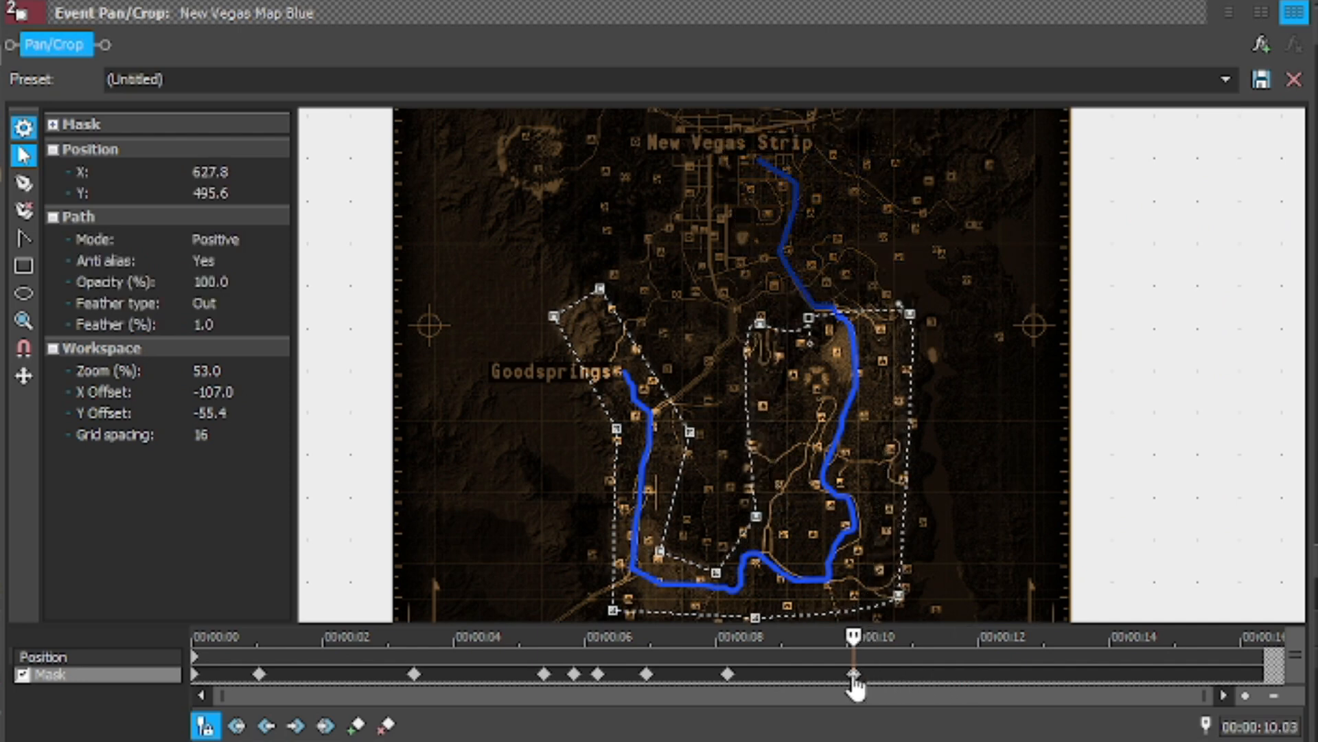
- At 00:00:10.08, add two anchors to the mask's upper edge, one on each side of the blue route
scroll(735, 382, "up", 5)
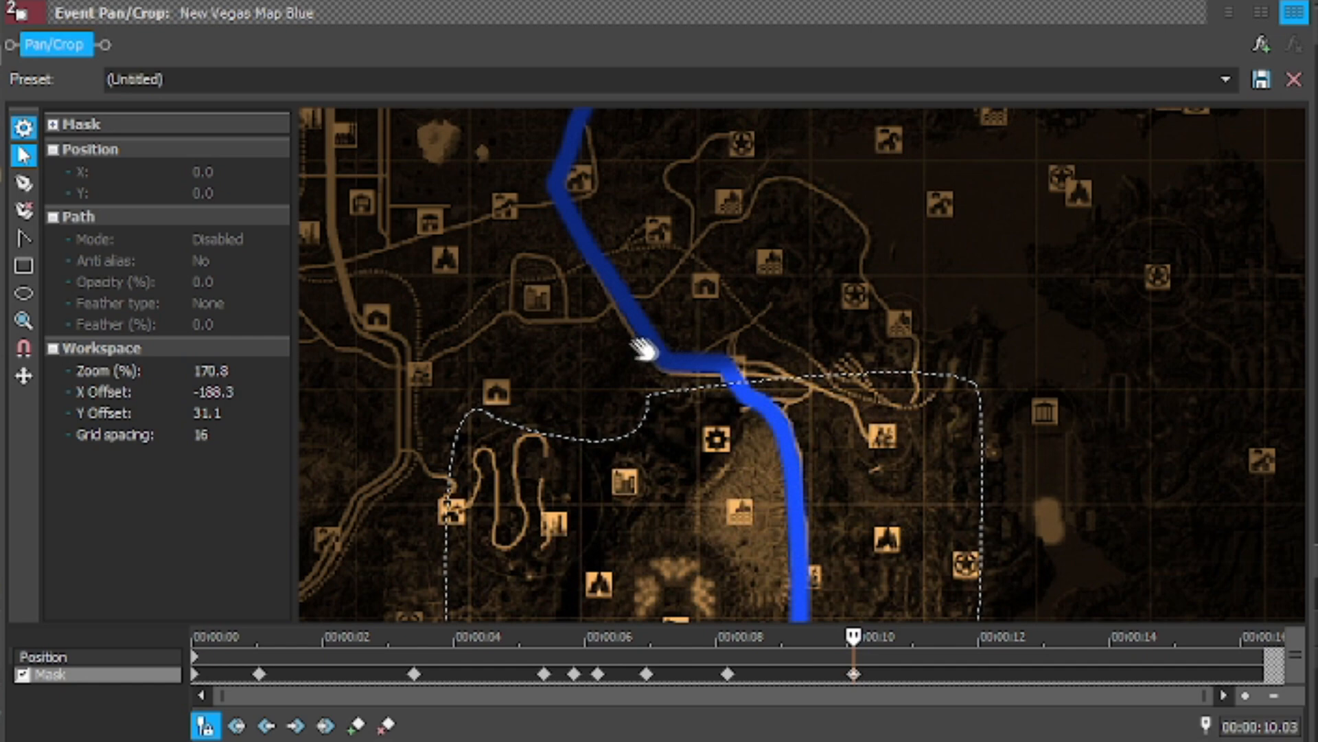
left_click_drag(889, 673, 908, 673)
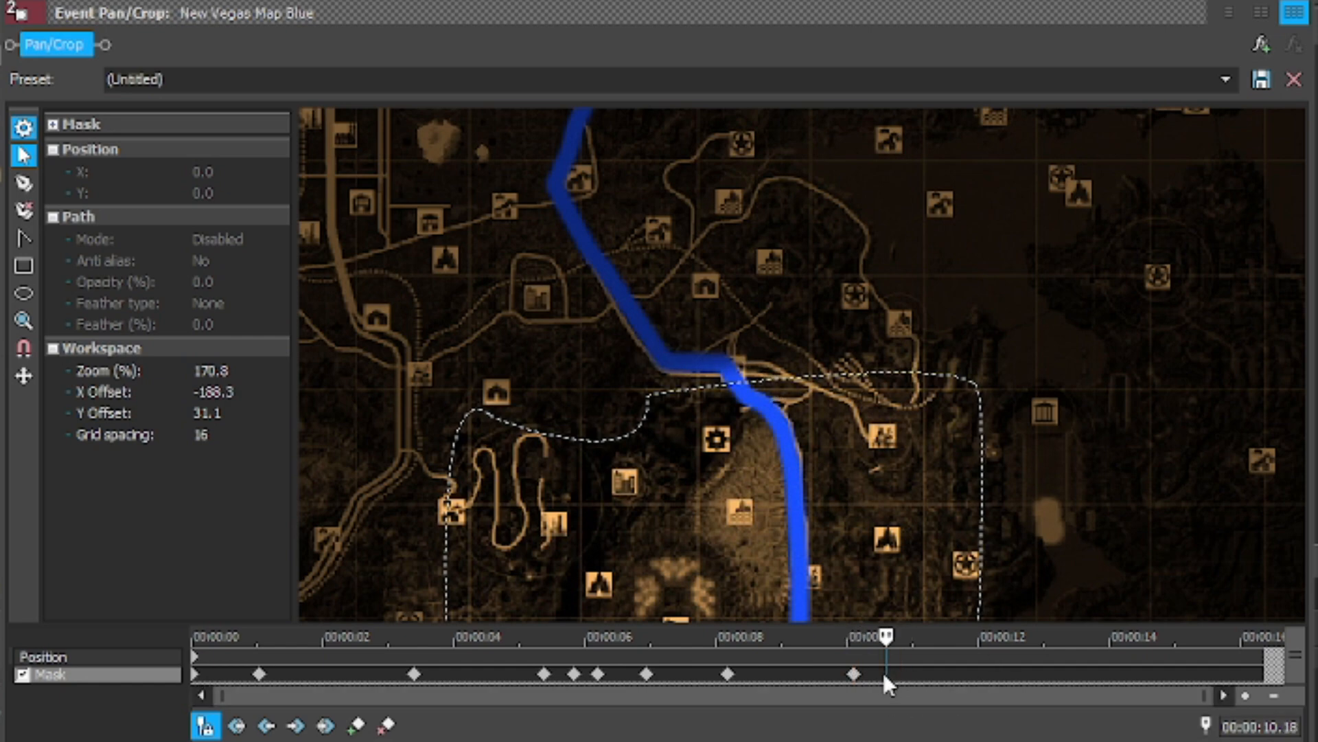
scroll(878, 676, "up", 5)
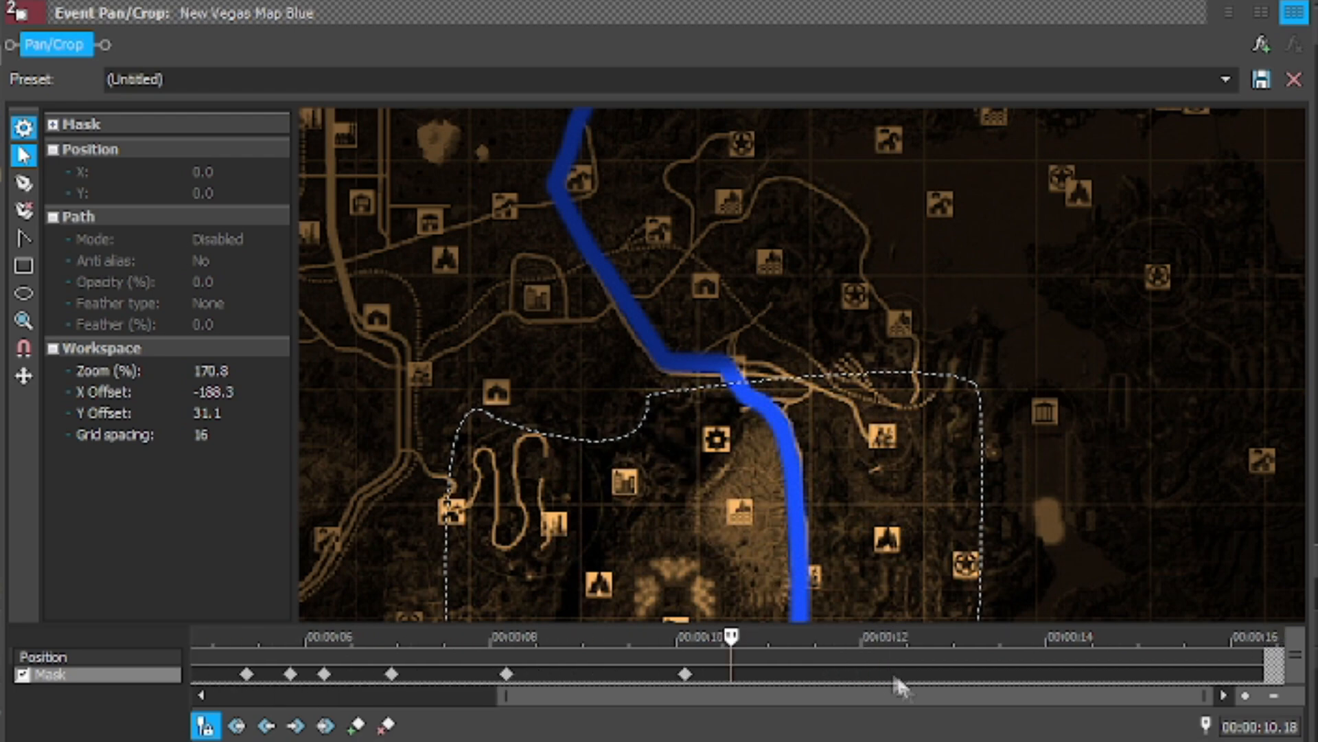
left_click(635, 674)
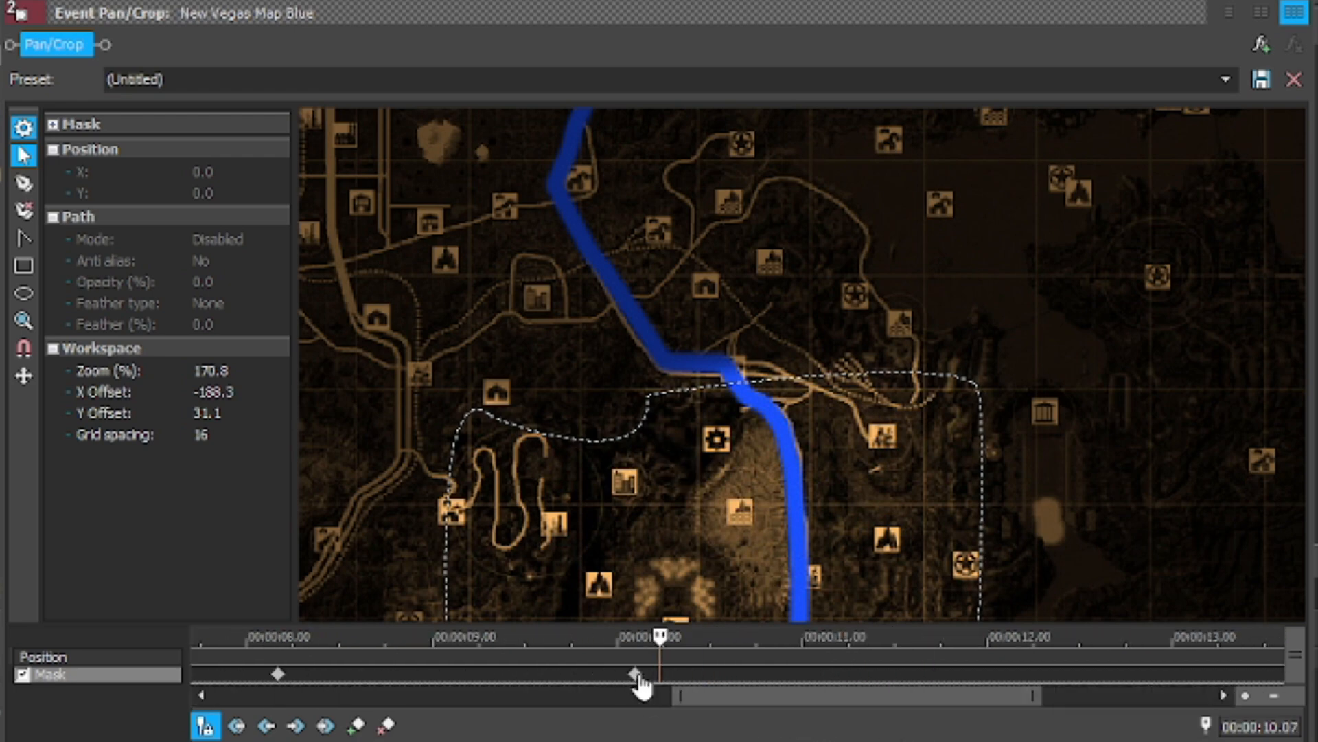
key("Right")
key("Right")
key("Right")
key("Right")
key("Right")
key("Right")
key("Right")
key("Left")
key("Left")
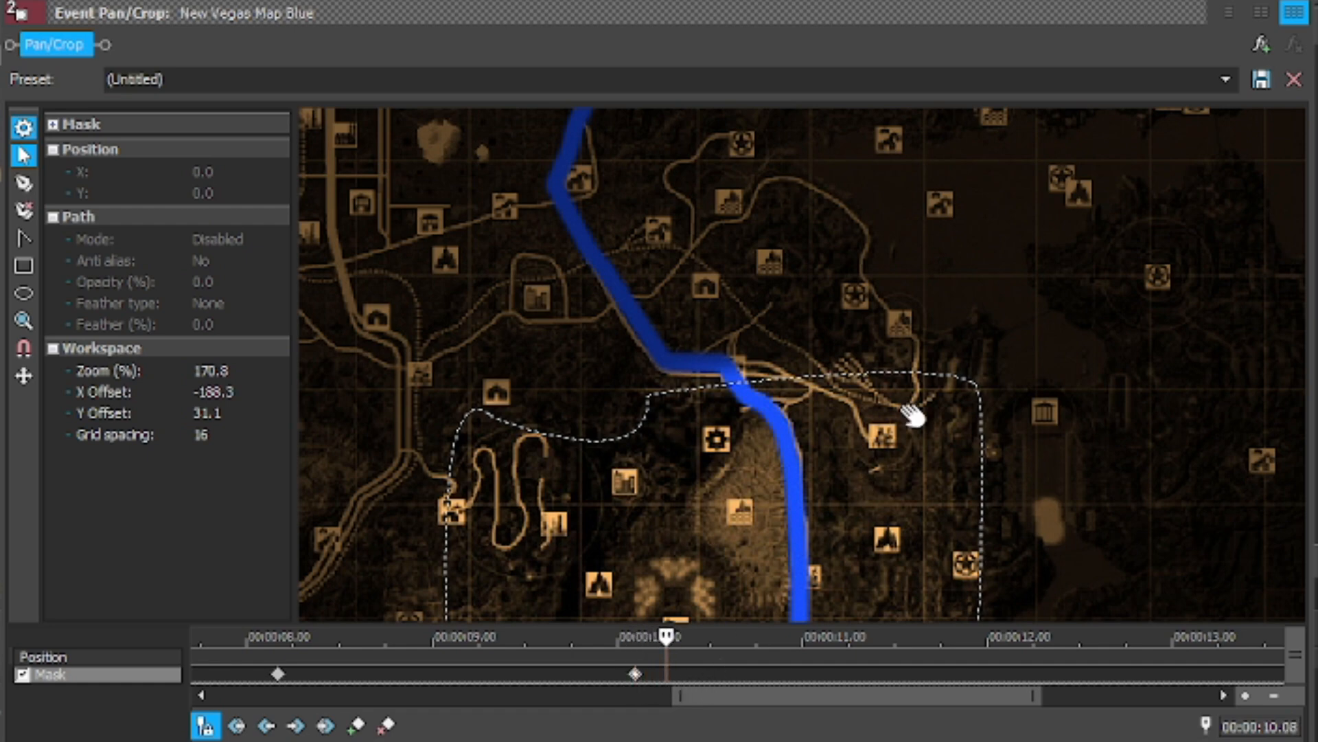
left_click(30, 181)
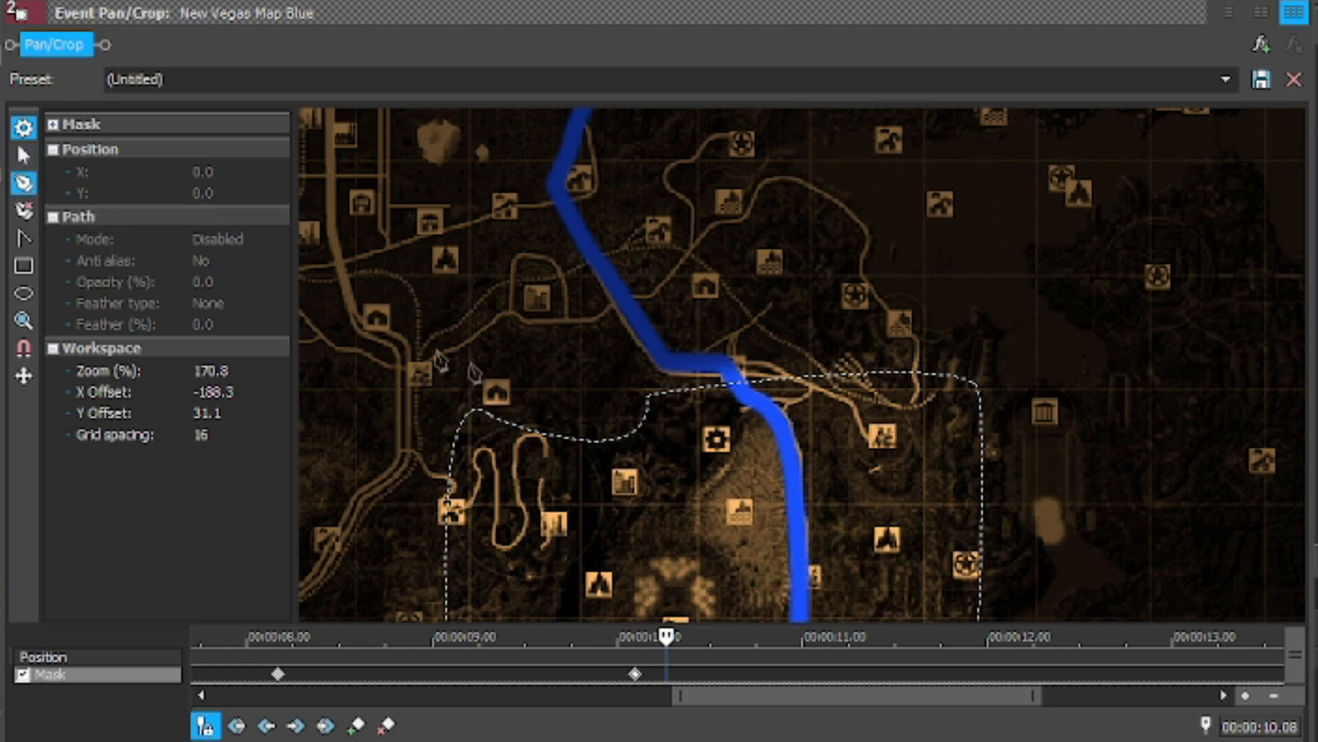
left_click(703, 390)
left_click(828, 379)
left_click(23, 155)
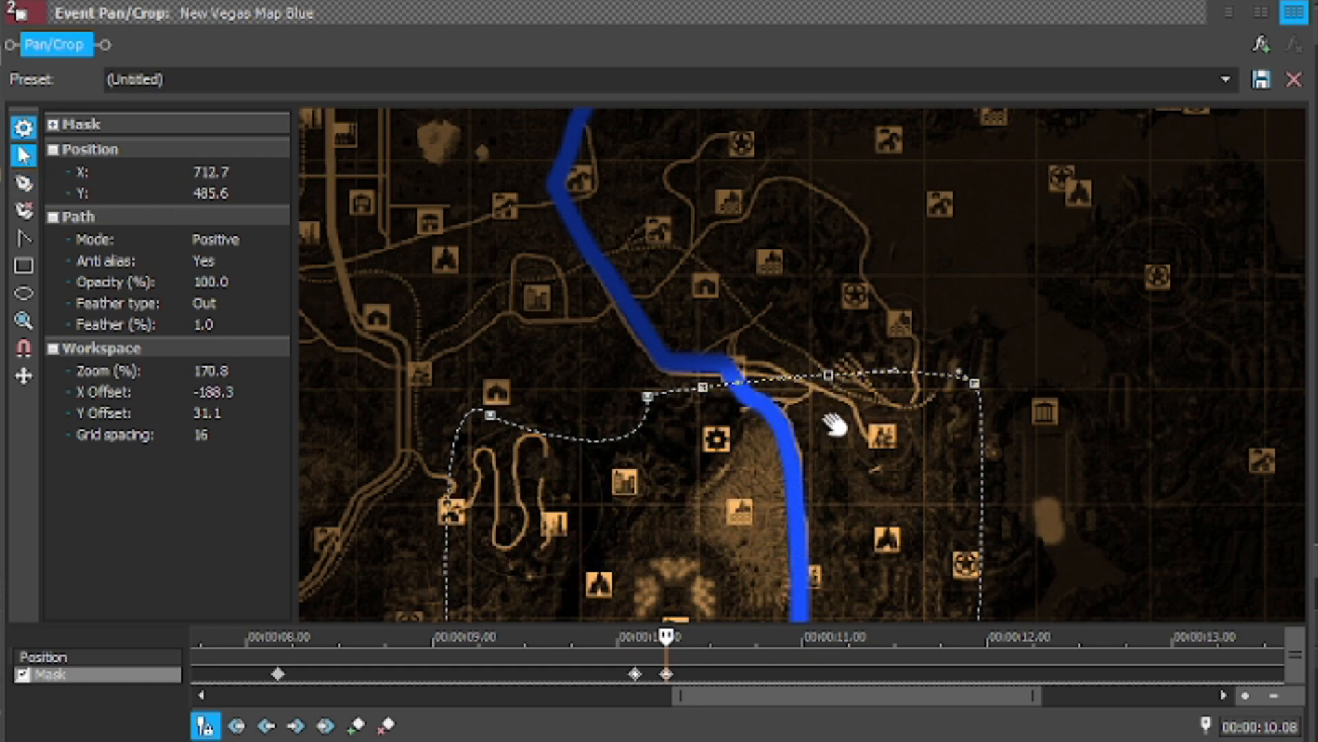
- Move the new eastern anchor to about X 666, Y 438 at 00:00:10.08, and the western one to X 590, Y 477 at 00:00:10.14
left_click_drag(828, 376, 731, 276)
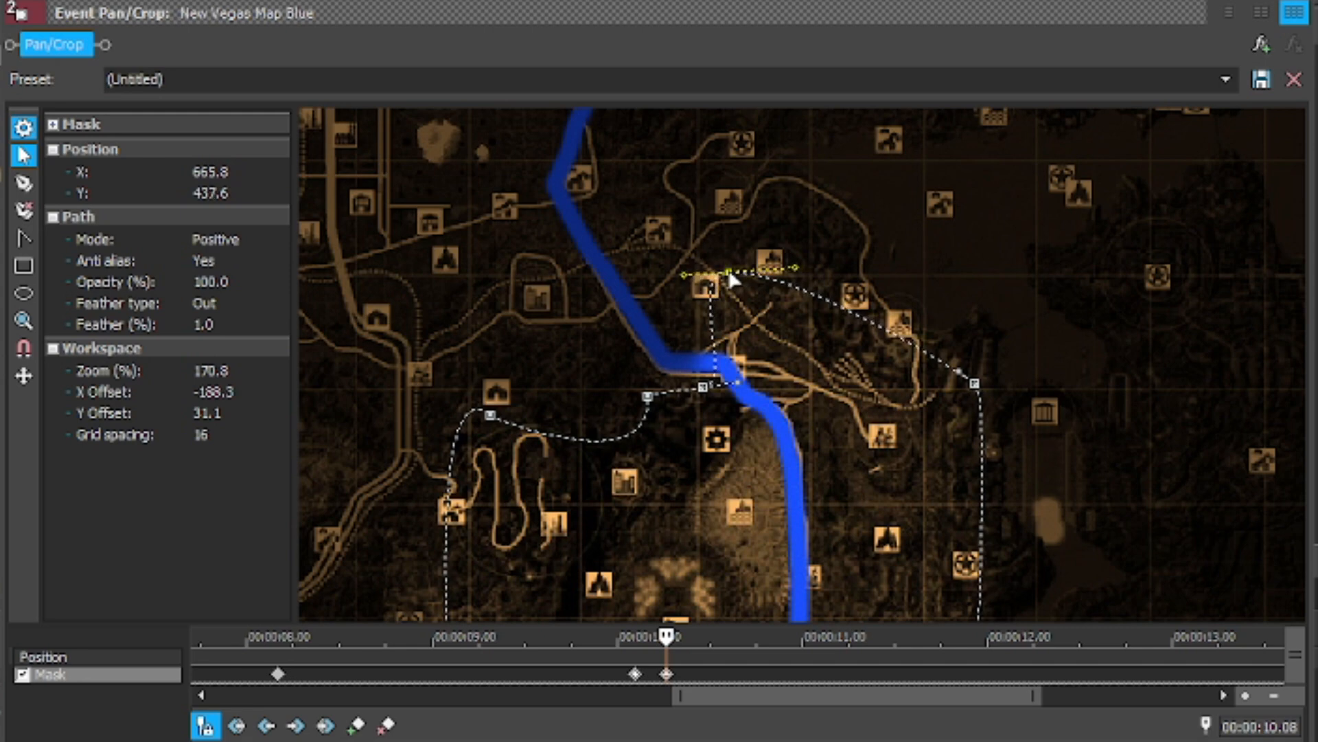
left_click(702, 675)
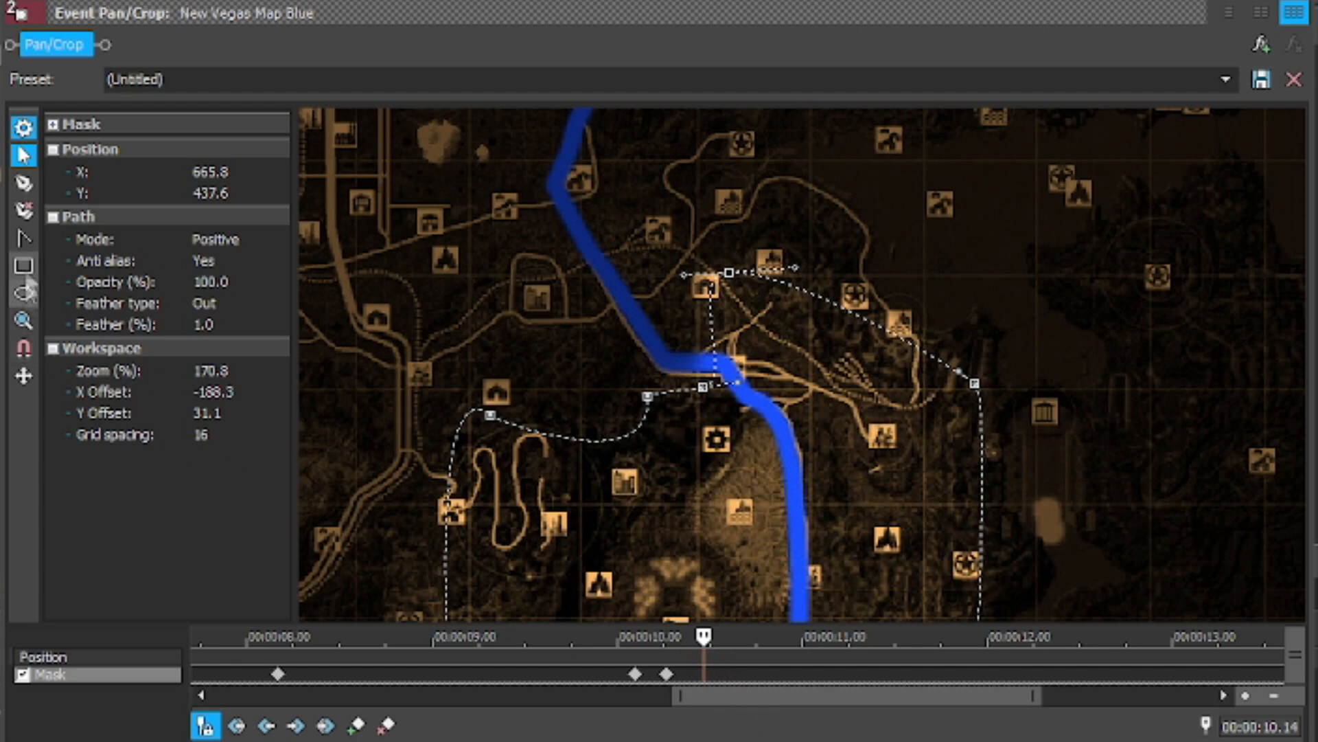
left_click_drag(702, 387, 570, 362)
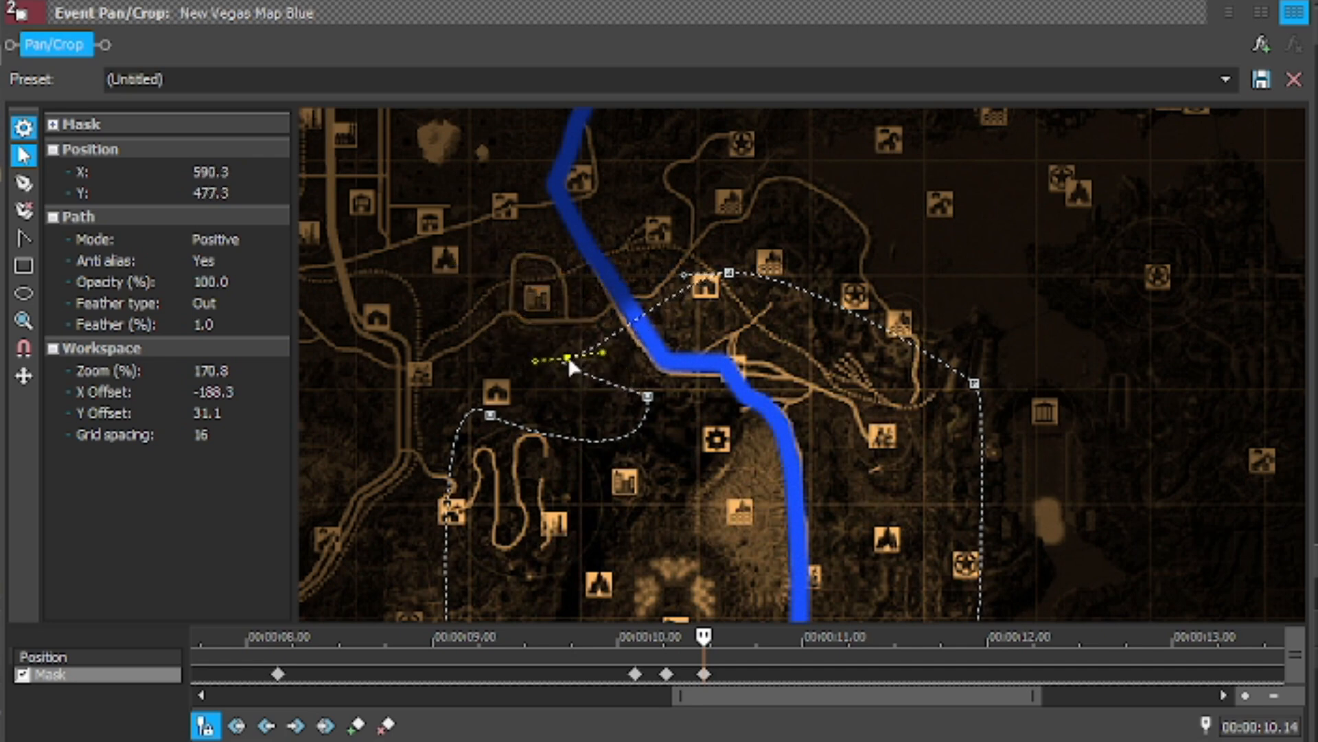
- At 00:00:10.24, move both anchors north to the route's next bend, placing the western one at about X 543, Y 395
left_click(769, 673)
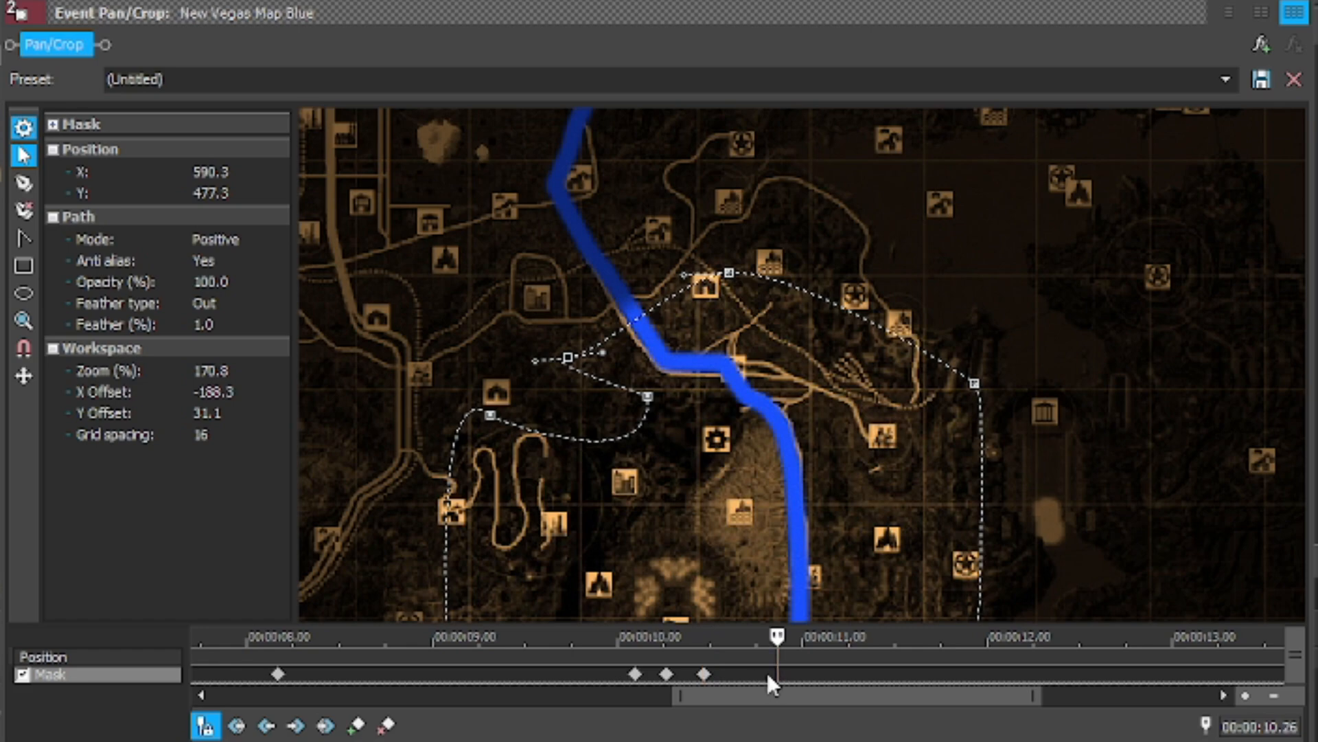
scroll(748, 368, "down", 2)
left_click_drag(894, 256, 975, 429)
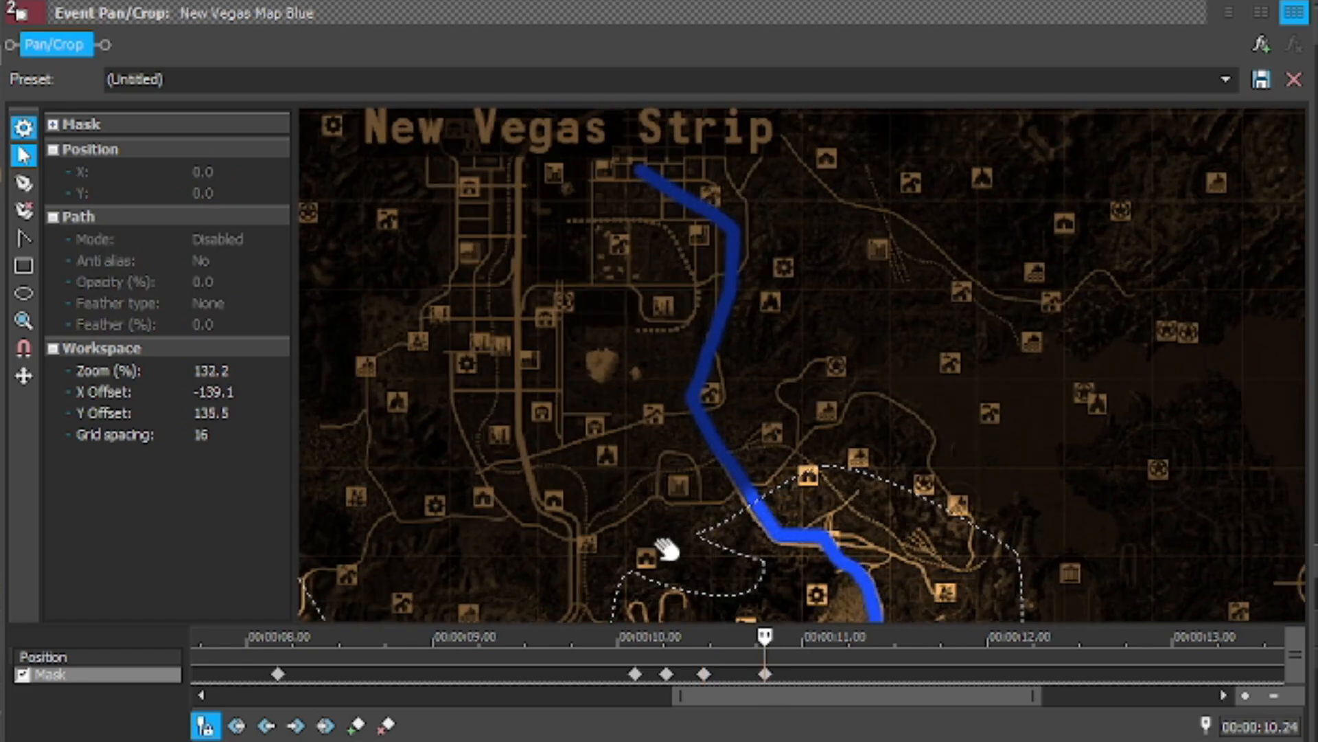
left_click(702, 530)
left_click(826, 468)
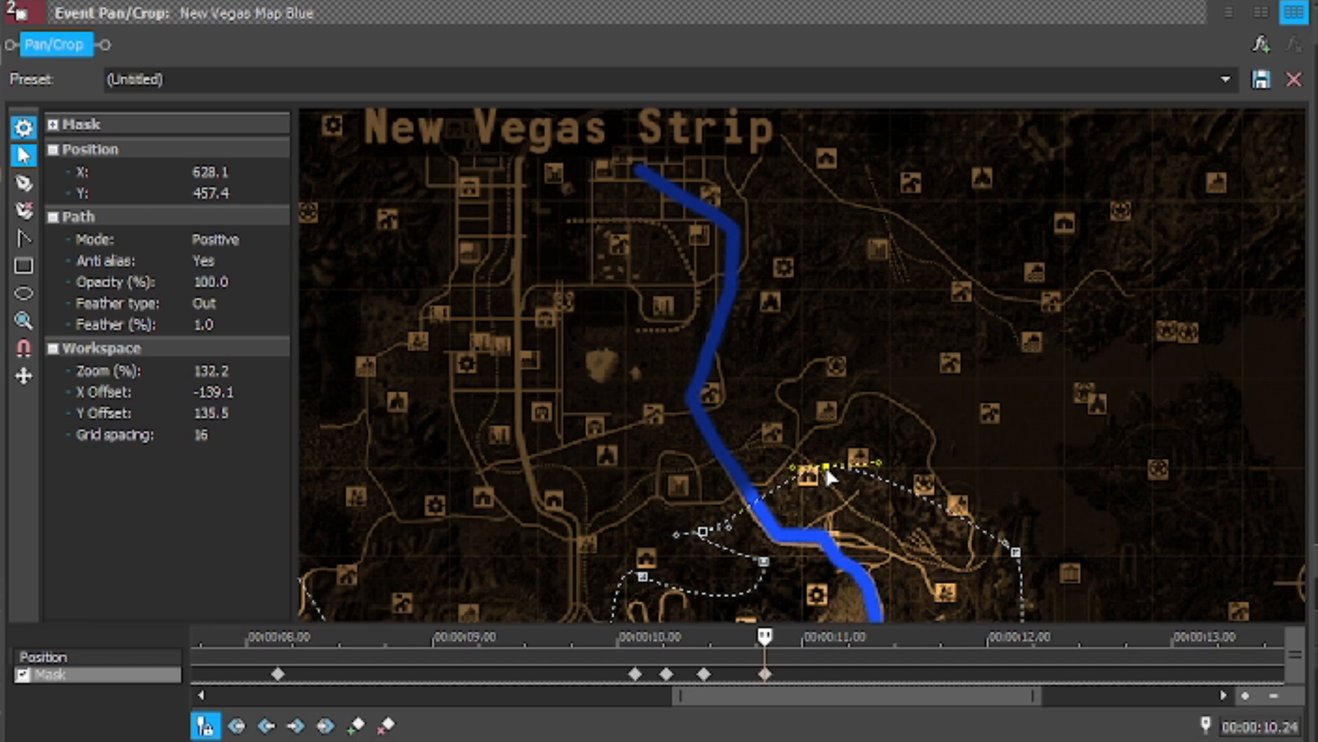
left_click_drag(828, 470, 764, 378)
left_click_drag(637, 439, 622, 394)
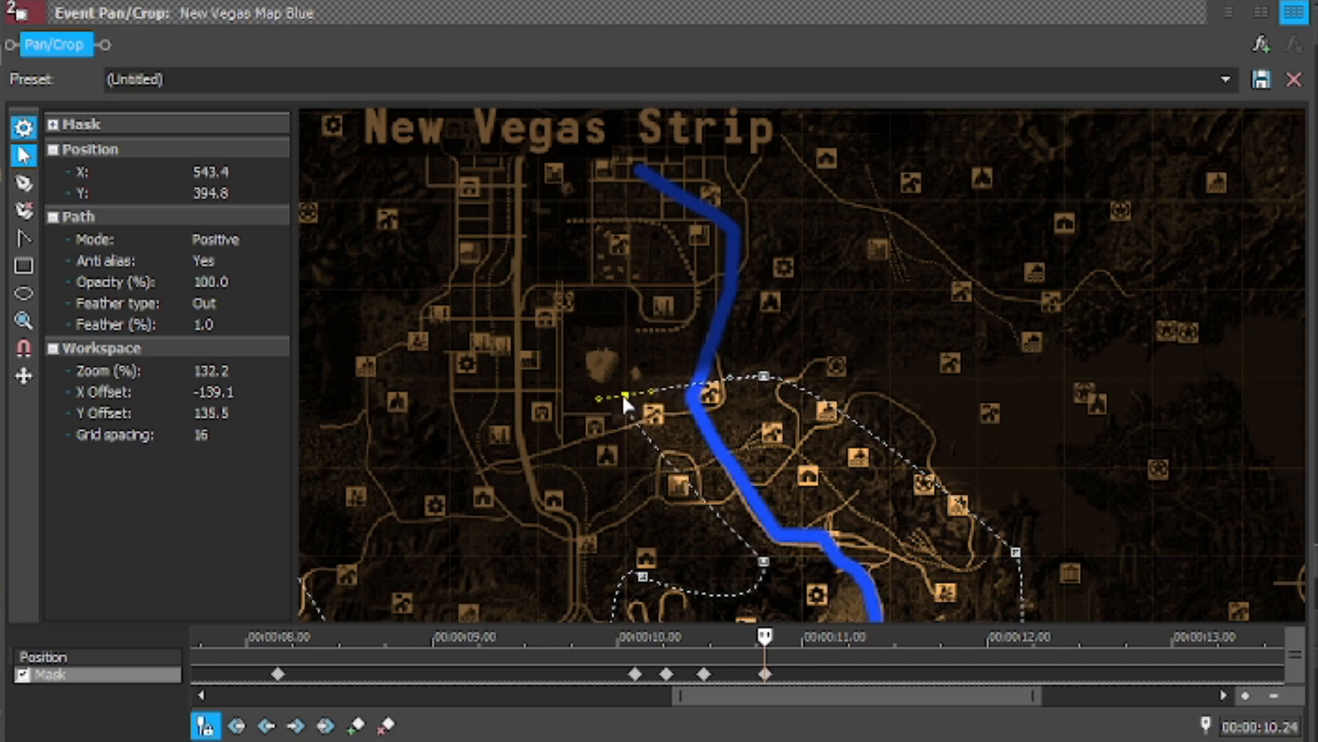
- Play and pause the preview to examine how the mask reveals the route up to the bend below the New Vegas Strip
left_click(457, 638)
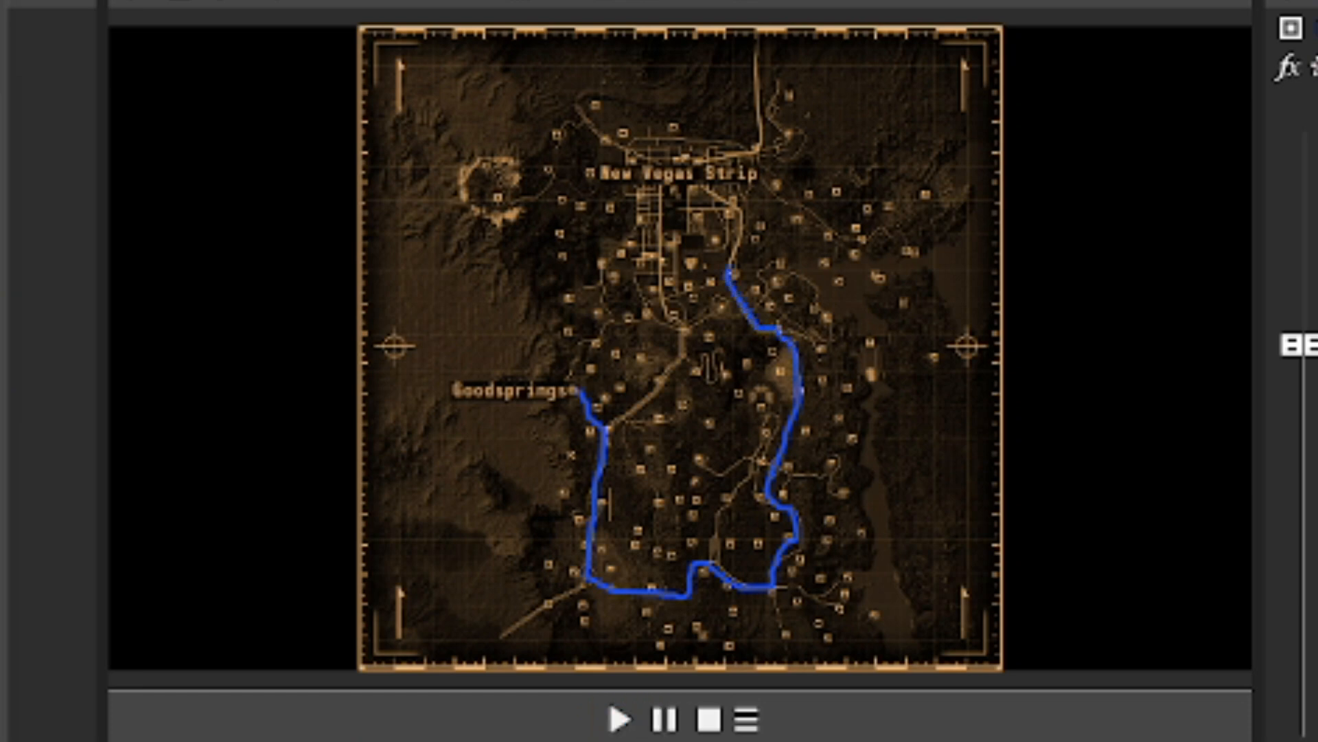
left_click(667, 728)
left_click(667, 727)
left_click(663, 721)
left_click(664, 723)
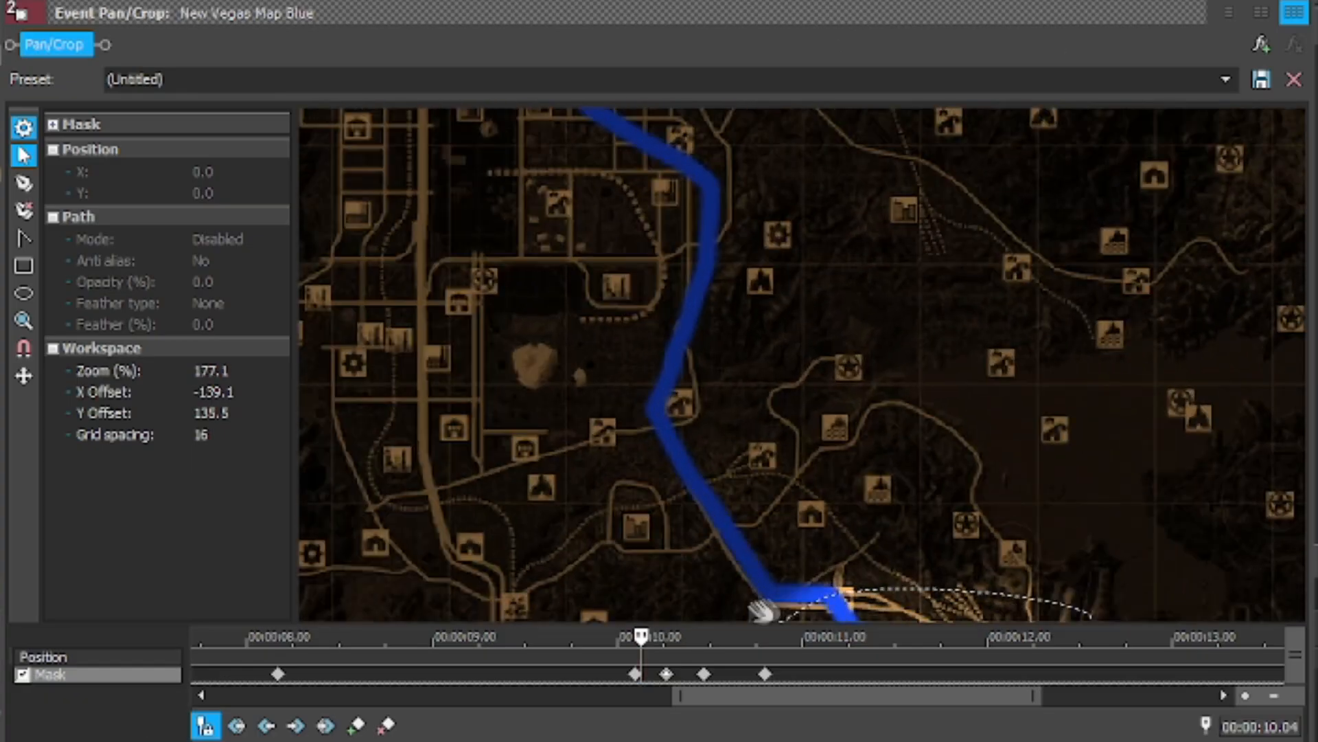
- Step through the frames between the 00:00:10.03 and 00:00:10.08 keyframes to examine how the mask edge crosses the bend
scroll(921, 462, "up", 2)
left_click_drag(921, 463, 909, 185)
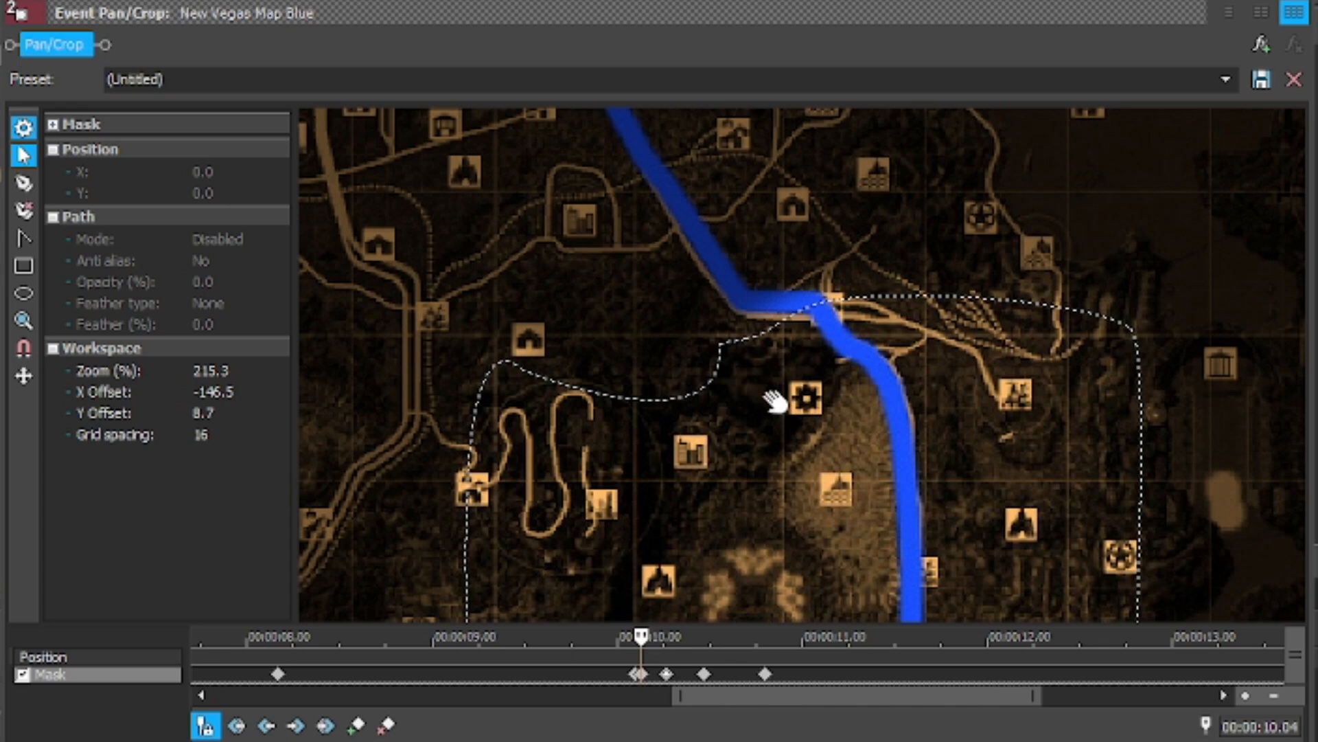
left_click(635, 675)
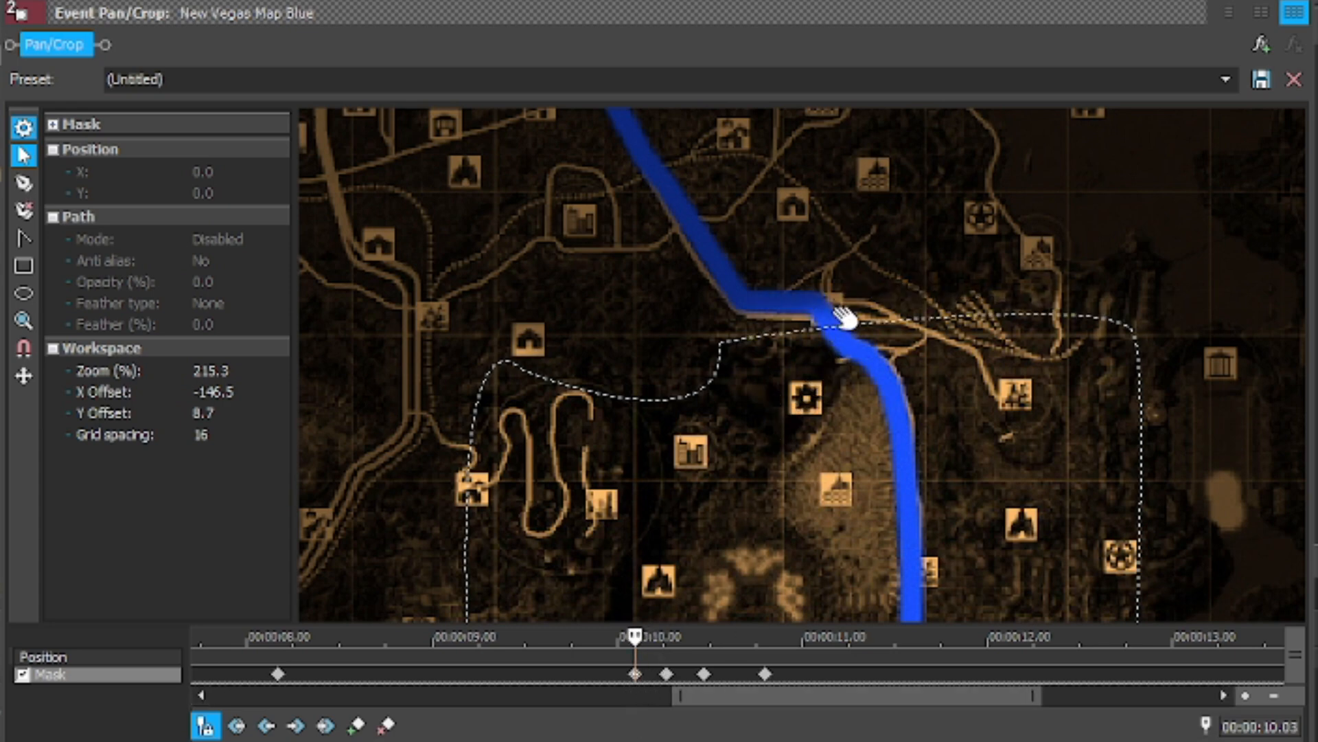
key("Right")
key("Right")
key("Right")
key("Right")
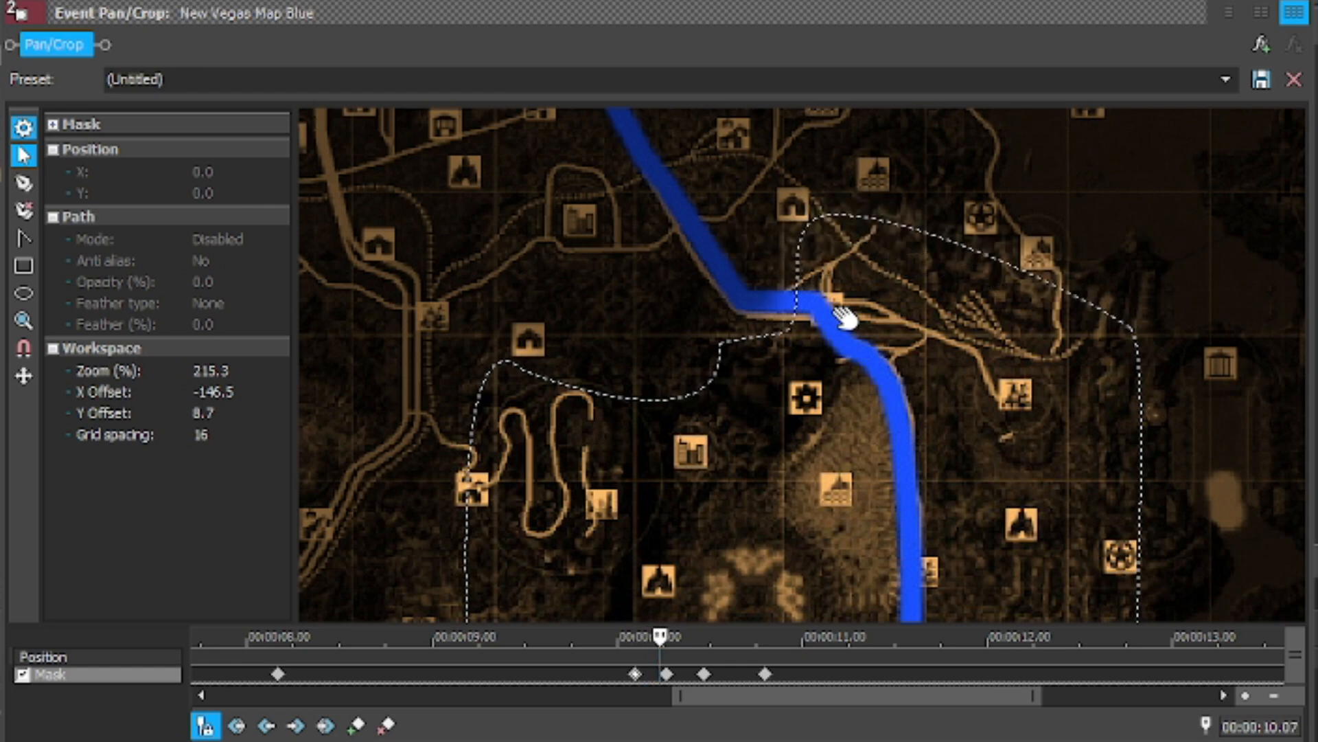
key("Right")
key("Left")
key("Left")
key("Left")
key("Left")
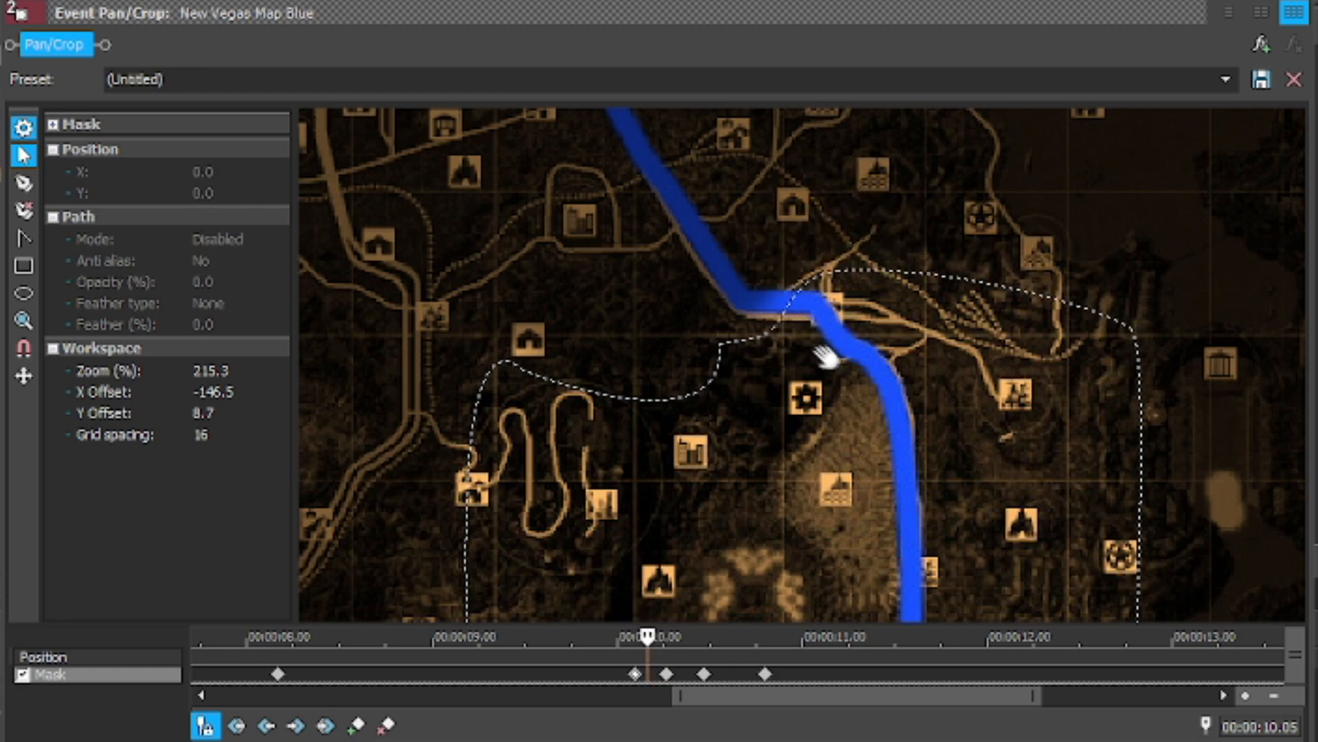
key("Right")
key("Right")
key("Right")
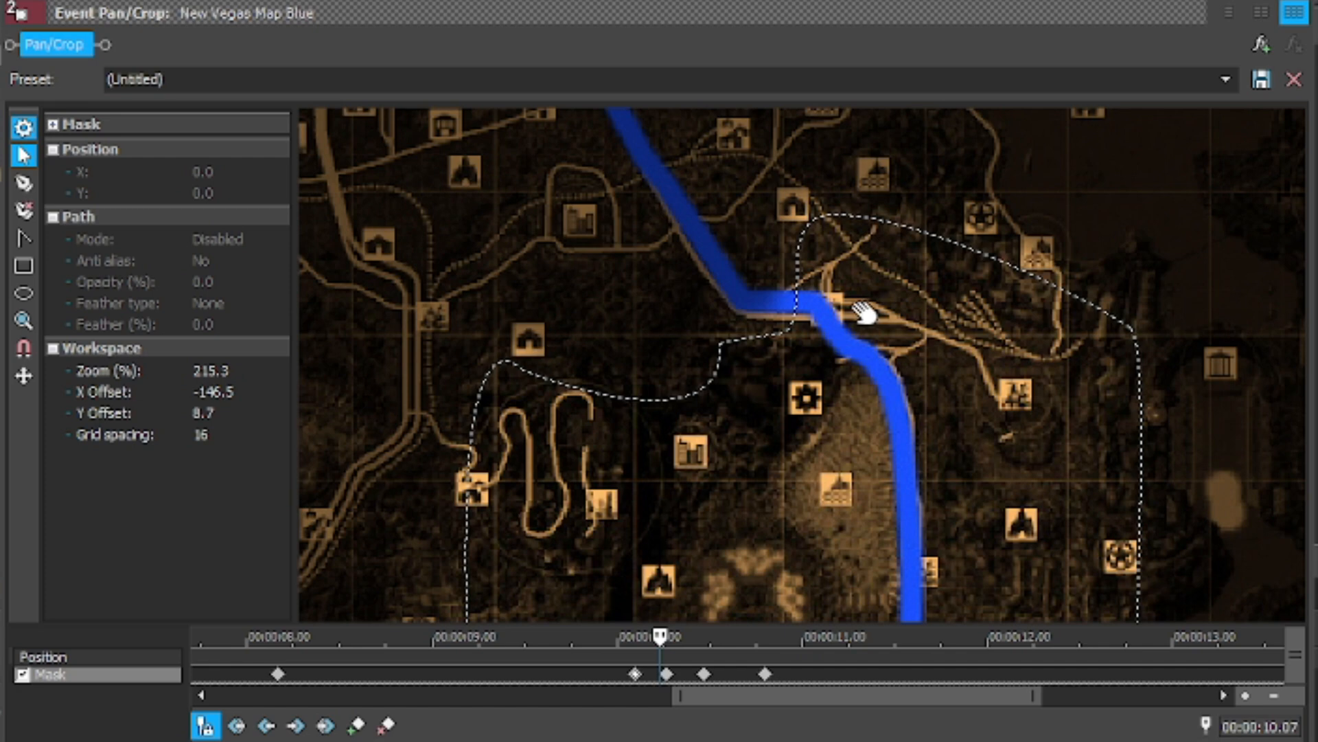
- Step back and forth between about 00:00:10.07 and 00:00:10.11 to compare the mask edge on the route's short horizontal stretch
left_click(798, 404)
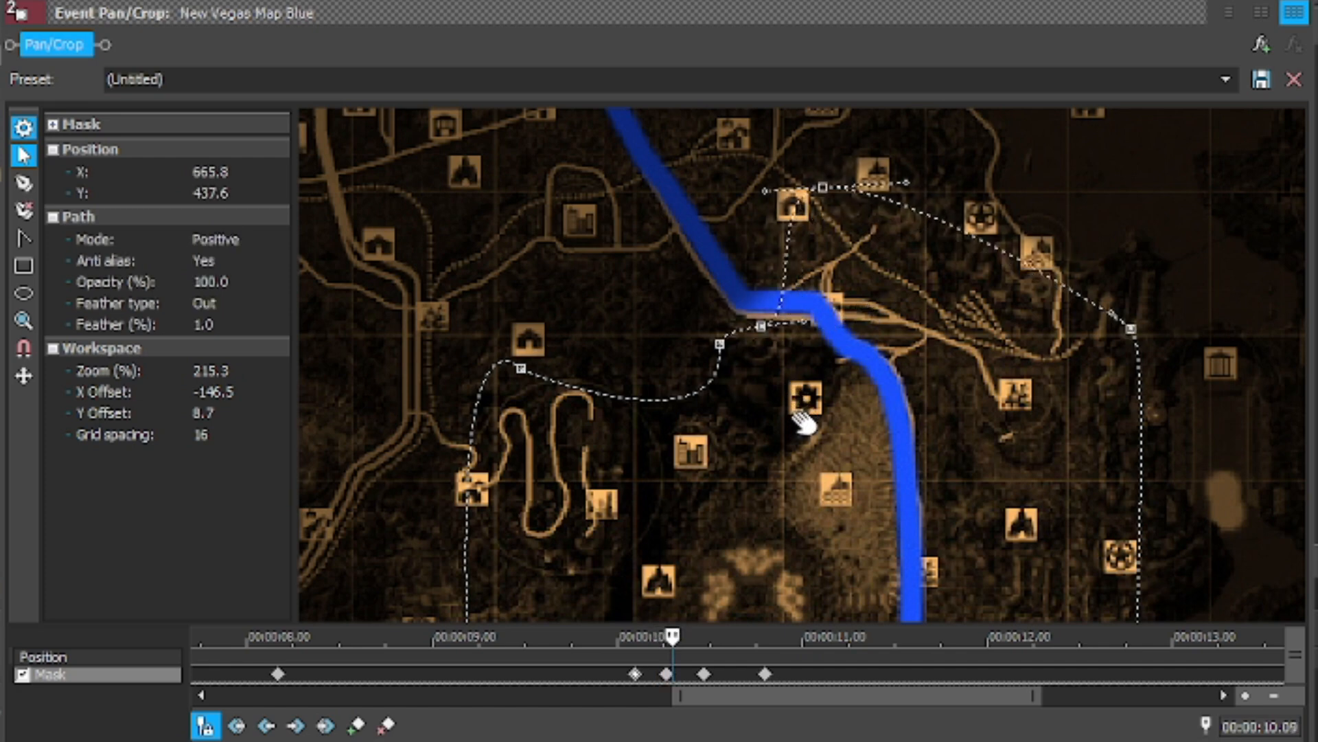
key("Right")
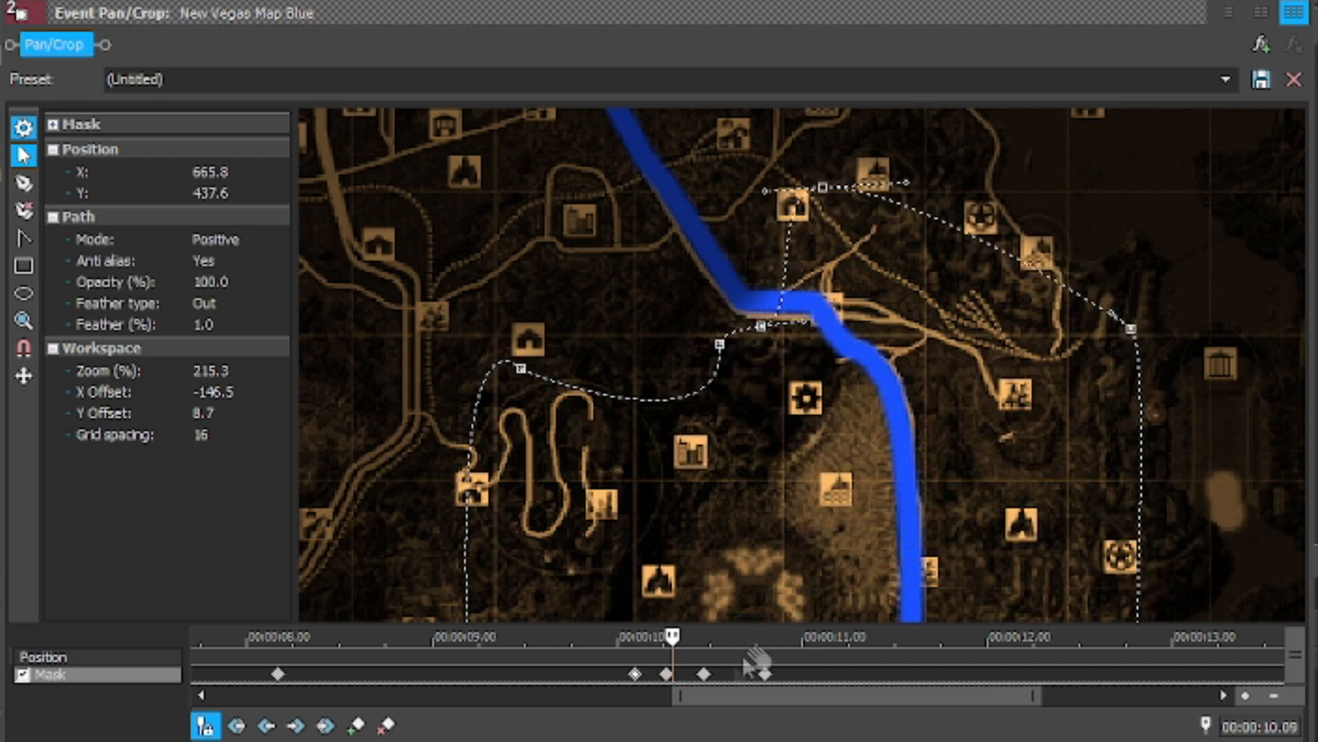
key("Left")
key("Left")
key("Left")
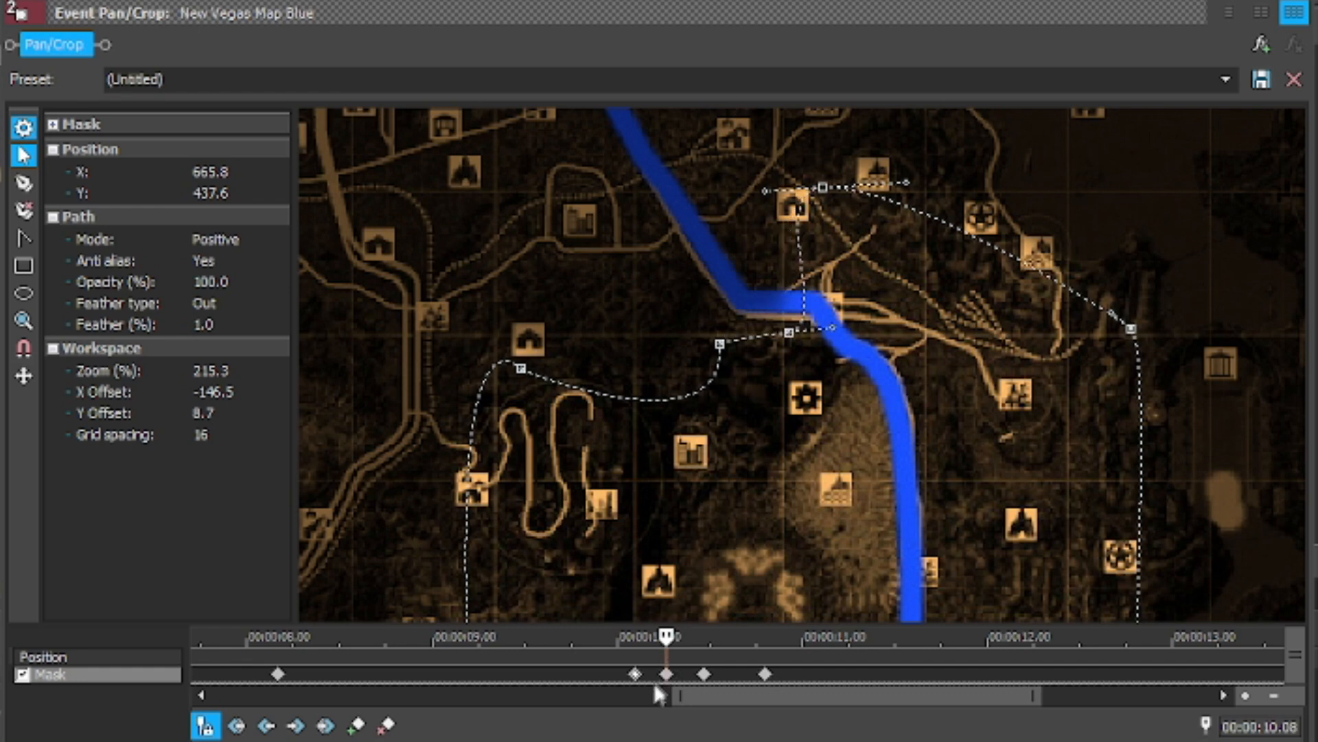
key("Left")
key("Left")
key("Right")
key("Right")
key("Right")
key("Right")
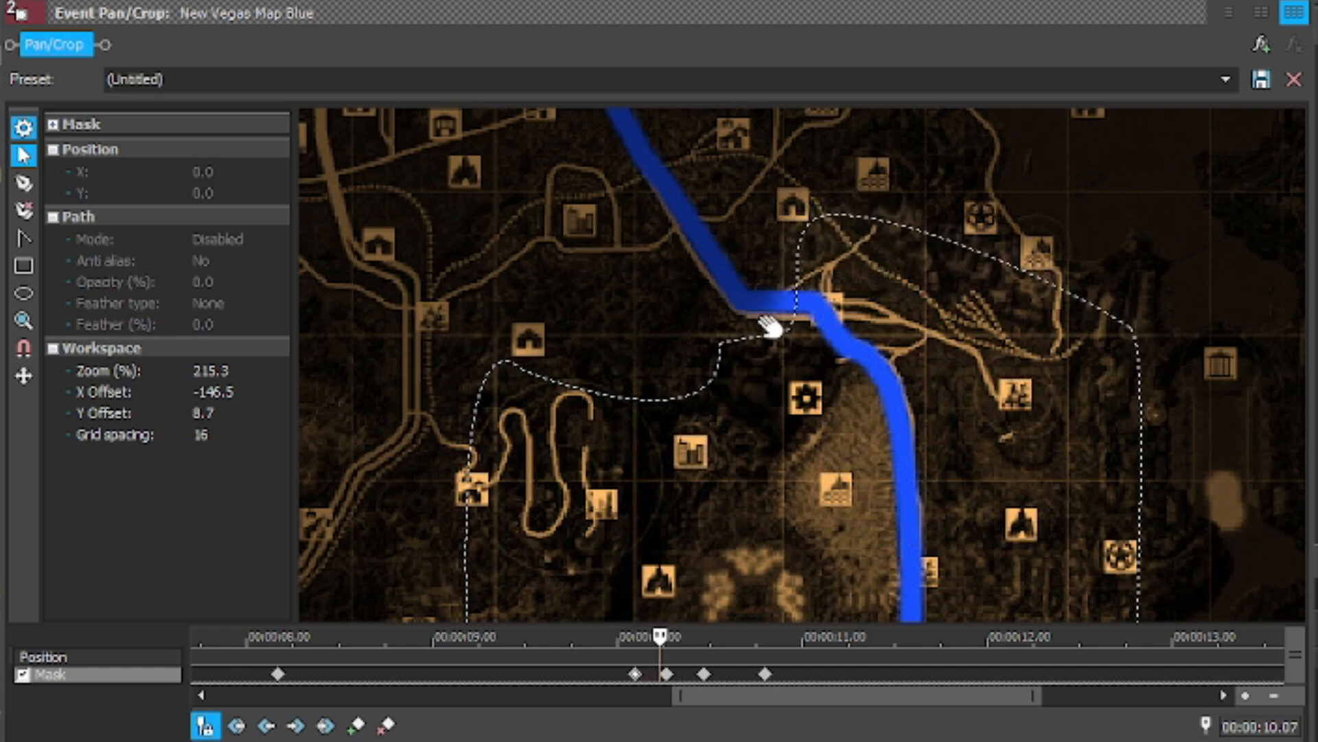
key("Right")
key("Left")
key("Left")
key("Right")
key("Right")
key("Right")
key("Right")
key("Right")
key("Left")
key("Left")
key("Left")
key("Left")
key("Left")
key("Left")
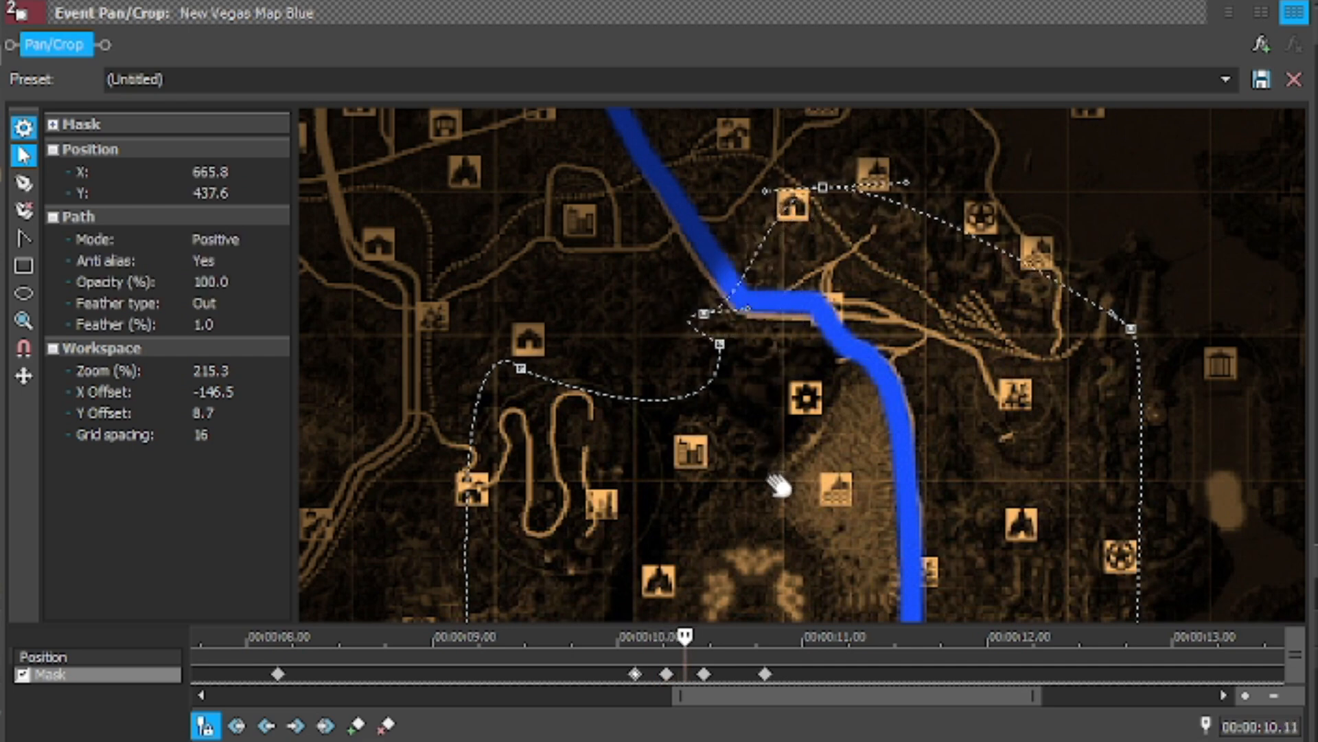
key("Left")
key("Left")
key("Left")
key("Right")
key("Right")
key("Right")
key("Right")
key("Right")
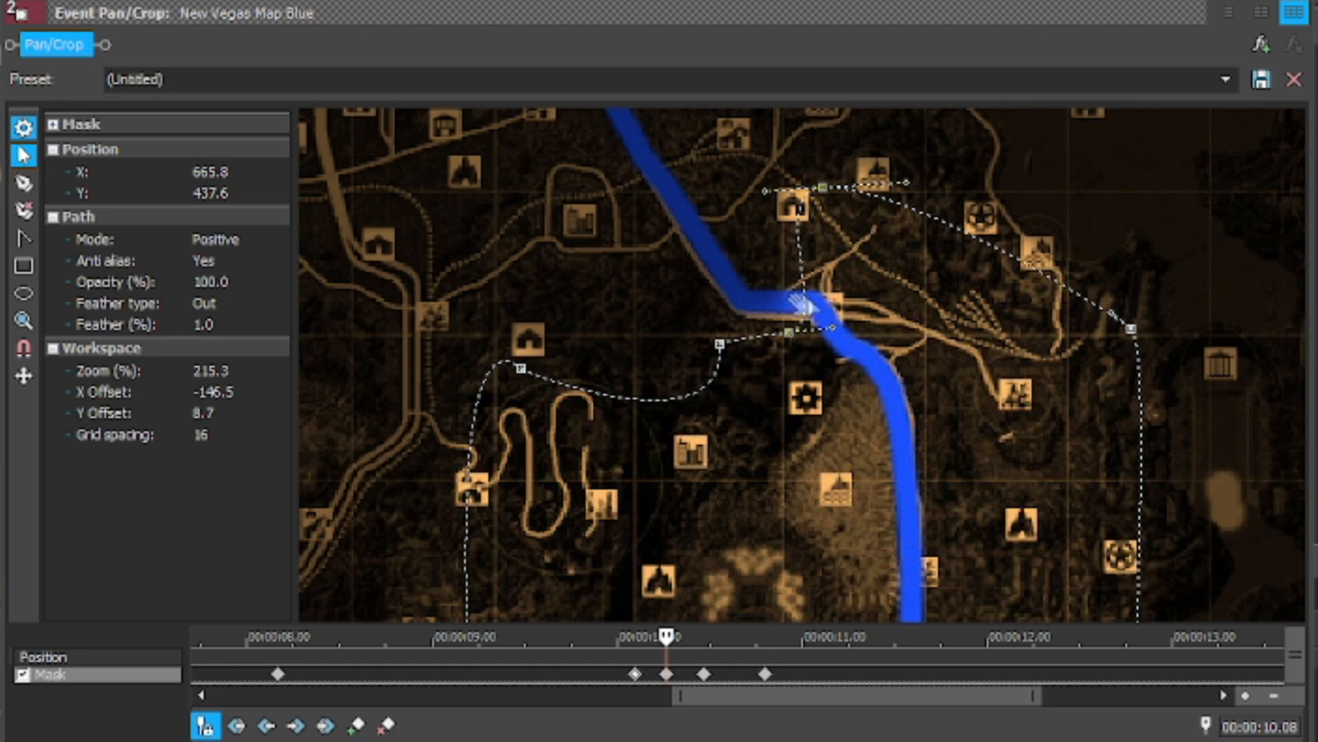
- At the 00:00:10.08 keyframe, adjust the curve handles of the two anchors on either side of the route's short horizontal stretch
left_click(704, 675)
left_click(667, 674)
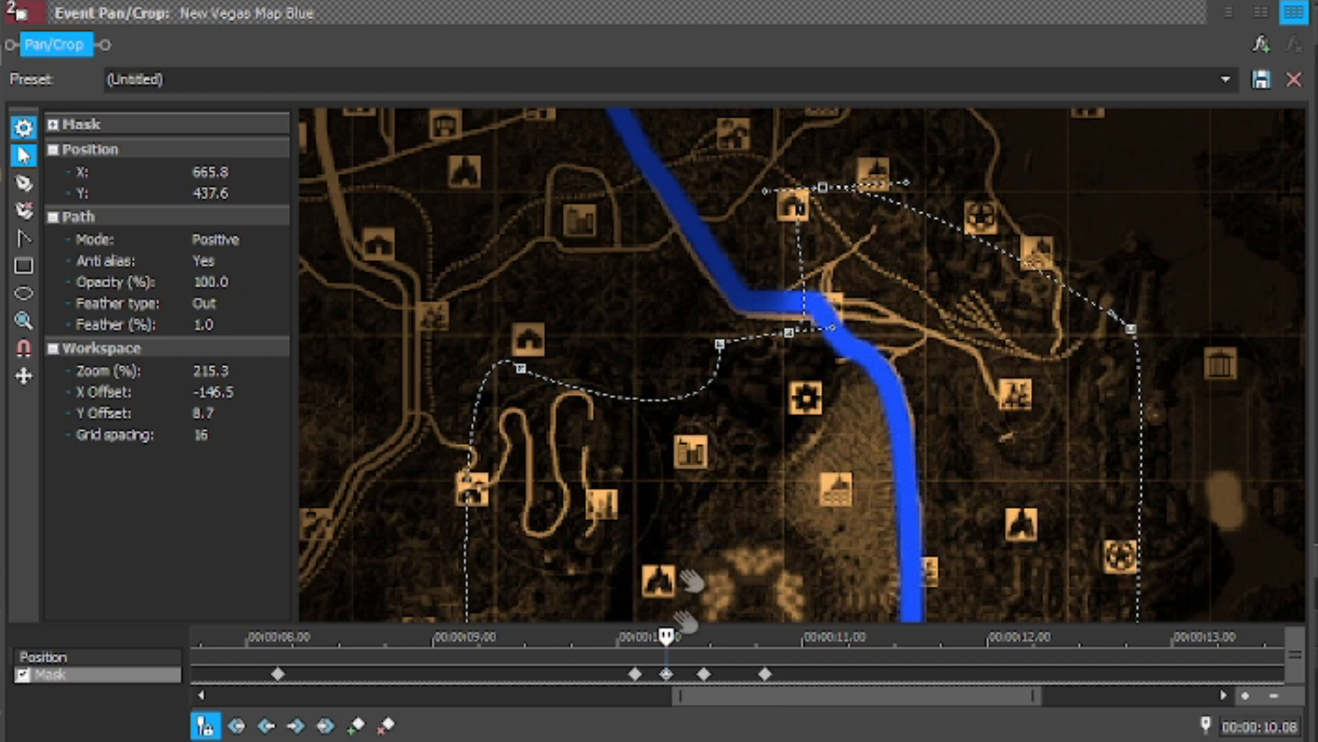
left_click(823, 187)
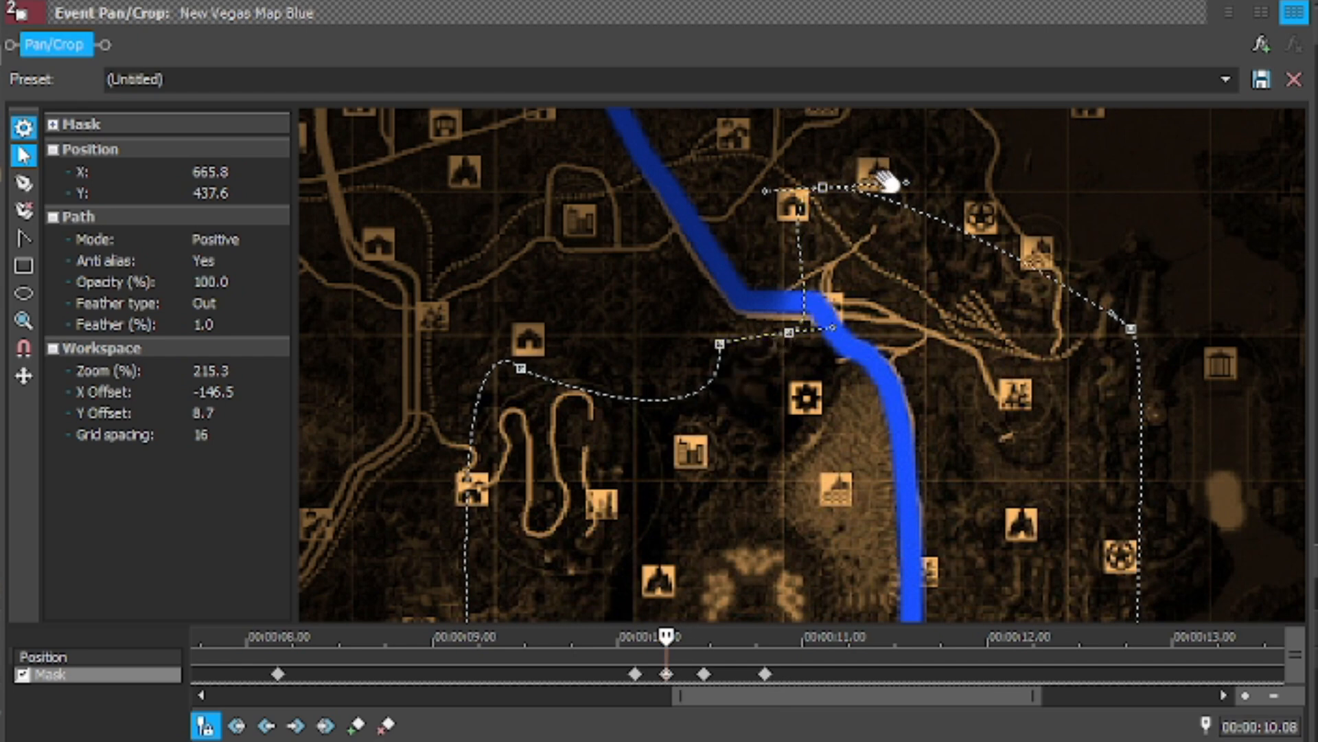
mouse_move(908, 182)
left_mouse_down()
mouse_move(908, 157)
mouse_move(918, 162)
left_mouse_up()
left_click(833, 328)
left_click_drag(833, 328, 757, 308)
- Step through the frames from 00:00:10.03 past the 00:00:10.08 keyframe and play the preview to examine the mask edge beyond the bend
left_click(635, 674)
key("Right")
key("Right")
key("Right")
key("Right")
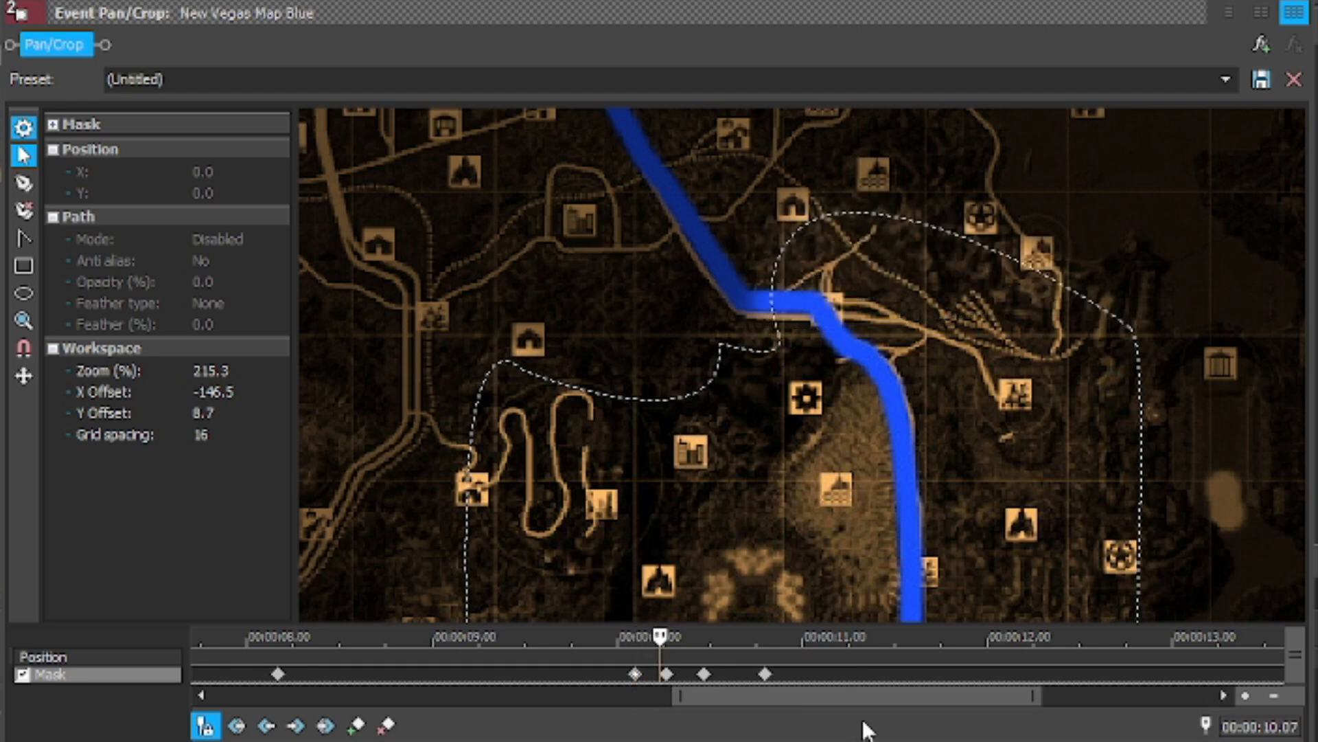
key("Right")
key("Right")
key("Right")
key("Right")
key("Right")
key("Right")
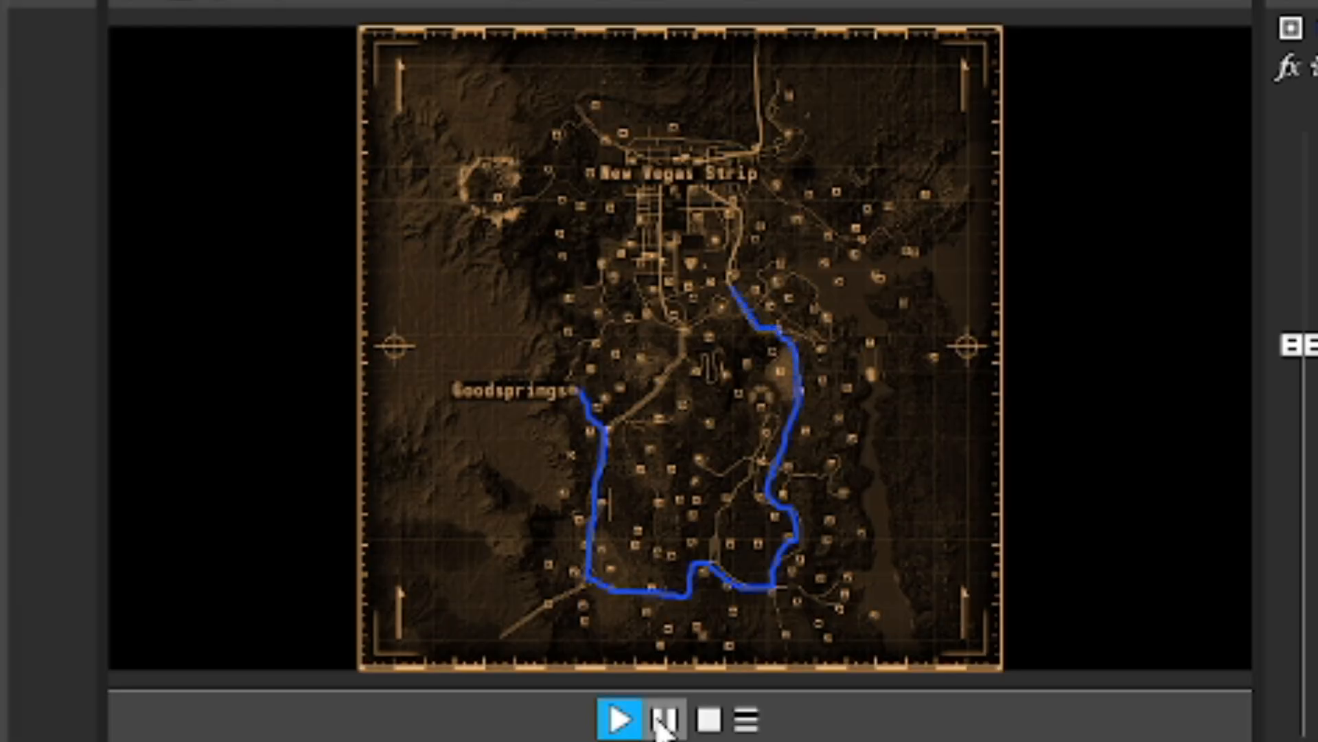
left_click(663, 721)
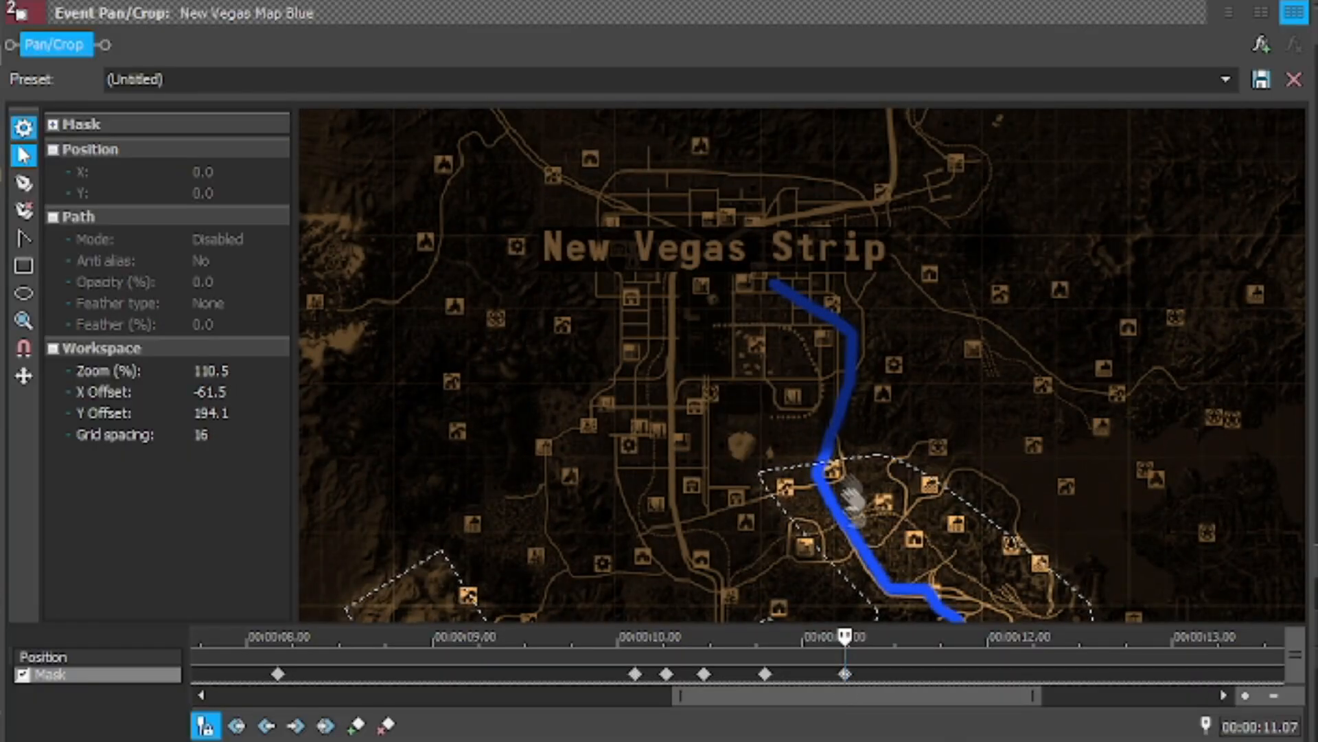
- At 00:00:11.17, move the western upper anchor to about X 534, Y 391 and add anchors near X 560, Y 389 and X 648, Y 389
left_click(890, 675)
left_click(907, 674)
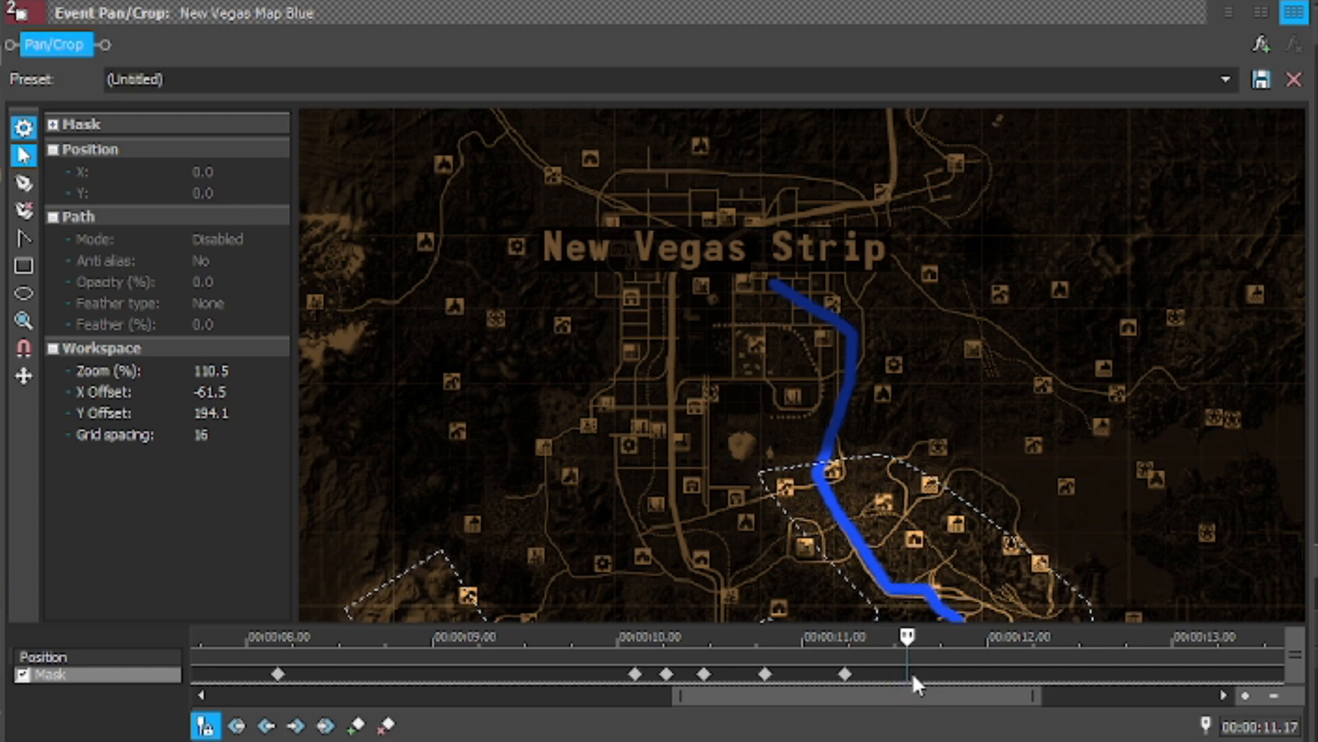
left_click(765, 472)
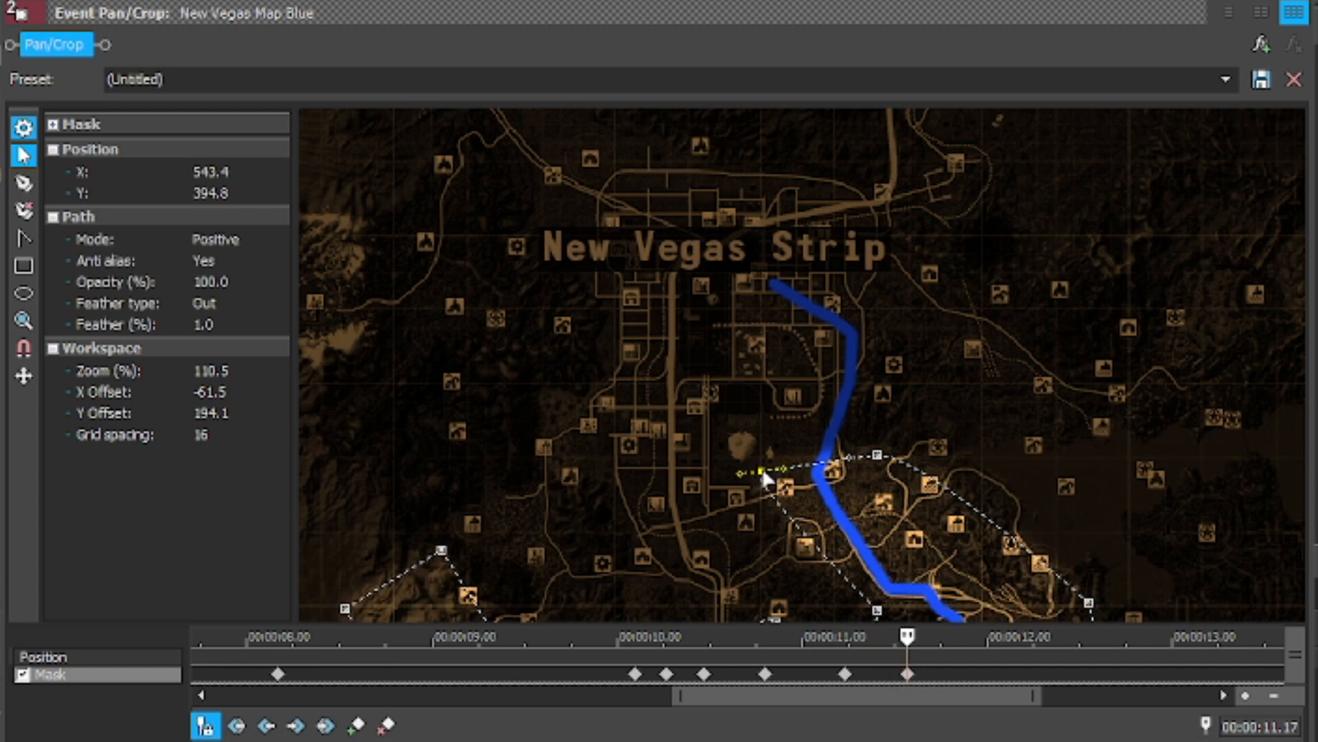
left_click_drag(760, 473, 745, 465)
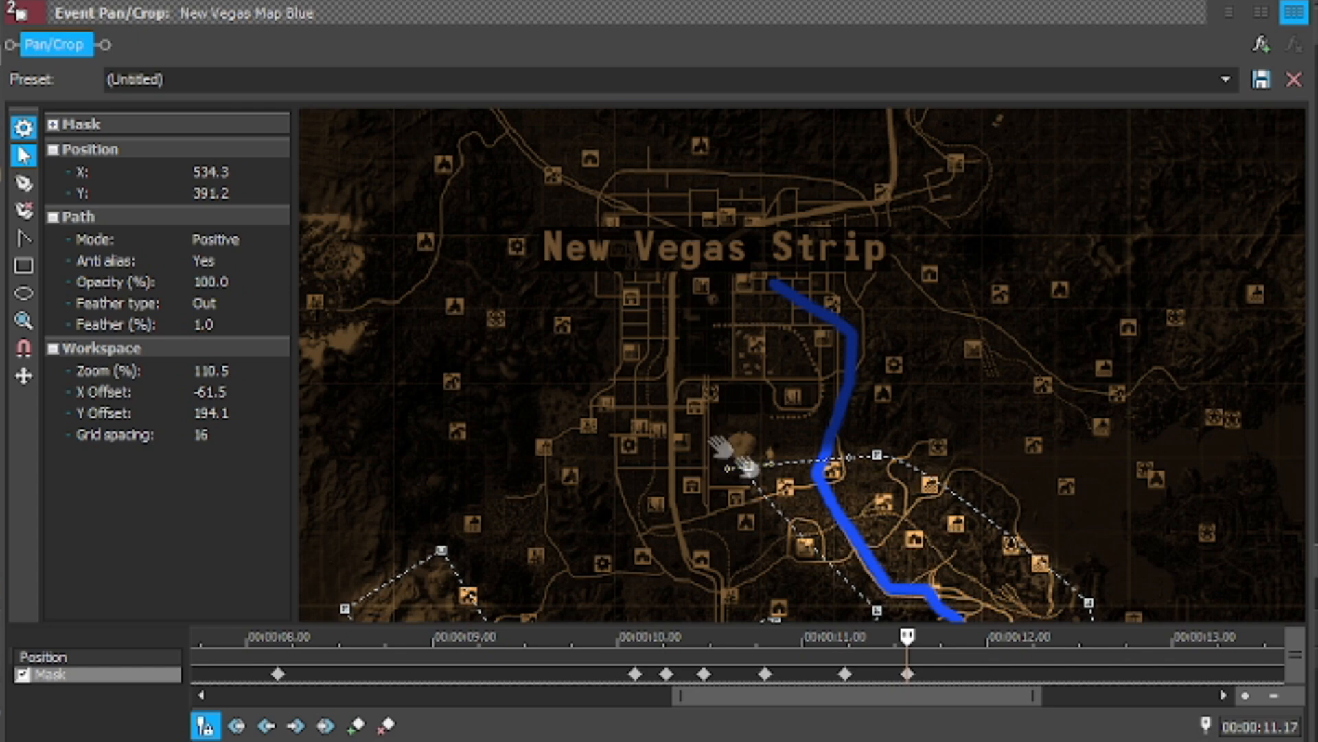
left_click(24, 182)
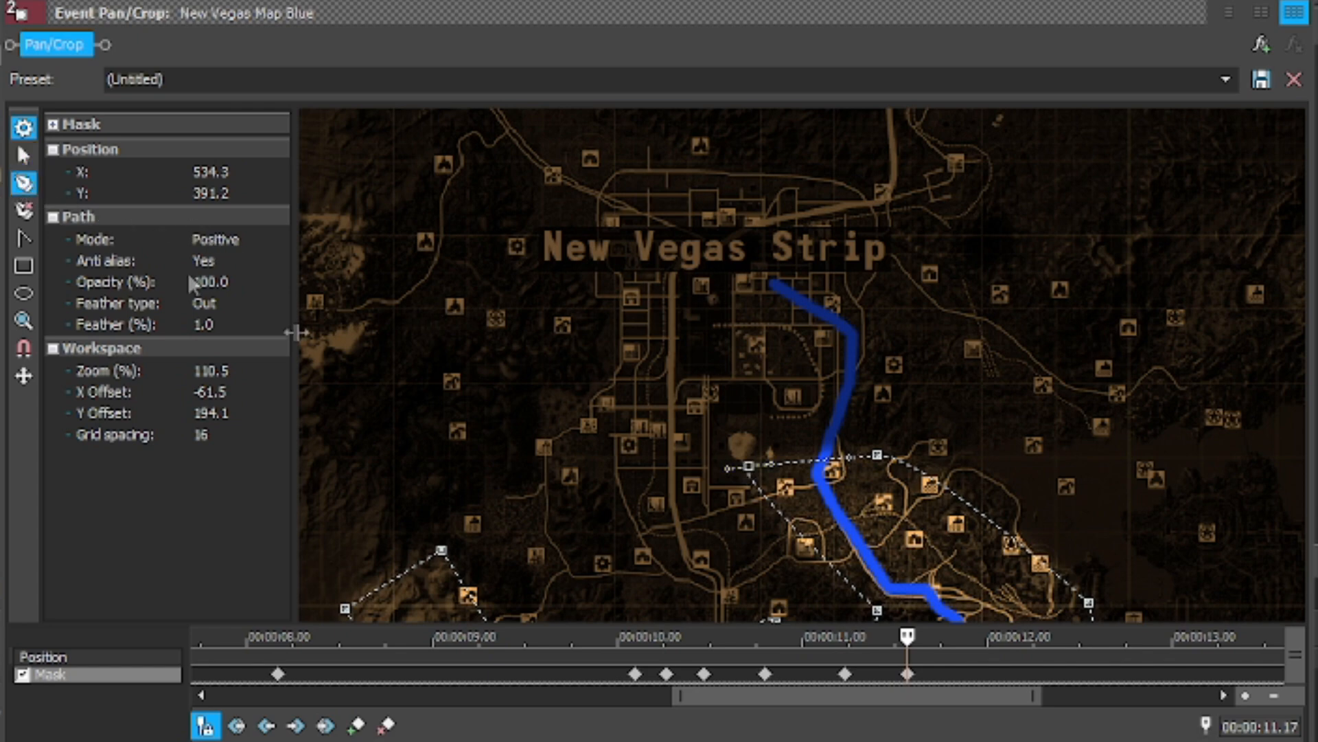
left_click(783, 463)
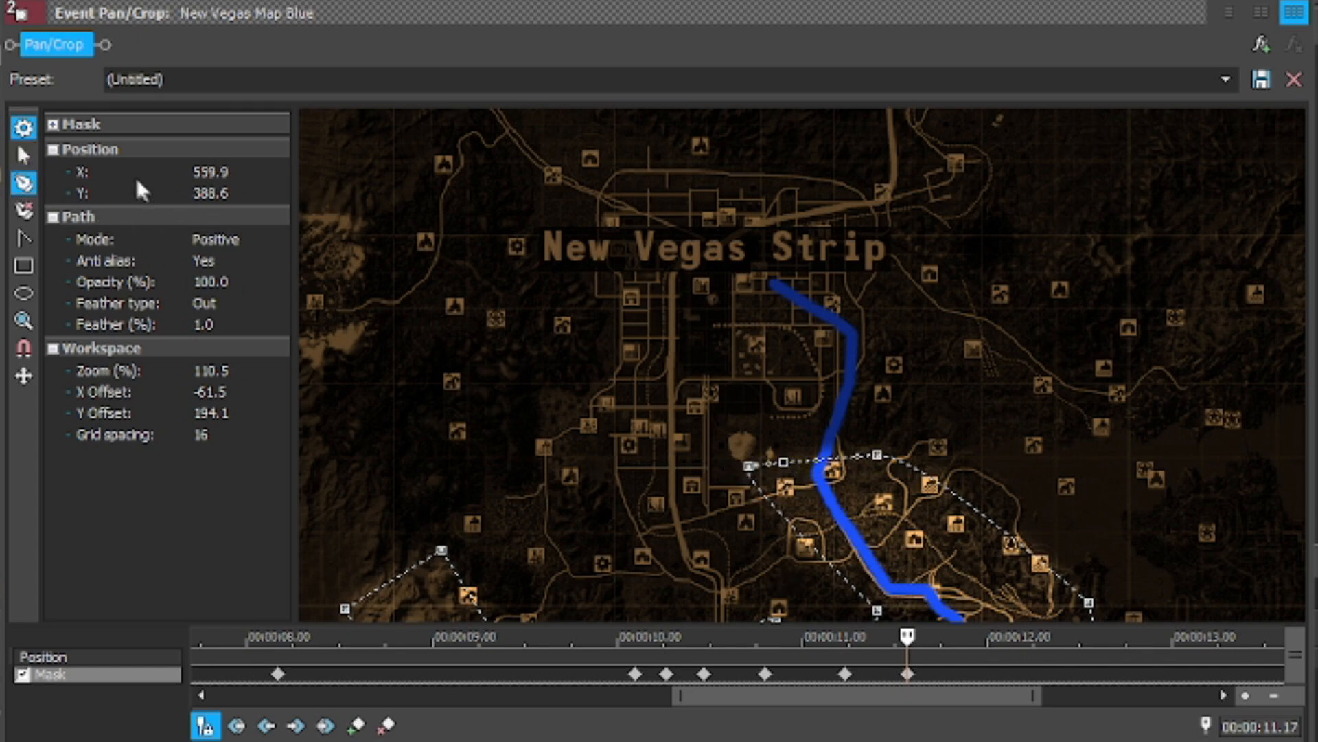
left_click(906, 463)
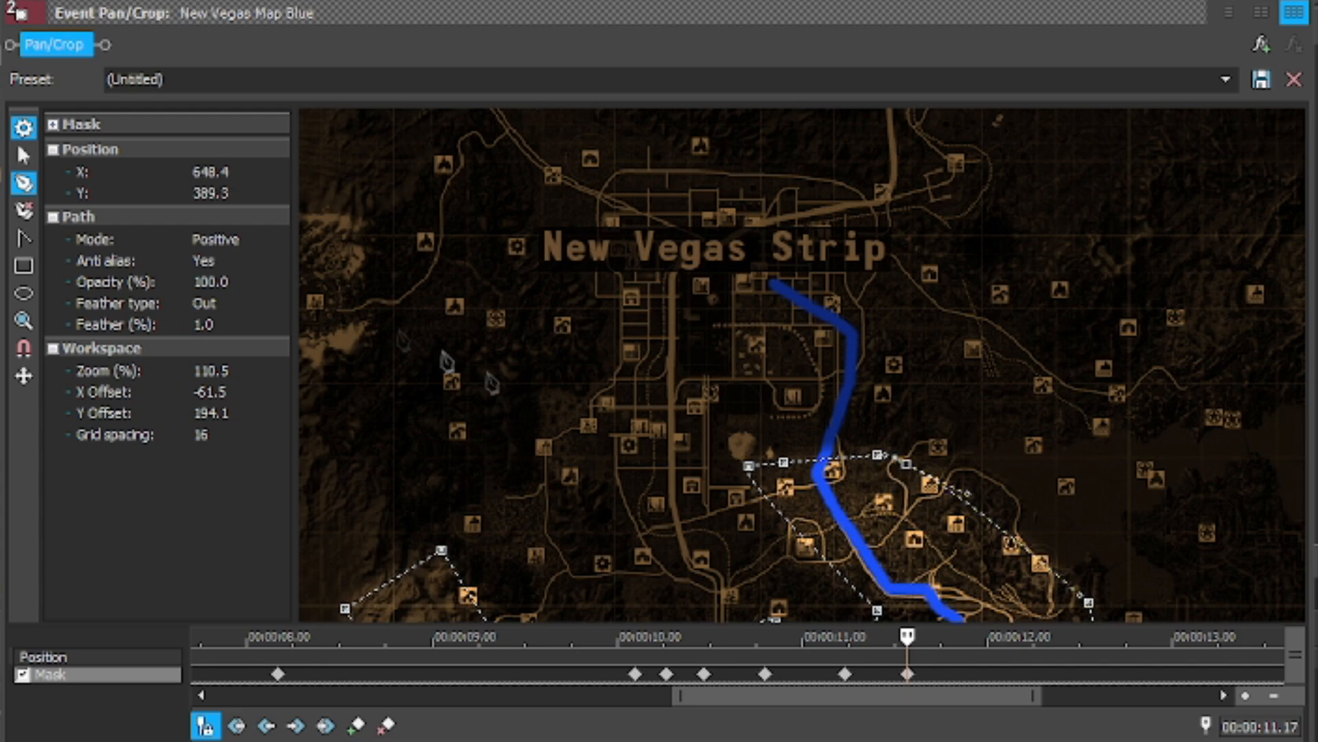
- Move the two upper middle anchors north to the route's last bend, the western to about X 584, Y 298, the eastern to X 652, Y 253
left_click(23, 155)
left_click(878, 456)
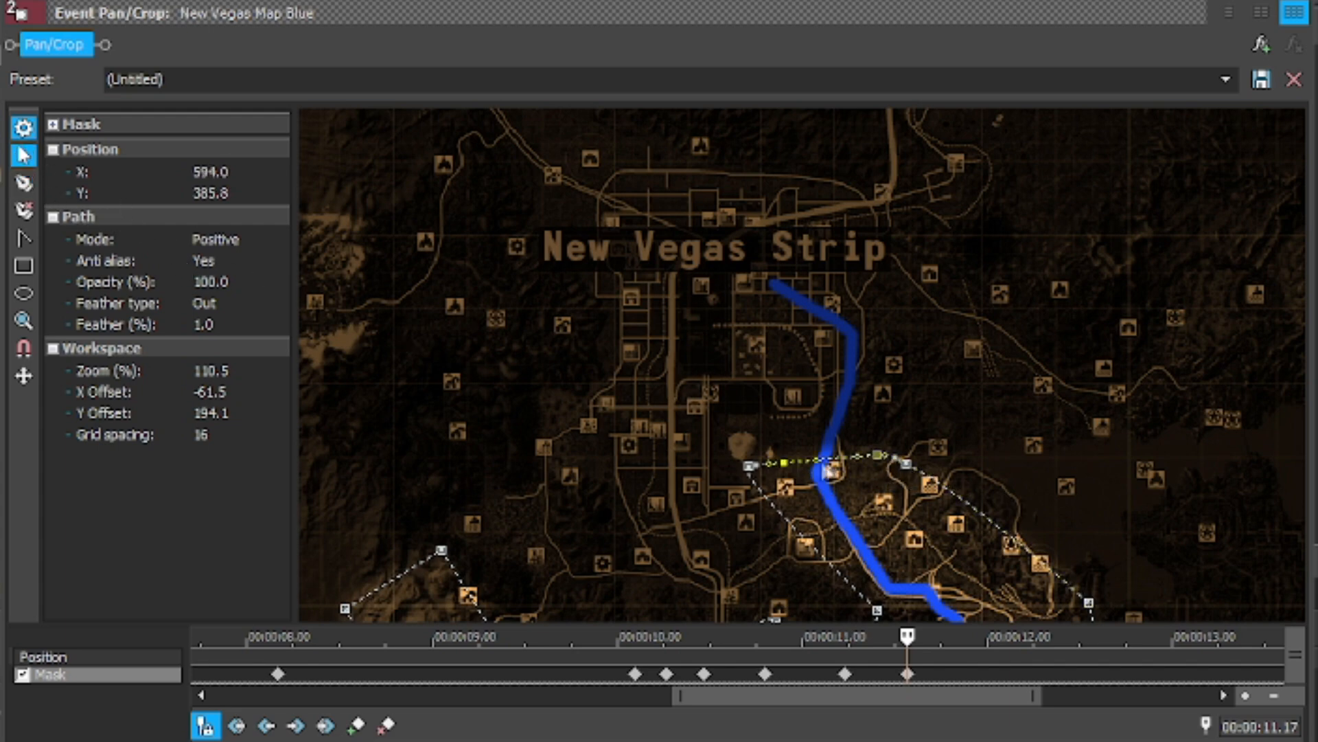
left_click_drag(875, 458, 916, 280)
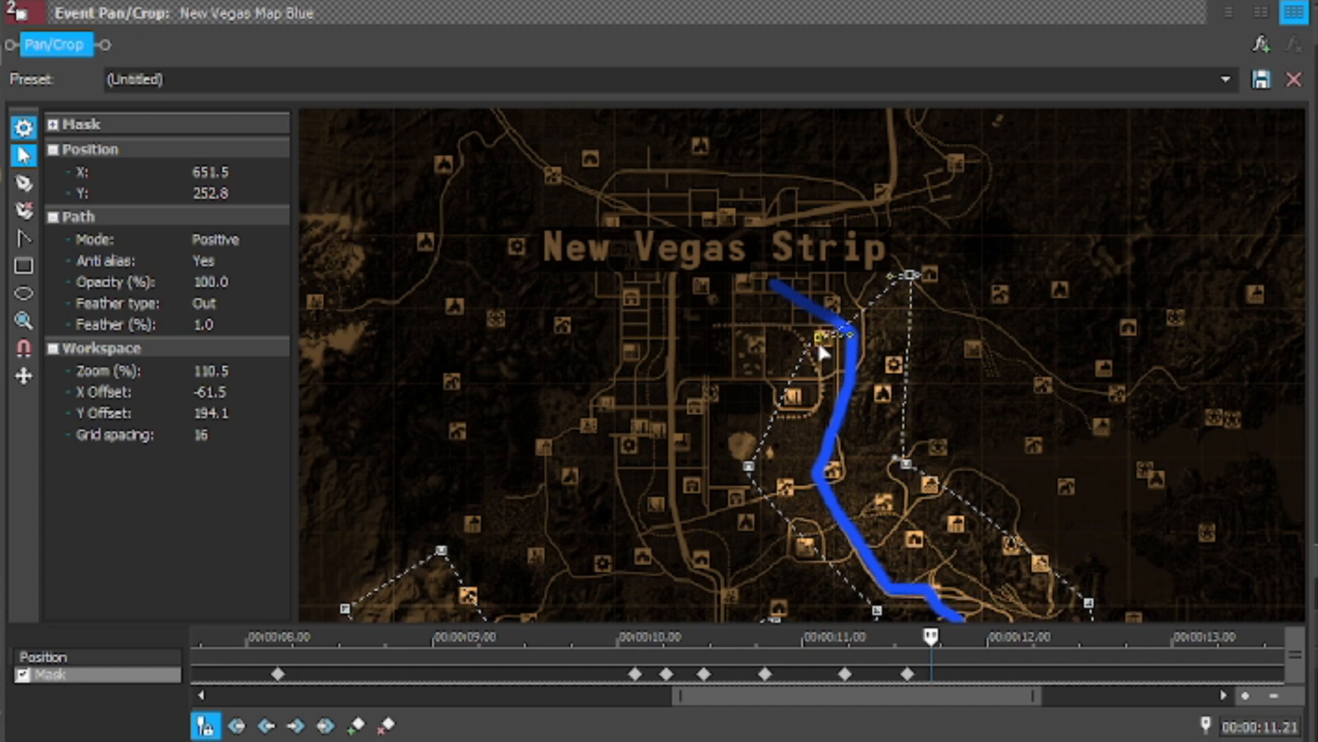
left_click_drag(821, 335, 711, 278)
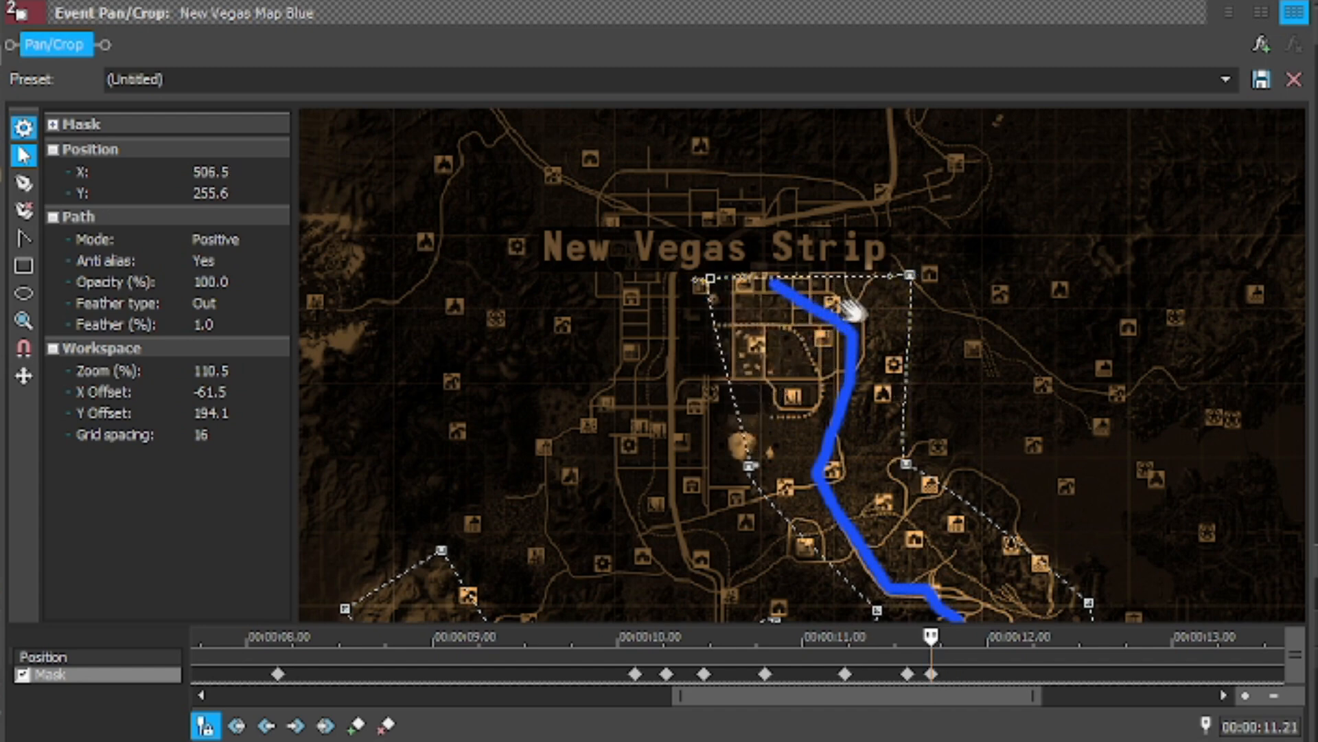
mouse_move(911, 281)
left_mouse_down()
mouse_move(834, 265)
mouse_move(926, 275)
mouse_move(921, 291)
left_mouse_up()
key("ctrl+z")
key("ctrl+z")
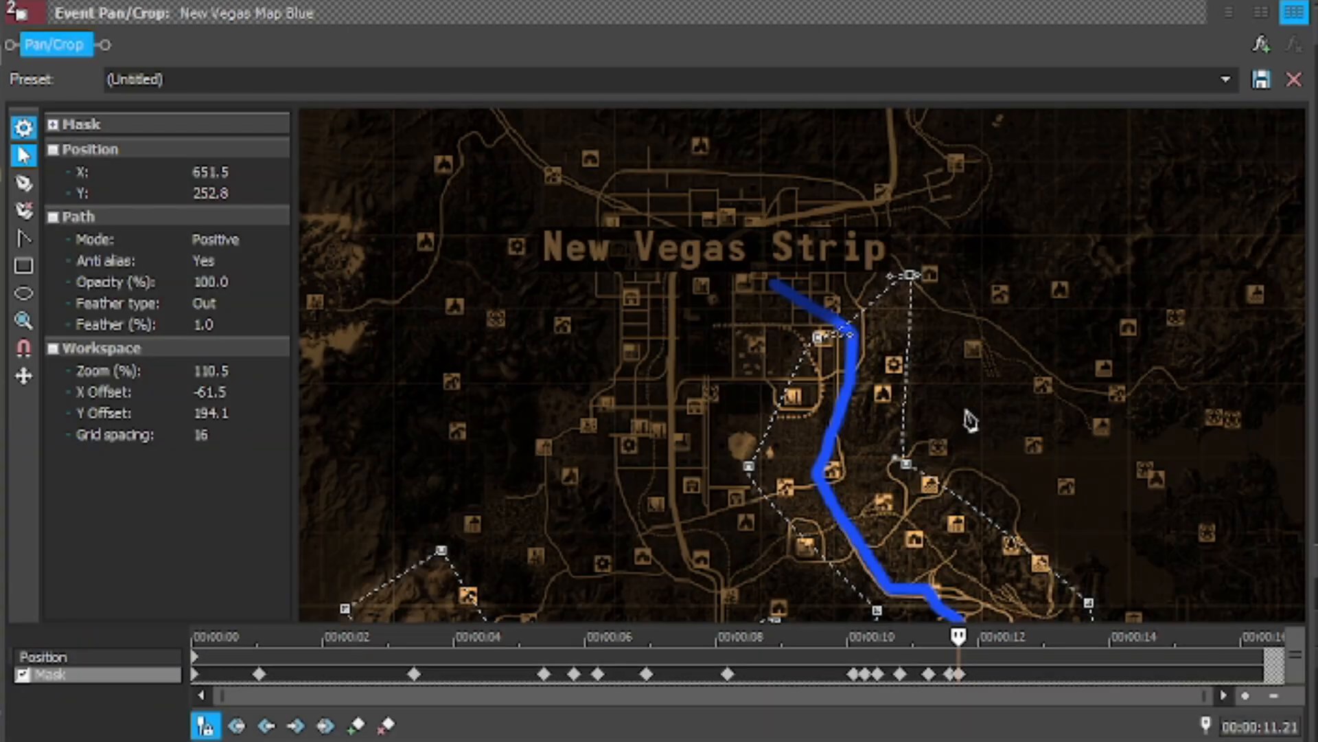
- At 00:00:11.21, add an anchor near X 627, Y 270 on the mask's upper edge and extend that edge northwest past the route's end
left_click(24, 183)
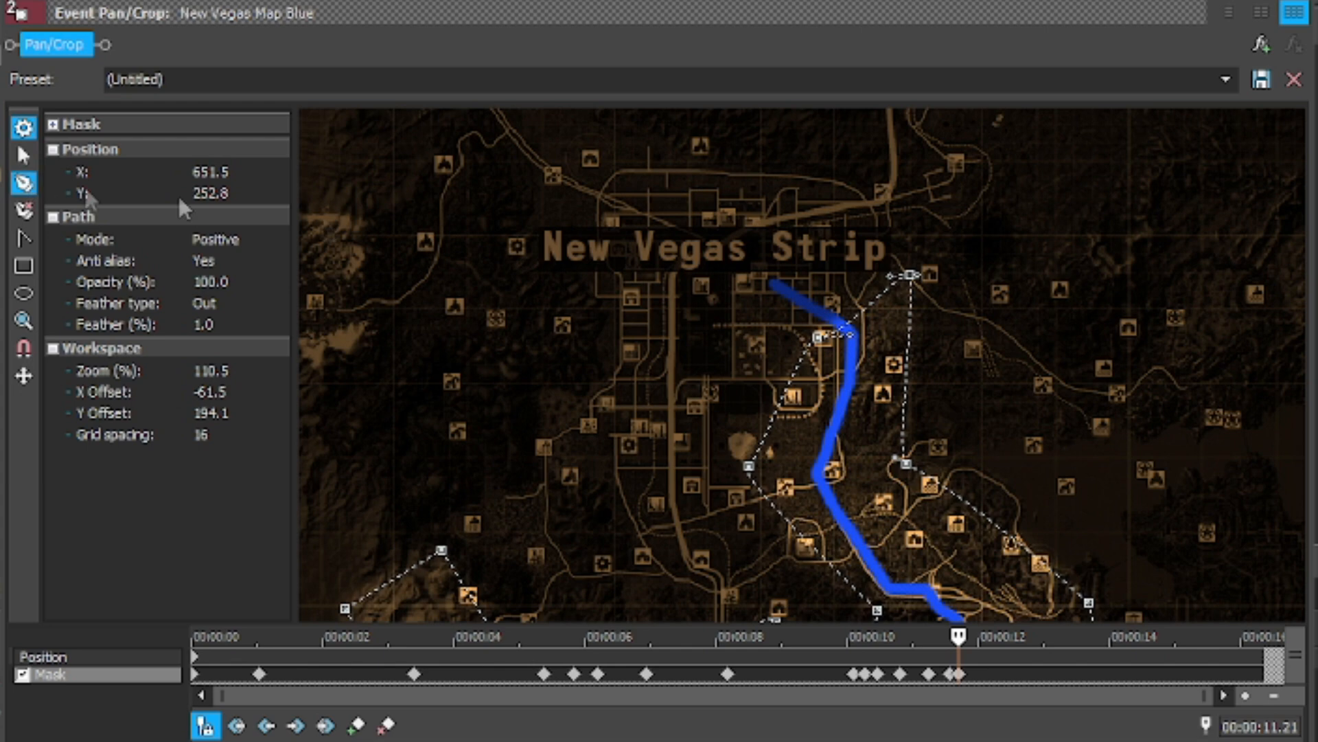
left_click(877, 300)
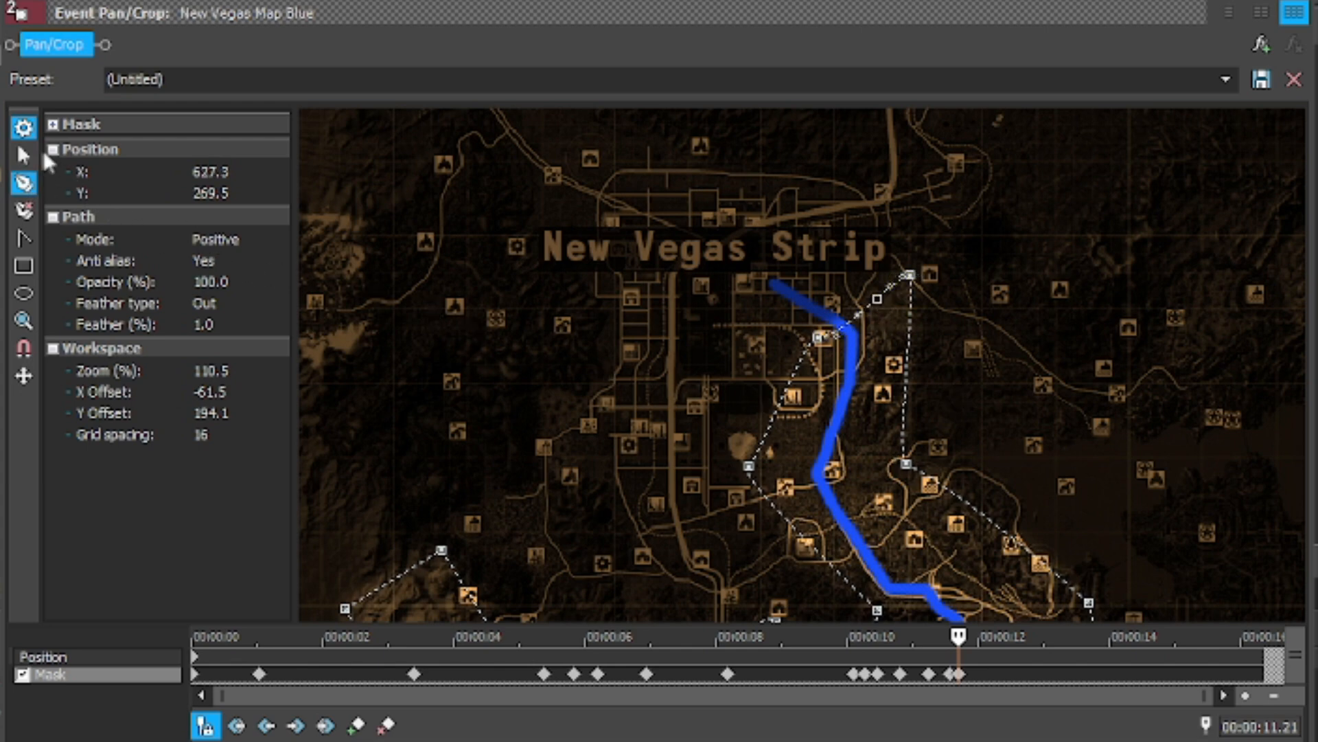
left_click(24, 157)
left_click(822, 337)
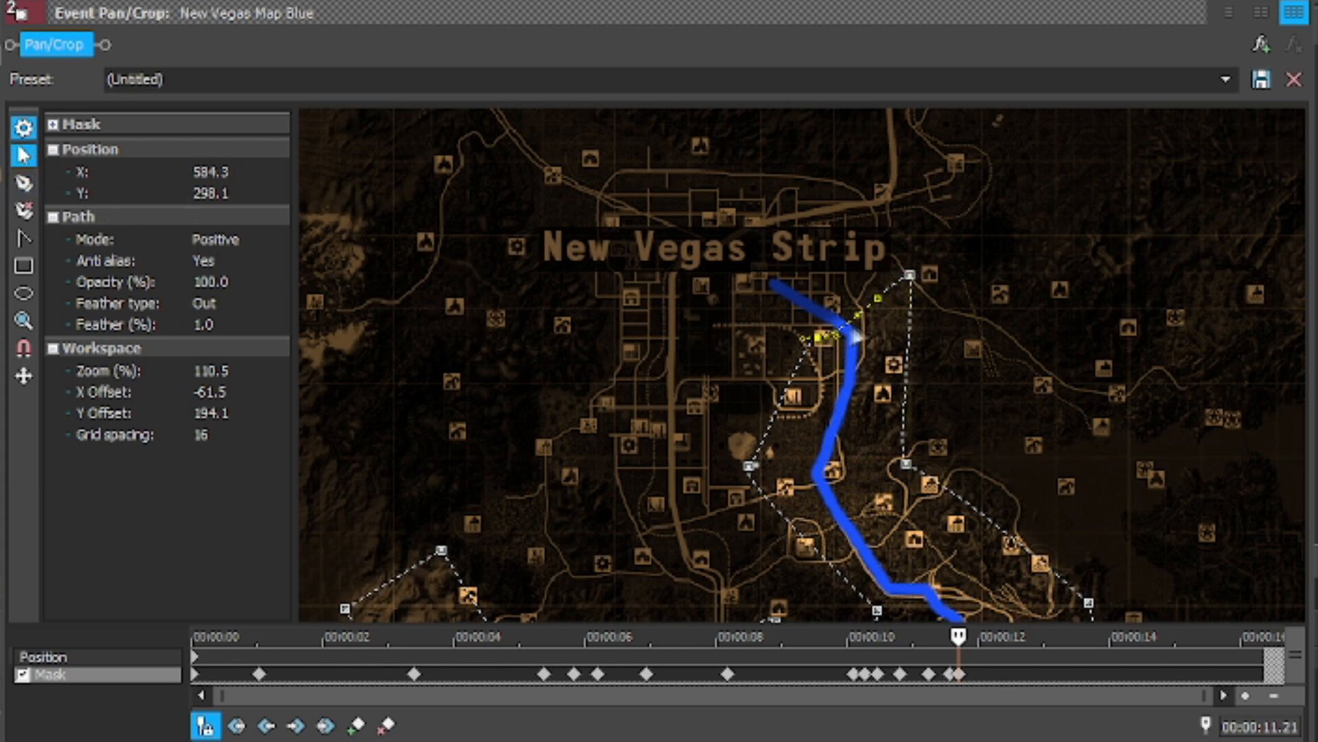
left_click(877, 300)
left_click_drag(876, 300, 766, 247)
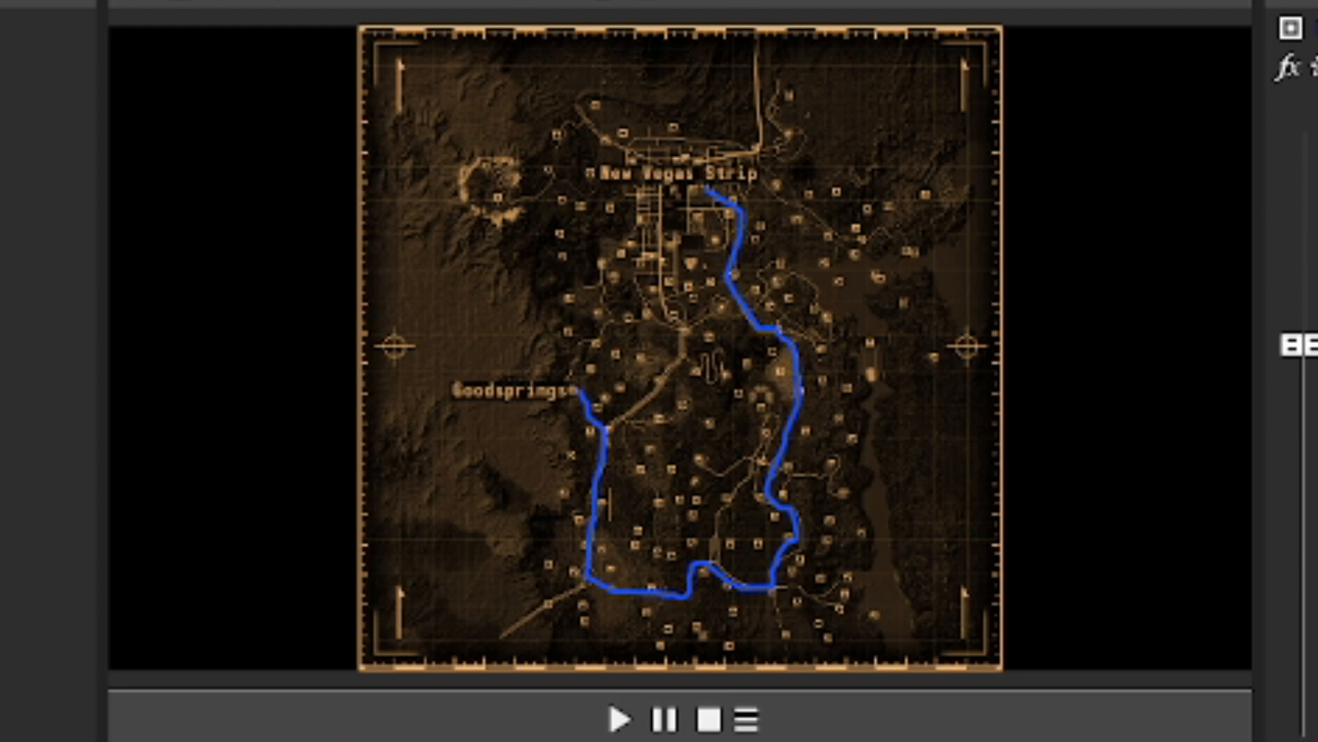
- Play the preview to examine the route reveal's pacing, and inspect the mask keyframe at 00:00:03.12
left_click(655, 720)
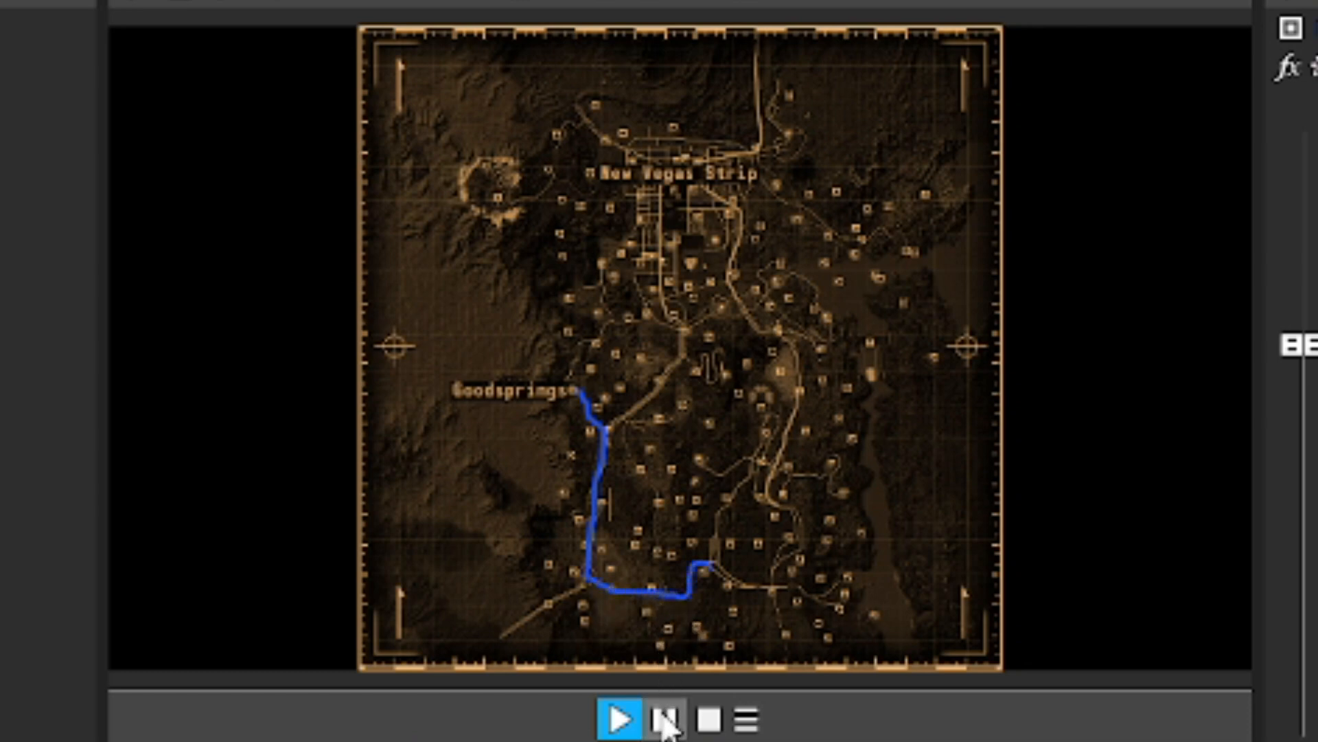
left_click(663, 718)
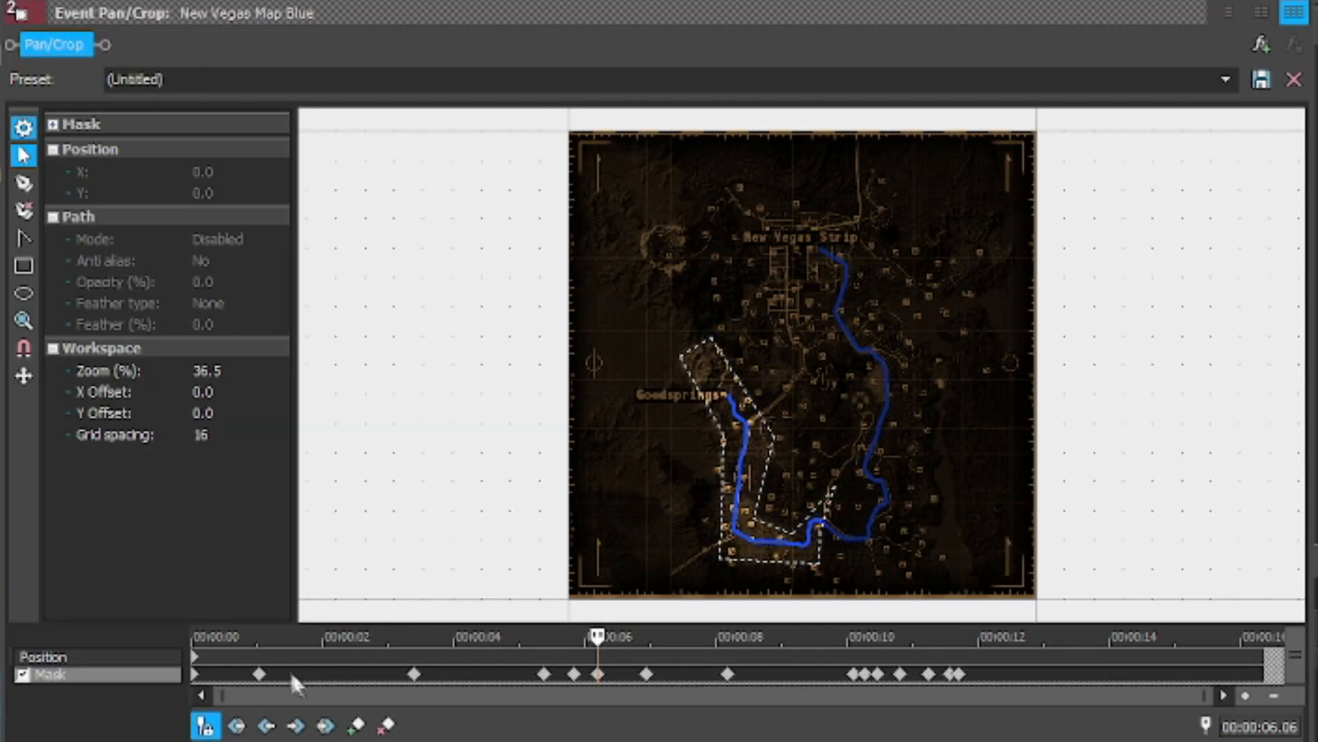
left_click(320, 676)
left_click(413, 674)
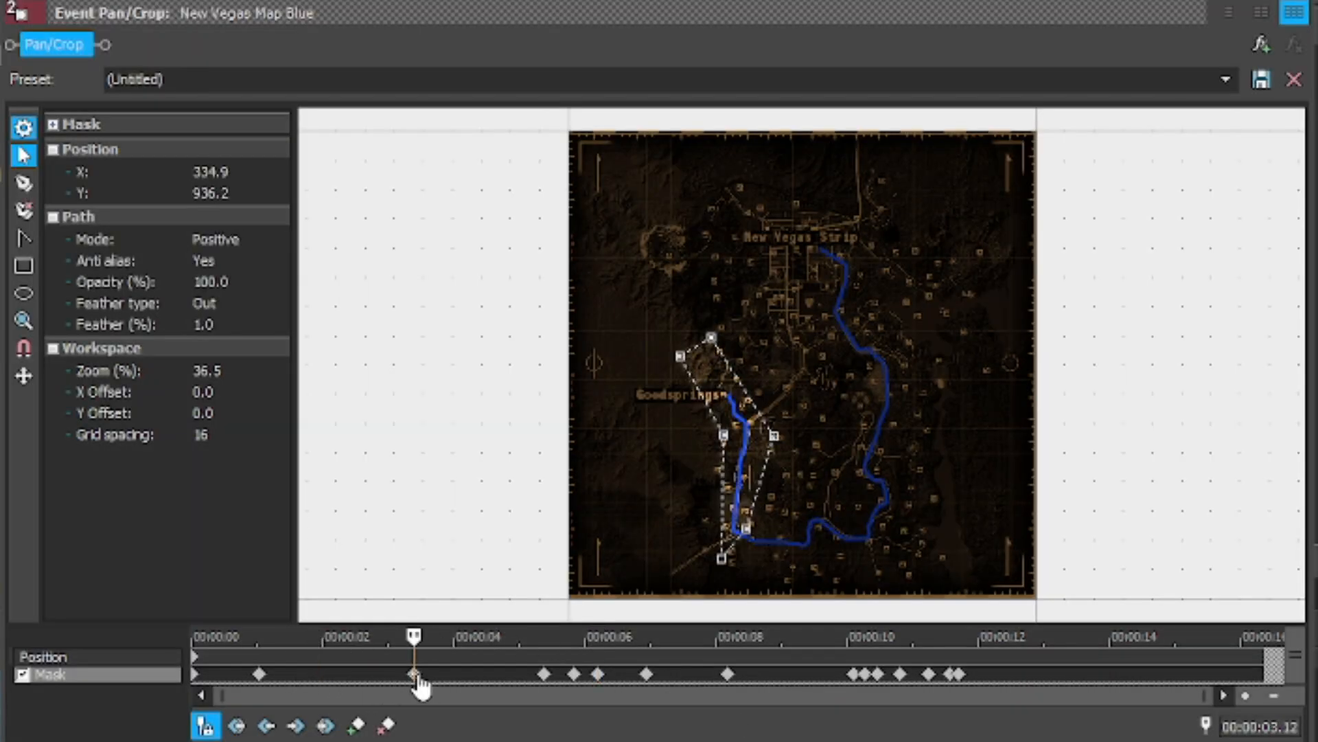
- Shift the mask keyframe at 00:00:05.11 and all keyframes after it earlier, so the group starts at 00:00:04.20
left_click(544, 673)
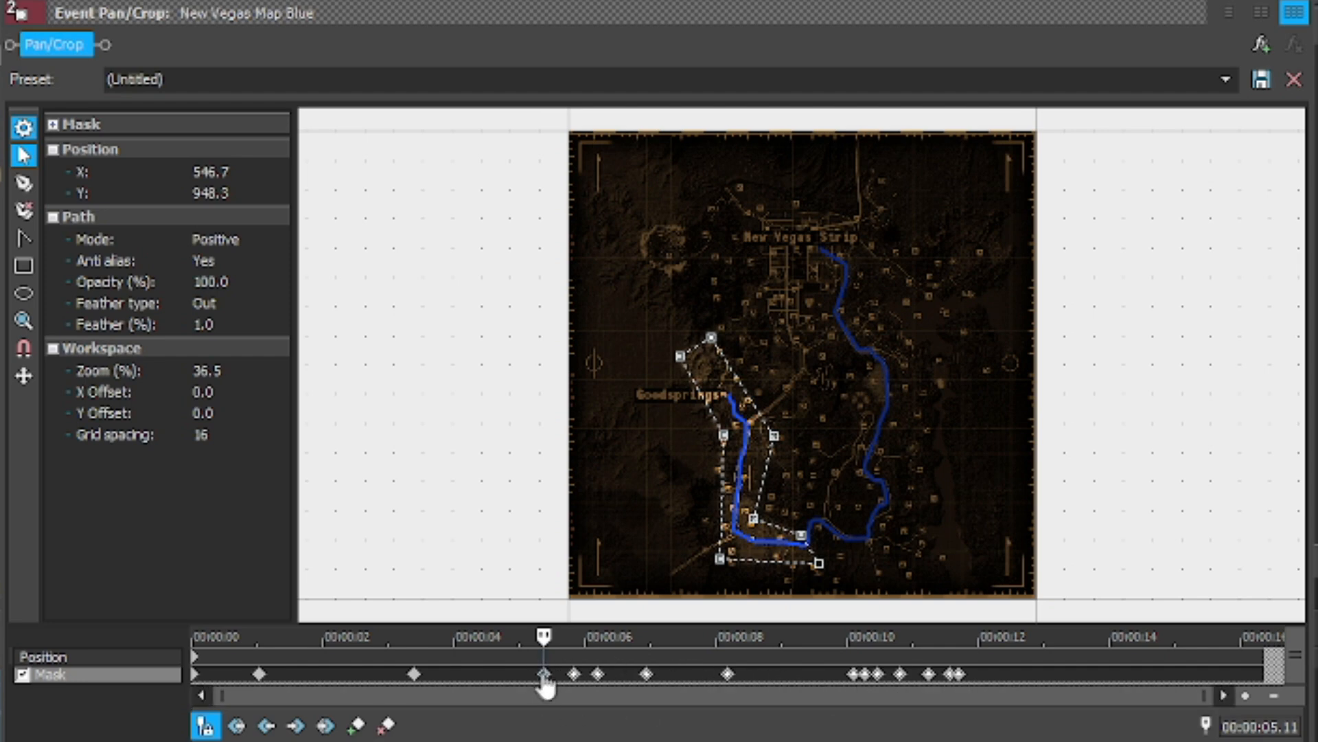
left_click_drag(545, 679, 500, 689)
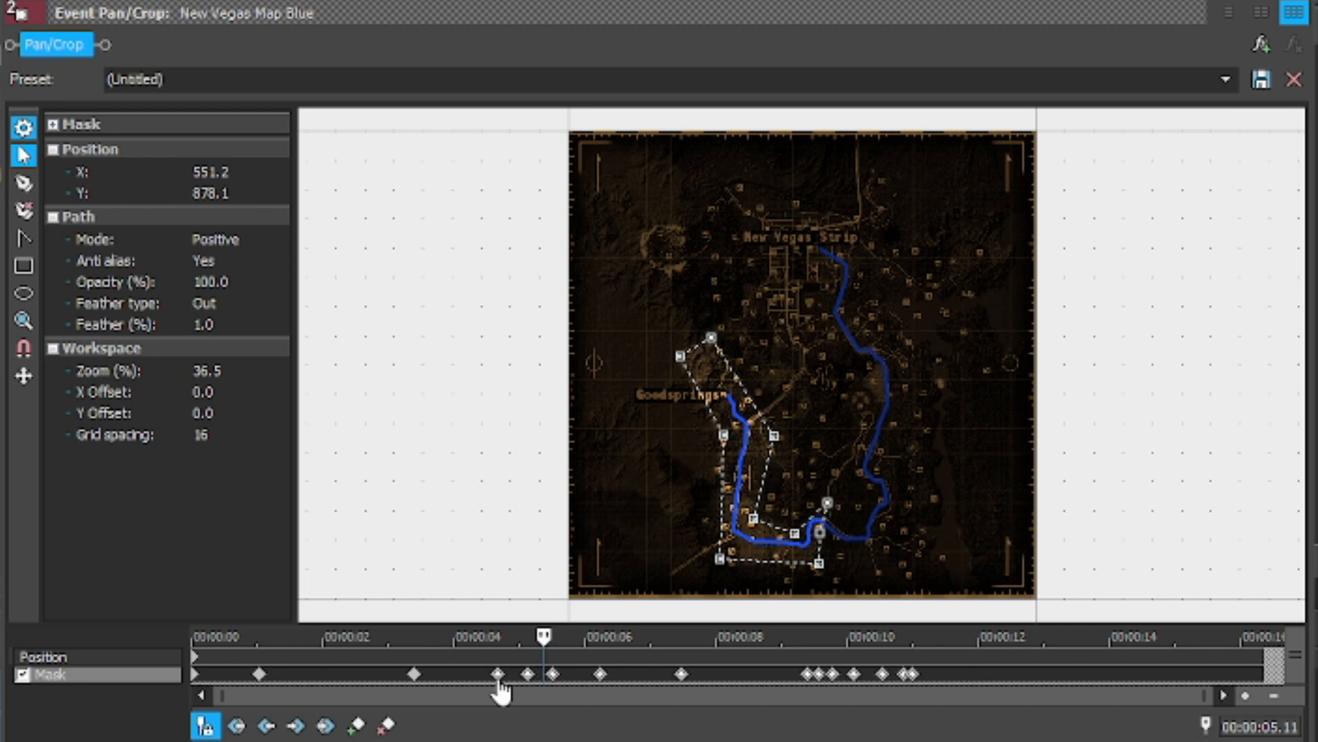
left_click(413, 675)
left_click(497, 675)
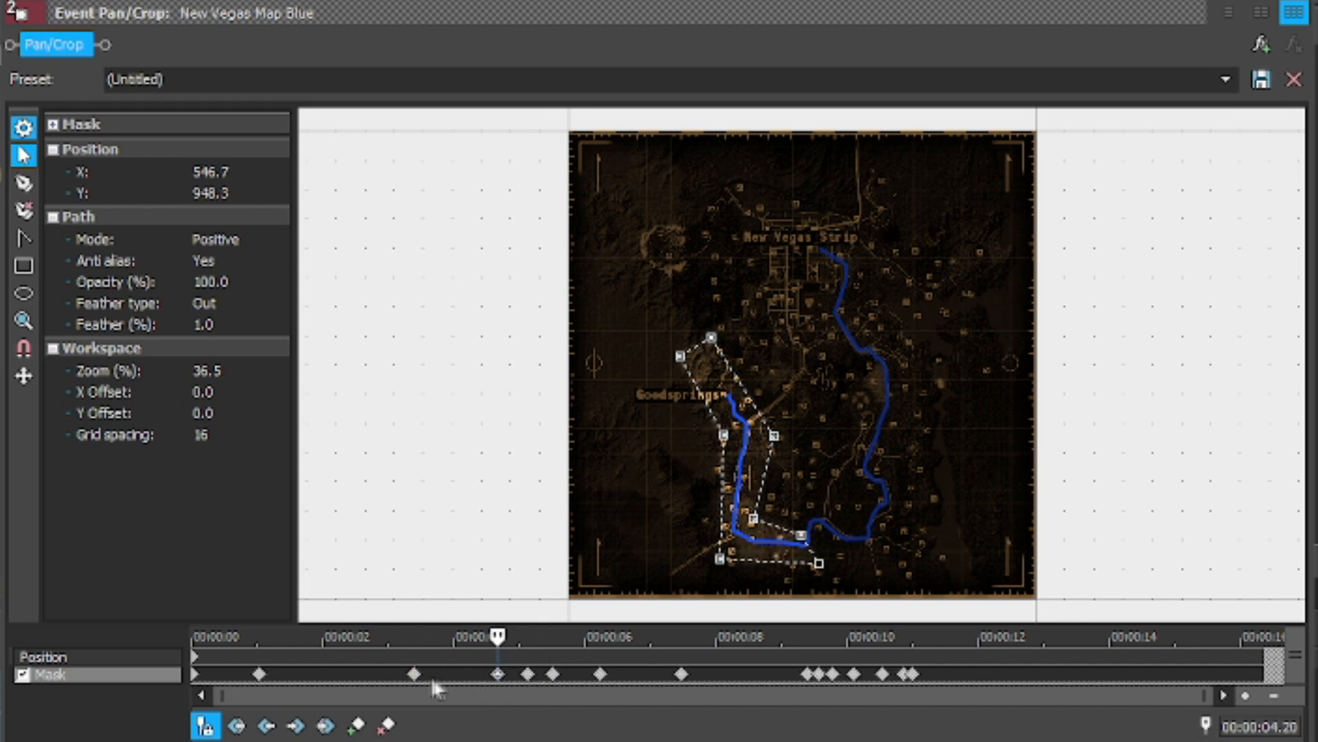
left_click(414, 675)
left_click(499, 674)
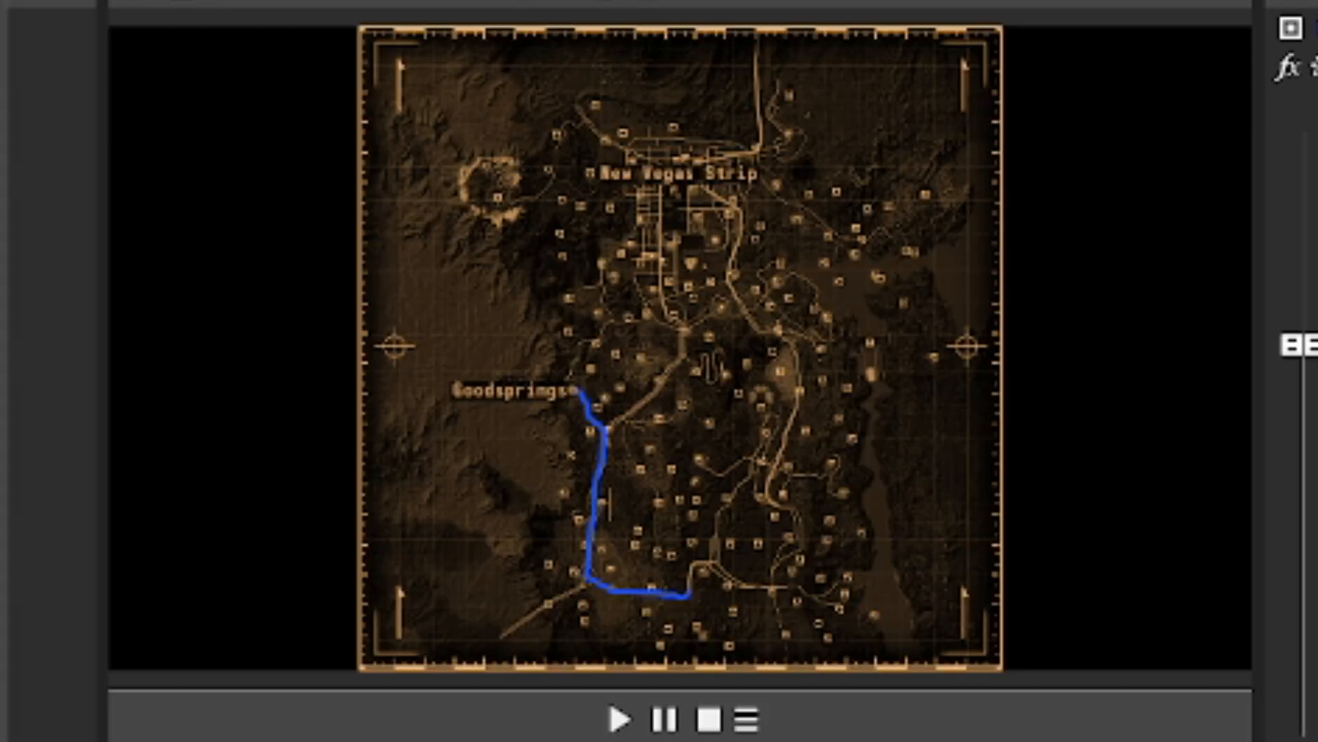
- Play and pause the preview repeatedly to examine the retimed route reveal, especially the final stretch towards the New Vegas Strip
left_click(619, 719)
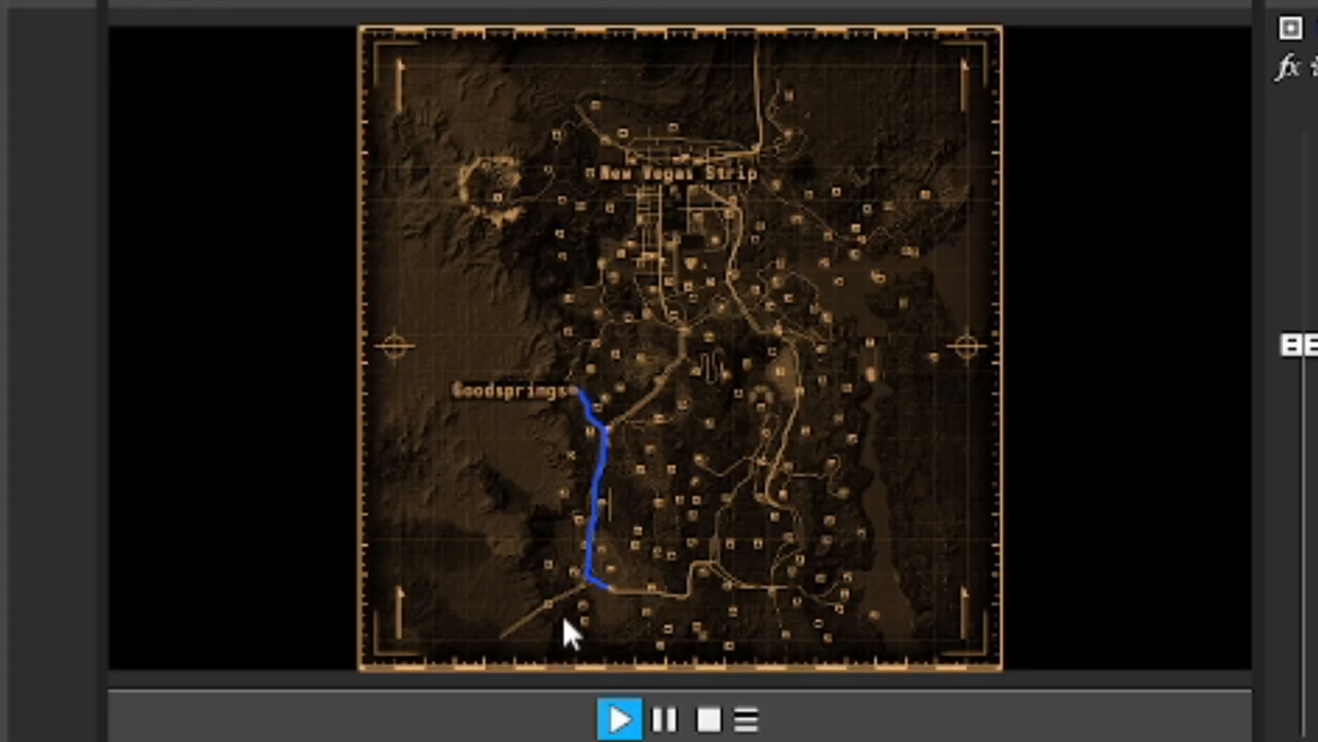
left_click(665, 721)
left_click(665, 721)
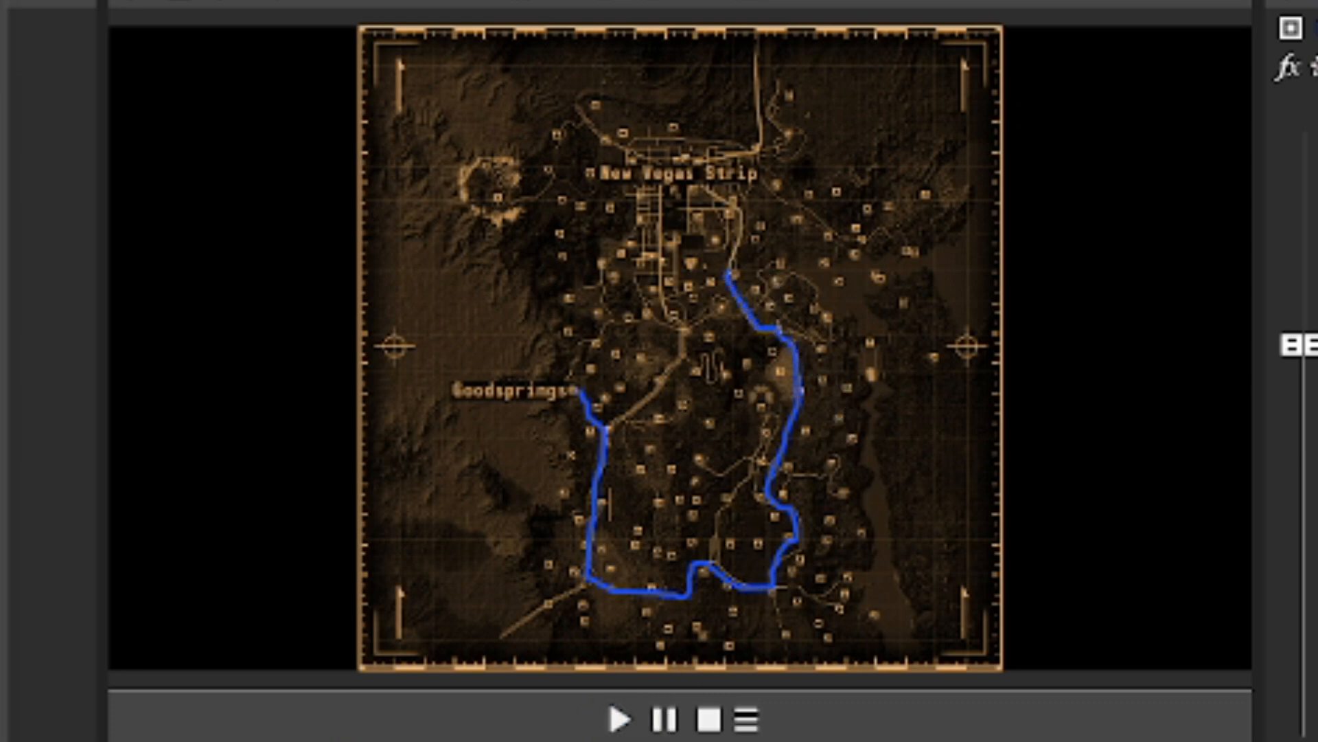
key("space")
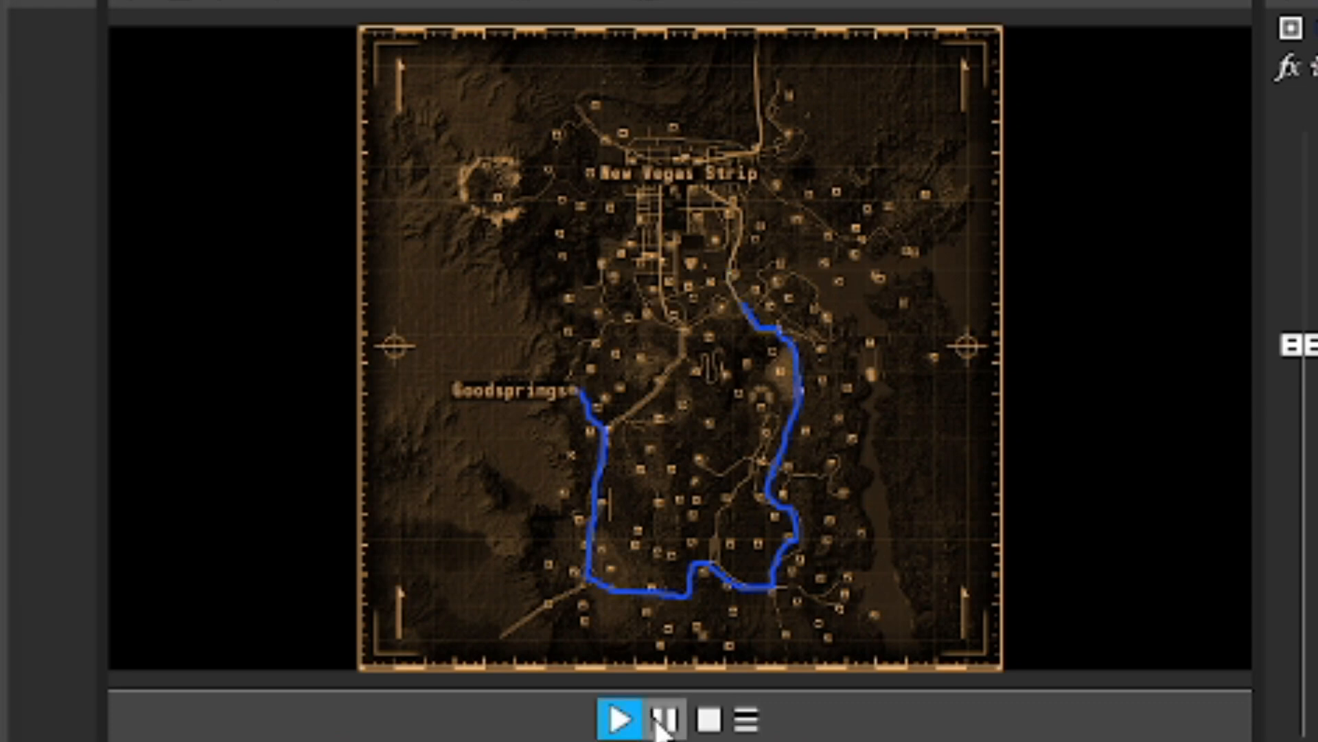
left_click(662, 719)
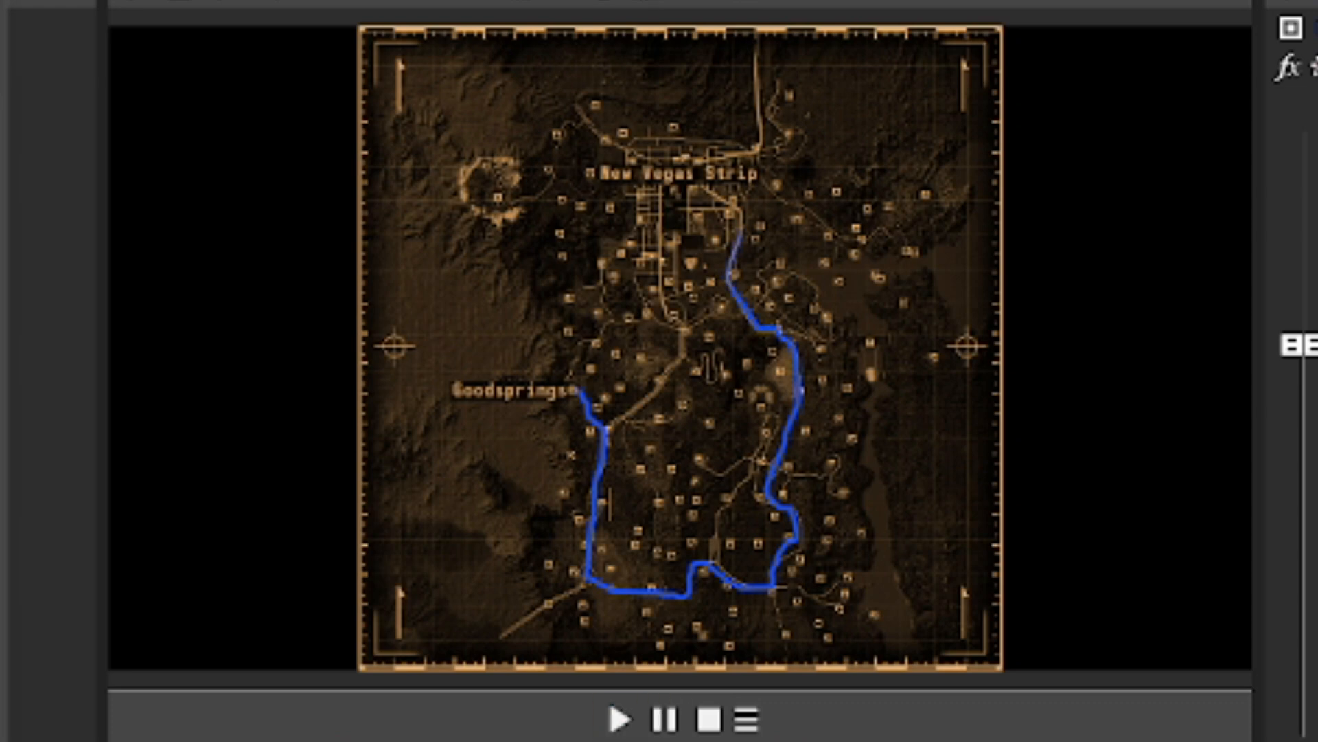
key("space")
left_click(665, 719)
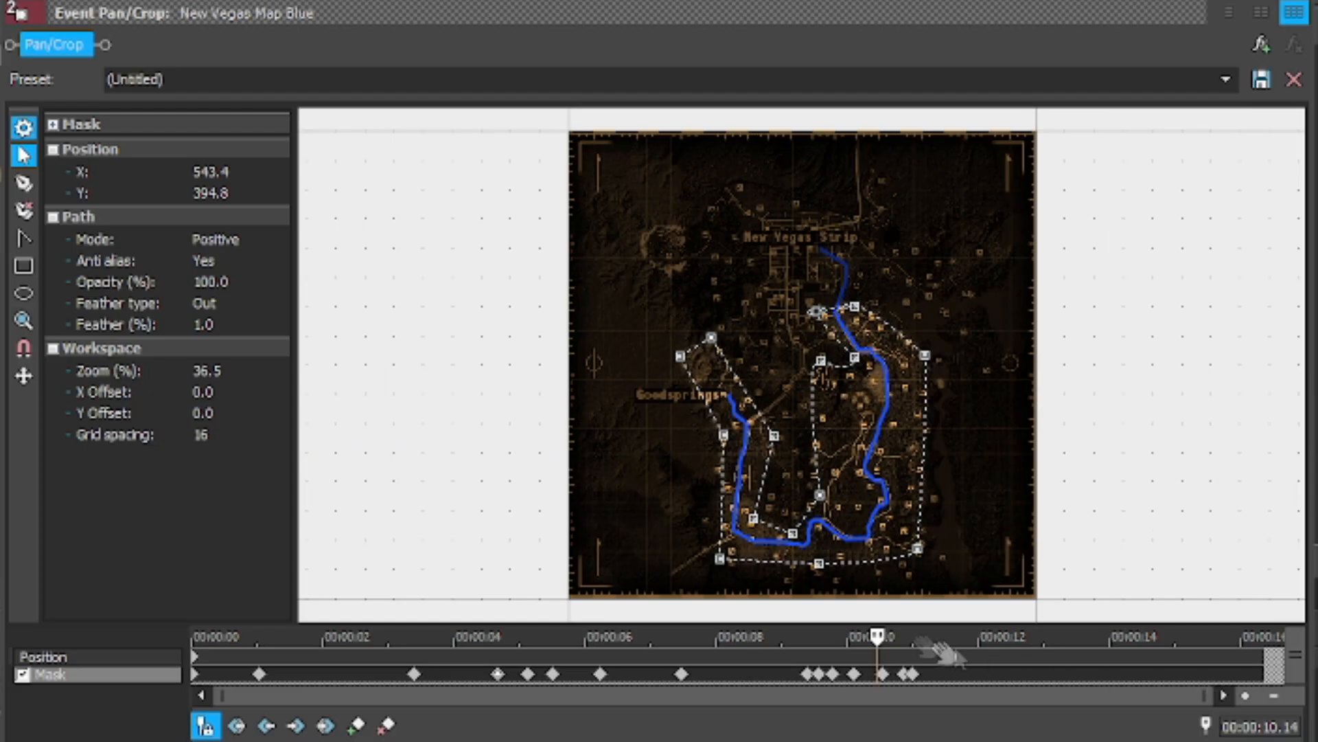
- Compare the mask shapes at the last keyframes, from just before 00:00:10.03 to 00:00:10.26, to examine their spacing along the route's northern stretch
scroll(895, 633, "up", 3)
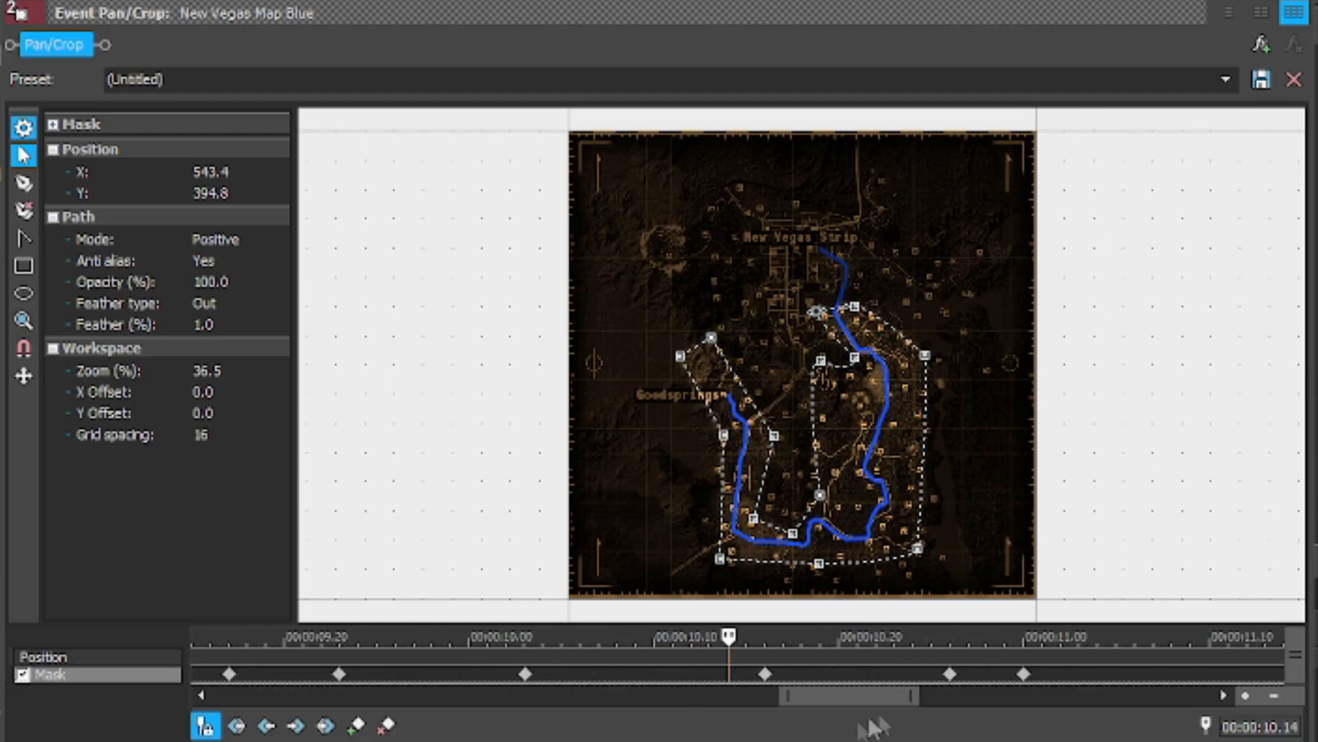
scroll(789, 694, "down", 5)
left_click(678, 673)
scroll(1098, 296, "up", 5)
left_click_drag(1143, 282, 1169, 367)
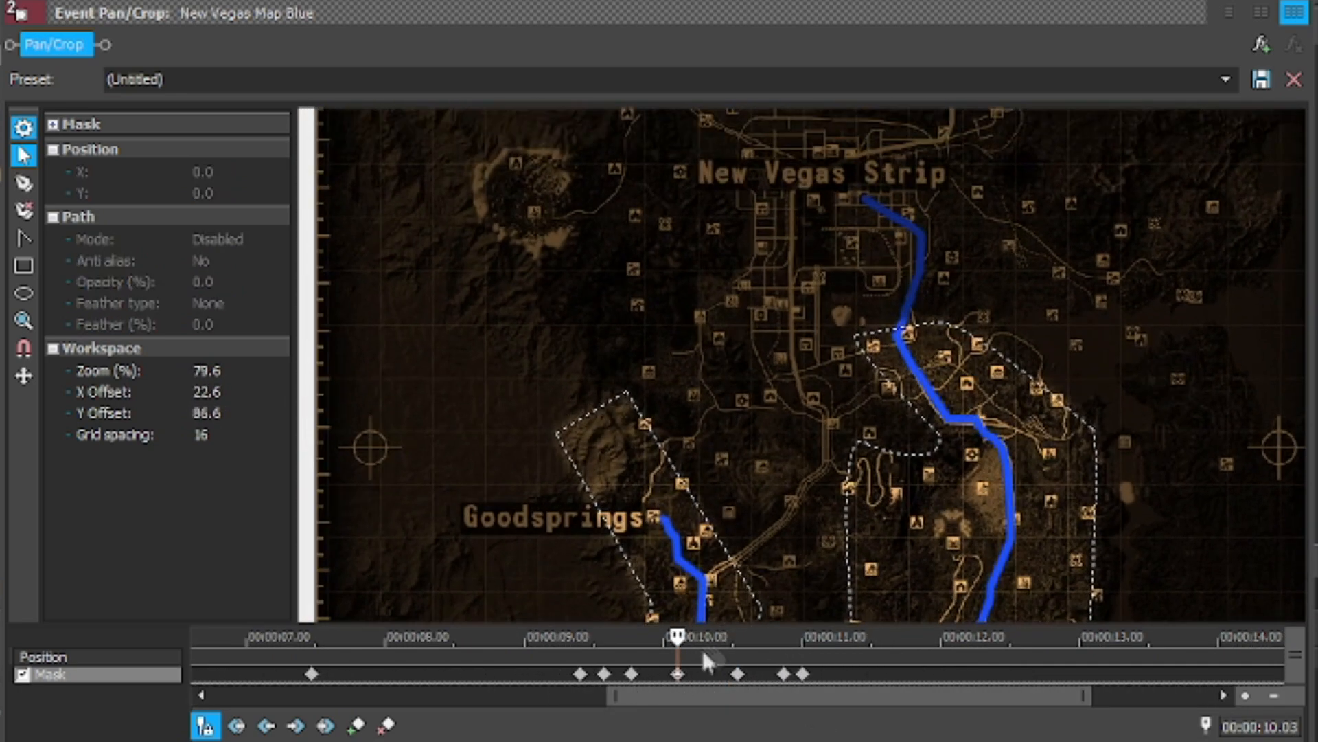
left_click(631, 674)
left_click(678, 674)
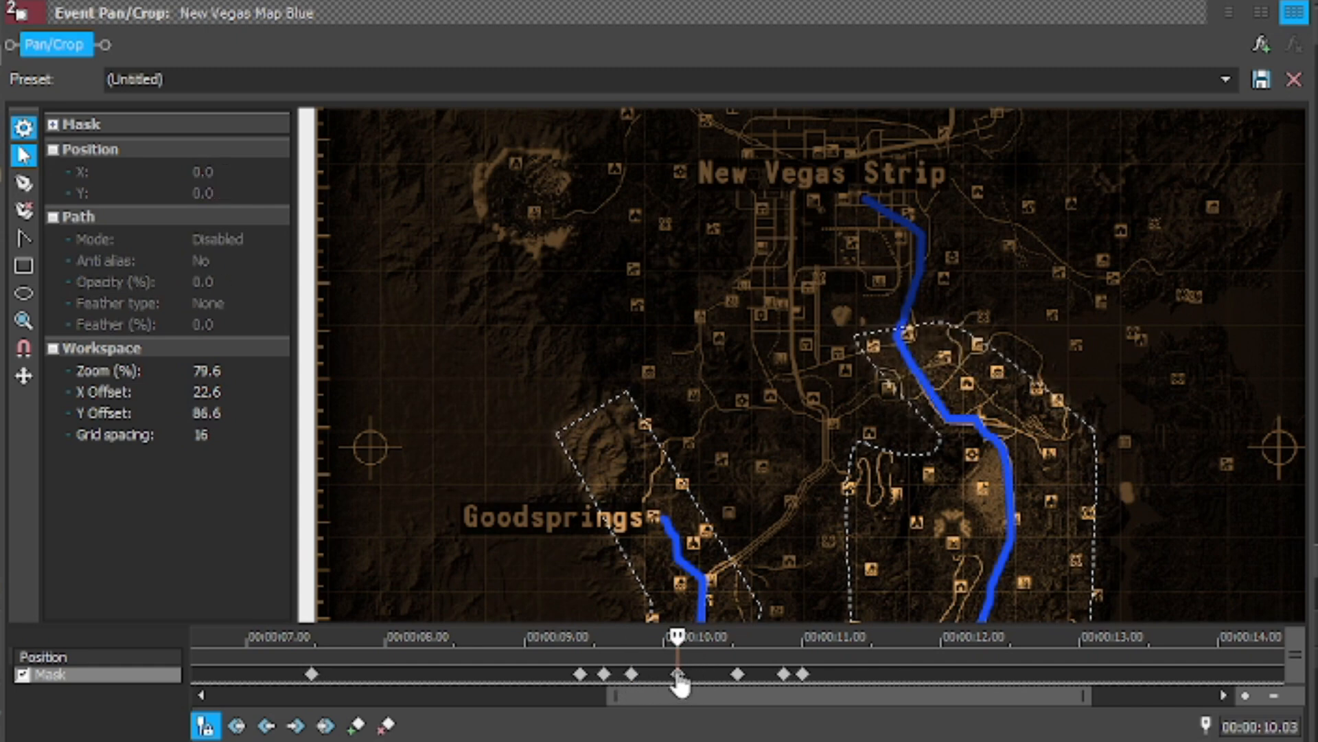
left_click(737, 673)
left_click(784, 673)
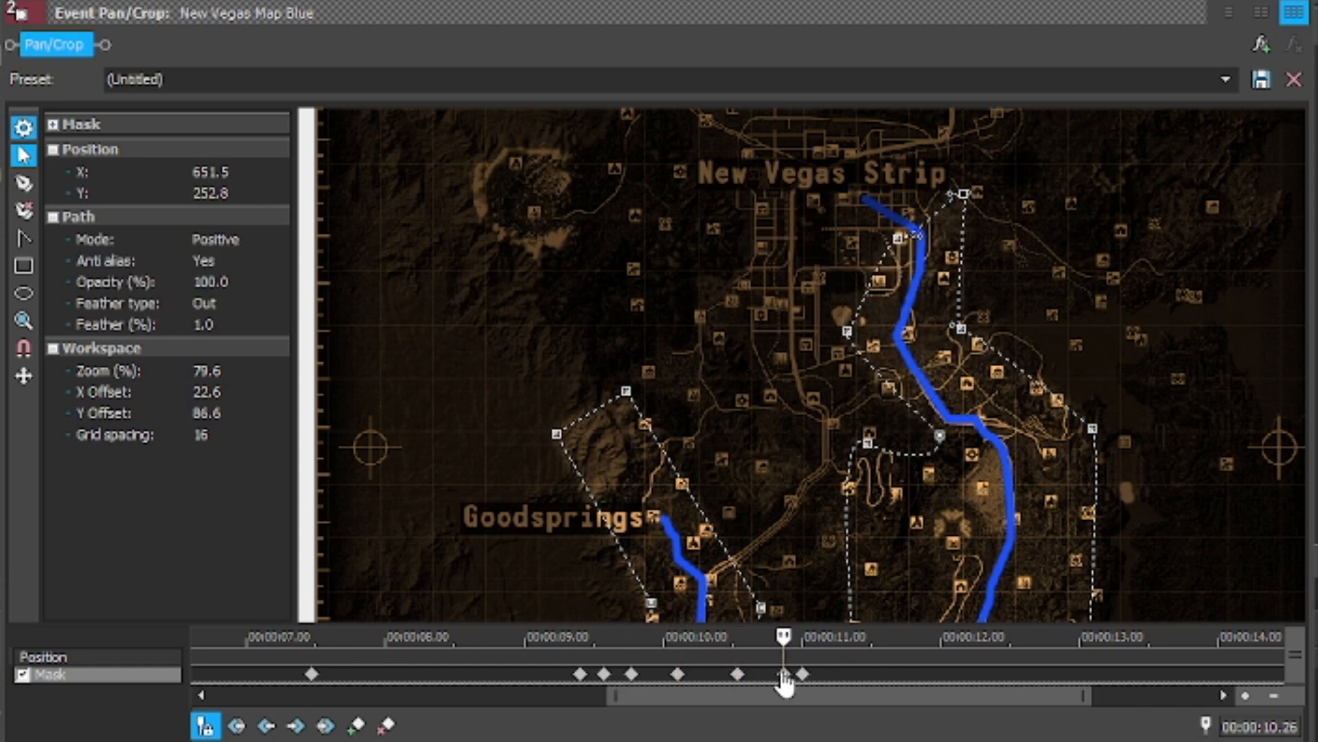
- Compare the mask shapes at 00:00:10.03 and 00:00:10.16, and delete the mask keyframe at 00:00:10.16
left_click(737, 674)
left_click(678, 674)
left_click(738, 673)
left_click(677, 674)
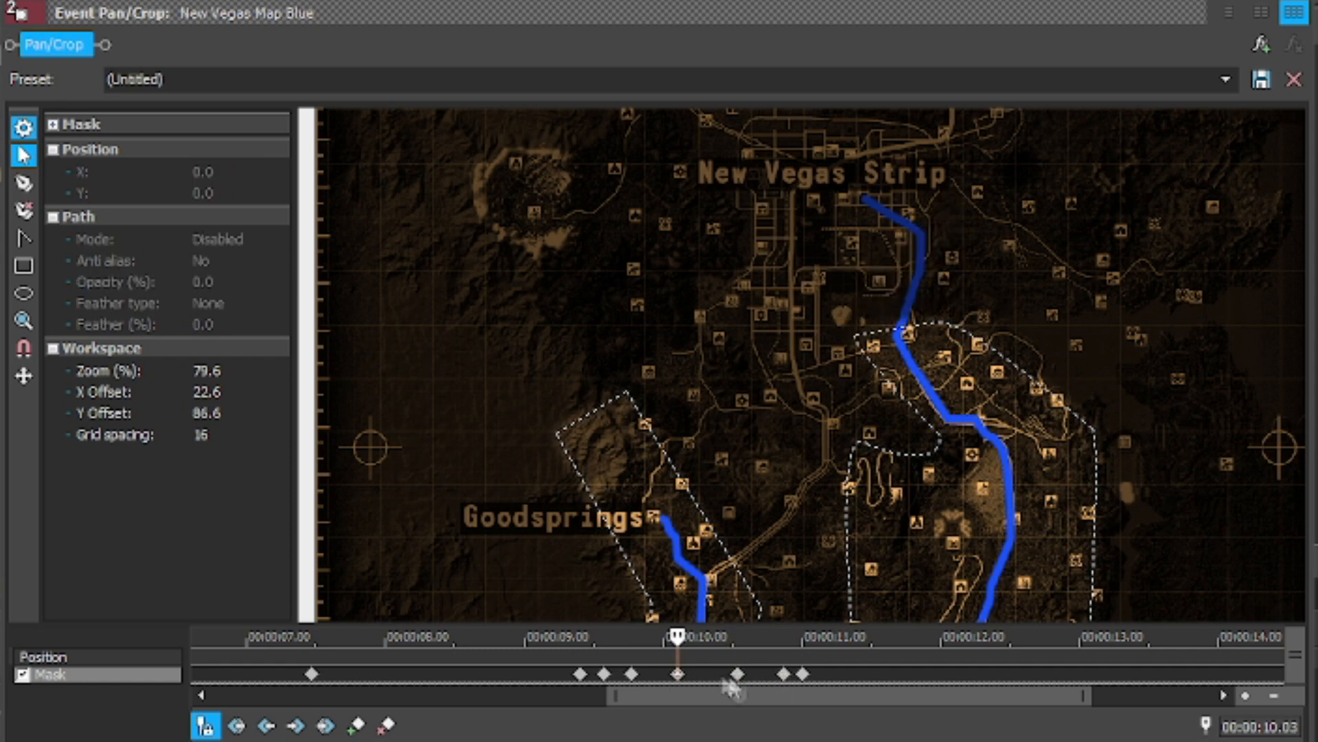
left_click(738, 676)
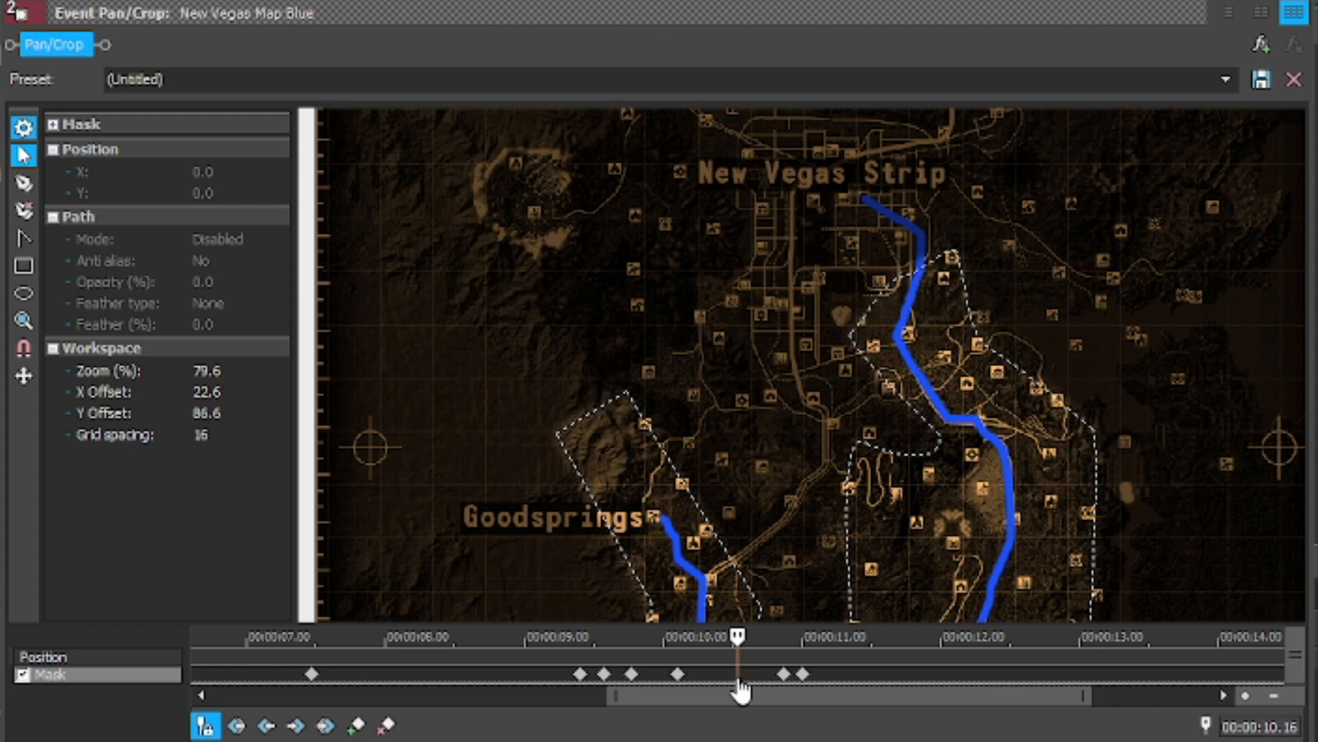
left_click(677, 677)
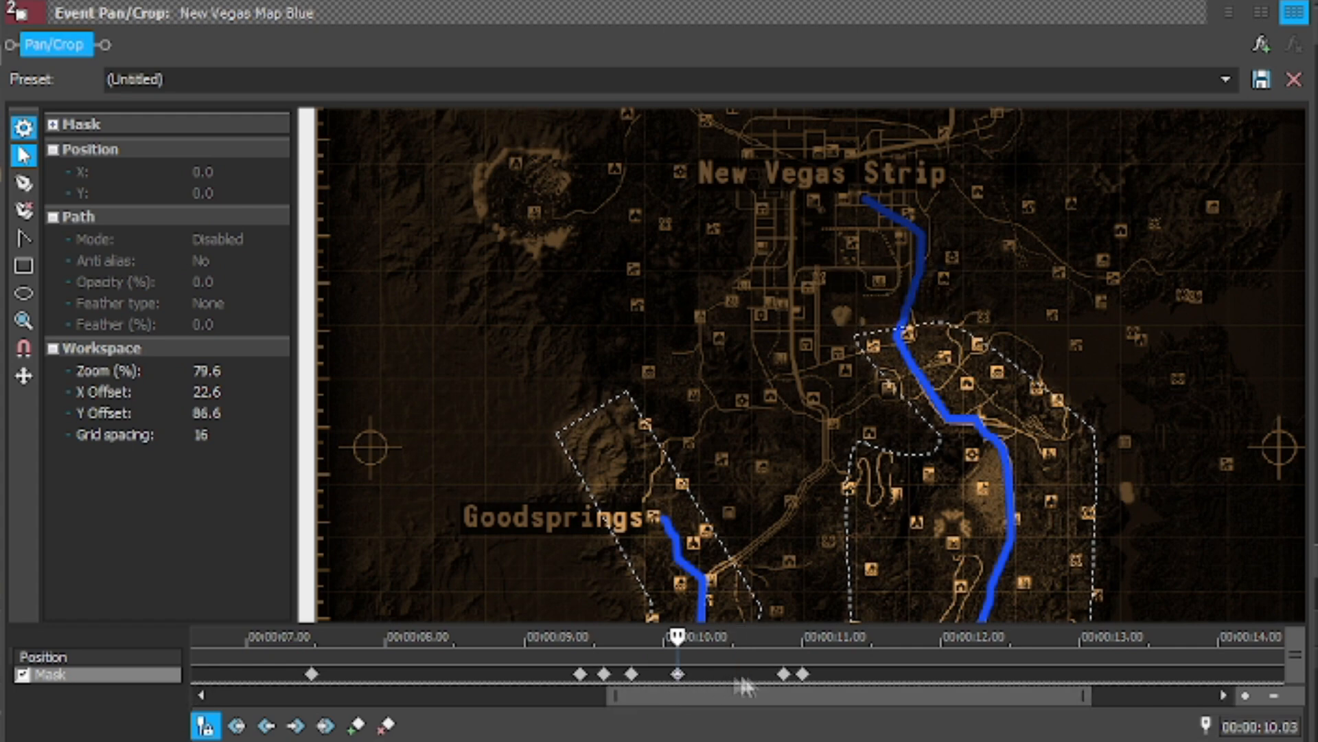
- Play the final stretch of the route reveal towards the New Vegas Strip to examine its pacing, and pause the preview
left_click(803, 674)
left_click(418, 638)
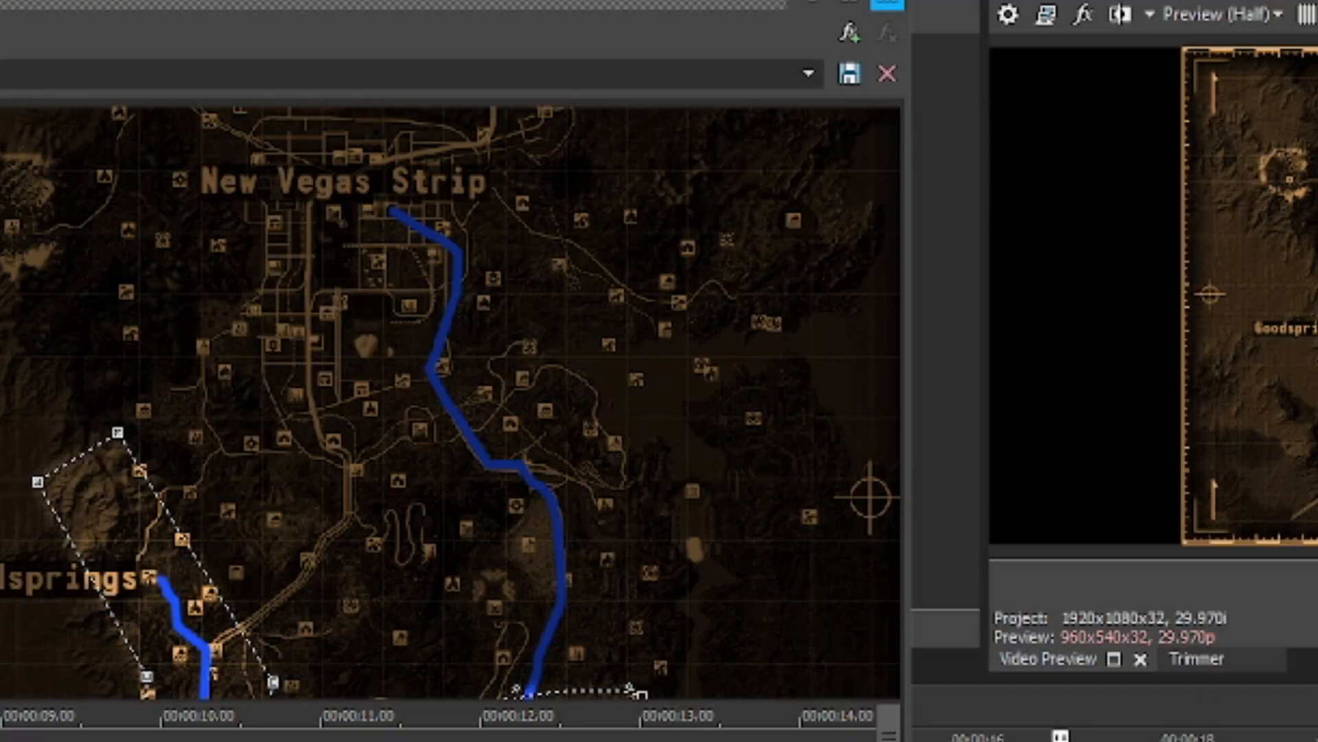
left_click(620, 719)
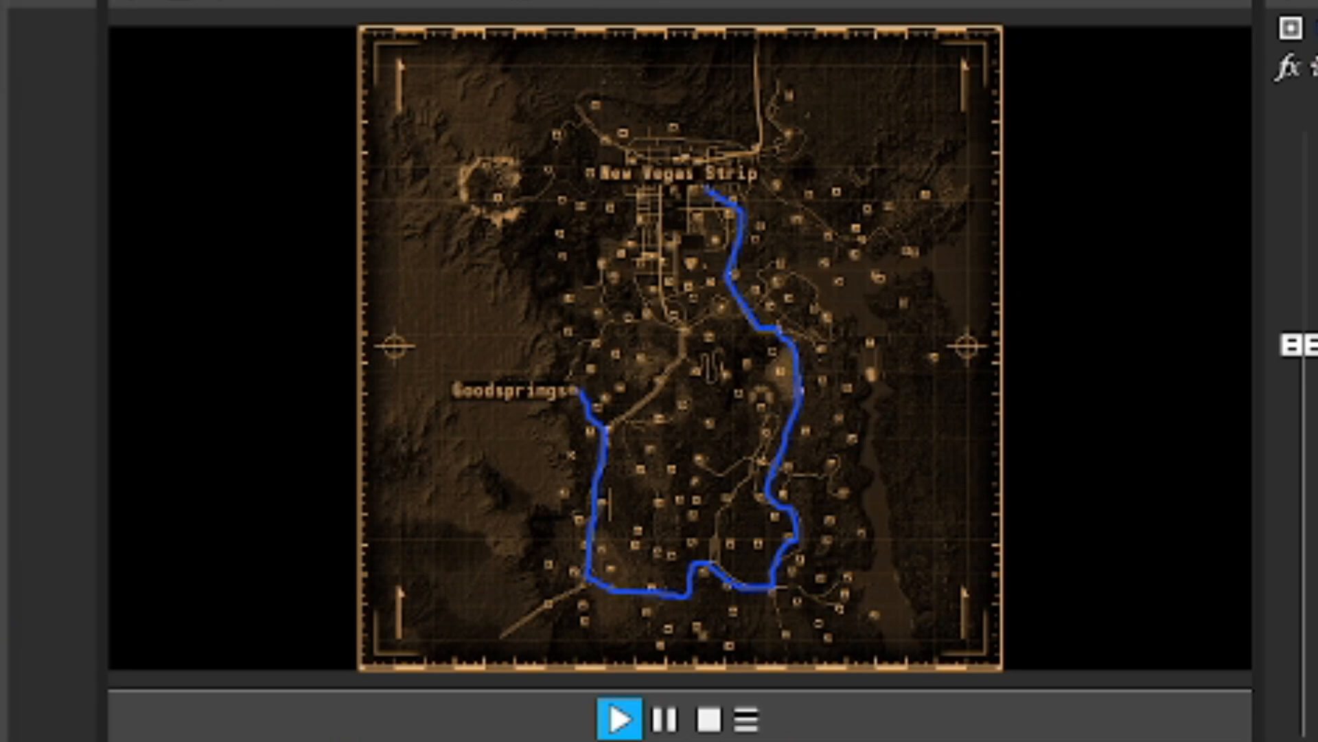
left_click(666, 719)
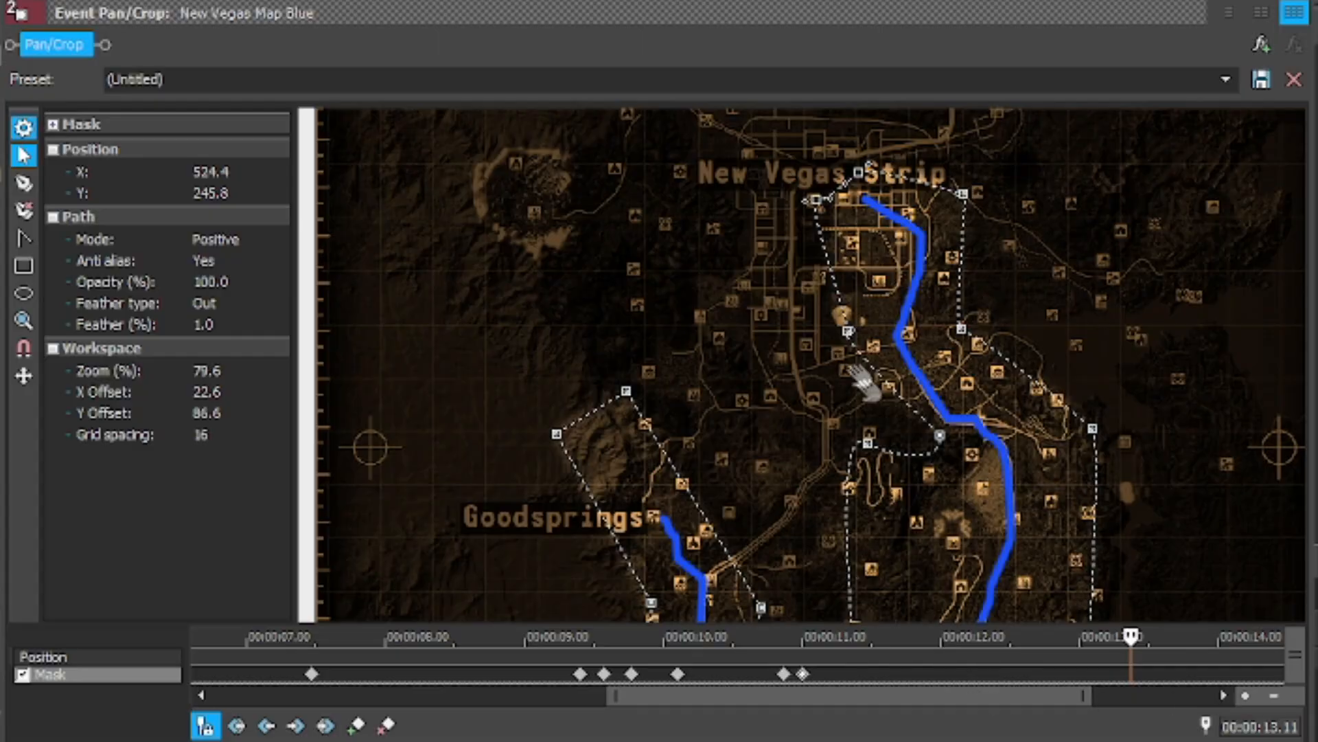
- Inspect the whole mask outline and compare its shapes at the 00:00:10.03 and 00:00:11.00 keyframes
scroll(878, 388, "down", 3)
scroll(877, 383, "down", 2)
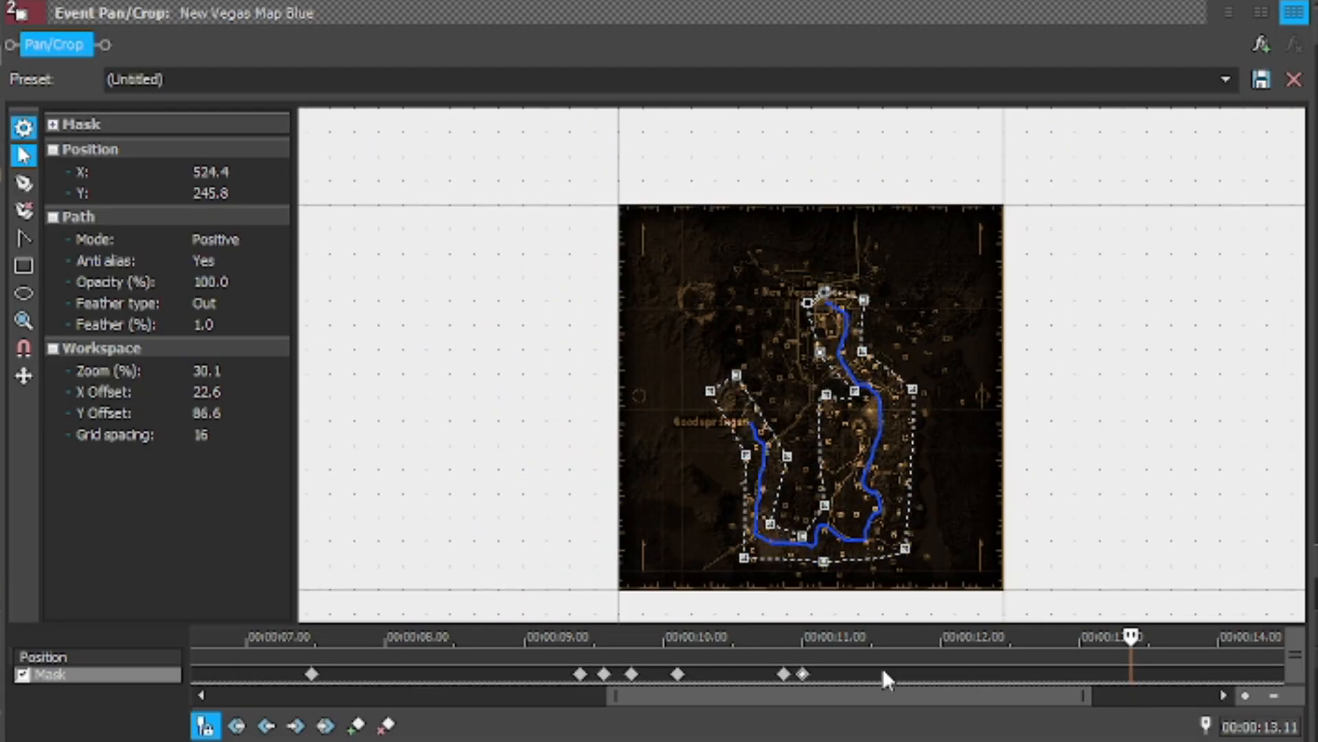
scroll(1006, 673, "down", 4)
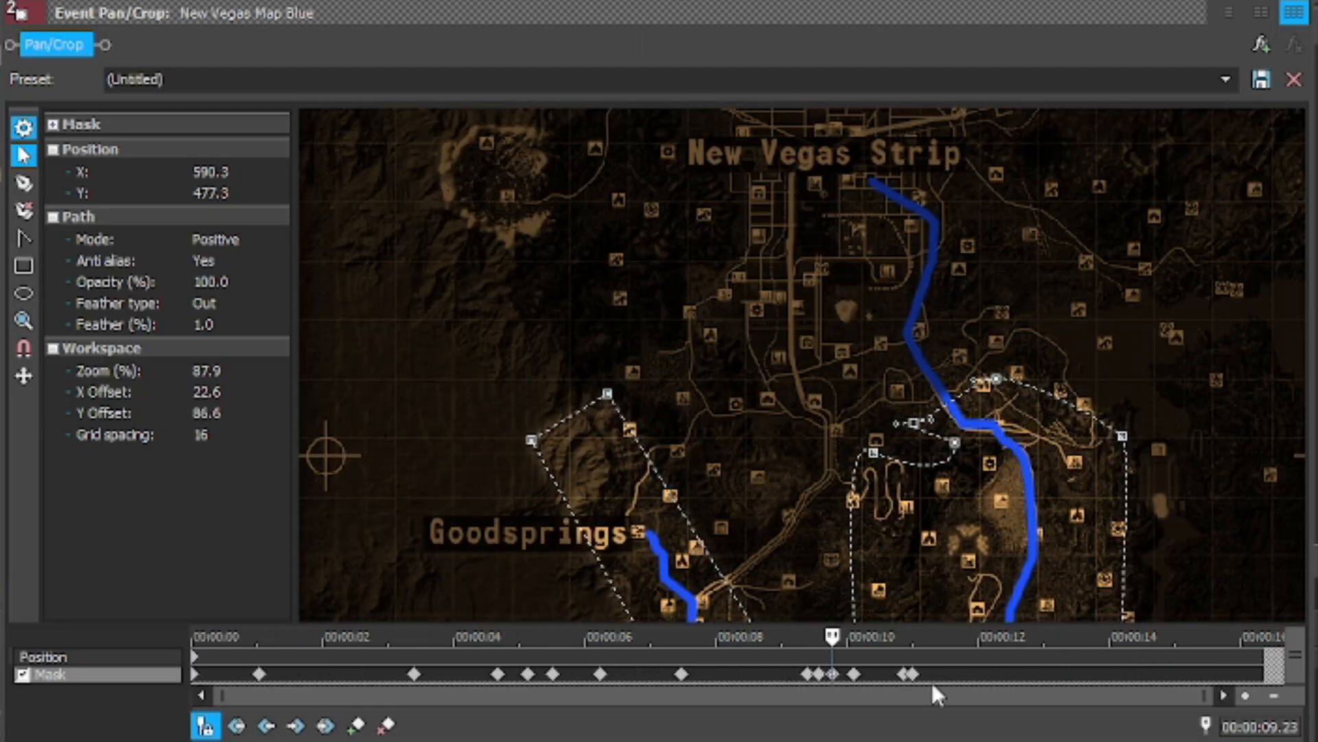
left_click(911, 674)
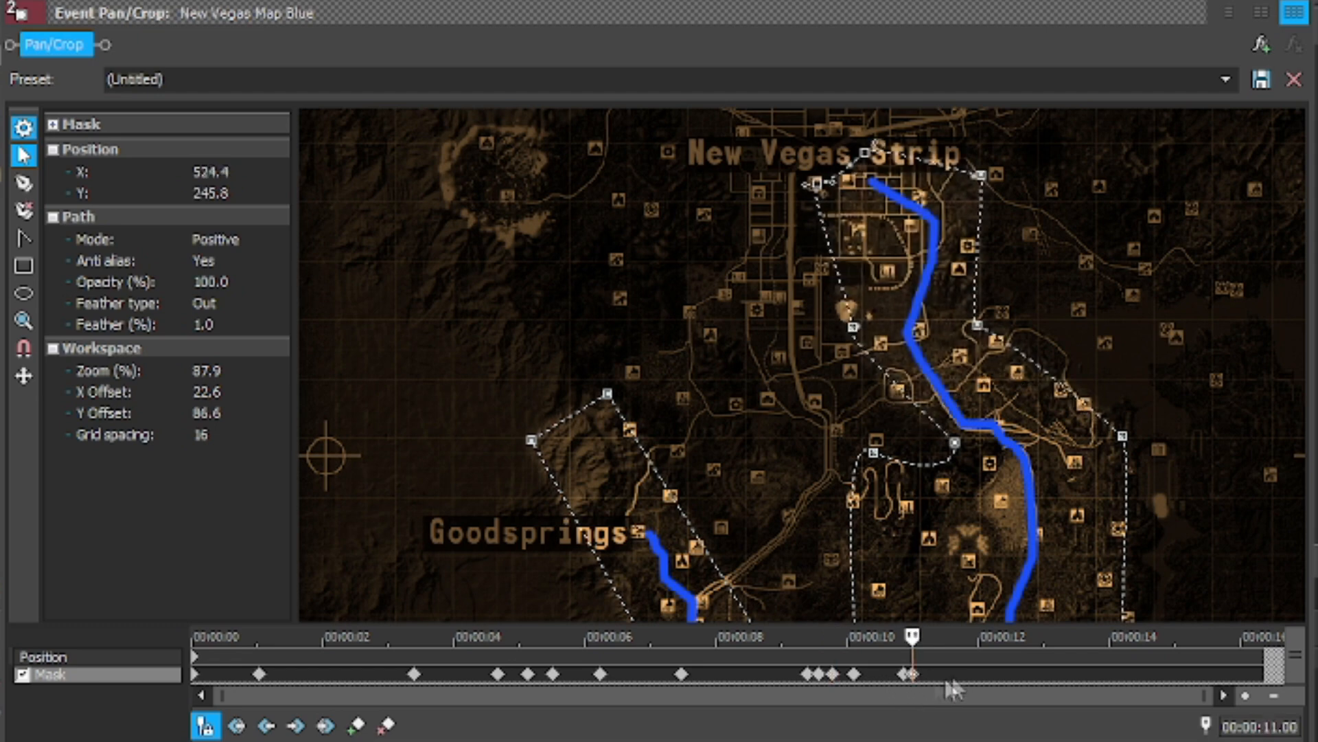
left_click(854, 675)
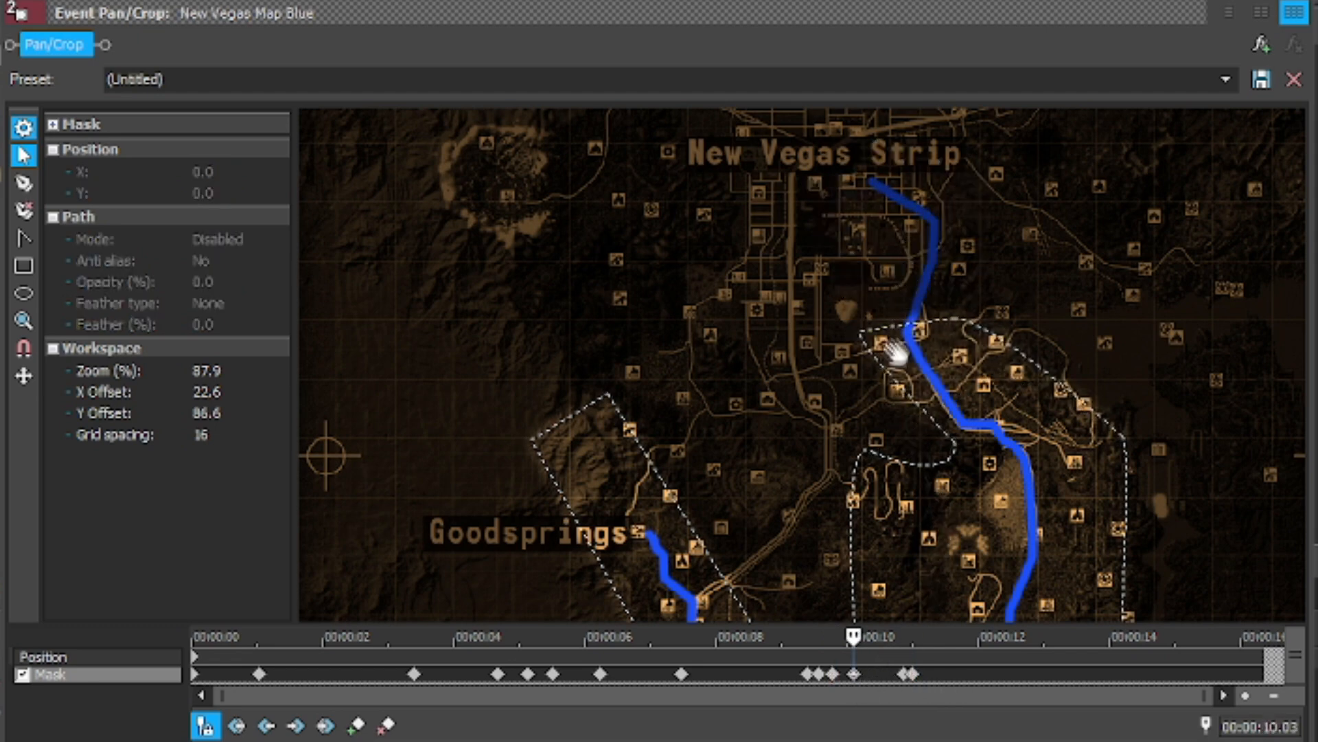
scroll(936, 529, "down", 4)
left_click_drag(1077, 524, 1106, 283)
left_click(912, 675)
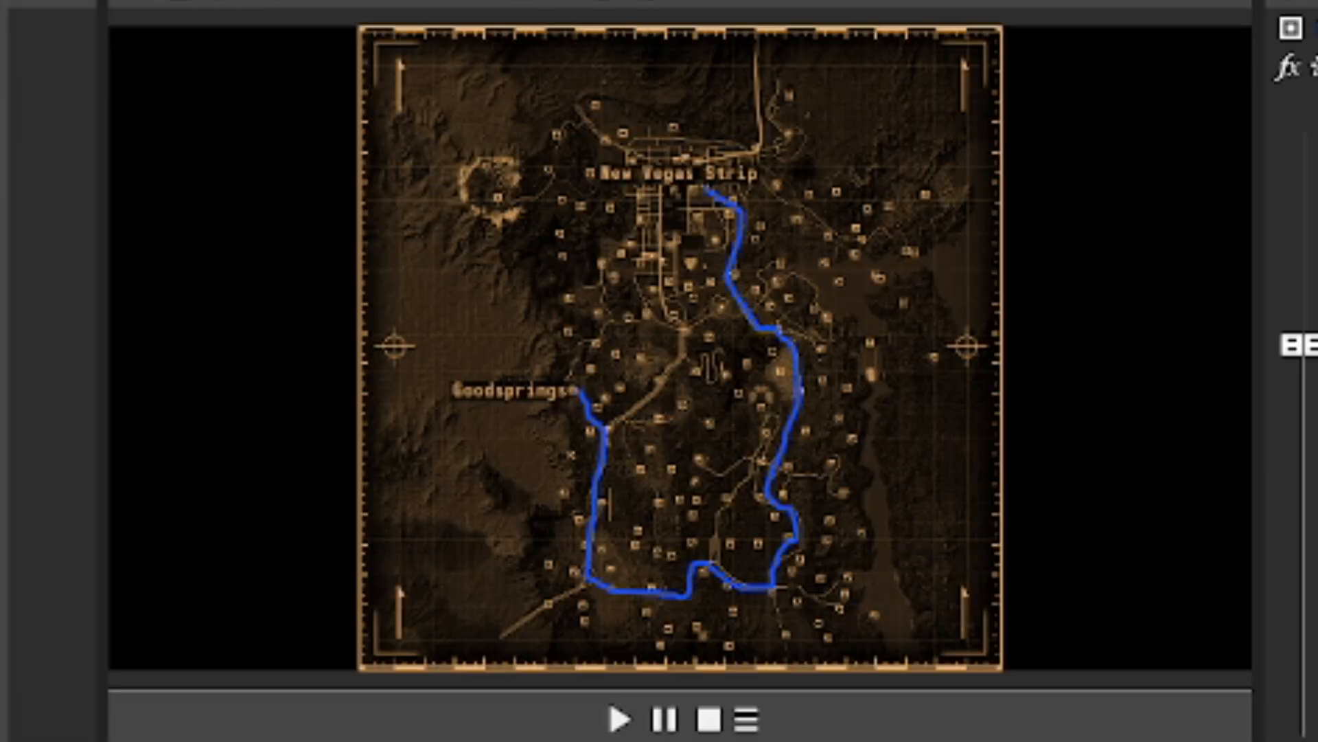
- Play the route reveal from its start at Goodsprings to examine the overall pacing, and pause it
left_click(15, 7)
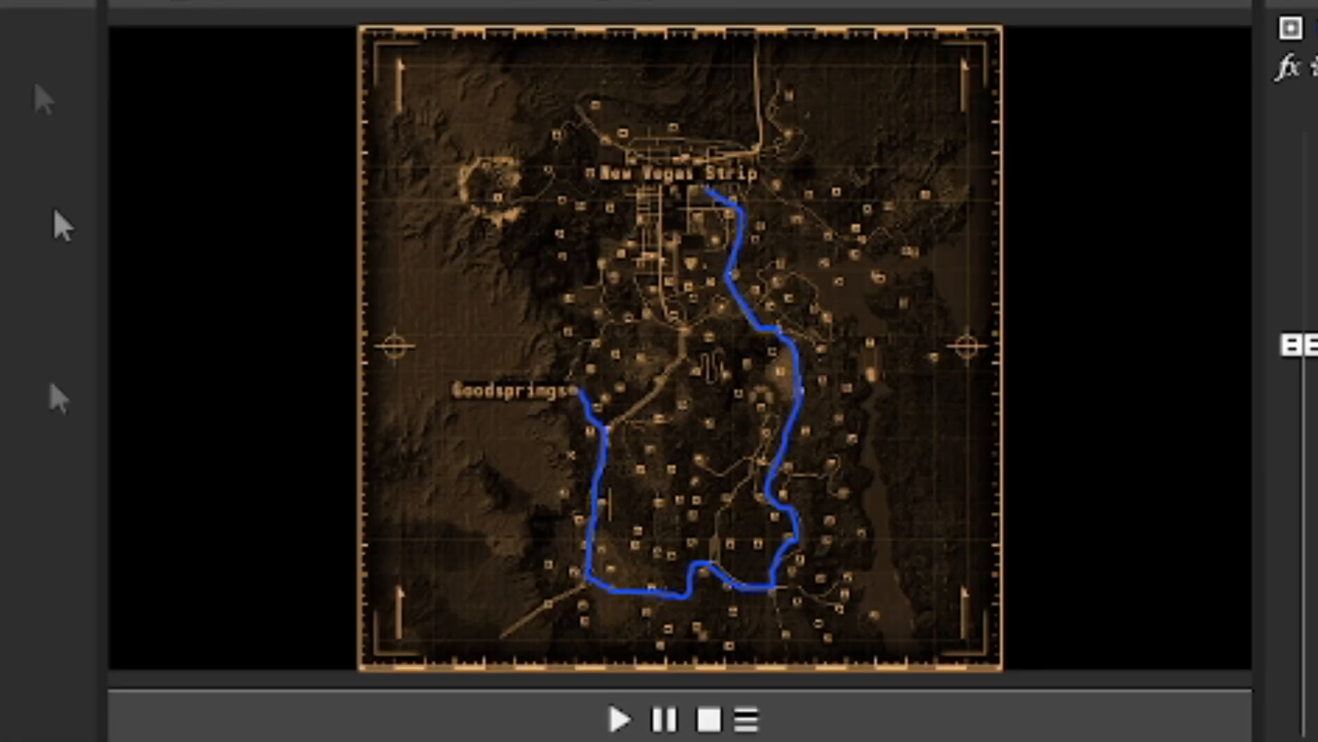
key("Home")
key("space")
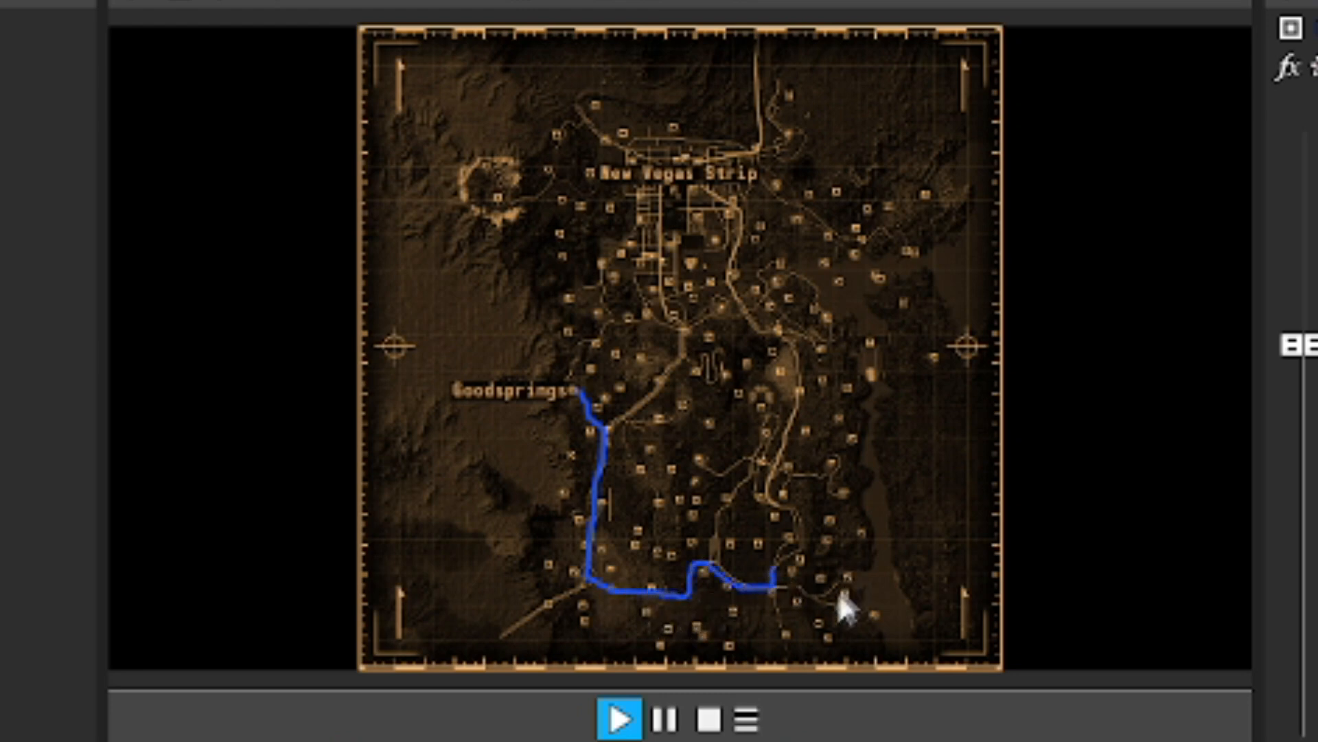
left_click(663, 719)
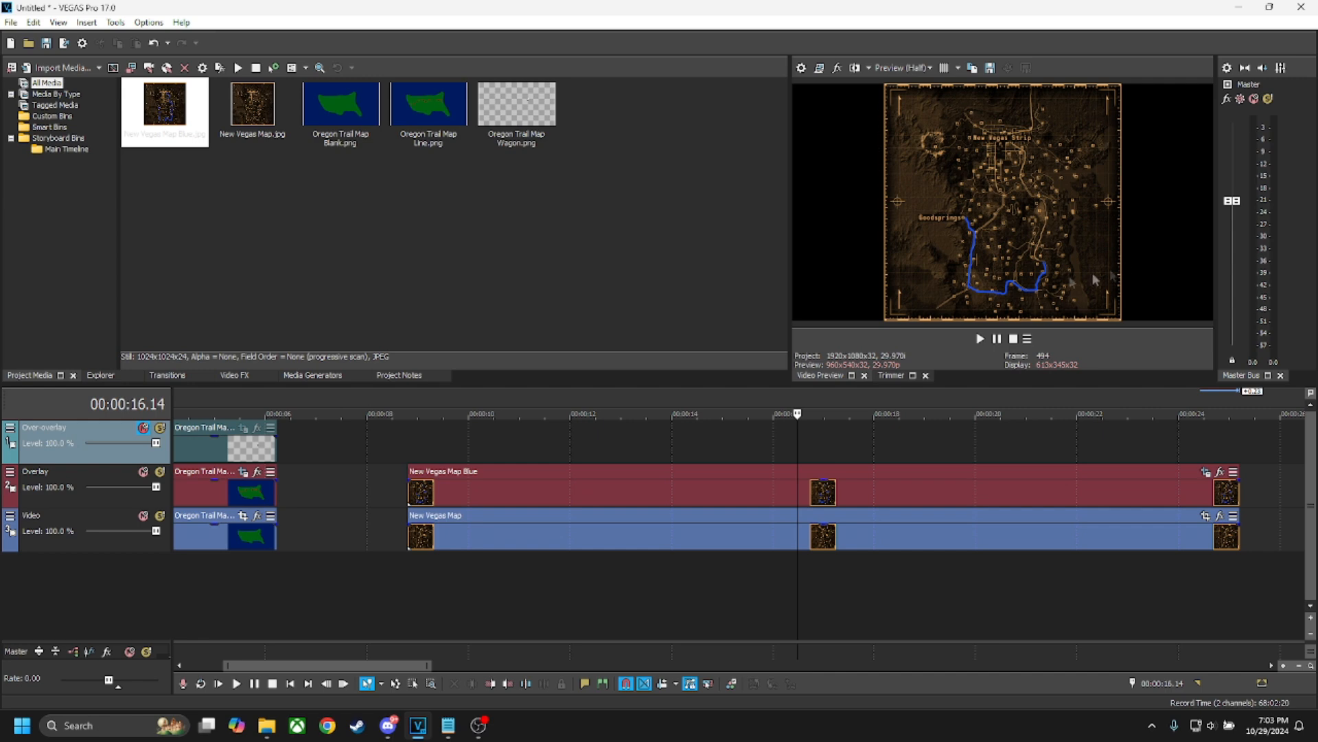
- At the start of the New Vegas Map Blue event, set the Pan/Crop position frame to 1,920 wide and 1,080 high
left_click(414, 499)
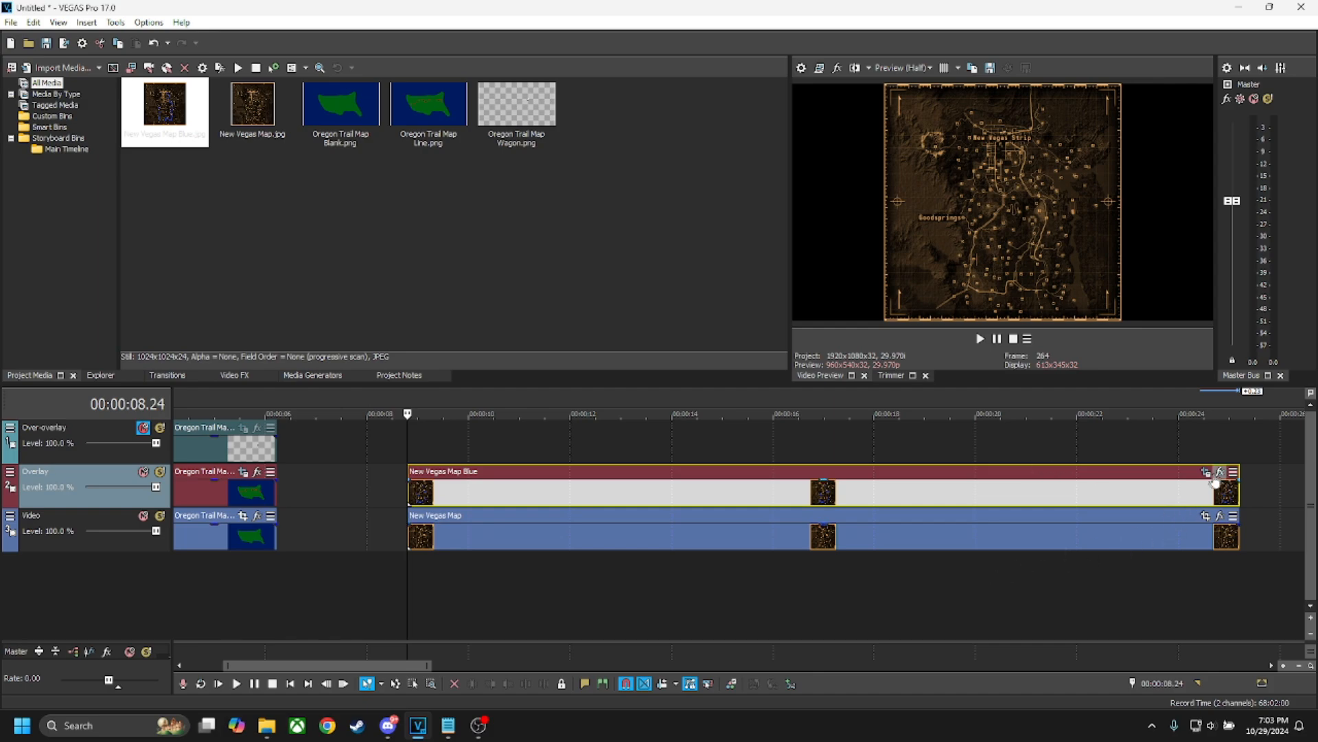
left_click(1206, 472)
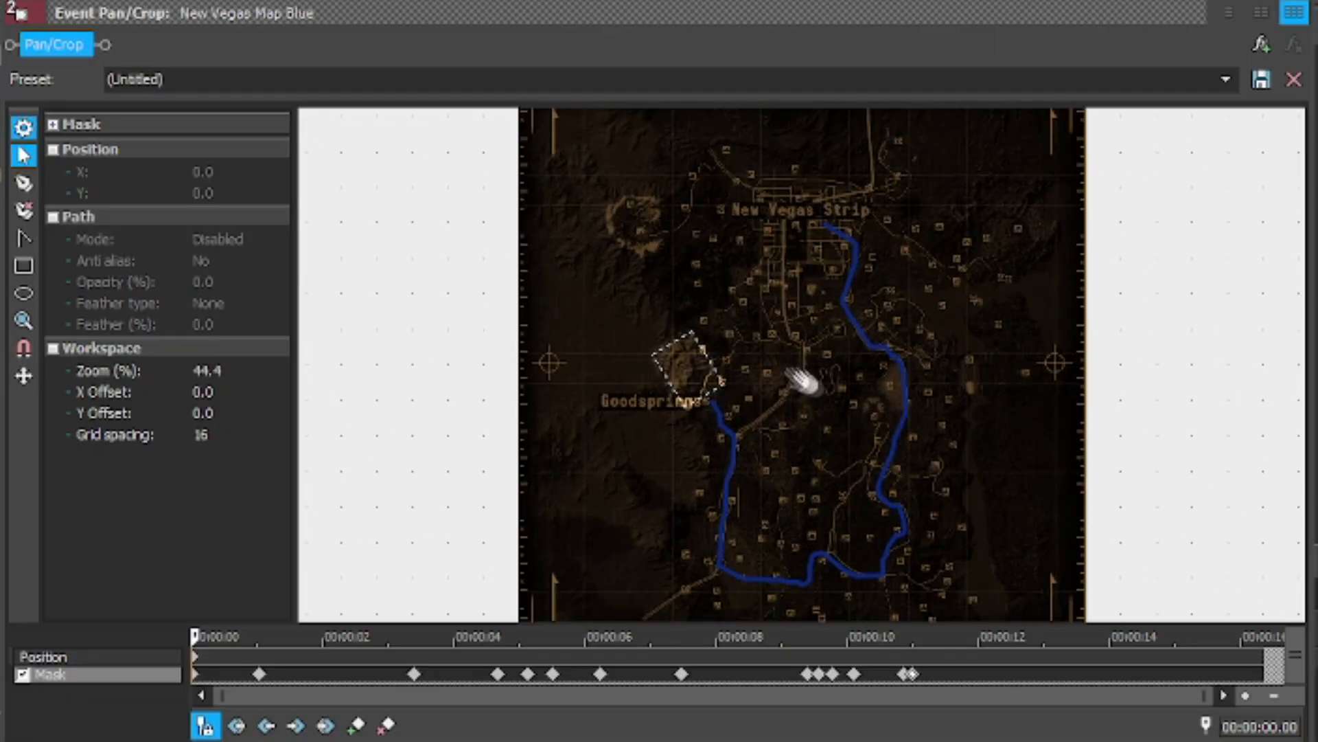
scroll(803, 381, "up", 4)
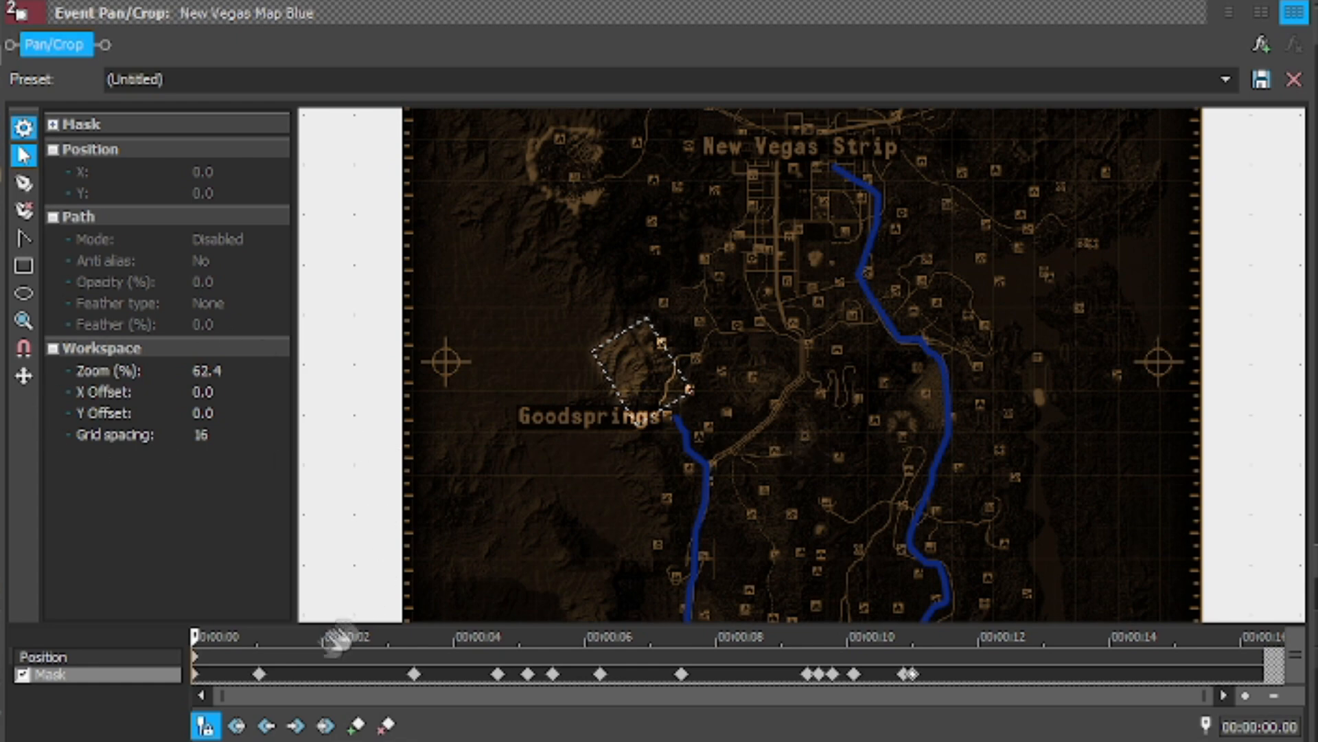
left_click(88, 655)
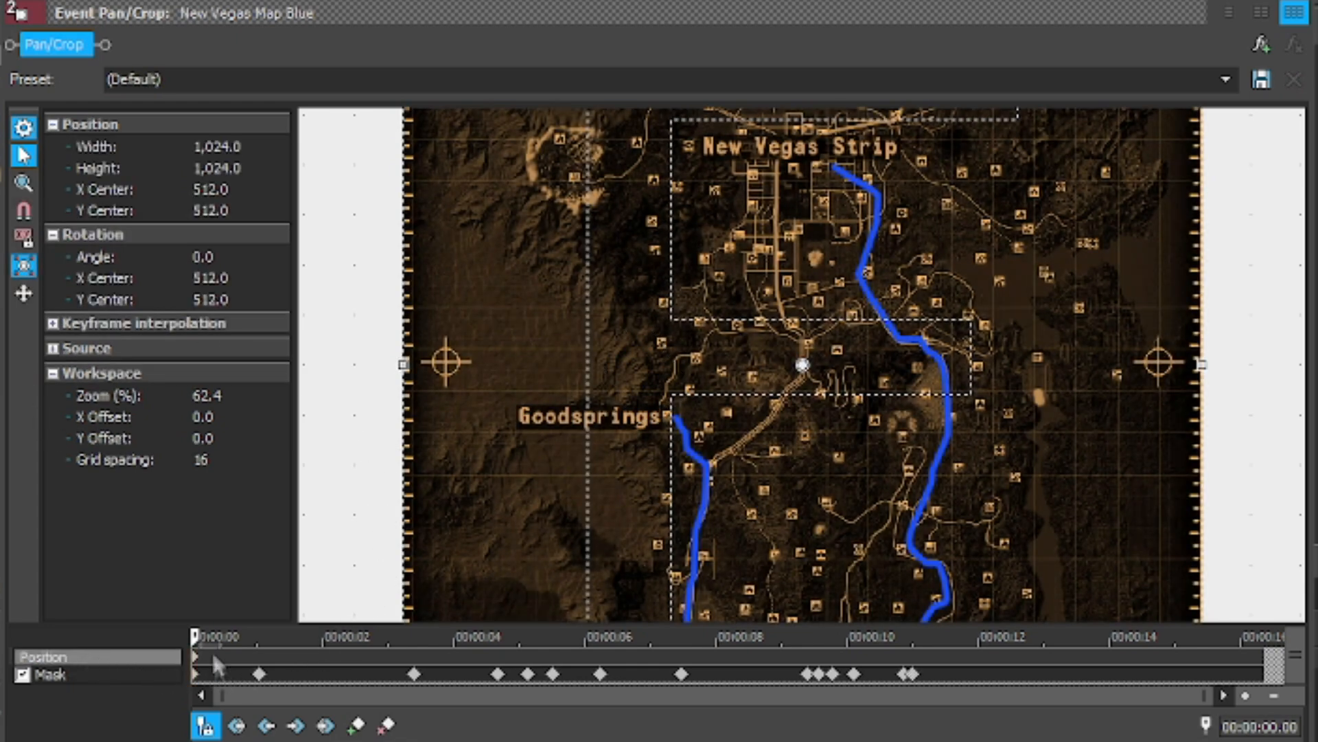
left_click(217, 146)
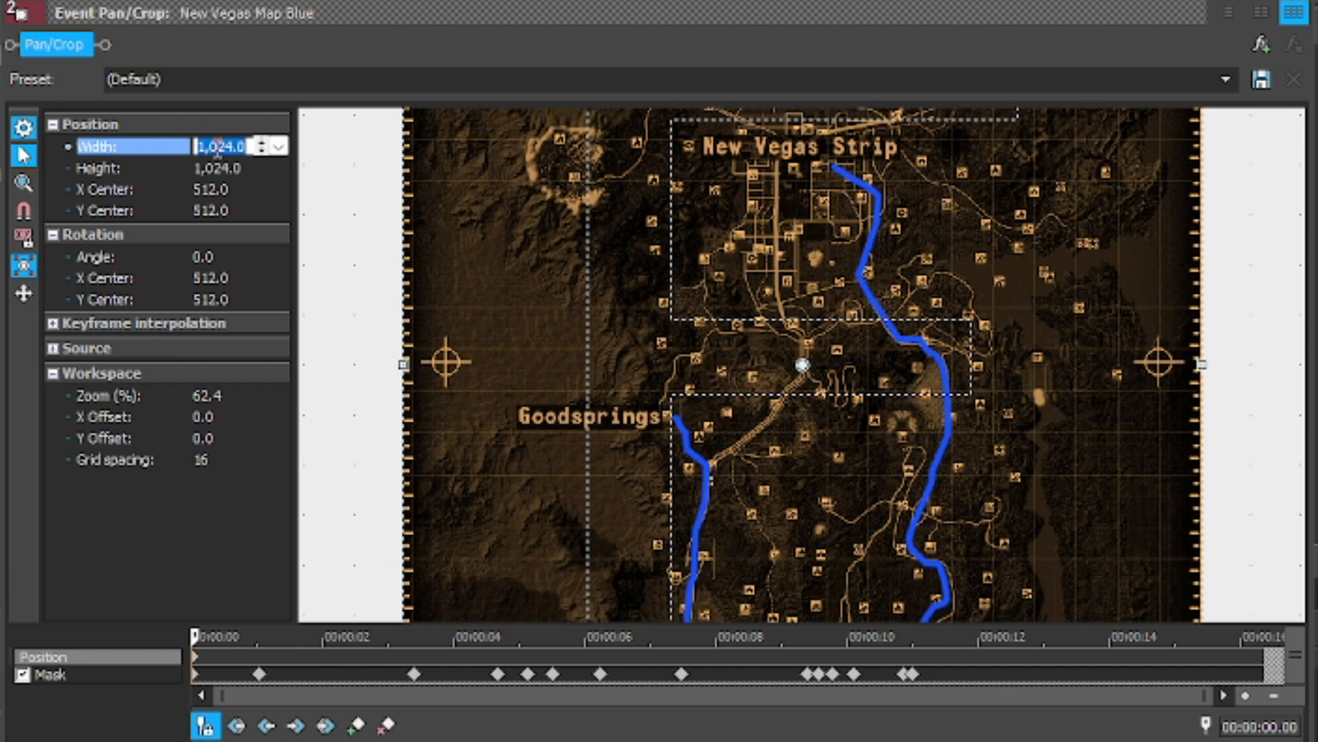
type("1,9")
type("20")
key("Tab")
type("1")
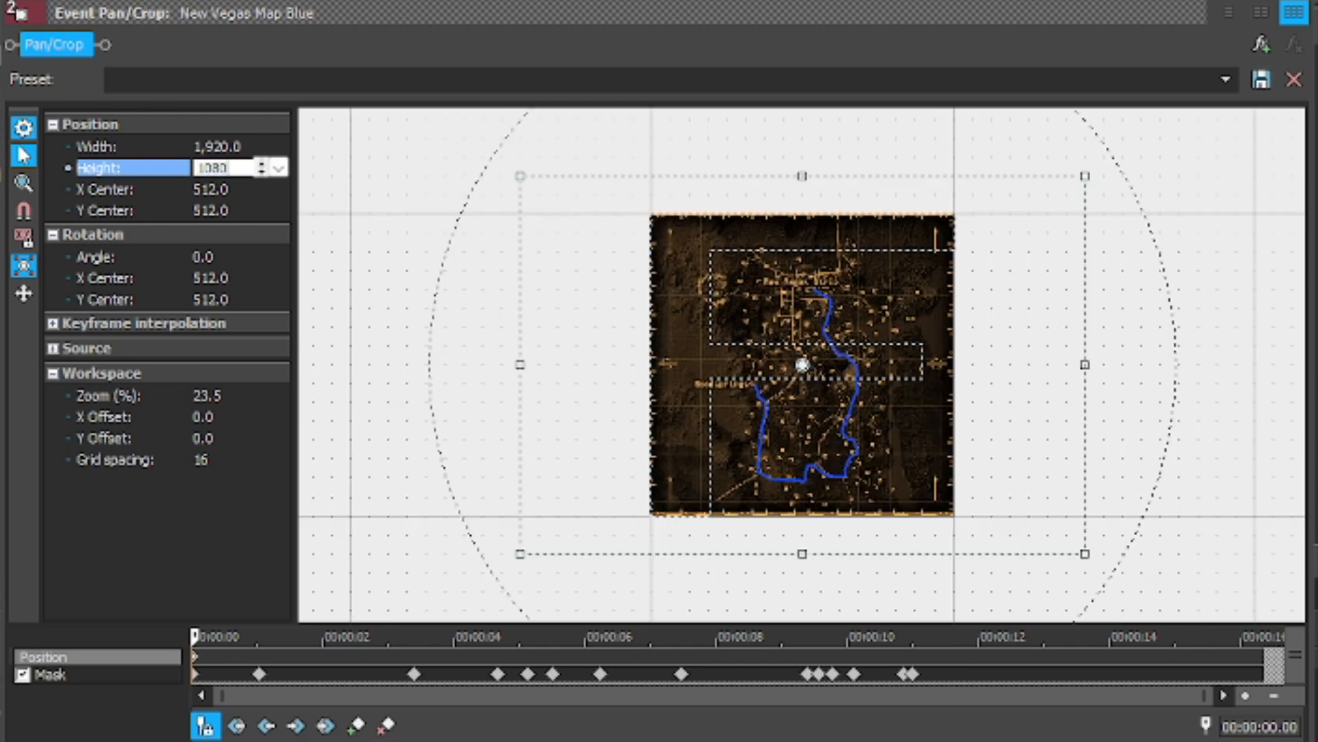
key("Return")
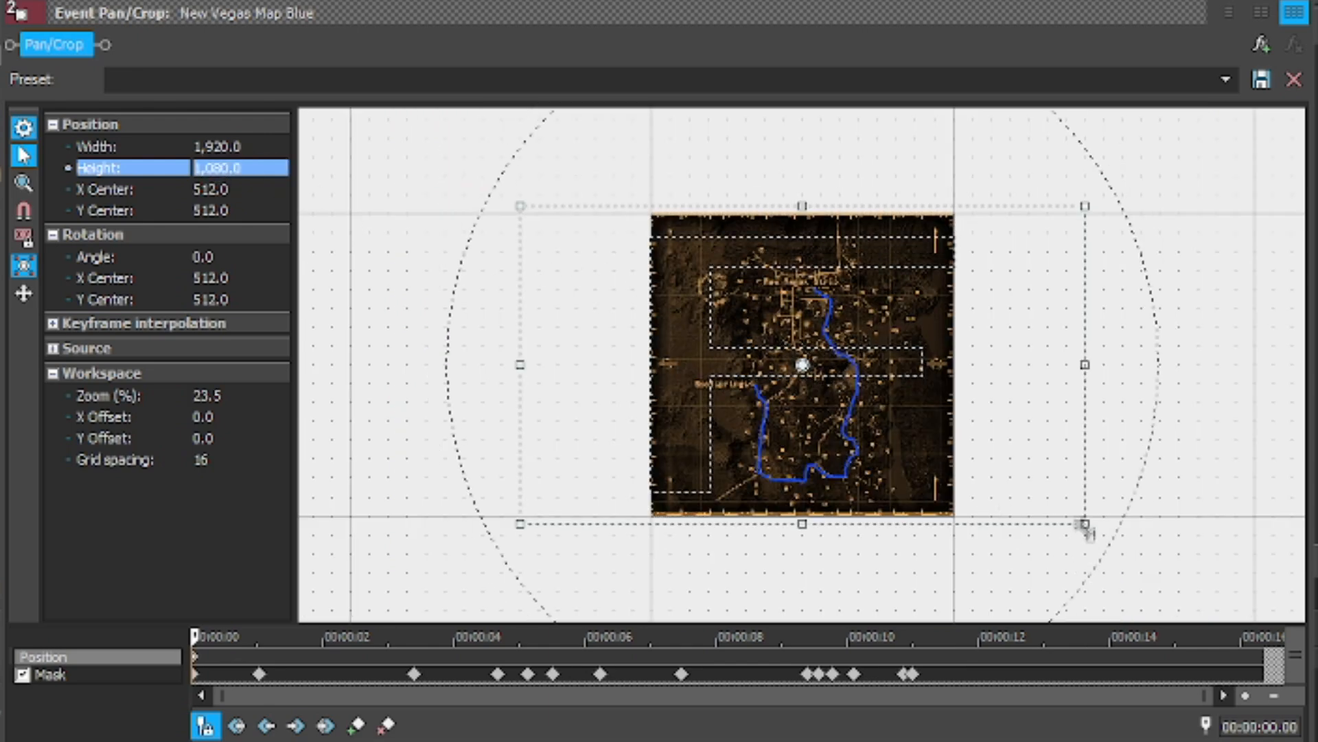
- Shrink the starting crop frame to about 909 × 511 and centre it at about X 482.8, Y 418.8, framing Goodsprings and the New Vegas Strip
left_click_drag(1087, 523, 947, 480)
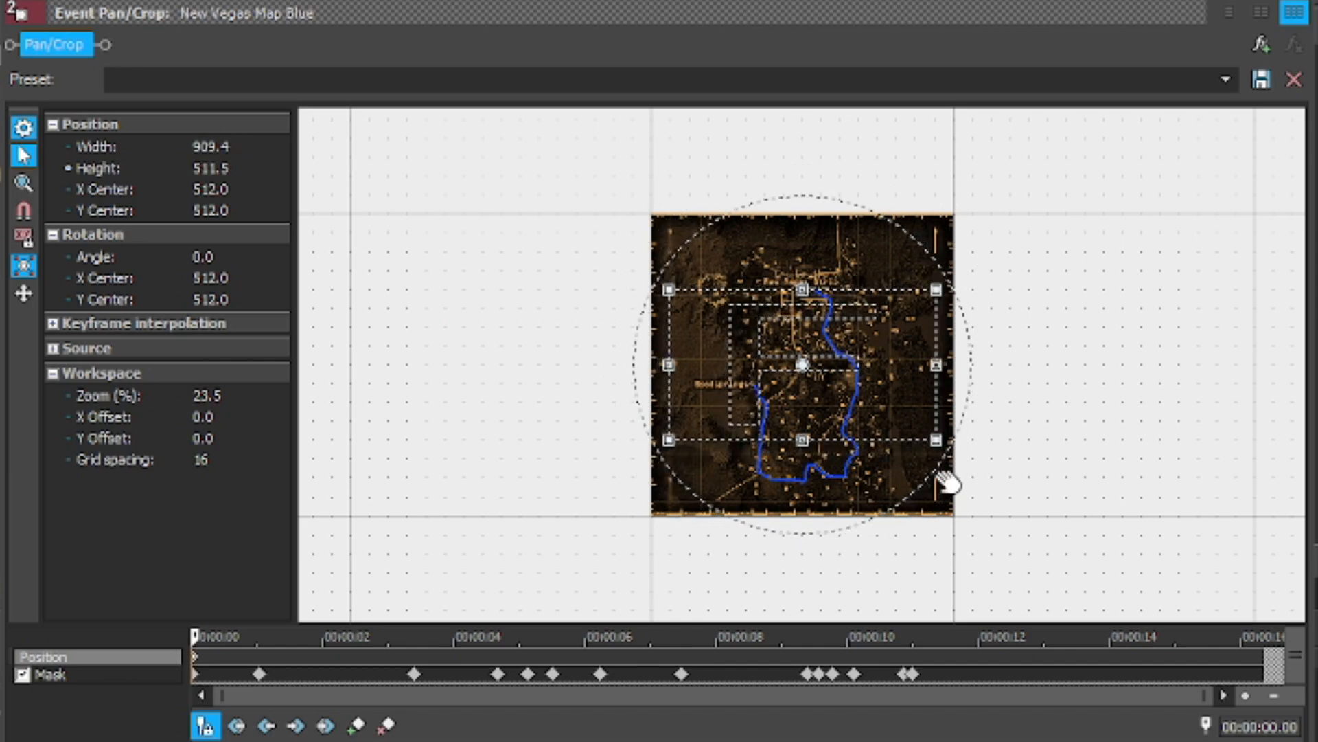
scroll(900, 379, "up", 5)
left_click_drag(1240, 426, 1302, 340)
mouse_move(1044, 282)
left_mouse_down()
mouse_move(1009, 250)
mouse_move(1036, 271)
left_mouse_up()
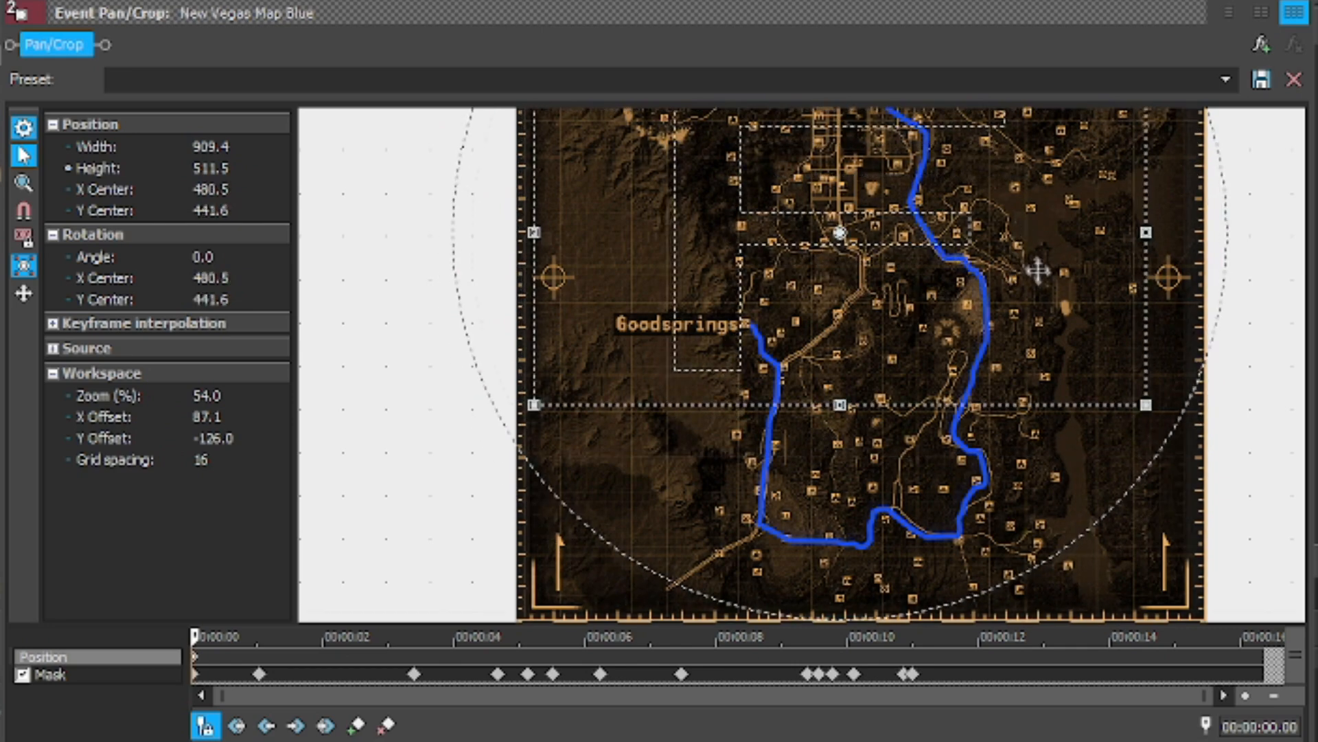
scroll(1183, 244, "down", 2)
left_click_drag(1183, 245, 1217, 331)
scroll(1059, 306, "up", 1)
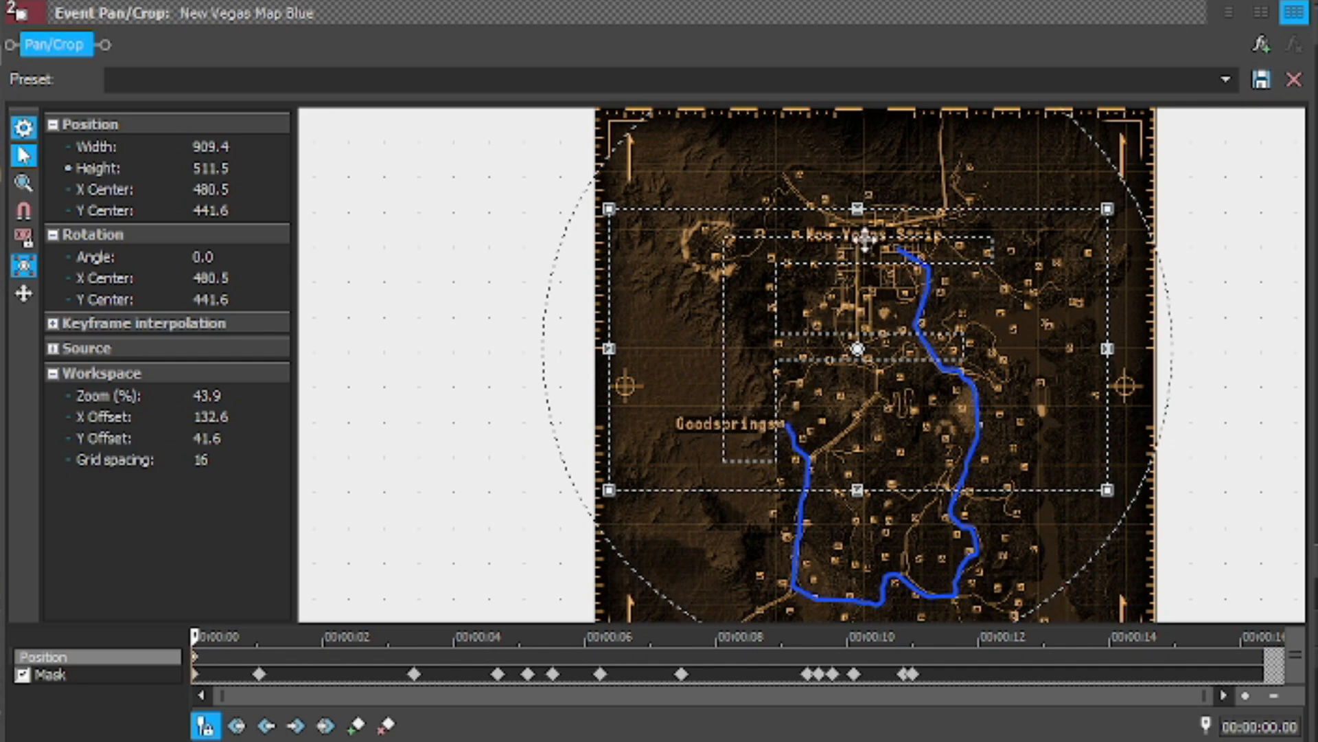
left_click_drag(1057, 330, 1058, 316)
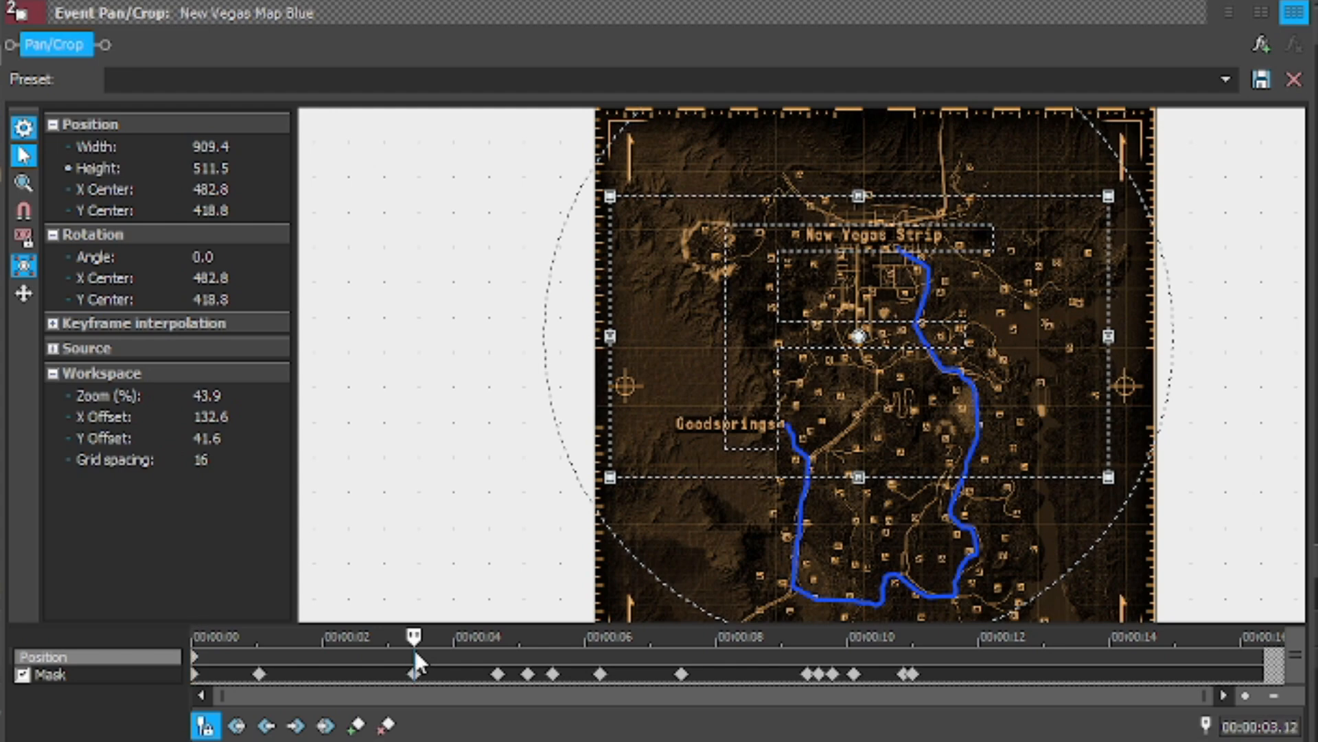
- At 00:00:03.12, move the crop frame down over the route's southern stretch, to a Y Center of about 740
scroll(902, 458, "down", 3)
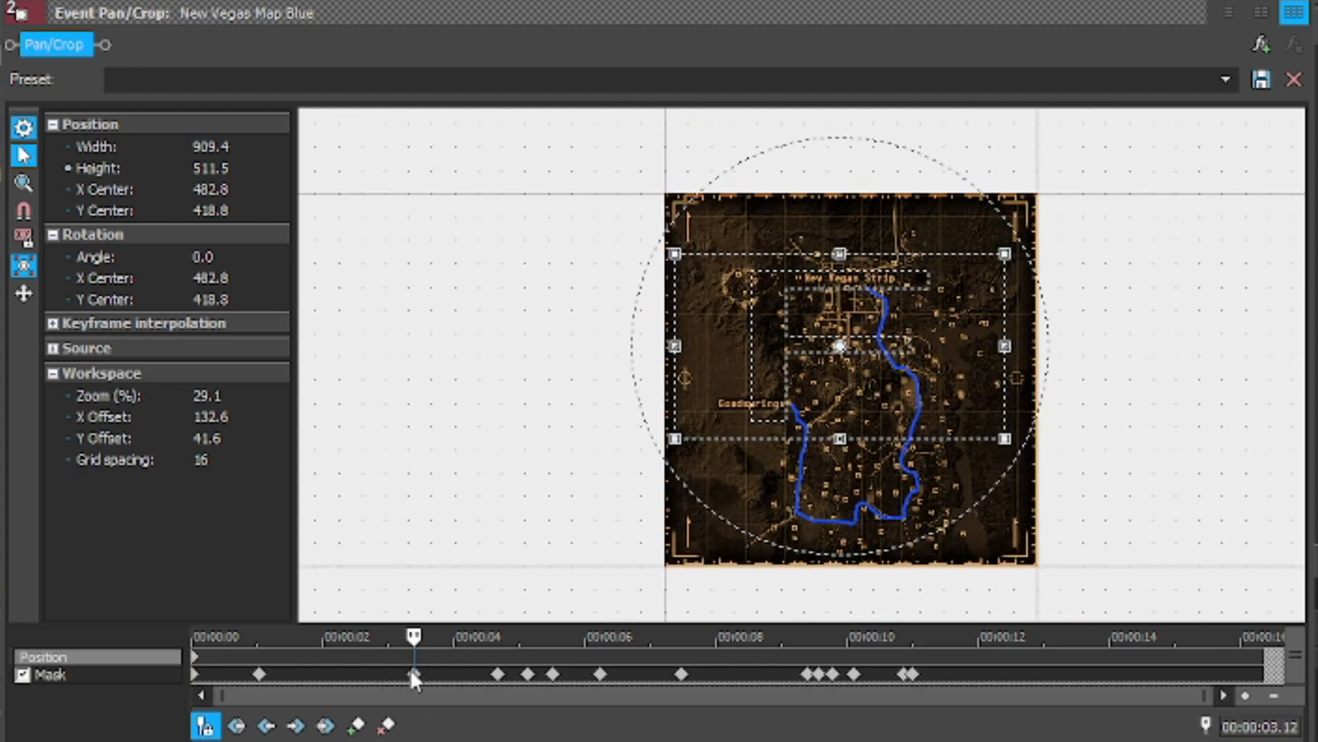
left_click(414, 675)
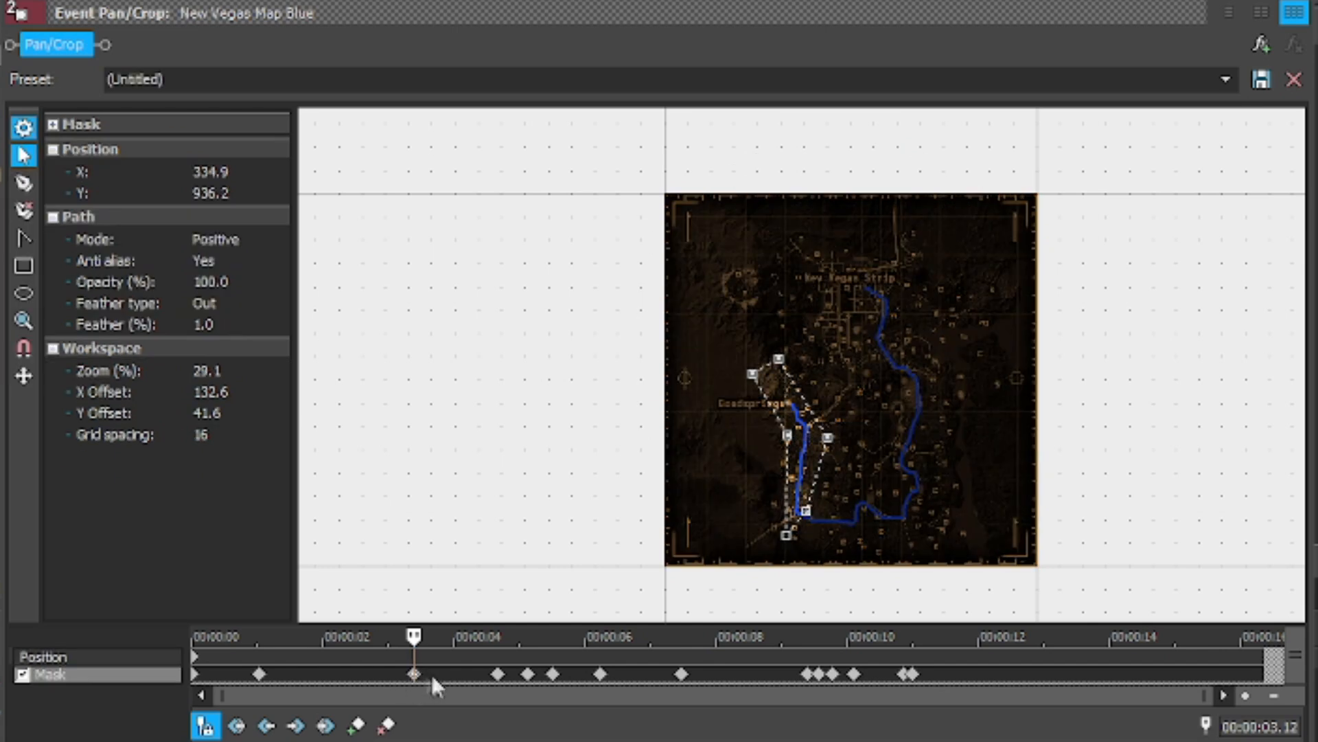
left_click(413, 656)
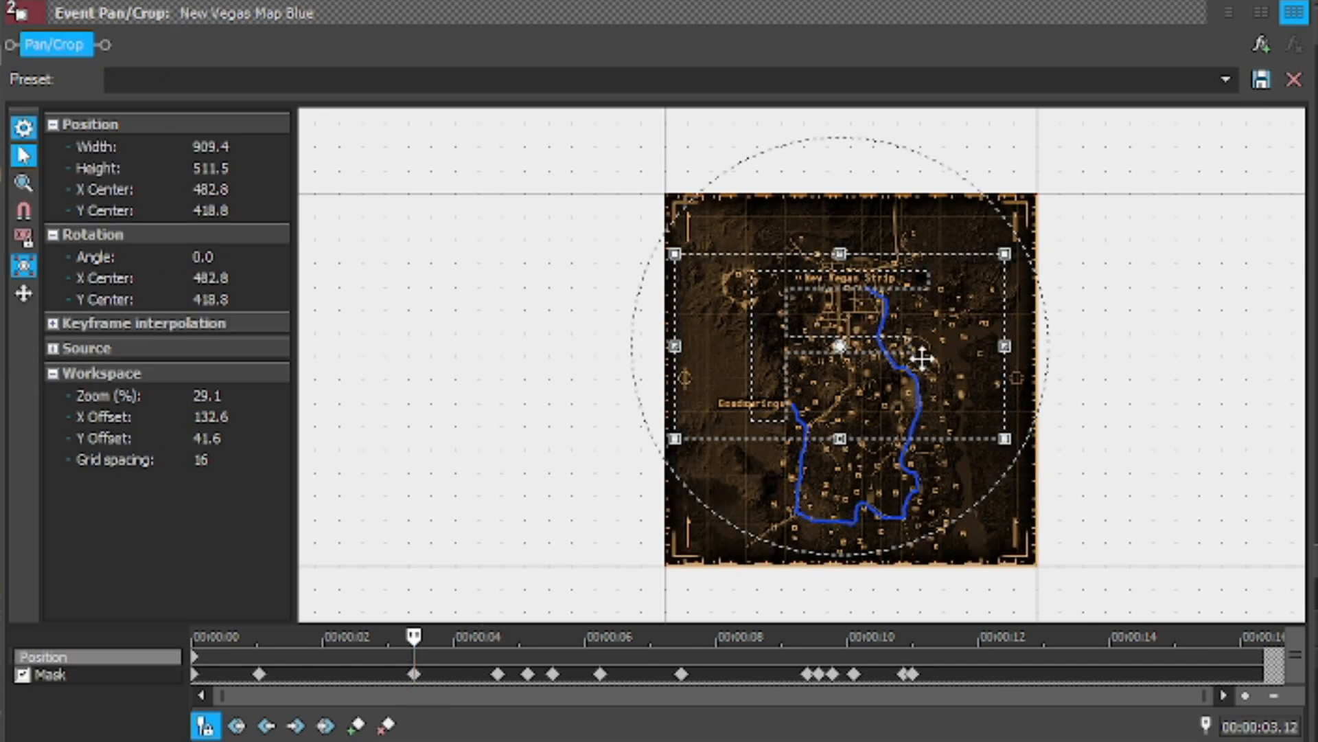
left_click_drag(922, 376, 922, 476)
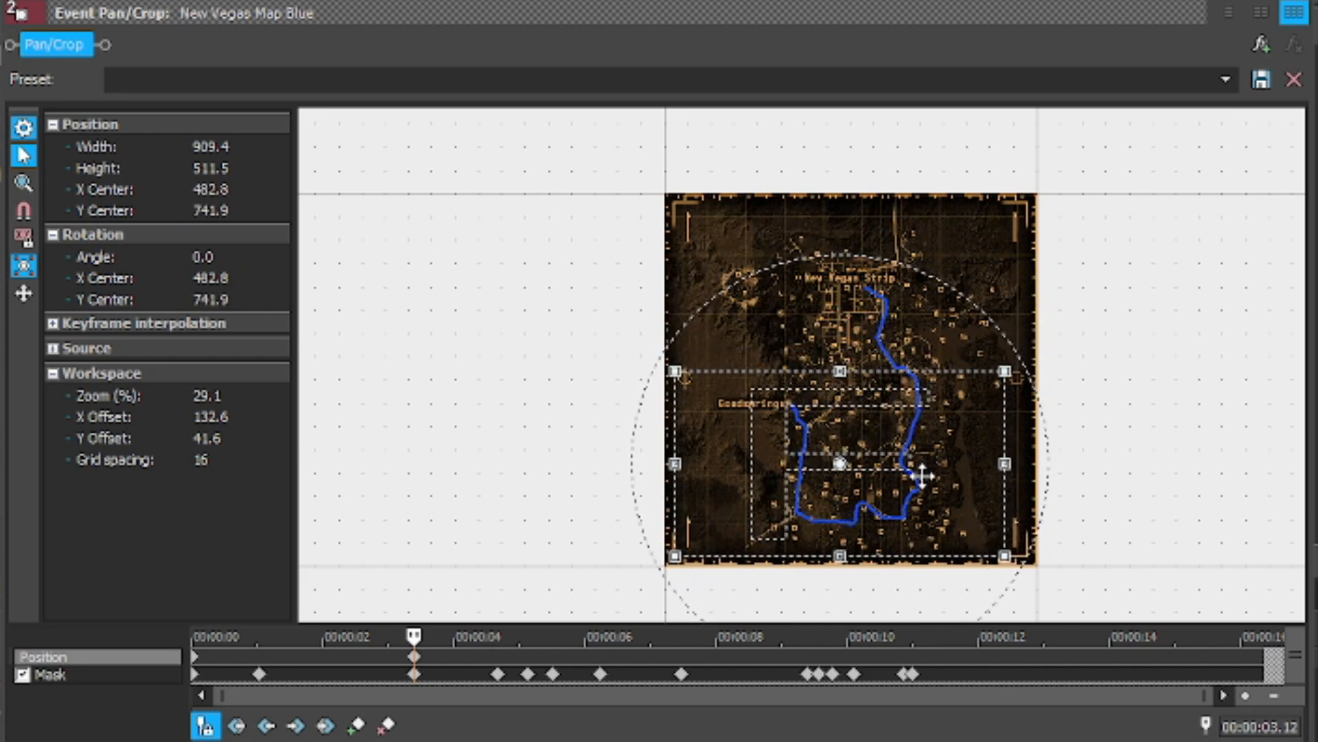
left_click_drag(922, 476, 920, 475)
- Check the mask keyframes up to 00:00:07.14, and there shift the crop frame east to about X 534.3, Y 738.5
left_click(499, 674)
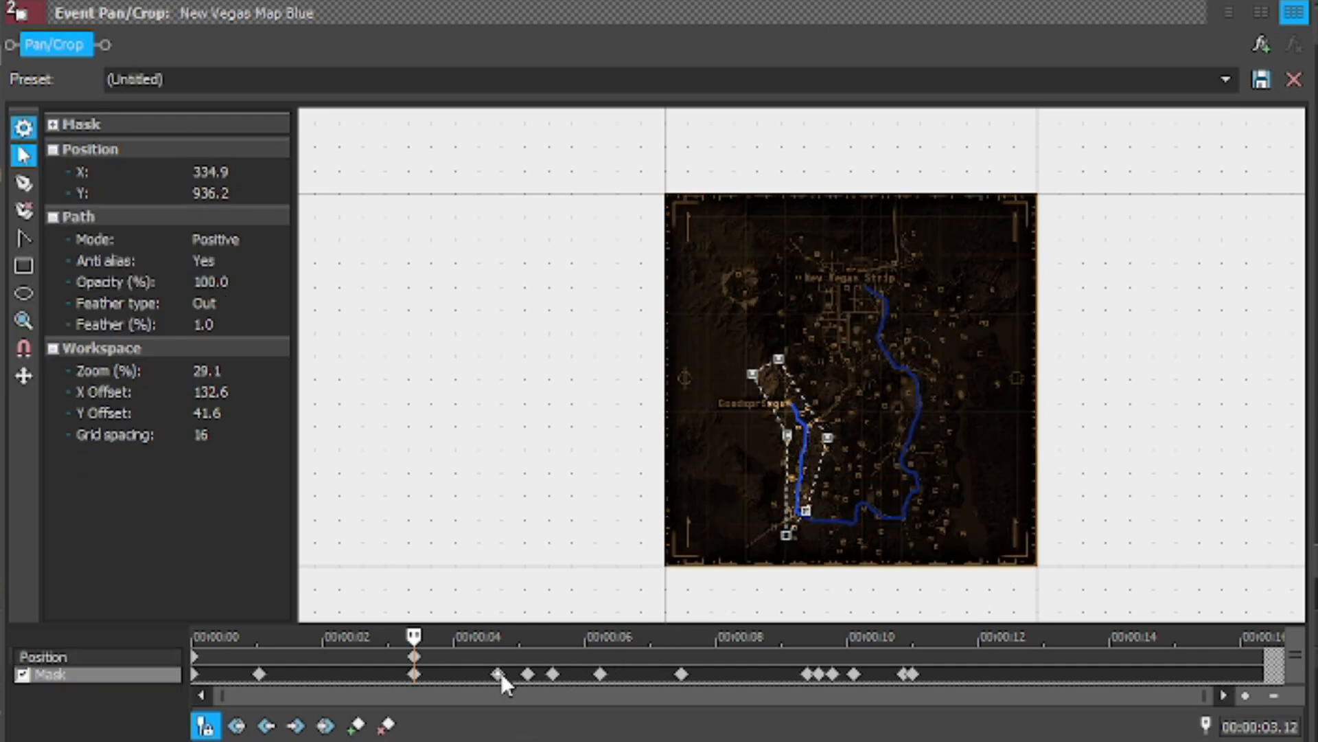
left_click(552, 673)
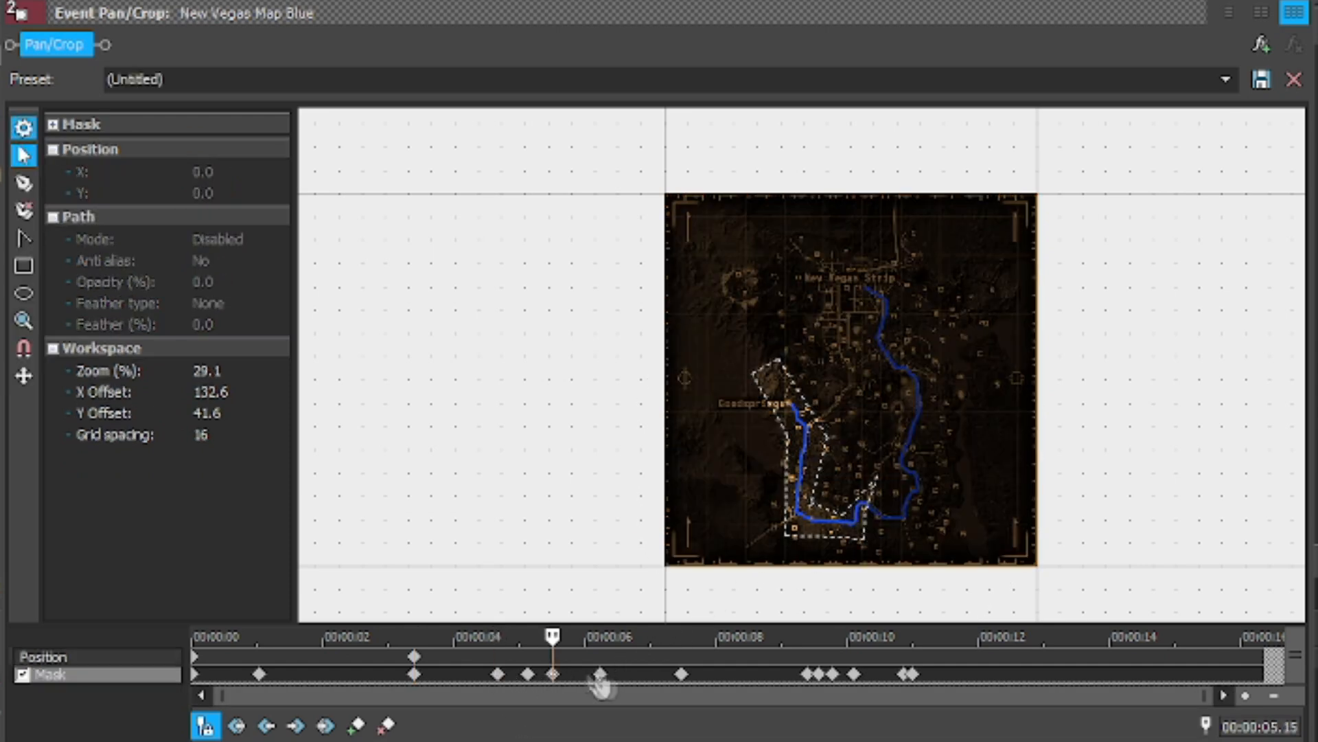
left_click(681, 673)
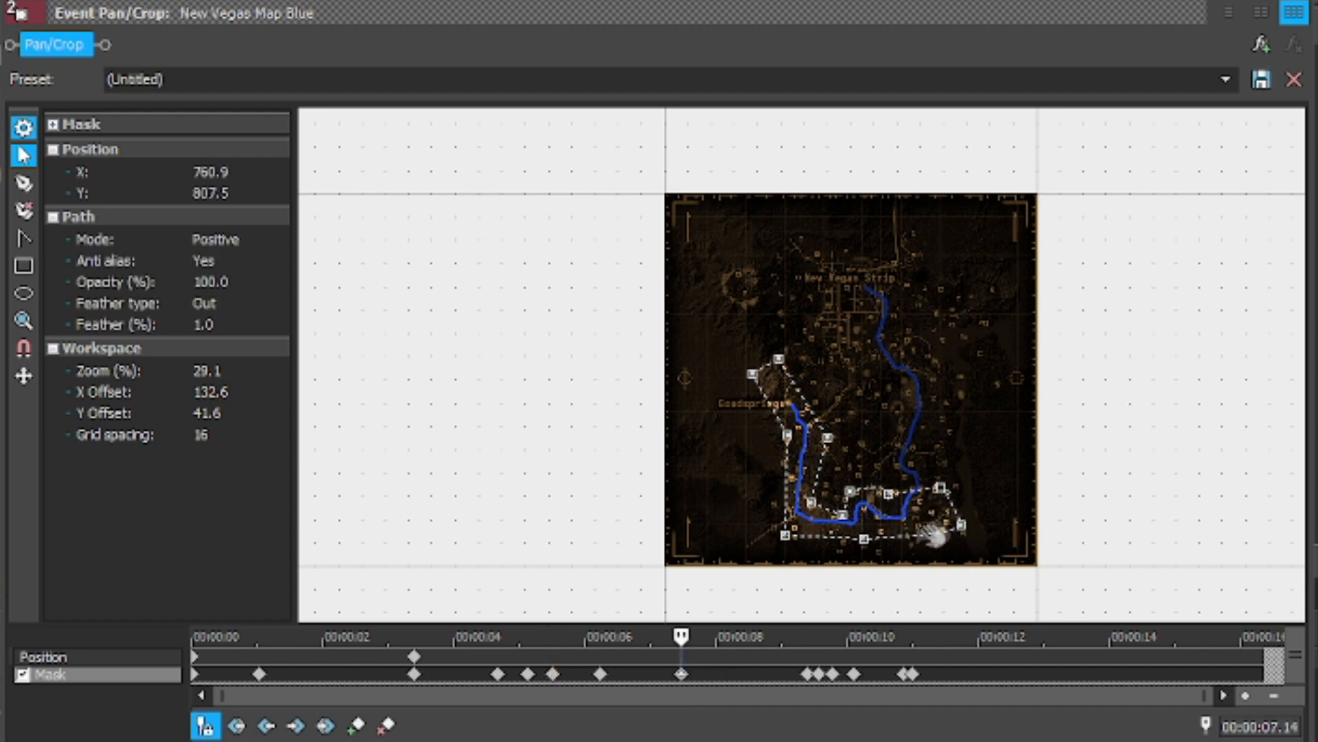
left_click(601, 674)
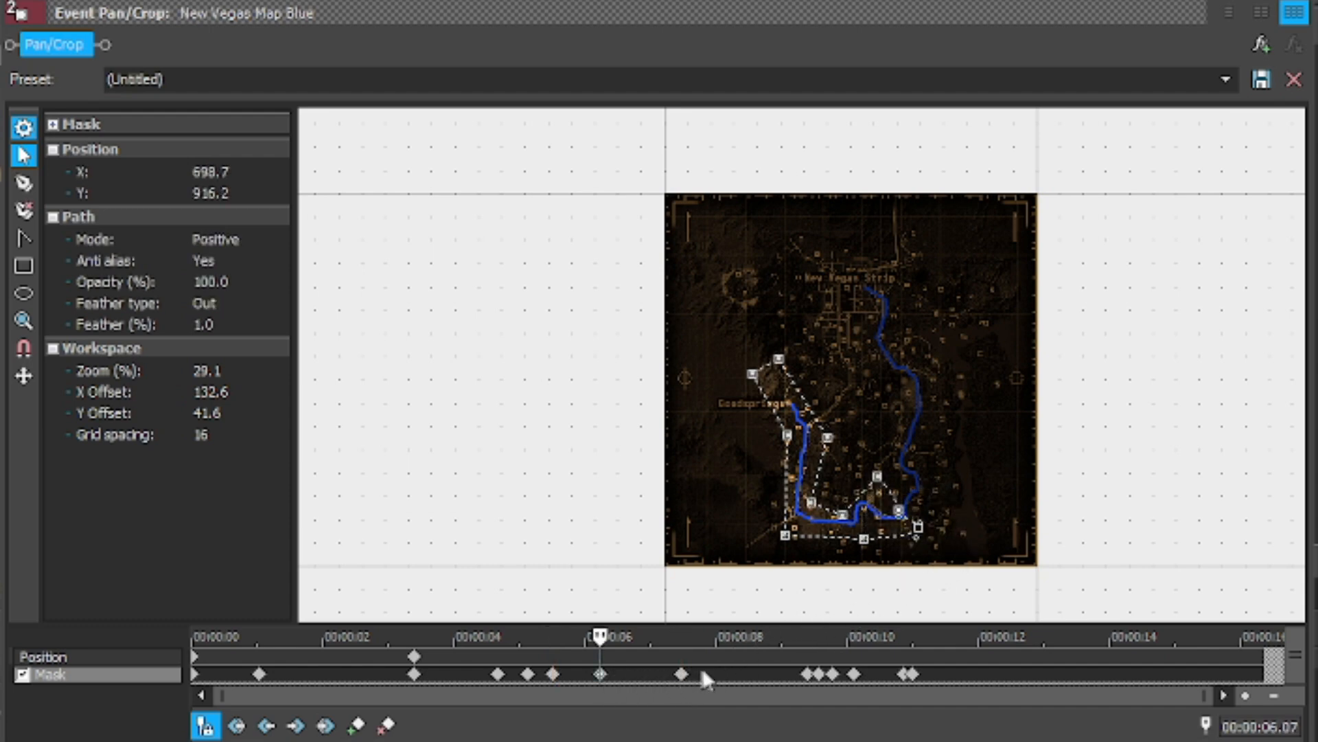
left_click(681, 674)
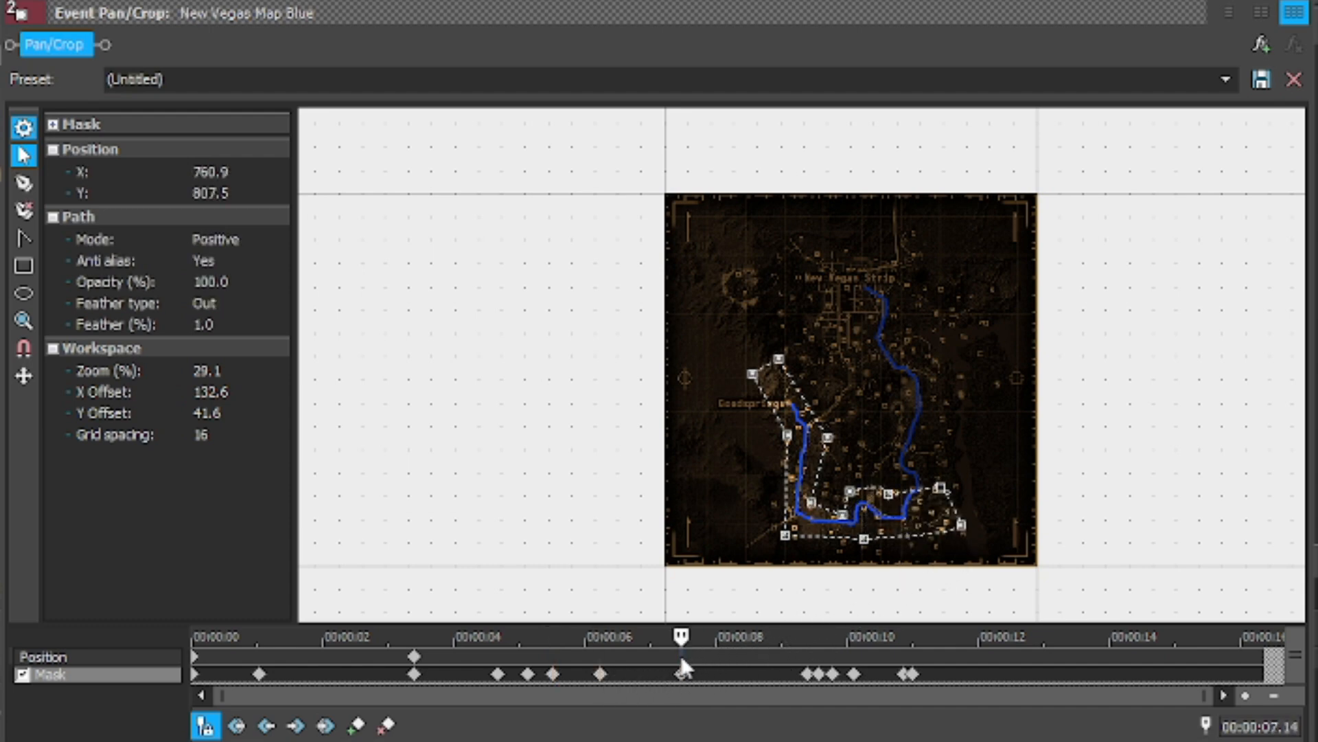
left_click(681, 656)
left_click_drag(776, 500, 796, 500)
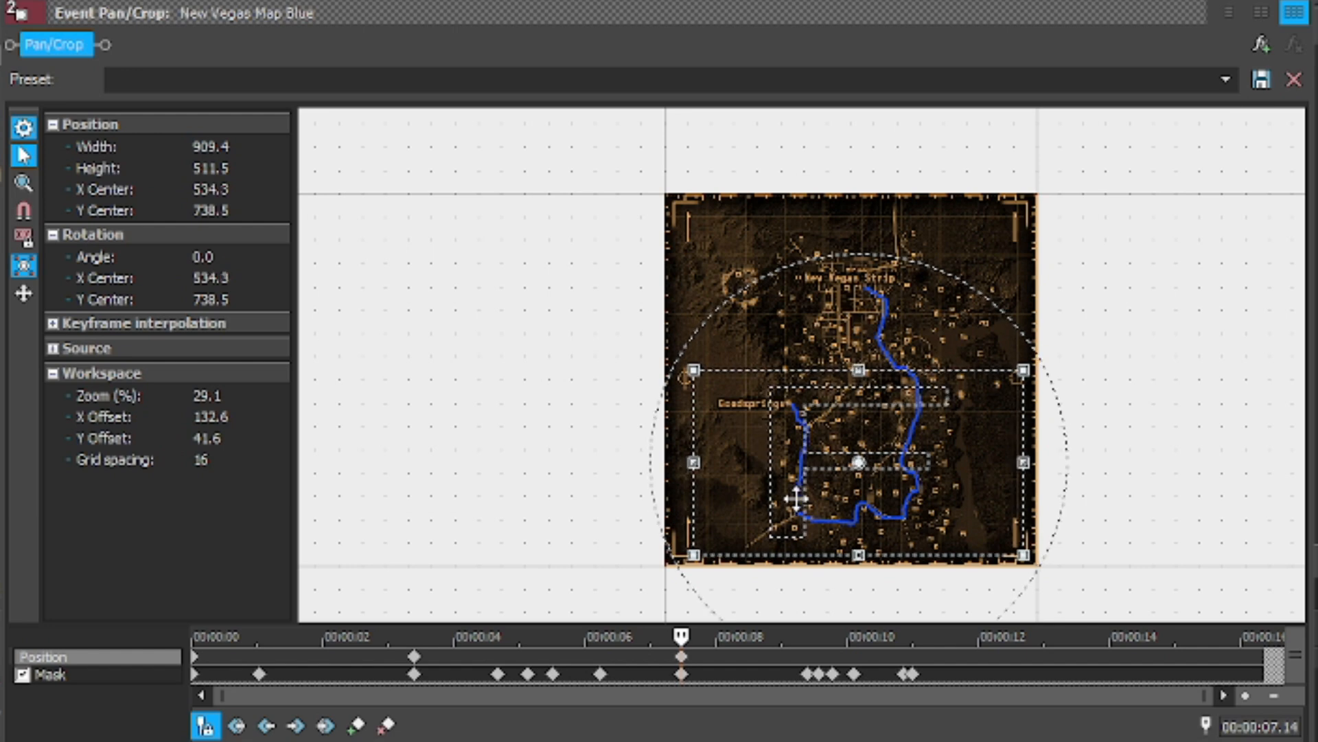
- At the 00:00:10.26 mask keyframe, move the crop frame north over the New Vegas Strip to about X 513.7, Y 356.9, and close Pan/Crop
left_click(807, 674)
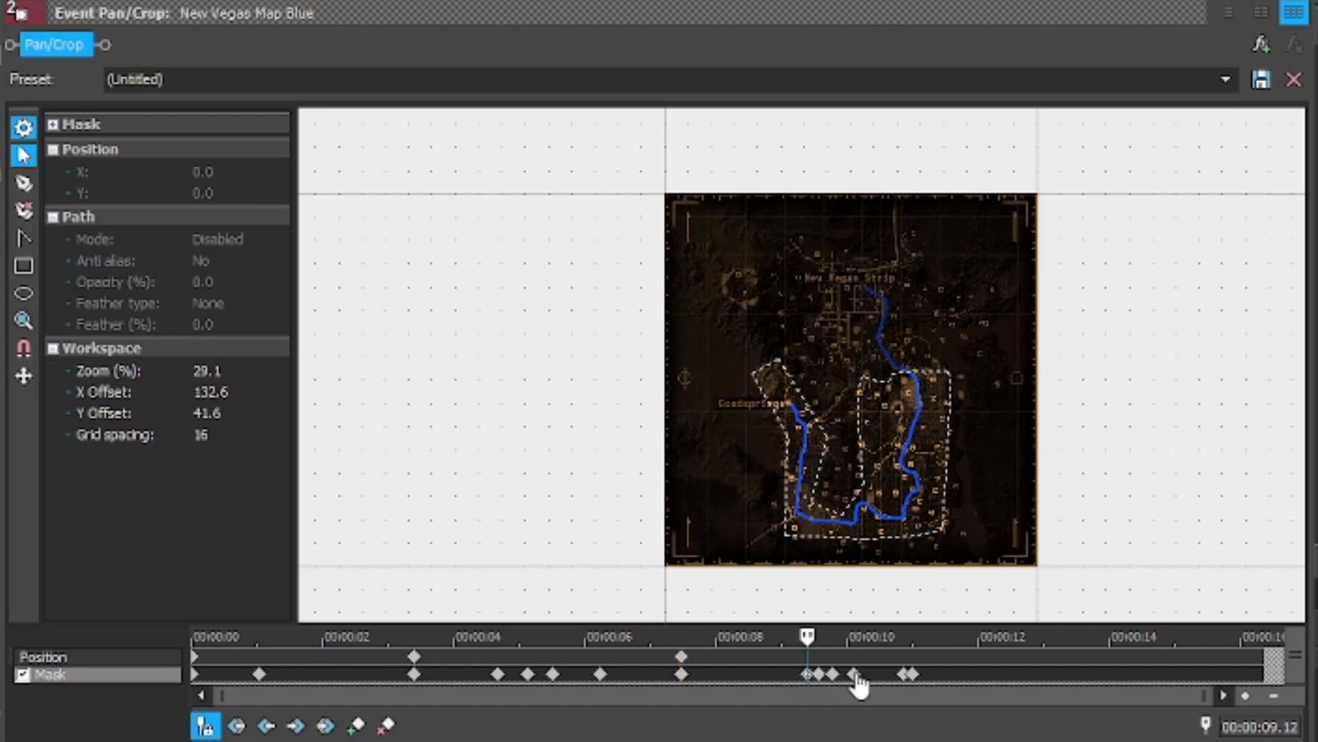
left_click(905, 674)
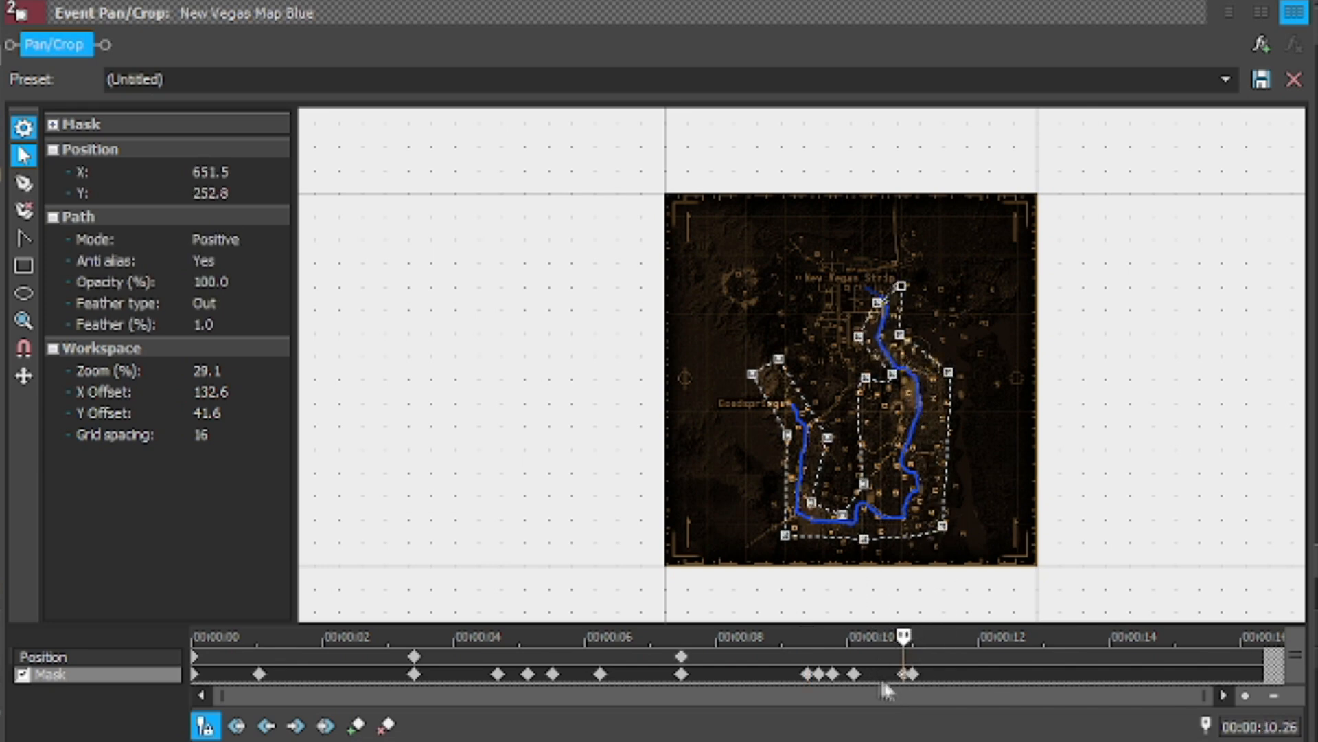
left_click(903, 657)
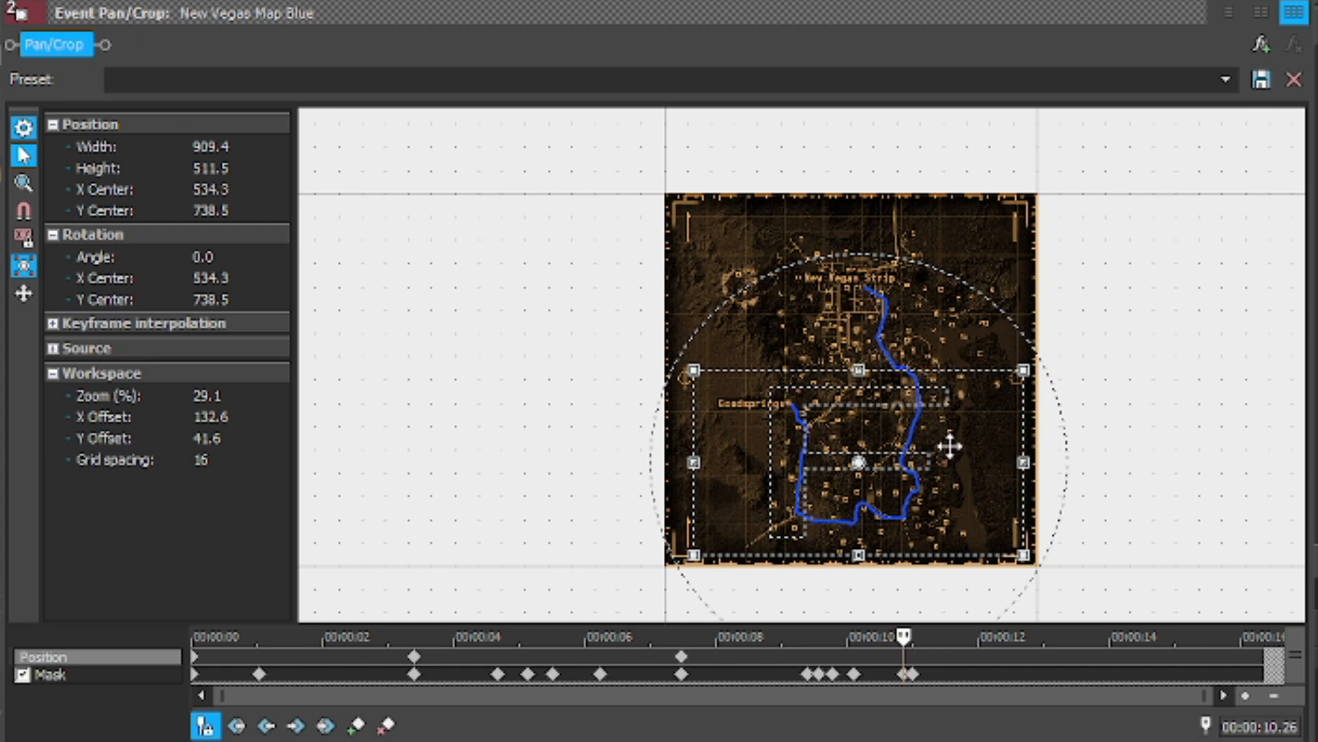
left_click_drag(951, 428, 942, 303)
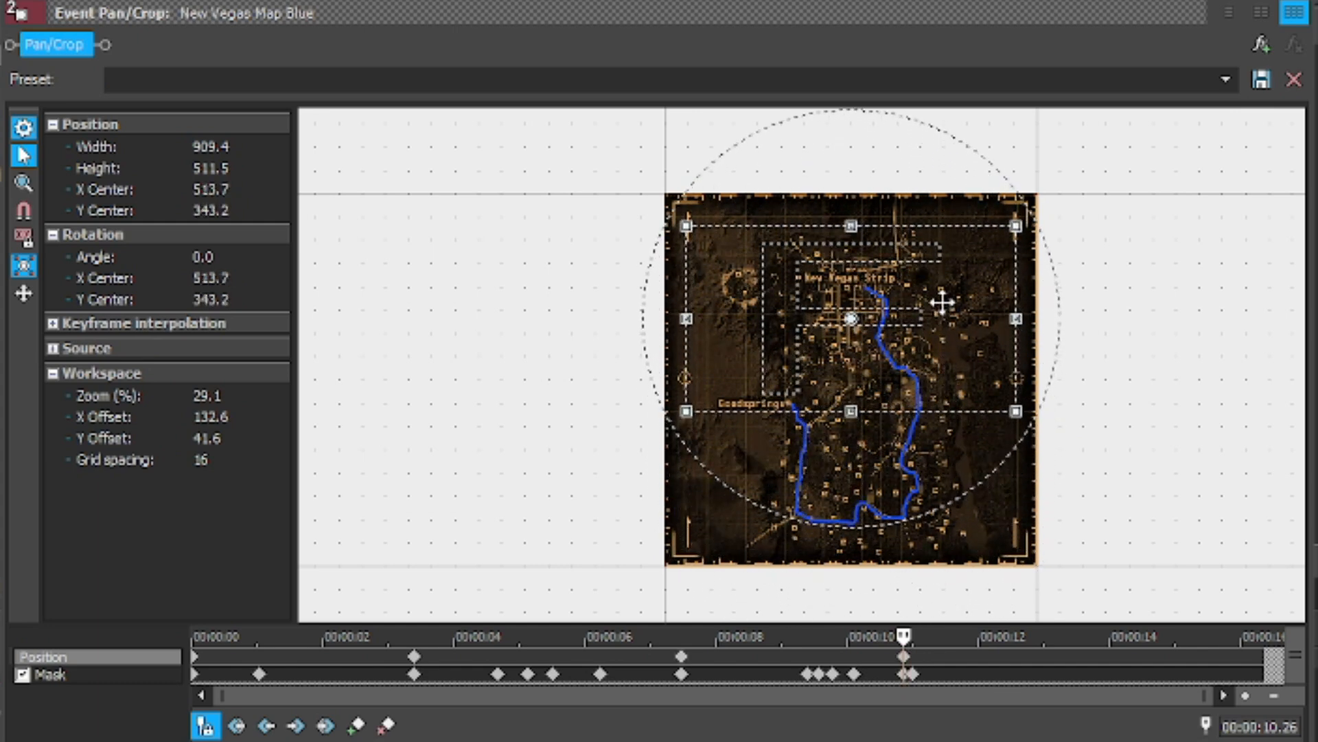
left_click_drag(942, 302, 943, 307)
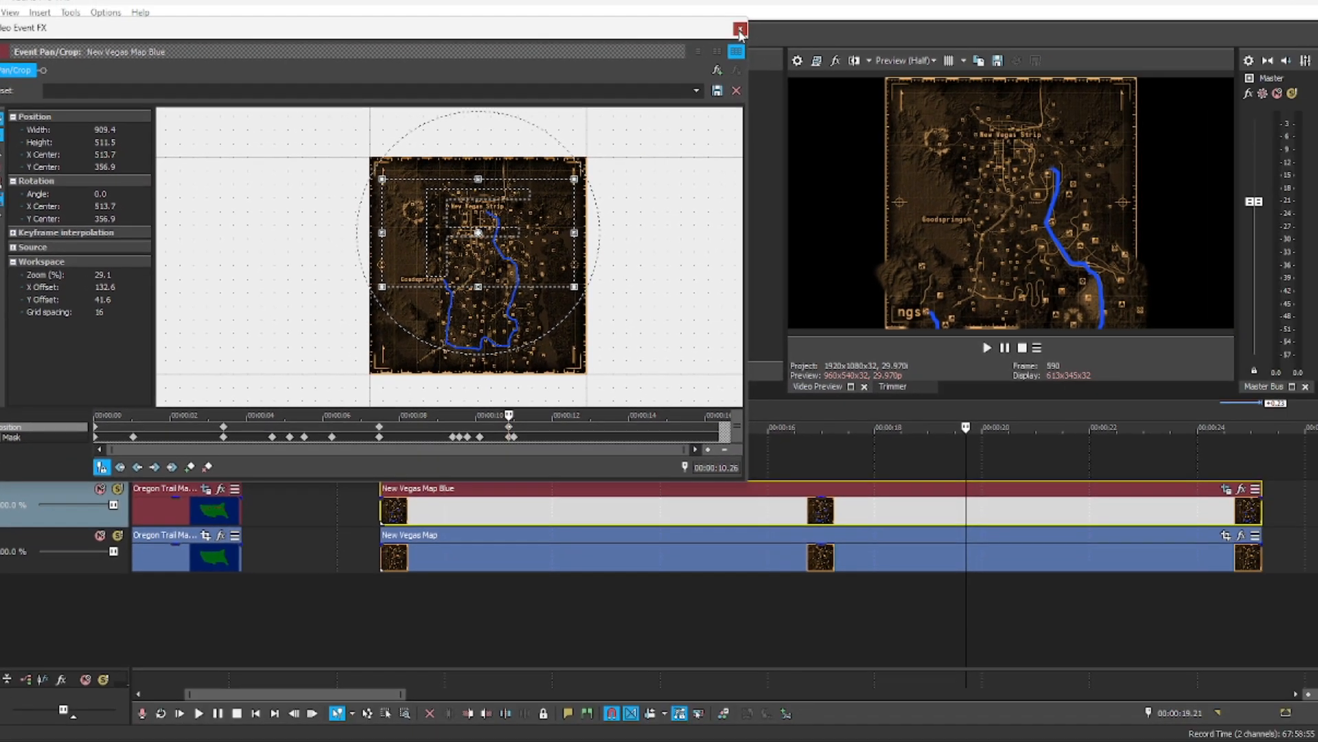
left_click(739, 30)
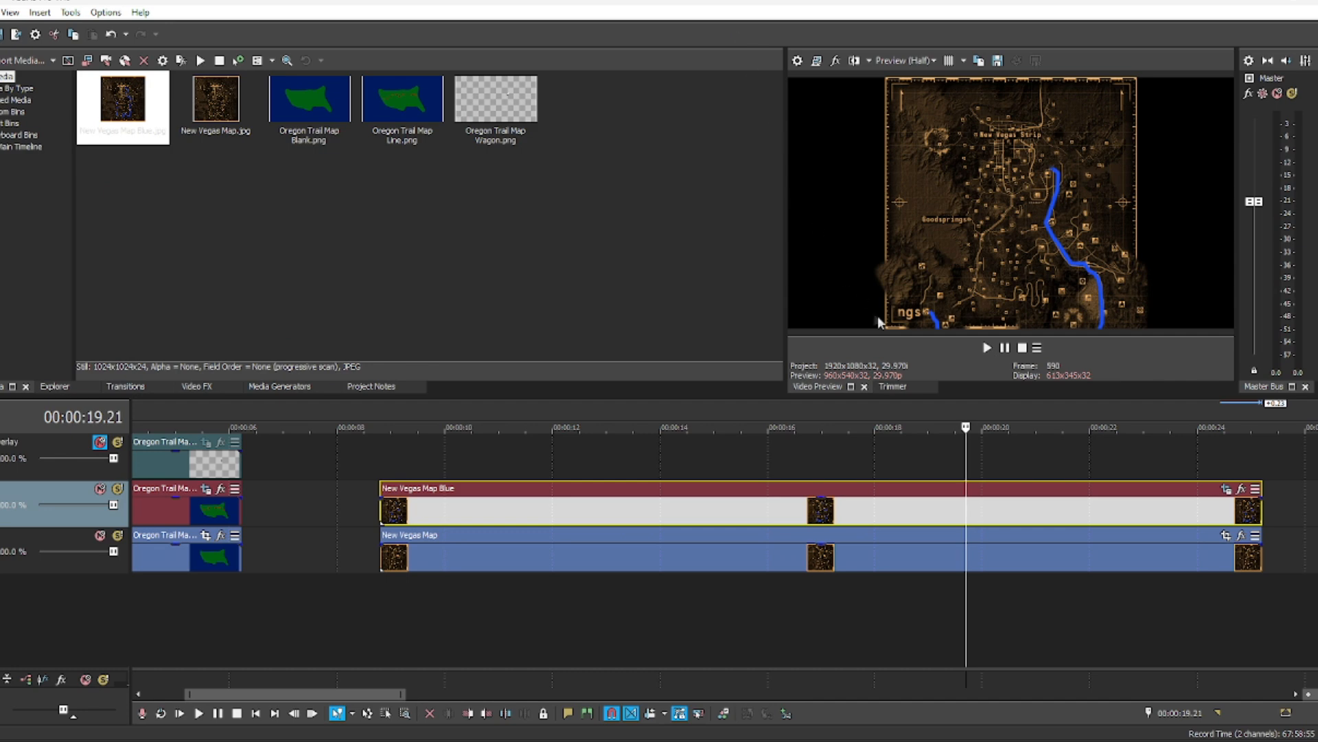
- Check the New Vegas Map Blue event at several points in the preview, comparing it with the Overlay track muted and unmuted
left_click(855, 511)
left_click(796, 516)
left_click(748, 521)
left_click(671, 524)
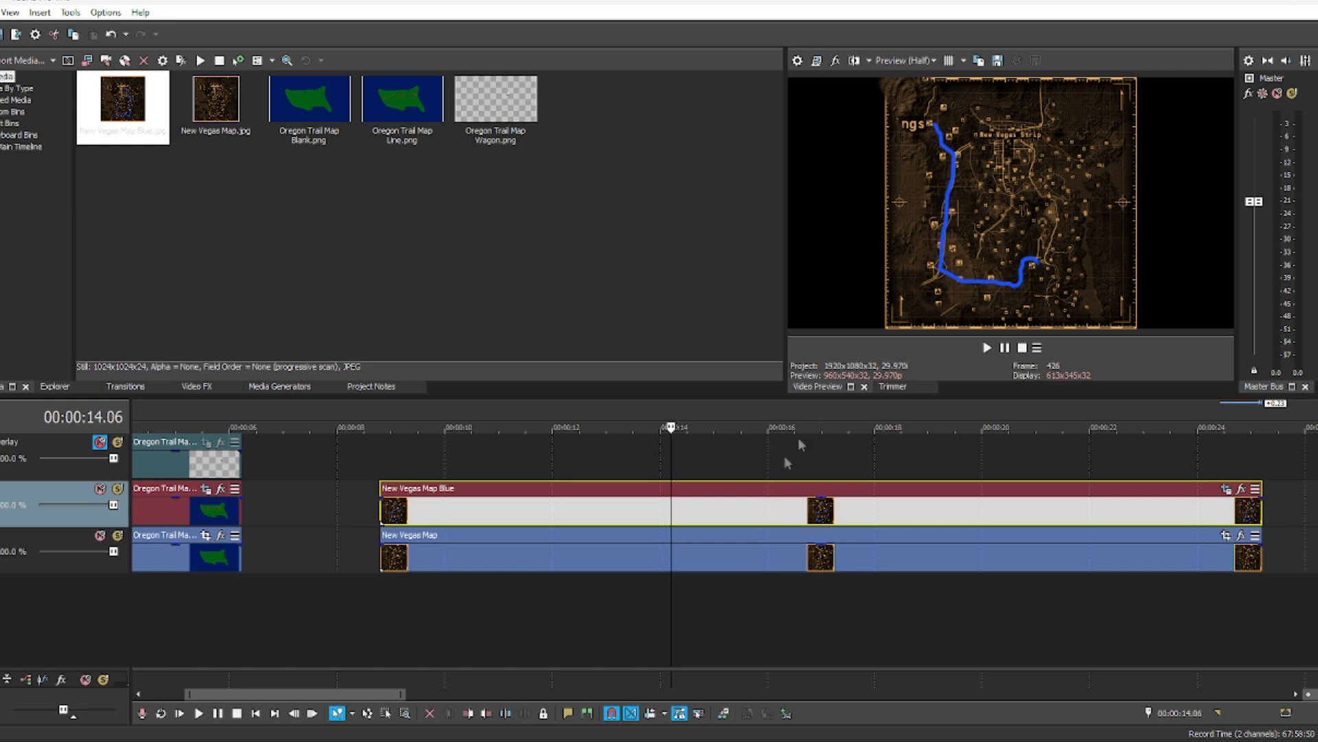
left_click(100, 489)
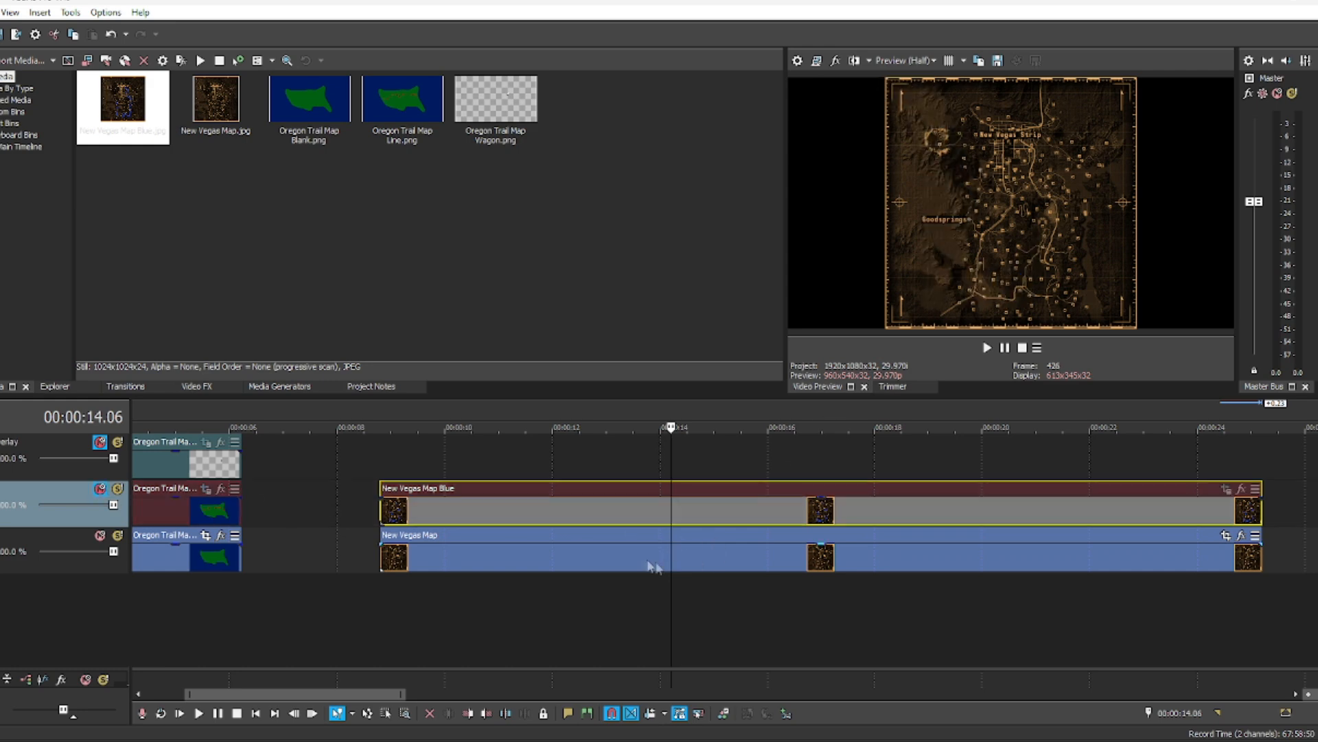
left_click(101, 490)
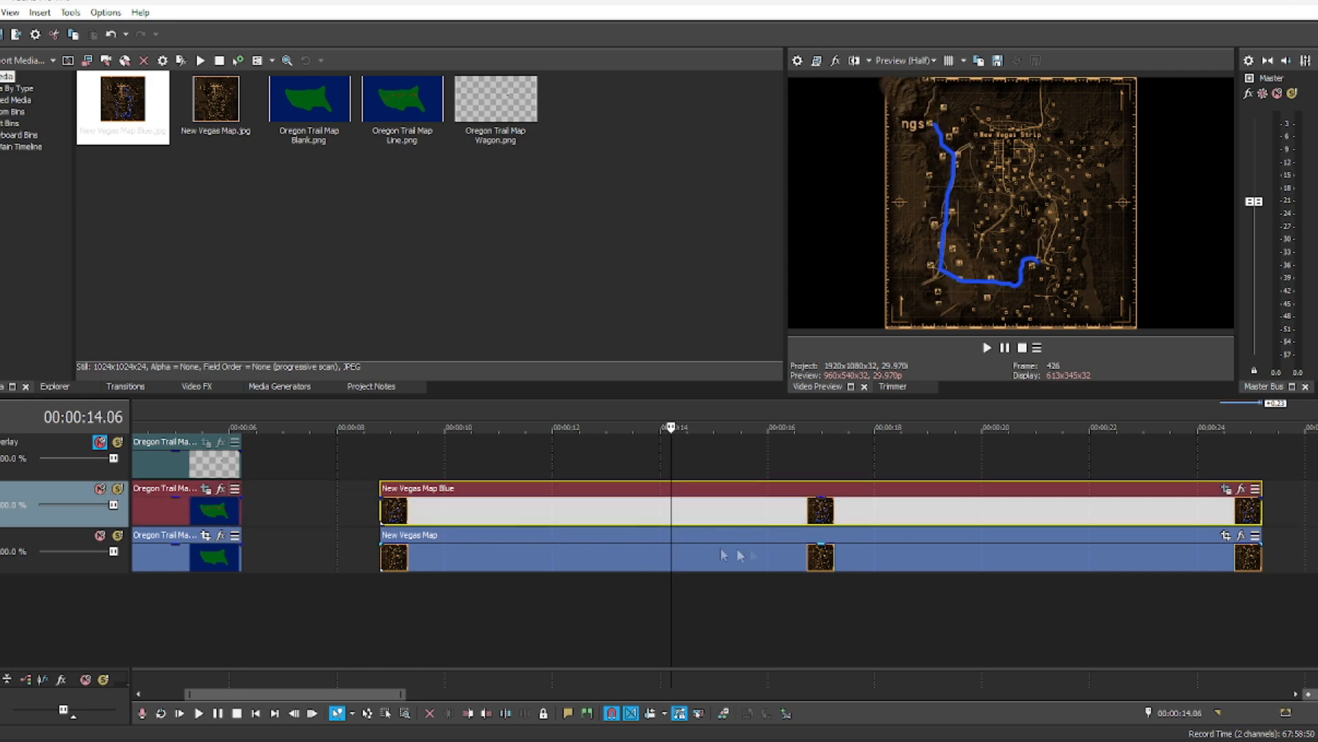
left_click(795, 509)
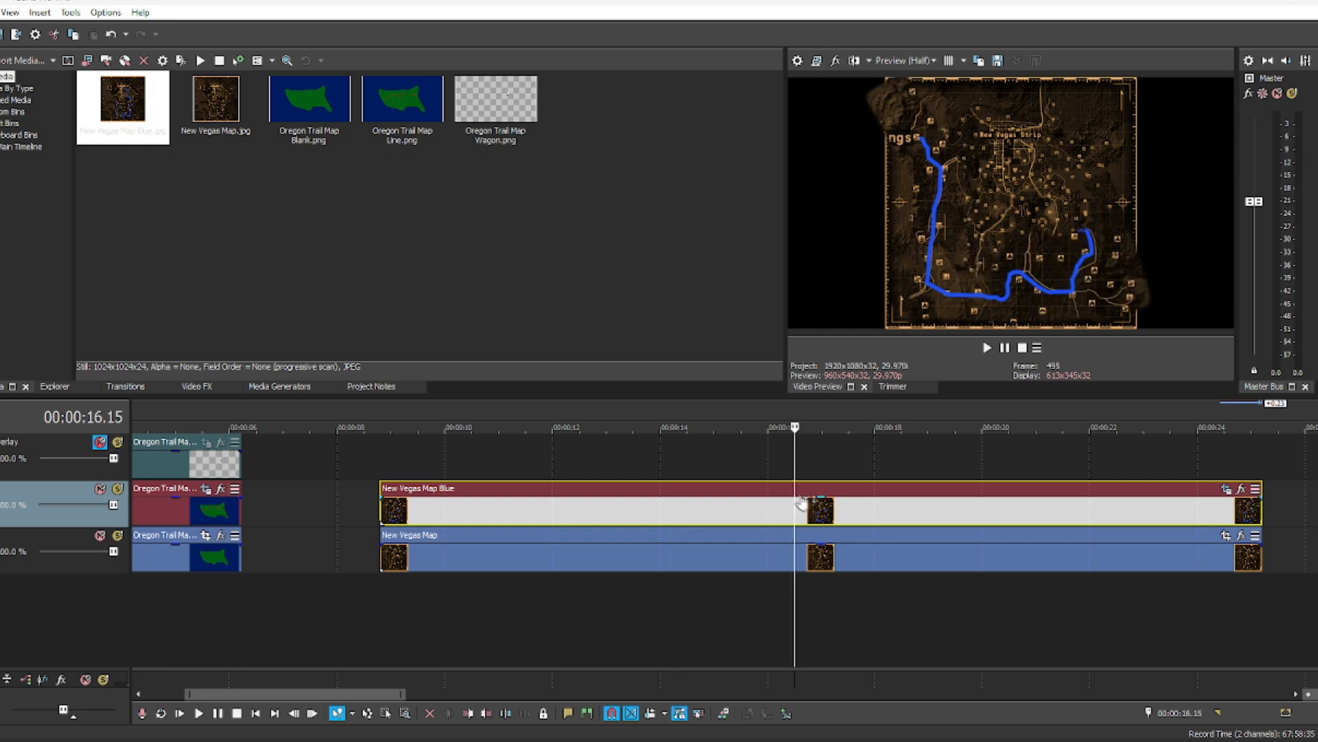
- Review the New Vegas Map Blue event's crop position keyframes at 00:00:00.00, 00:00:03.12, 00:00:07.14 and 00:00:10.26
left_click(1226, 489)
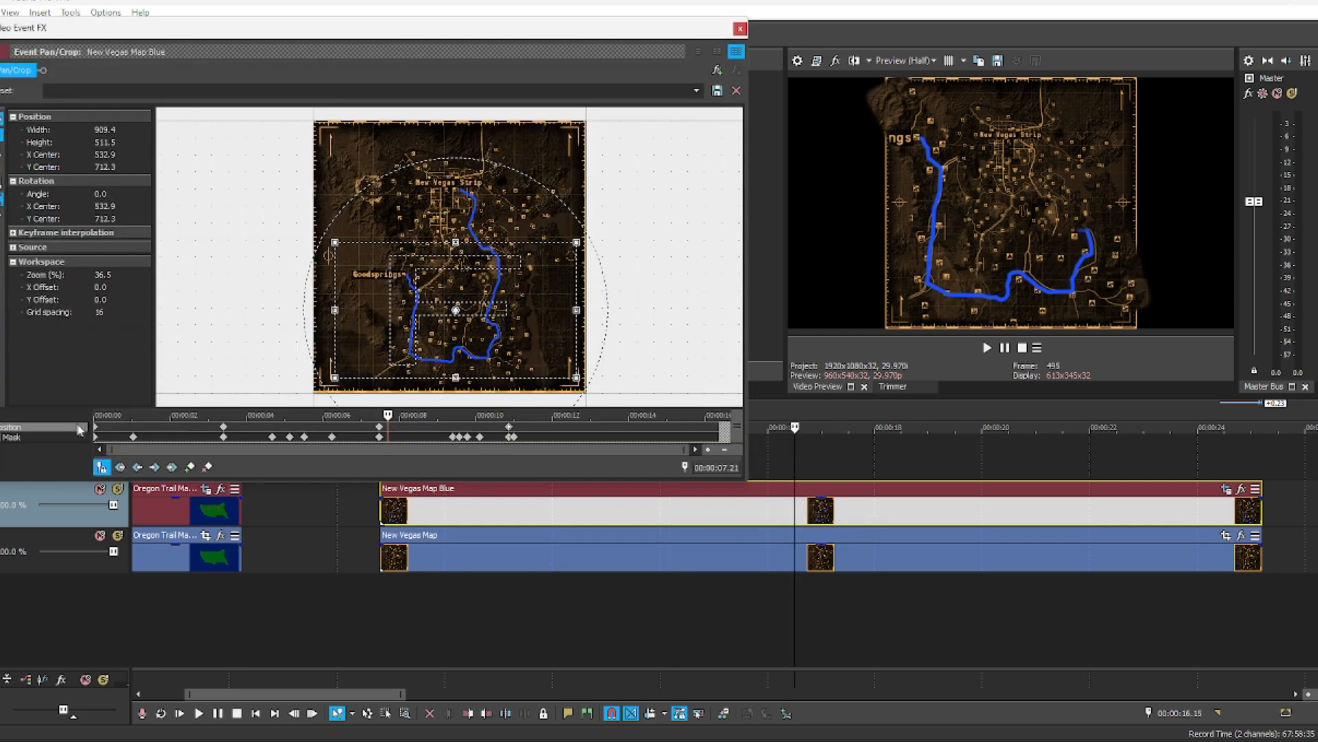
left_click(97, 430)
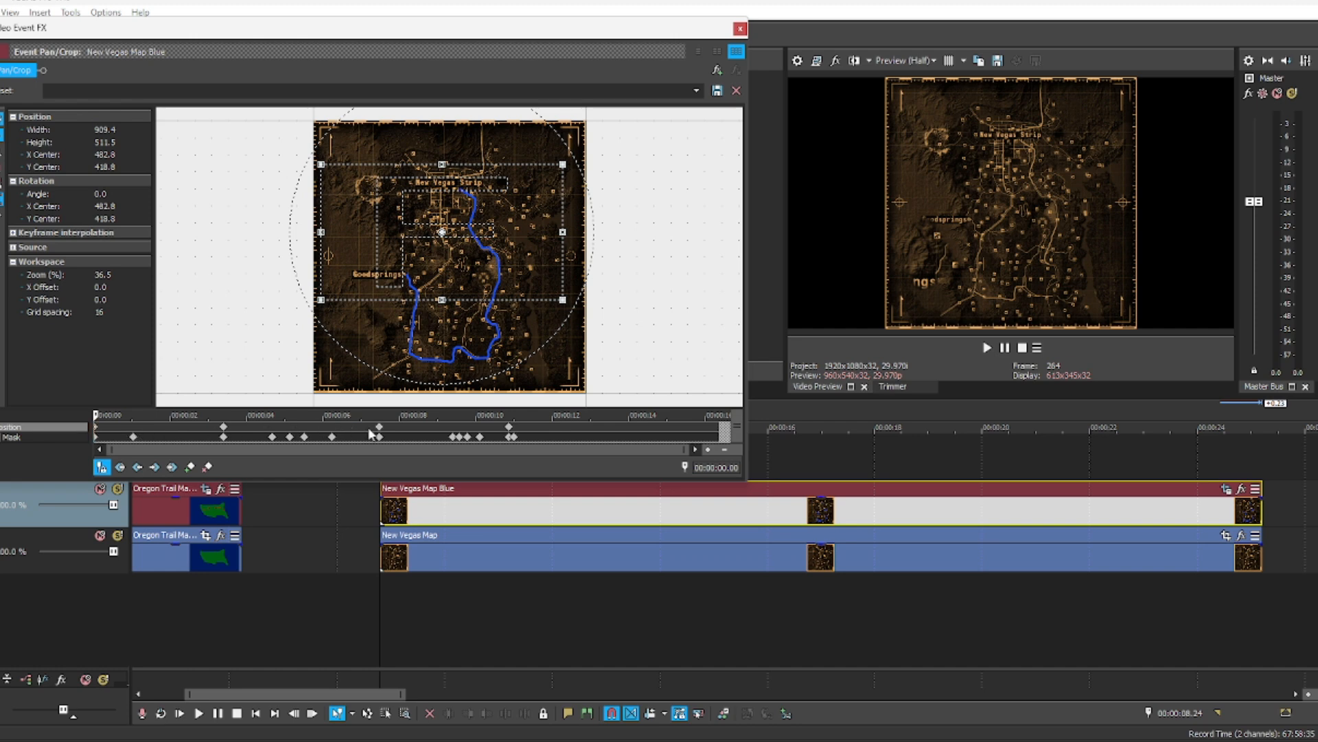
left_click(221, 434)
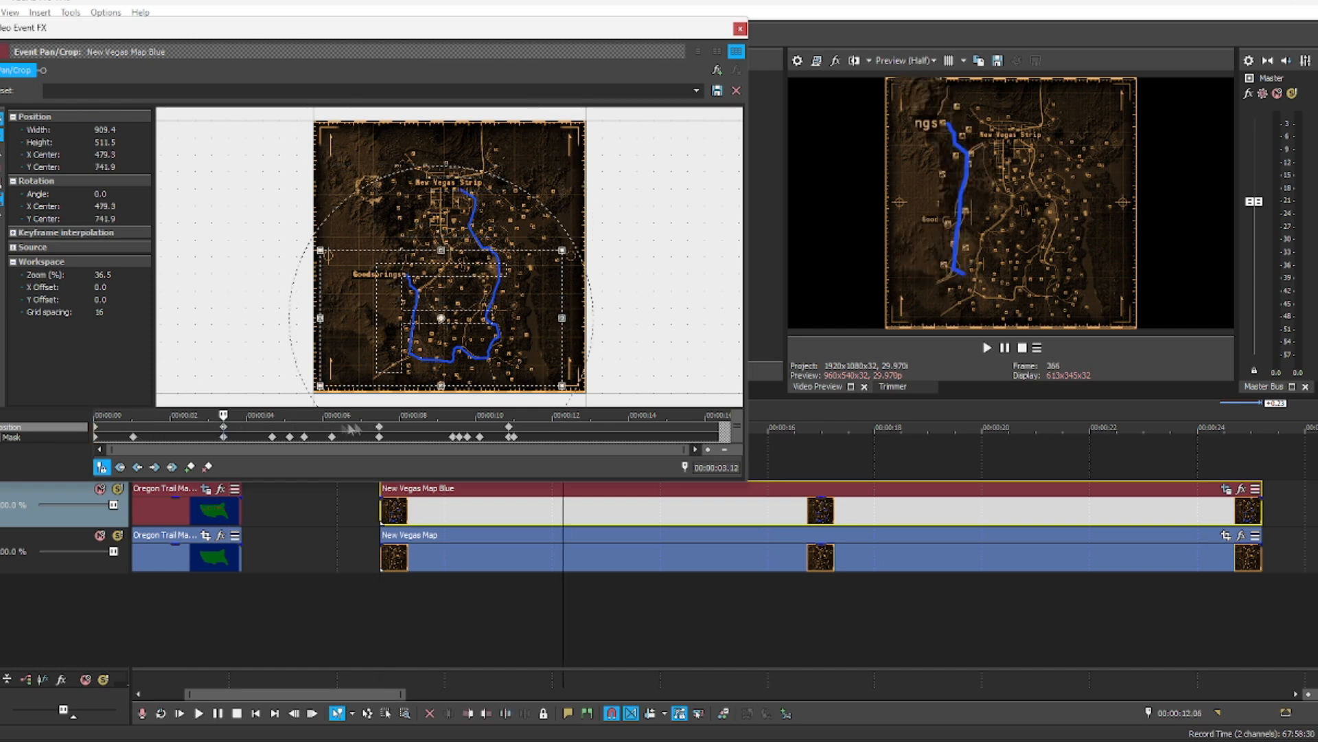
left_click(378, 431)
left_click(509, 427)
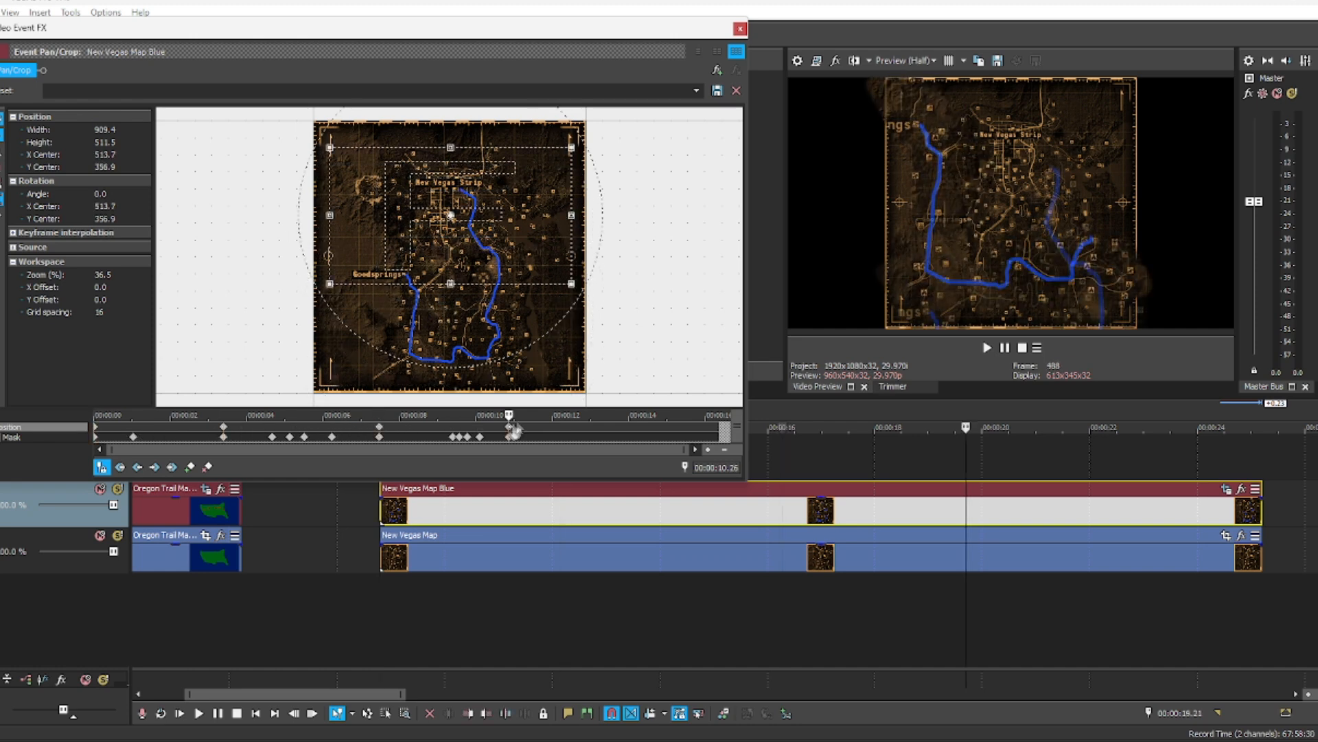
left_click(740, 31)
- Paste the New Vegas Map Blue event's attributes onto the New Vegas Map event and turn off its mask in Pan/Crop
left_click(752, 516)
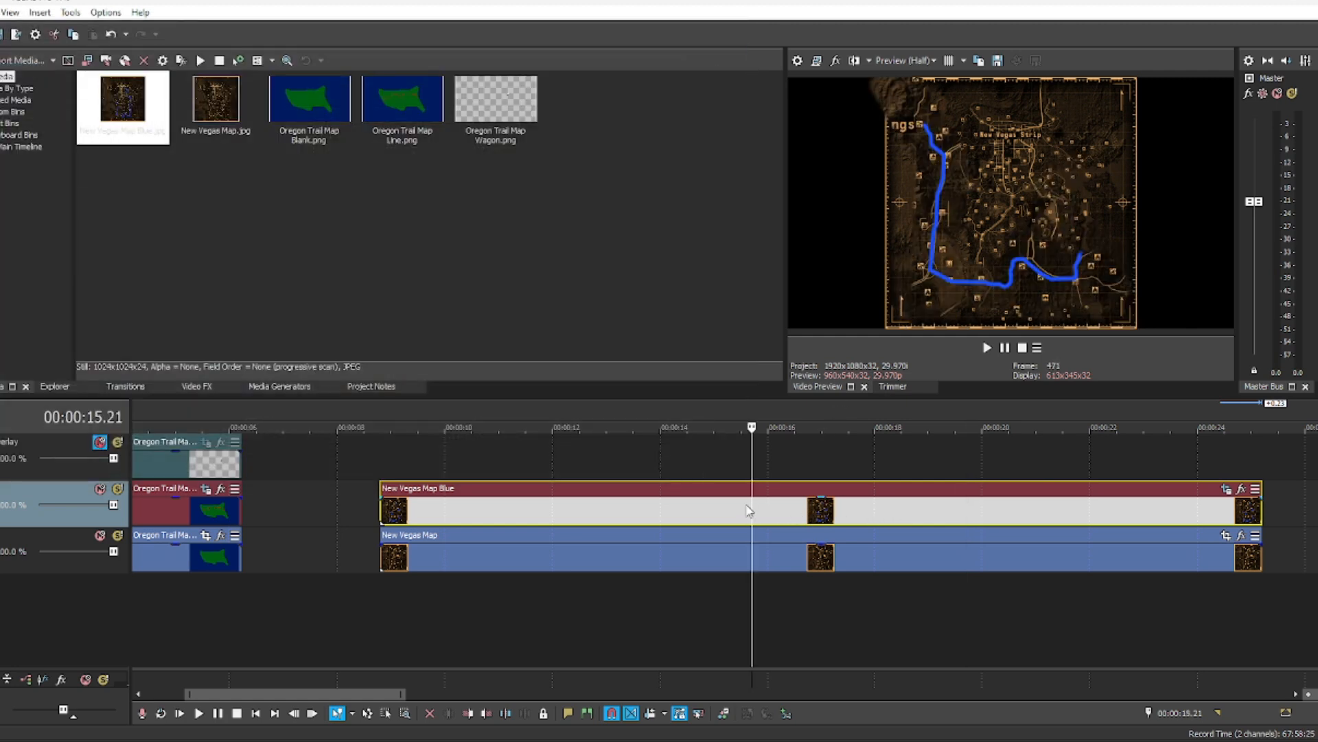
left_click(771, 557)
right_click(775, 556)
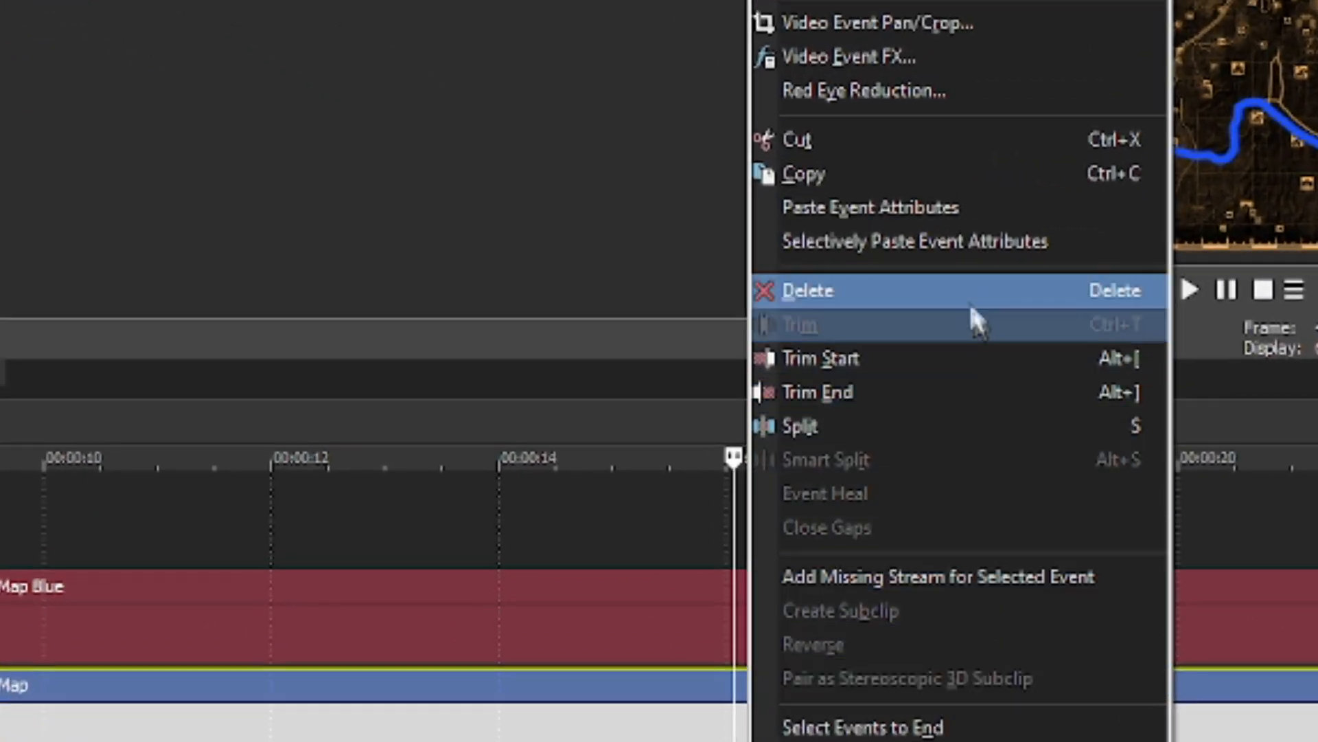
left_click(899, 212)
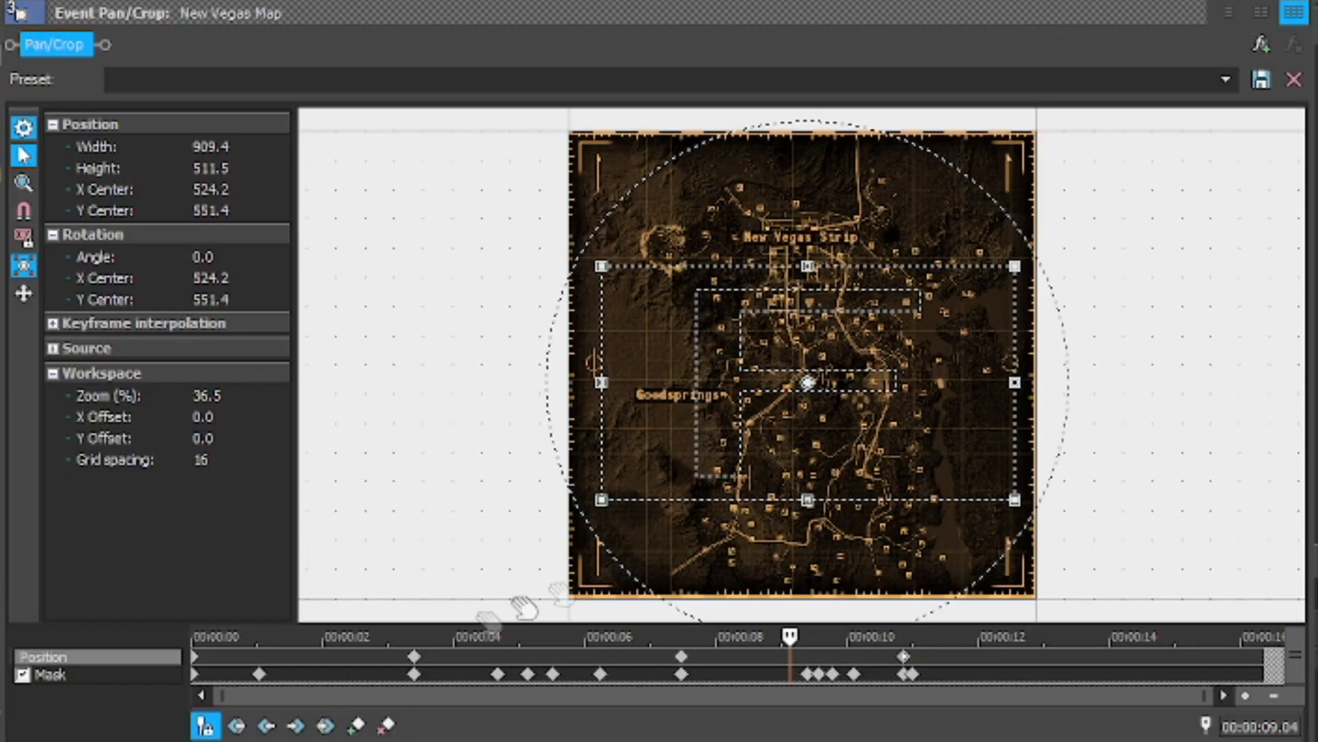
left_click(24, 675)
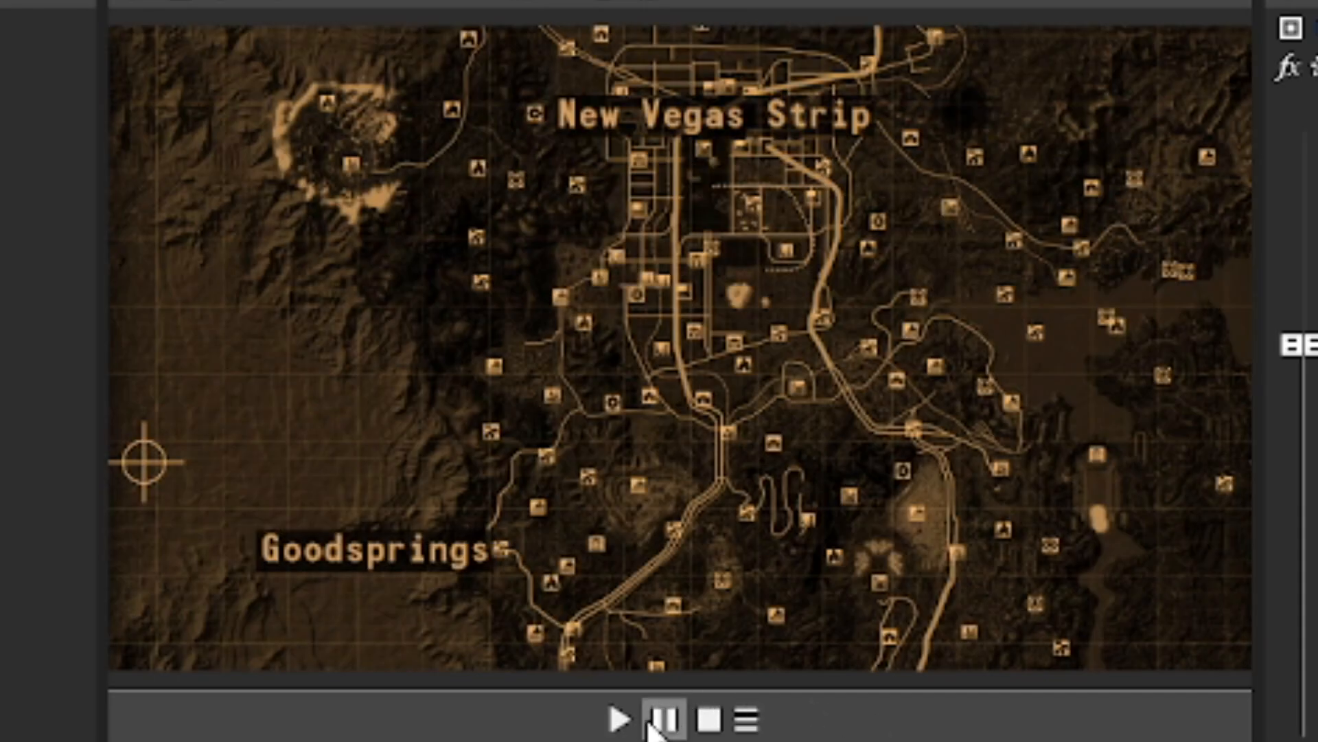
- Play back the zoomed New Vegas route animation and the Oregon Trail animation from the start of the timeline
left_click(663, 721)
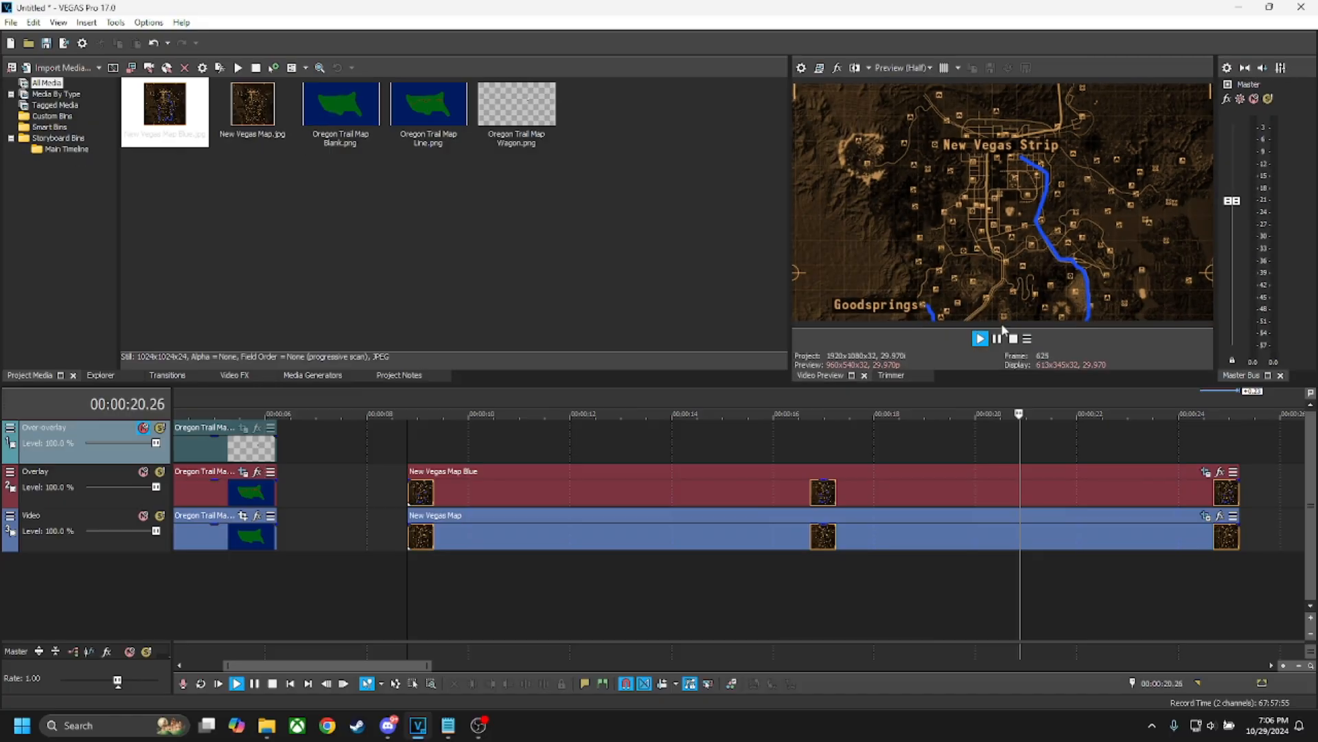
left_click(1002, 339)
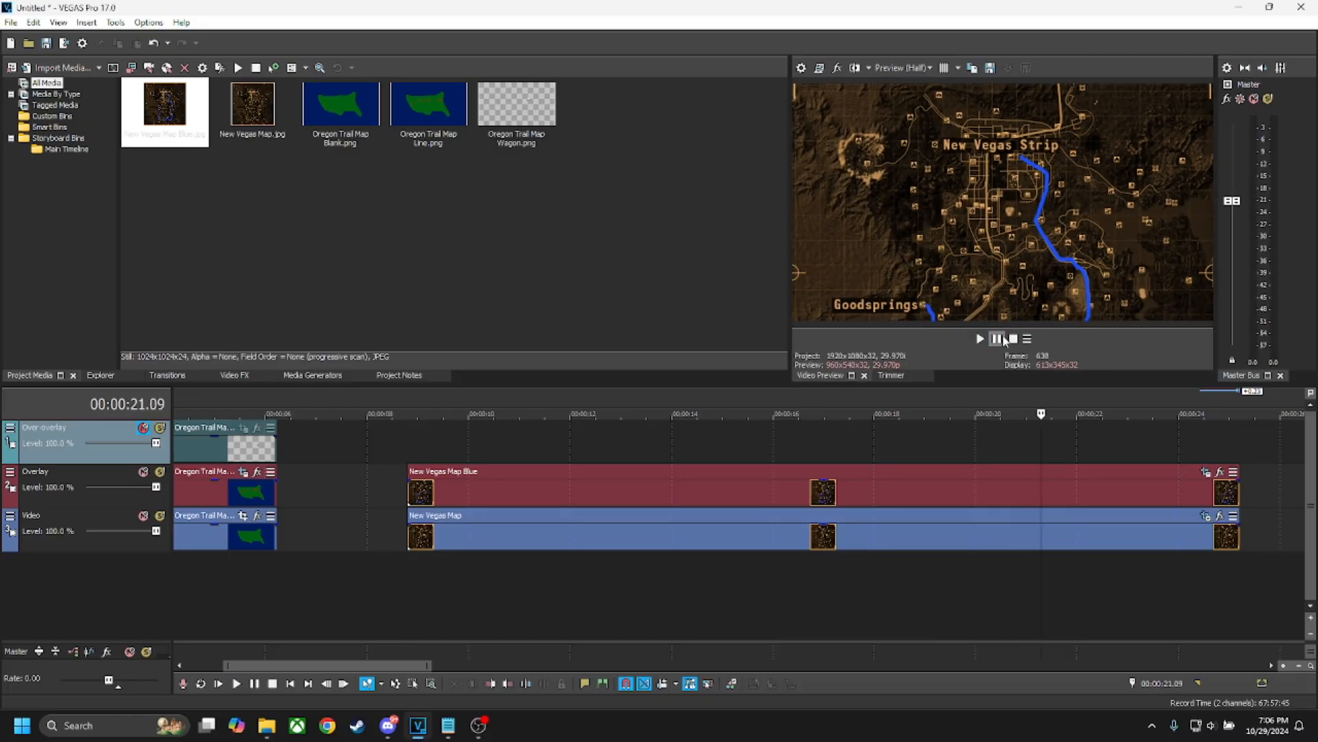
scroll(811, 460, "down", 6)
scroll(532, 492, "up", 2)
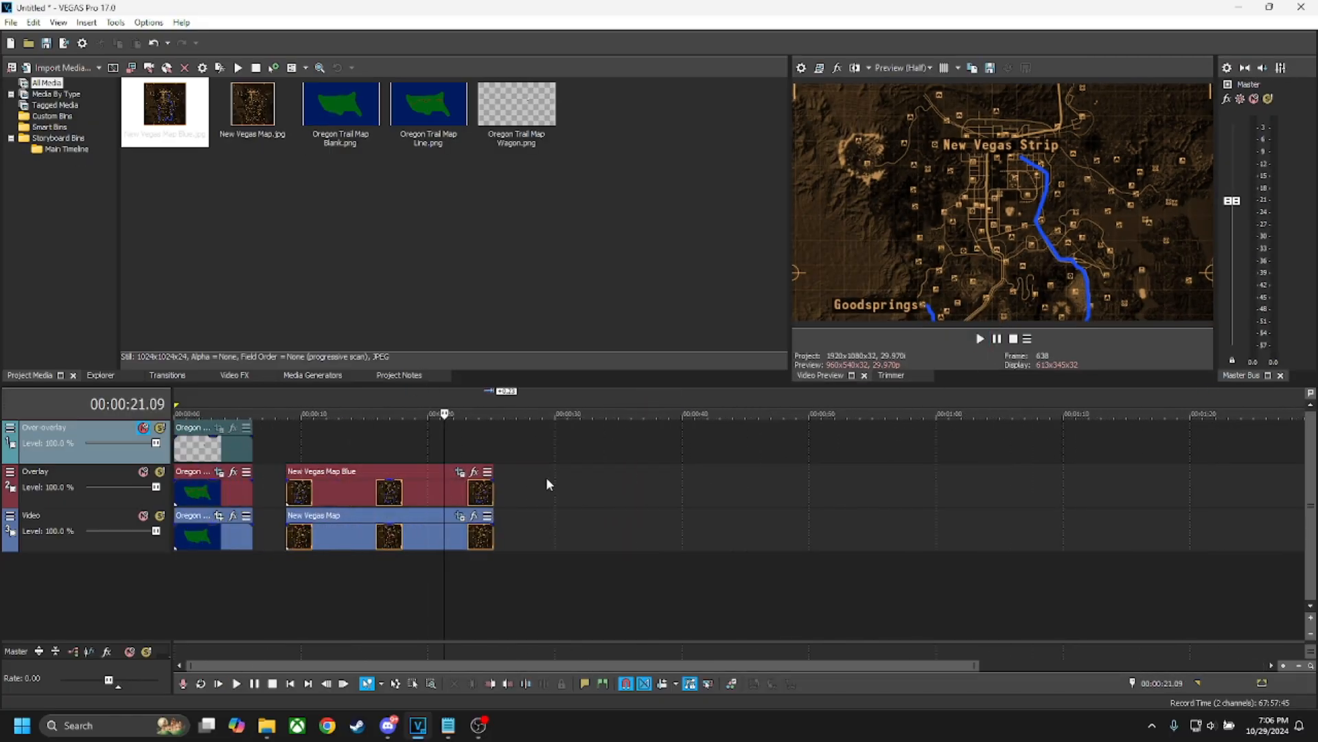
left_click(182, 454)
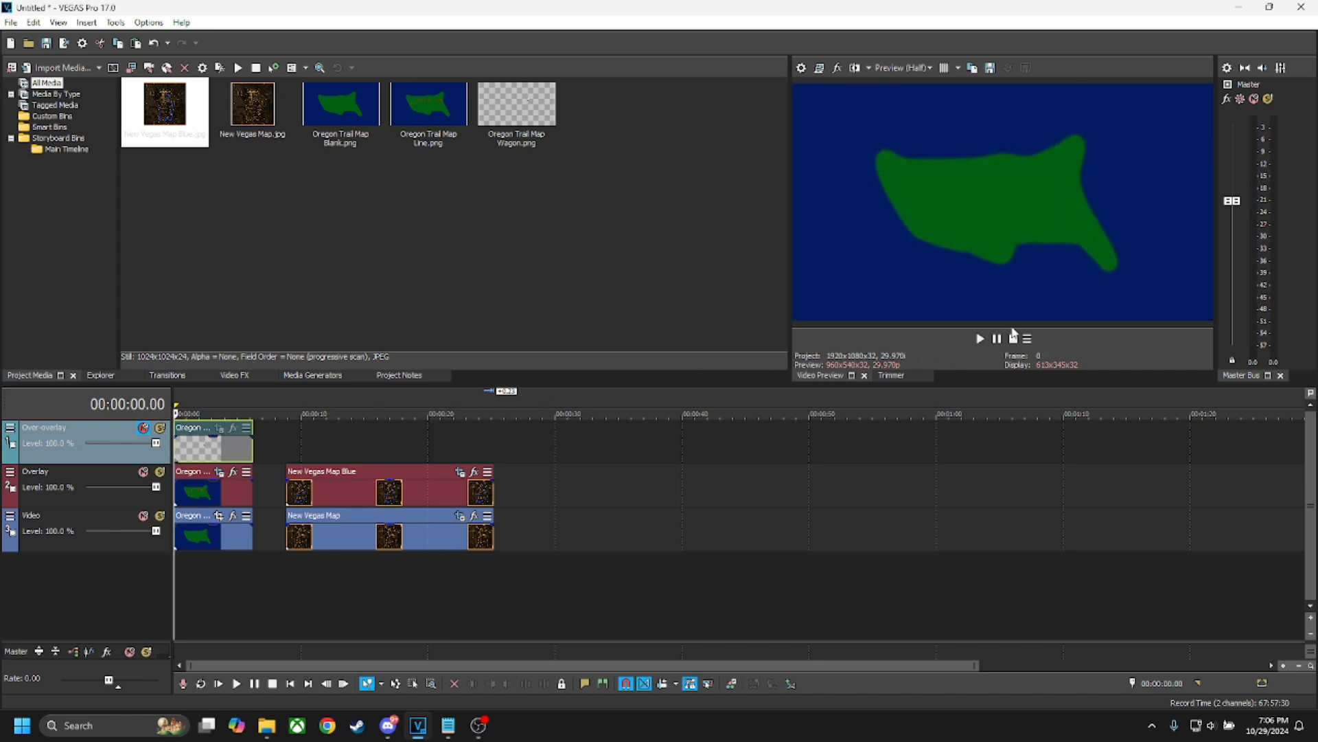
left_click(980, 338)
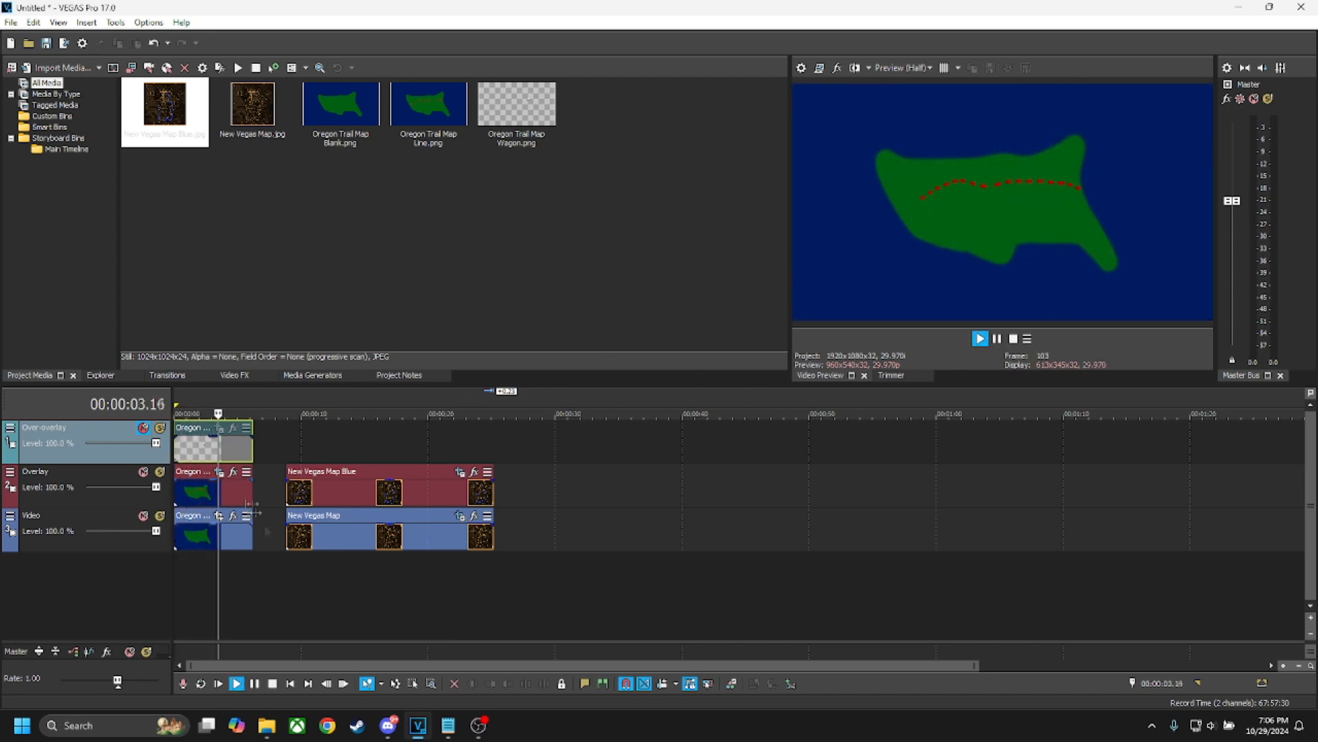
left_click(255, 683)
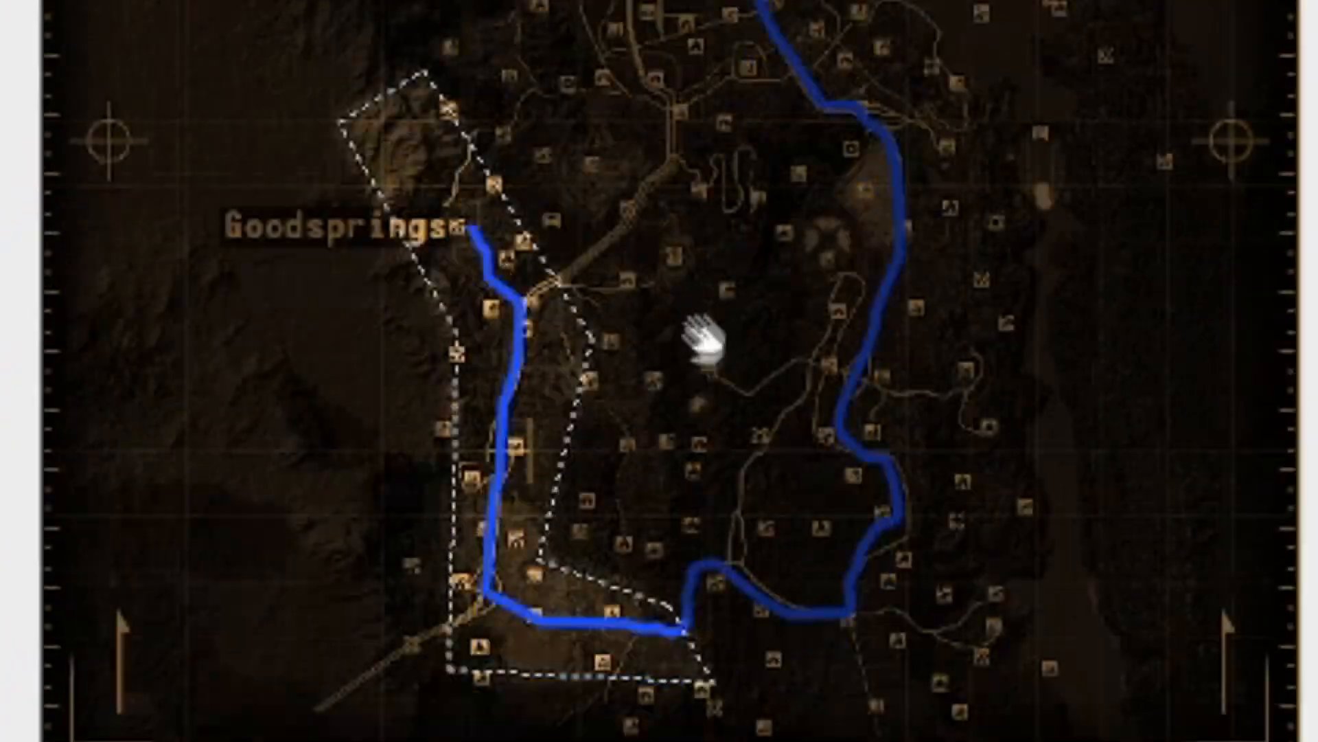
- Examine the mask outline around the blue route and review its mask keyframes up to the one just after 00:00:10
left_click_drag(704, 341, 715, 297)
mouse_move(615, 232)
left_mouse_down()
mouse_move(692, 331)
mouse_move(642, 277)
mouse_move(634, 242)
left_mouse_up()
left_click(577, 628)
left_click(712, 628)
left_click(920, 628)
left_click(996, 628)
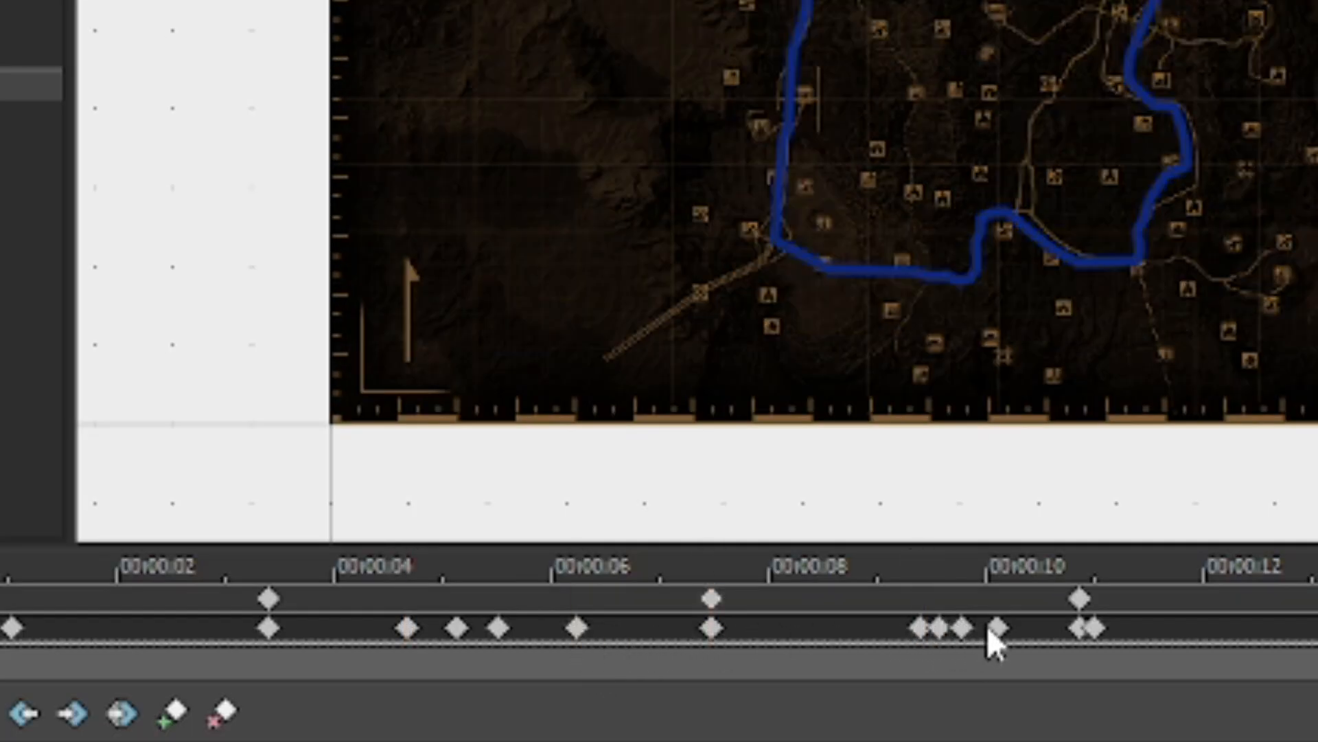
left_click(997, 628)
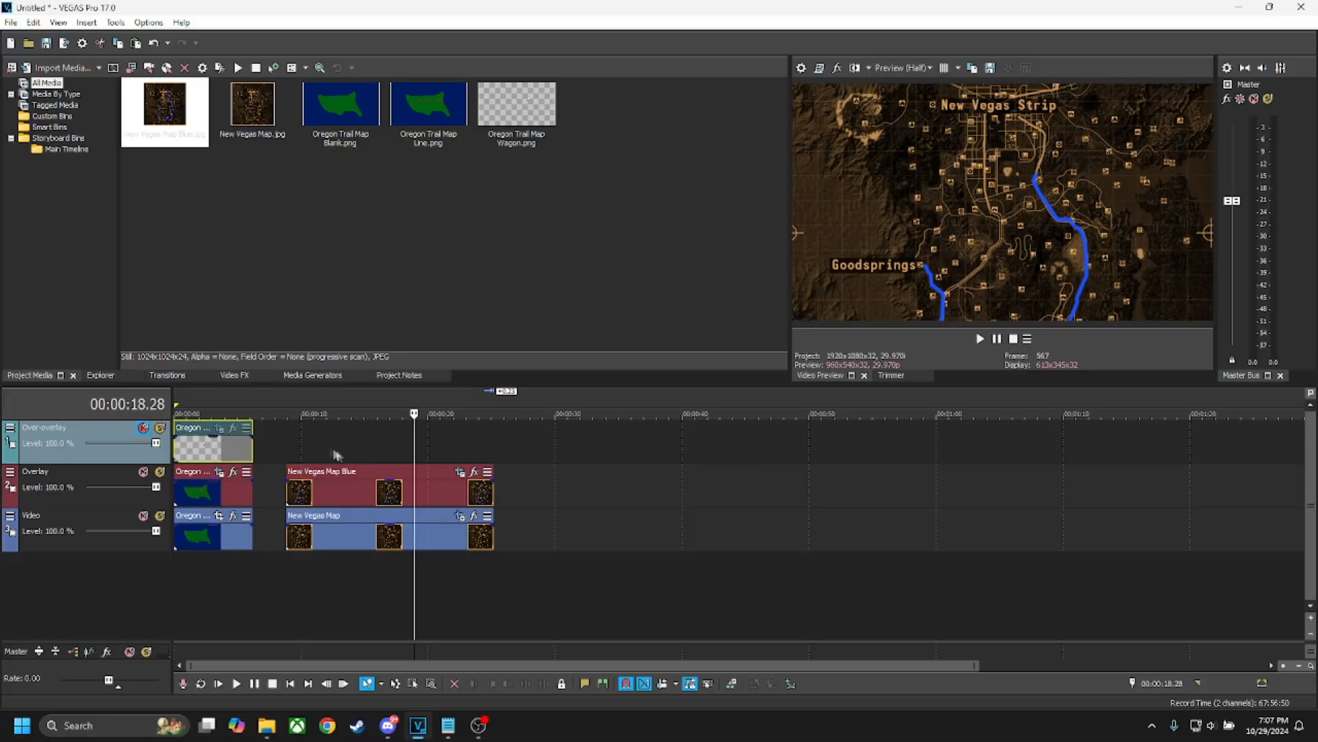
- Check the closing stretch of the New Vegas Map Blue event in the preview, up to 00:00:22.07
left_click(385, 502)
left_click(418, 500)
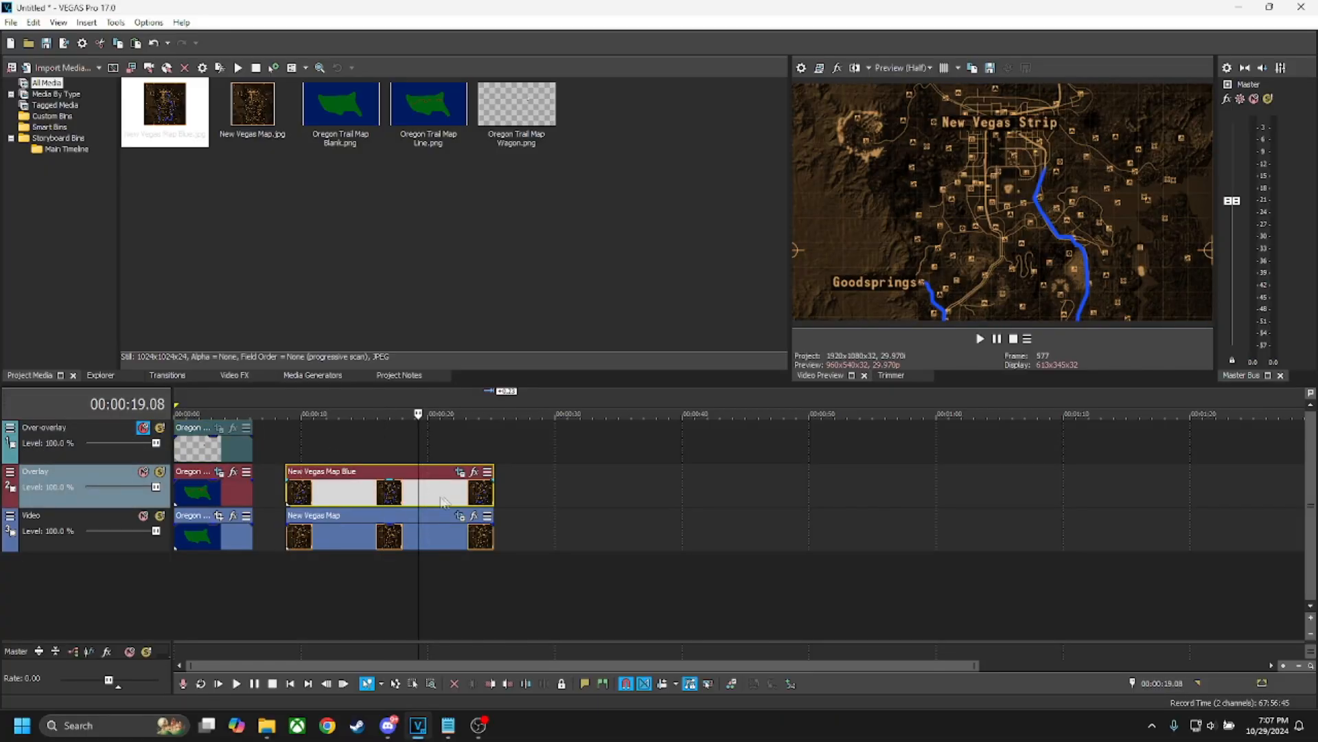
left_click(456, 501)
scroll(707, 463, "down", 3)
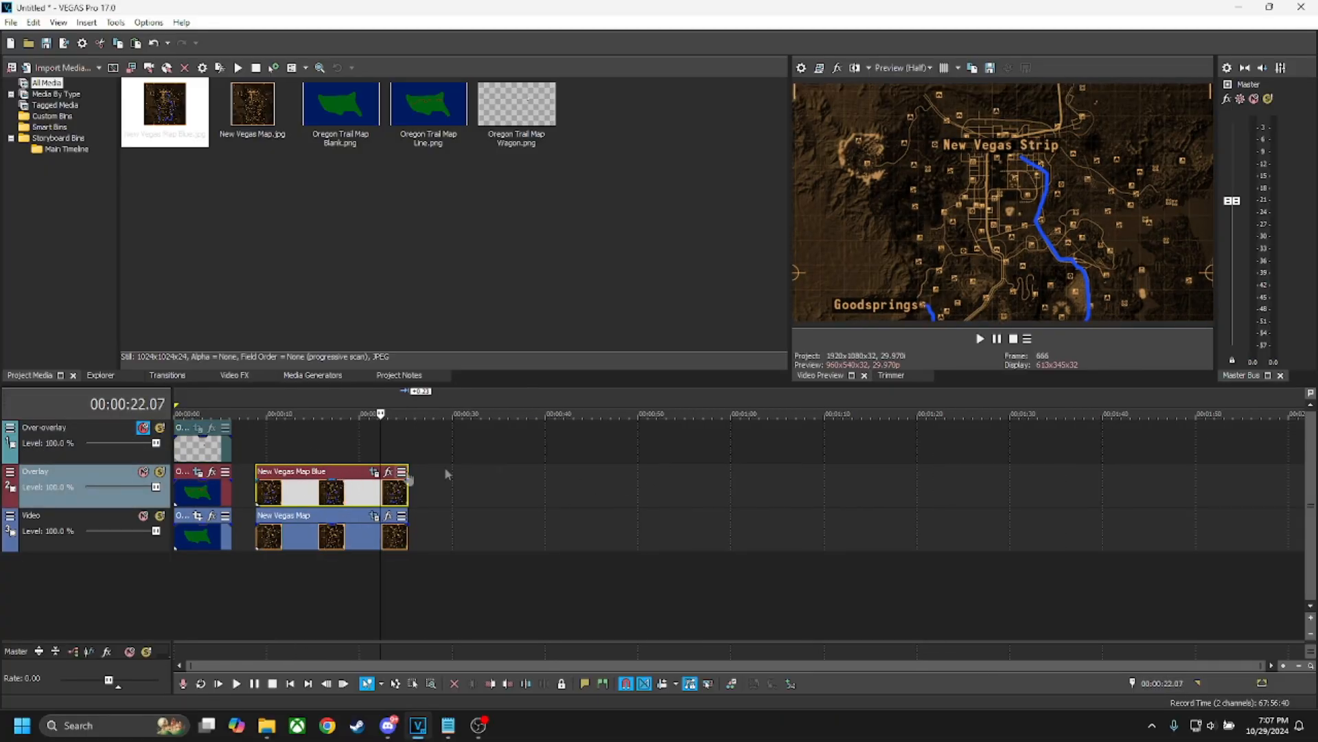